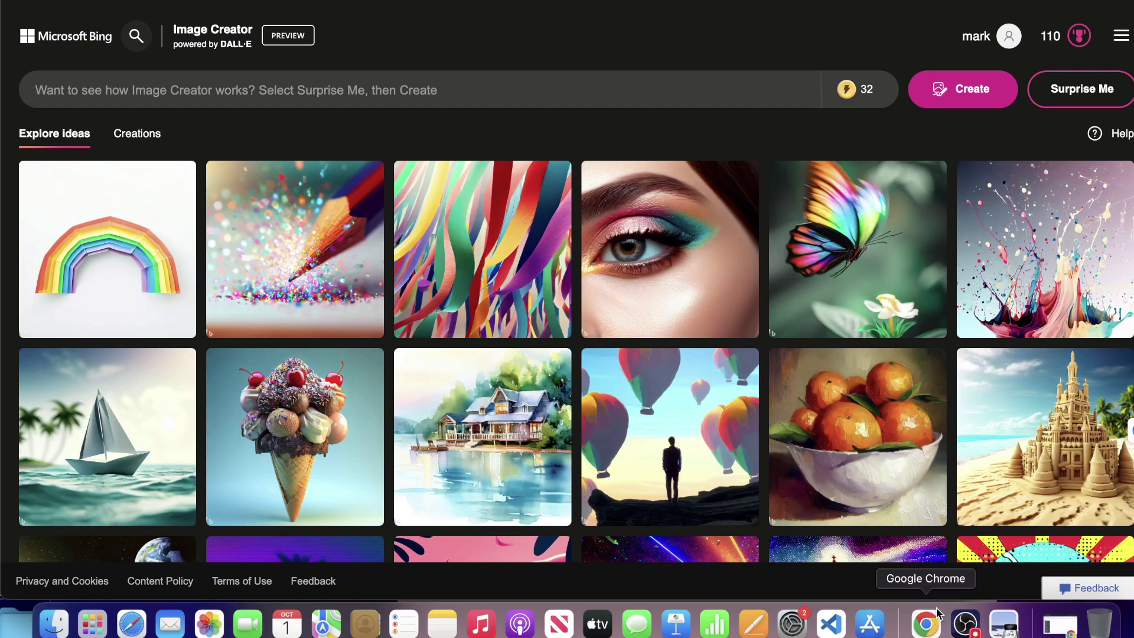
Step: Switch to the Preview window holding the generated images, move it up to the screen's upper edge and enlarge it slightly
{"action": "left_click", "coordinate": [1004, 623]}
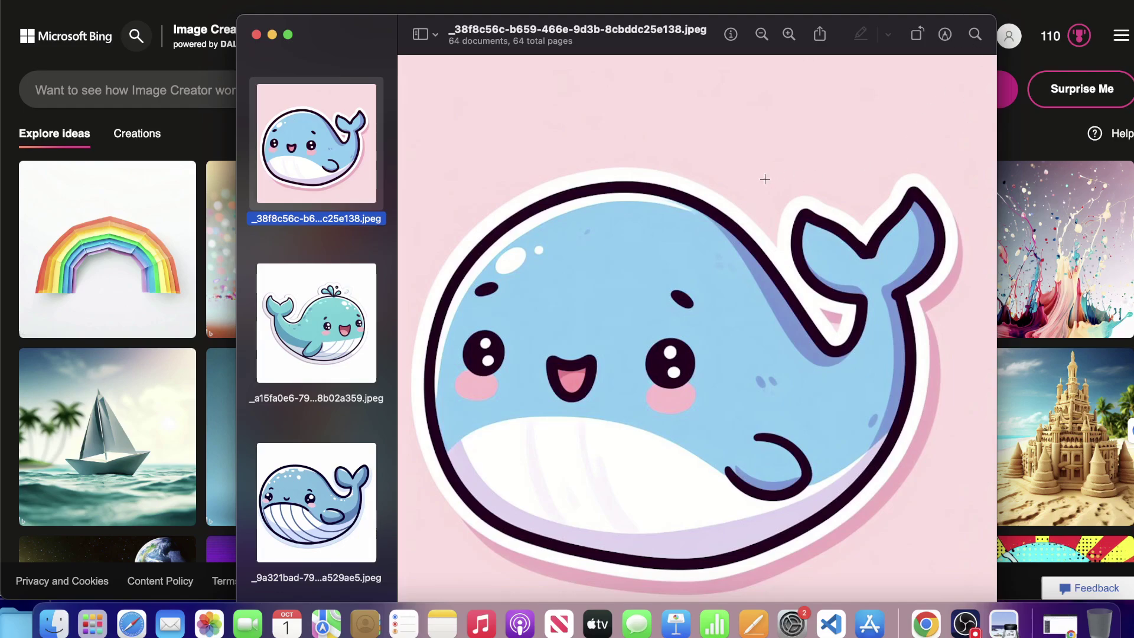
{"action": "left_click_drag", "start_coordinate": [716, 24], "coordinate": [716, 0]}
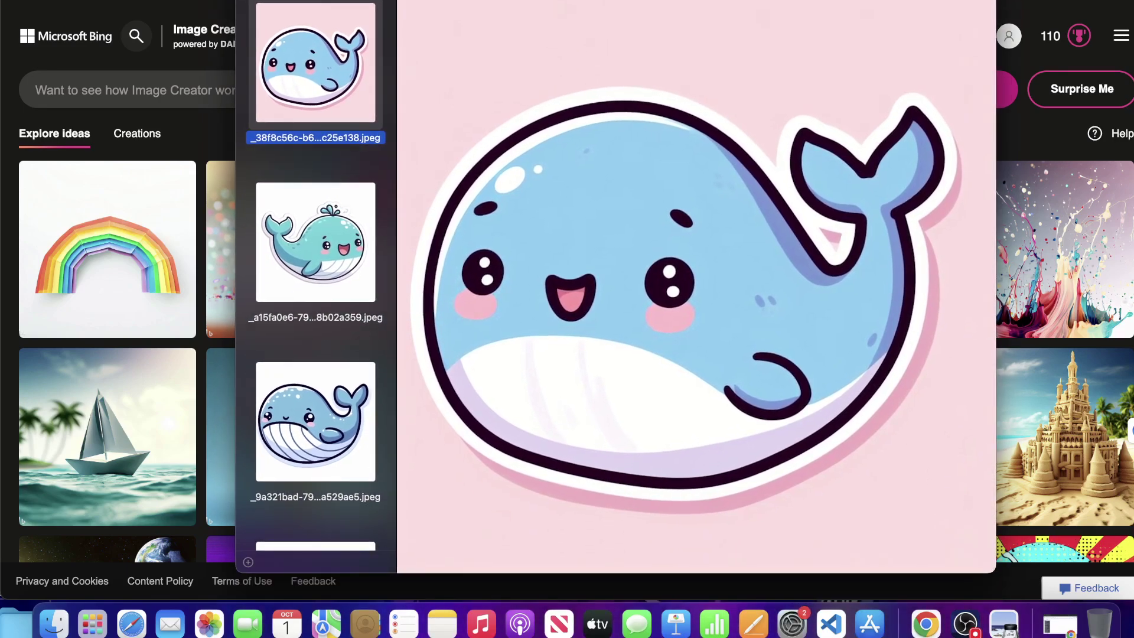
{"action": "left_click_drag", "start_coordinate": [998, 556], "coordinate": [1009, 577]}
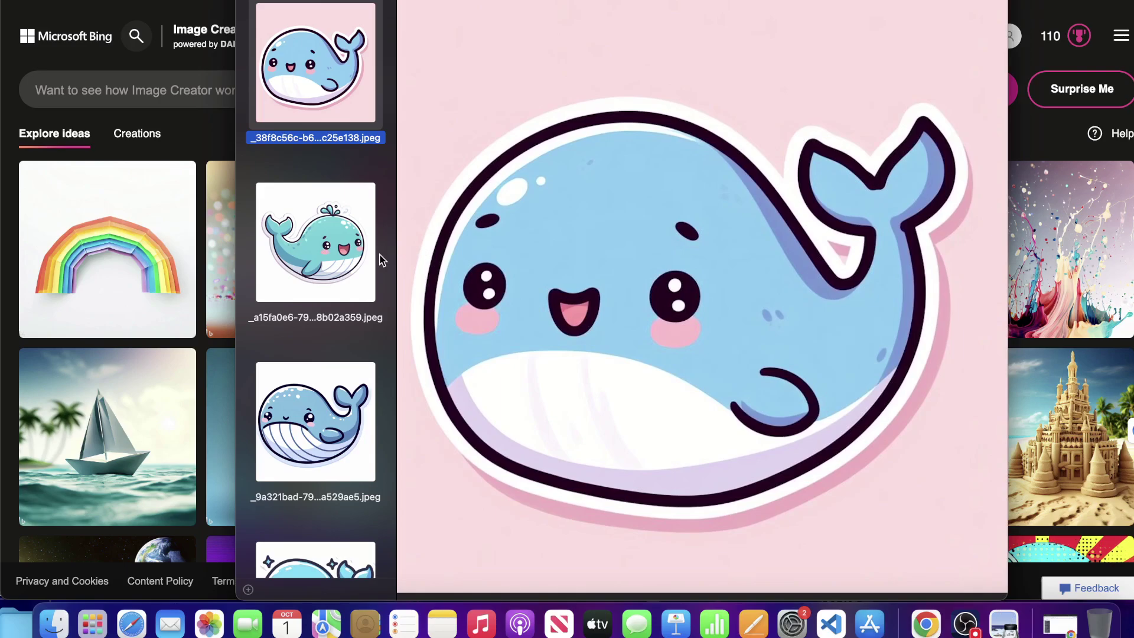
Step: Compare the four cute whale sticker images at full size, going back and forth between them
{"action": "key", "text": "Down"}
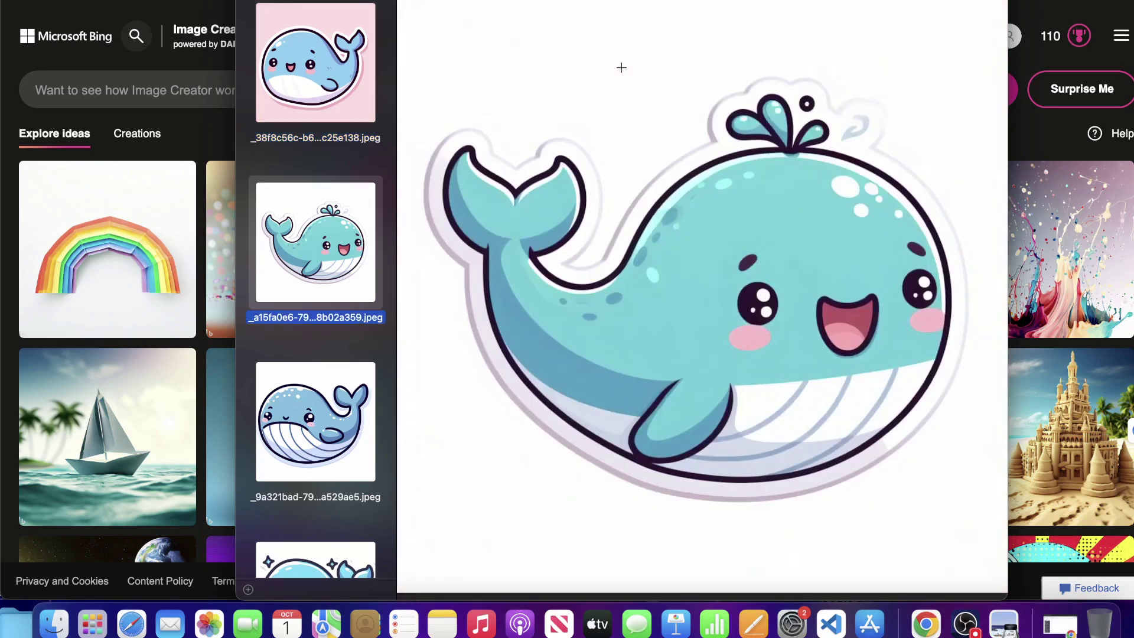
{"action": "key", "text": "Down"}
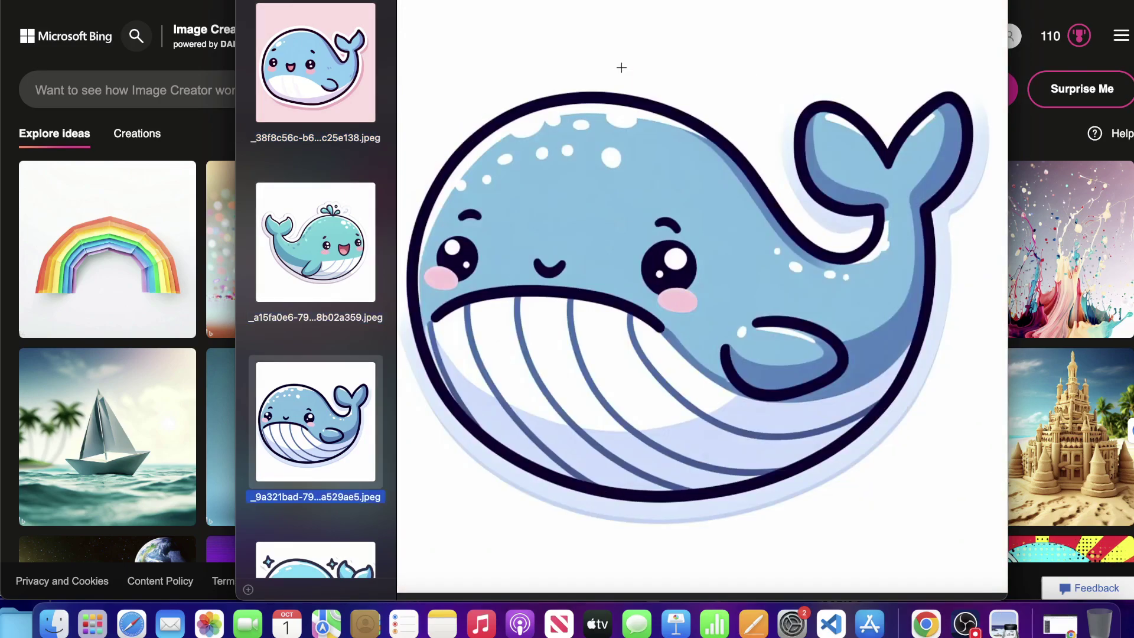
{"action": "key", "text": "Up"}
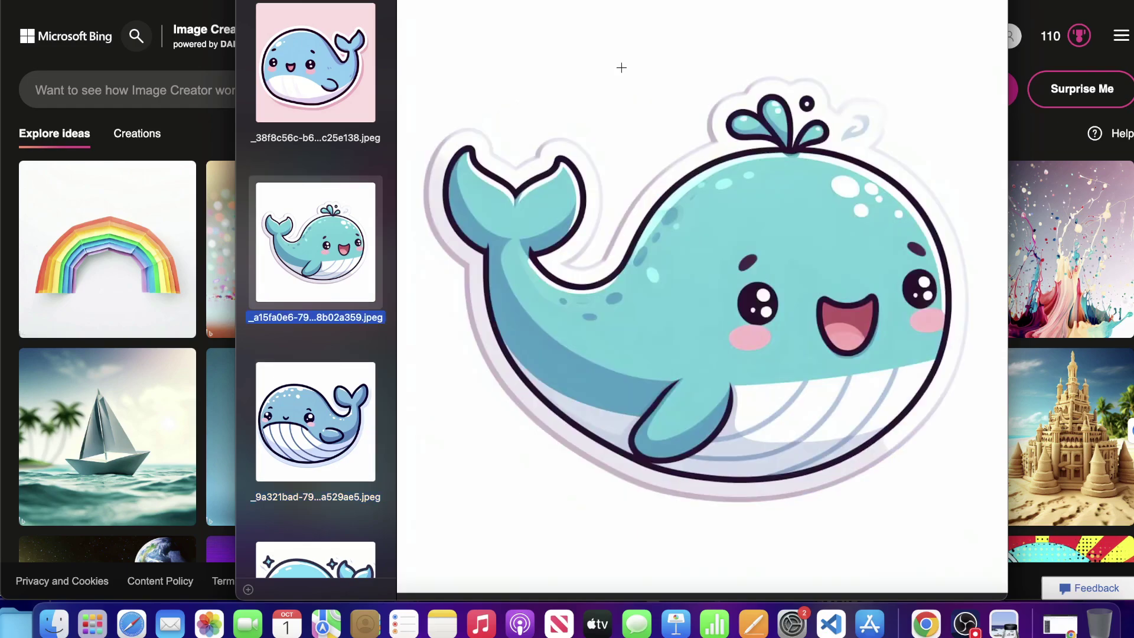
{"action": "key", "text": "Up"}
{"action": "key", "text": "Down"}
{"action": "key", "text": "Down"}
{"action": "key", "text": "Down"}
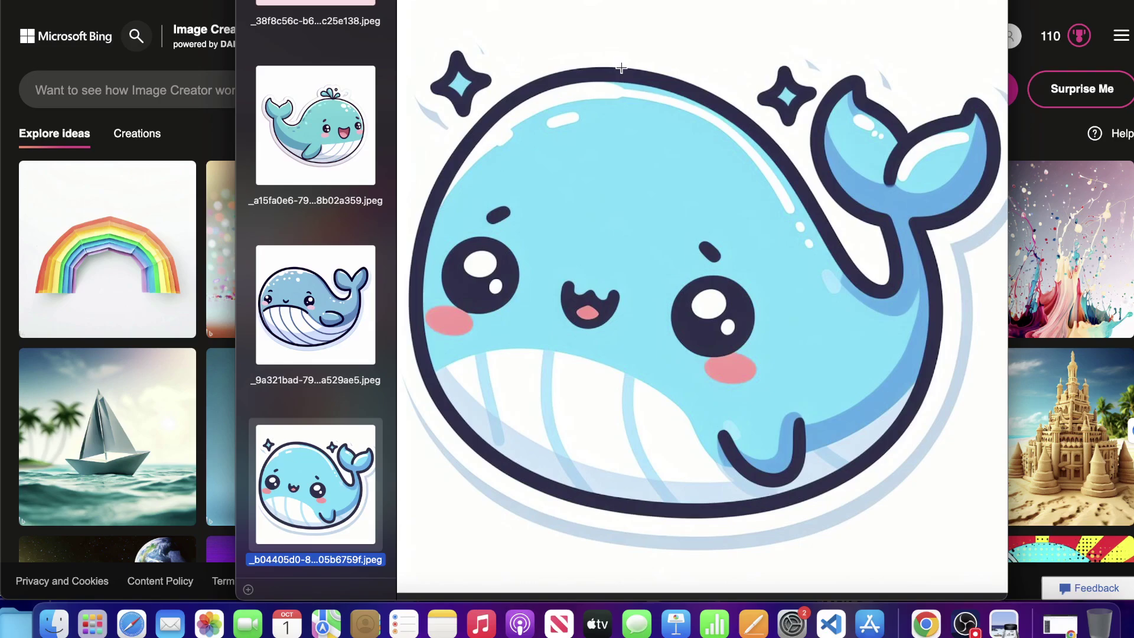
Step: View the two sloth sticker images and the three panda sticker images that follow the whales
{"action": "key", "text": "Down"}
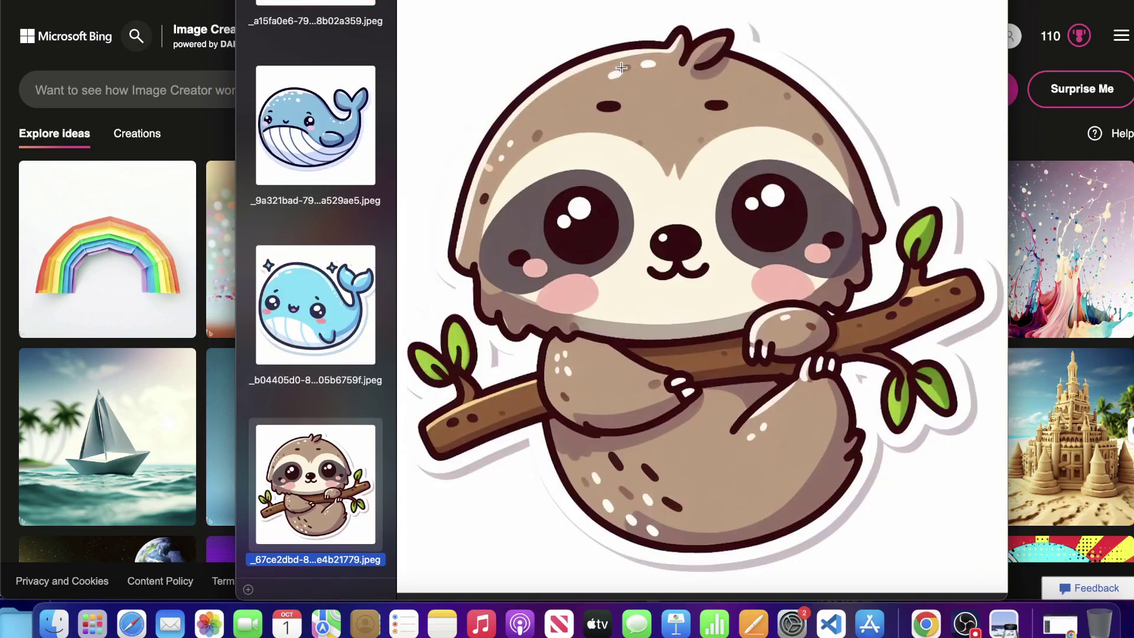
{"action": "key", "text": "Down"}
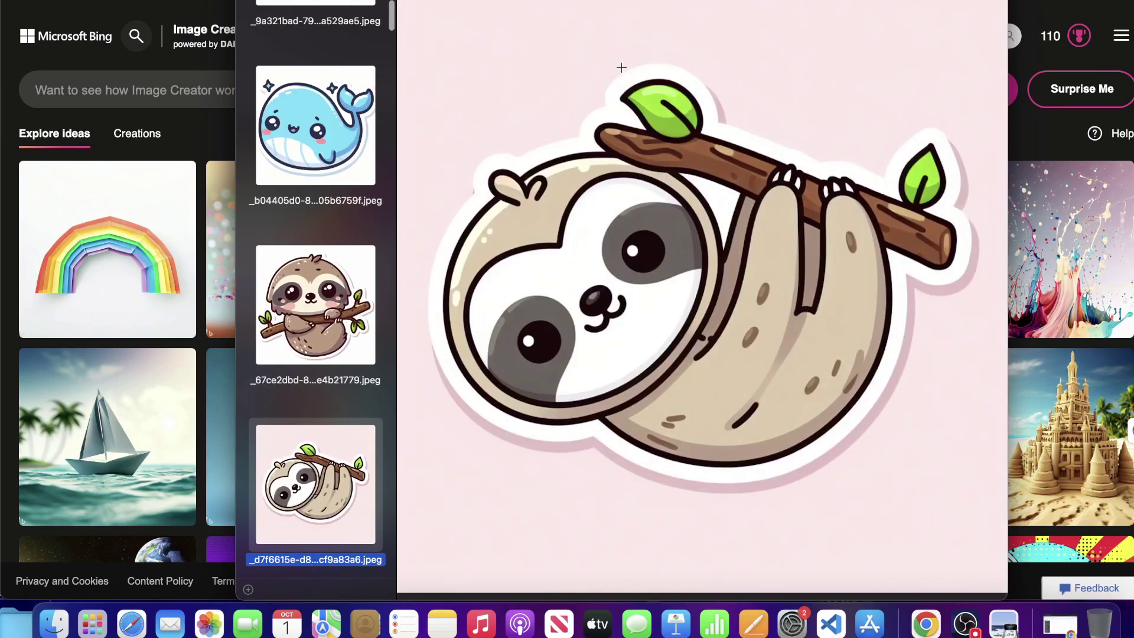
{"action": "key", "text": "Down"}
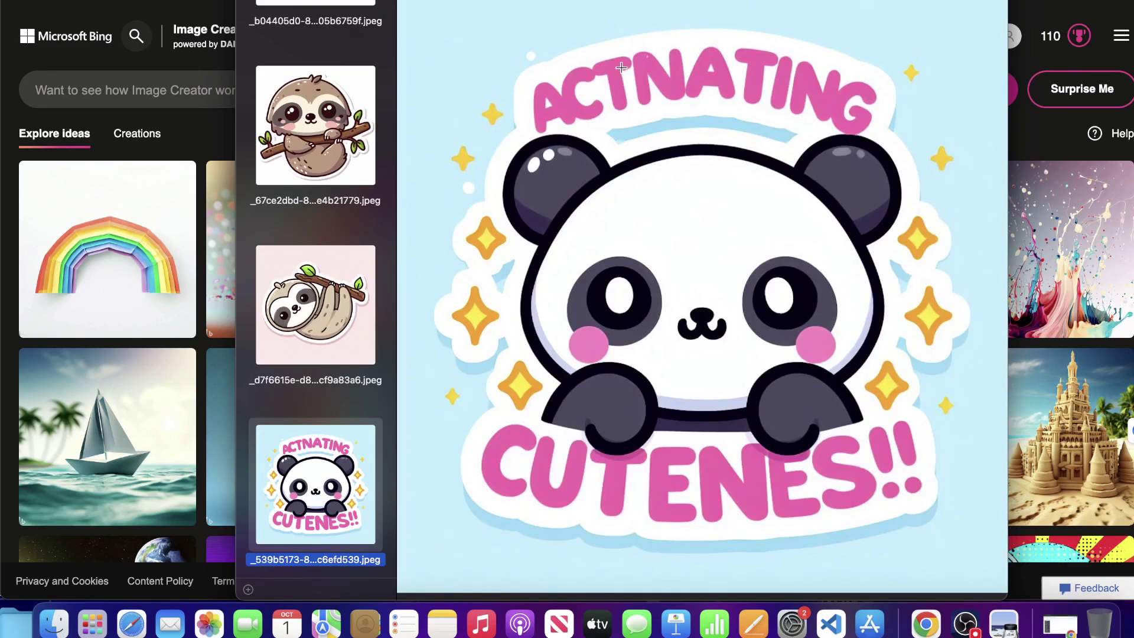
{"action": "key", "text": "Down"}
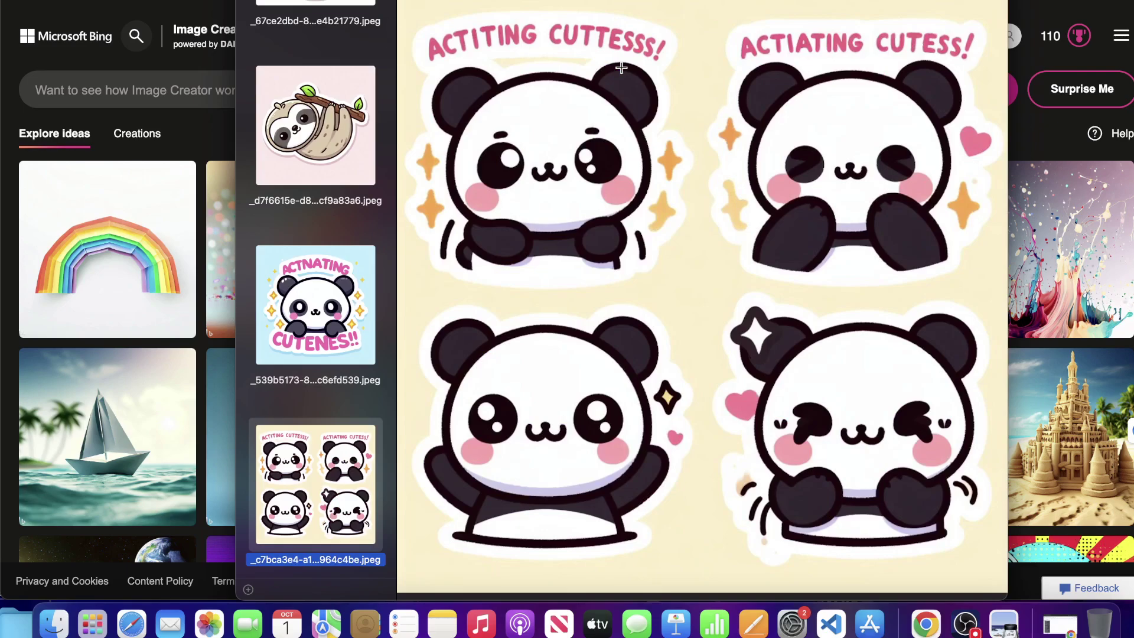
{"action": "key", "text": "Down"}
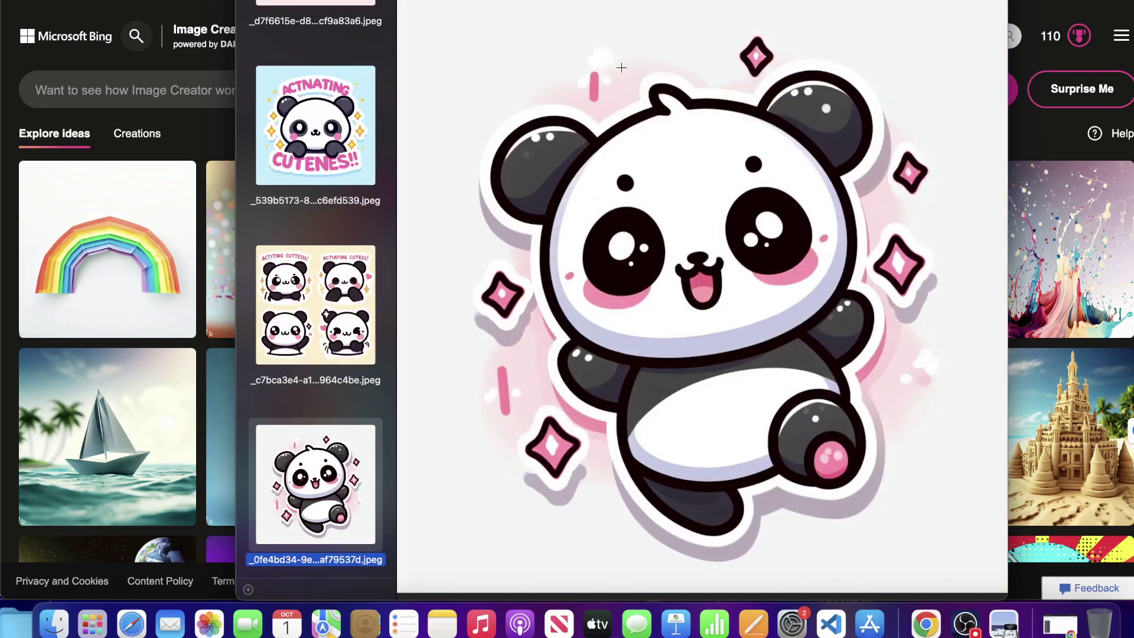
Step: Examine the four birthday card designs showing a yeti with a party hat and a drink
{"action": "key", "text": "Down"}
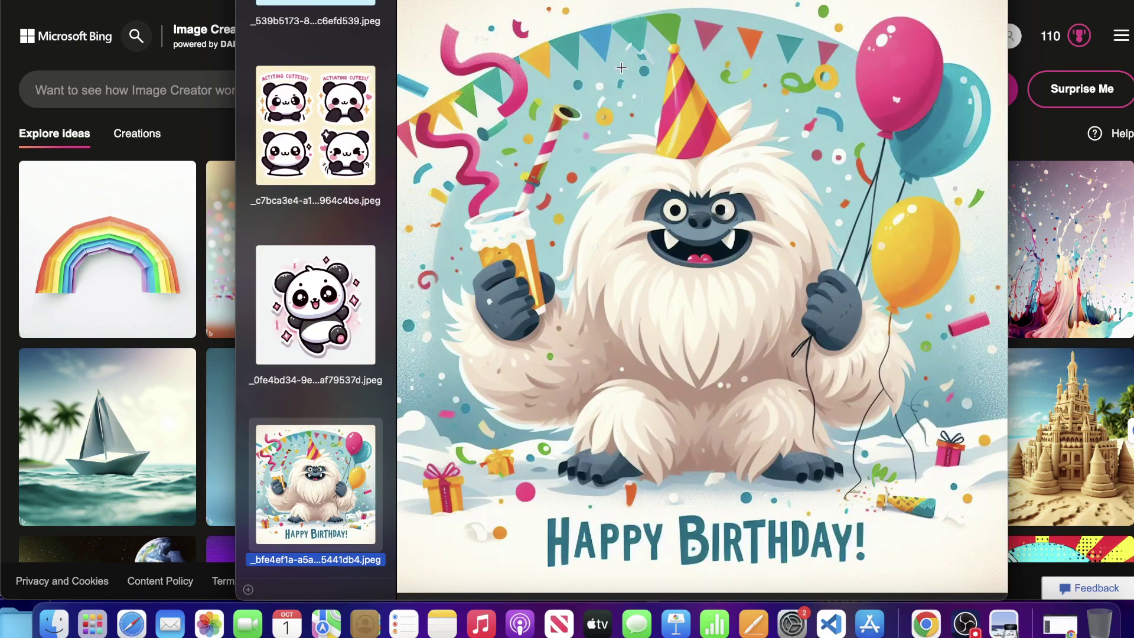
{"action": "key", "text": "Down"}
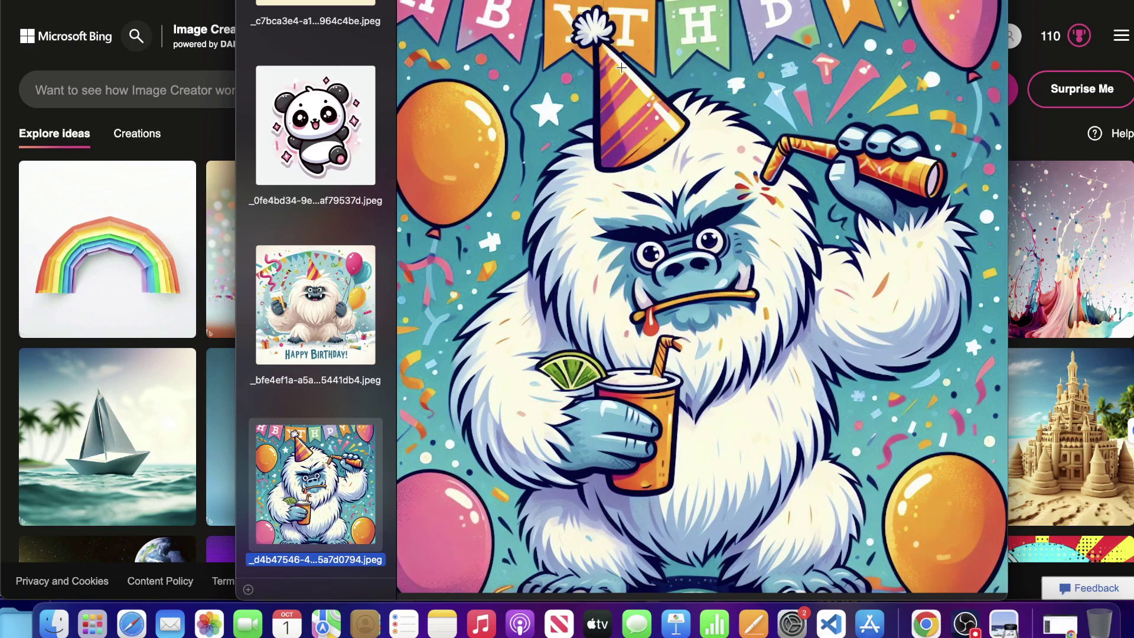
{"action": "key", "text": "Down"}
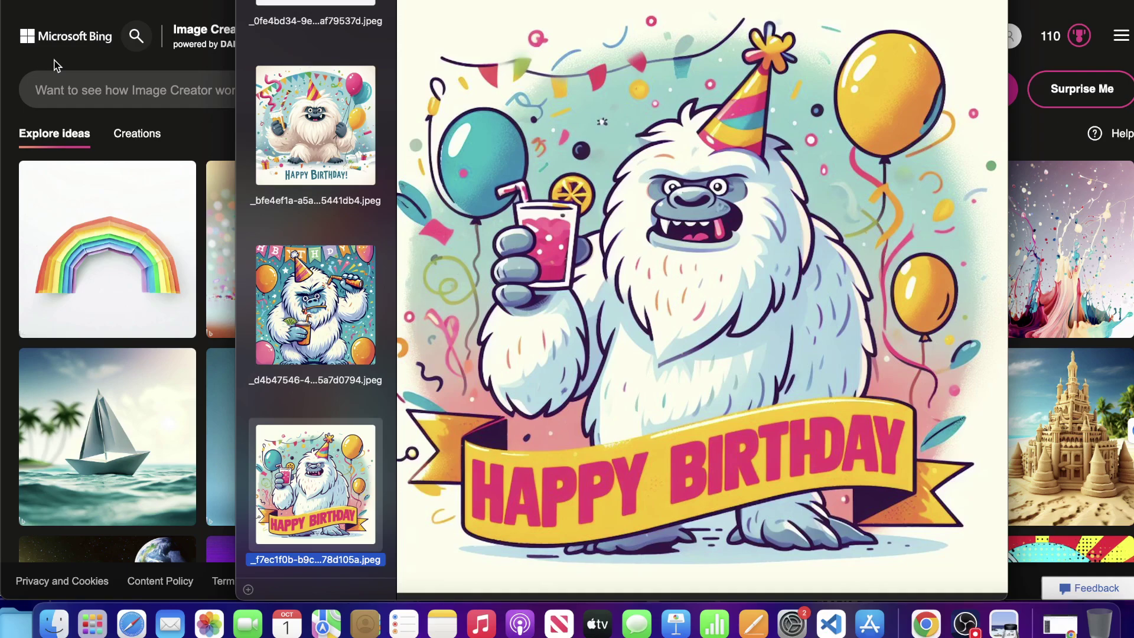
{"action": "key", "text": "Down"}
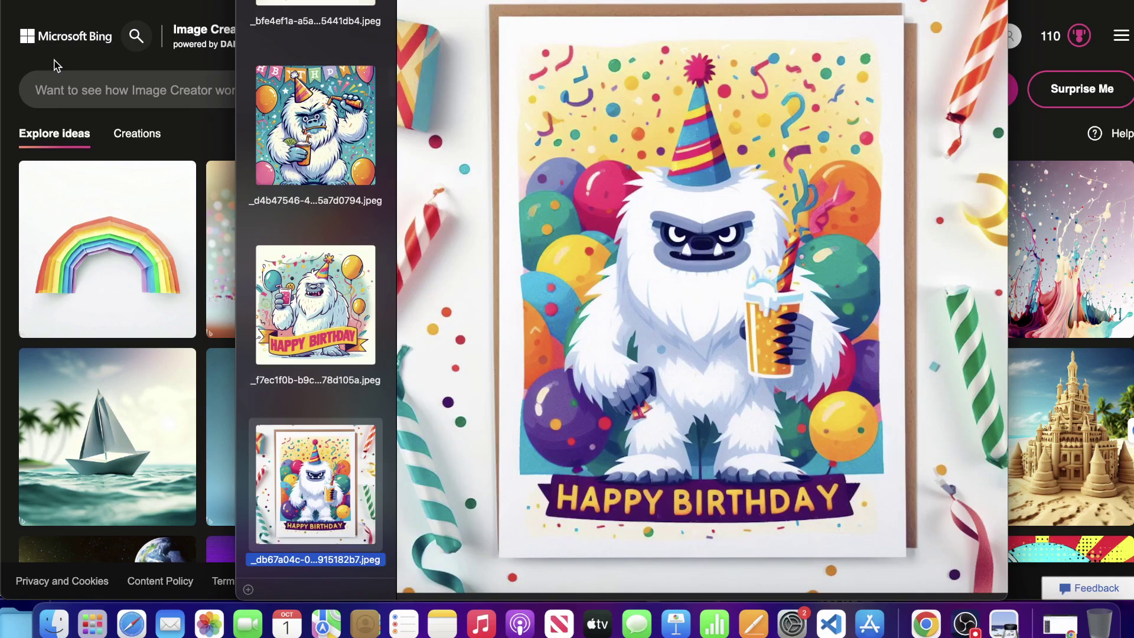
Step: View the rainbow dragon logo and the two cartoon knight images with sword and shield
{"action": "key", "text": "Down"}
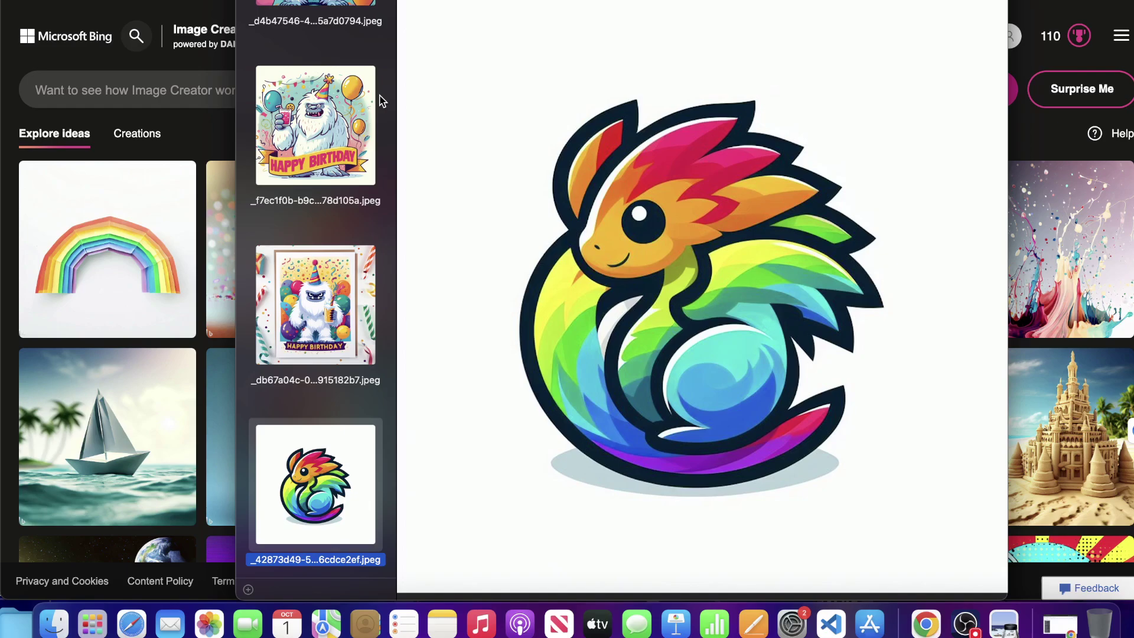
{"action": "key", "text": "Down"}
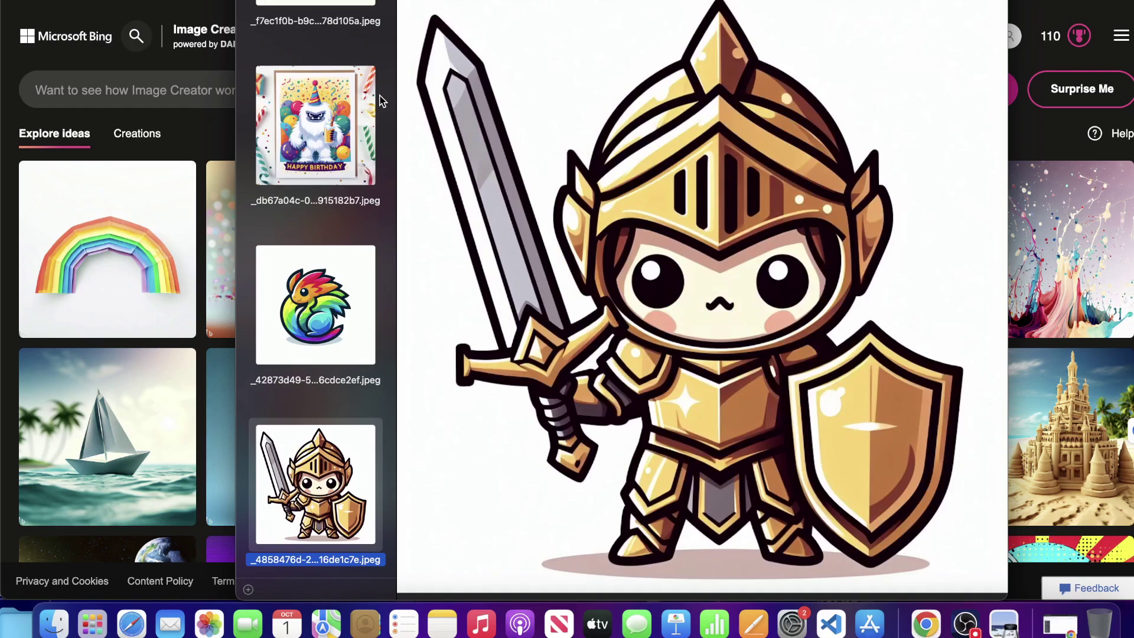
{"action": "key", "text": "Down"}
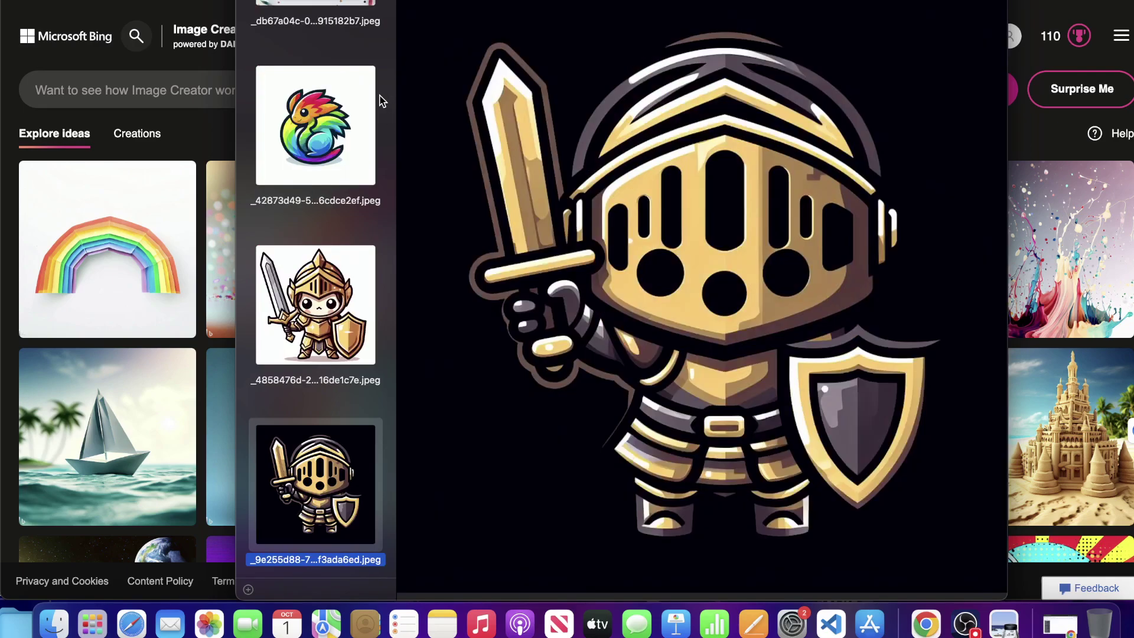
Step: Compare the four illustrations of a rocket flying past the moon, returning to the earlier versions
{"action": "key", "text": "Down"}
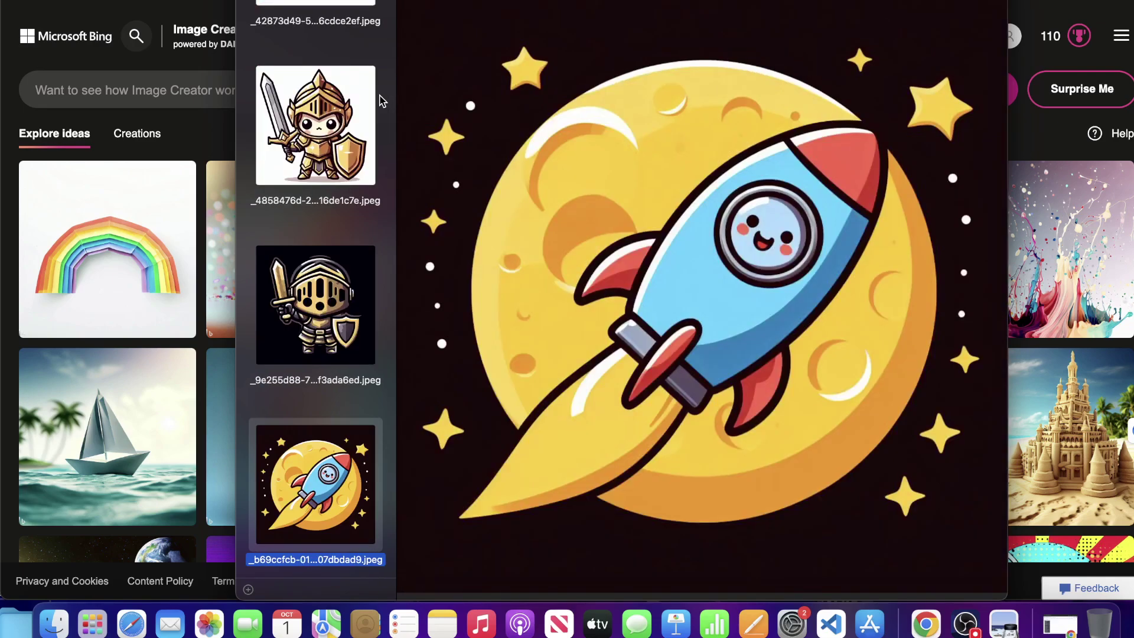
{"action": "key", "text": "Down"}
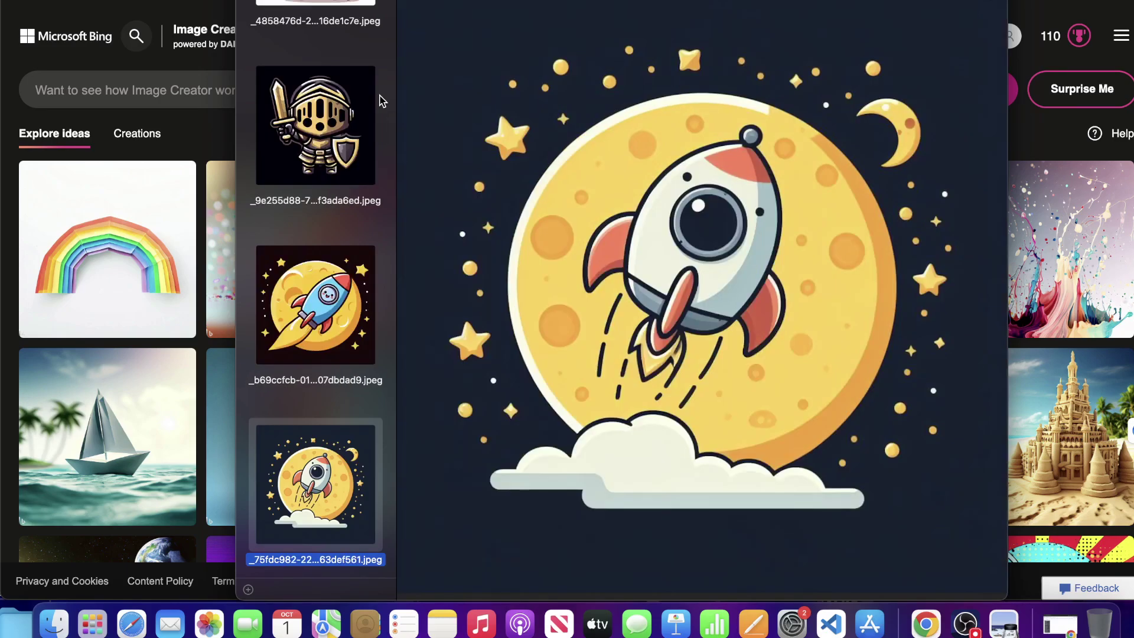
{"action": "key", "text": "Down"}
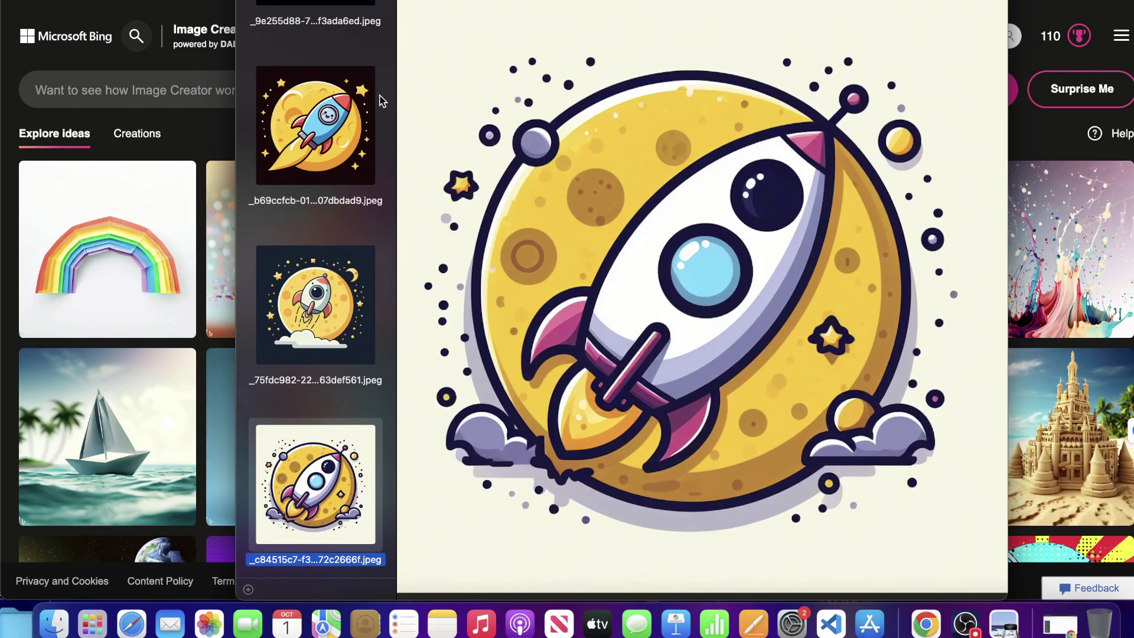
{"action": "key", "text": "Down"}
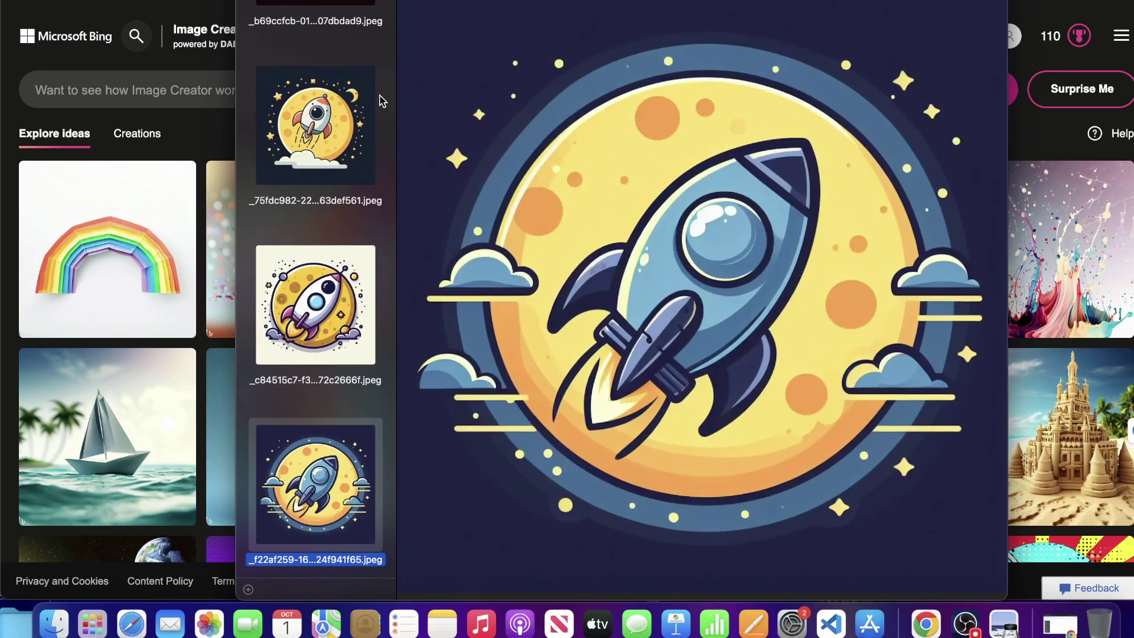
{"action": "key", "text": "Up"}
{"action": "key", "text": "Up"}
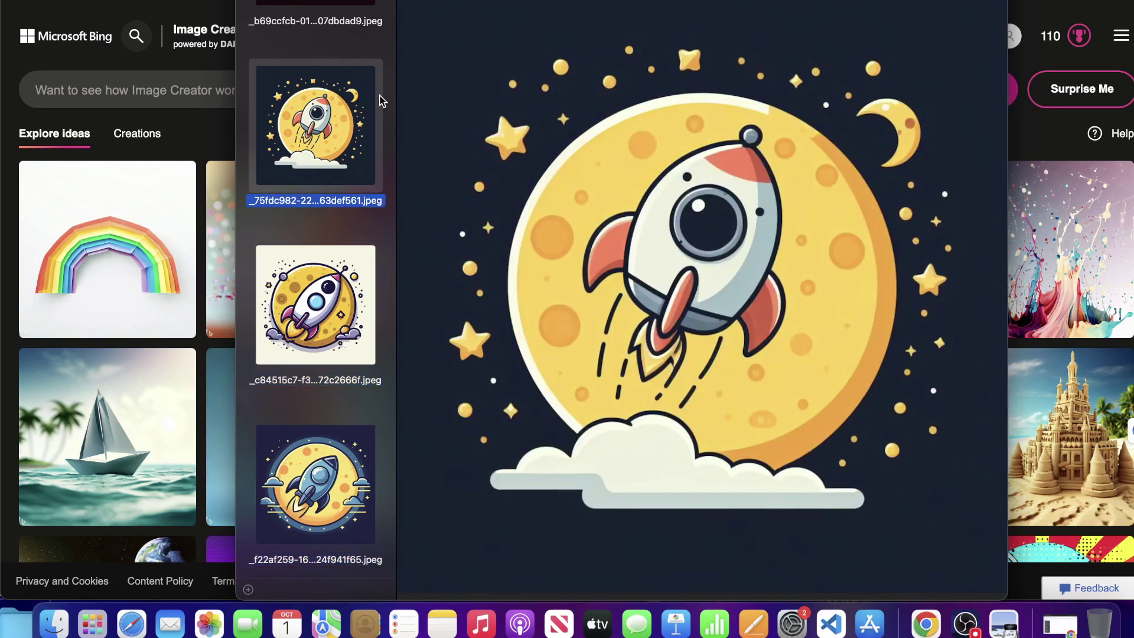
{"action": "key", "text": "Down"}
{"action": "key", "text": "Down"}
Step: Compare the three pink fox illustrations with green eyes and flowers, going back and forth between them
{"action": "key", "text": "Down"}
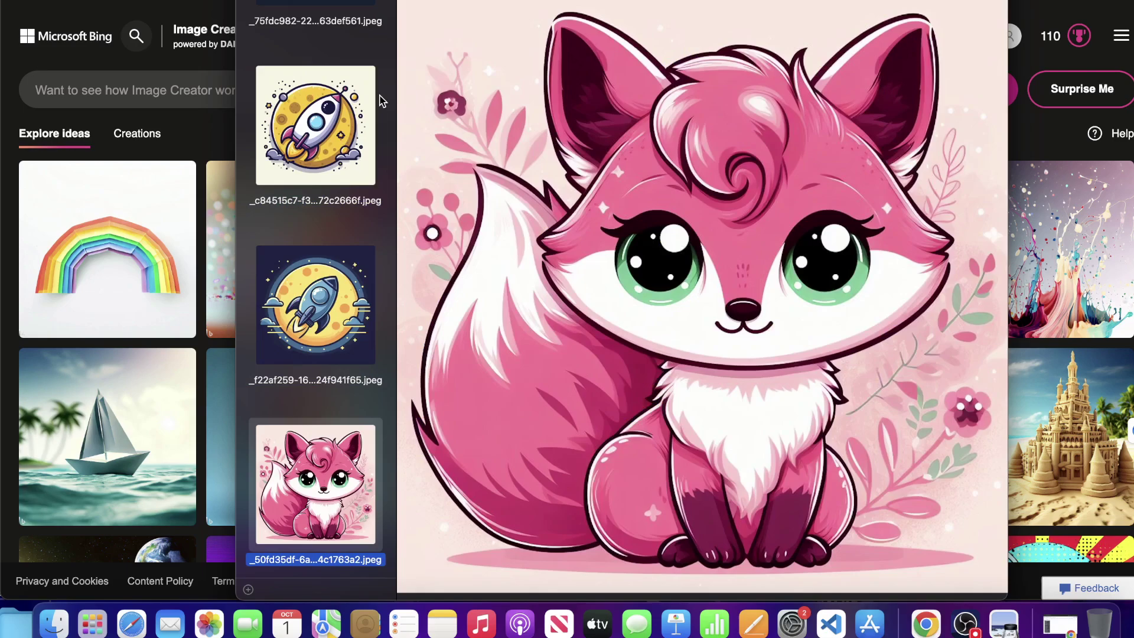
{"action": "key", "text": "Down"}
{"action": "key", "text": "Down"}
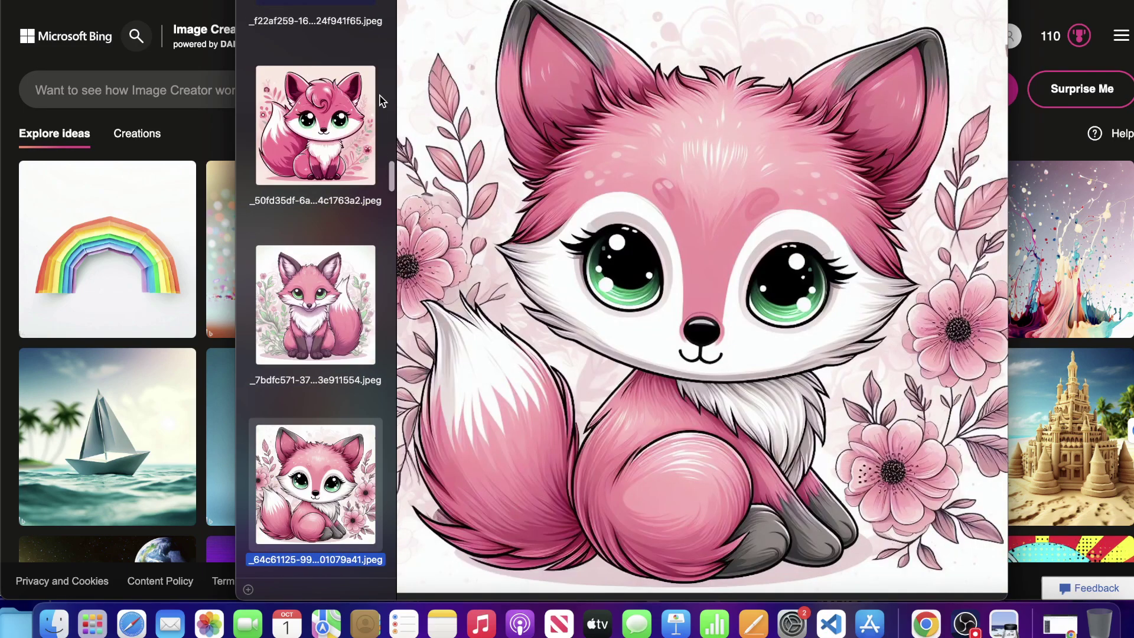
{"action": "key", "text": "Up"}
{"action": "key", "text": "Up"}
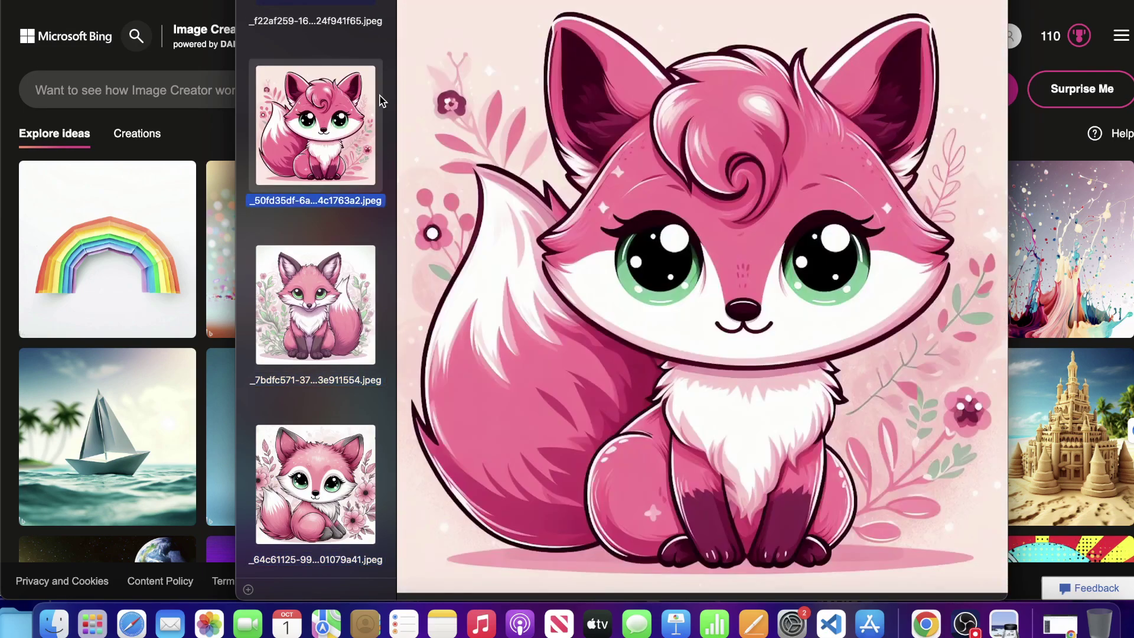
{"action": "key", "text": "Down"}
{"action": "key", "text": "Down"}
{"action": "key", "text": "Down"}
{"action": "key", "text": "Up"}
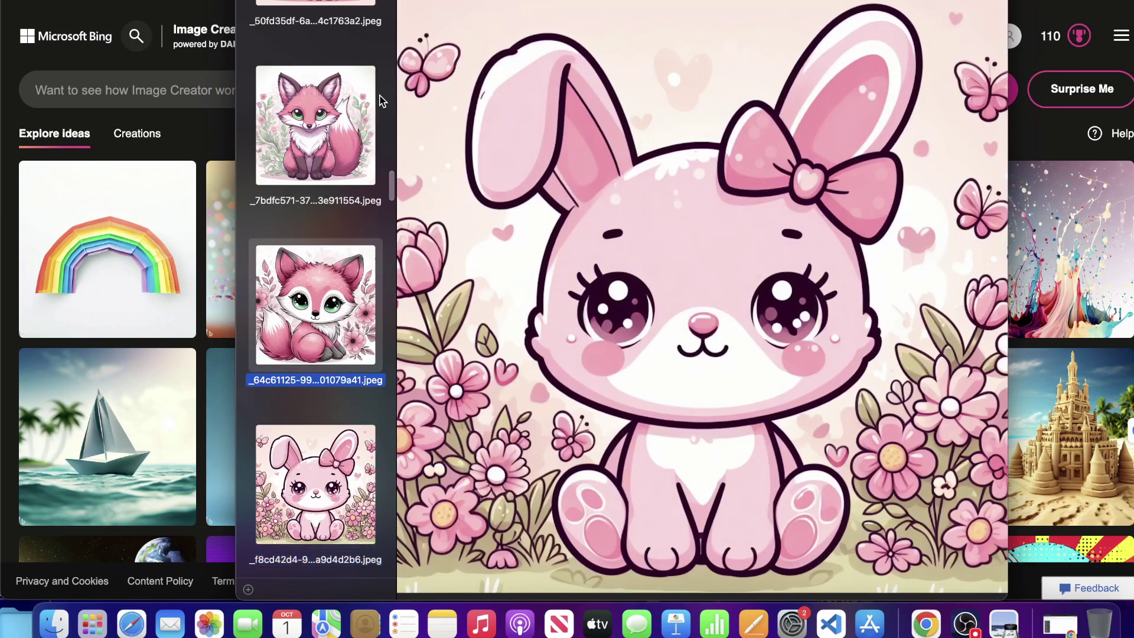
{"action": "key", "text": "Up"}
{"action": "key", "text": "Up"}
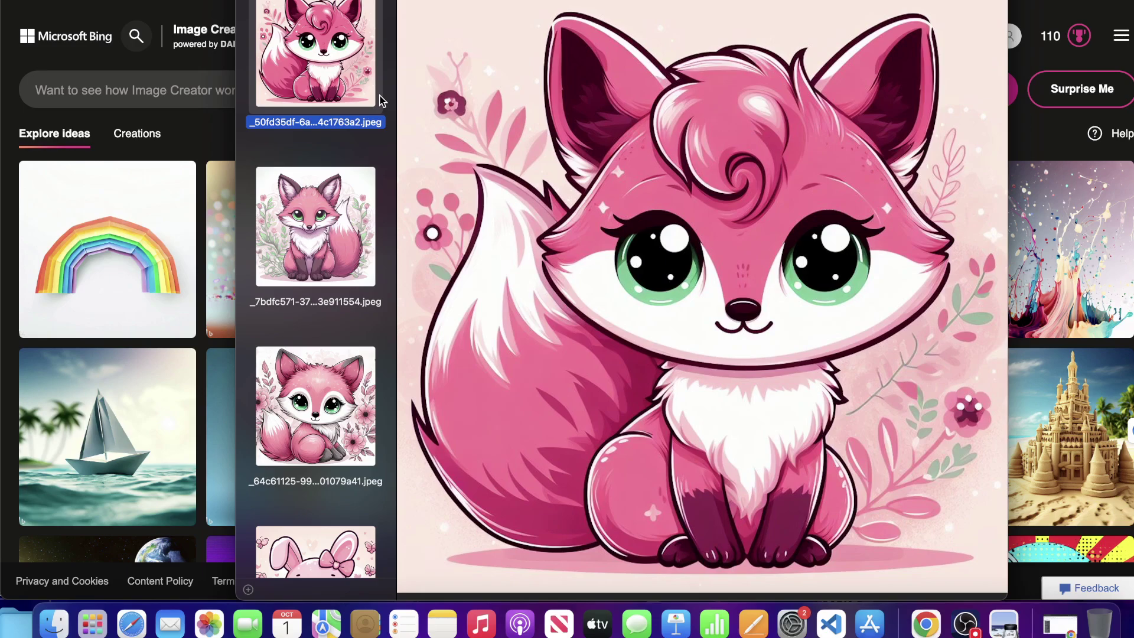
{"action": "key", "text": "Down"}
{"action": "key", "text": "Down"}
Step: Examine the pink and white bunny illustrations, from the bow-and-flowers versions to the one holding a carrot on a cloud
{"action": "key", "text": "Down"}
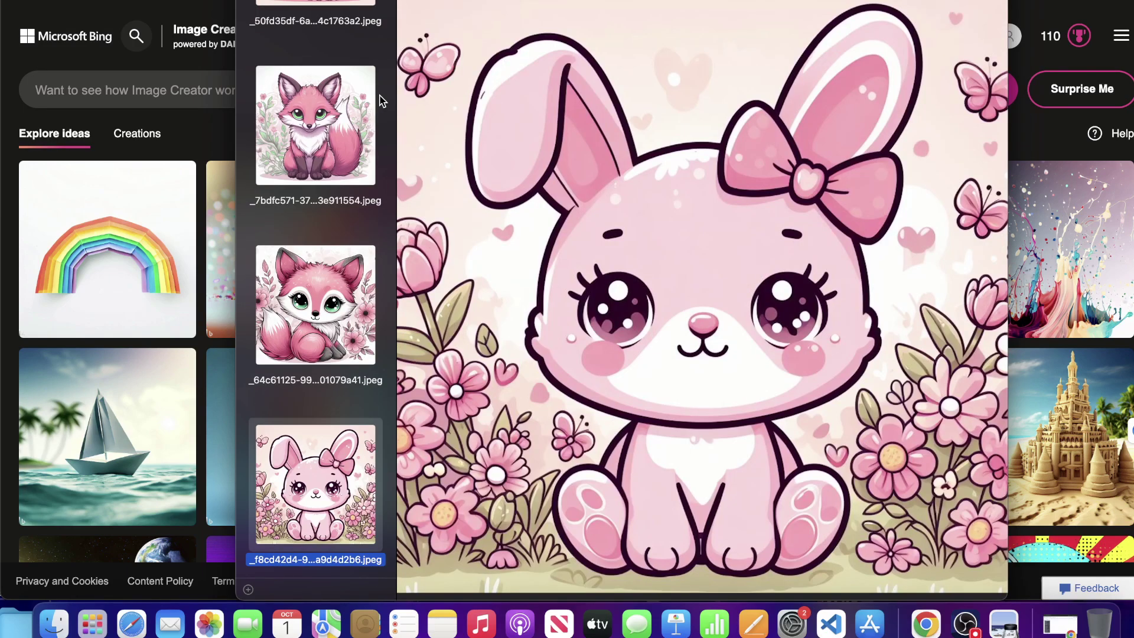
{"action": "key", "text": "Down"}
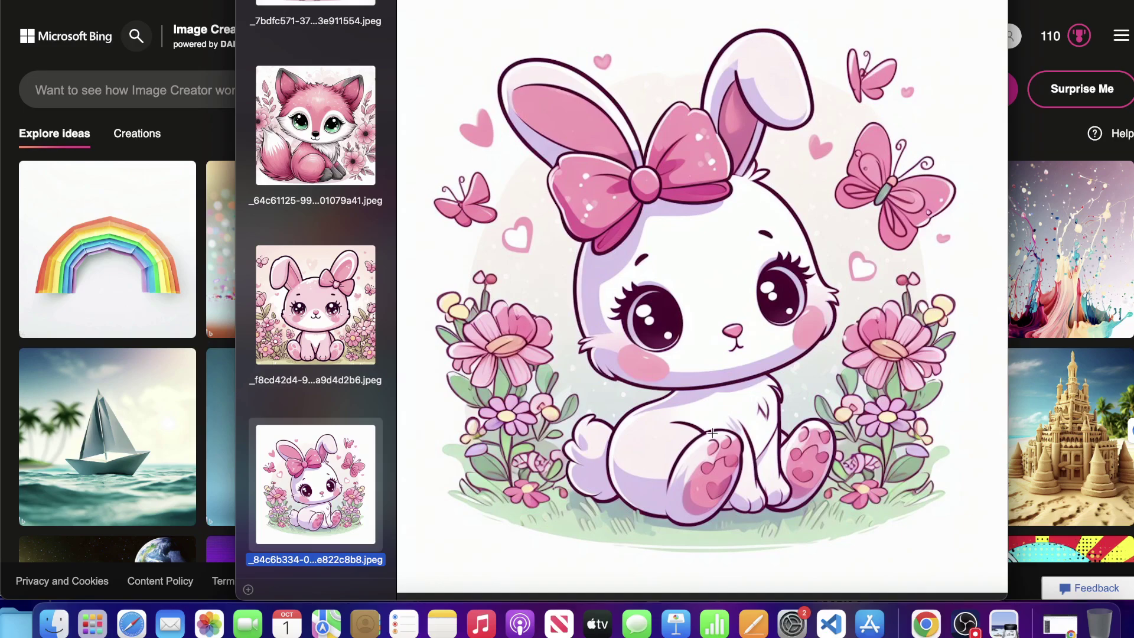
{"action": "key", "text": "Up"}
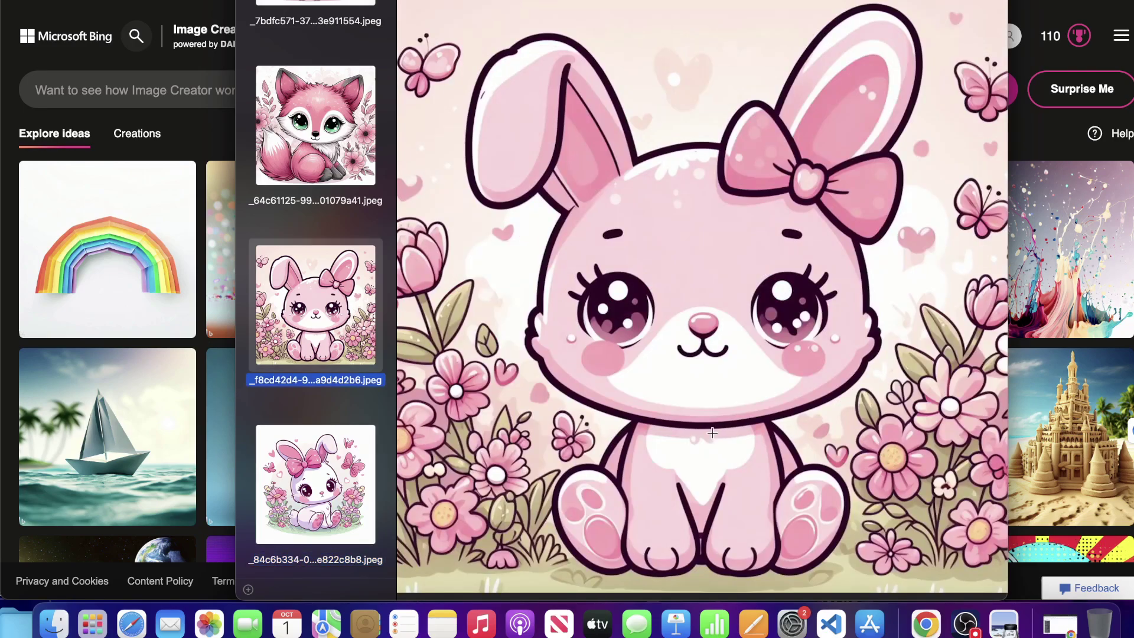
{"action": "key", "text": "Down"}
{"action": "key", "text": "Down"}
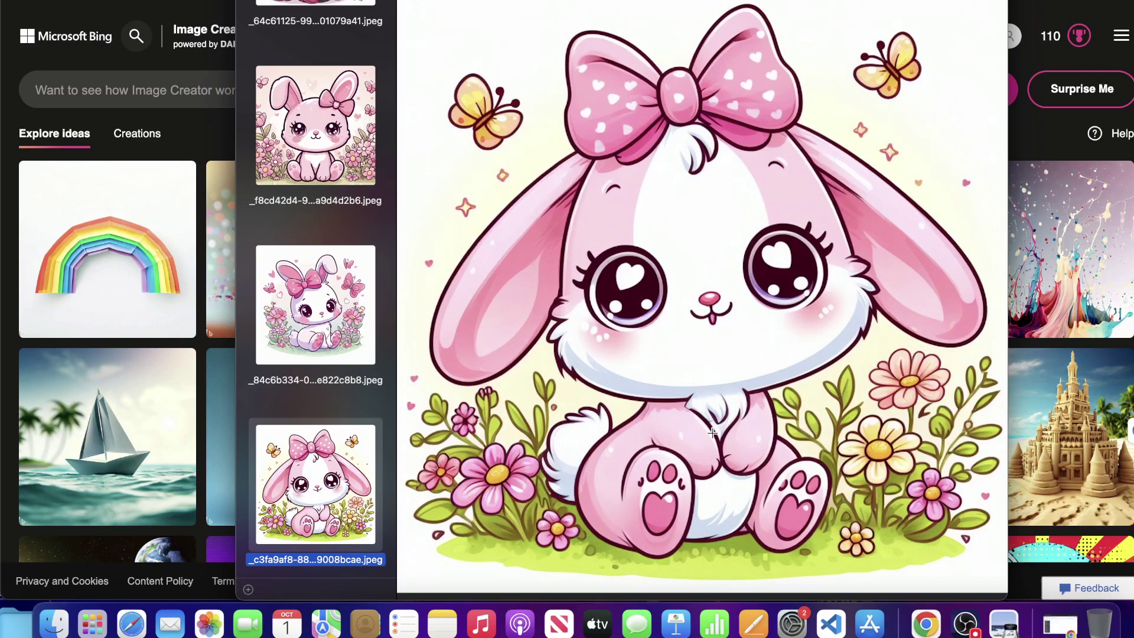
{"action": "key", "text": "Down"}
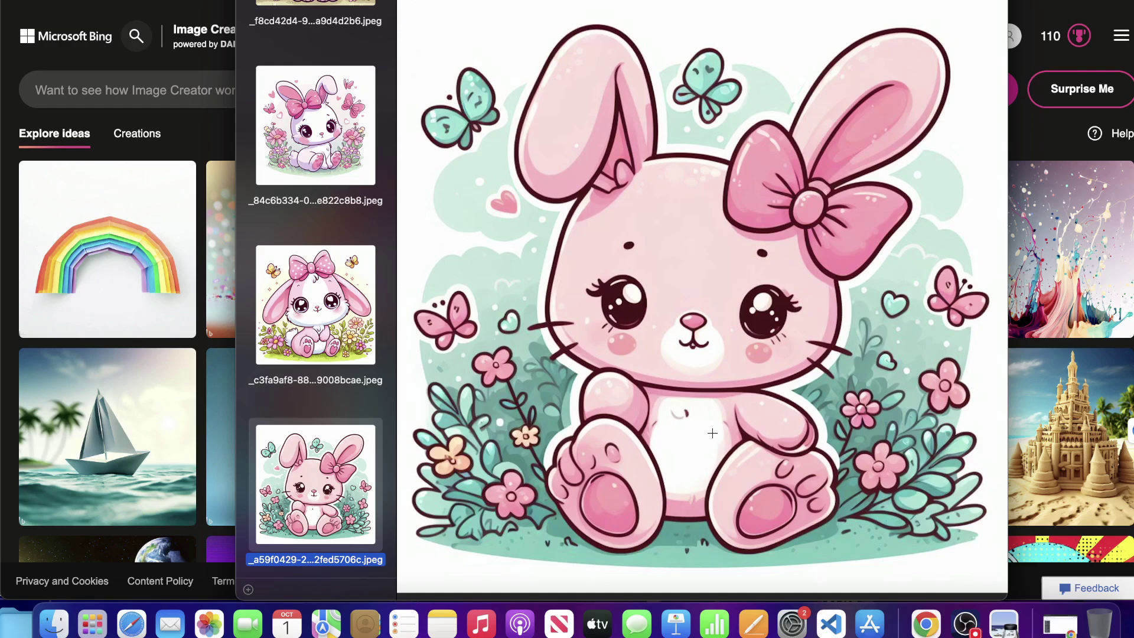
{"action": "key", "text": "Down"}
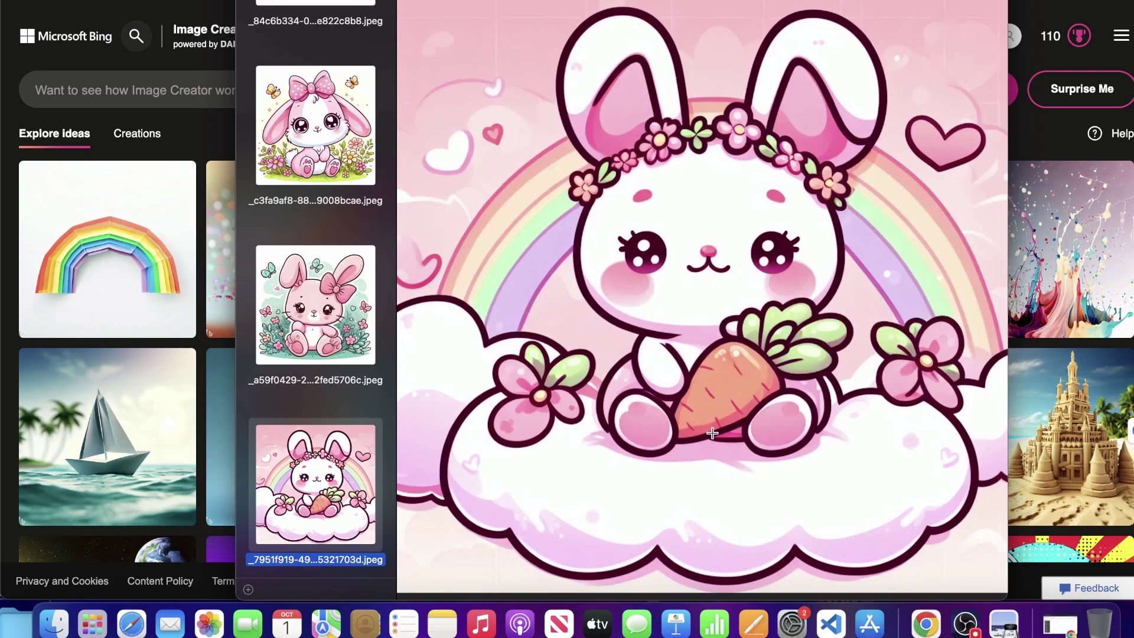
Step: Compare the bunny illustrations with flower crowns and carrots on rainbow clouds, going back to the first of the set
{"action": "key", "text": "Down"}
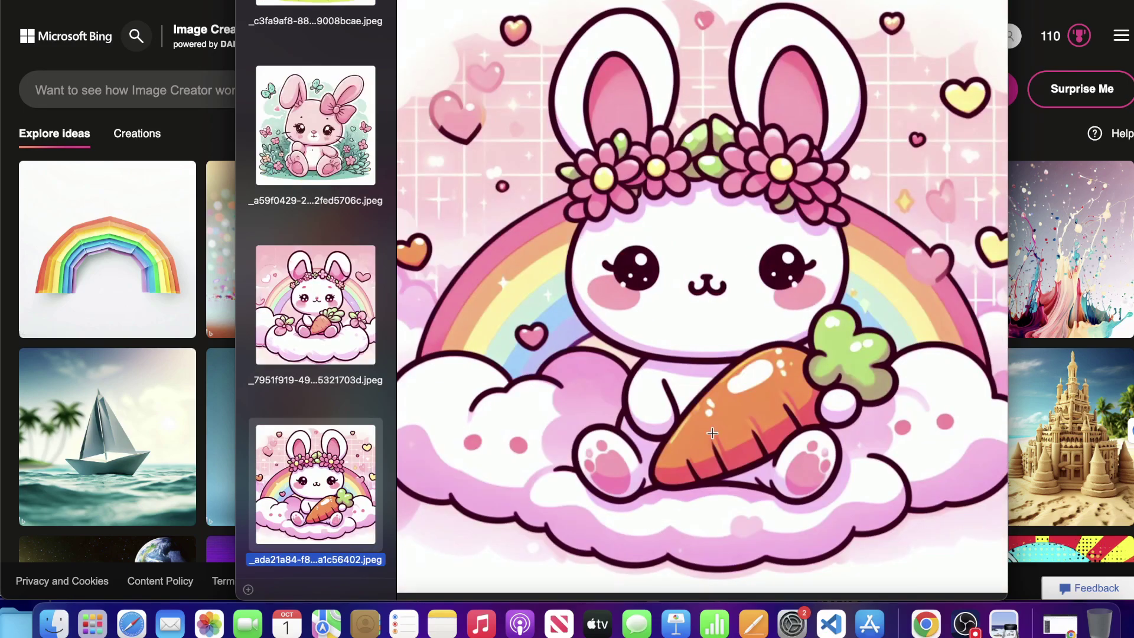
{"action": "key", "text": "Down"}
{"action": "key", "text": "Down"}
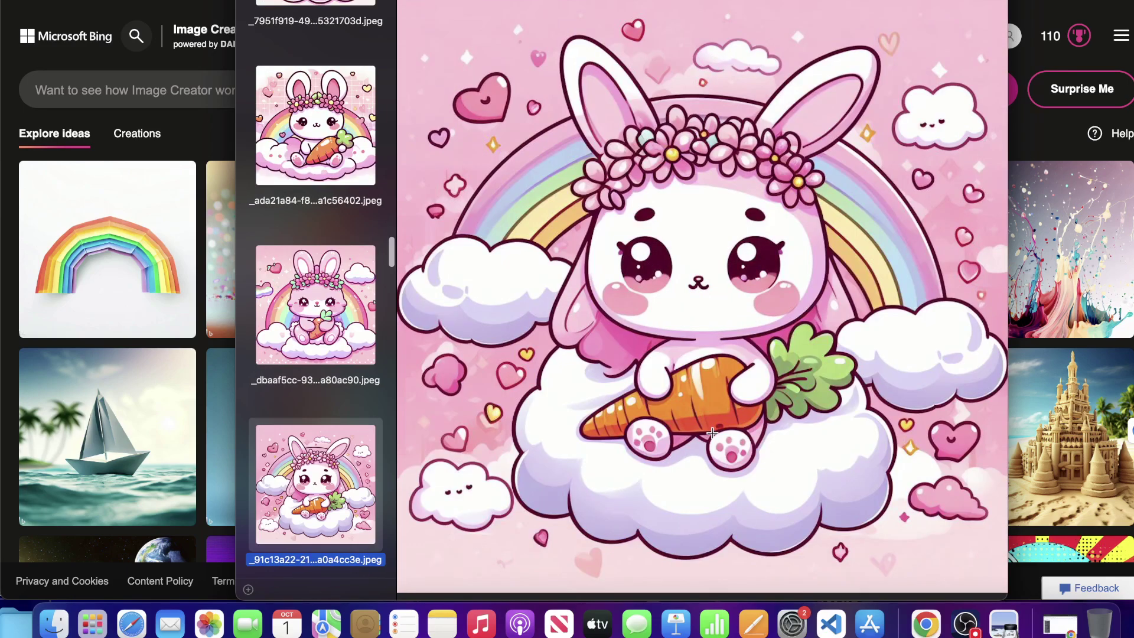
{"action": "key", "text": "Up"}
{"action": "key", "text": "Down"}
{"action": "key", "text": "Up"}
{"action": "key", "text": "Up"}
{"action": "key", "text": "Up"}
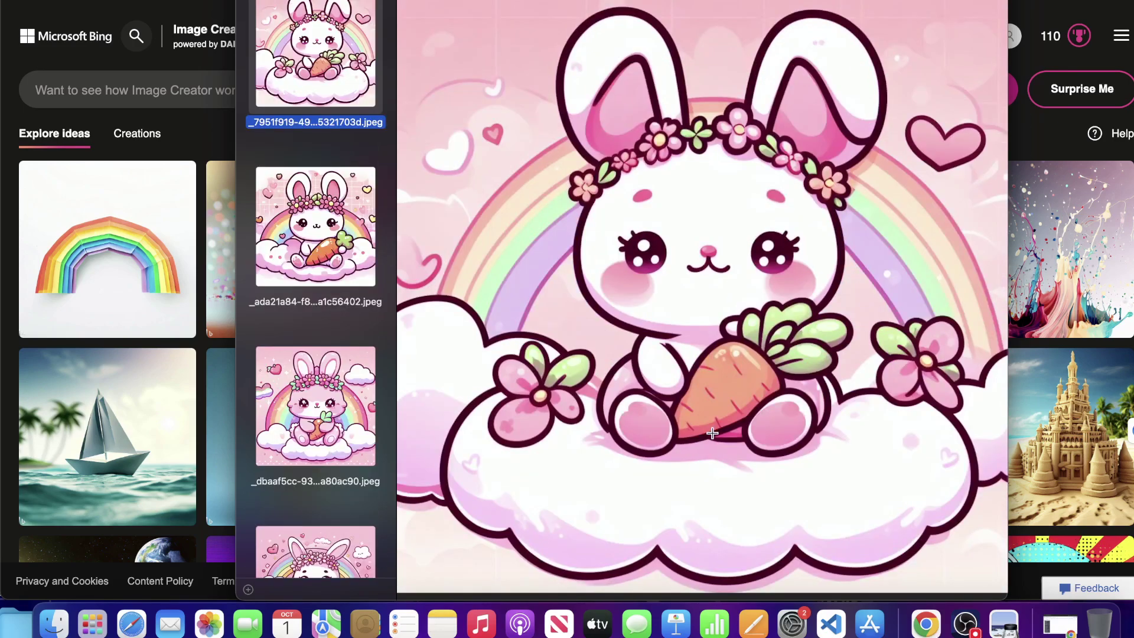
Step: Go forward through the rest of the rainbow-cloud bunnies to the pink one holding a carrot in both paws
{"action": "key", "text": "Down"}
{"action": "key", "text": "Down"}
{"action": "key", "text": "Down"}
{"action": "key", "text": "Down"}
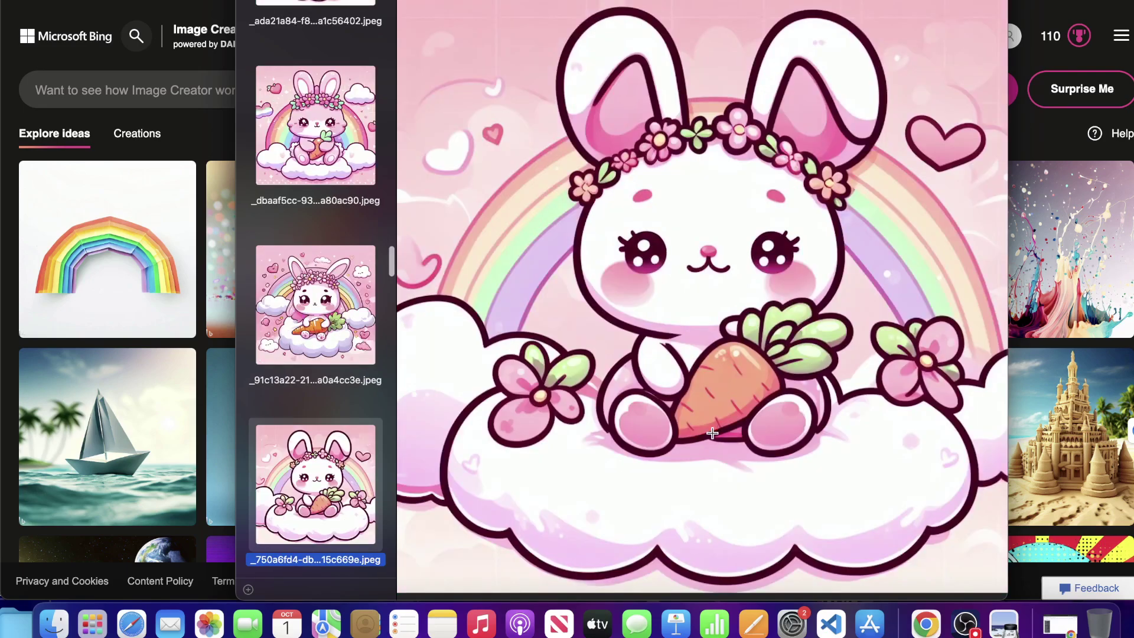
{"action": "key", "text": "Down"}
{"action": "key", "text": "Down"}
{"action": "key", "text": "Down"}
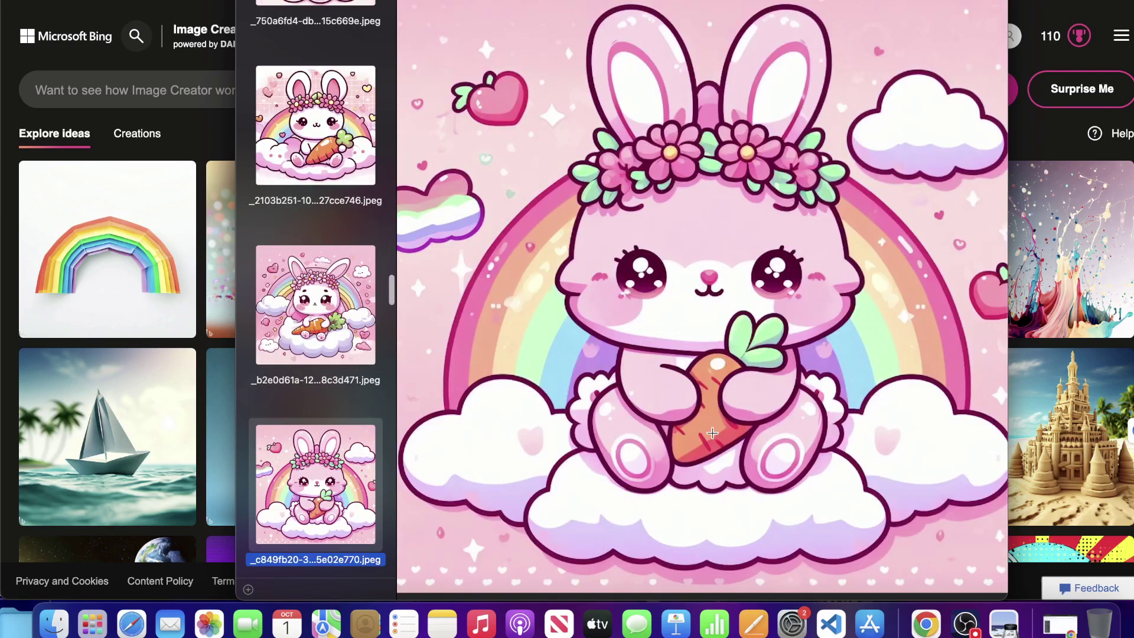
Step: View the two standing bunnies with bows among flowers, the bearded leprechaun and the yellow character in a leprechaun outfit
{"action": "key", "text": "Down"}
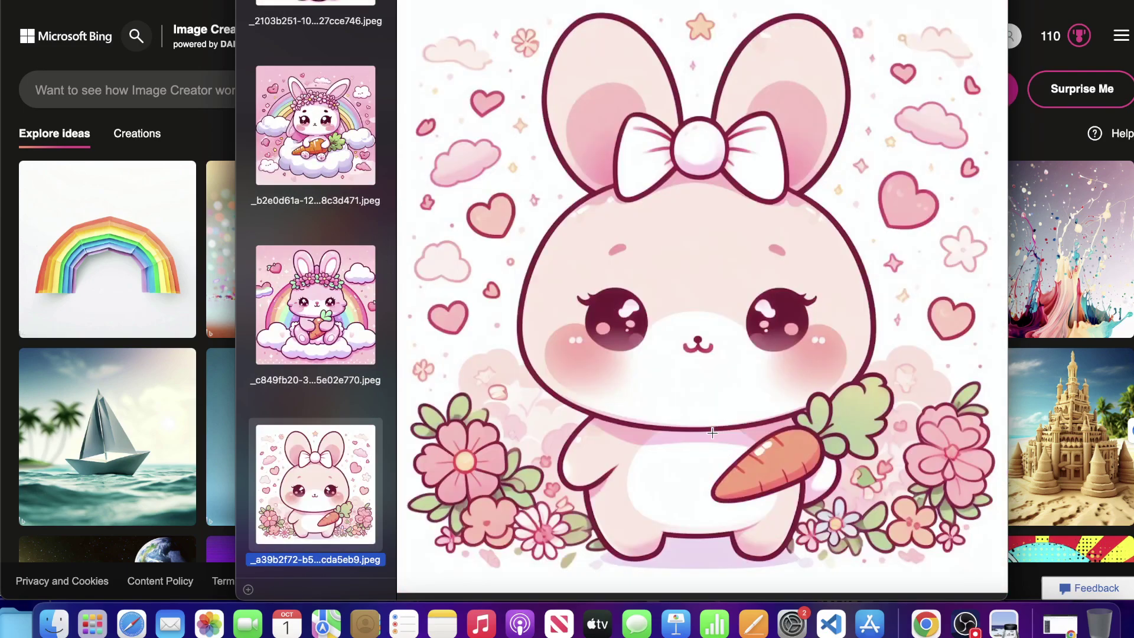
{"action": "key", "text": "Down"}
{"action": "key", "text": "Down"}
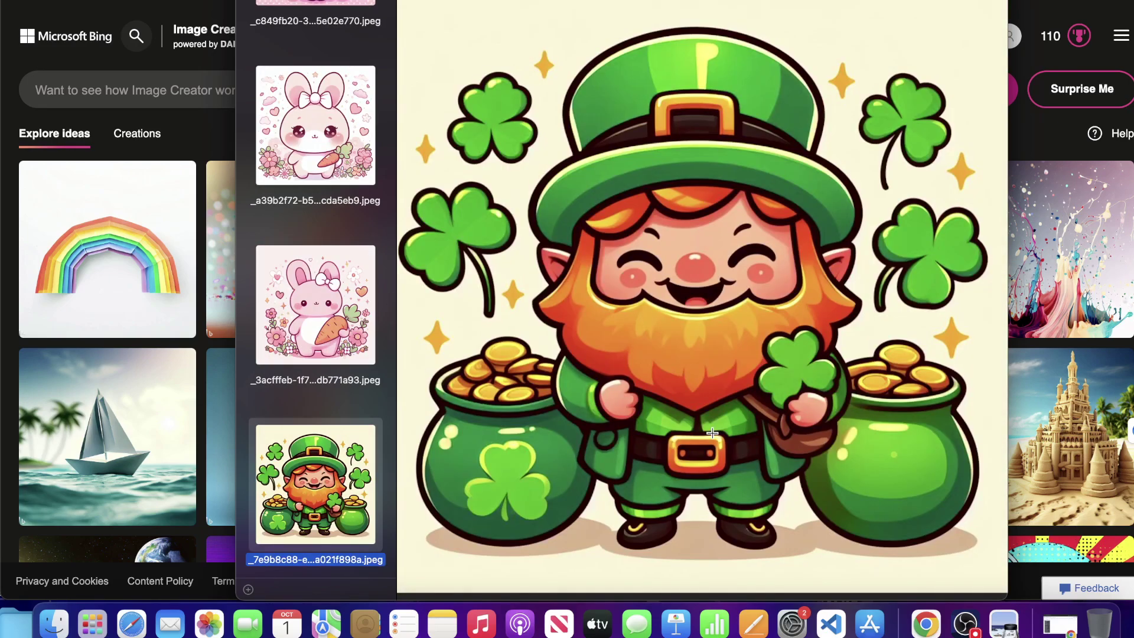
{"action": "key", "text": "Down"}
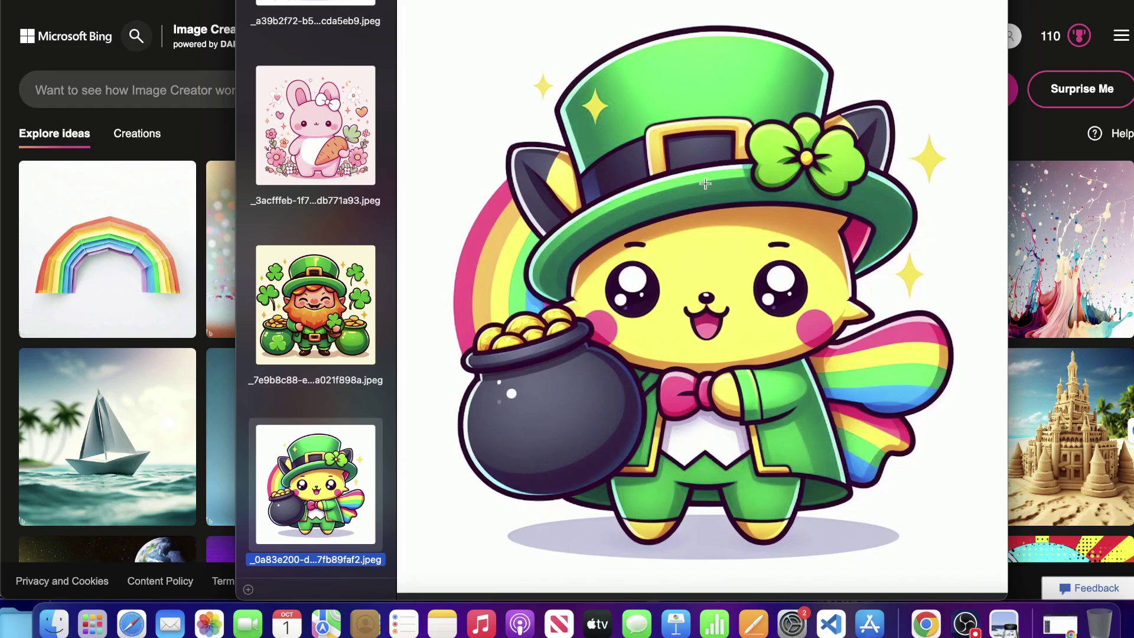
Step: Examine the kawaii sun-and-moon and yin-yang illustrations, from the dark crescent version to the one ringed with flowers and hearts
{"action": "key", "text": "Down"}
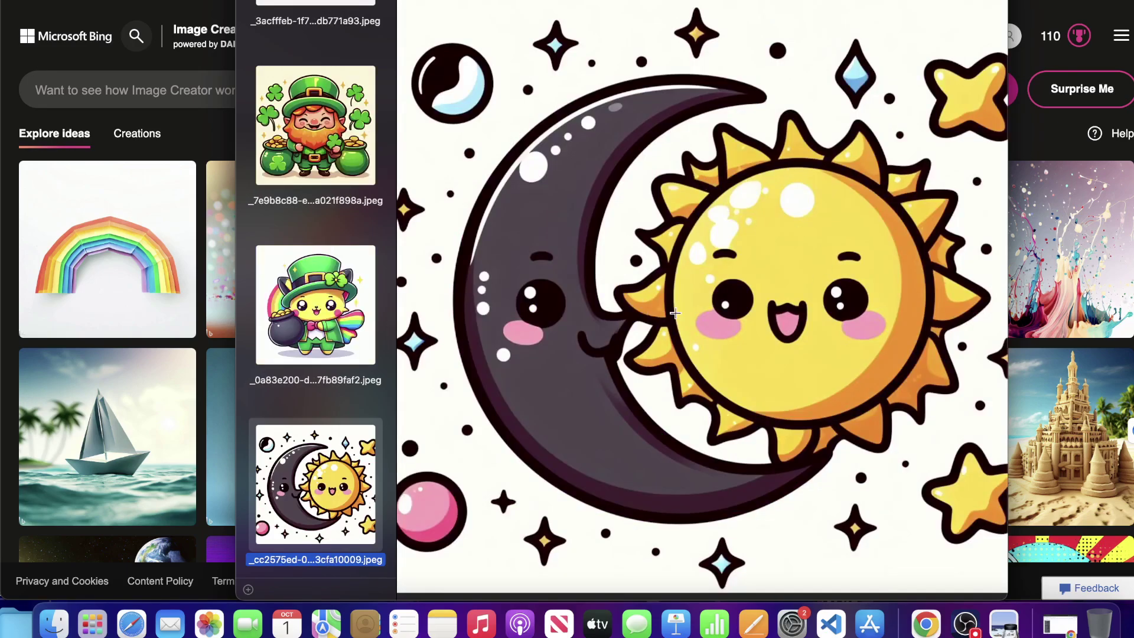
{"action": "key", "text": "Down"}
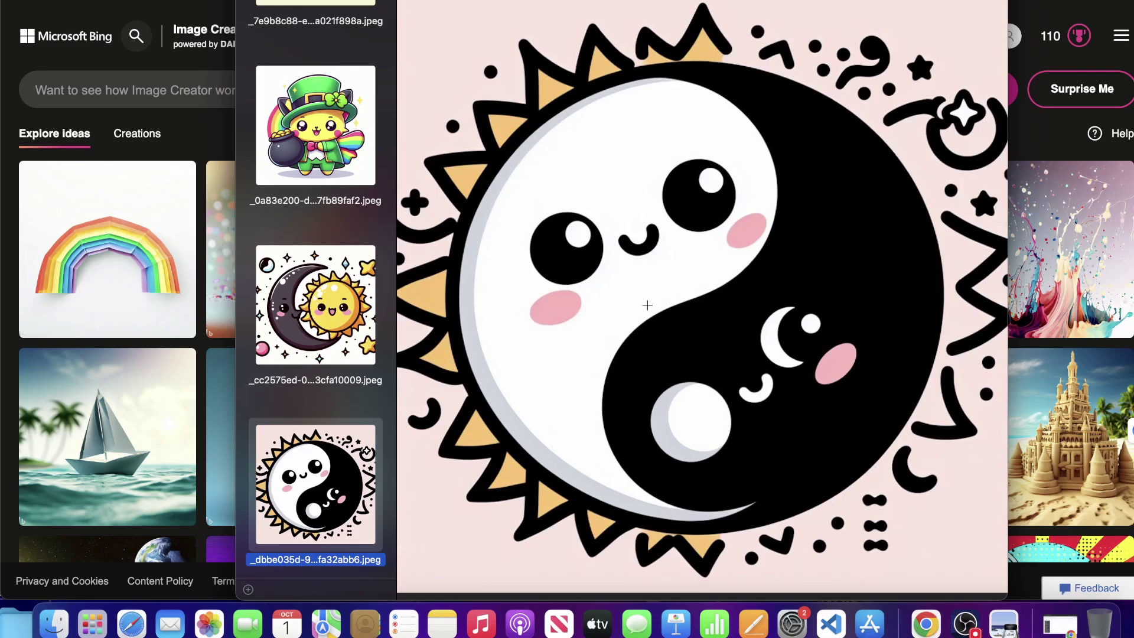
{"action": "key", "text": "Down"}
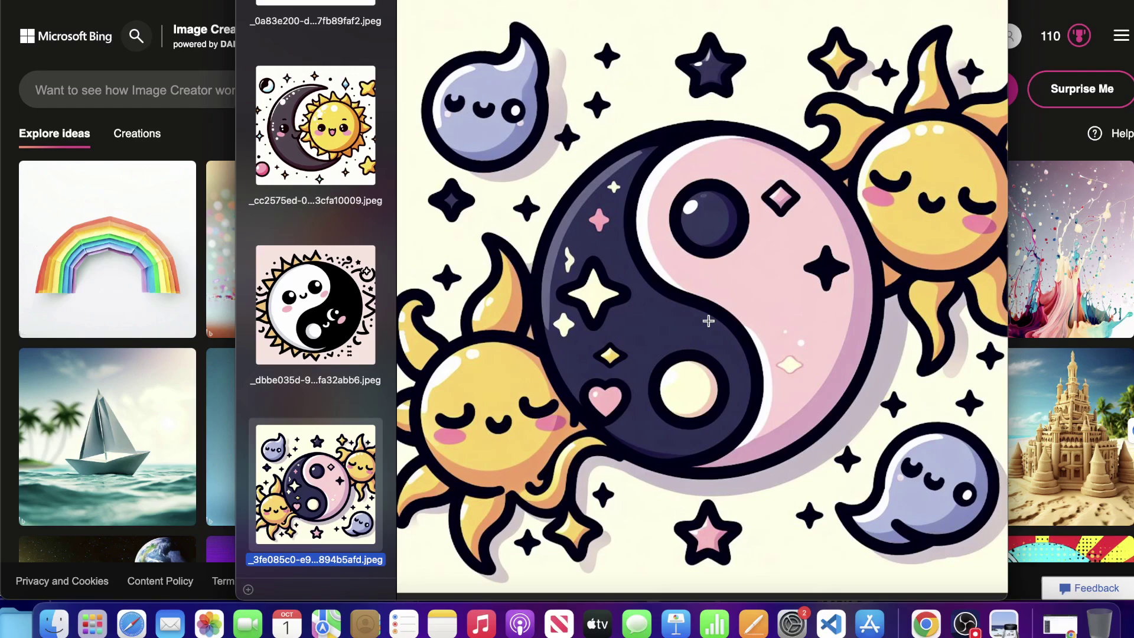
{"action": "key", "text": "Down"}
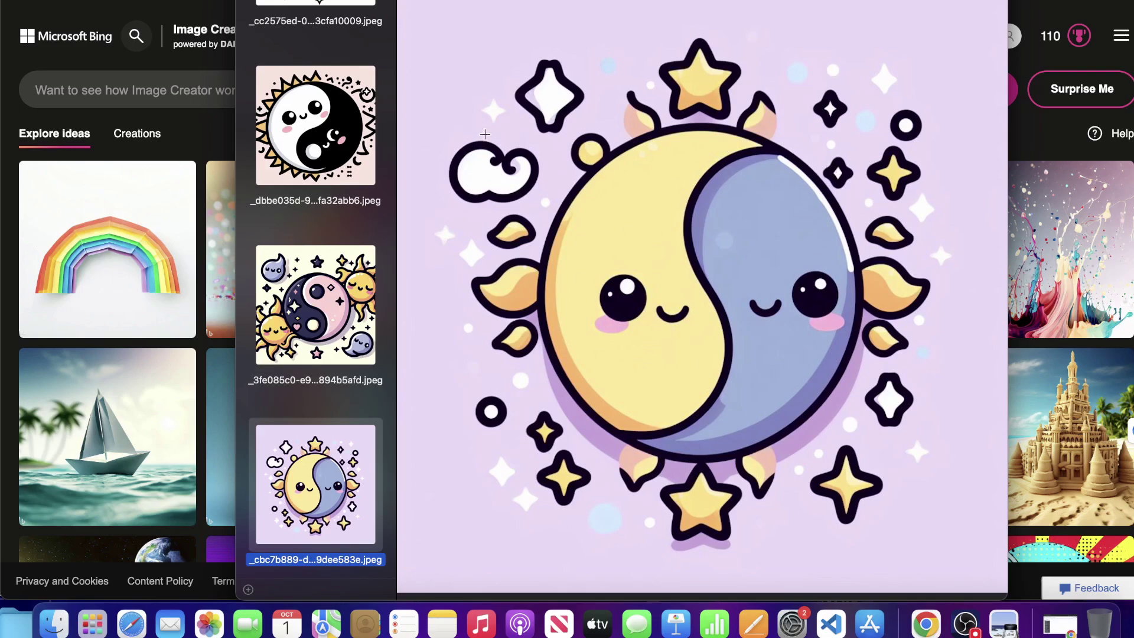
{"action": "key", "text": "Down"}
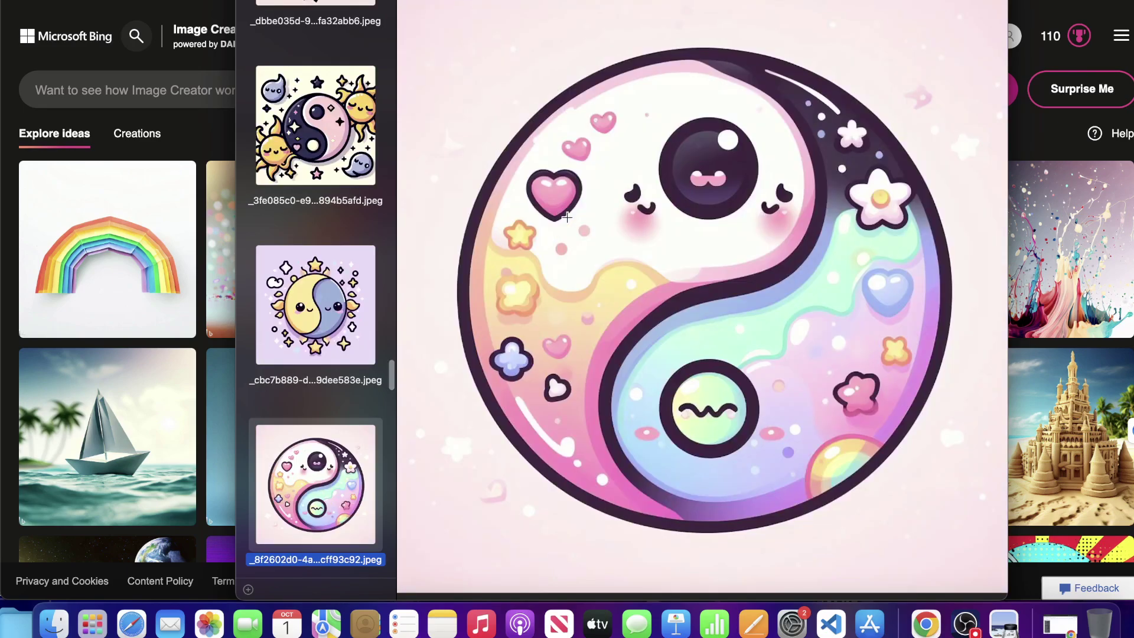
{"action": "key", "text": "Up"}
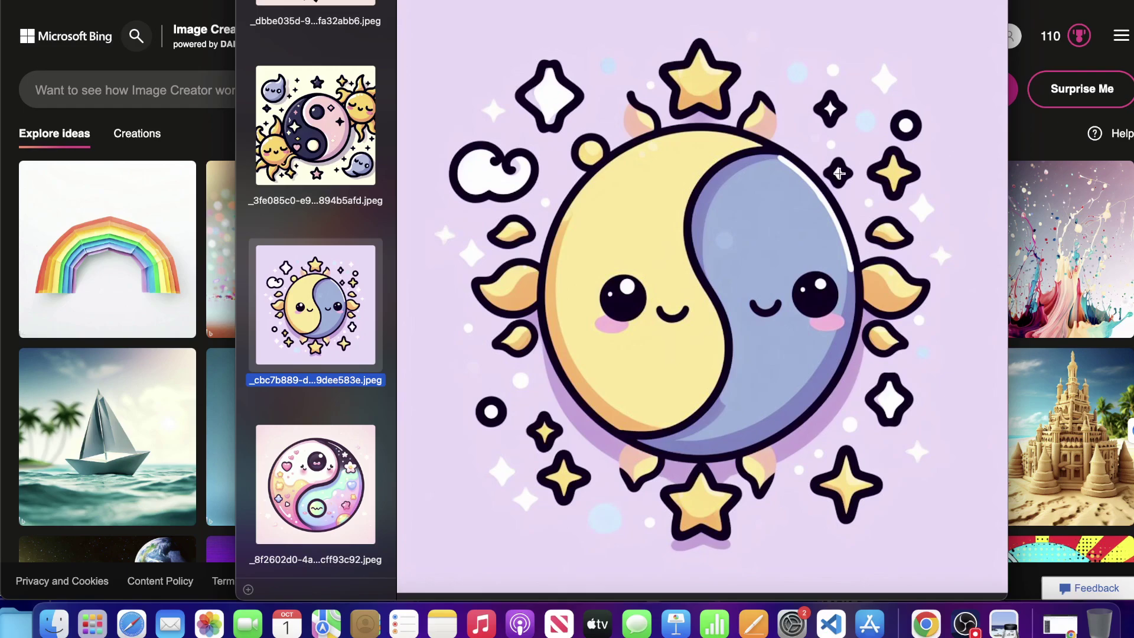
{"action": "key", "text": "Down"}
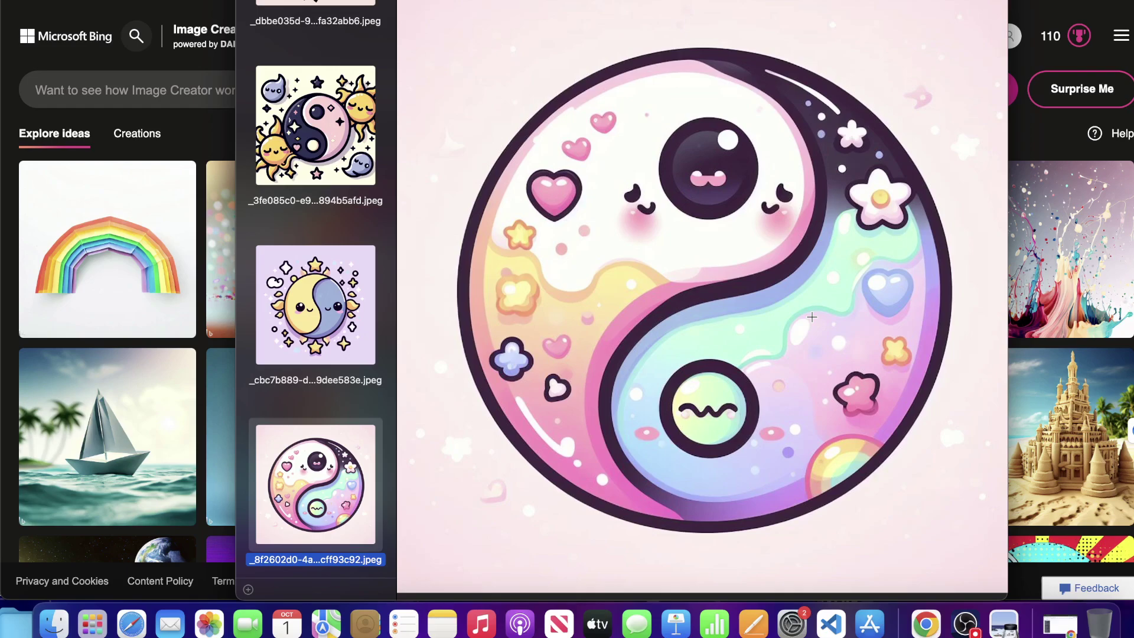
{"action": "key", "text": "Down"}
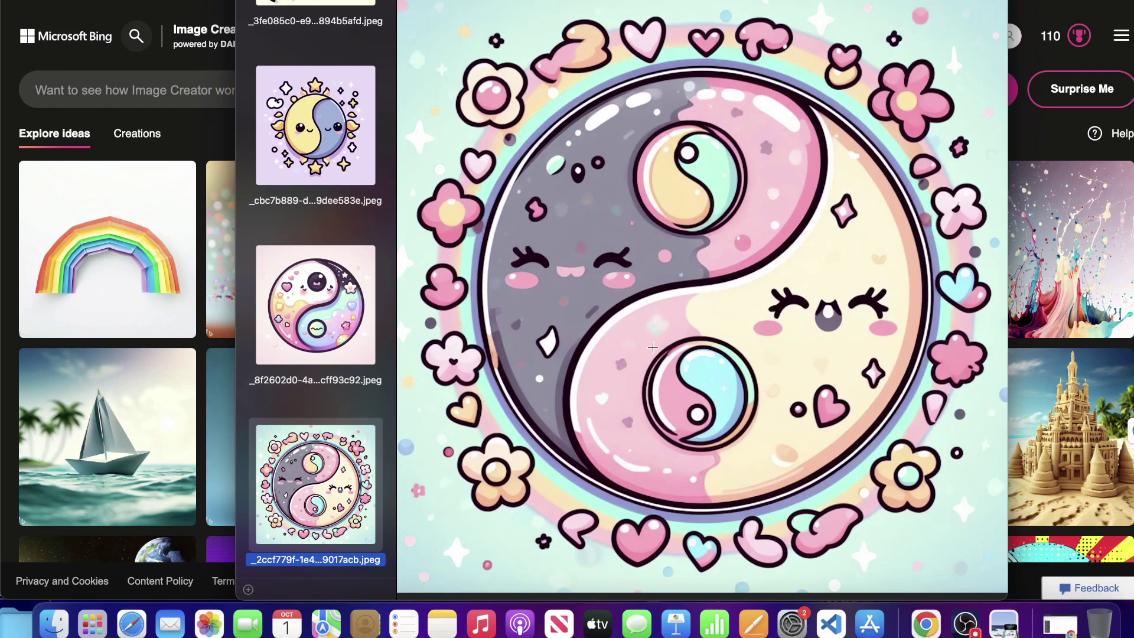
Step: Compare the four black and tan puppy illustrations, returning once to the first before viewing the one with paws
{"action": "key", "text": "Down"}
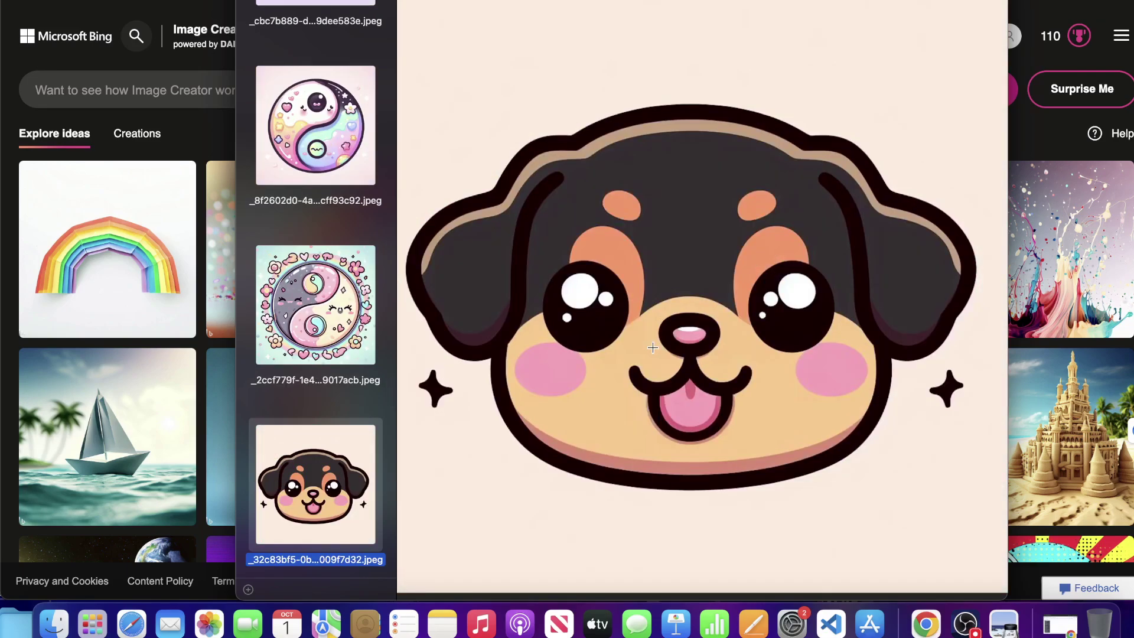
{"action": "key", "text": "Down"}
{"action": "key", "text": "Down"}
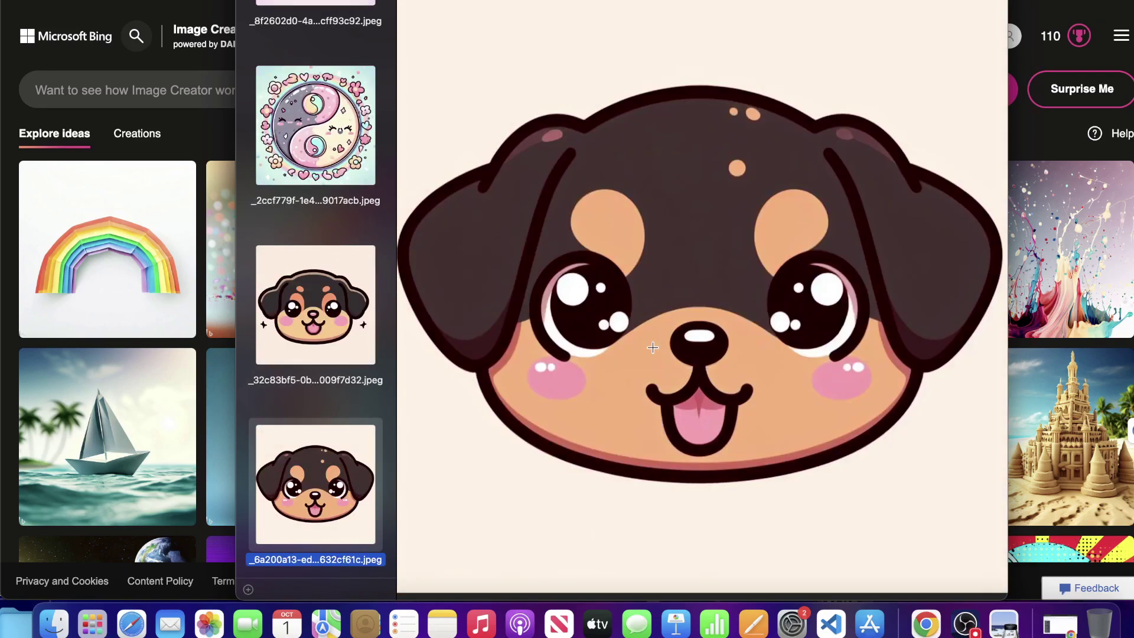
{"action": "key", "text": "Down"}
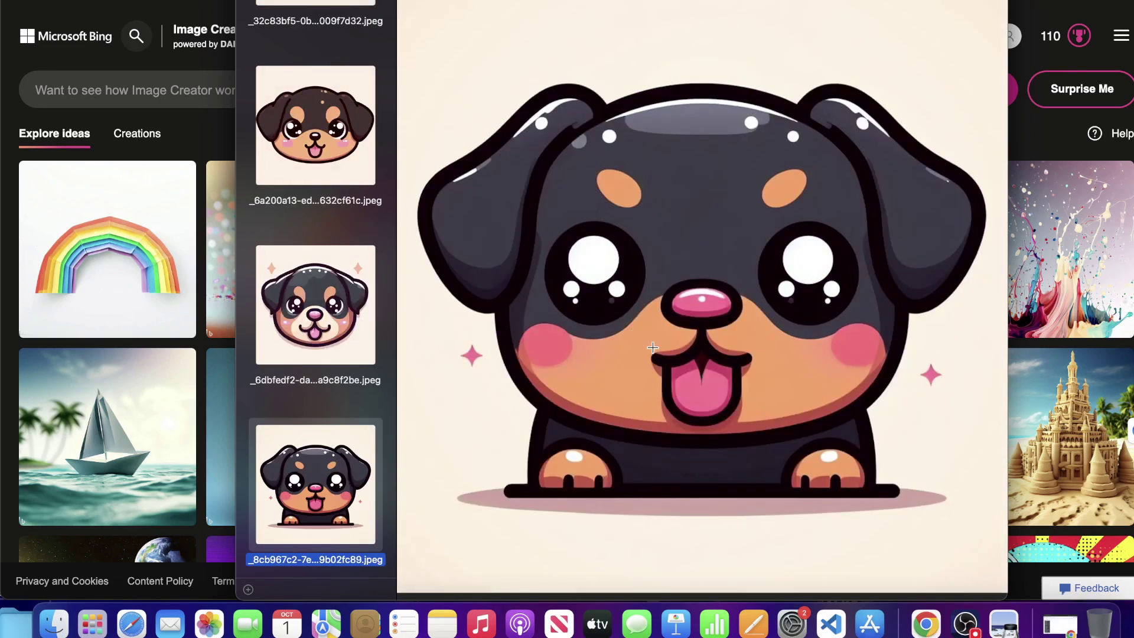
{"action": "key", "text": "Up"}
{"action": "key", "text": "Up"}
{"action": "key", "text": "Up"}
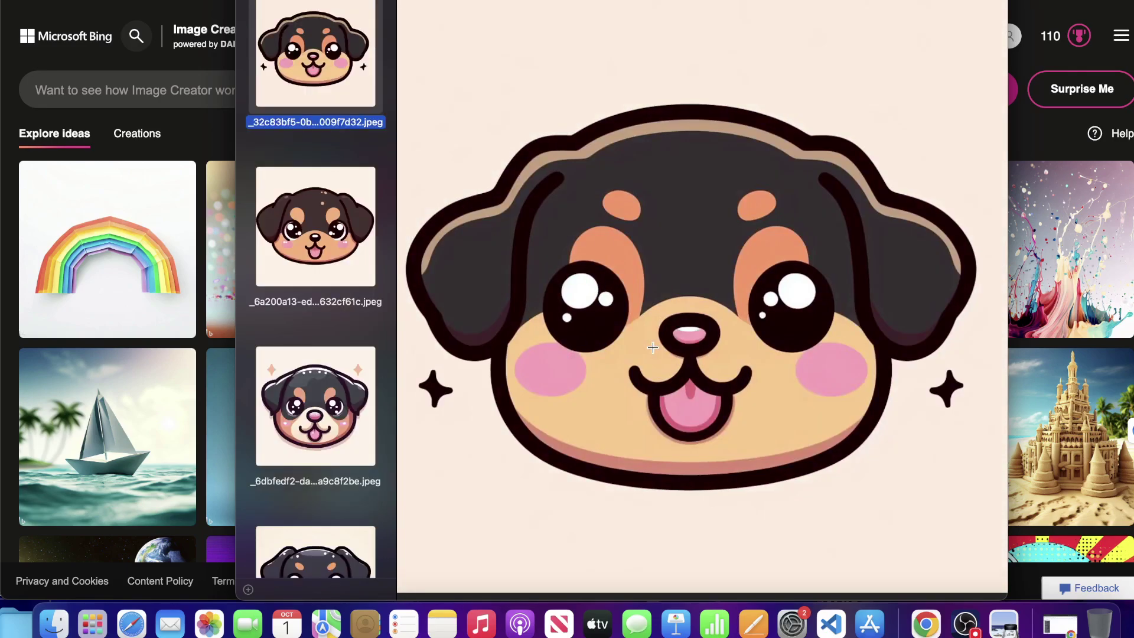
{"action": "key", "text": "Down"}
{"action": "key", "text": "Down"}
{"action": "key", "text": "Down"}
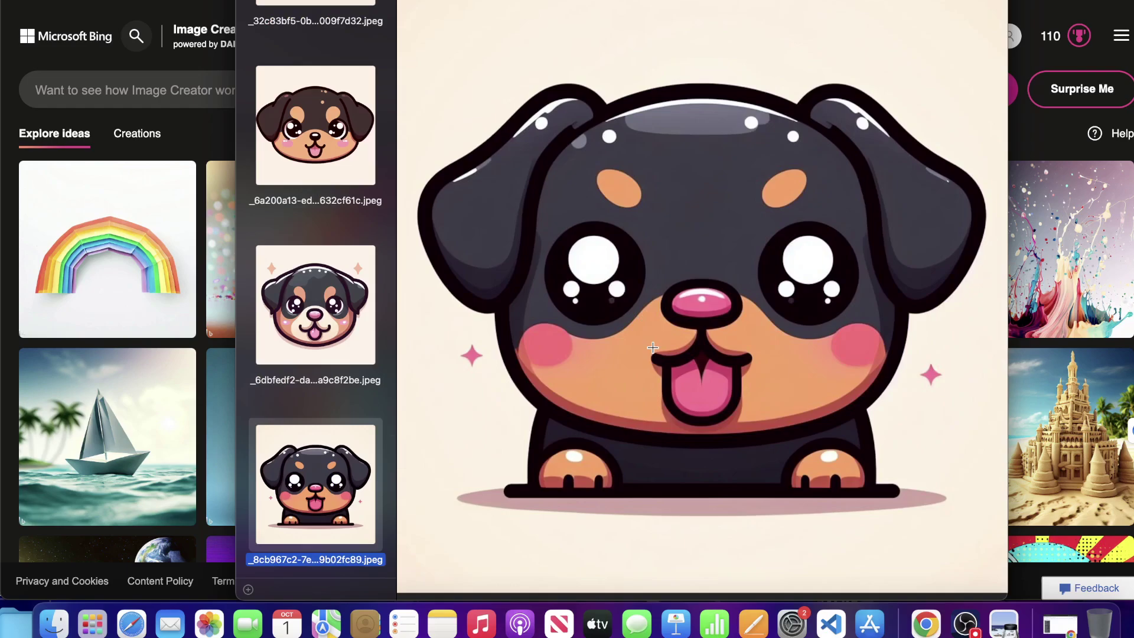
Step: Review the black and tan puppy faces again, switching between the versions and ending on the puppy with paws
{"action": "key", "text": "Up"}
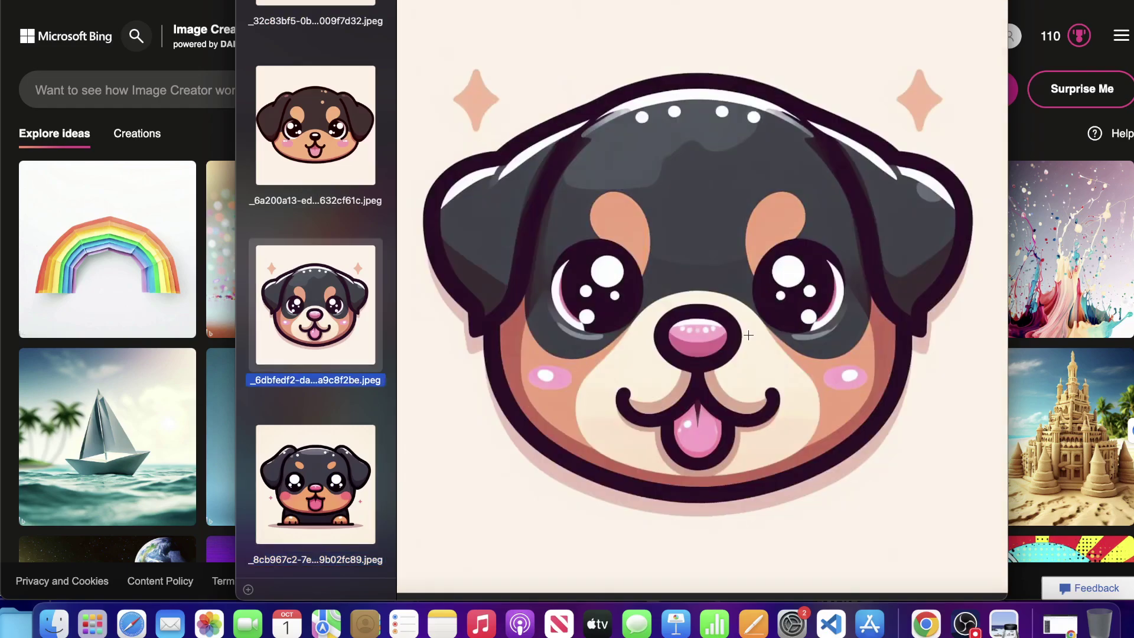
{"action": "key", "text": "Up"}
{"action": "key", "text": "Down"}
{"action": "key", "text": "Up"}
{"action": "key", "text": "Up"}
{"action": "key", "text": "Down"}
{"action": "key", "text": "Up"}
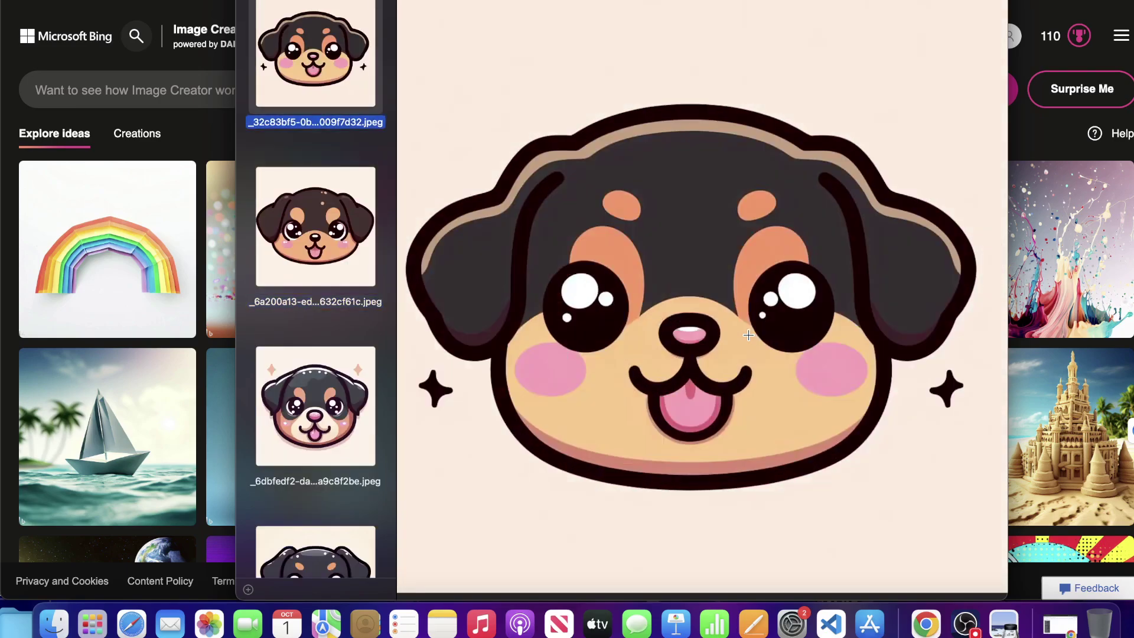
{"action": "key", "text": "Up"}
{"action": "key", "text": "Down"}
{"action": "key", "text": "Down"}
{"action": "key", "text": "Down"}
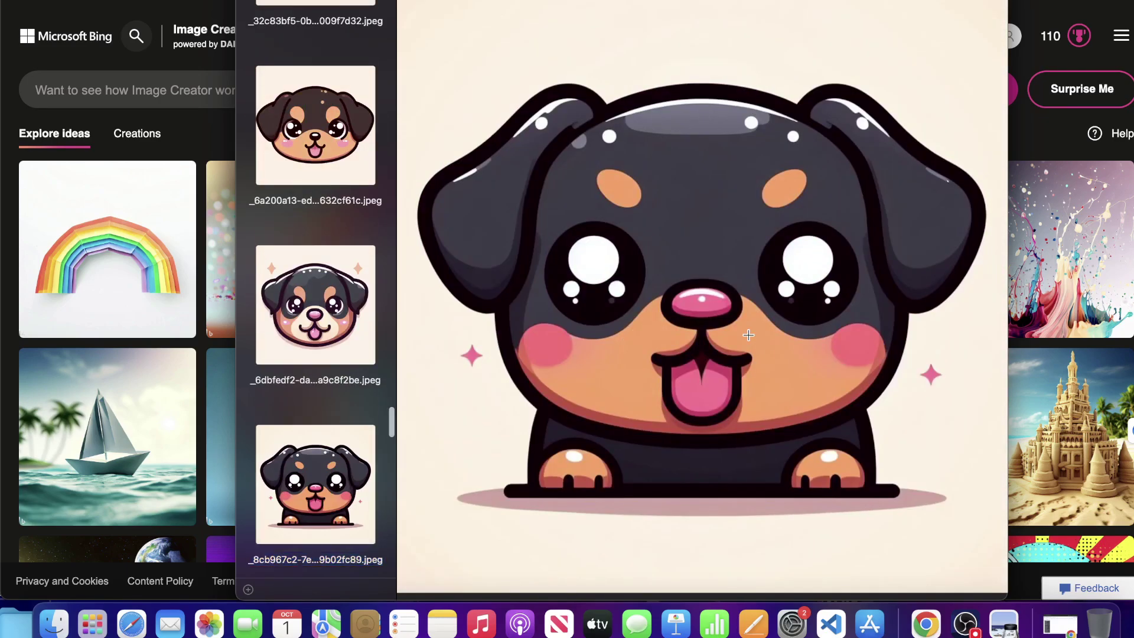
Step: View the four corgi illustrations with flowers and butterflies, rechecking the one wearing a pink collar
{"action": "key", "text": "Down"}
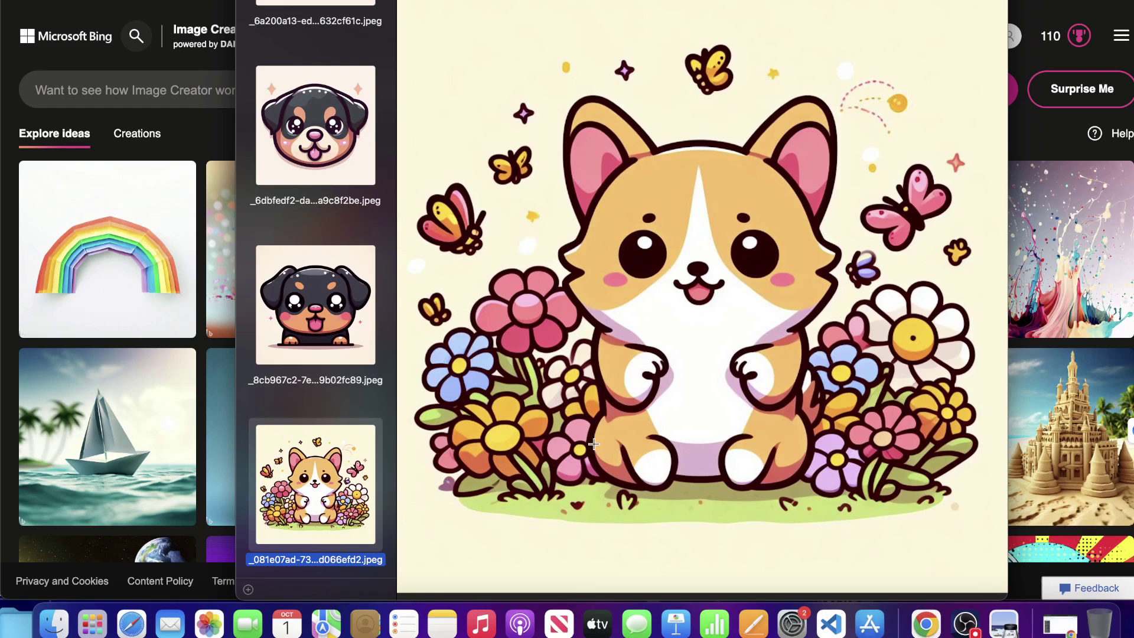
{"action": "key", "text": "Down"}
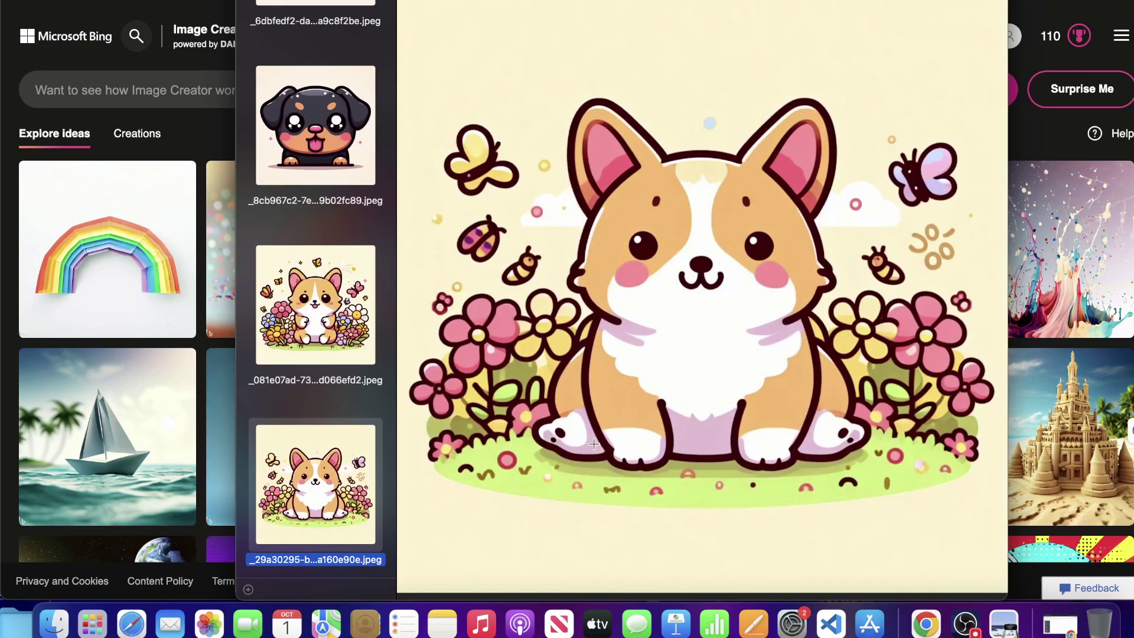
{"action": "key", "text": "Down"}
{"action": "key", "text": "Down"}
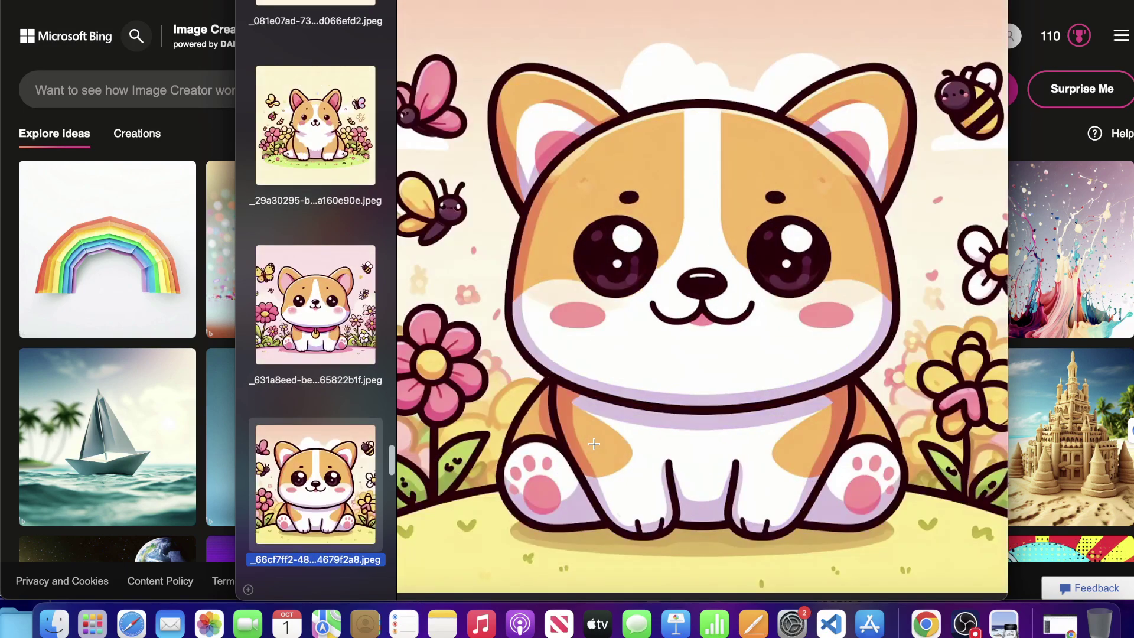
{"action": "key", "text": "Up"}
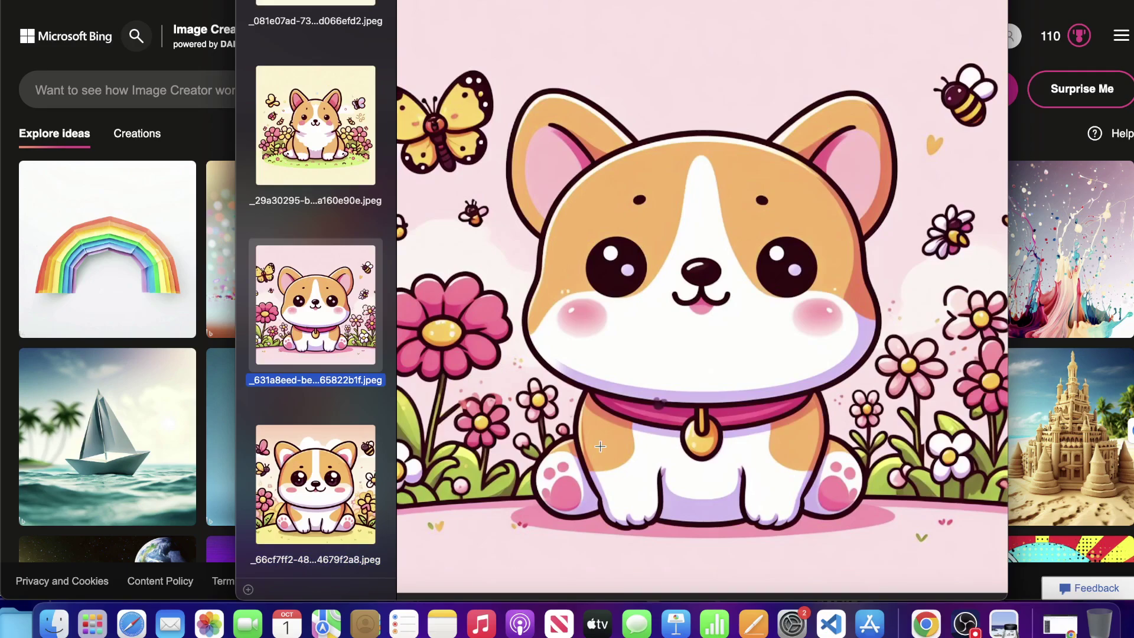
{"action": "key", "text": "Down"}
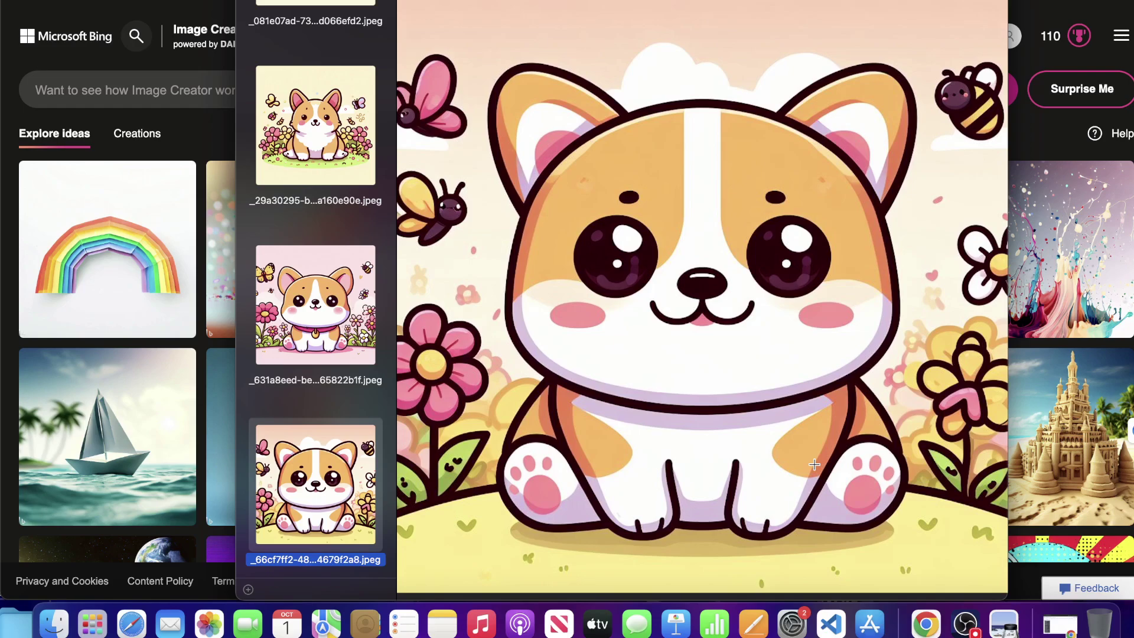
Step: Go back to the earlier corgis on cream backgrounds and compare them with the other corgi versions
{"action": "key", "text": "Up"}
{"action": "key", "text": "Up"}
{"action": "key", "text": "Up"}
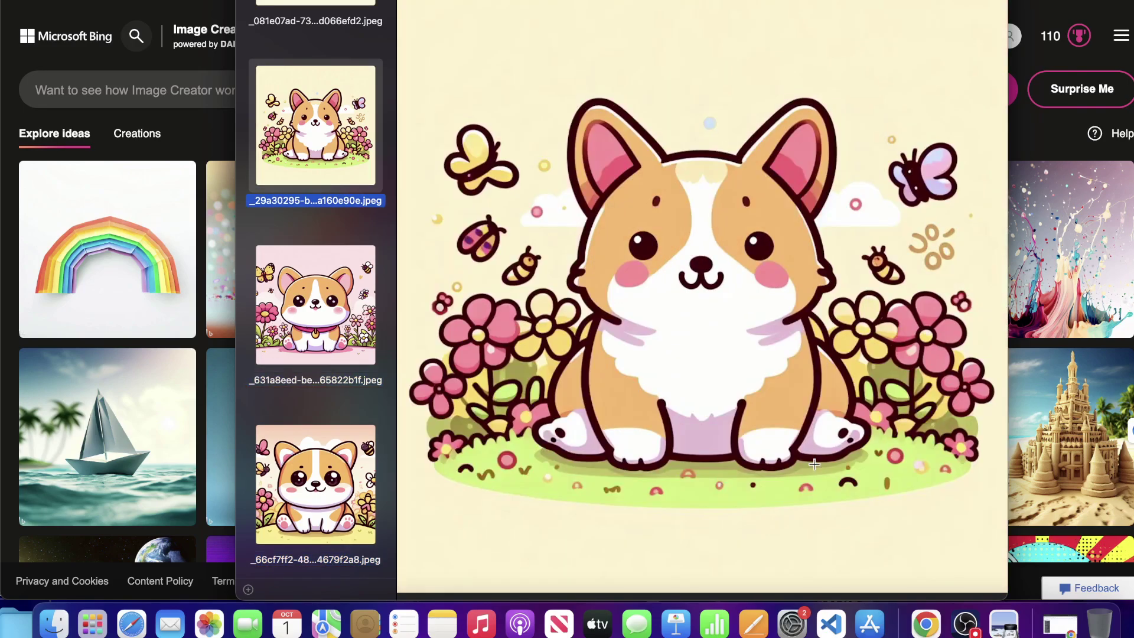
{"action": "key", "text": "Down"}
{"action": "key", "text": "Up"}
{"action": "key", "text": "Down"}
{"action": "key", "text": "Down"}
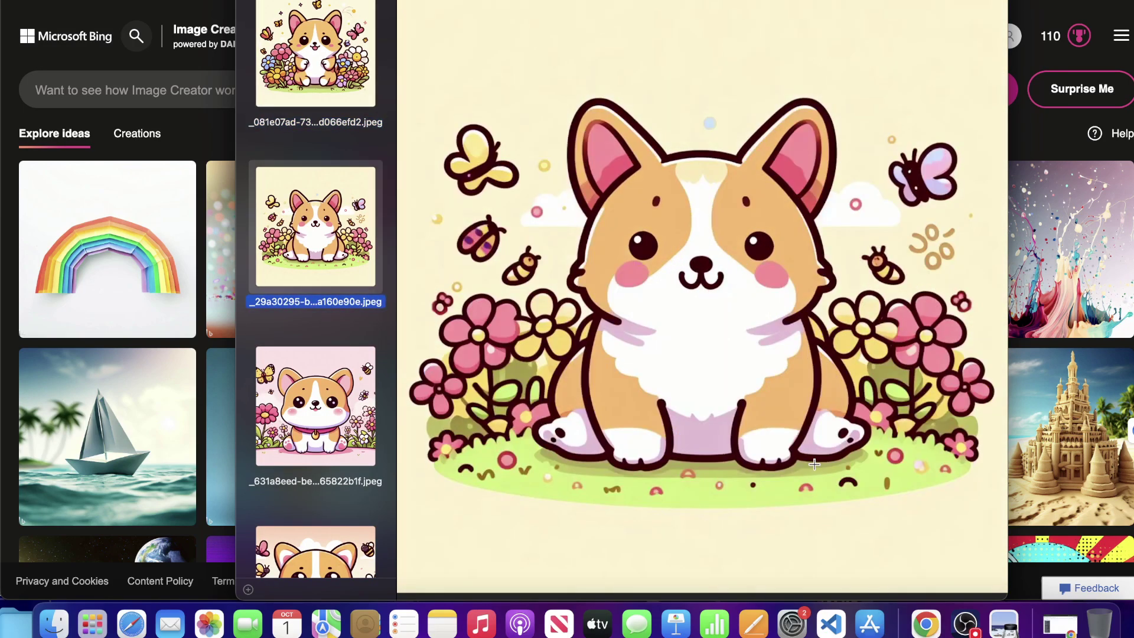
{"action": "key", "text": "Down"}
{"action": "key", "text": "Down"}
Step: Compare the orange fox illustrations holding flowers, checking past the set and returning to the fox with the pink flower
{"action": "key", "text": "Down"}
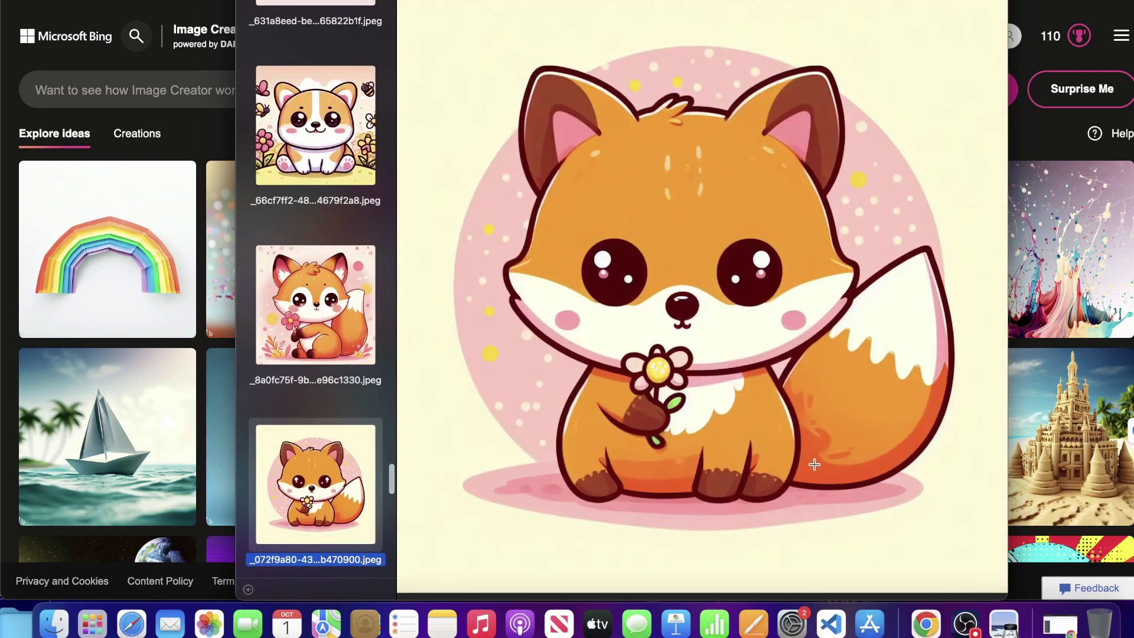
{"action": "key", "text": "Up"}
{"action": "key", "text": "Up"}
{"action": "key", "text": "Down"}
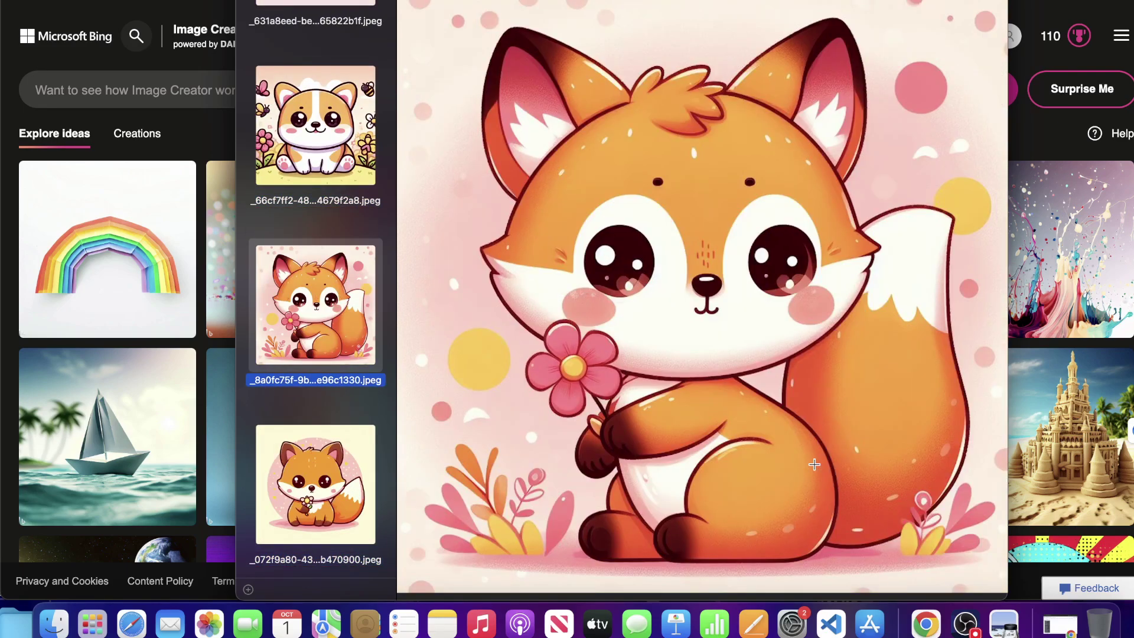
{"action": "key", "text": "Down"}
{"action": "key", "text": "Down"}
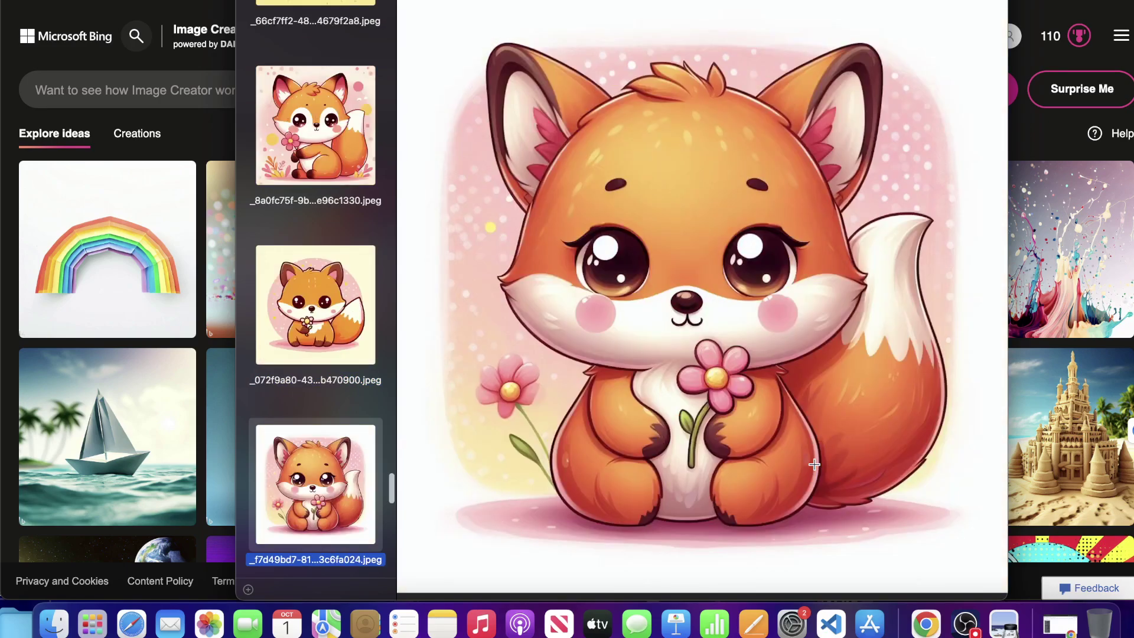
{"action": "key", "text": "Down"}
{"action": "key", "text": "Up"}
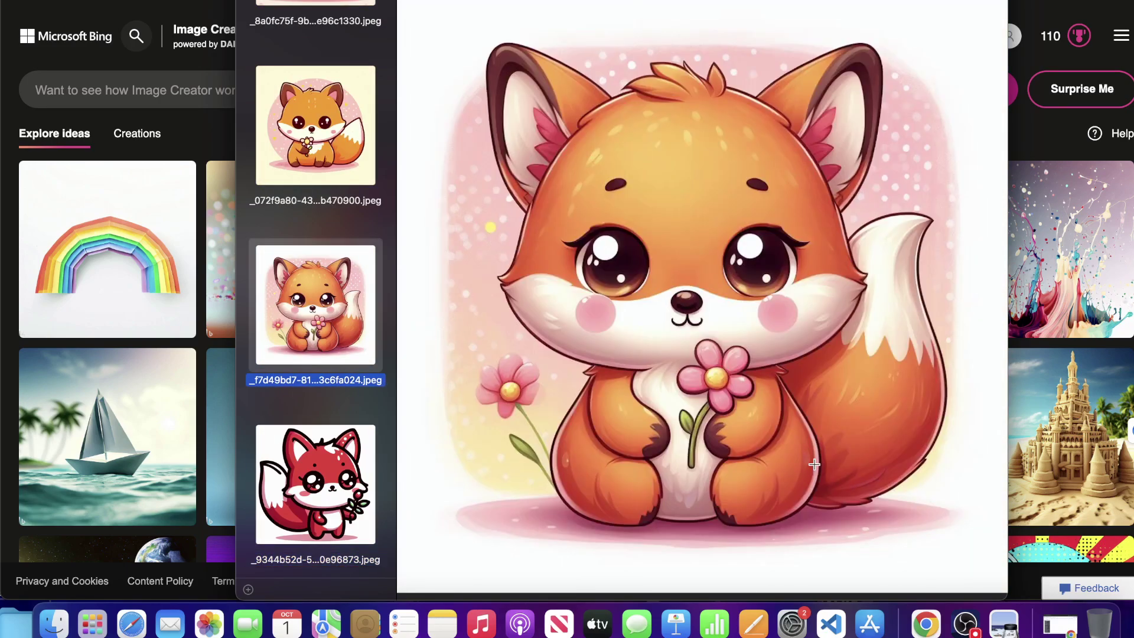
Step: Compare the fox holding the white flower with the fox holding the pink flower once more
{"action": "key", "text": "Up"}
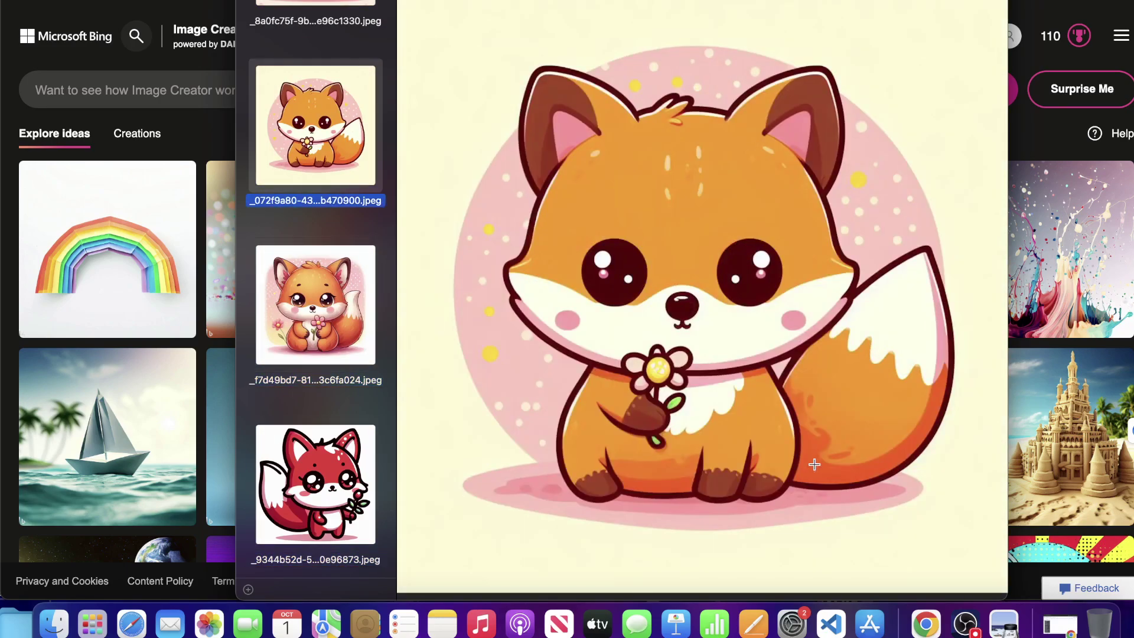
{"action": "key", "text": "Down"}
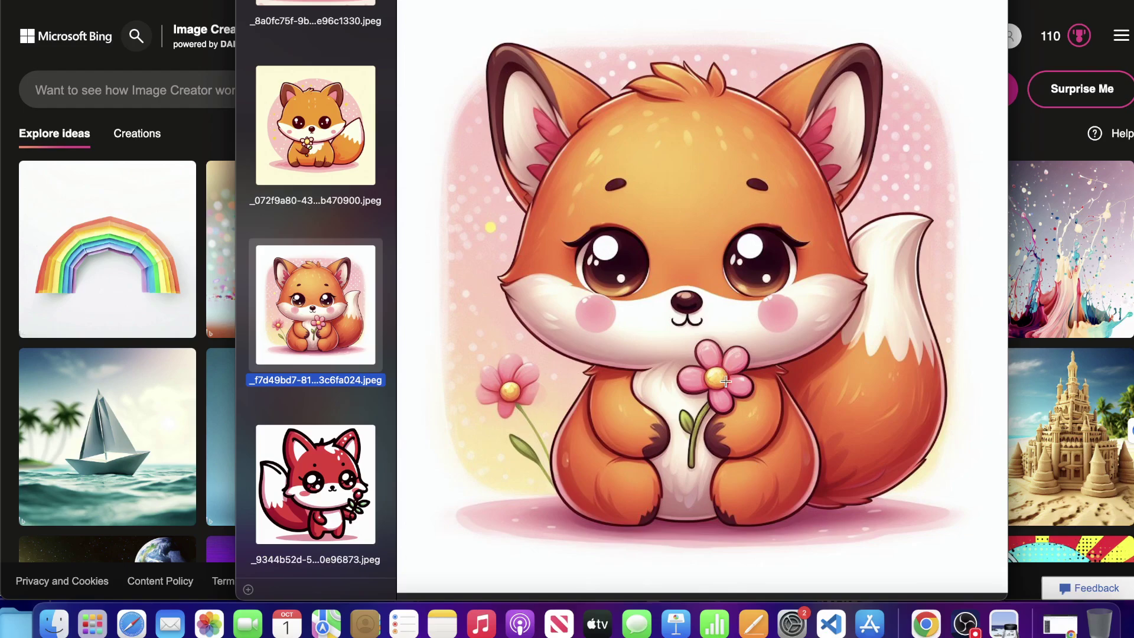
{"action": "scroll", "coordinate": [324, 189], "scroll_direction": "up", "scroll_amount": 3}
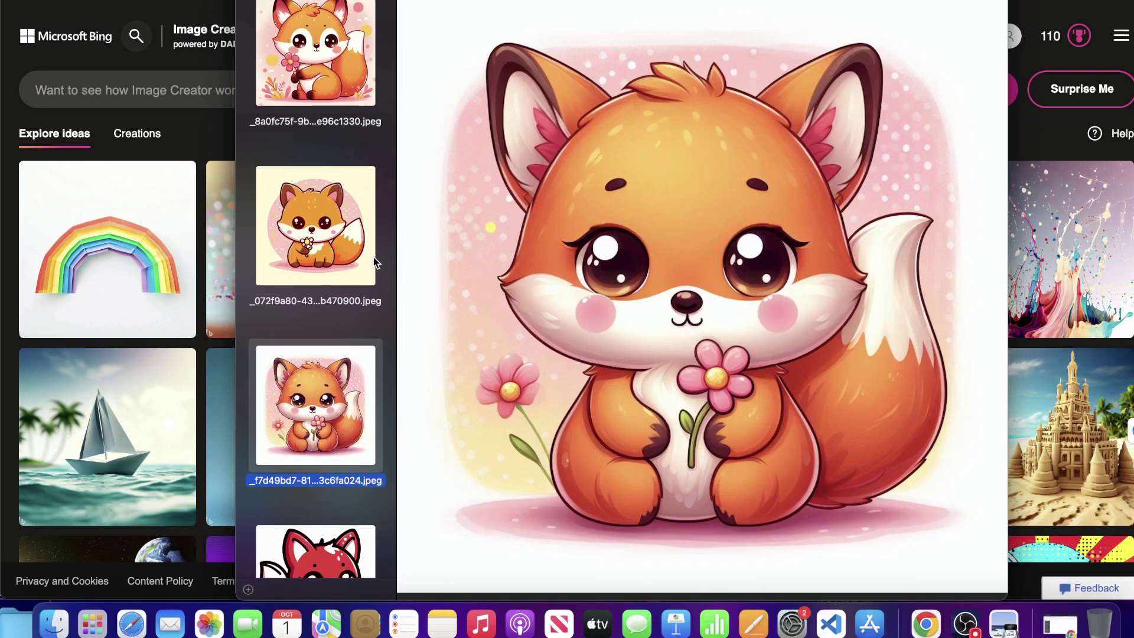
Step: View the two red fox illustrations holding leafy twigs, checking past the set and ending on the green-background version
{"action": "scroll", "coordinate": [335, 384], "scroll_direction": "down", "scroll_amount": 4}
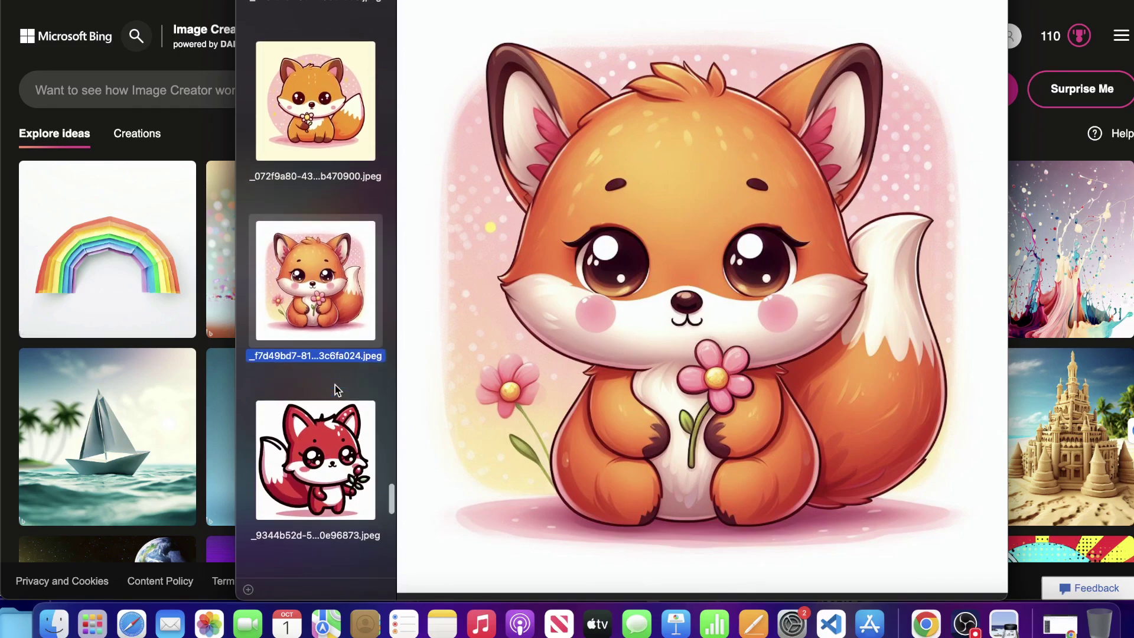
{"action": "left_click", "coordinate": [339, 464]}
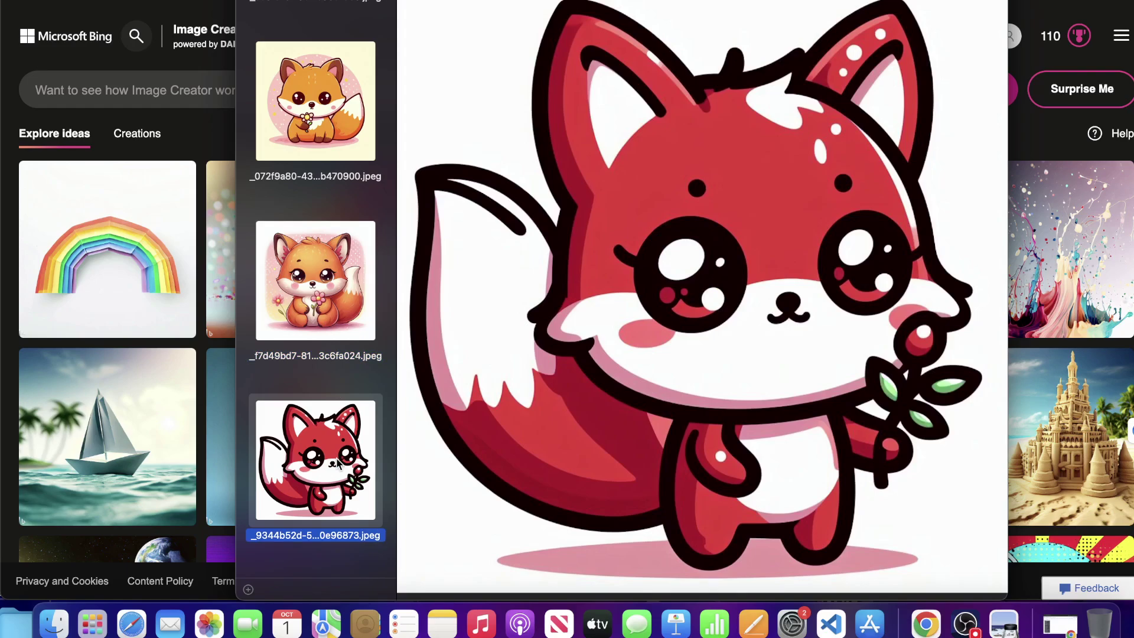
{"action": "key", "text": "Down"}
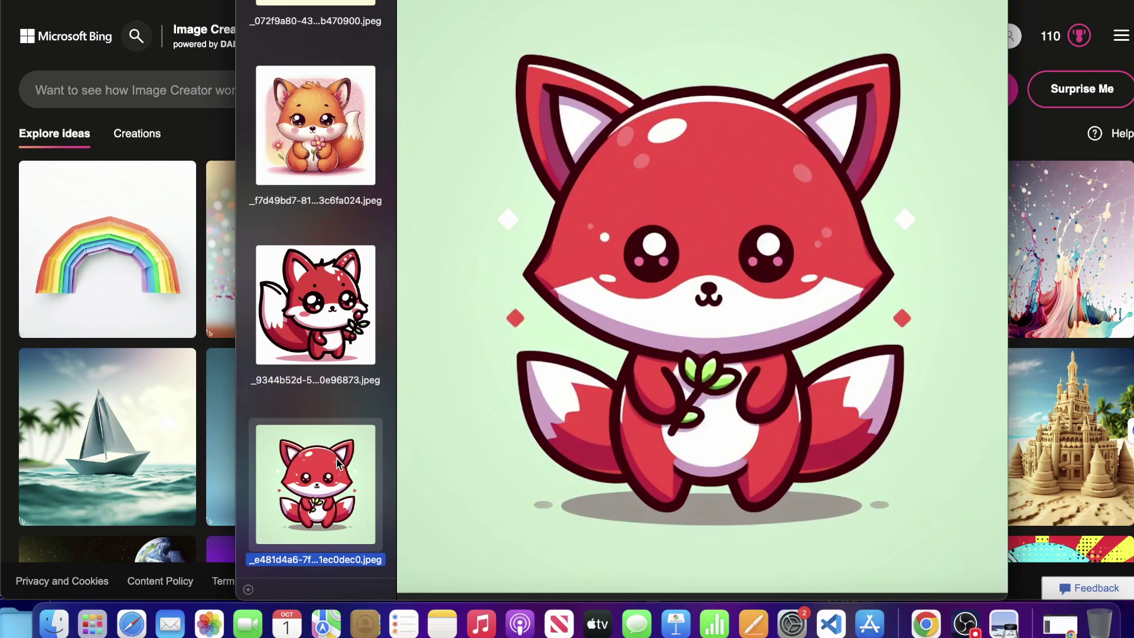
{"action": "key", "text": "Down"}
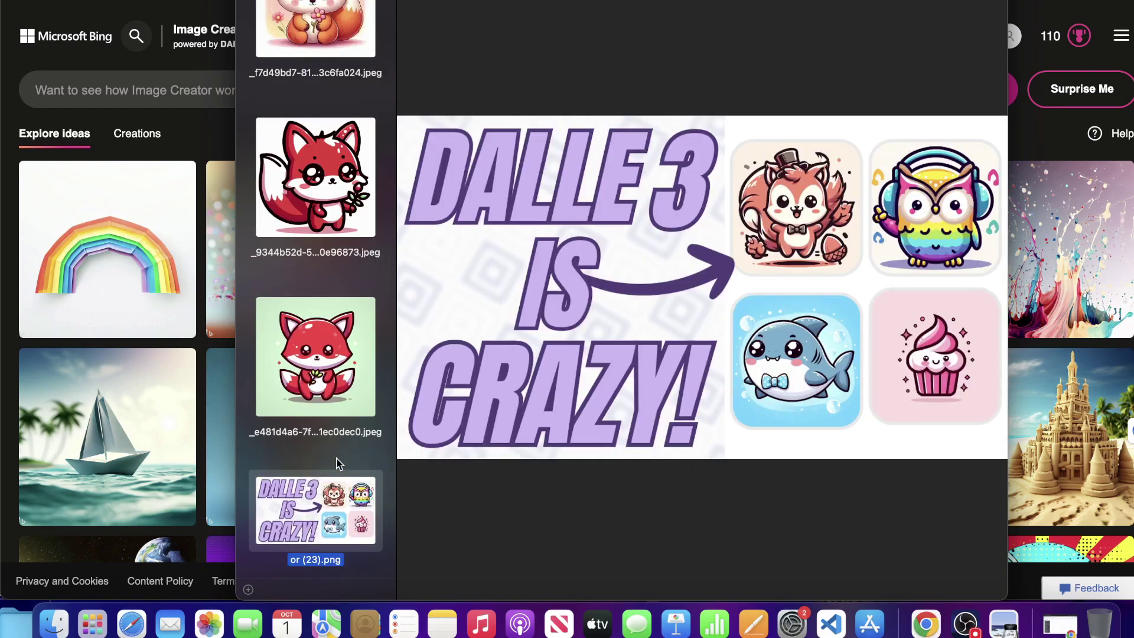
{"action": "key", "text": "Up"}
{"action": "key", "text": "Up"}
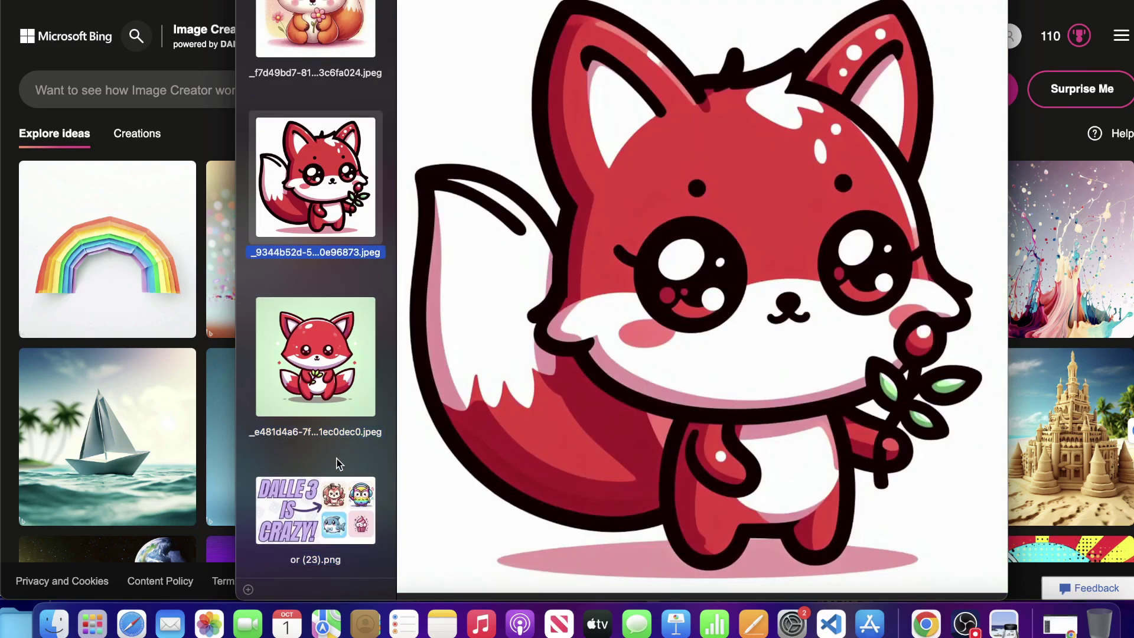
{"action": "key", "text": "Down"}
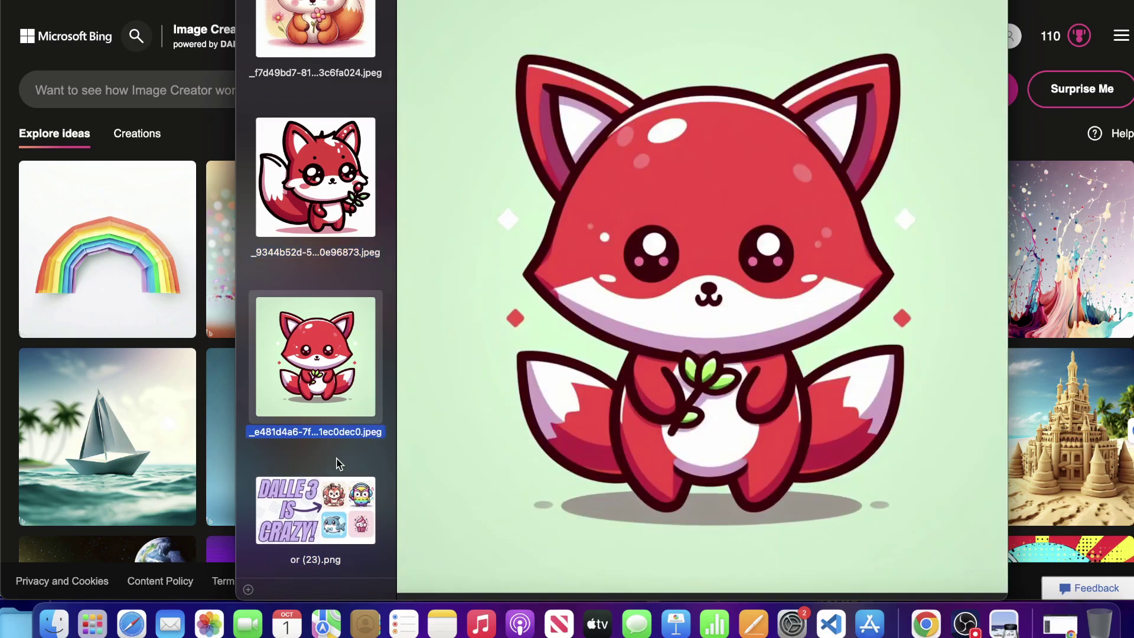
Step: Recheck the red foxes against their neighbouring images and return to the fox on the green background
{"action": "key", "text": "Down"}
{"action": "key", "text": "Down"}
{"action": "key", "text": "Up"}
{"action": "key", "text": "Up"}
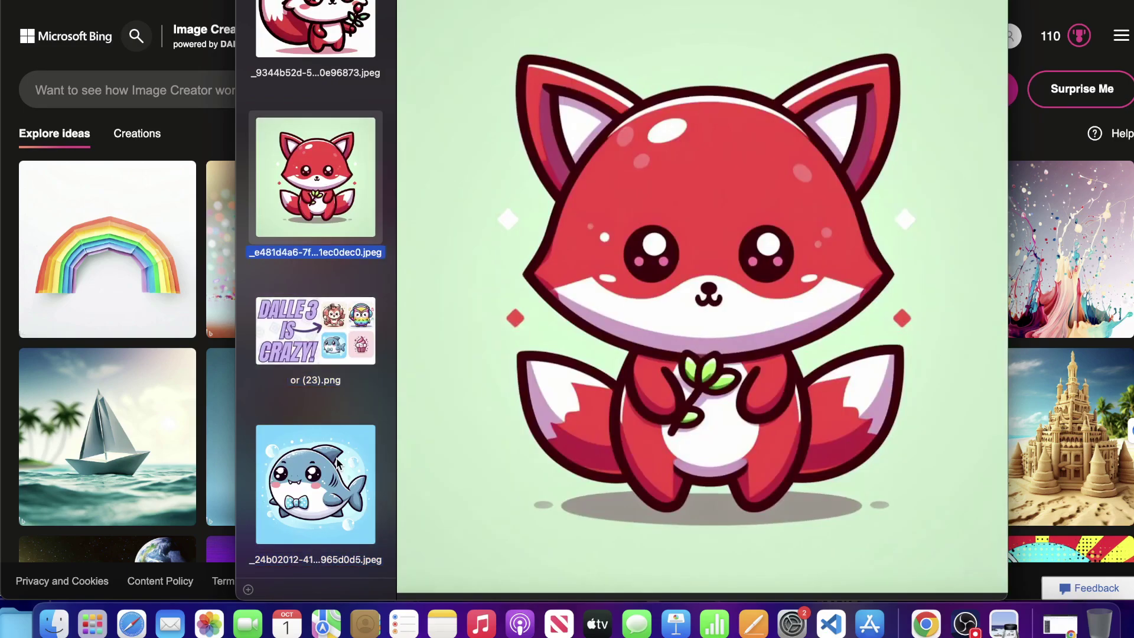
{"action": "key", "text": "Up"}
{"action": "key", "text": "Up"}
{"action": "key", "text": "Down"}
{"action": "key", "text": "Down"}
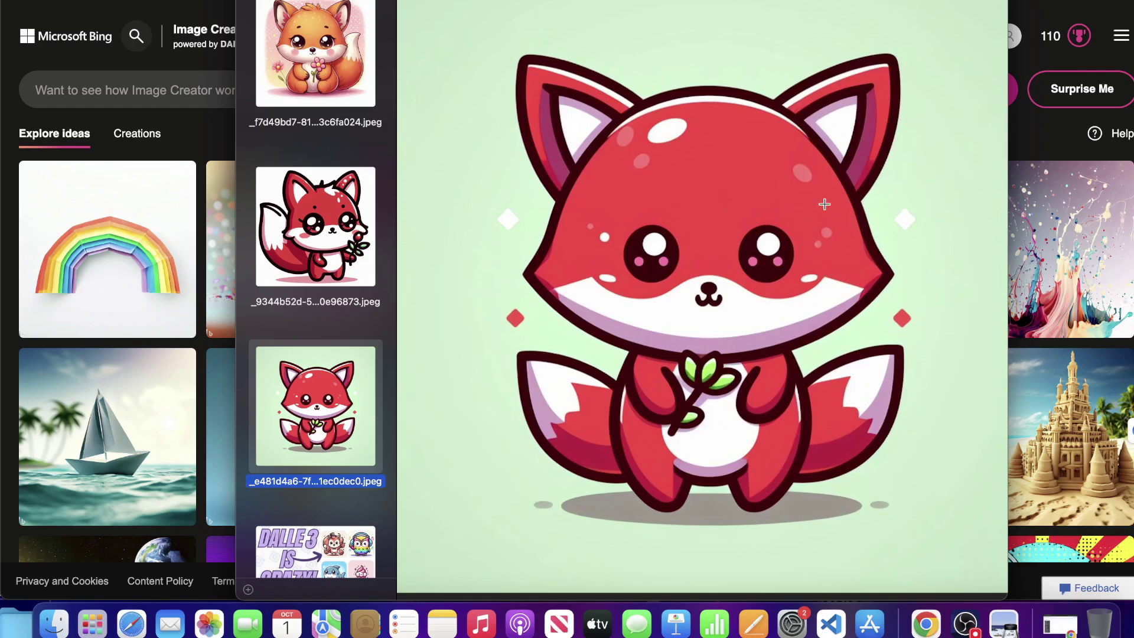
Step: View the blue shark wearing a bow tie and the squirrel wearing a top hat
{"action": "scroll", "coordinate": [341, 421], "scroll_direction": "down", "scroll_amount": 1}
{"action": "scroll", "coordinate": [341, 421], "scroll_direction": "down", "scroll_amount": 3}
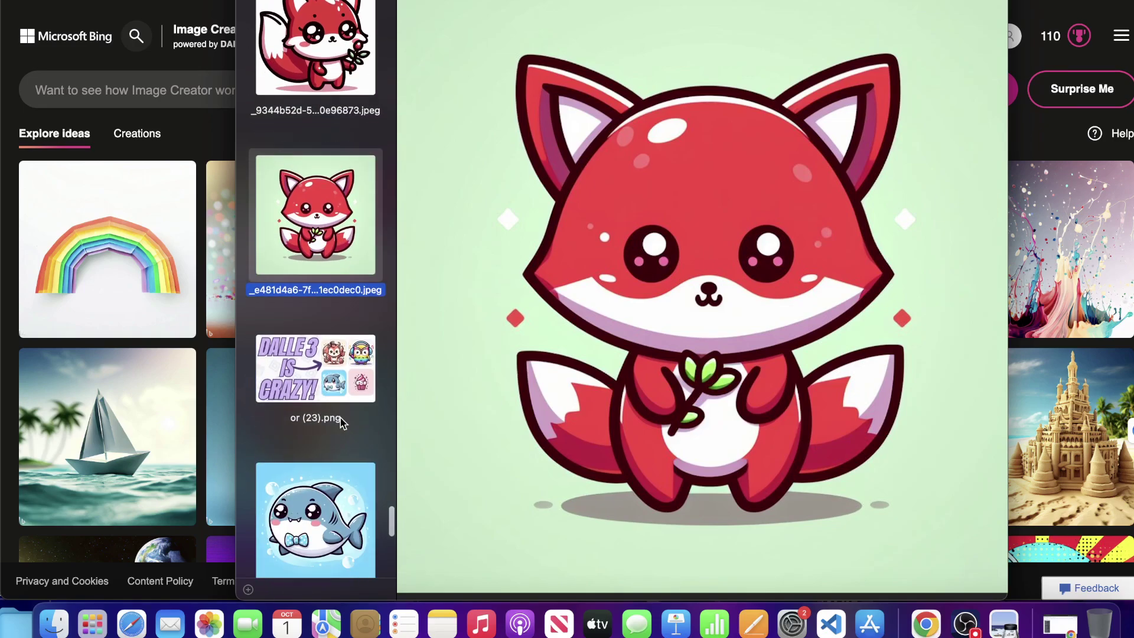
{"action": "left_click", "coordinate": [331, 512]}
{"action": "scroll", "coordinate": [332, 513], "scroll_direction": "down", "scroll_amount": 3}
{"action": "scroll", "coordinate": [332, 511], "scroll_direction": "down", "scroll_amount": 2}
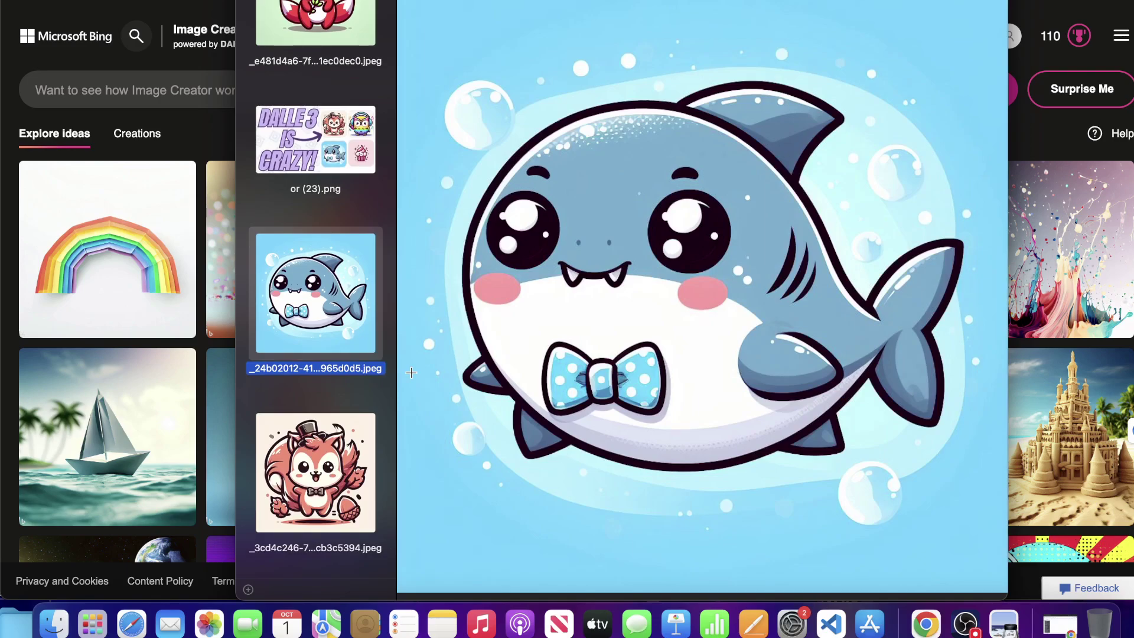
{"action": "key", "text": "Down"}
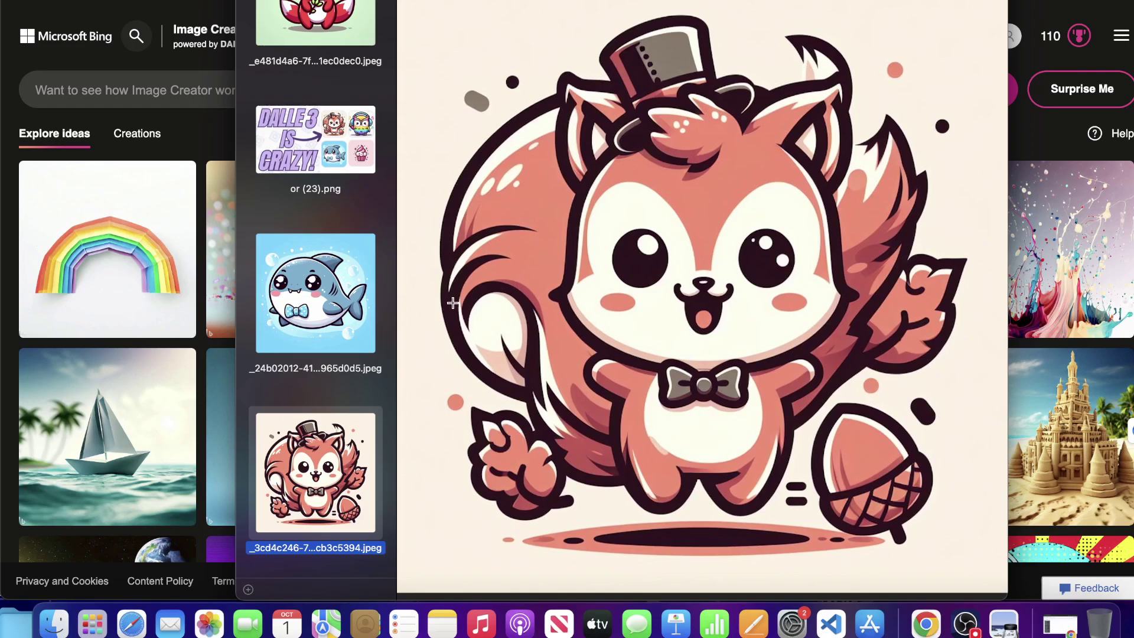
Step: View the "DALLE 3 IS CRAZY!" thumbnail, followed by its source images of the squirrel and the rainbow owl with headphones
{"action": "left_click", "coordinate": [317, 158]}
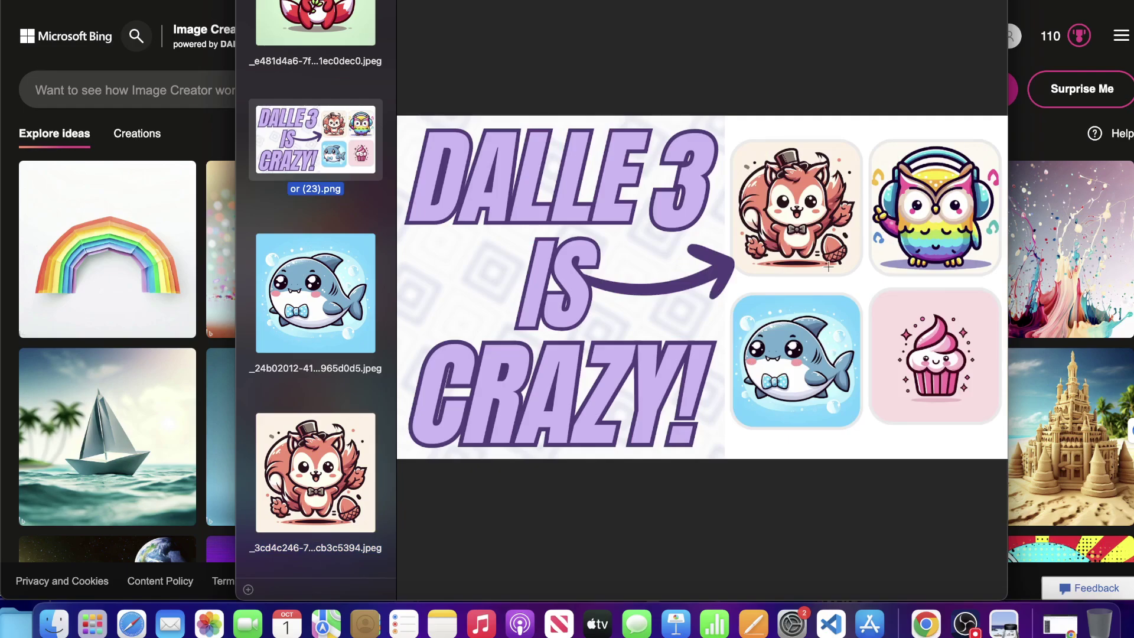
{"action": "scroll", "coordinate": [276, 502], "scroll_direction": "down", "scroll_amount": 3}
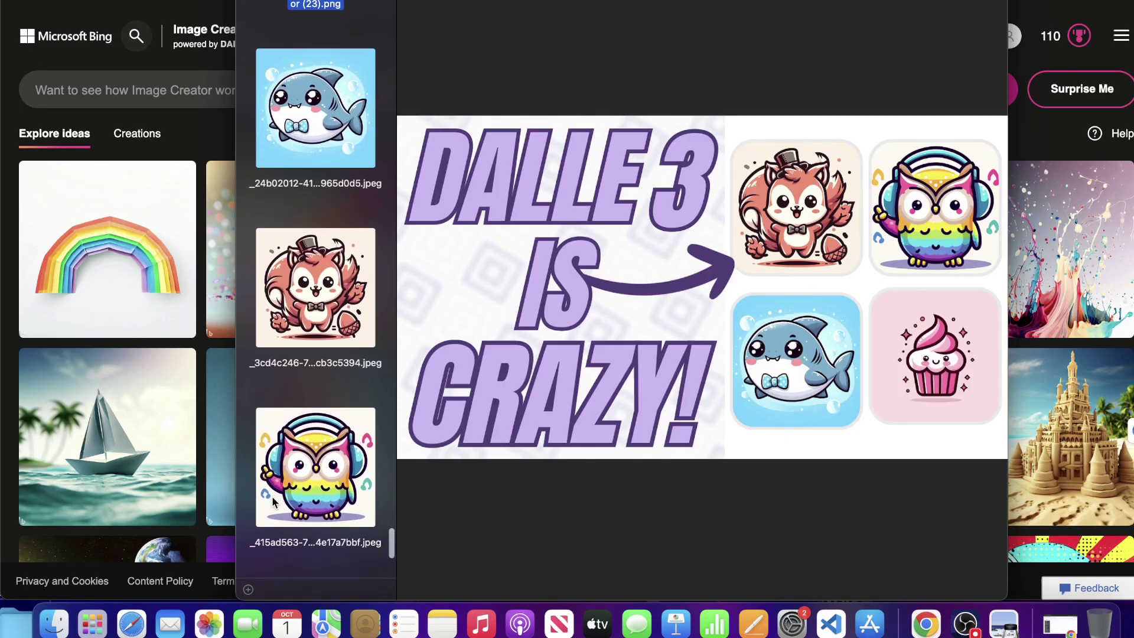
{"action": "left_click", "coordinate": [314, 350]}
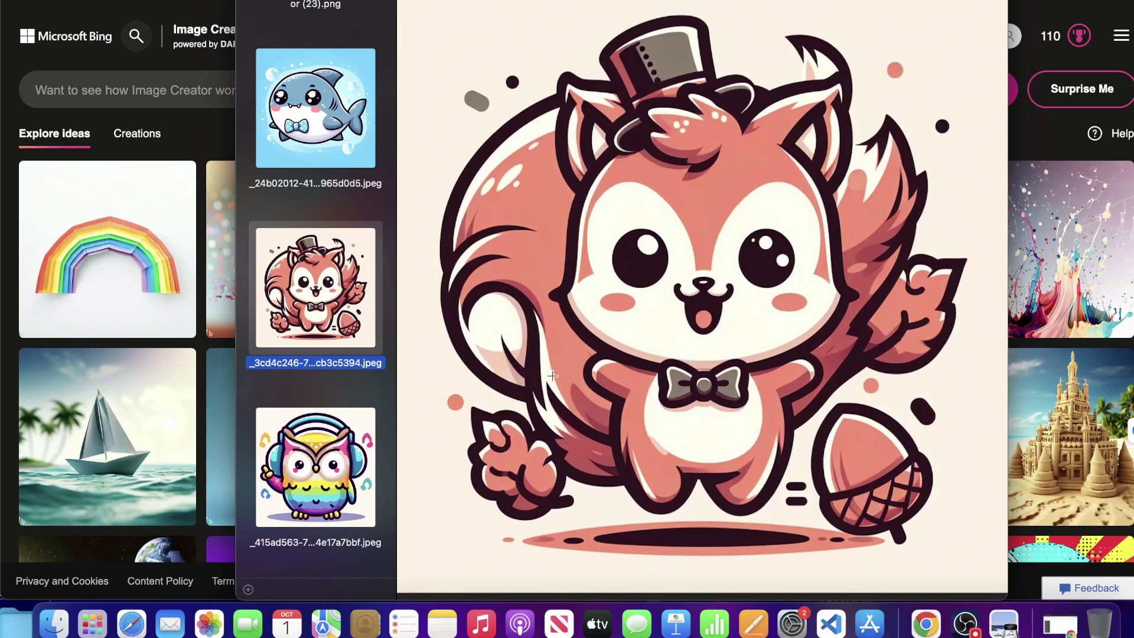
{"action": "key", "text": "Down"}
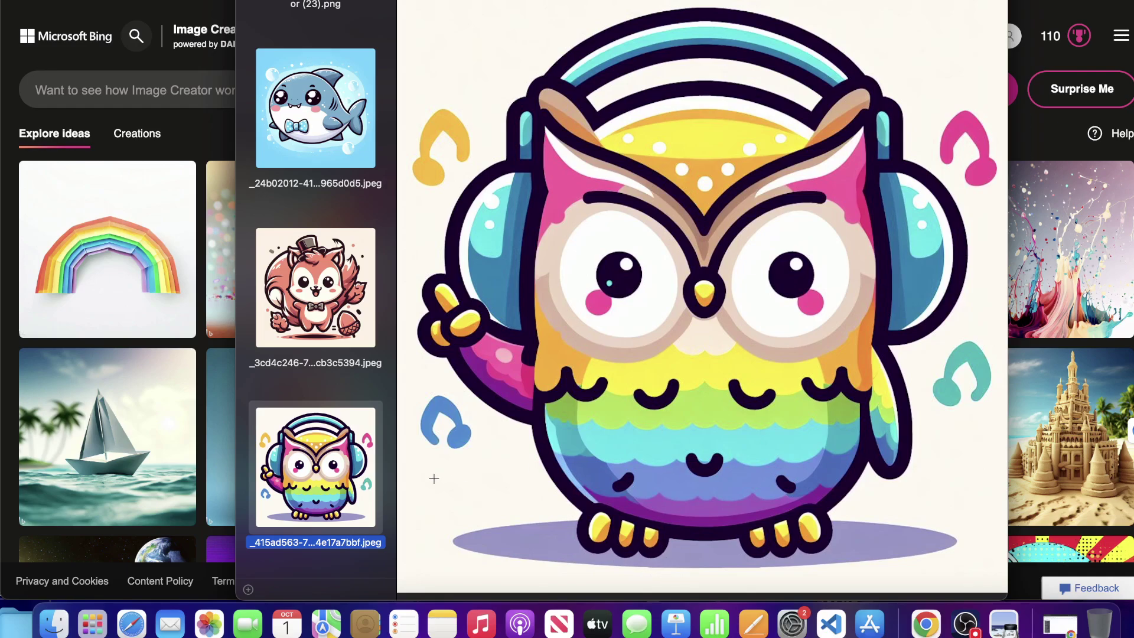
Step: Compare the rainbow owl on the branch with the headphone owl, and view the rainbow cupcake
{"action": "scroll", "coordinate": [371, 448], "scroll_direction": "down", "scroll_amount": 3}
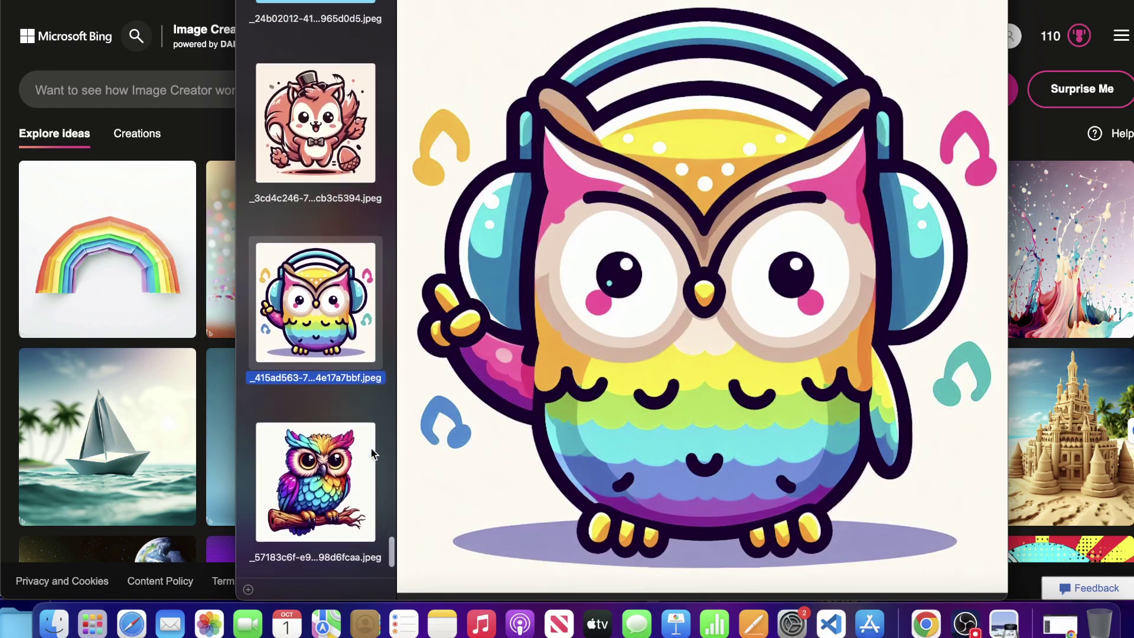
{"action": "left_click", "coordinate": [335, 465]}
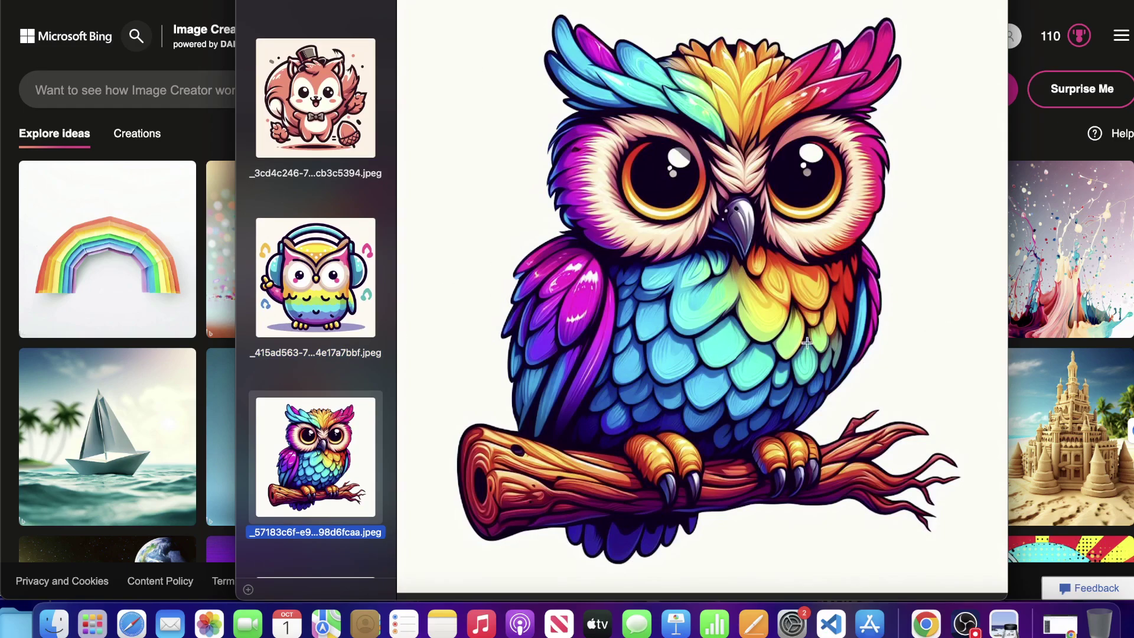
{"action": "left_click", "coordinate": [320, 318]}
{"action": "left_click", "coordinate": [317, 458]}
{"action": "scroll", "coordinate": [275, 408], "scroll_direction": "down", "scroll_amount": 3}
{"action": "key", "text": "Down"}
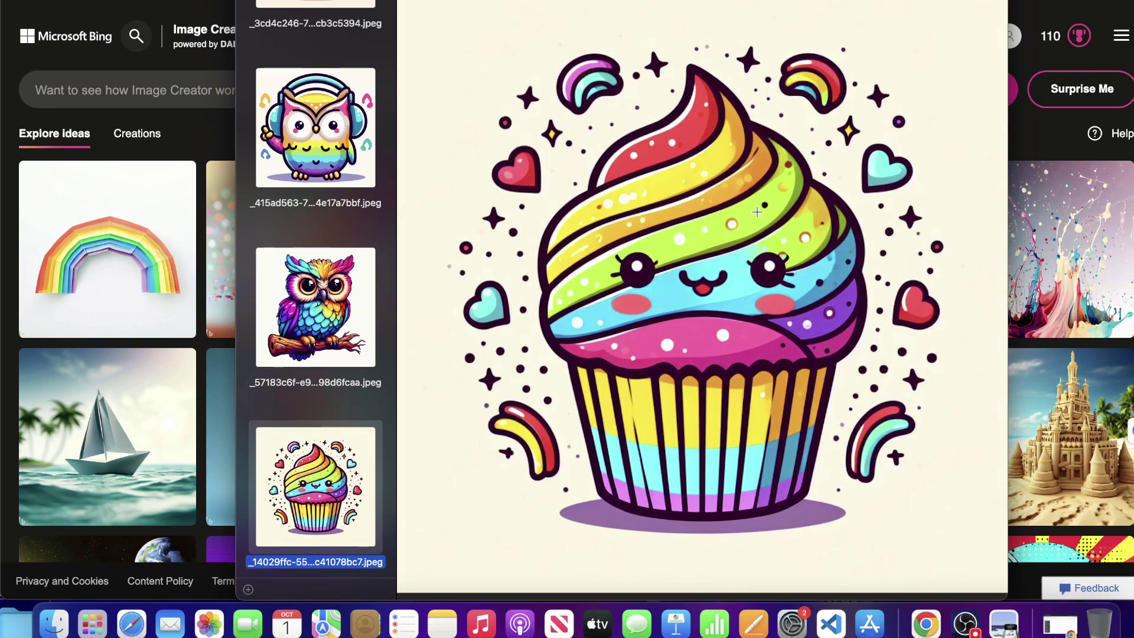
Step: Go back through the previous illustrations to the shark with the bow tie
{"action": "key", "text": "Up"}
{"action": "key", "text": "Up"}
{"action": "key", "text": "Up"}
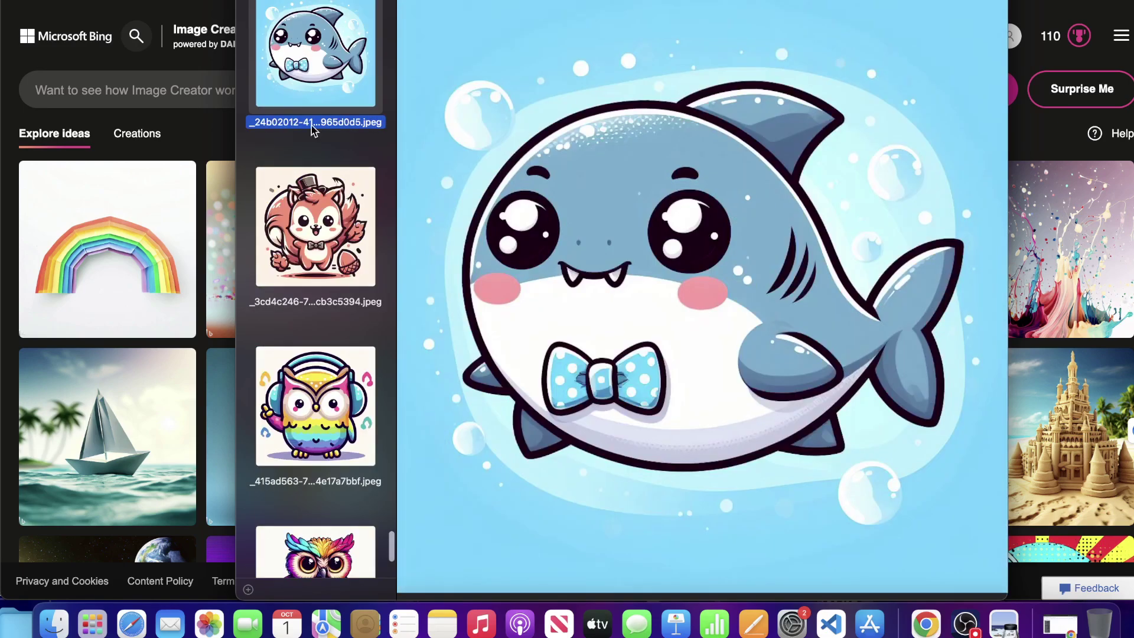
Step: Switch to the Downloads folder in Finder and open the four willow tree and two red panda images in Preview
{"action": "left_click", "coordinate": [54, 623]}
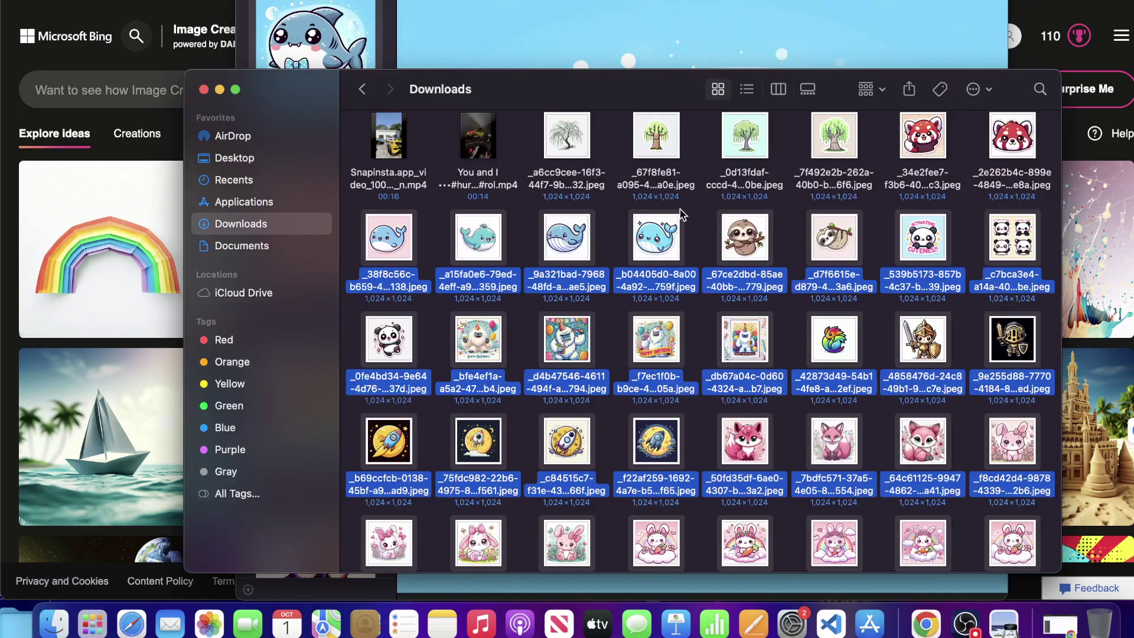
{"action": "left_click", "coordinate": [719, 201]}
{"action": "scroll", "coordinate": [939, 168], "scroll_direction": "down", "scroll_amount": 10}
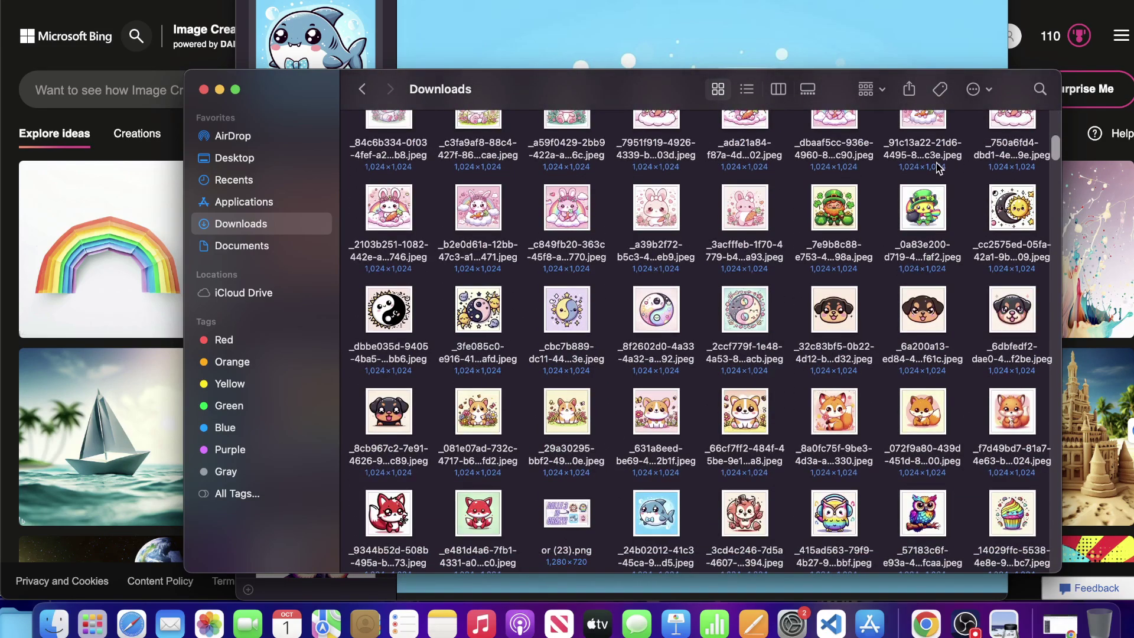
{"action": "scroll", "coordinate": [939, 169], "scroll_direction": "up", "scroll_amount": 10}
{"action": "left_click", "coordinate": [923, 192]}
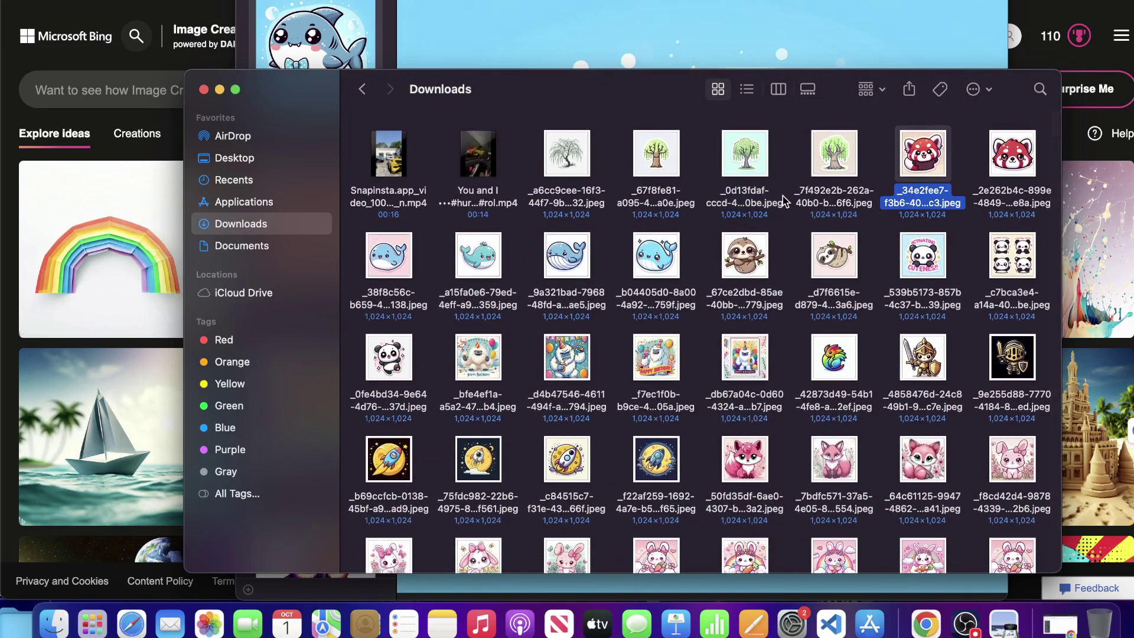
{"action": "left_click", "coordinate": [786, 171]}
{"action": "left_click_drag", "start_coordinate": [518, 154], "coordinate": [999, 177]}
{"action": "key", "text": "super+Tab"}
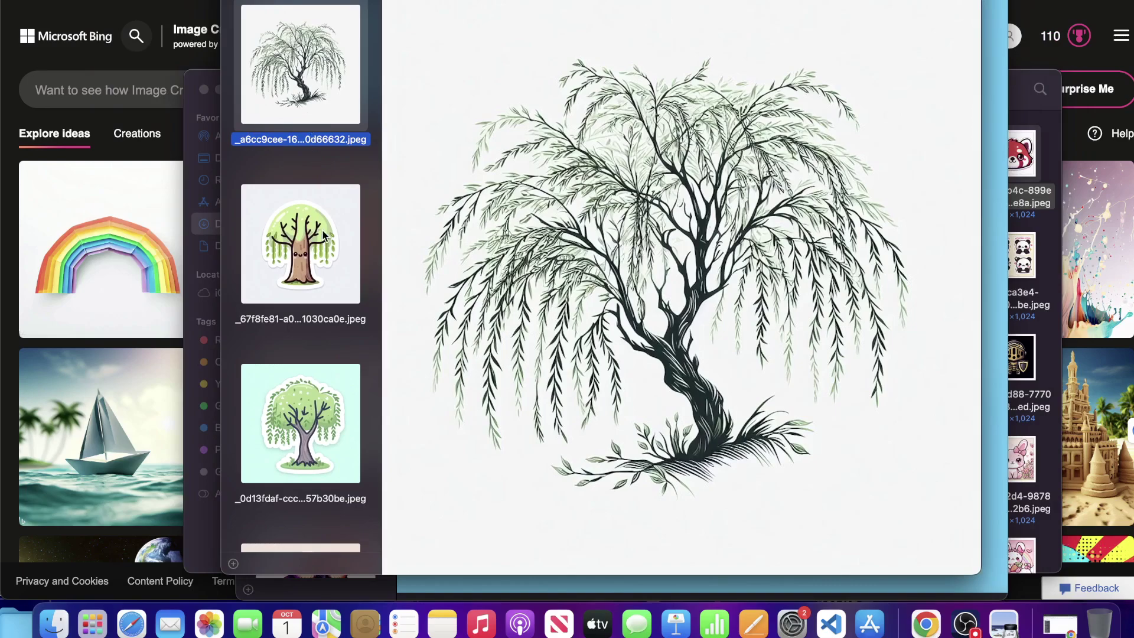
Step: View the willow tree stickers one by one, continuing through to the red panda face sticker
{"action": "left_click", "coordinate": [323, 235]}
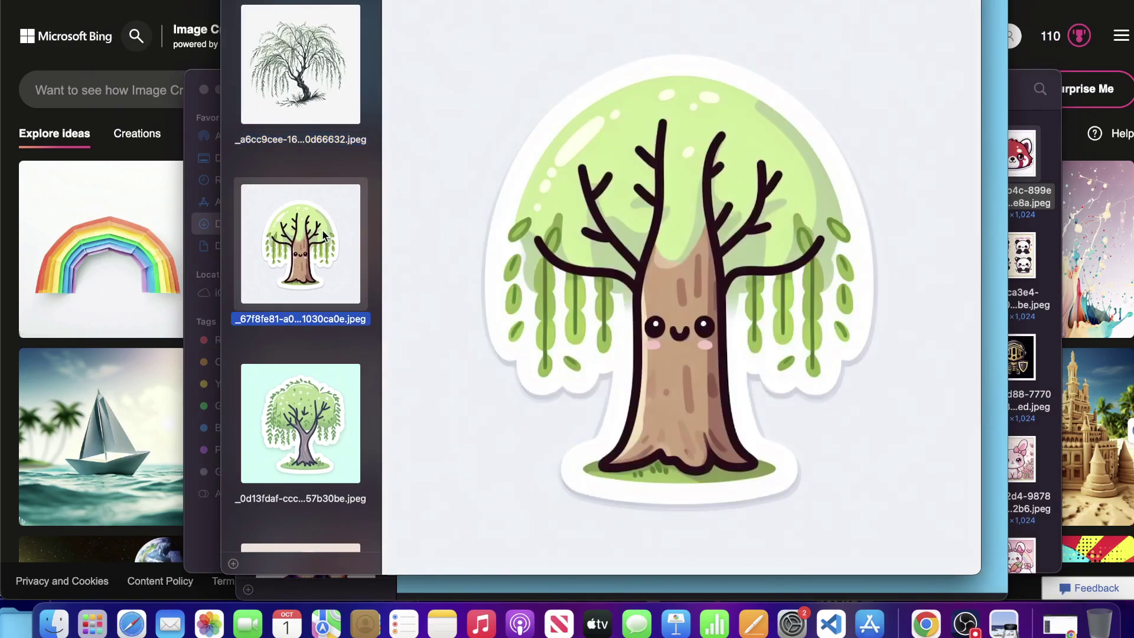
{"action": "key", "text": "Down"}
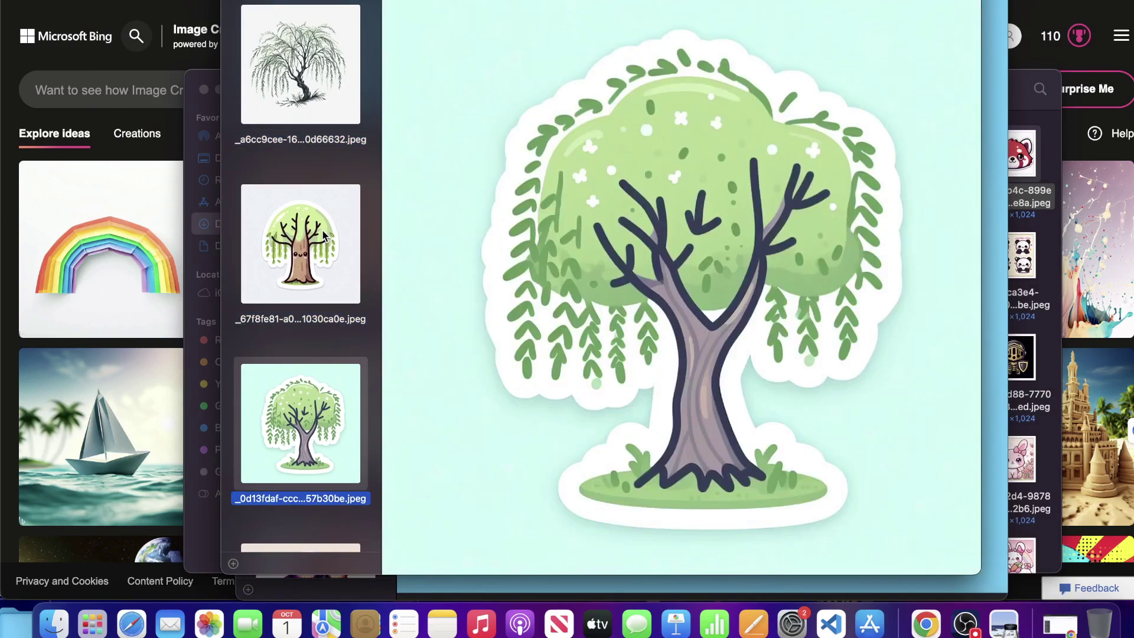
{"action": "key", "text": "Down"}
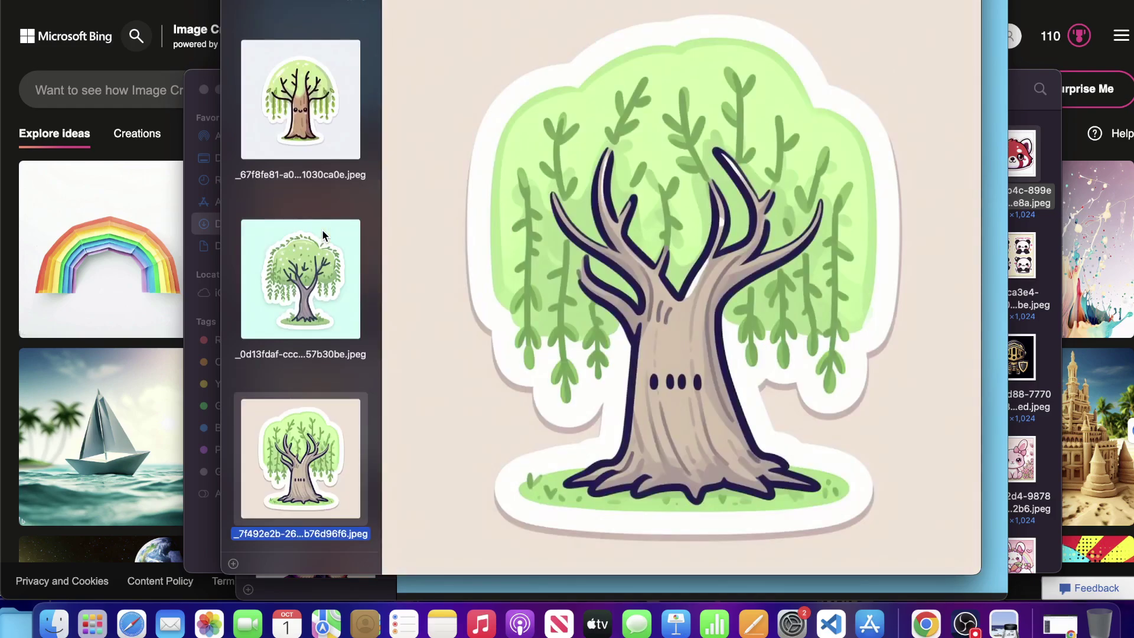
{"action": "key", "text": "Down"}
{"action": "key", "text": "Down"}
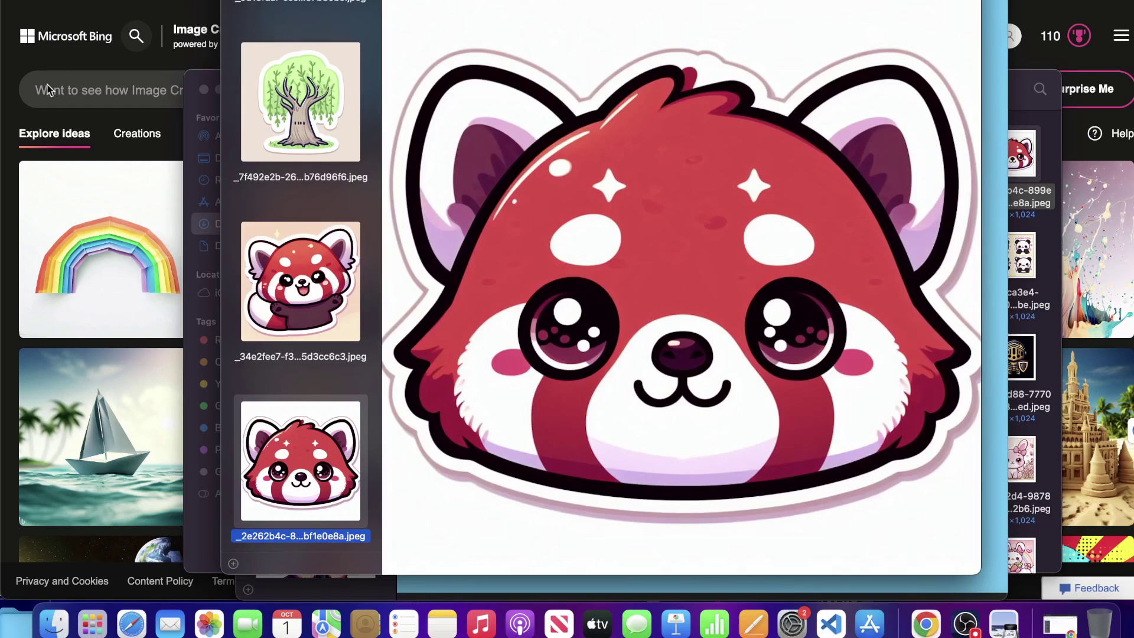
Step: Switch to Bing Image Creator and enter the prompt "camel design"
{"action": "left_click", "coordinate": [7, 107]}
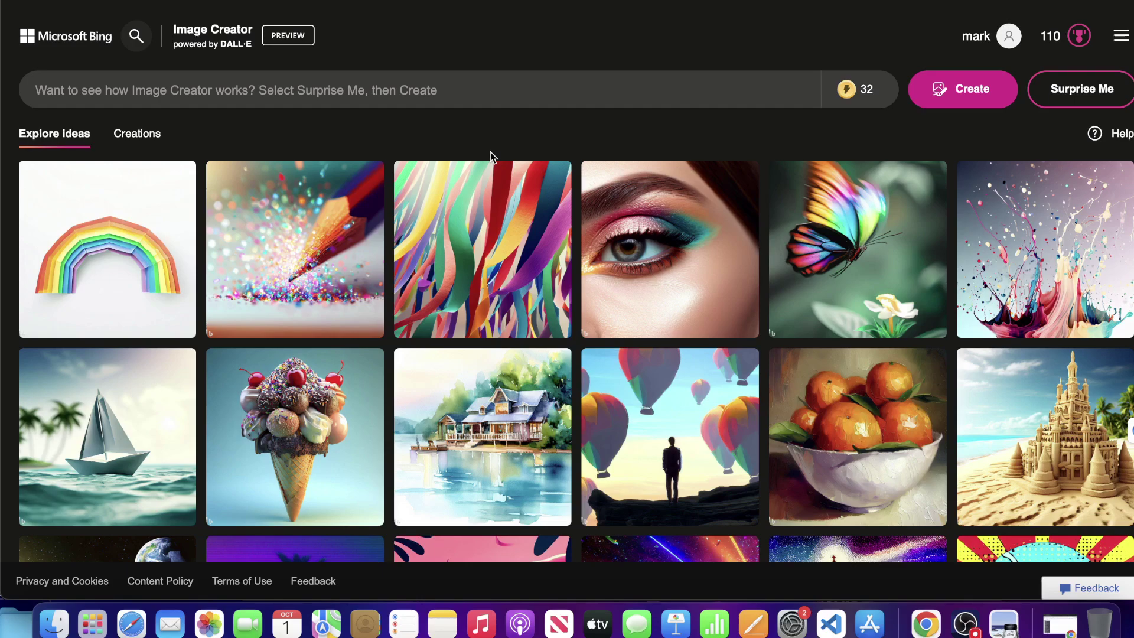
{"action": "left_click", "coordinate": [442, 98]}
{"action": "mouse_move", "coordinate": [874, 85]}
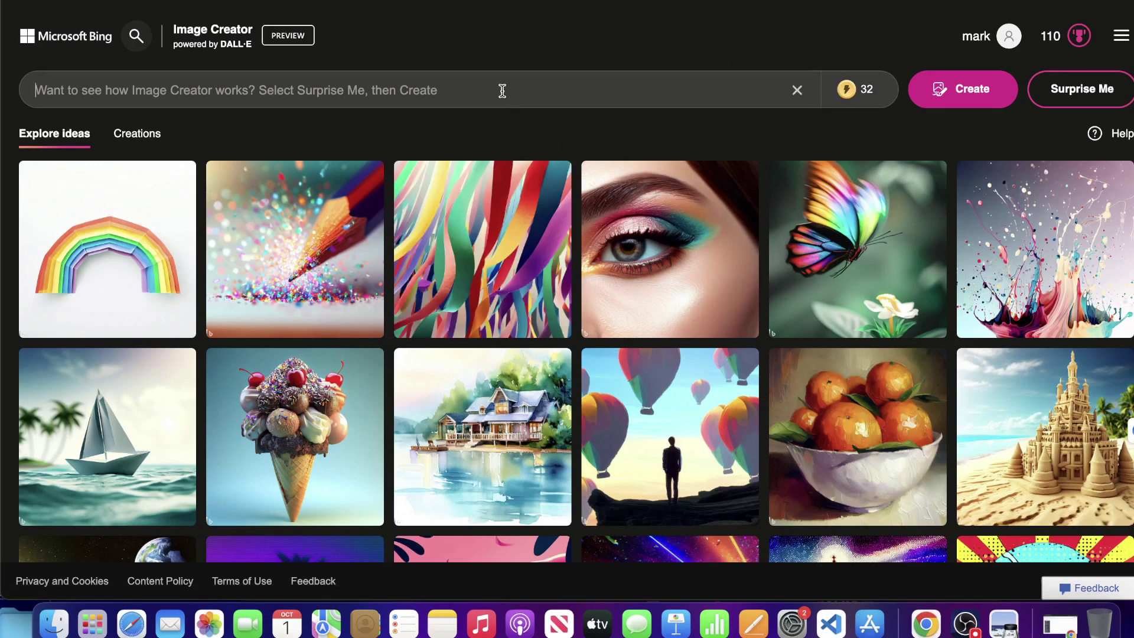
{"action": "type", "text": "c"}
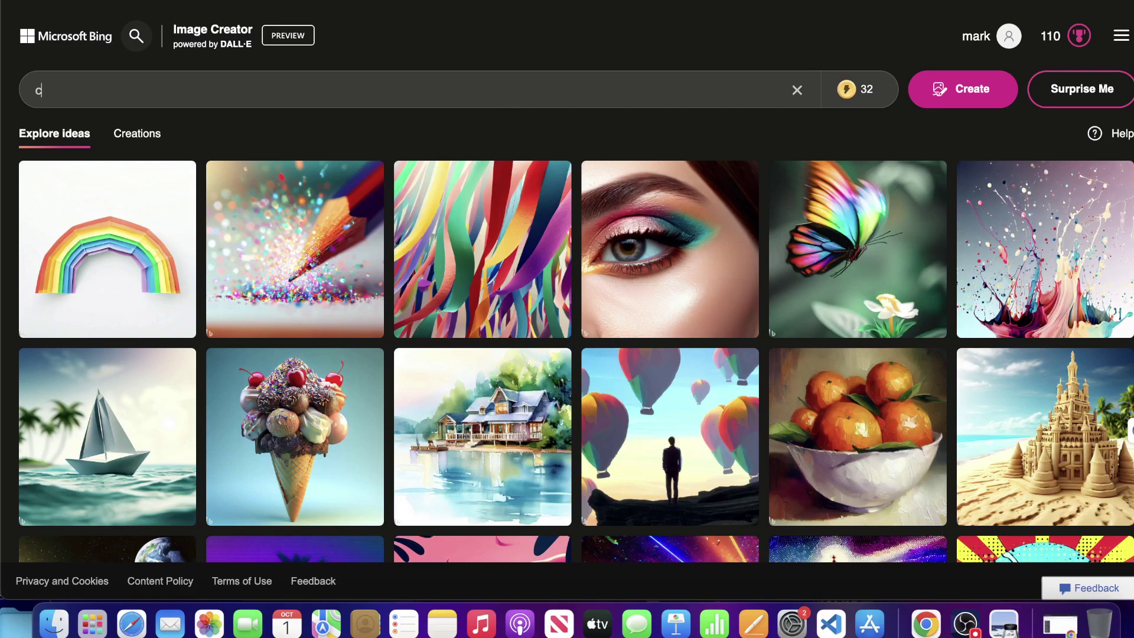
{"action": "key", "text": "BackSpace"}
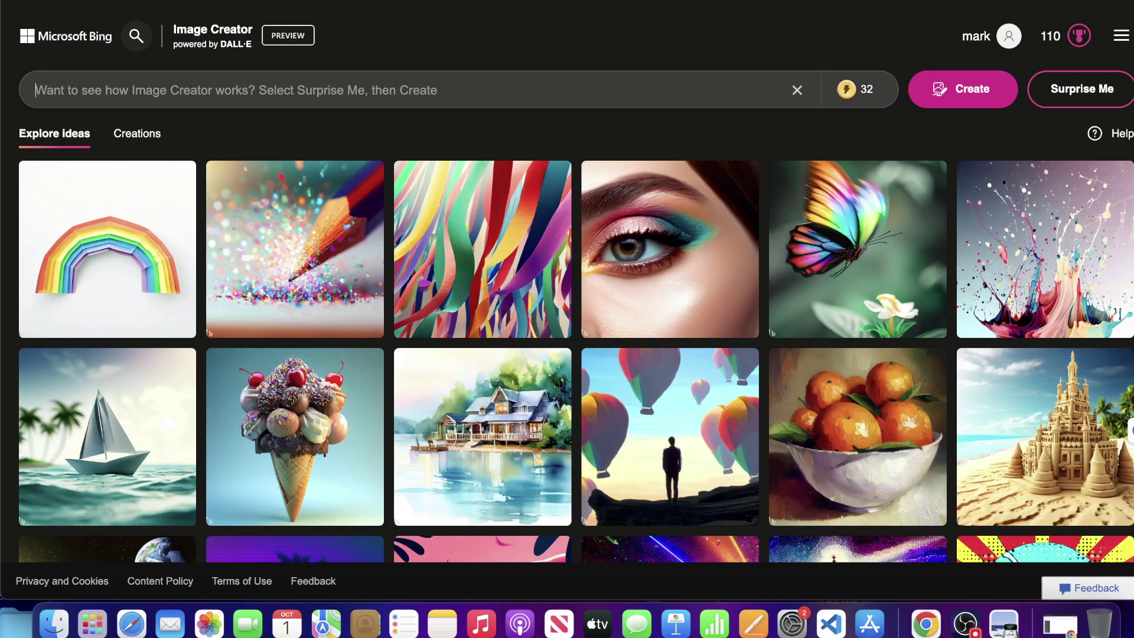
{"action": "type", "text": "camel design"}
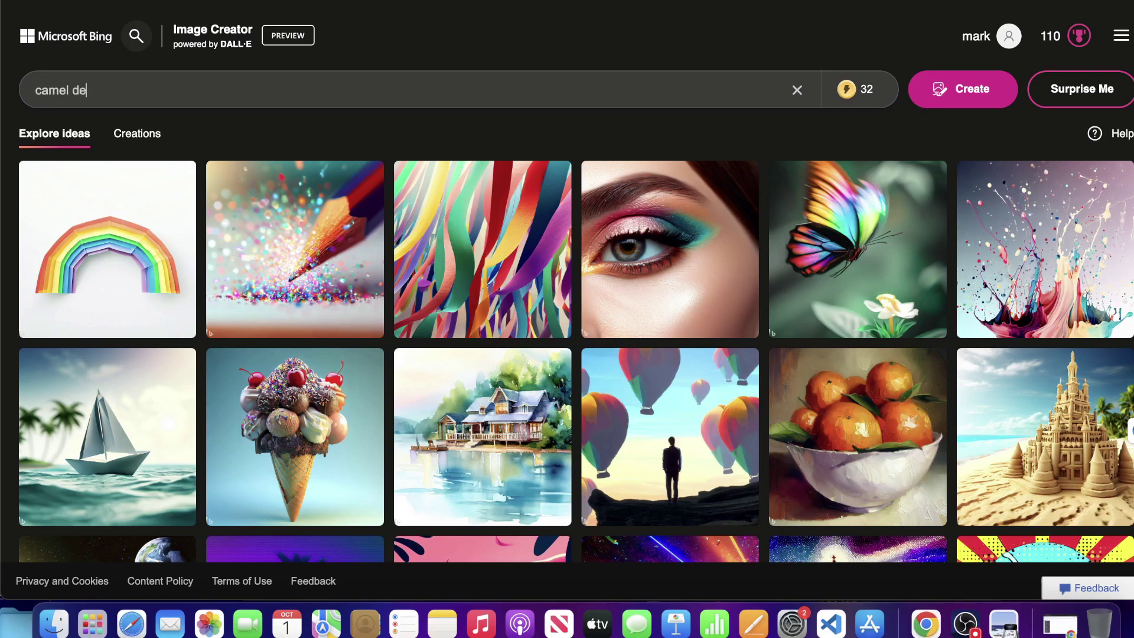
Step: Extend the prompt to "cute kawaii camel design" and generate the images
{"action": "left_click", "coordinate": [36, 94]}
{"action": "type", "text": "cute kawa"}
{"action": "type", "text": "ii"}
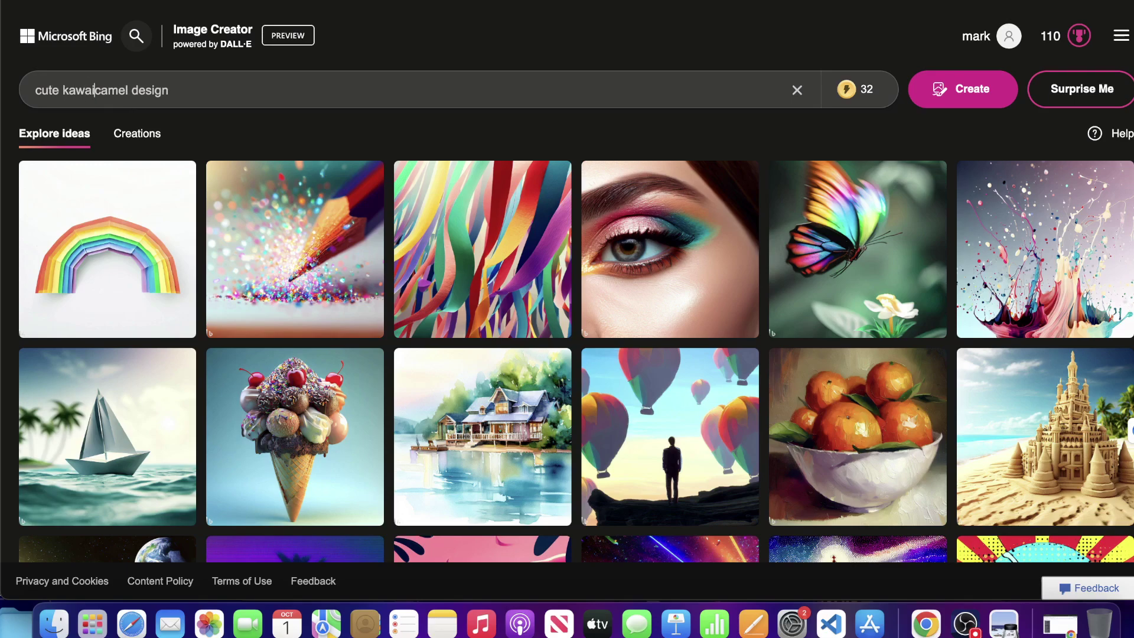
{"action": "left_click", "coordinate": [938, 90]}
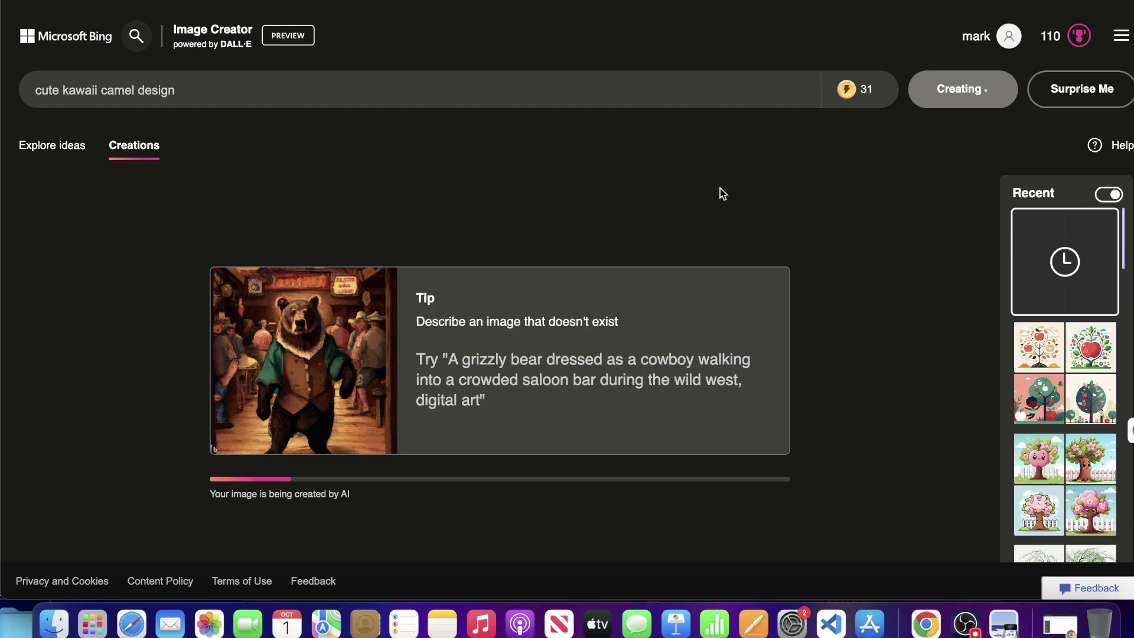
Step: View the two recent apple tree sets and enlarge the outlined pink blossom tree with the smiling trunk
{"action": "scroll", "coordinate": [1027, 392], "scroll_direction": "down", "scroll_amount": 2}
{"action": "scroll", "coordinate": [943, 373], "scroll_direction": "up", "scroll_amount": 2}
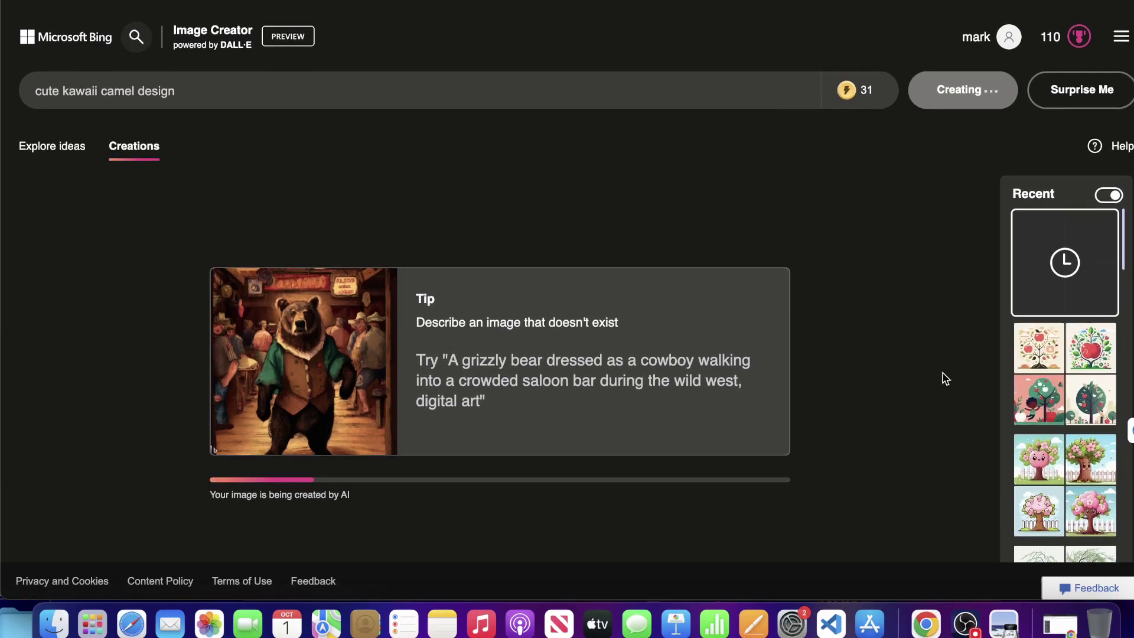
{"action": "left_click", "coordinate": [1074, 381]}
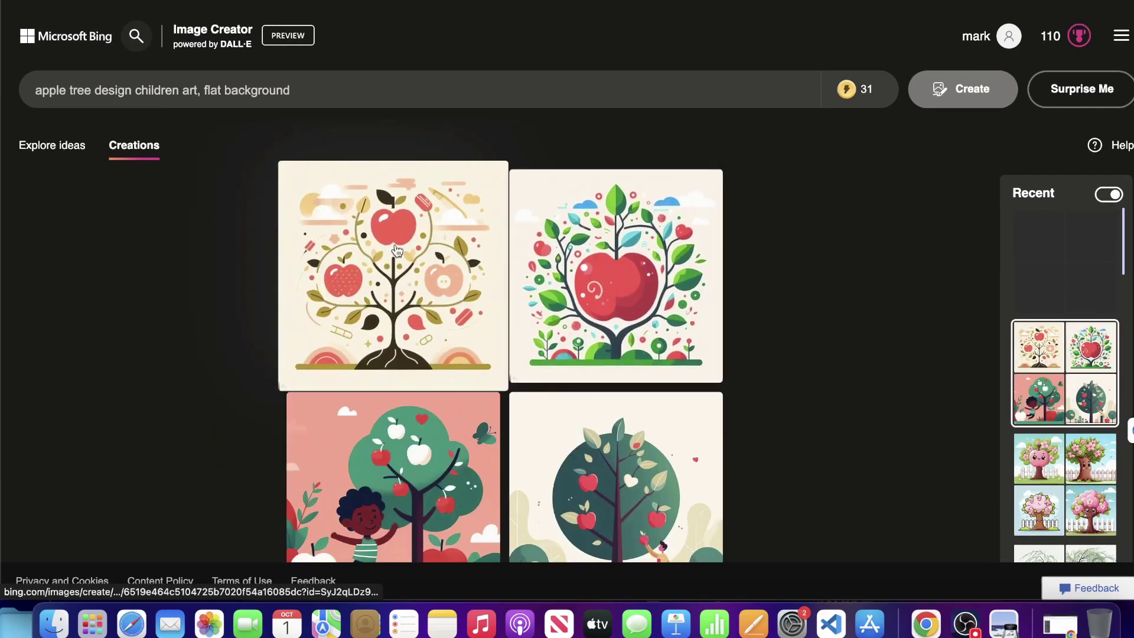
{"action": "scroll", "coordinate": [508, 354], "scroll_direction": "down", "scroll_amount": 2}
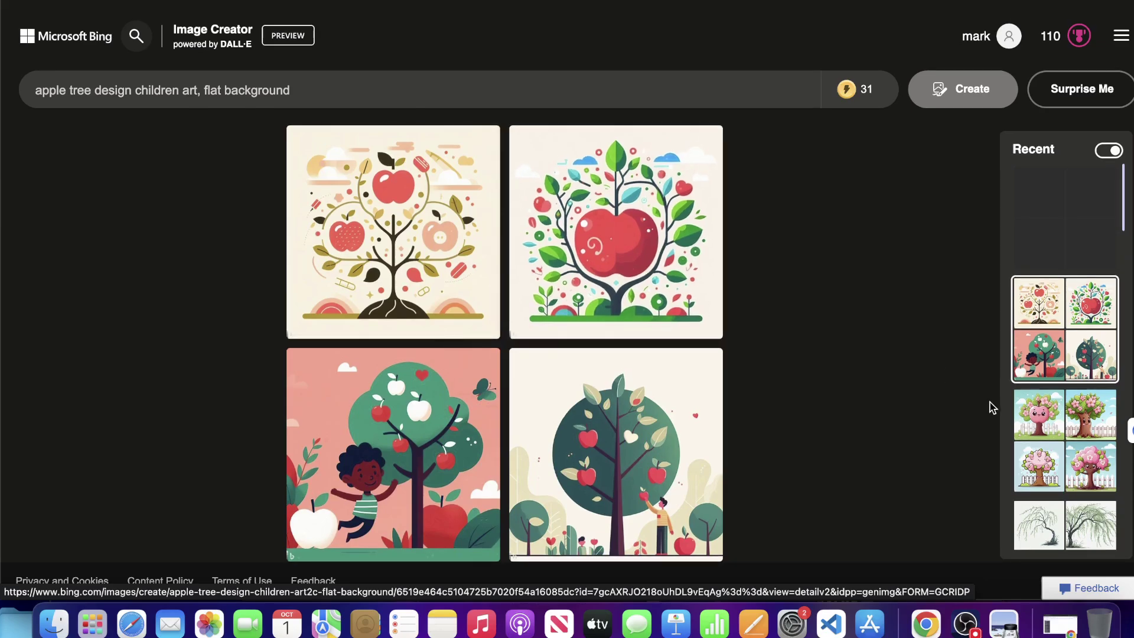
{"action": "left_click", "coordinate": [1035, 436]}
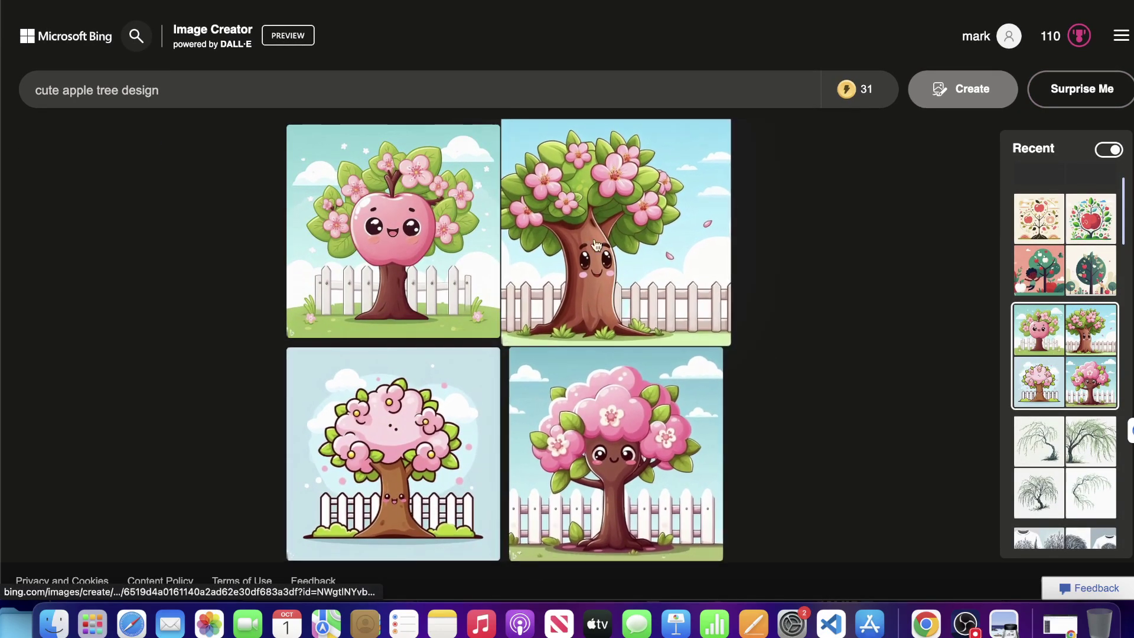
{"action": "left_click", "coordinate": [400, 450]}
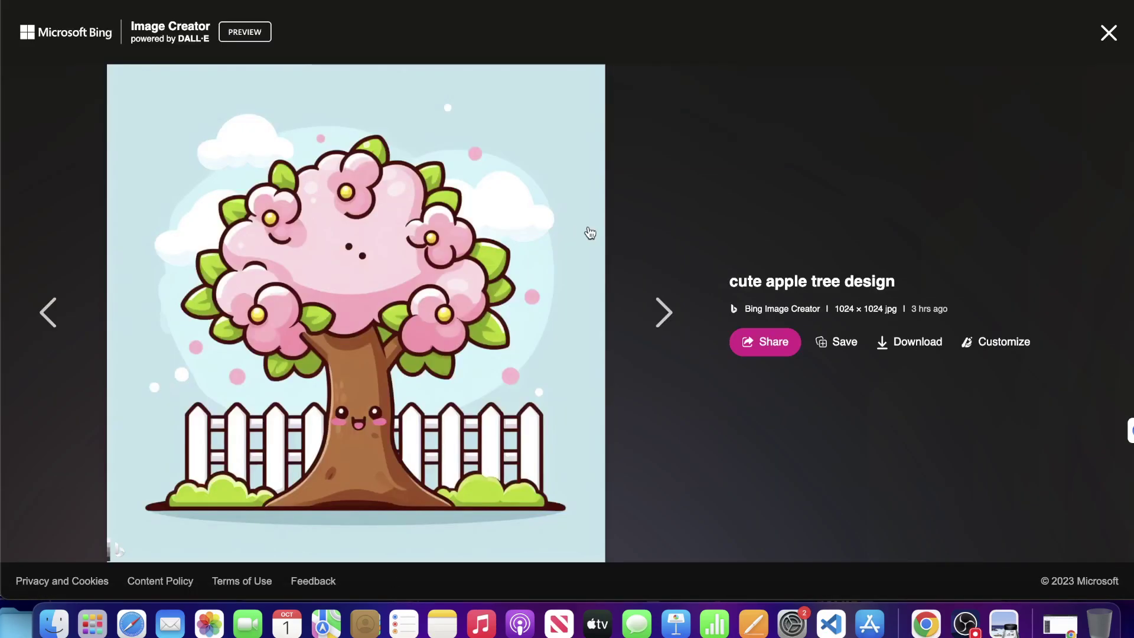
{"action": "left_click", "coordinate": [628, 281]}
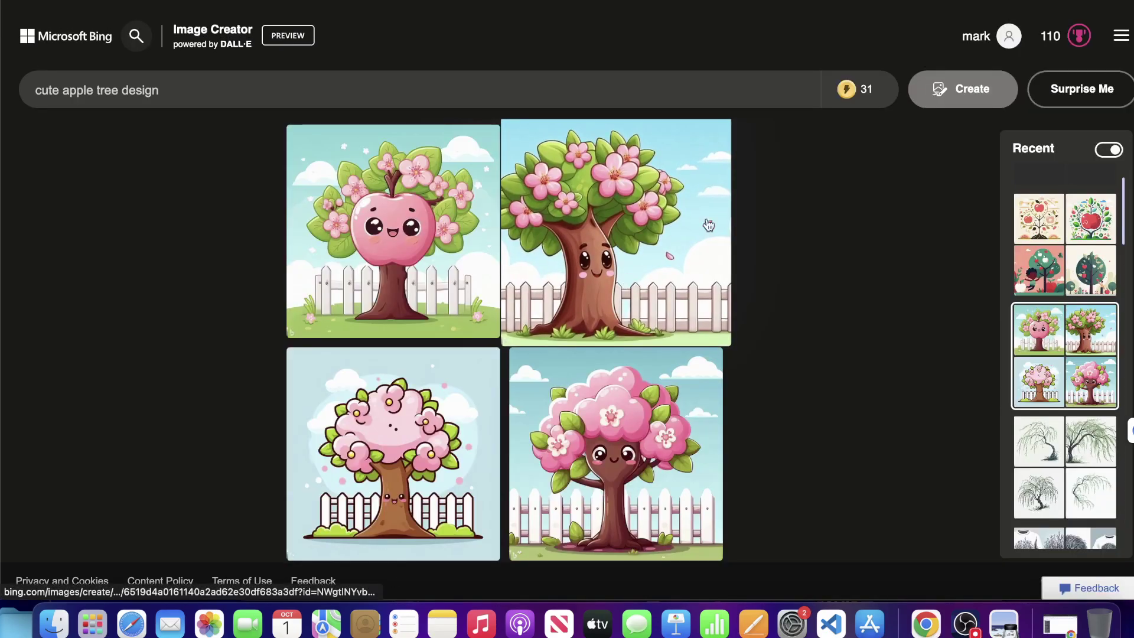
Step: View the recent "willow tree design" set and the "willow tree t shirt design" set
{"action": "left_click", "coordinate": [1063, 444]}
{"action": "scroll", "coordinate": [537, 367], "scroll_direction": "down", "scroll_amount": 1}
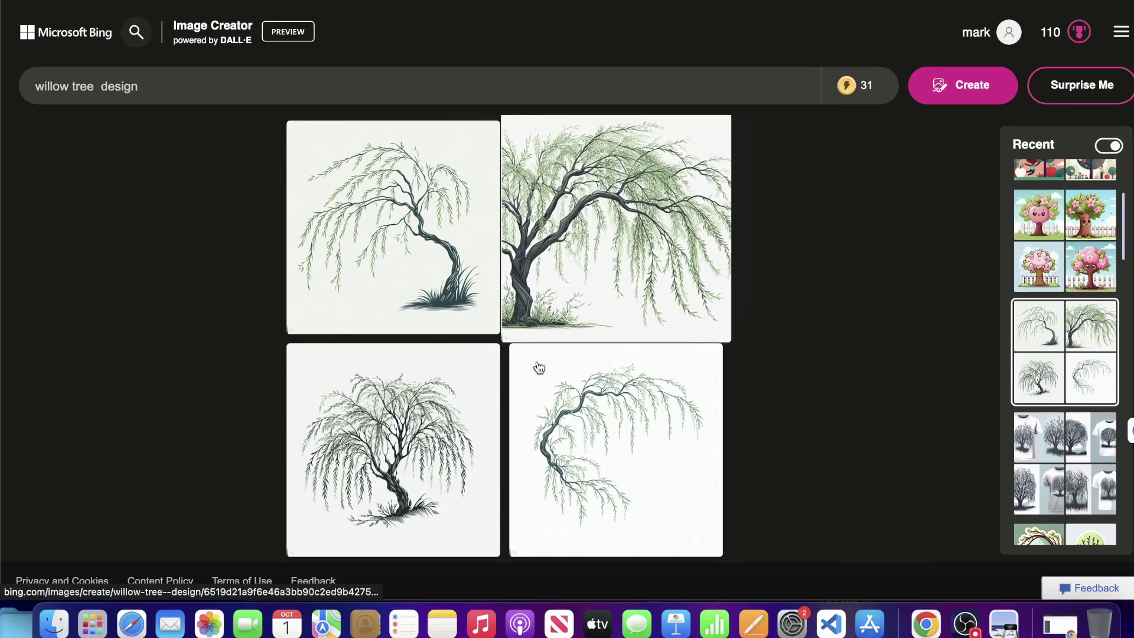
{"action": "left_click", "coordinate": [1065, 467]}
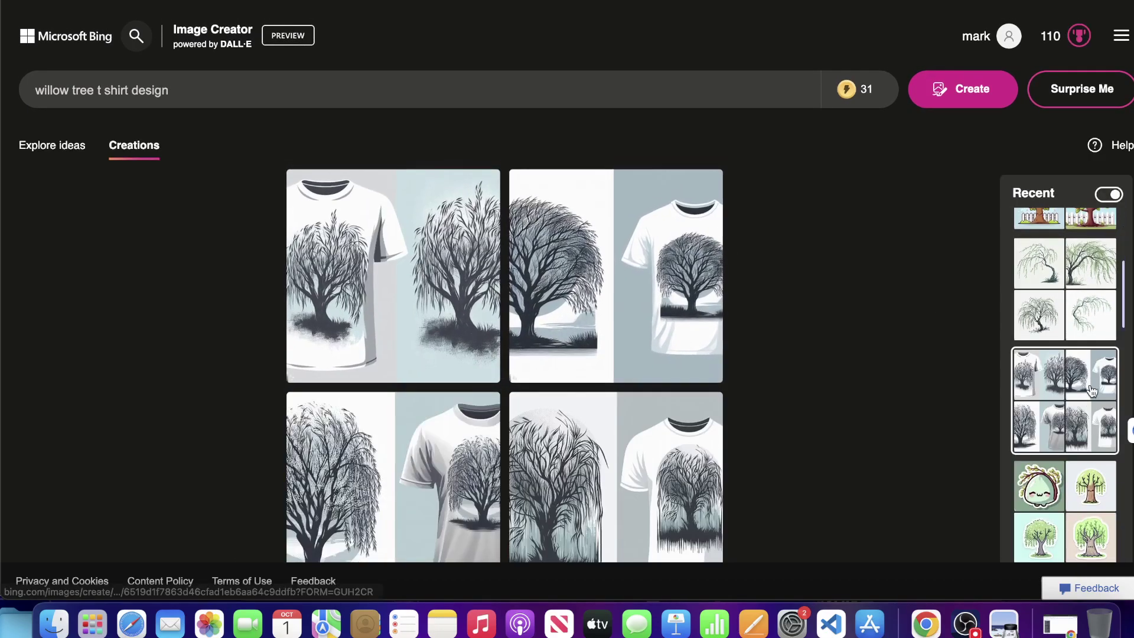
Step: View the "Cute willow tree sticker design" set and enlarge its smiling green egg-shaped sticker
{"action": "left_click", "coordinate": [1056, 501]}
{"action": "scroll", "coordinate": [589, 330], "scroll_direction": "down", "scroll_amount": 1}
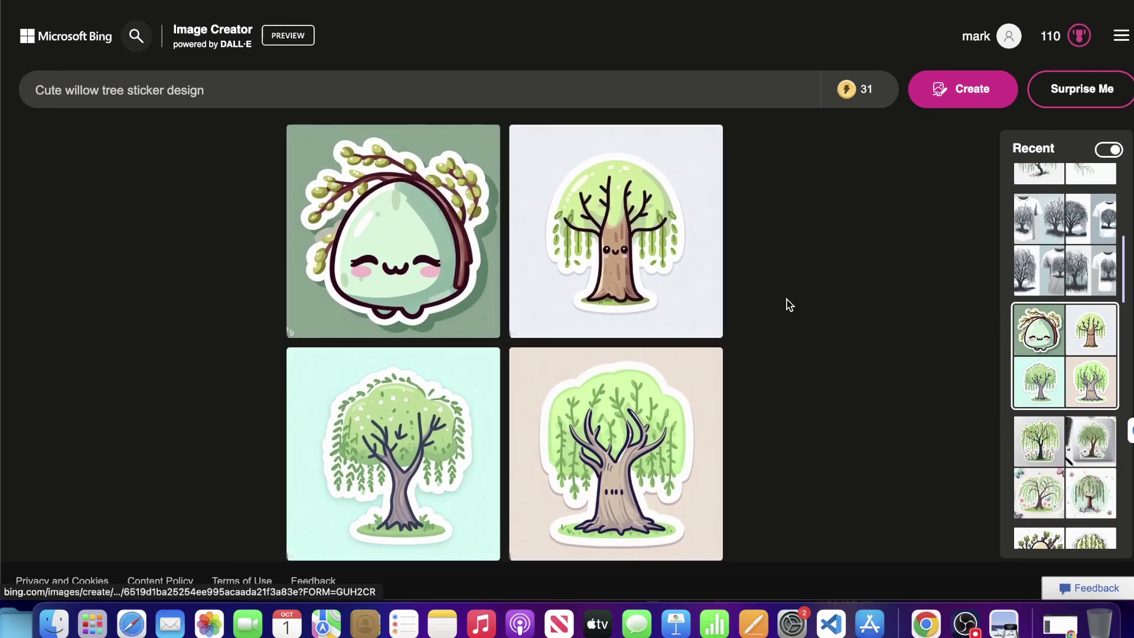
{"action": "left_click", "coordinate": [404, 220]}
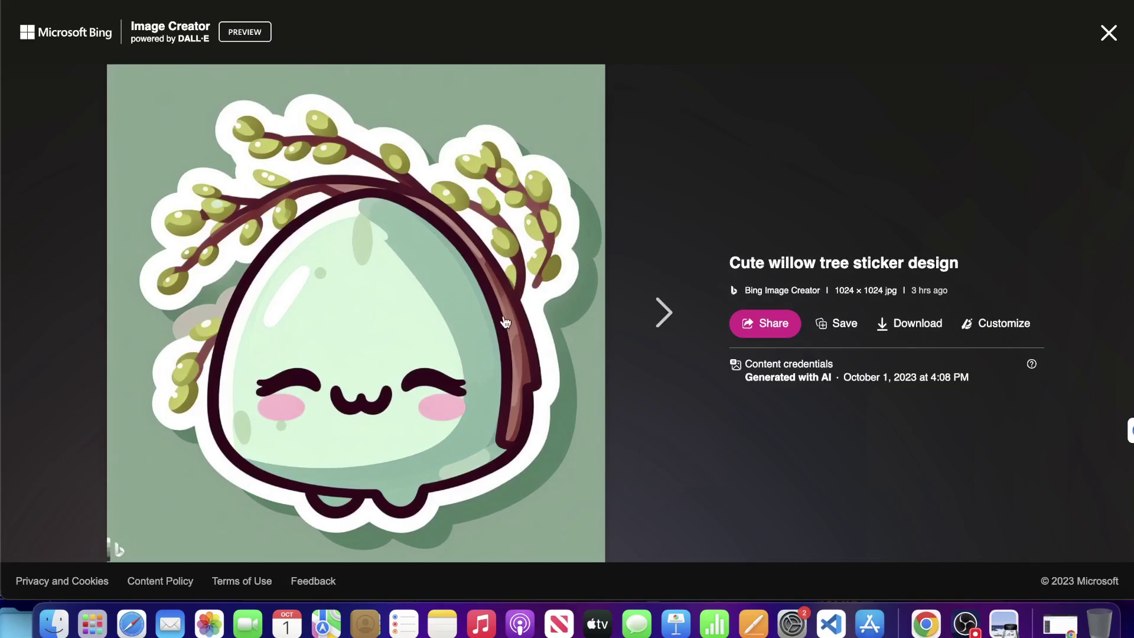
{"action": "key", "text": "Escape"}
Step: View the "Cute willow tree sticker" set, enlarging the butterfly, black-trunk and smiling willow stickers in turn
{"action": "scroll", "coordinate": [1066, 398], "scroll_direction": "down", "scroll_amount": 2}
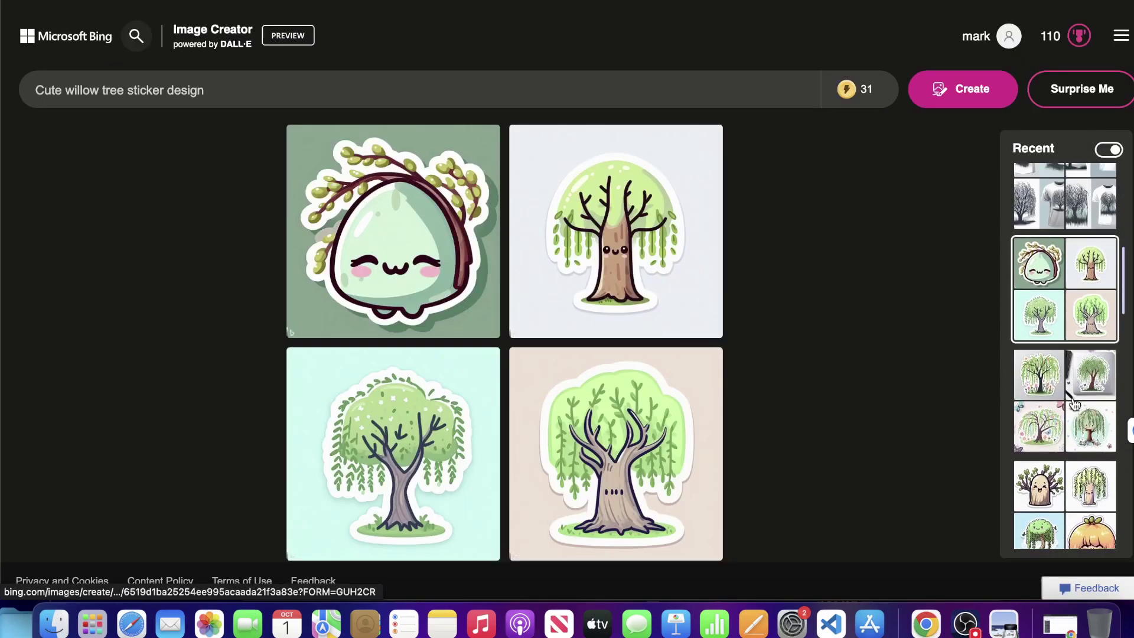
{"action": "left_click", "coordinate": [1074, 404]}
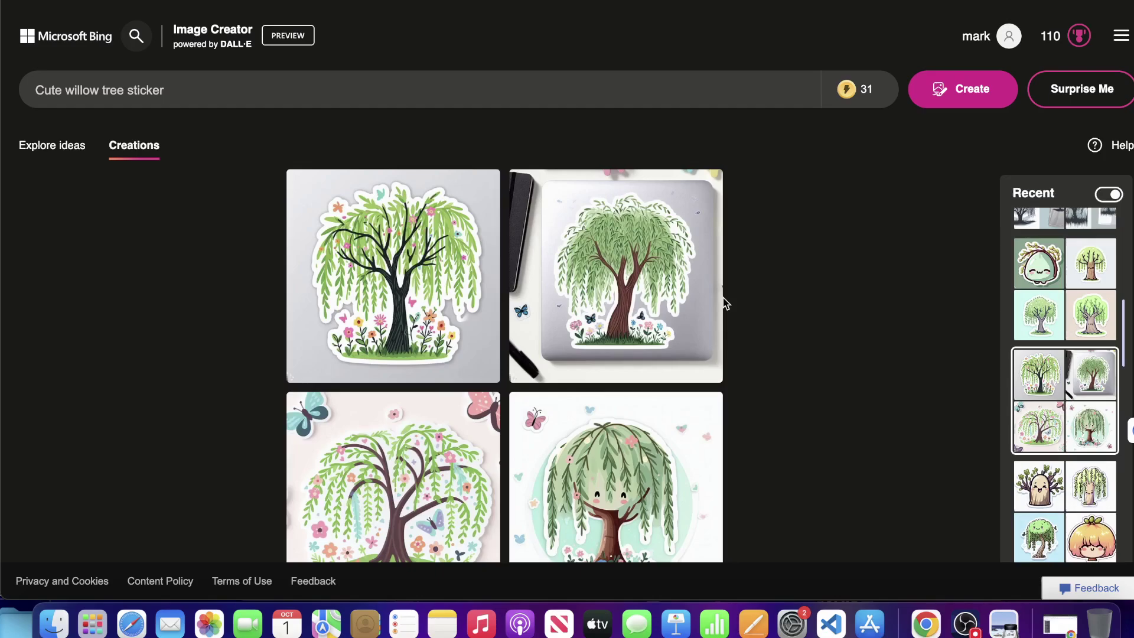
{"action": "scroll", "coordinate": [614, 331], "scroll_direction": "down", "scroll_amount": 2}
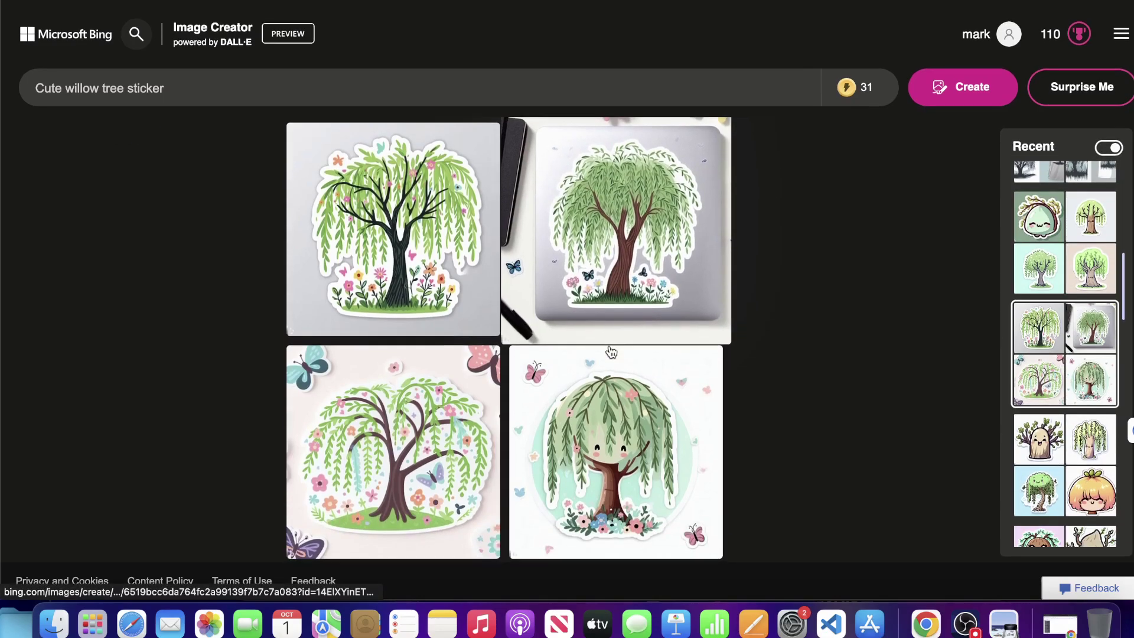
{"action": "left_click", "coordinate": [431, 414]}
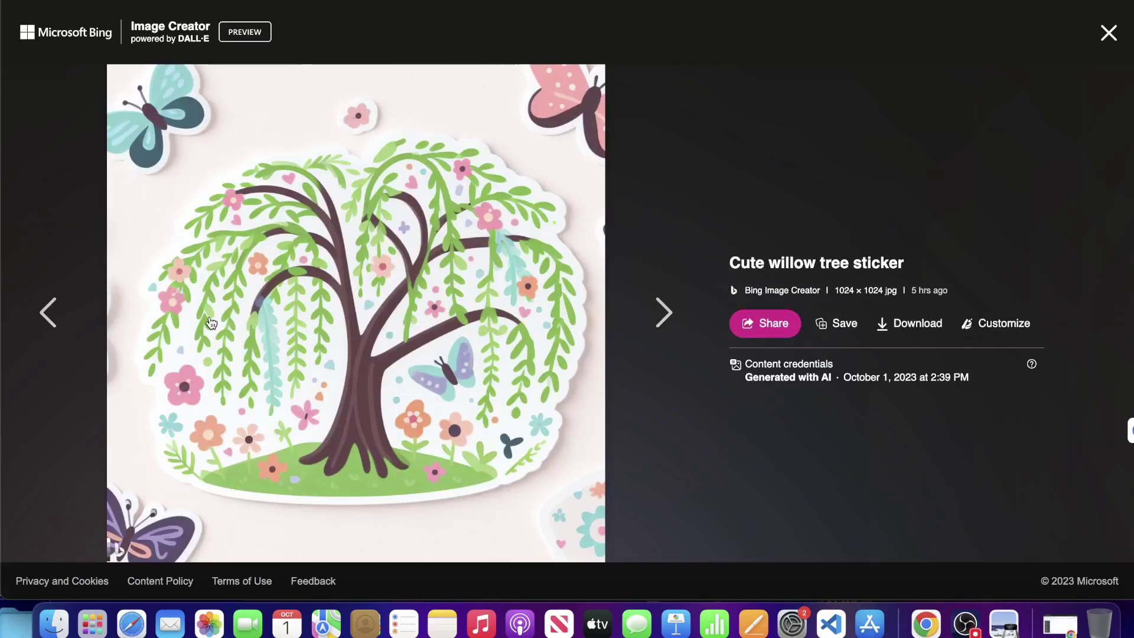
{"action": "left_click", "coordinate": [57, 308]}
{"action": "left_click", "coordinate": [57, 308]}
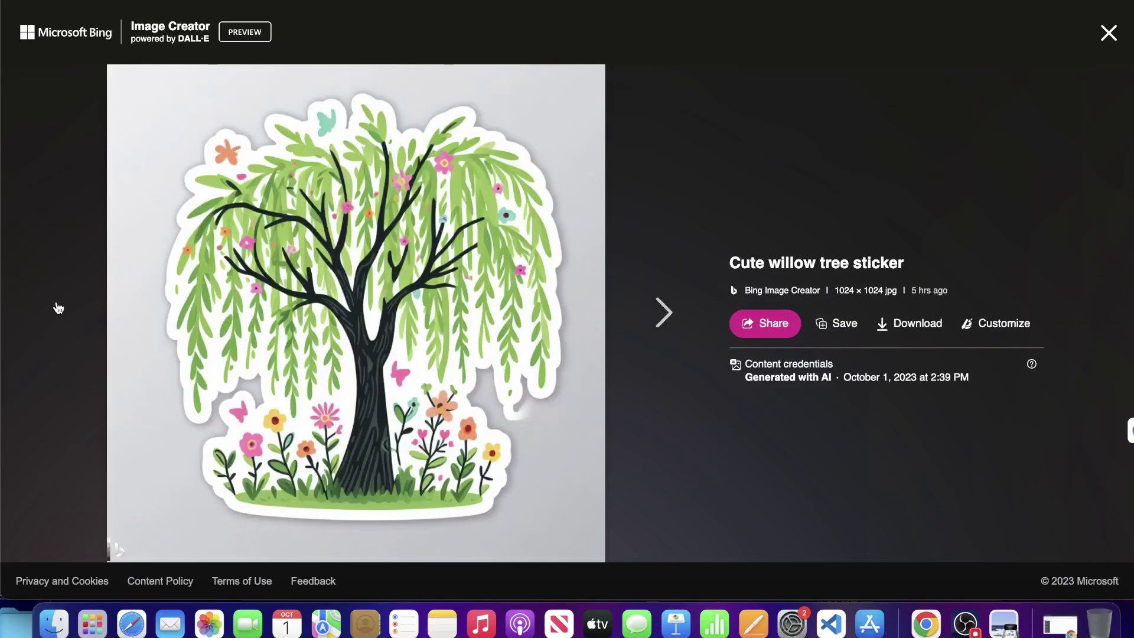
{"action": "left_click", "coordinate": [58, 308]}
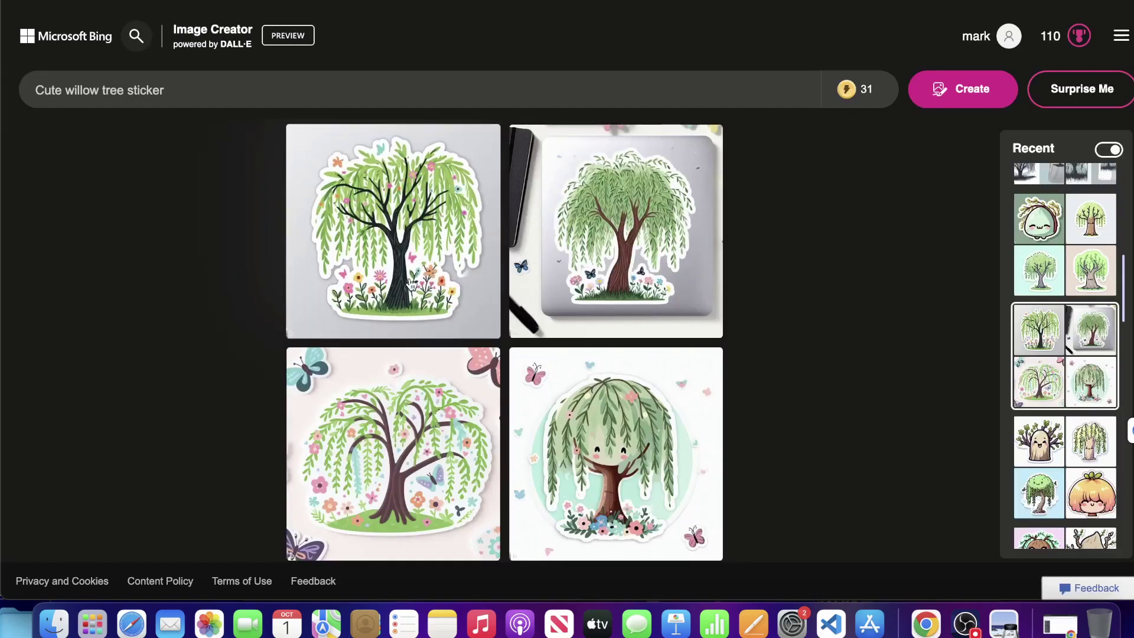
{"action": "left_click", "coordinate": [666, 487]}
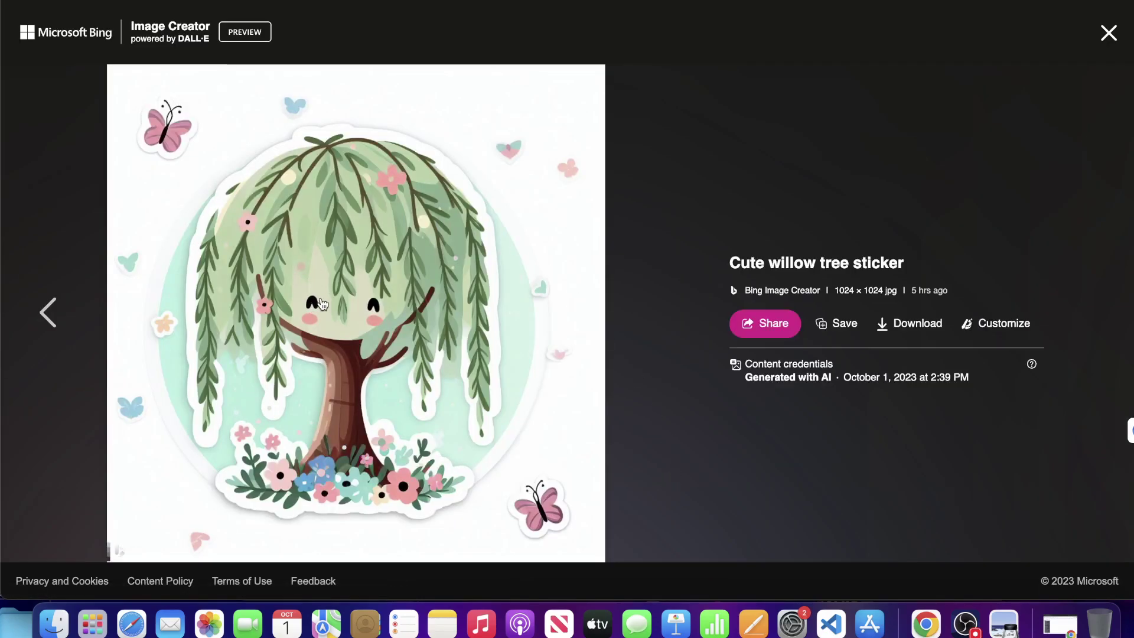
{"action": "key", "text": "Escape"}
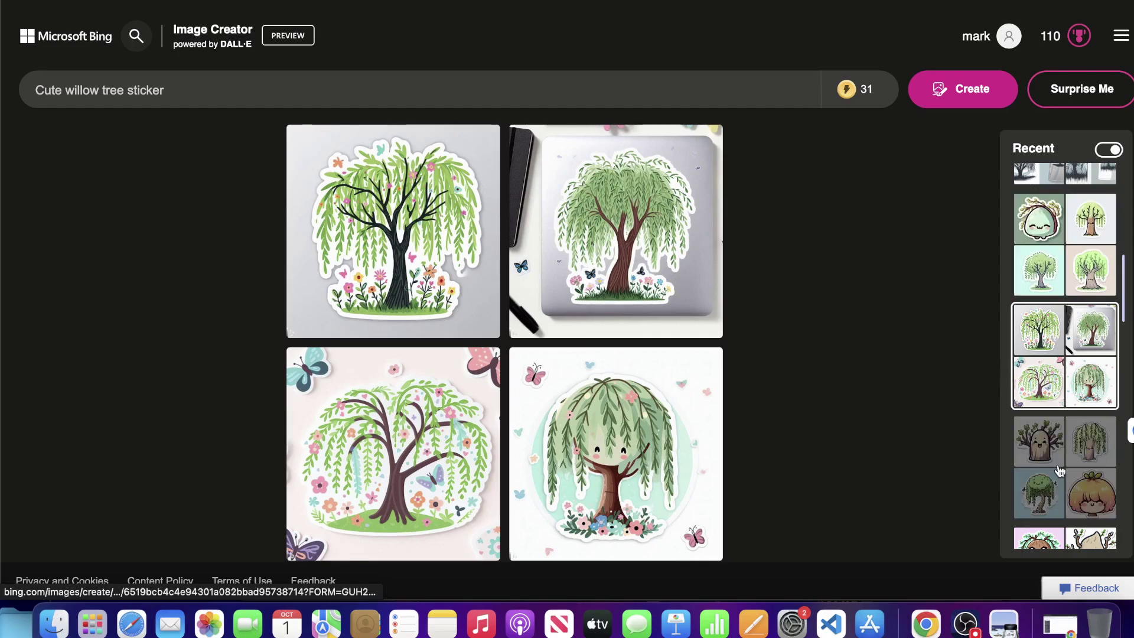
Step: View the "Cute smiling willow tree sticker" set from the recent creations
{"action": "scroll", "coordinate": [1060, 481], "scroll_direction": "down", "scroll_amount": 2}
{"action": "left_click", "coordinate": [1064, 399]}
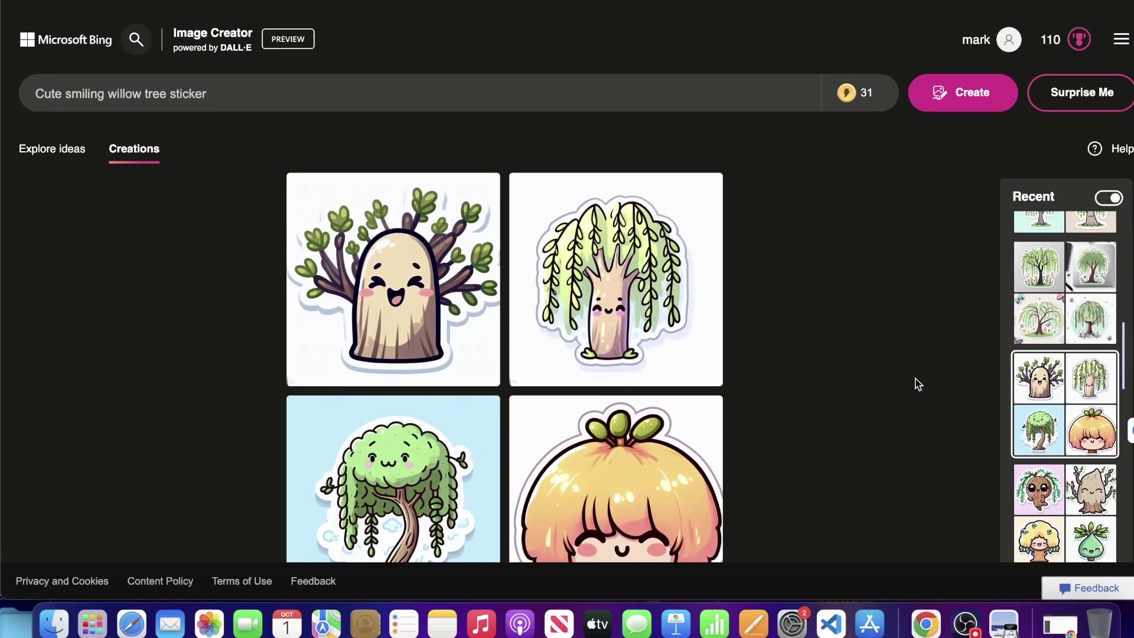
{"action": "scroll", "coordinate": [1078, 341], "scroll_direction": "down", "scroll_amount": 5}
{"action": "scroll", "coordinate": [1079, 341], "scroll_direction": "up", "scroll_amount": 8}
Step: Open the new kawaii camel set and view the enlarged camel designs one by one
{"action": "left_click", "coordinate": [1065, 259]}
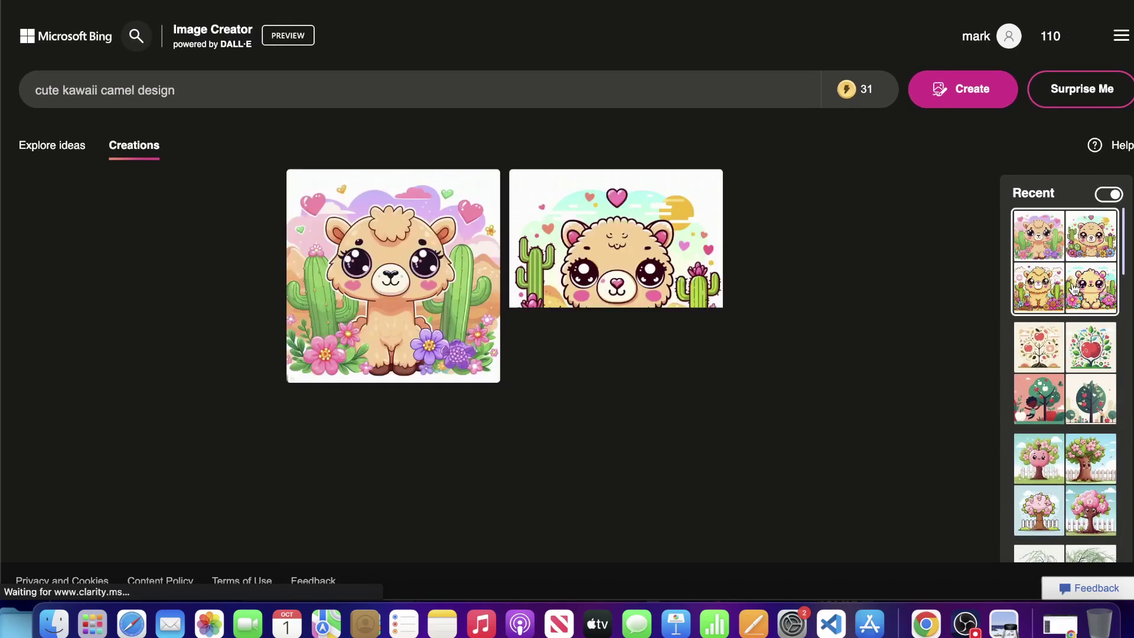
{"action": "left_click", "coordinate": [621, 285]}
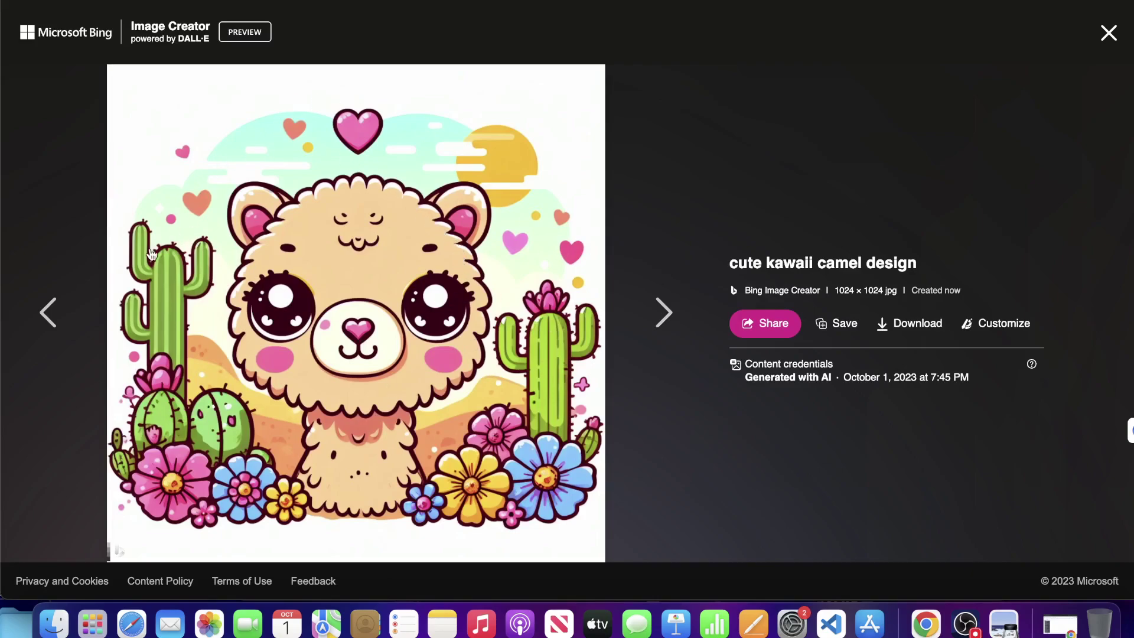
{"action": "left_click", "coordinate": [57, 312]}
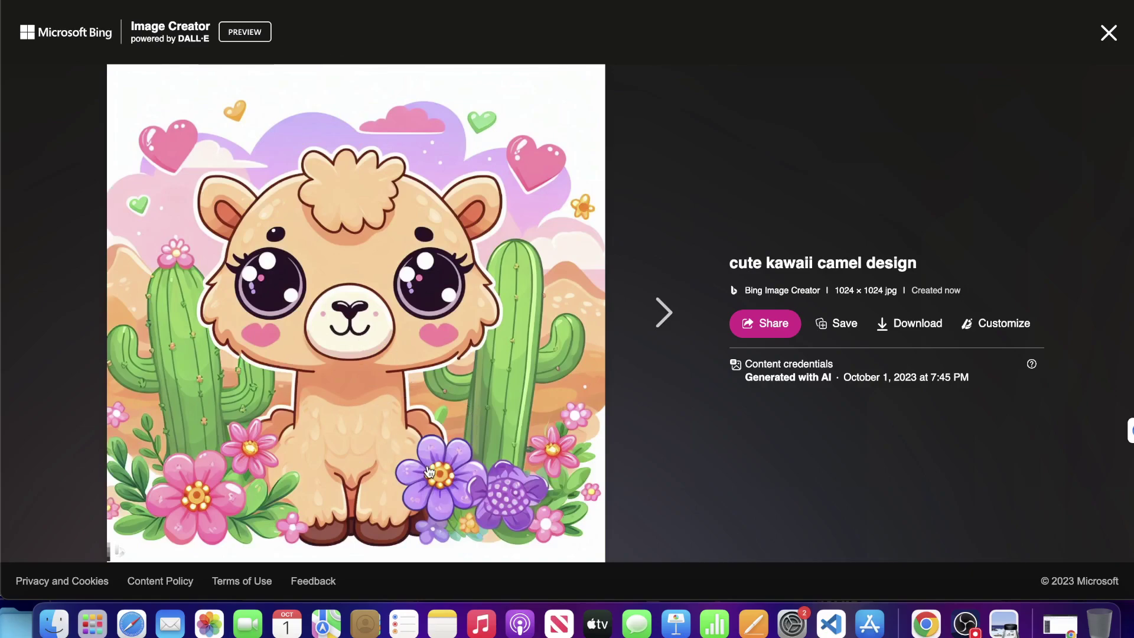
{"action": "left_click", "coordinate": [680, 329]}
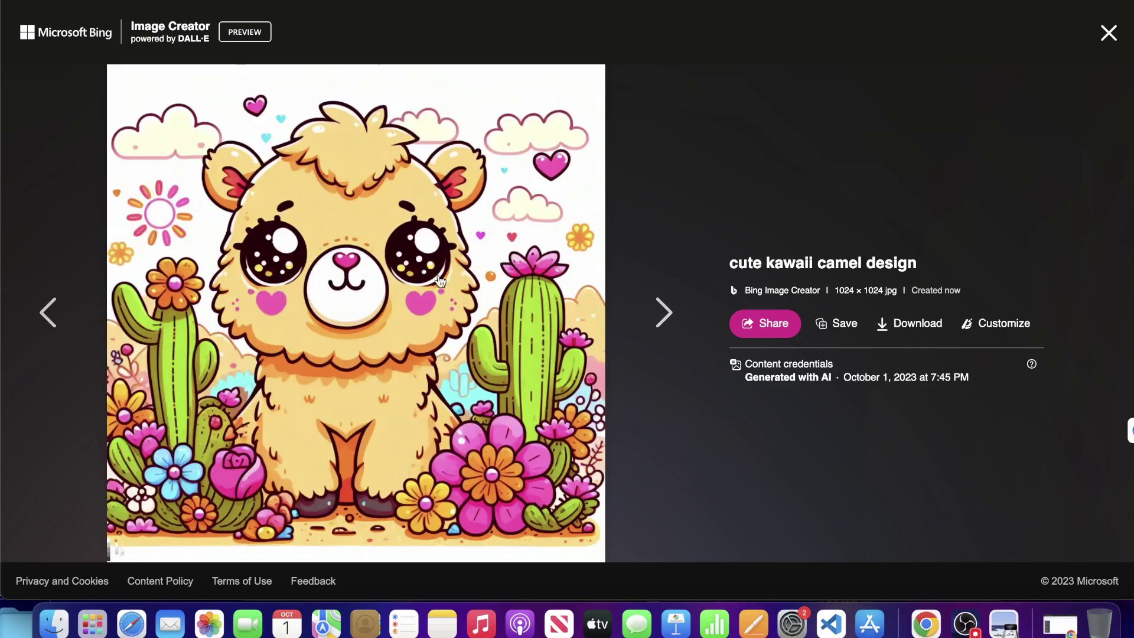
{"action": "left_click", "coordinate": [676, 324]}
{"action": "left_click", "coordinate": [673, 339]}
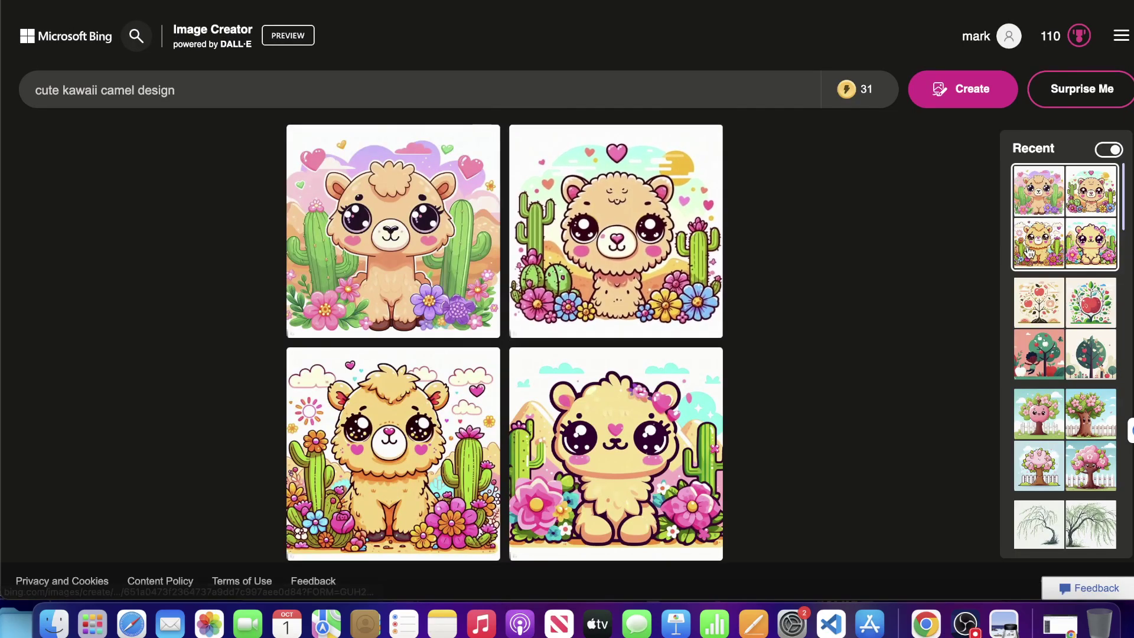
Step: Rewrite the prompt as "design of a cute kawaii camel sticker" and generate the images
{"action": "left_click", "coordinate": [119, 88]}
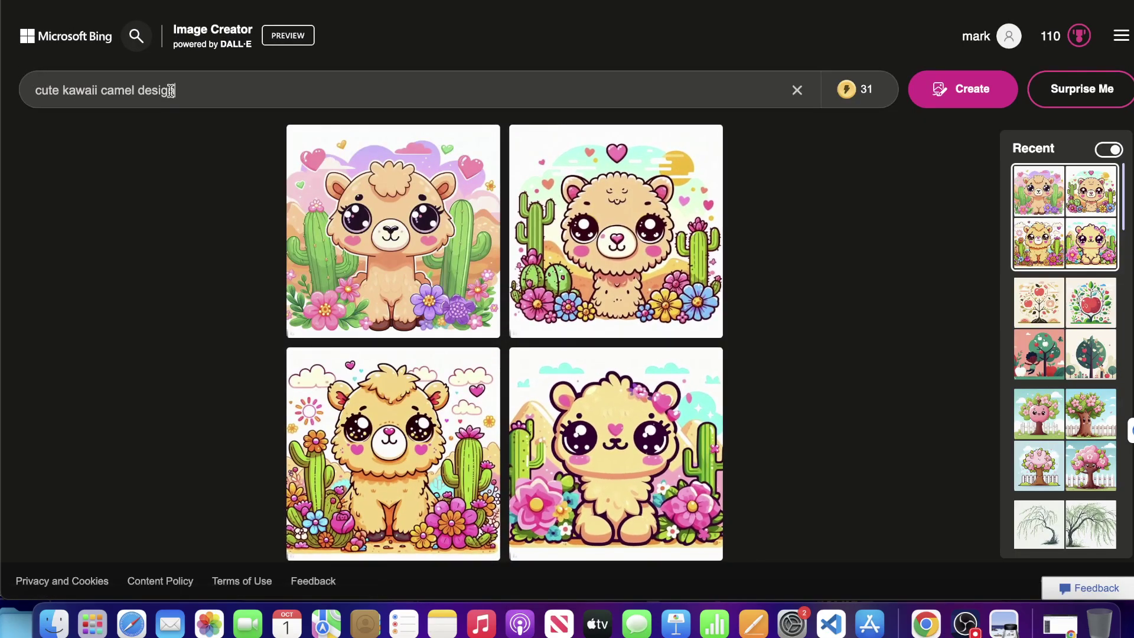
{"action": "left_click_drag", "start_coordinate": [170, 90], "coordinate": [138, 93]}
{"action": "key", "text": "BackSpace"}
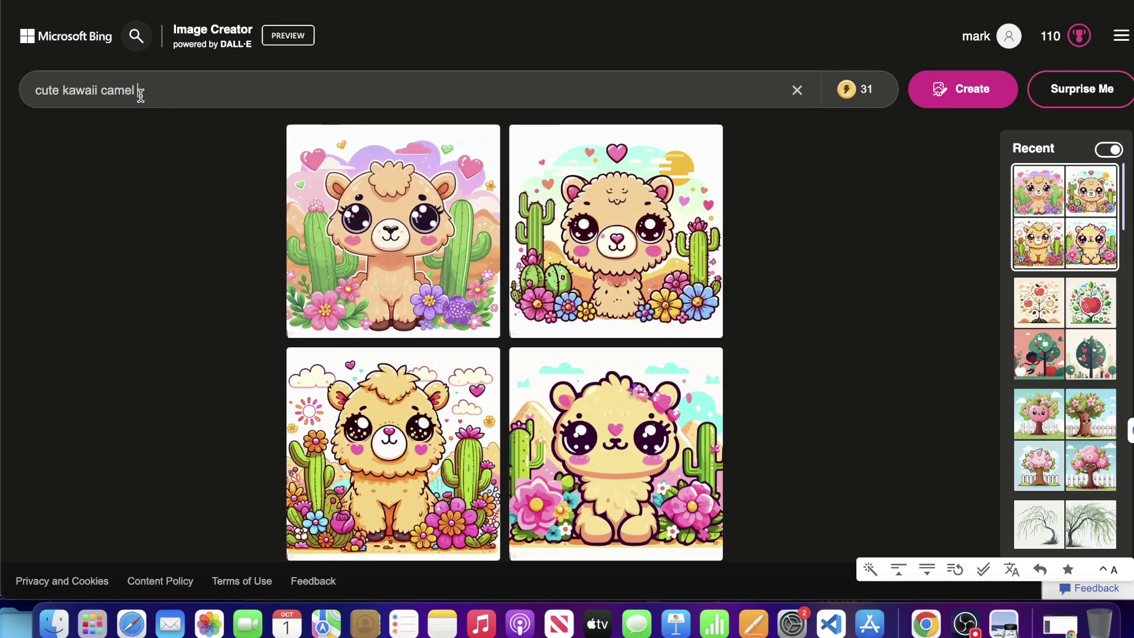
{"action": "left_click", "coordinate": [37, 92]}
{"action": "type", "text": "design "}
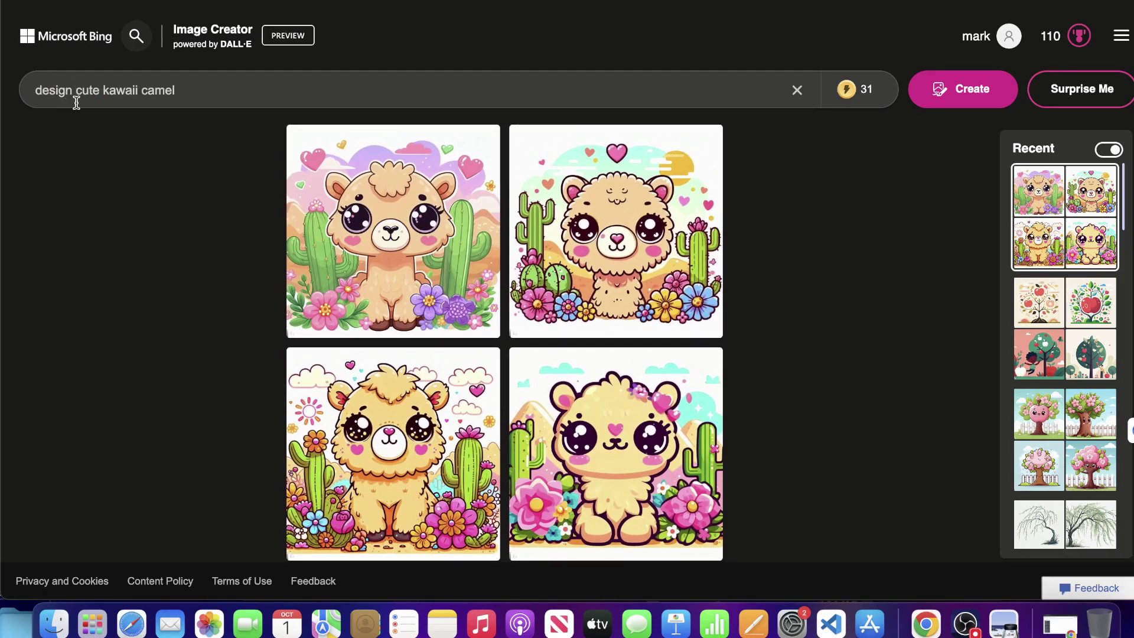
{"action": "type", "text": "of  a"}
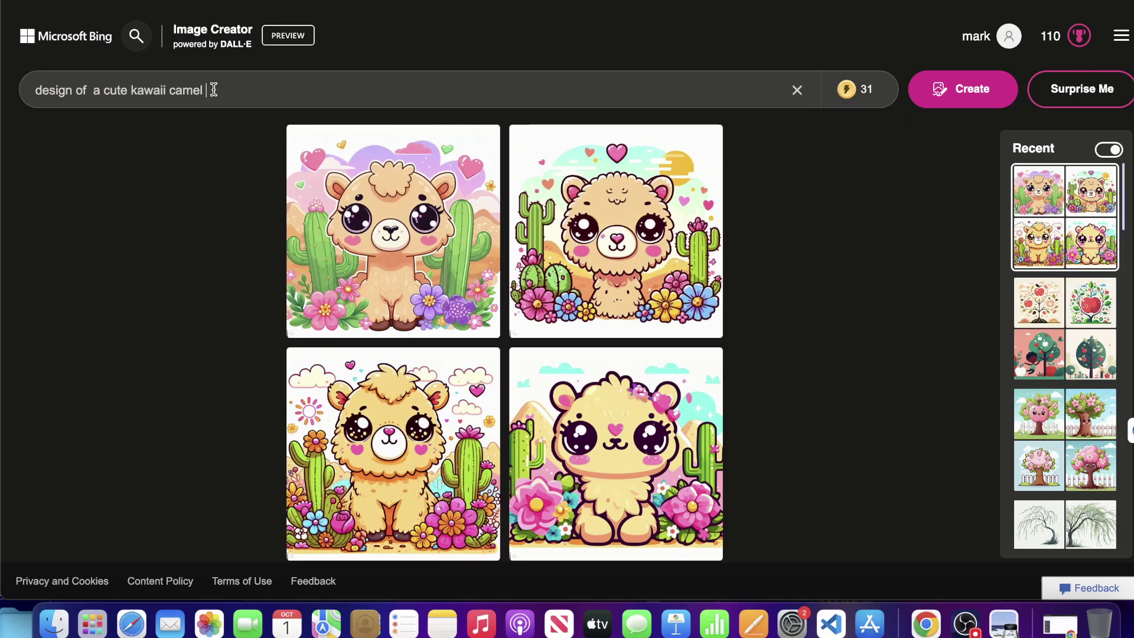
{"action": "left_click", "coordinate": [945, 88]}
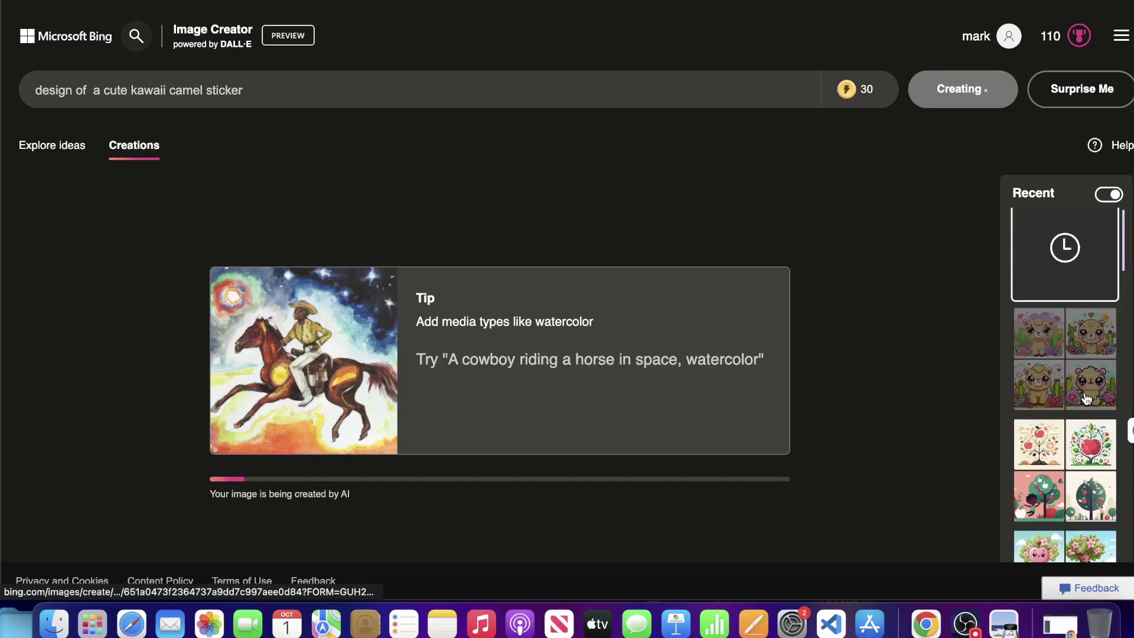
Step: Download all four images of the "cute kawaii camel design" set and return to the set
{"action": "left_click", "coordinate": [1065, 387]}
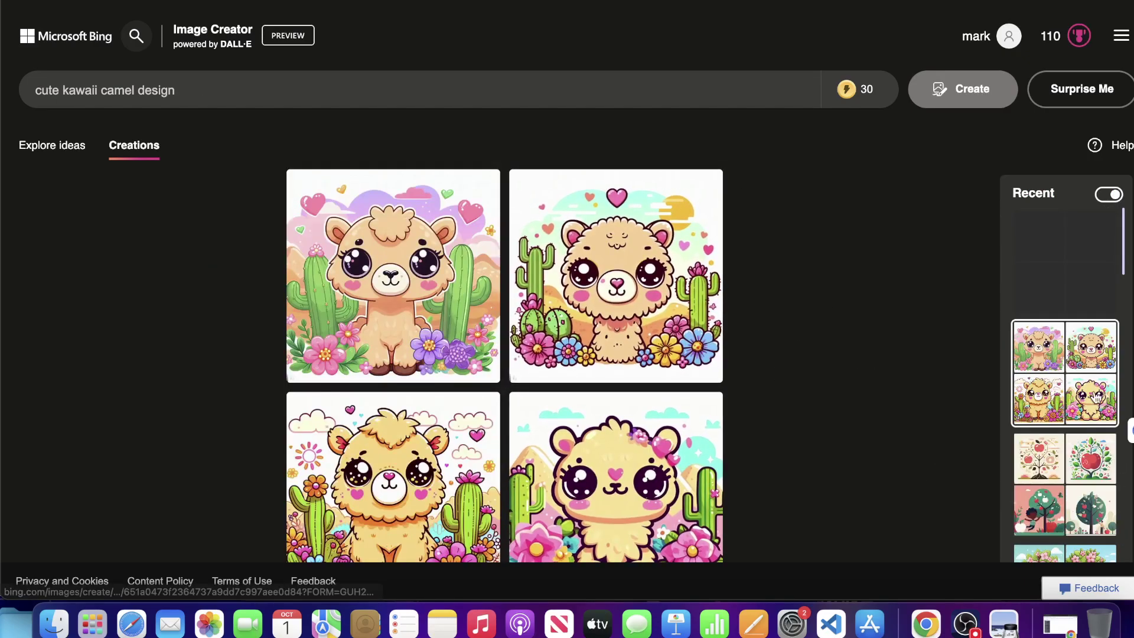
{"action": "left_click", "coordinate": [349, 264]}
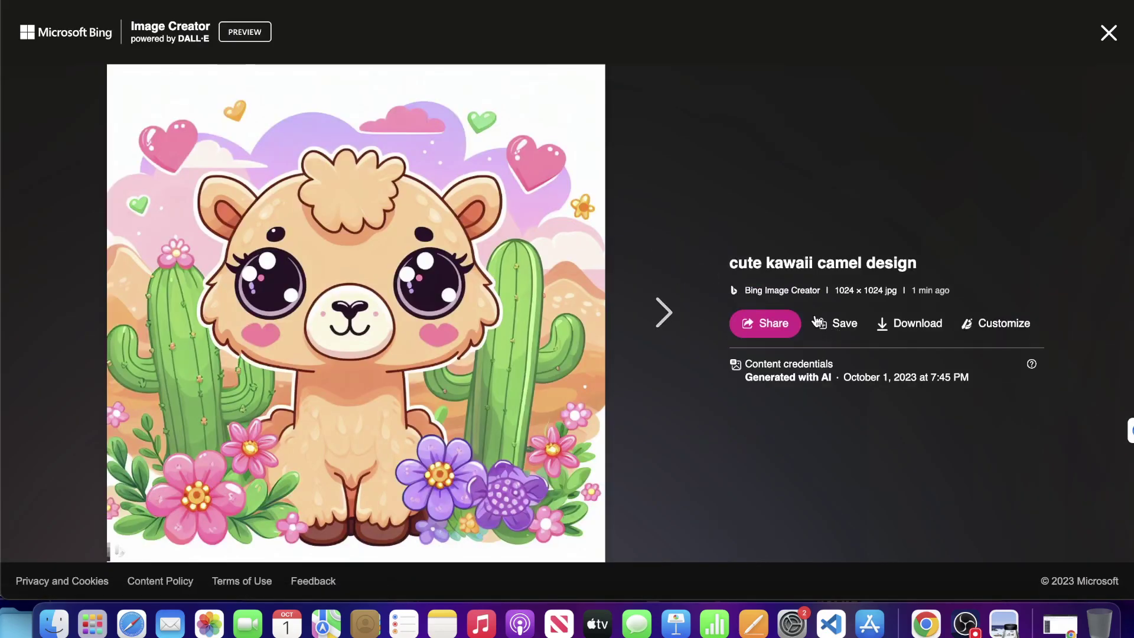
{"action": "left_click", "coordinate": [927, 326]}
{"action": "left_click", "coordinate": [664, 312]}
{"action": "left_click", "coordinate": [664, 312]}
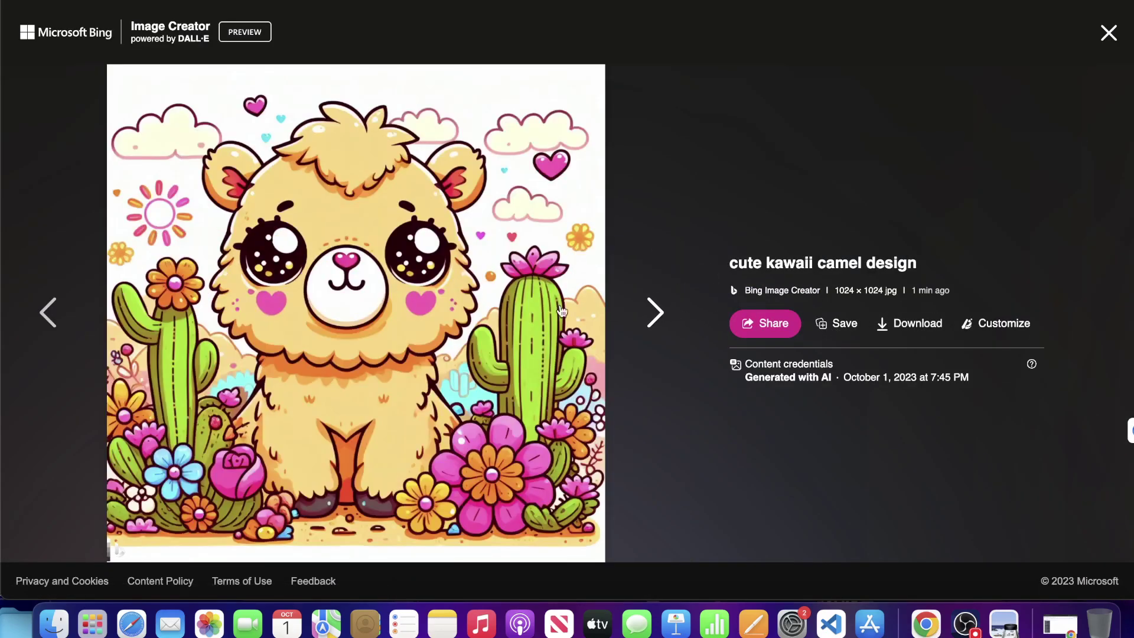
{"action": "left_click", "coordinate": [50, 307]}
{"action": "left_click", "coordinate": [910, 323]}
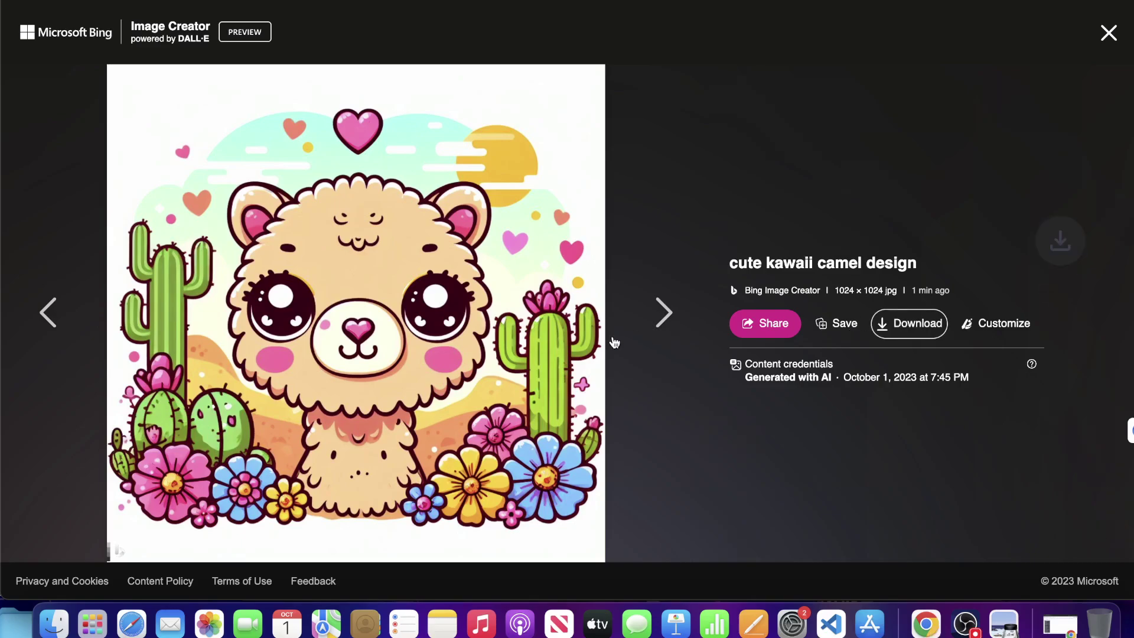
{"action": "left_click", "coordinate": [672, 316]}
{"action": "left_click", "coordinate": [909, 323]}
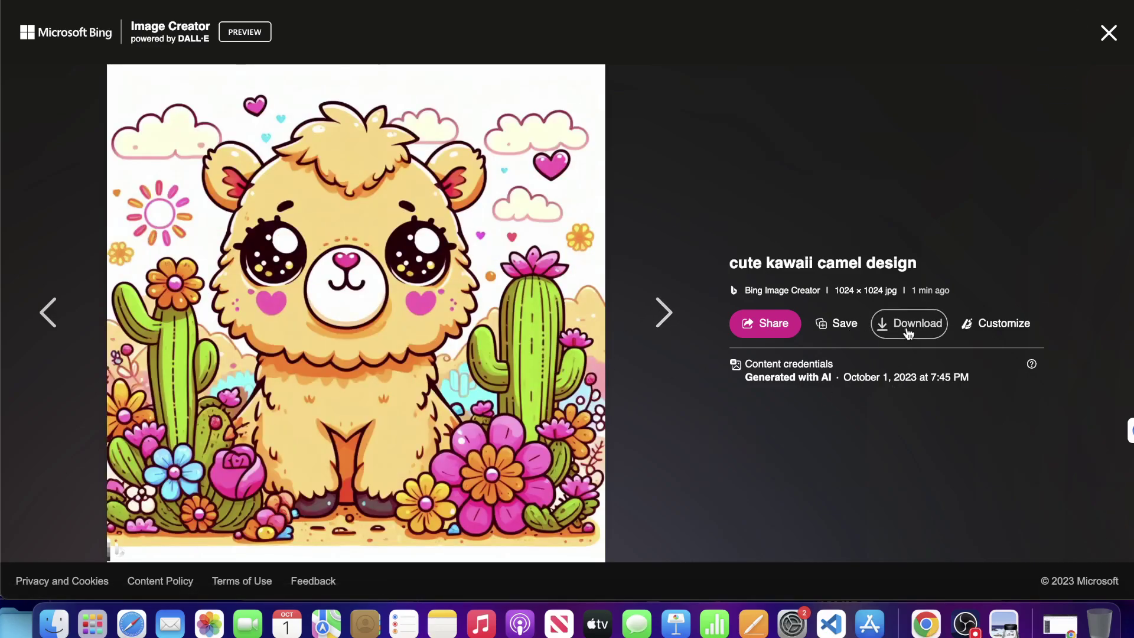
{"action": "left_click", "coordinate": [664, 313]}
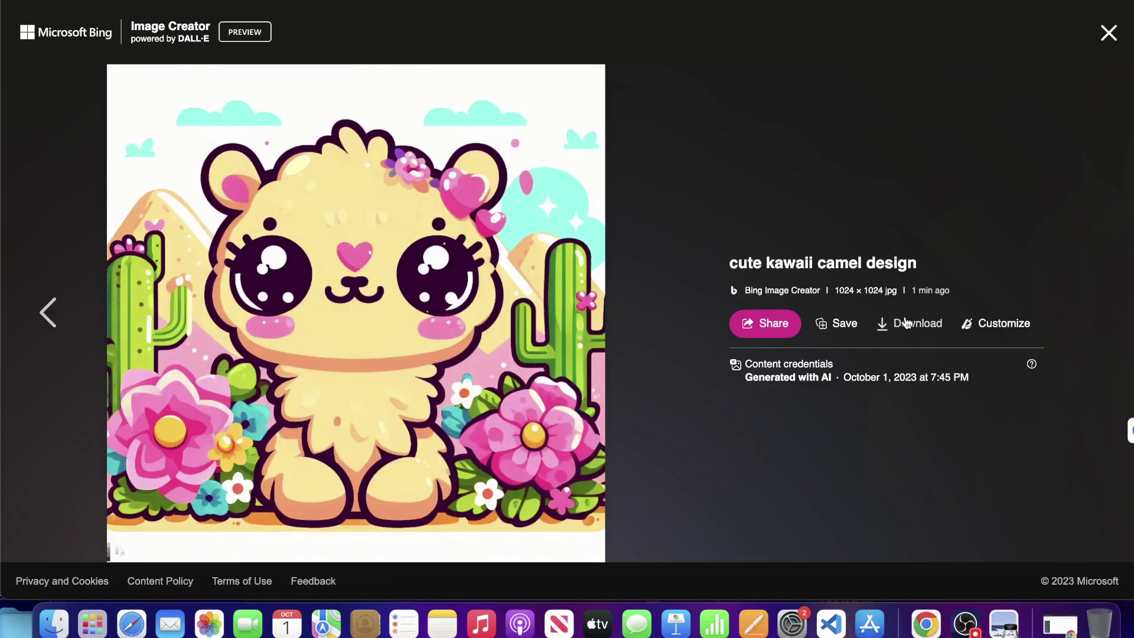
{"action": "left_click", "coordinate": [909, 323]}
{"action": "left_click", "coordinate": [1108, 33]}
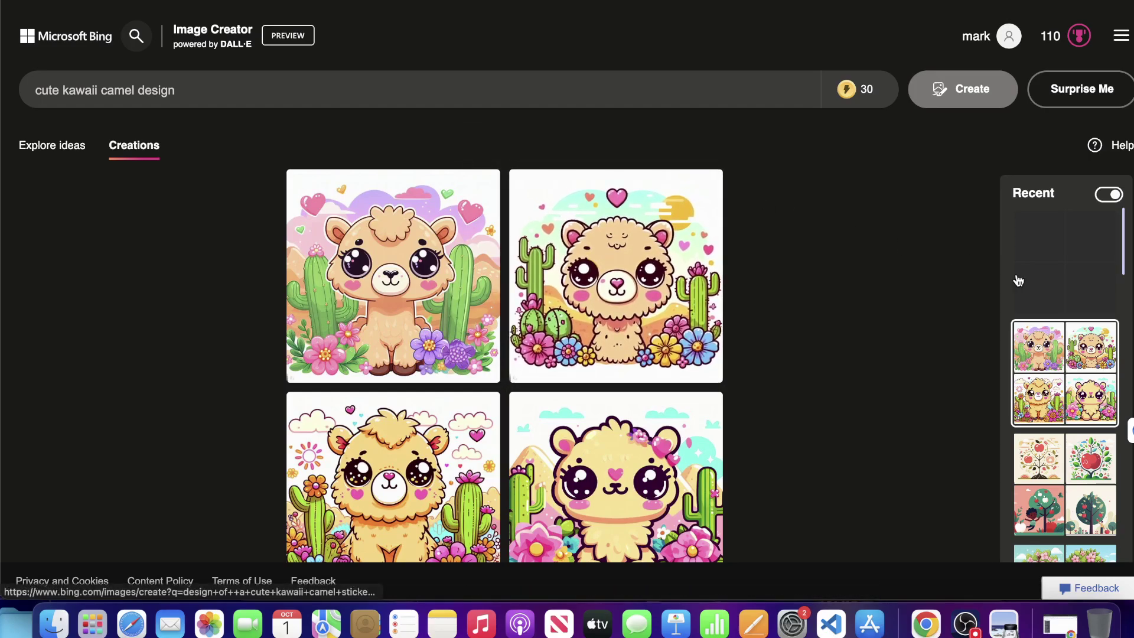
Step: Open the new "design of a cute kawaii camel sticker" set and view its four stickers enlarged one by one
{"action": "scroll", "coordinate": [924, 354], "scroll_direction": "down", "scroll_amount": 2}
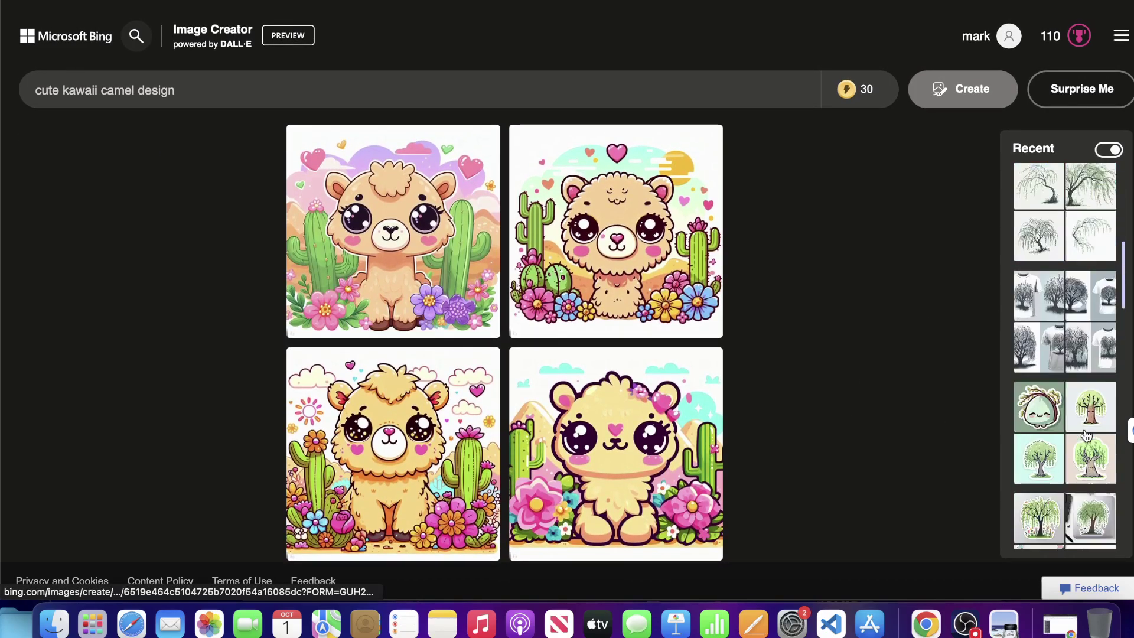
{"action": "left_click", "coordinate": [1061, 207]}
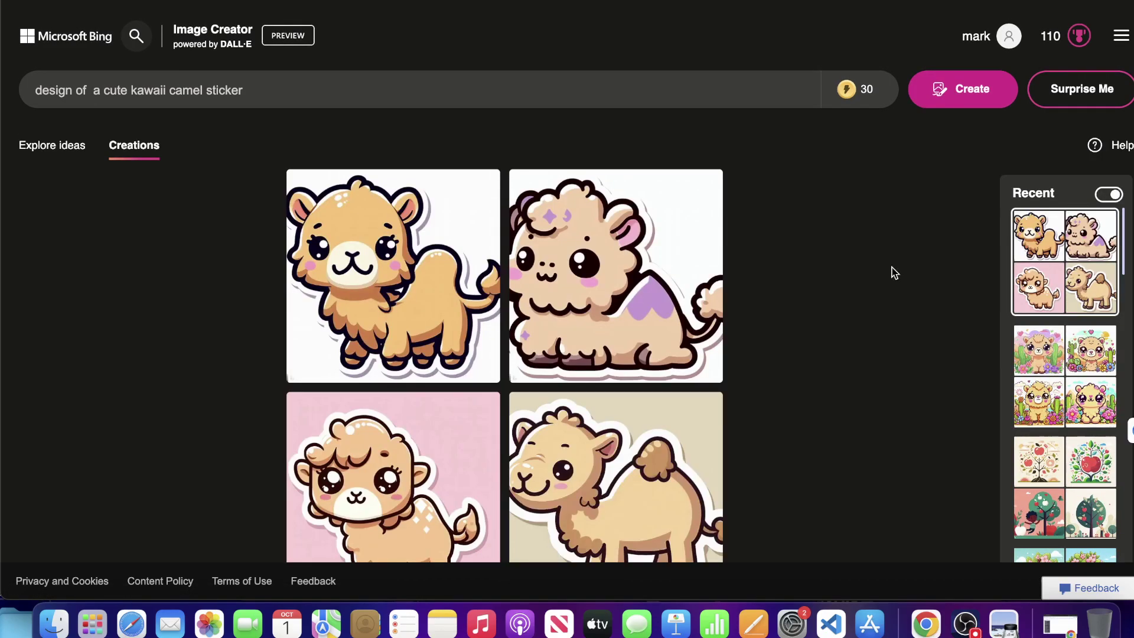
{"action": "scroll", "coordinate": [899, 298], "scroll_direction": "down", "scroll_amount": 2}
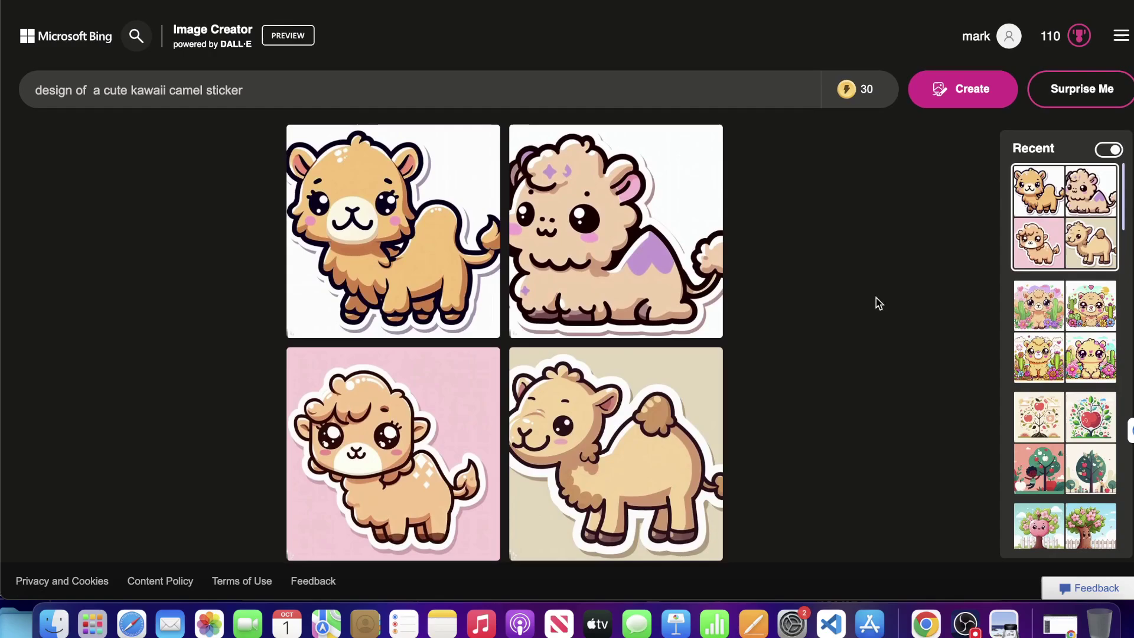
{"action": "left_click", "coordinate": [385, 254]}
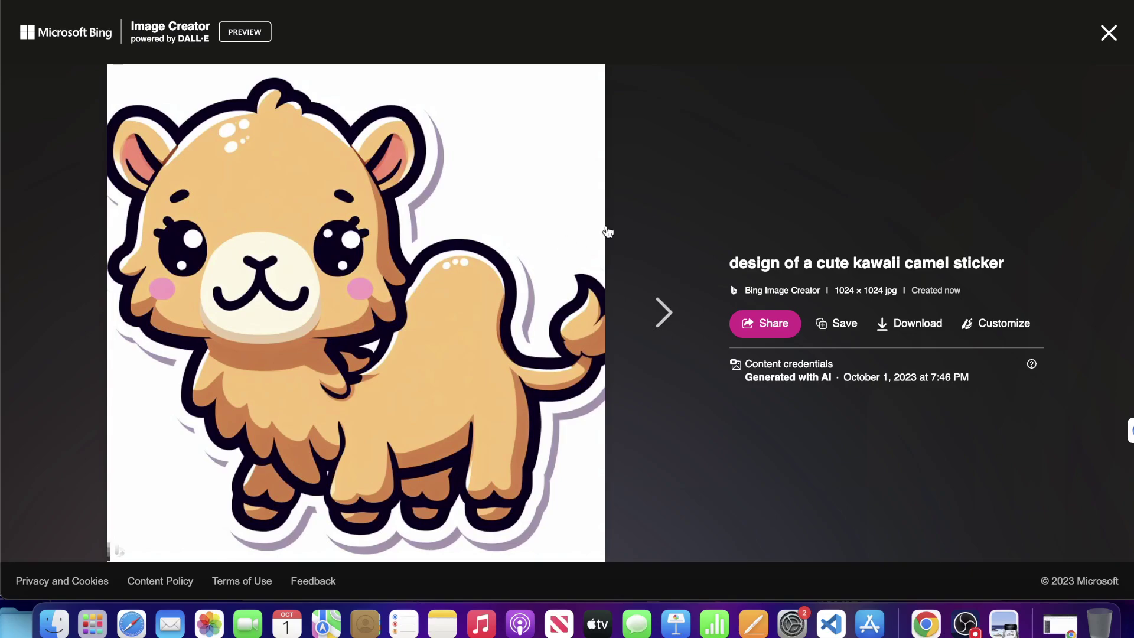
{"action": "left_click", "coordinate": [661, 312]}
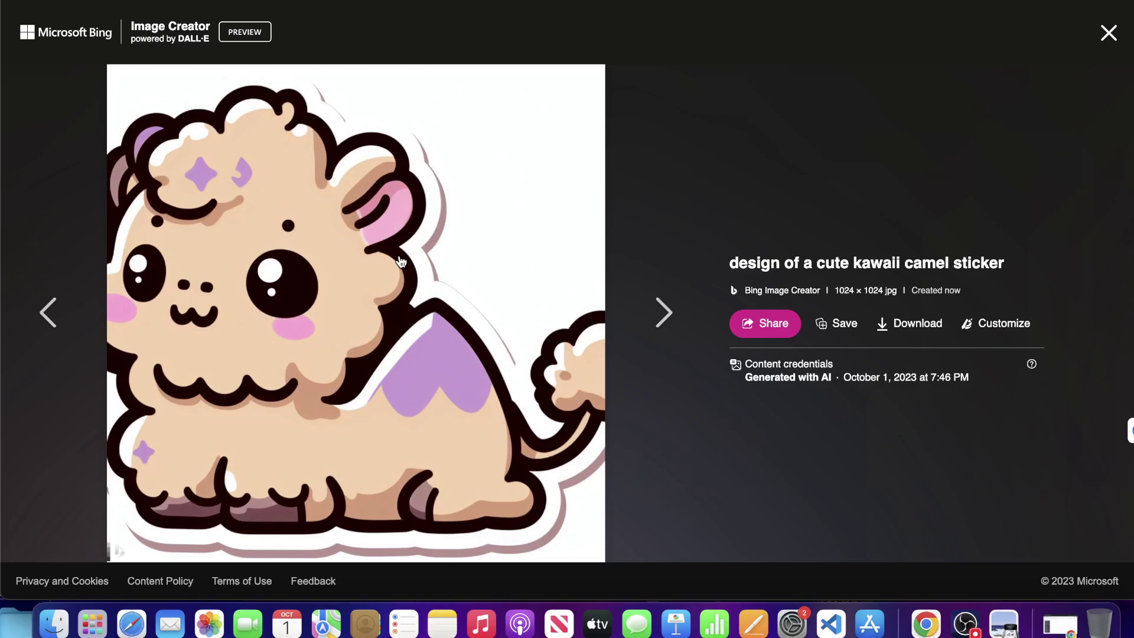
{"action": "left_click", "coordinate": [651, 319]}
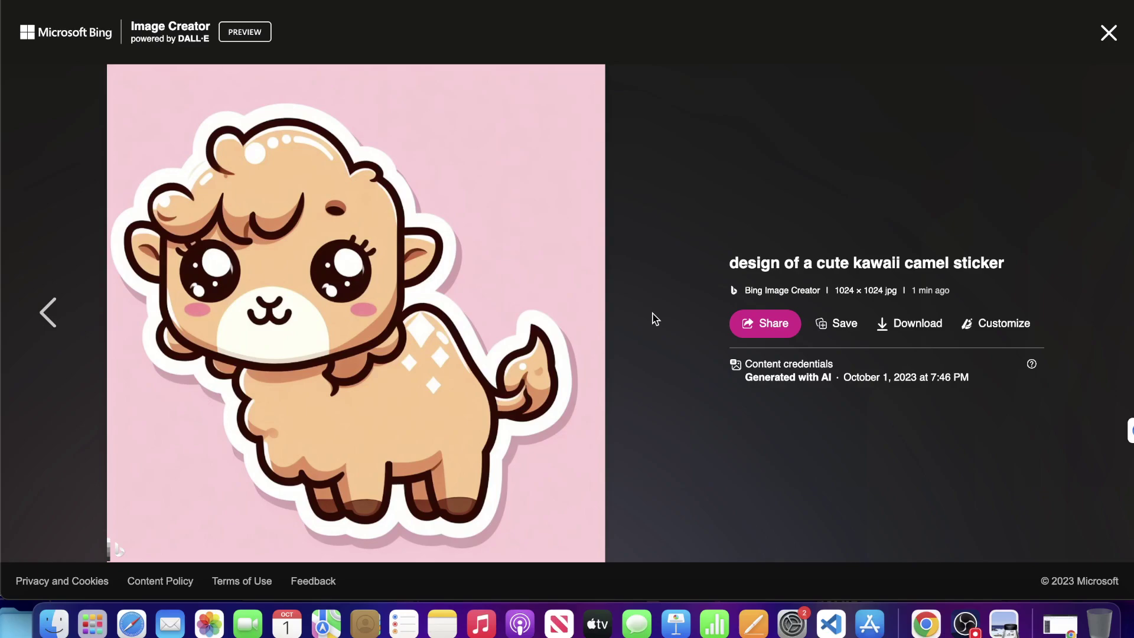
{"action": "left_click", "coordinate": [654, 319]}
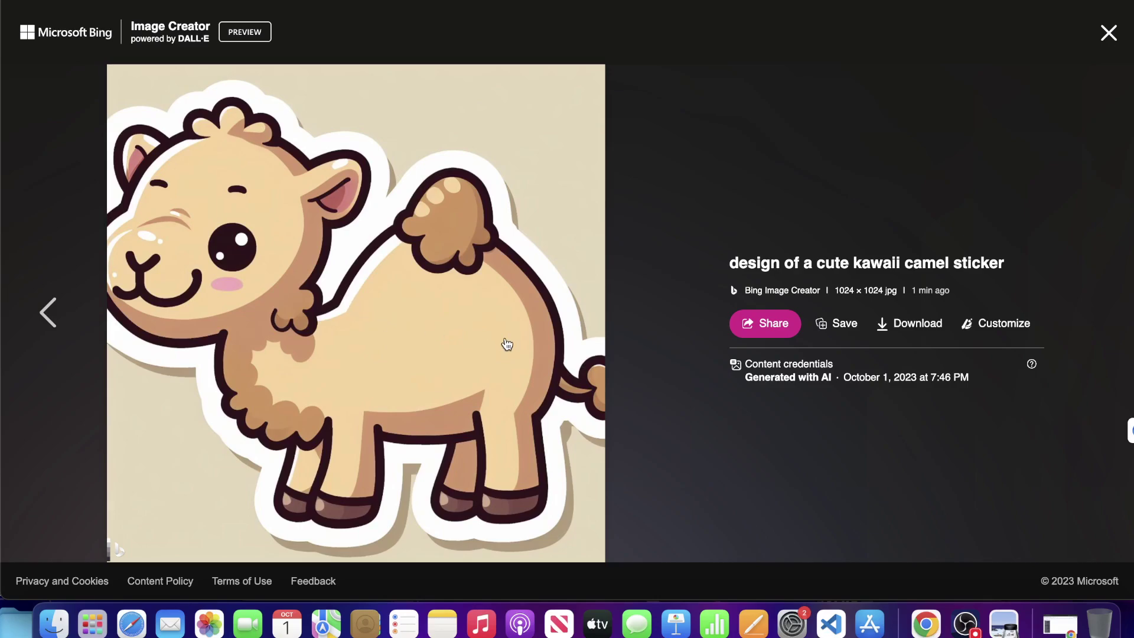
{"action": "key", "text": "Escape"}
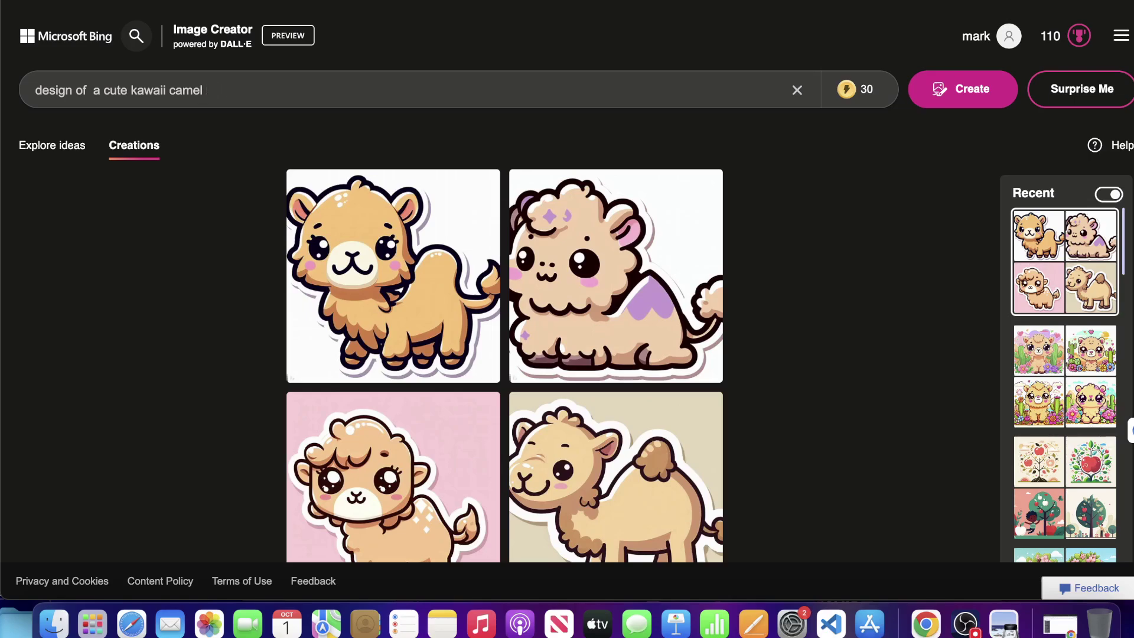
Step: Shorten the prompt to "design of a cute kawaii camel" and generate a new set of images
{"action": "left_click", "coordinate": [93, 90]}
{"action": "key", "text": "BackSpace"}
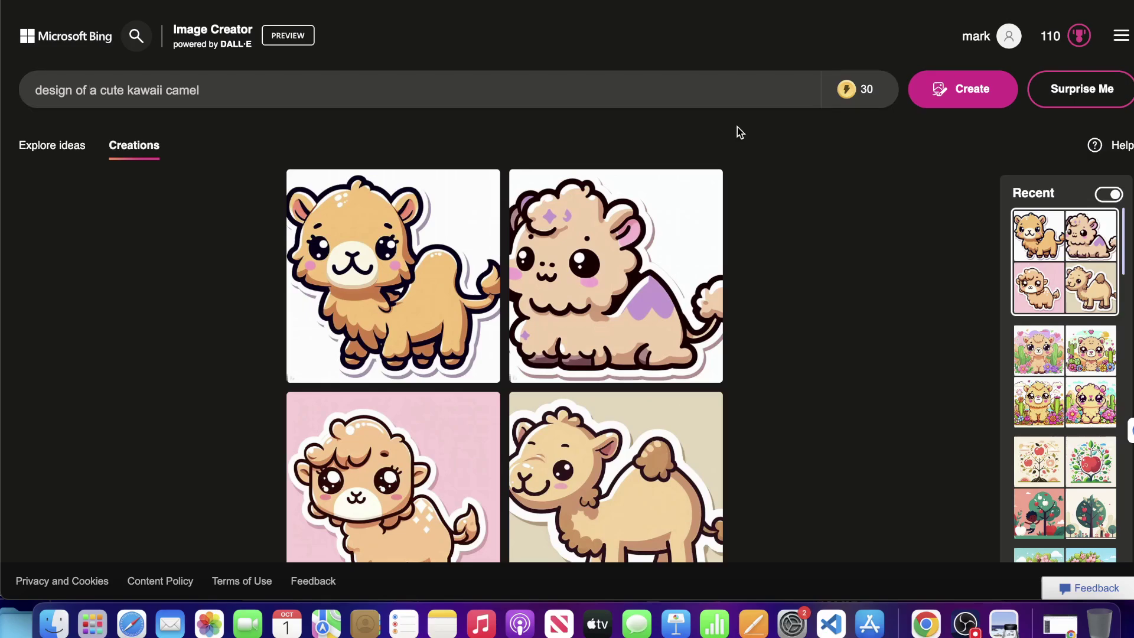
{"action": "left_click", "coordinate": [955, 95]}
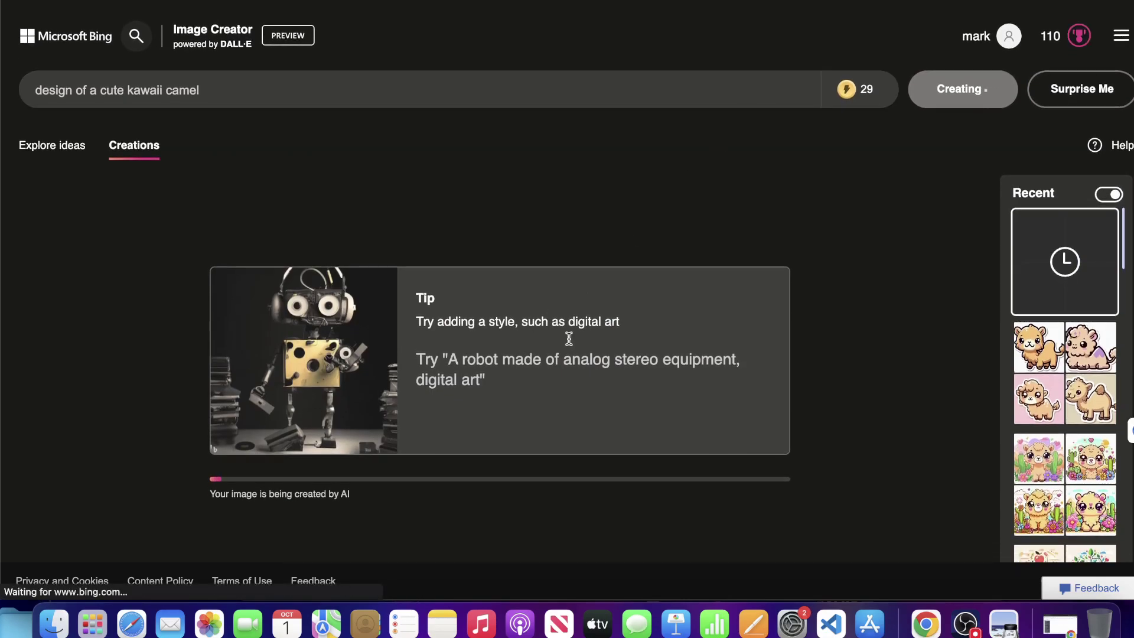
Step: Download the standing camel with the cream muzzle from the camel sticker set and close its enlarged view
{"action": "left_click", "coordinate": [413, 250]}
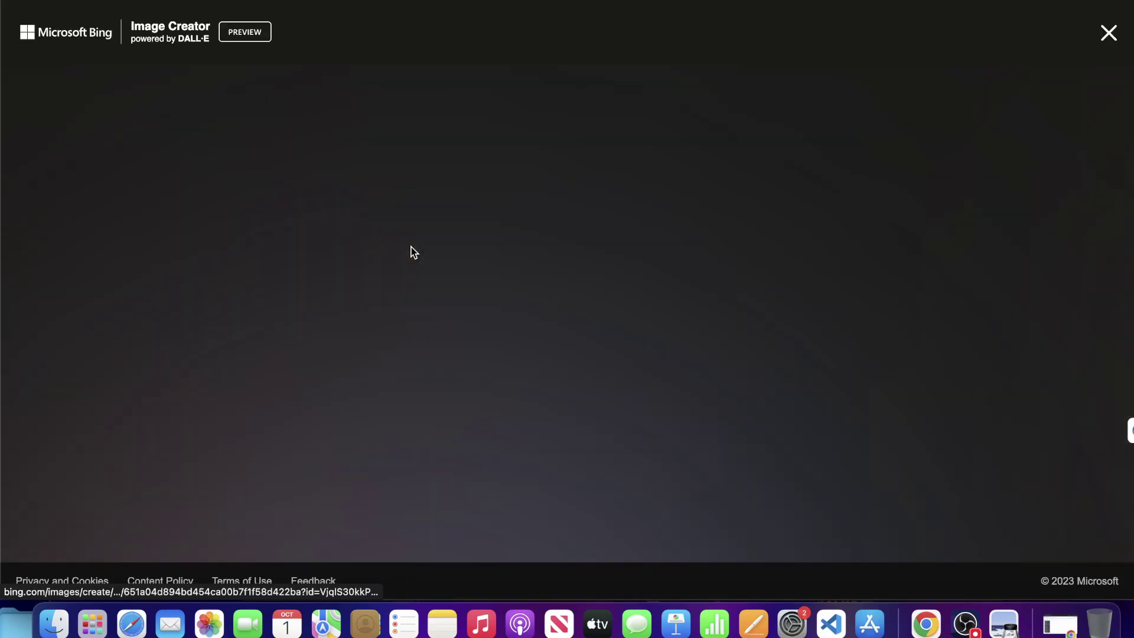
{"action": "left_click", "coordinate": [916, 329]}
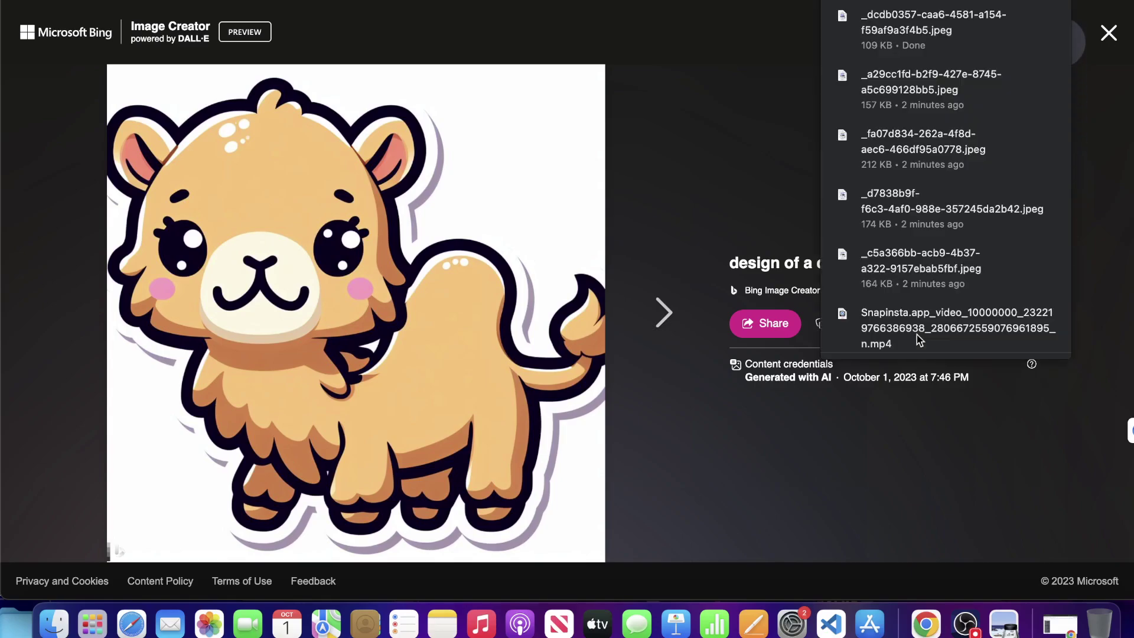
{"action": "left_click", "coordinate": [1109, 32]}
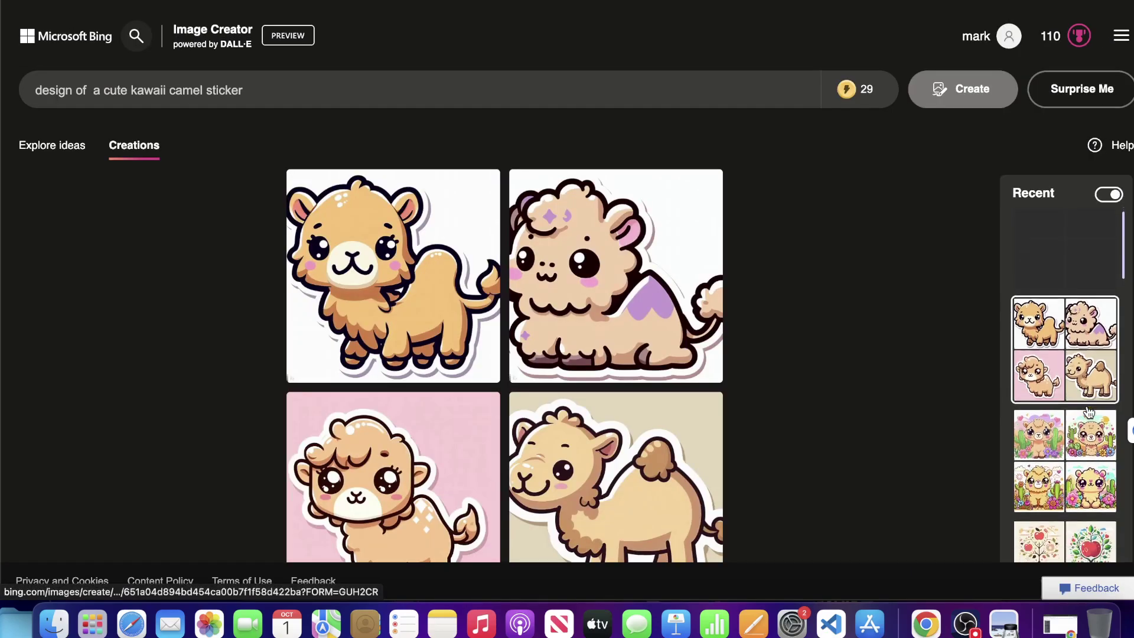
Step: Open the "Cute whale kawaii sticker" set from the recent creations and view its four sticker sheets enlarged
{"action": "scroll", "coordinate": [1089, 412], "scroll_direction": "down", "scroll_amount": 3}
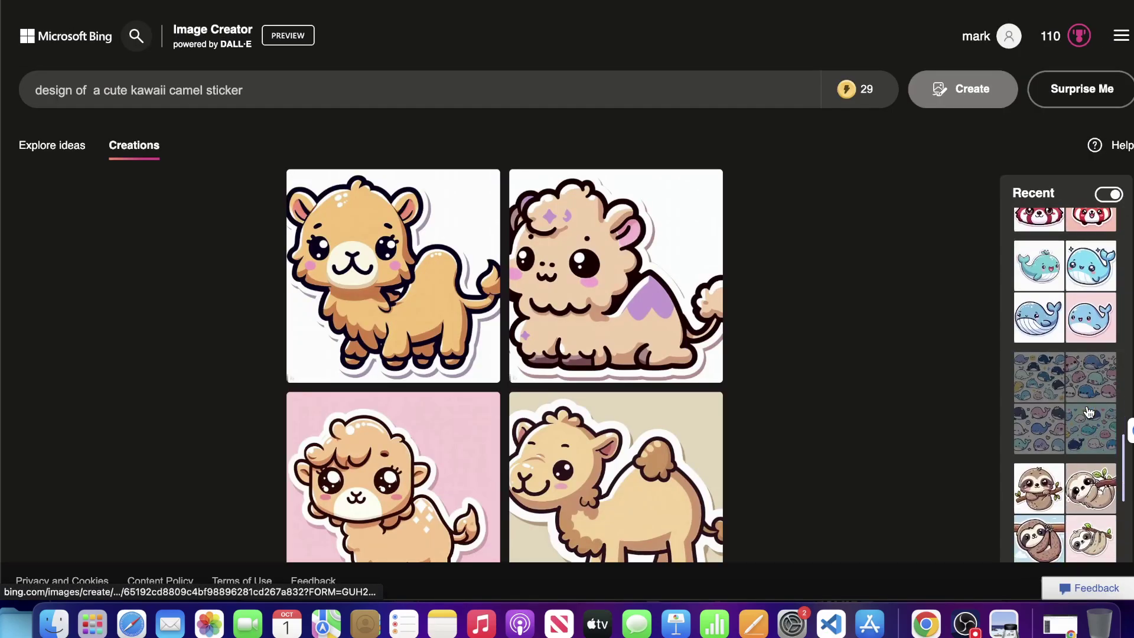
{"action": "left_click", "coordinate": [1073, 405]}
{"action": "scroll", "coordinate": [515, 466], "scroll_direction": "down", "scroll_amount": 2}
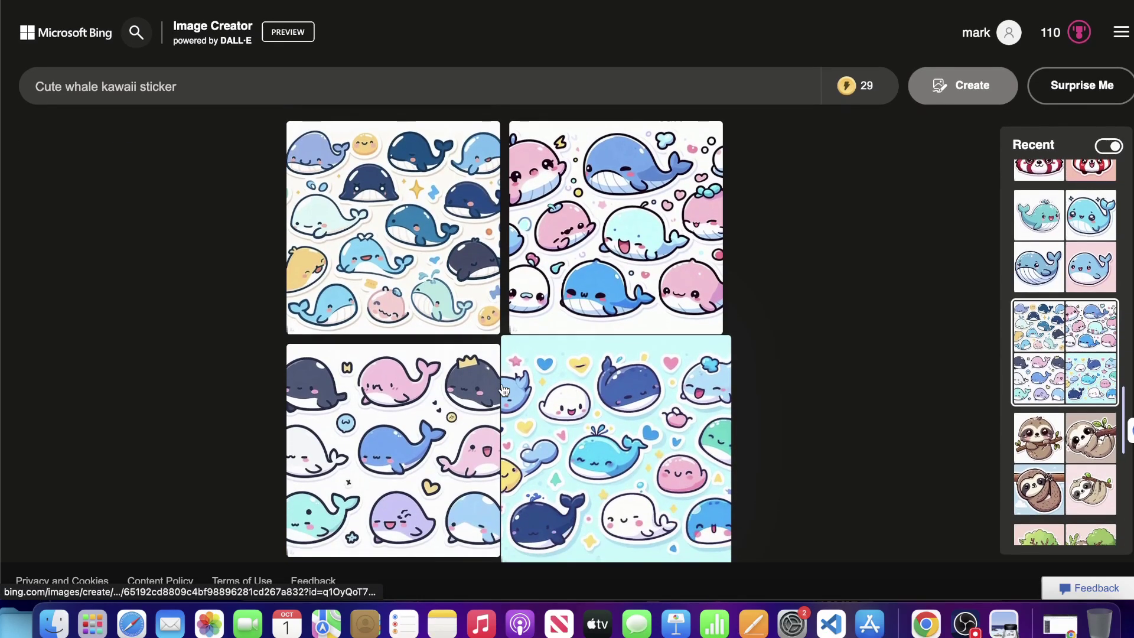
{"action": "left_click", "coordinate": [515, 460]}
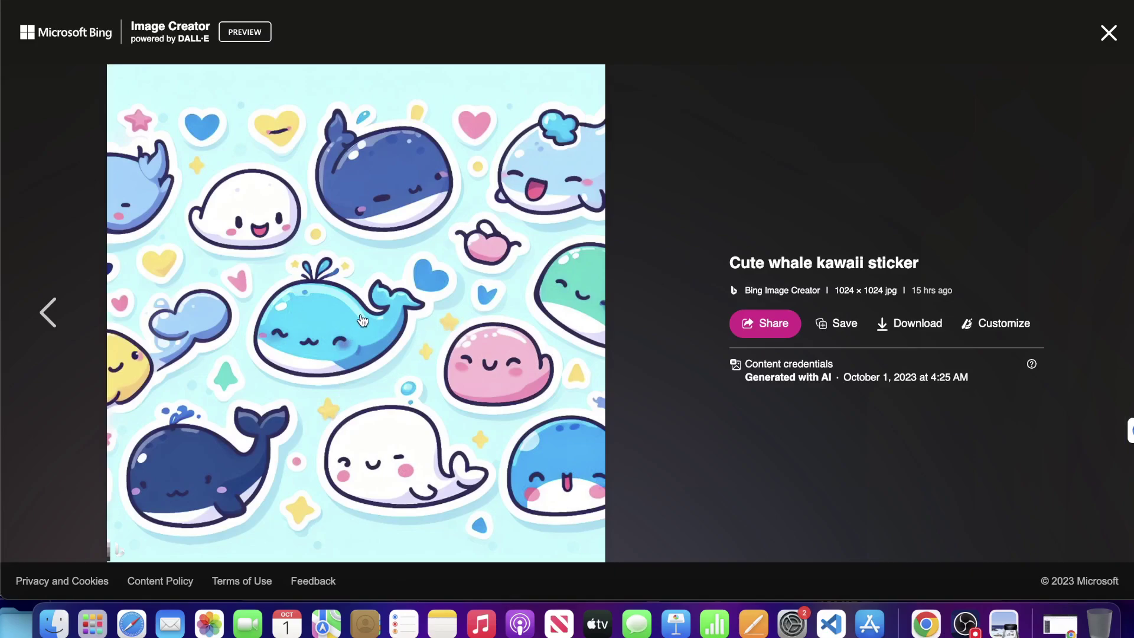
{"action": "left_click", "coordinate": [59, 314]}
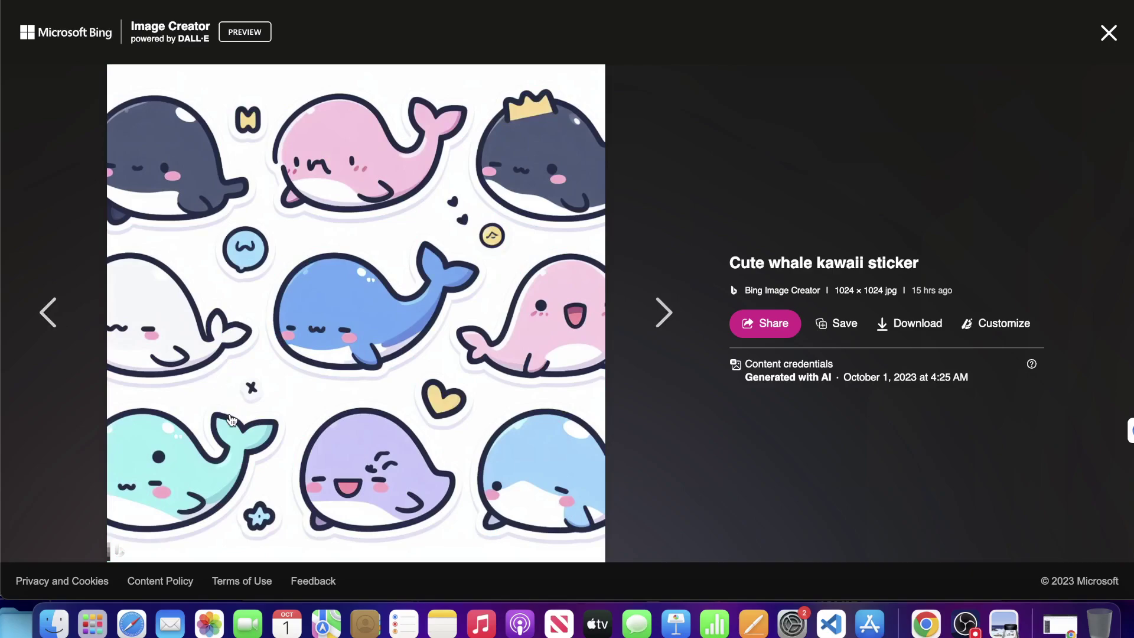
{"action": "left_click", "coordinate": [58, 325]}
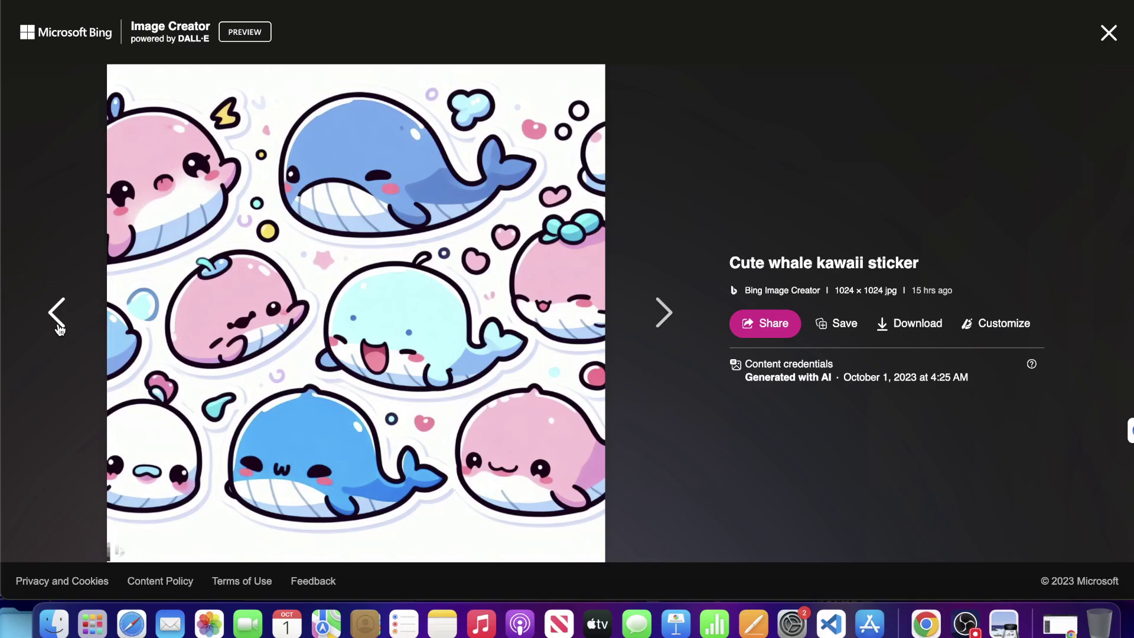
{"action": "left_click", "coordinate": [60, 329]}
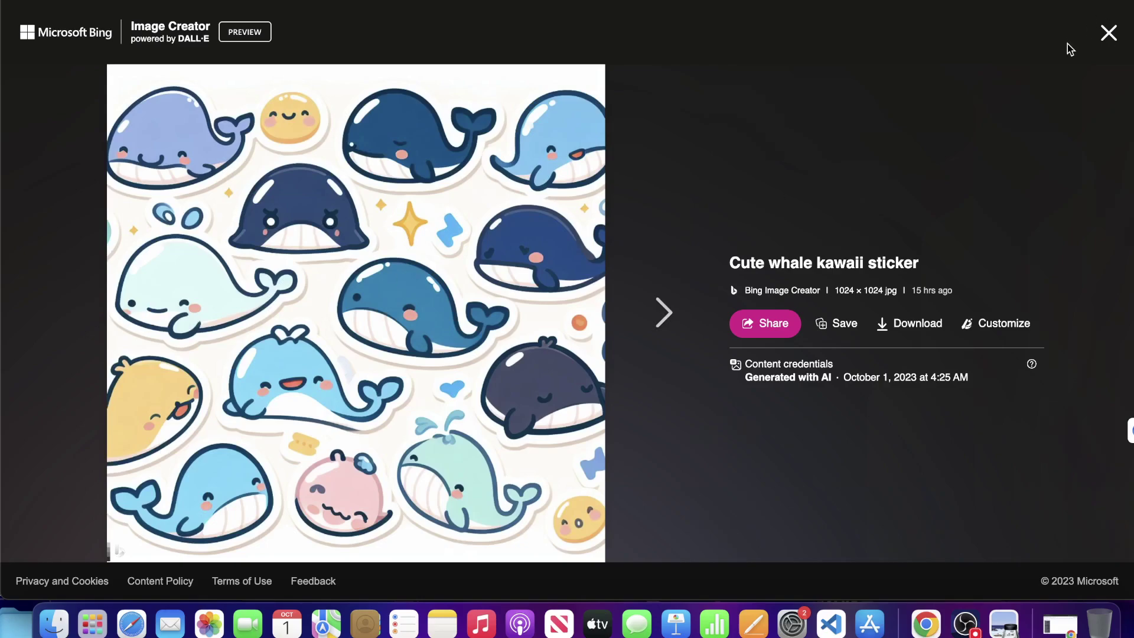
{"action": "left_click", "coordinate": [1103, 41]}
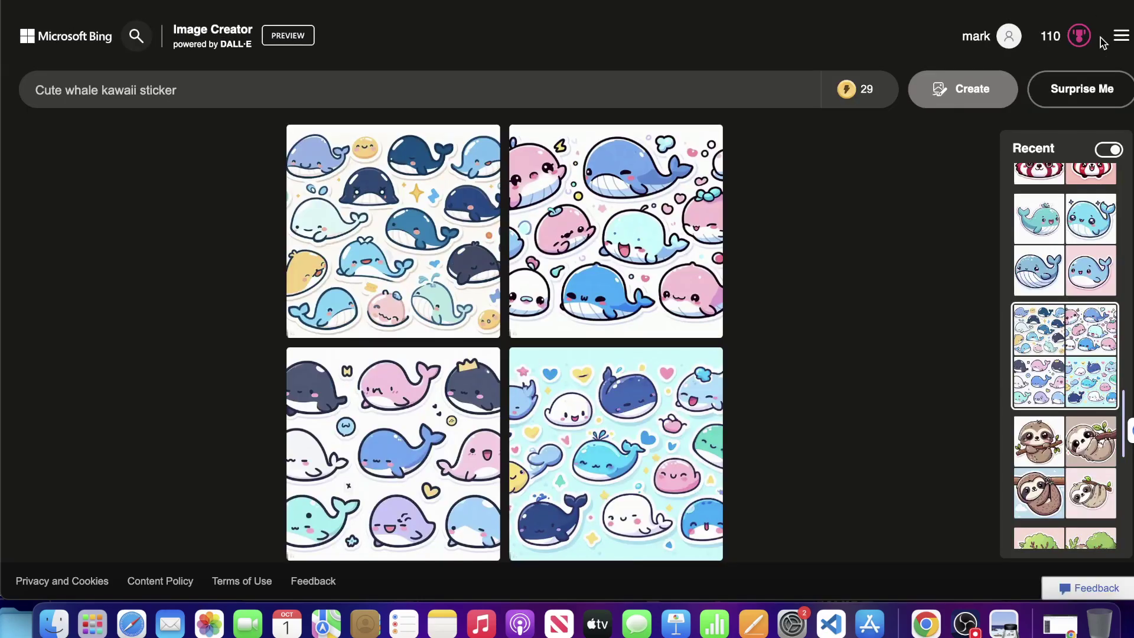
Step: View the recent sloth sets with the tree and branch prompt and with the "Cute Sloth kawaii sticker , hanging from a tree" prompt
{"action": "scroll", "coordinate": [1071, 350], "scroll_direction": "down", "scroll_amount": 5}
{"action": "left_click", "coordinate": [1071, 350]}
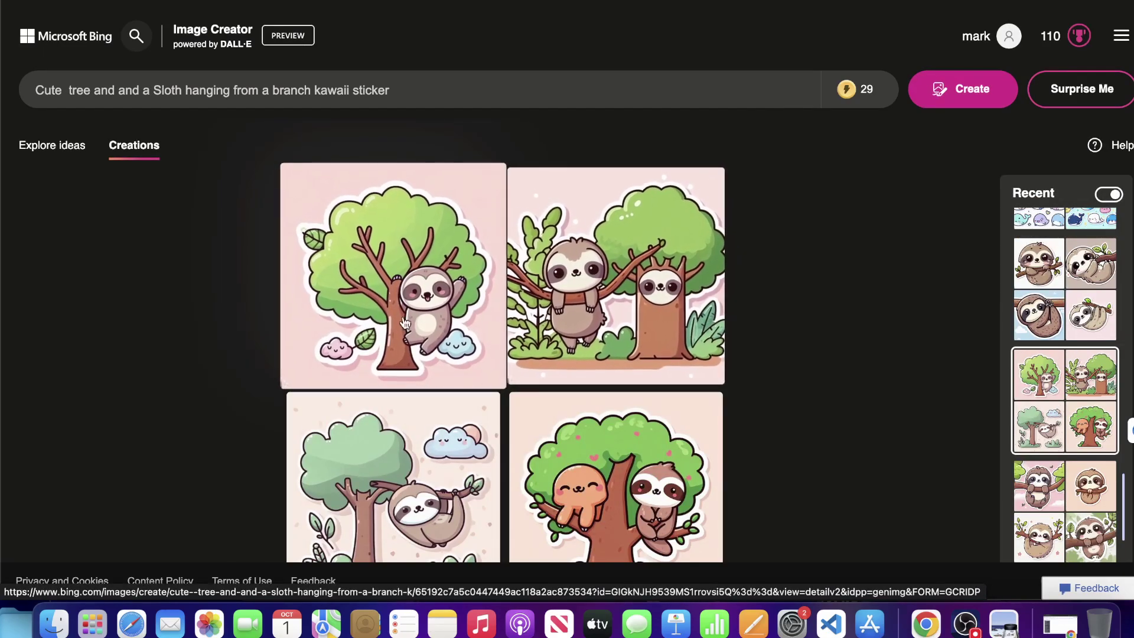
{"action": "scroll", "coordinate": [533, 408], "scroll_direction": "down", "scroll_amount": 2}
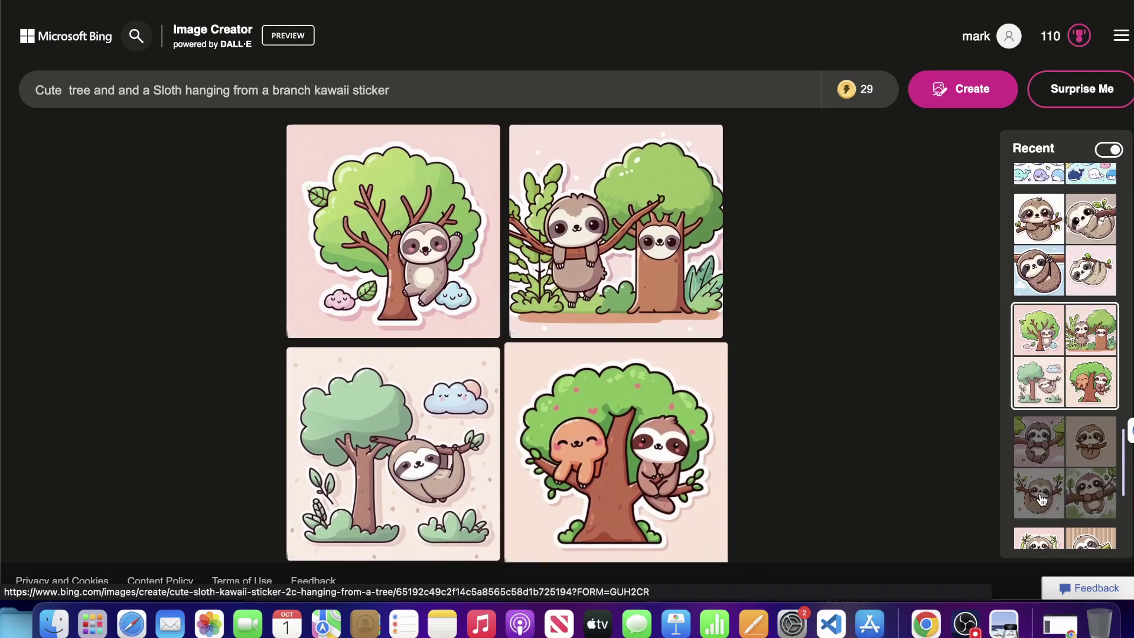
{"action": "left_click", "coordinate": [1065, 467]}
{"action": "scroll", "coordinate": [760, 461], "scroll_direction": "down", "scroll_amount": 2}
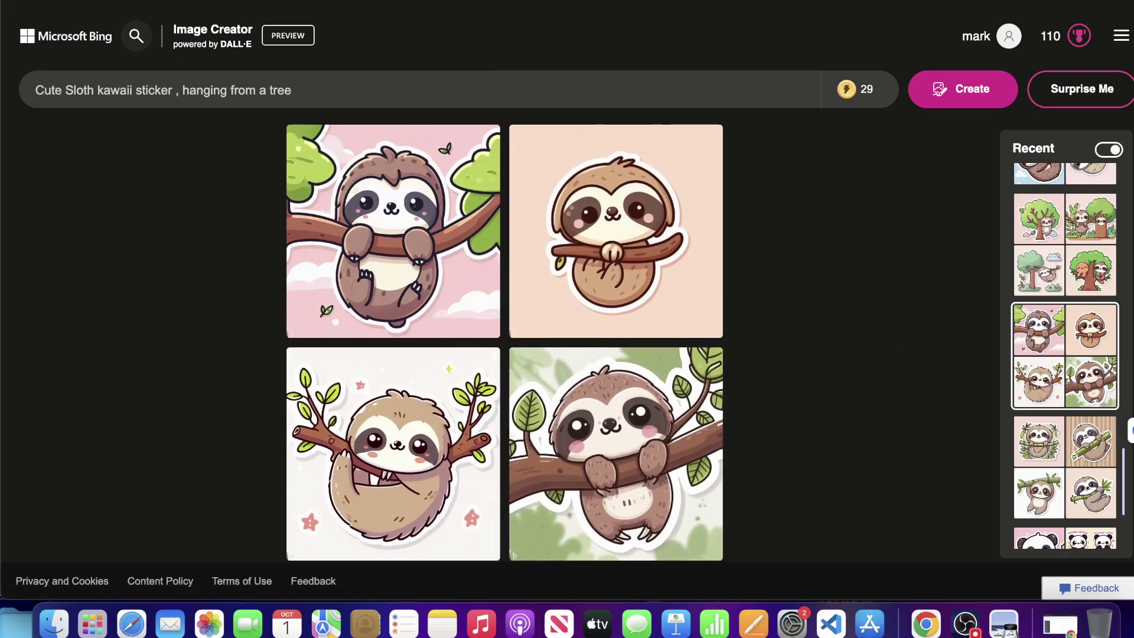
Step: View the recent panda set with the prompt "Cute Panda kawaii sticker activating cutenss!"
{"action": "scroll", "coordinate": [1067, 384], "scroll_direction": "down", "scroll_amount": 4}
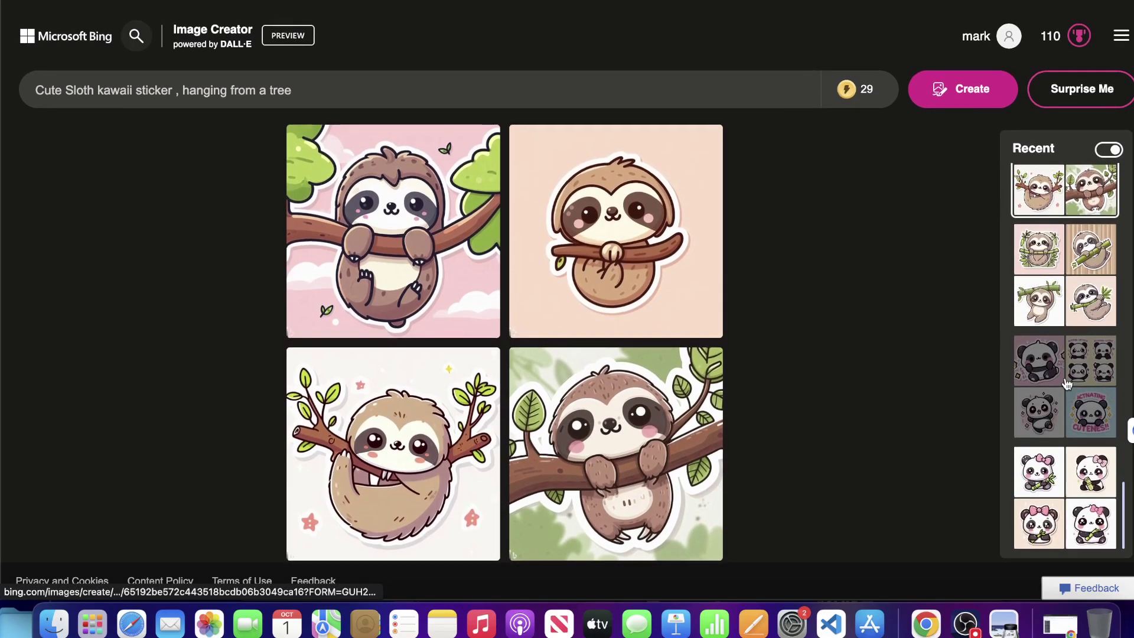
{"action": "left_click", "coordinate": [1067, 384]}
{"action": "scroll", "coordinate": [863, 319], "scroll_direction": "down", "scroll_amount": 2}
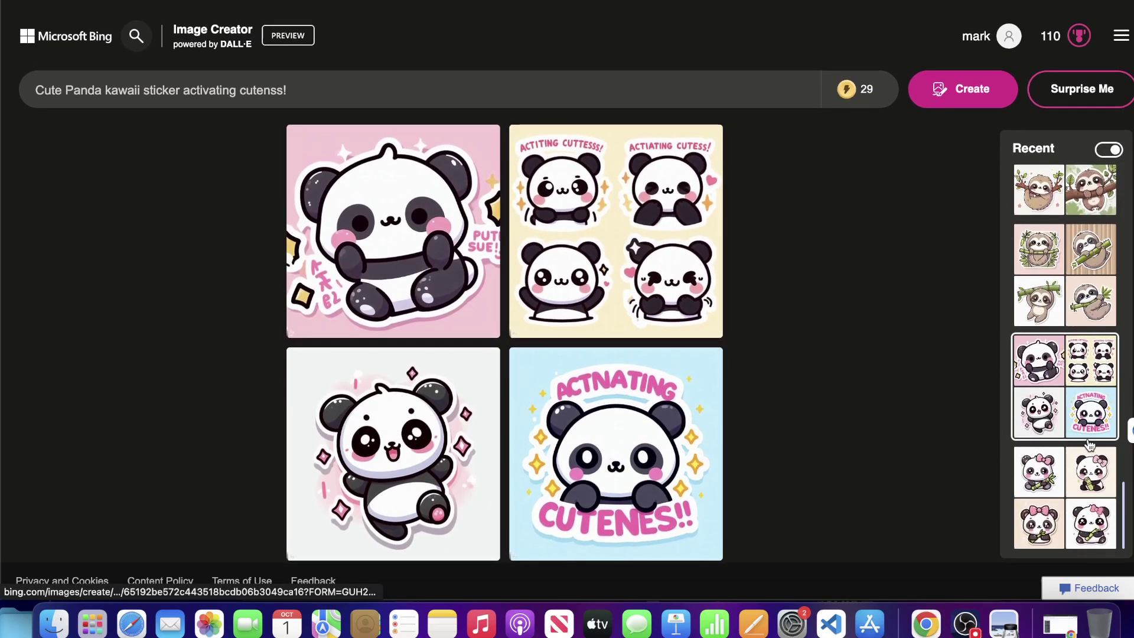
Step: Open the recent "Cute Panda kawaii sticker" set and download all four panda images from their enlarged views
{"action": "left_click", "coordinate": [1090, 470]}
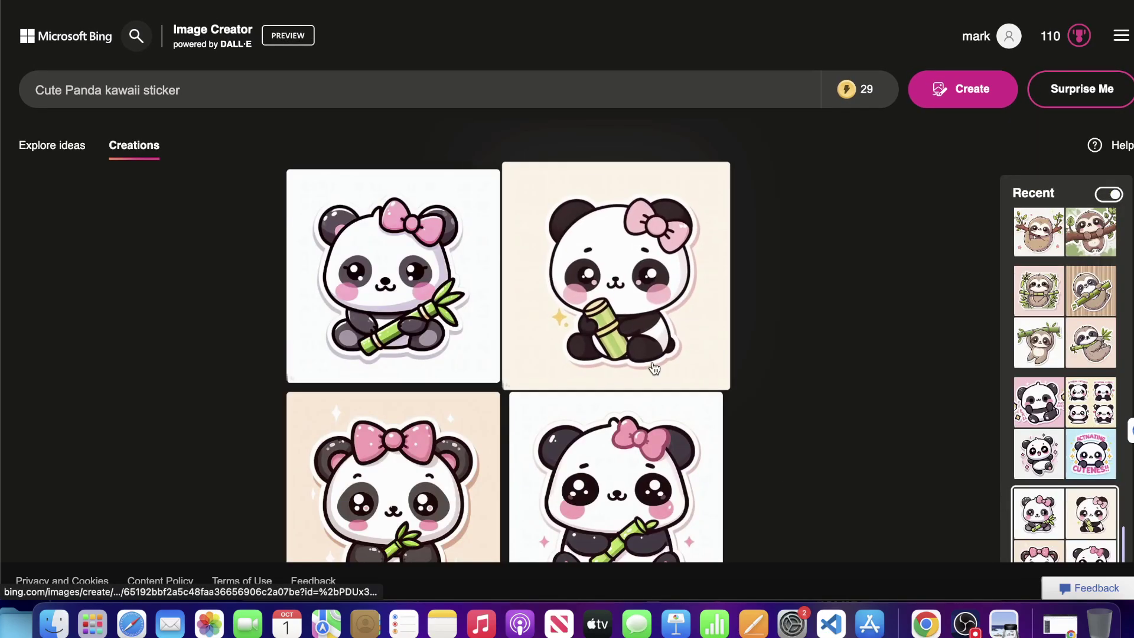
{"action": "scroll", "coordinate": [644, 373], "scroll_direction": "down", "scroll_amount": 2}
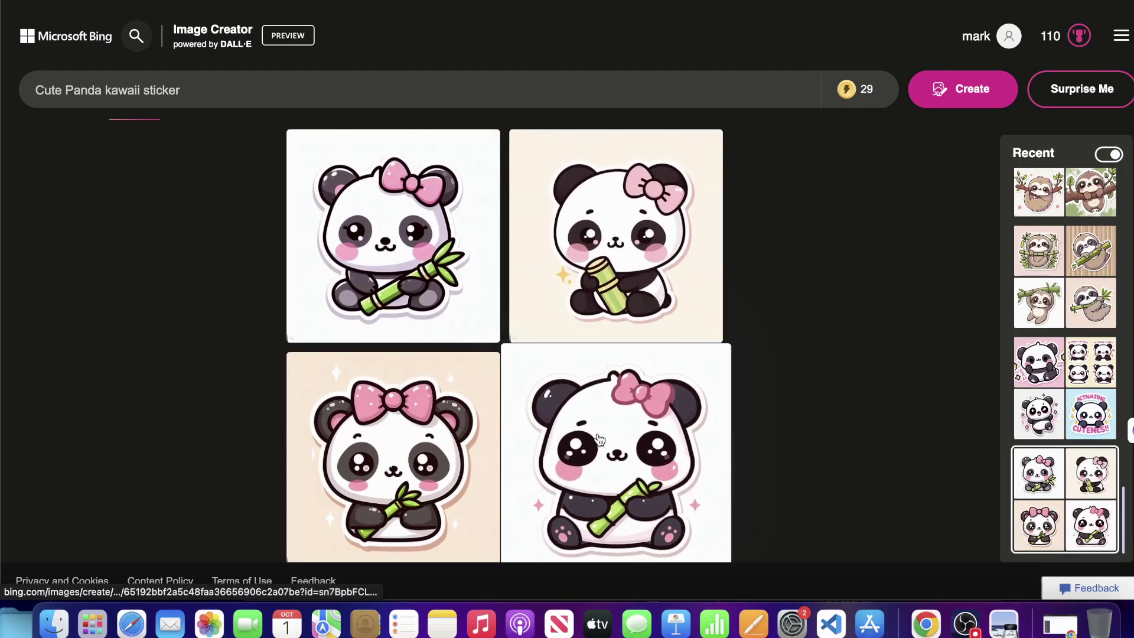
{"action": "left_click", "coordinate": [600, 440]}
{"action": "left_click", "coordinate": [880, 322]}
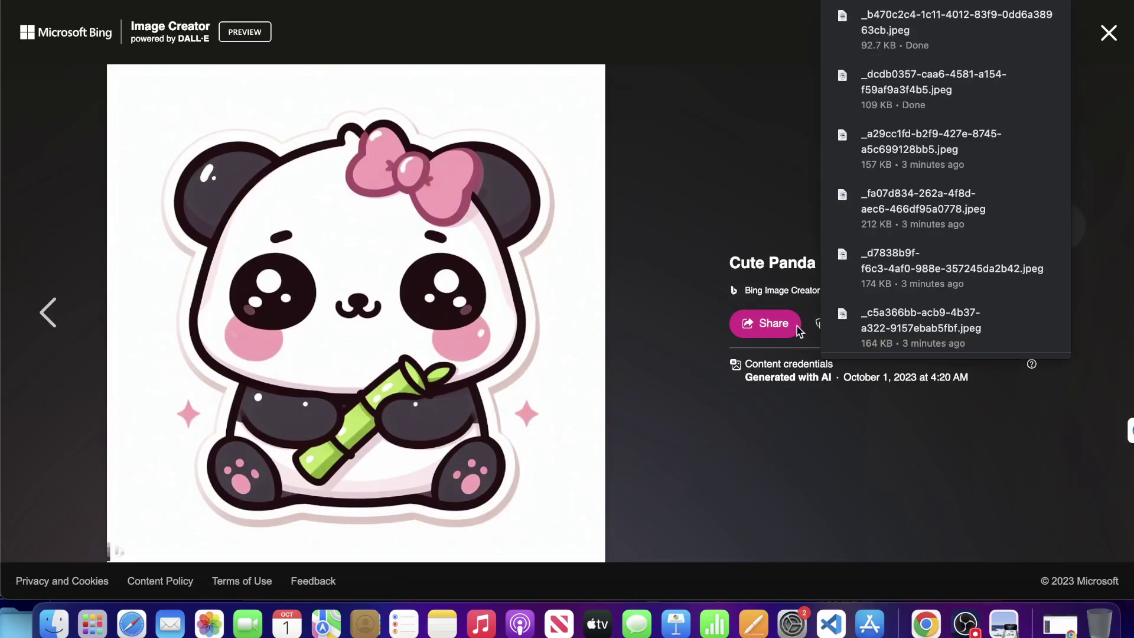
{"action": "left_click", "coordinate": [48, 312]}
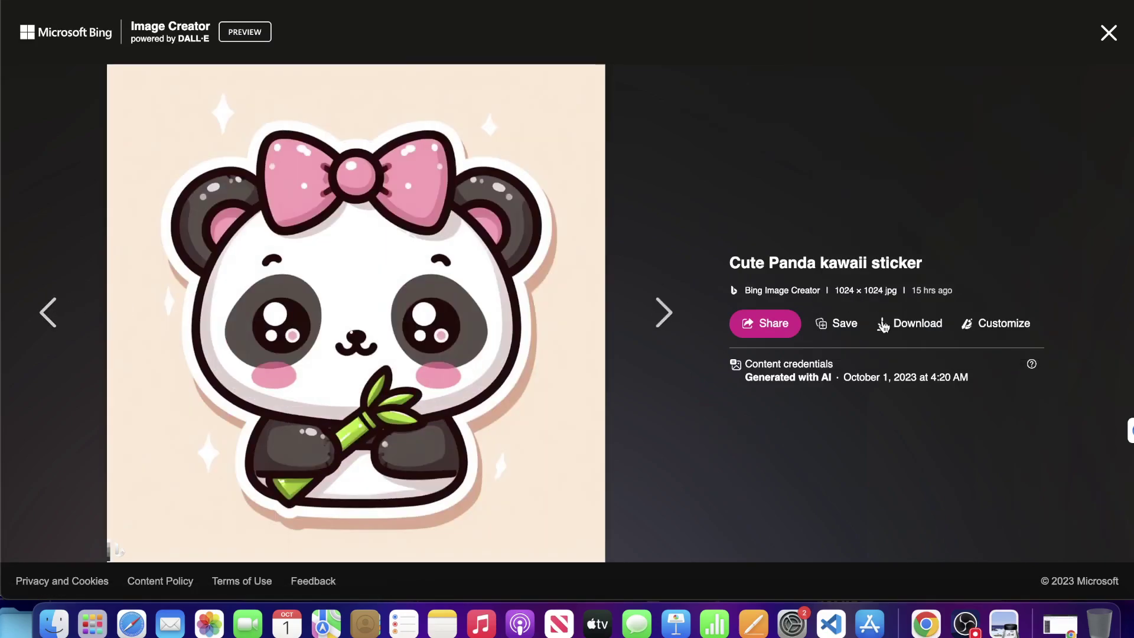
{"action": "left_click", "coordinate": [883, 326]}
{"action": "left_click", "coordinate": [48, 312]}
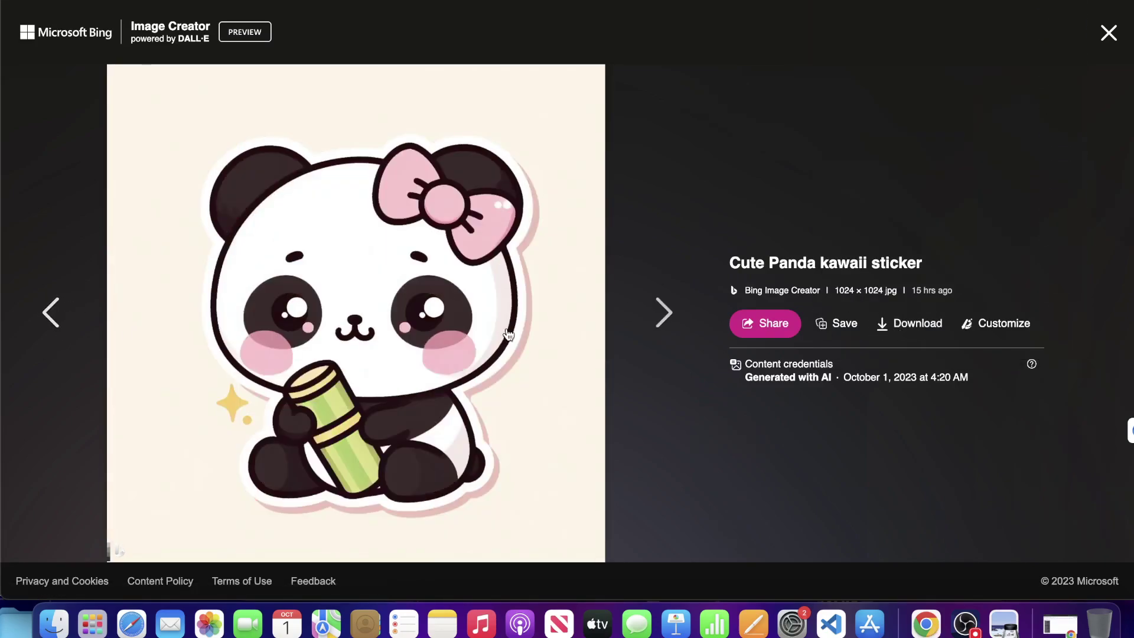
{"action": "left_click", "coordinate": [909, 337]}
{"action": "left_click", "coordinate": [37, 320]}
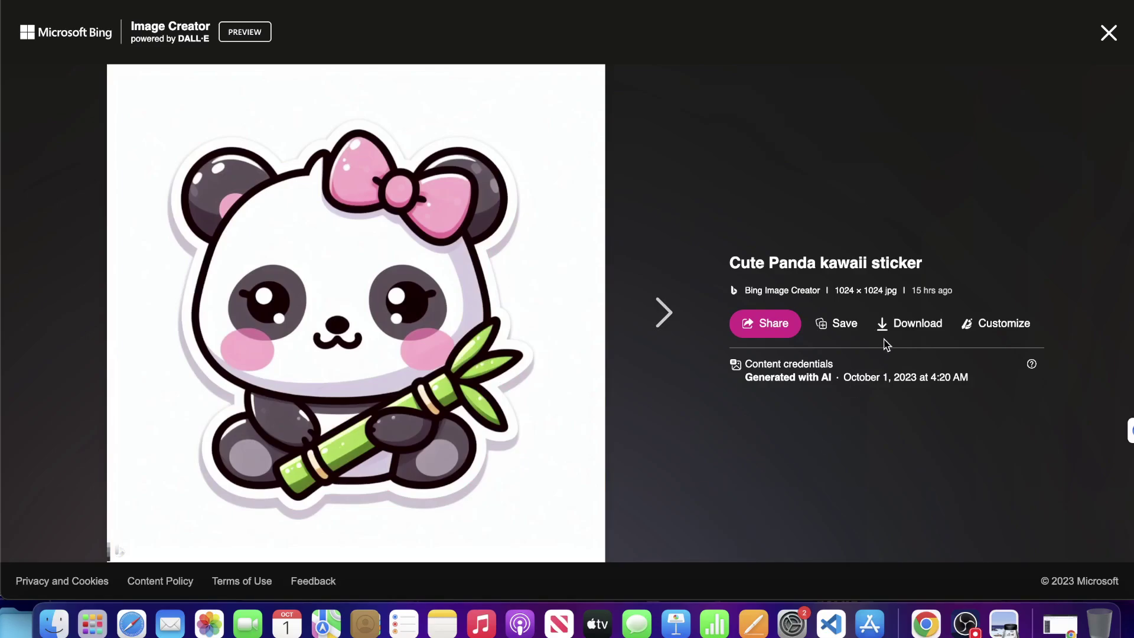
{"action": "left_click", "coordinate": [884, 335]}
Step: Visit the Fantasy Labz website in a new tab, look over its print on demand graphics page and close the tab
{"action": "key", "text": "super+t"}
{"action": "type", "text": "fanta"}
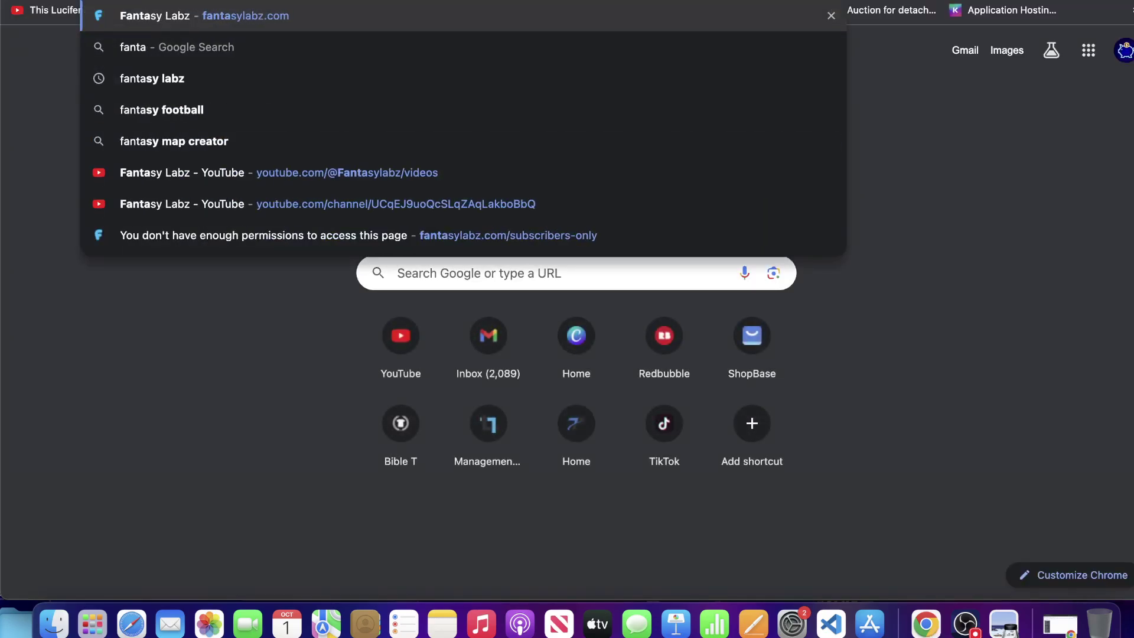
{"action": "key", "text": "Return"}
{"action": "scroll", "coordinate": [260, 132], "scroll_direction": "down", "scroll_amount": 10}
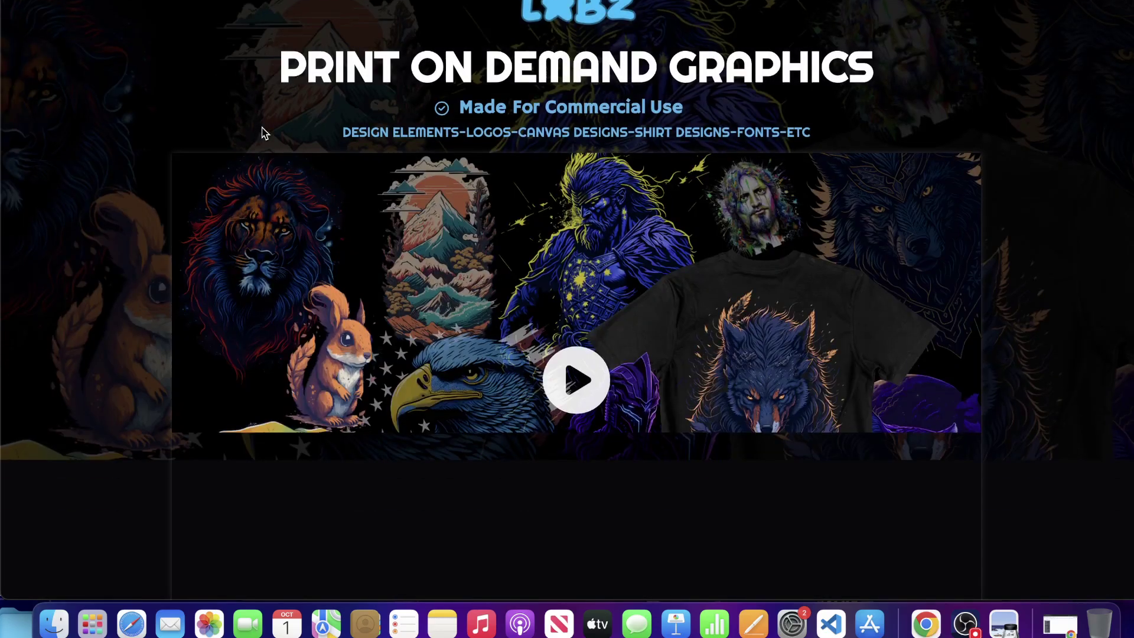
{"action": "scroll", "coordinate": [260, 131], "scroll_direction": "up", "scroll_amount": 10}
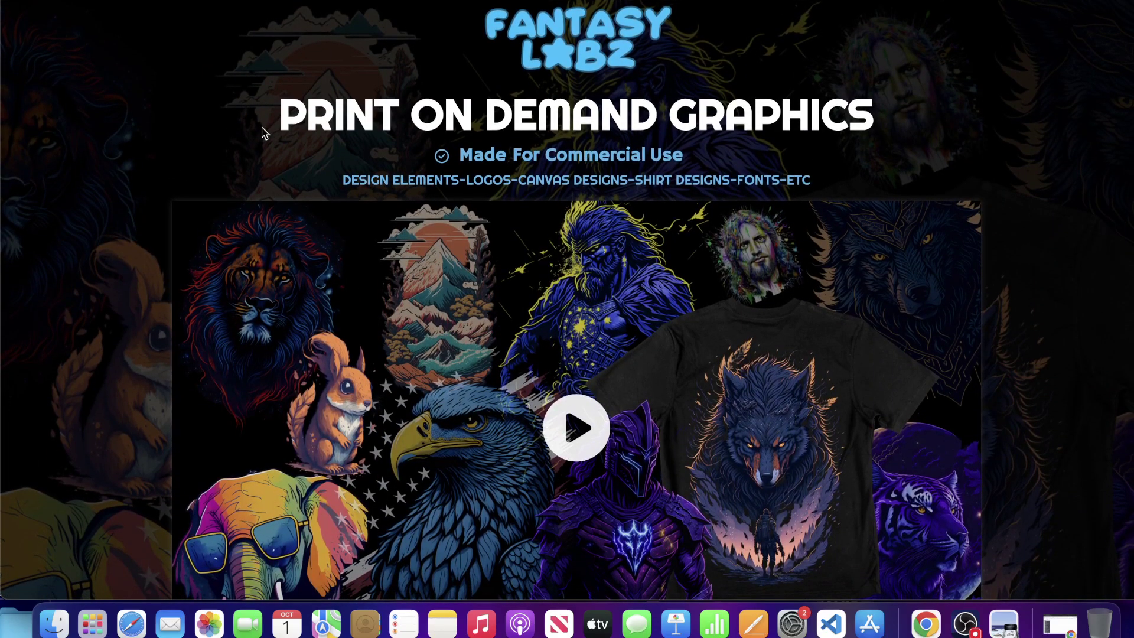
{"action": "key", "text": "super+w"}
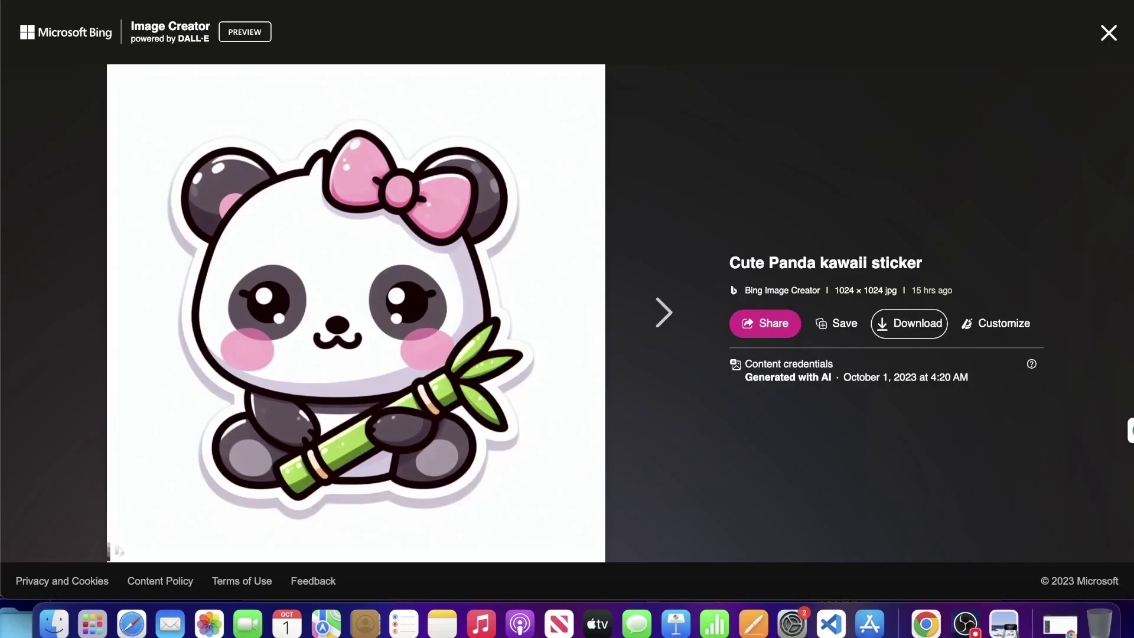
Step: Close the enlarged panda and reopen the "design of a cute kawaii camel" set from the recent creations
{"action": "left_click", "coordinate": [1106, 35]}
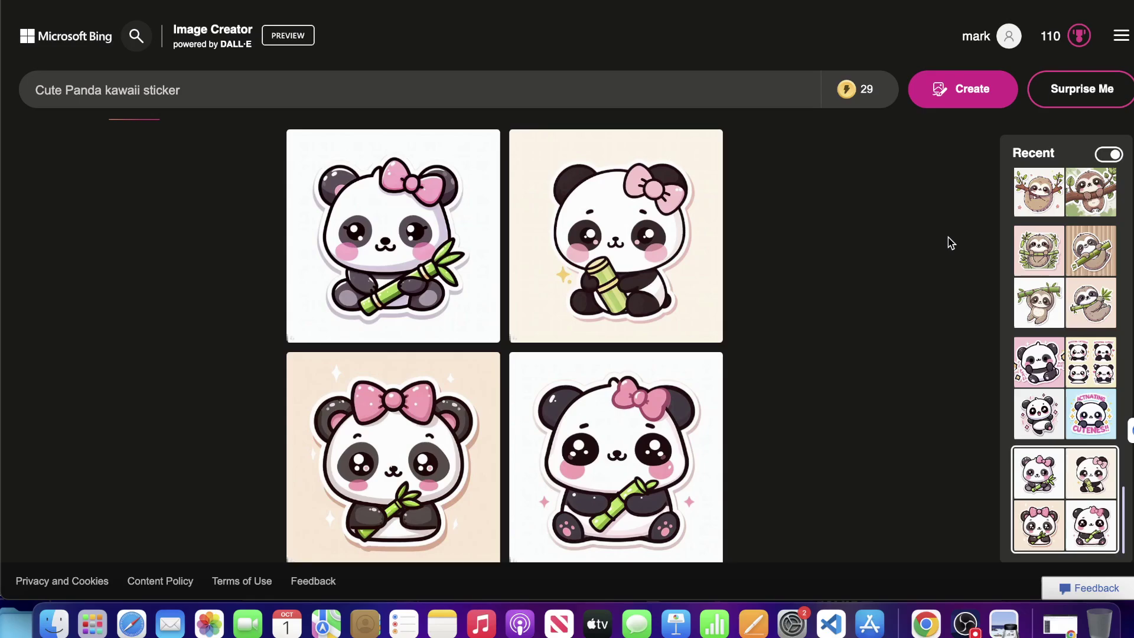
{"action": "scroll", "coordinate": [975, 348], "scroll_direction": "down", "scroll_amount": 1}
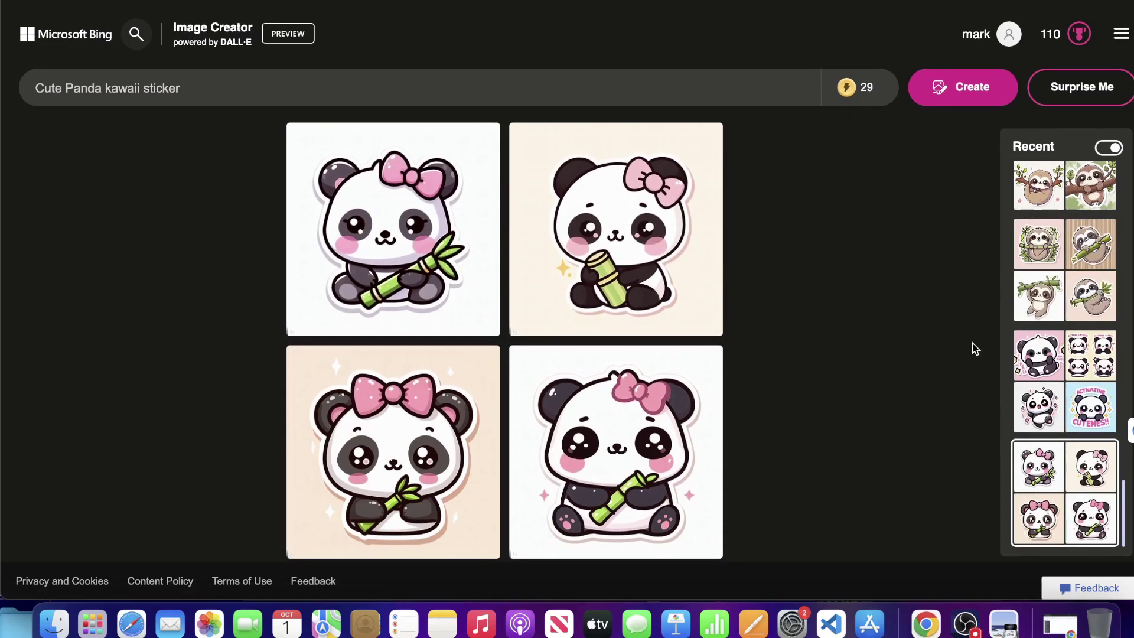
{"action": "scroll", "coordinate": [1127, 326], "scroll_direction": "up", "scroll_amount": 15}
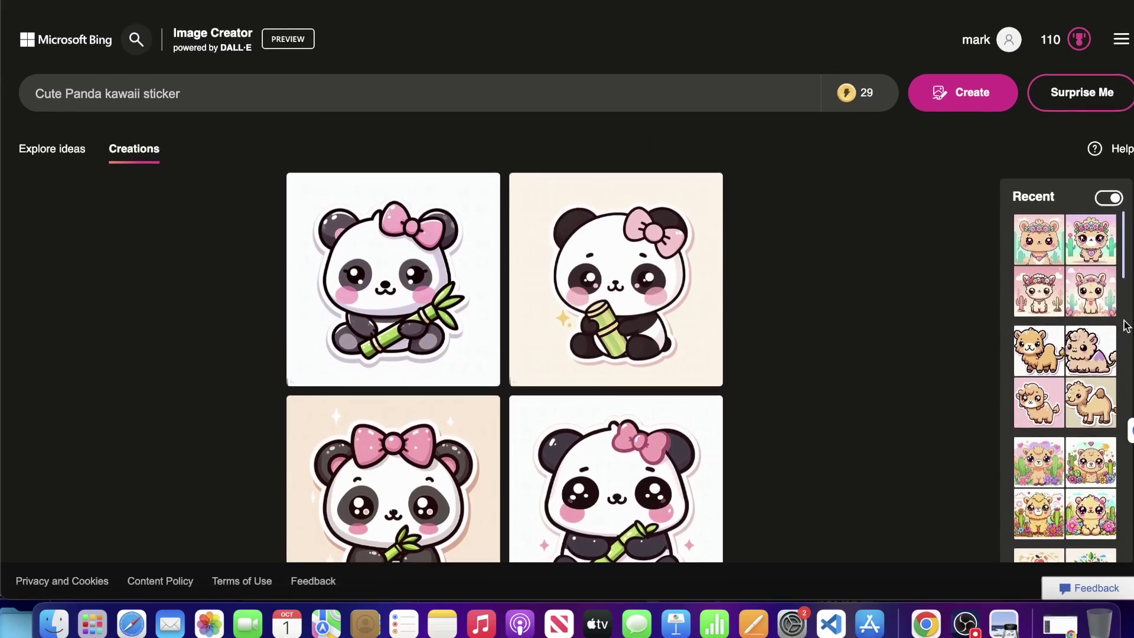
{"action": "left_click", "coordinate": [1040, 249]}
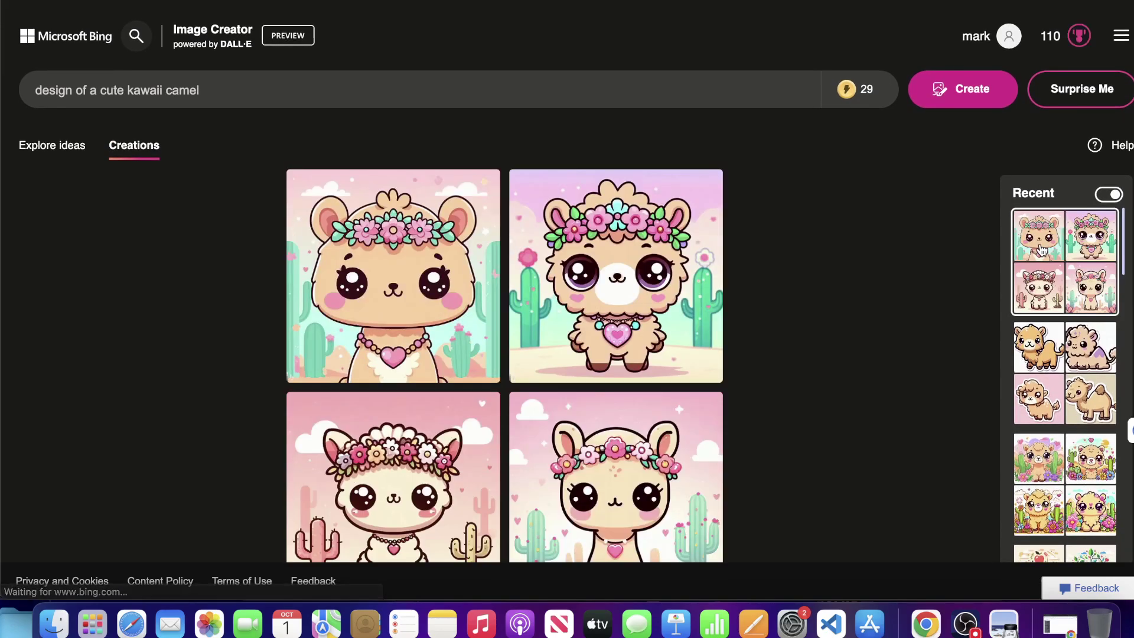
{"action": "scroll", "coordinate": [751, 417], "scroll_direction": "down", "scroll_amount": 3}
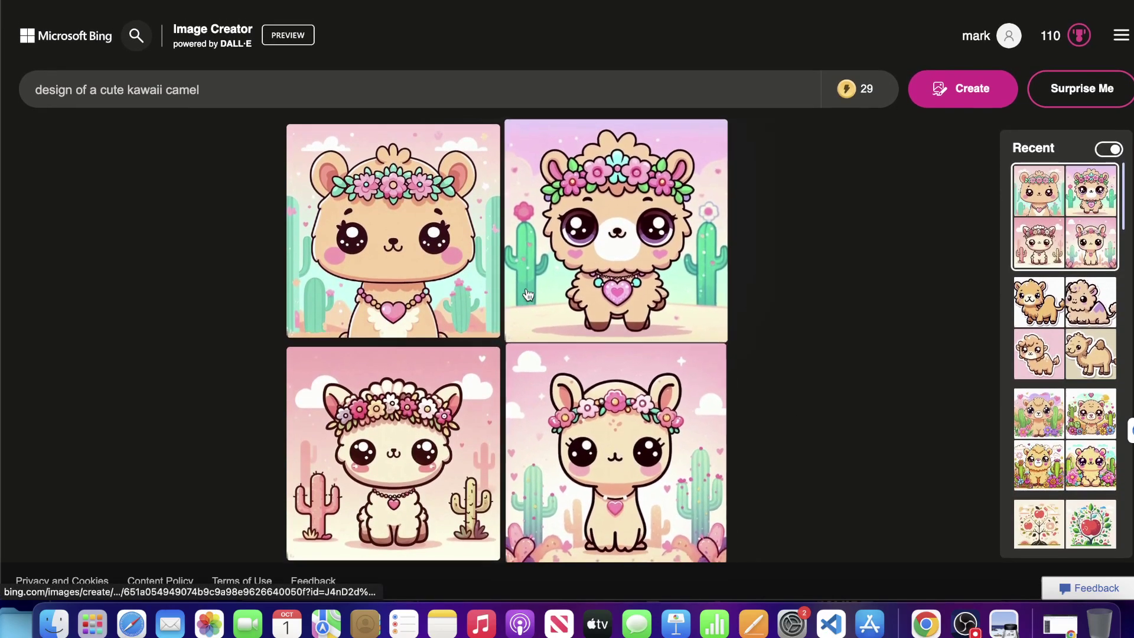
Step: View the four flower-crowned camels enlarged one after another and return to the set
{"action": "left_click", "coordinate": [613, 433]}
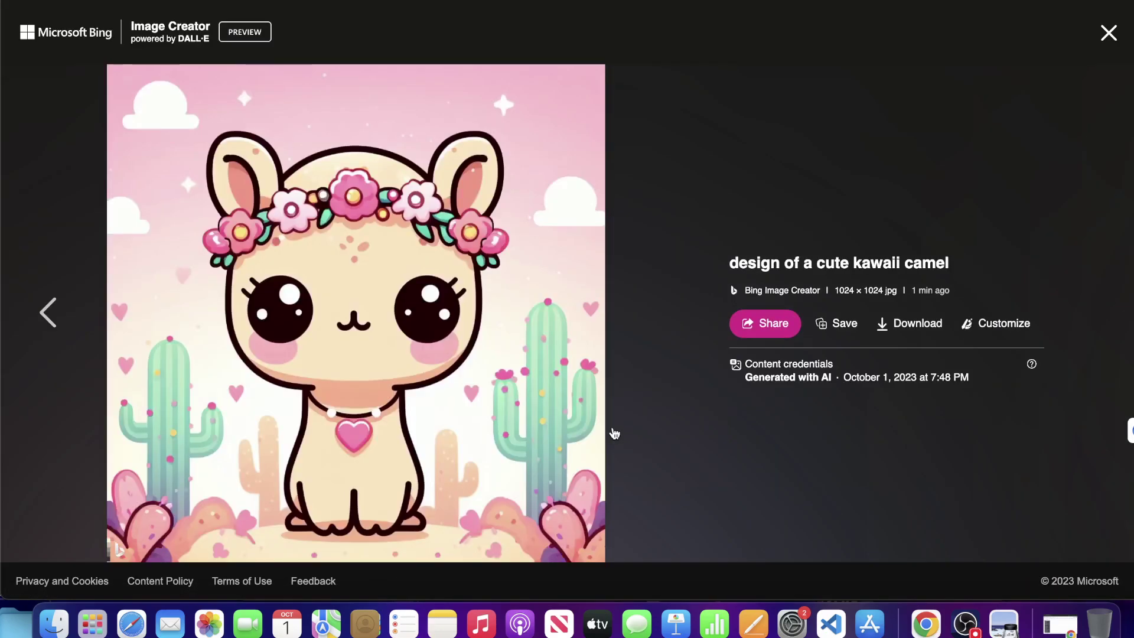
{"action": "left_click", "coordinate": [60, 328]}
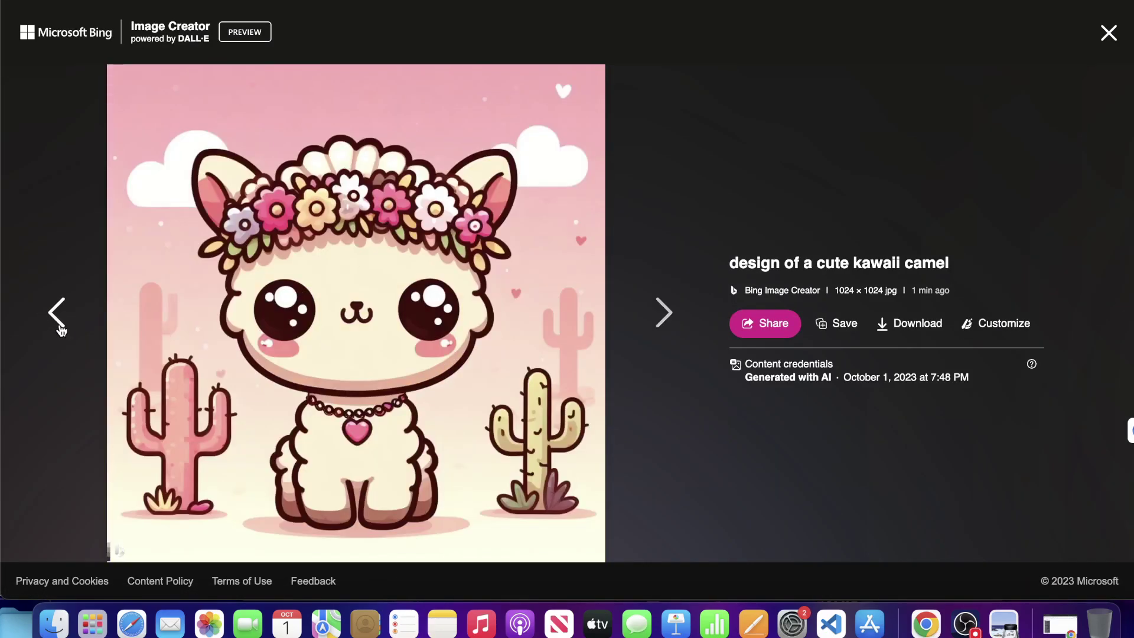
{"action": "left_click", "coordinate": [60, 328]}
{"action": "left_click", "coordinate": [60, 328]}
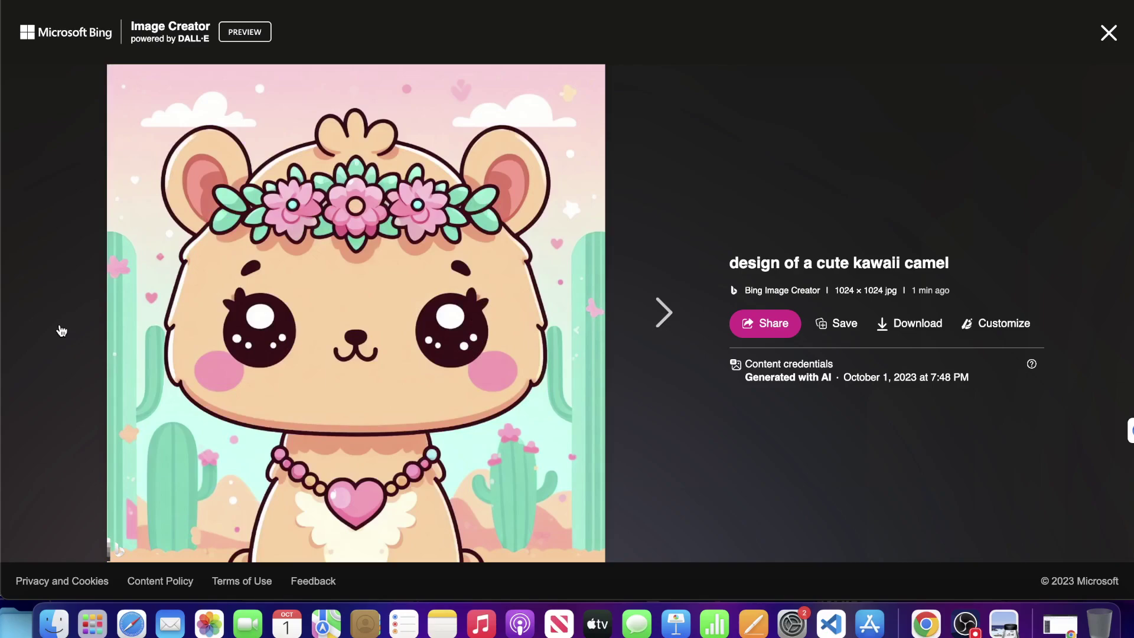
{"action": "left_click", "coordinate": [664, 312]}
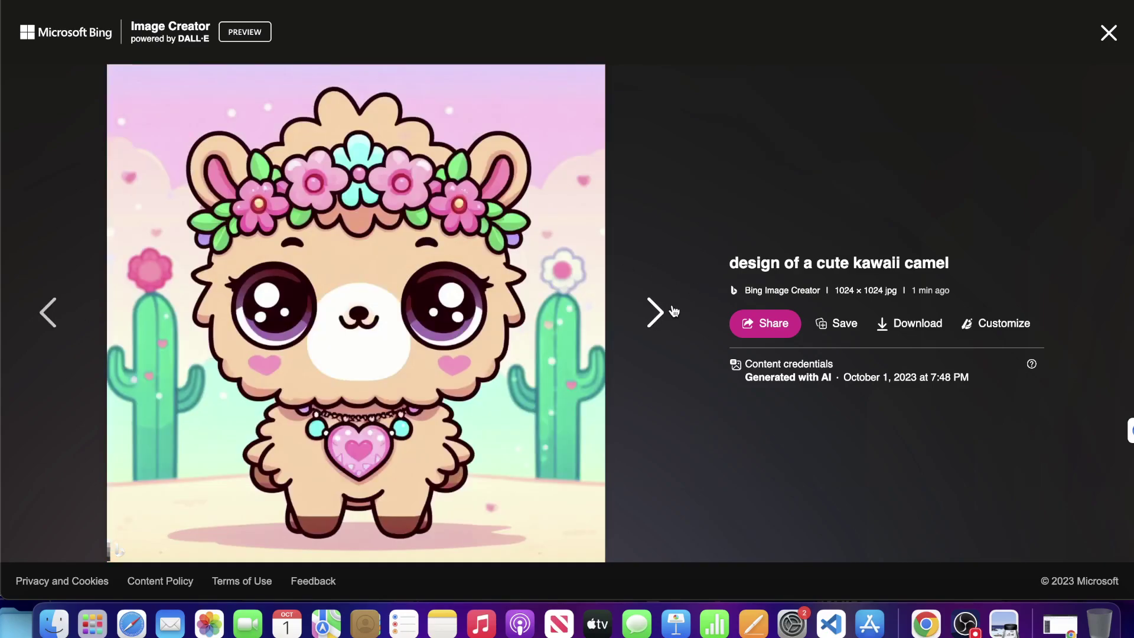
{"action": "left_click", "coordinate": [664, 313]}
{"action": "left_click", "coordinate": [664, 312]}
{"action": "left_click", "coordinate": [674, 311]}
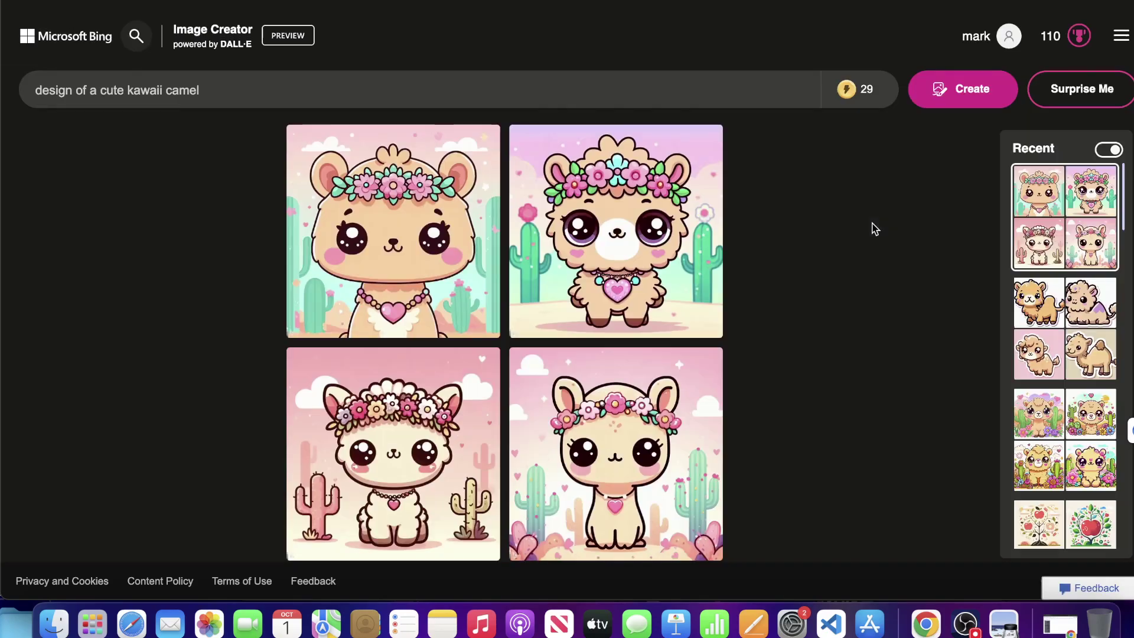
Step: Download all four flower-crowned camel images from their enlarged views and close the enlarged view
{"action": "left_click", "coordinate": [364, 264]}
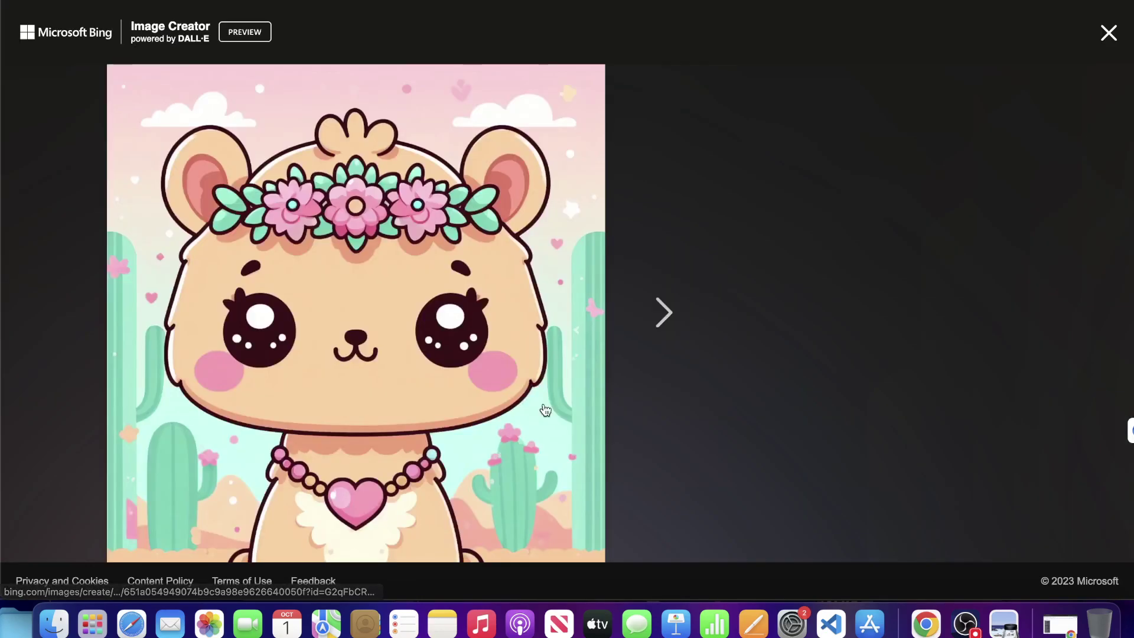
{"action": "left_click", "coordinate": [909, 323]}
{"action": "left_click", "coordinate": [651, 305]}
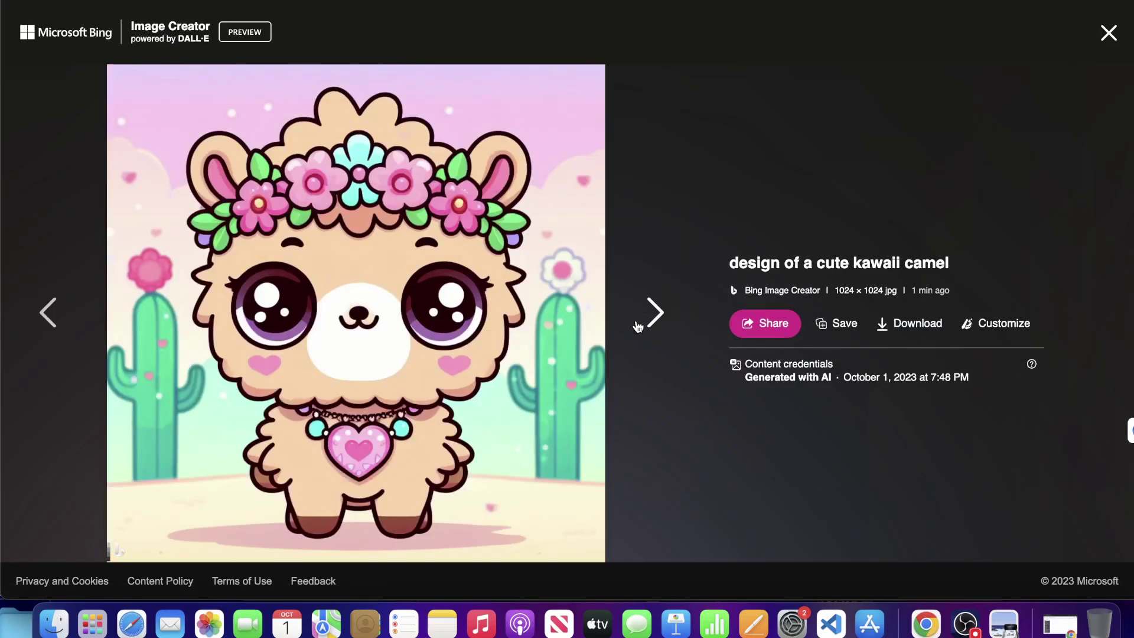
{"action": "left_click", "coordinate": [910, 323]}
{"action": "left_click", "coordinate": [661, 312]}
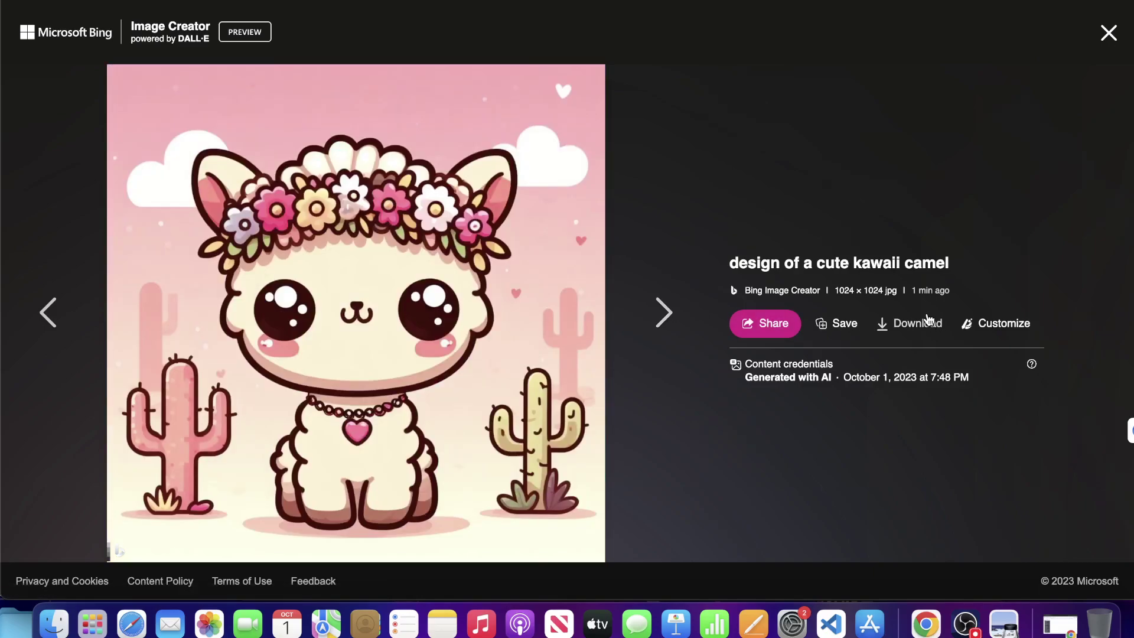
{"action": "left_click", "coordinate": [921, 323]}
{"action": "left_click", "coordinate": [656, 312]}
{"action": "left_click", "coordinate": [902, 329]}
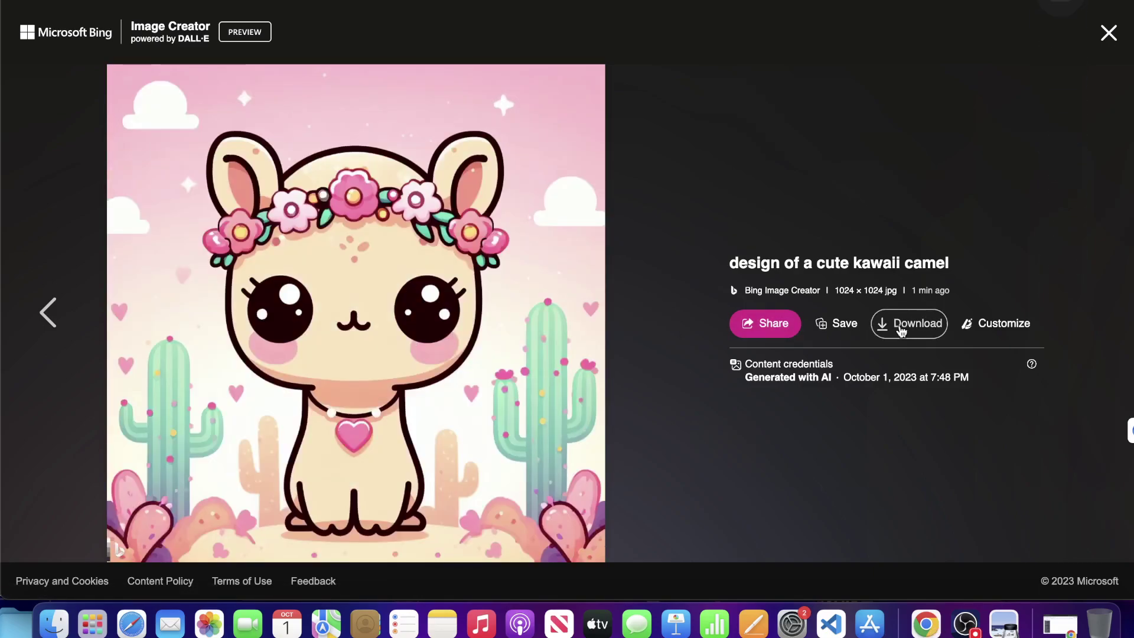
{"action": "left_click", "coordinate": [1100, 33]}
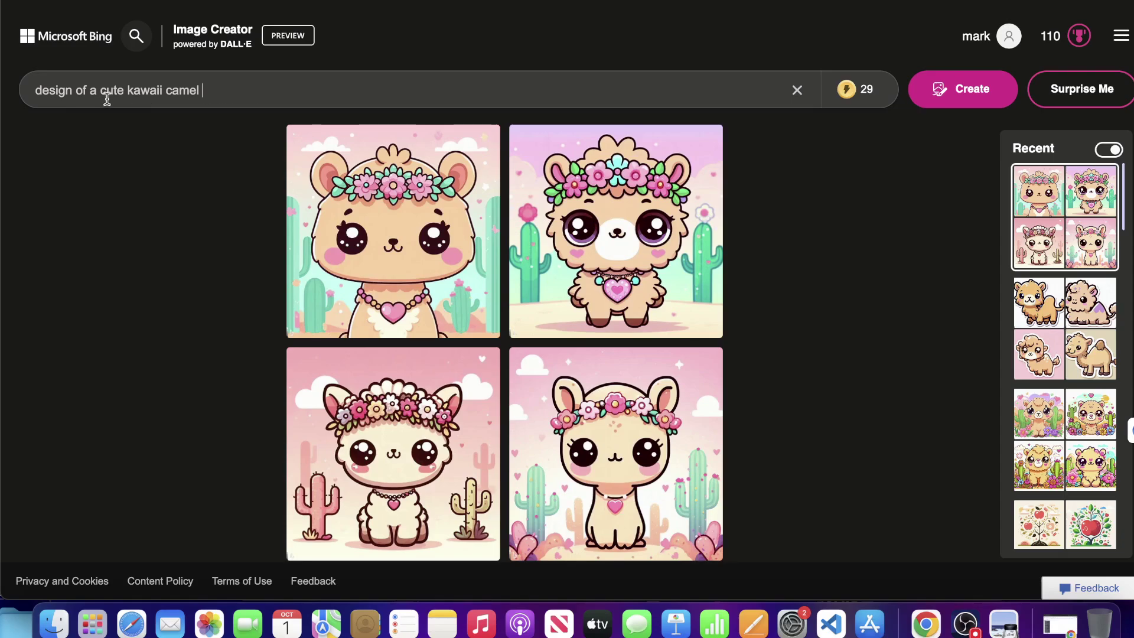
Step: Shorten the prompt to "design of a cute camel" and generate a new set of images
{"action": "double_click", "coordinate": [146, 90]}
{"action": "key", "text": "BackSpace"}
{"action": "key", "text": "BackSpace"}
{"action": "key", "text": "BackSpace"}
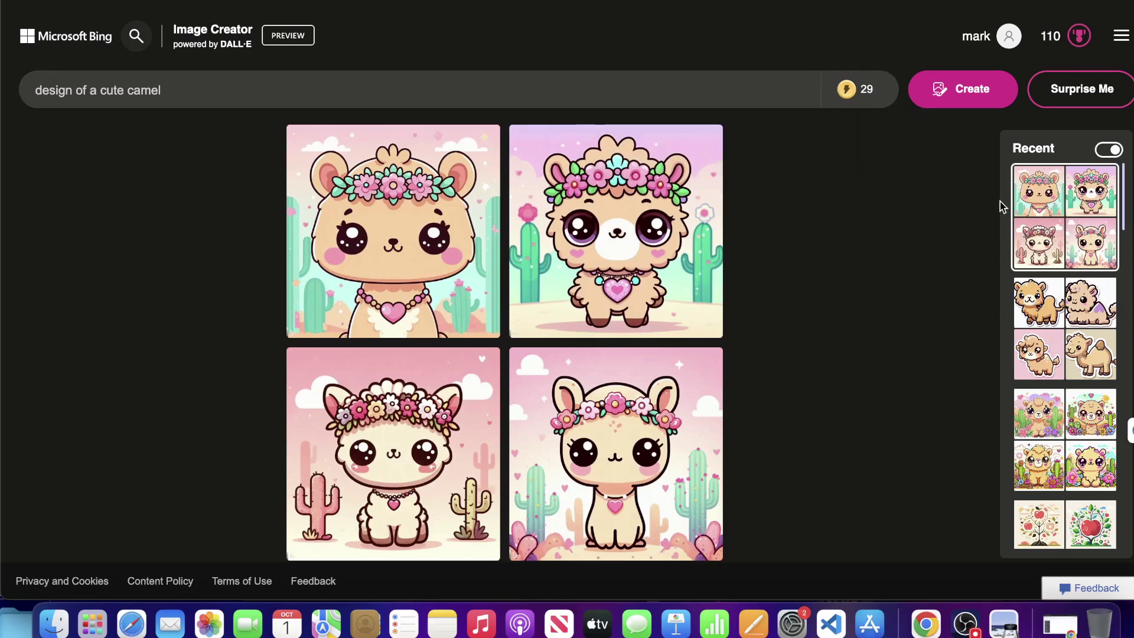
{"action": "scroll", "coordinate": [1054, 303], "scroll_direction": "down", "scroll_amount": 2}
{"action": "scroll", "coordinate": [1053, 302], "scroll_direction": "down", "scroll_amount": 5}
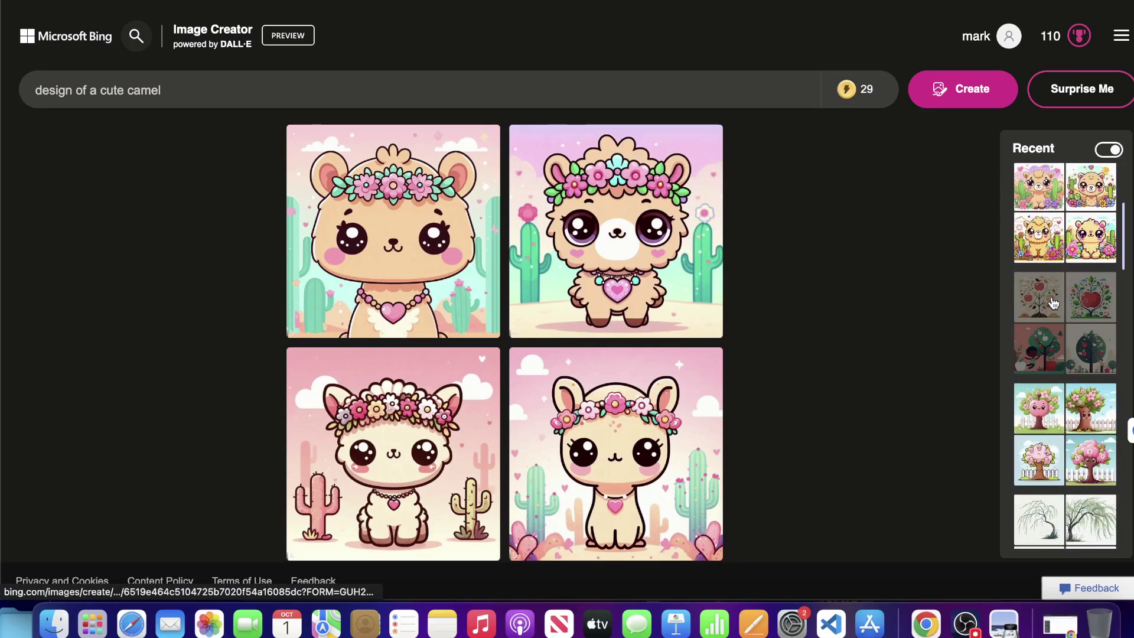
{"action": "scroll", "coordinate": [1053, 303], "scroll_direction": "up", "scroll_amount": 7}
{"action": "left_click", "coordinate": [975, 89]}
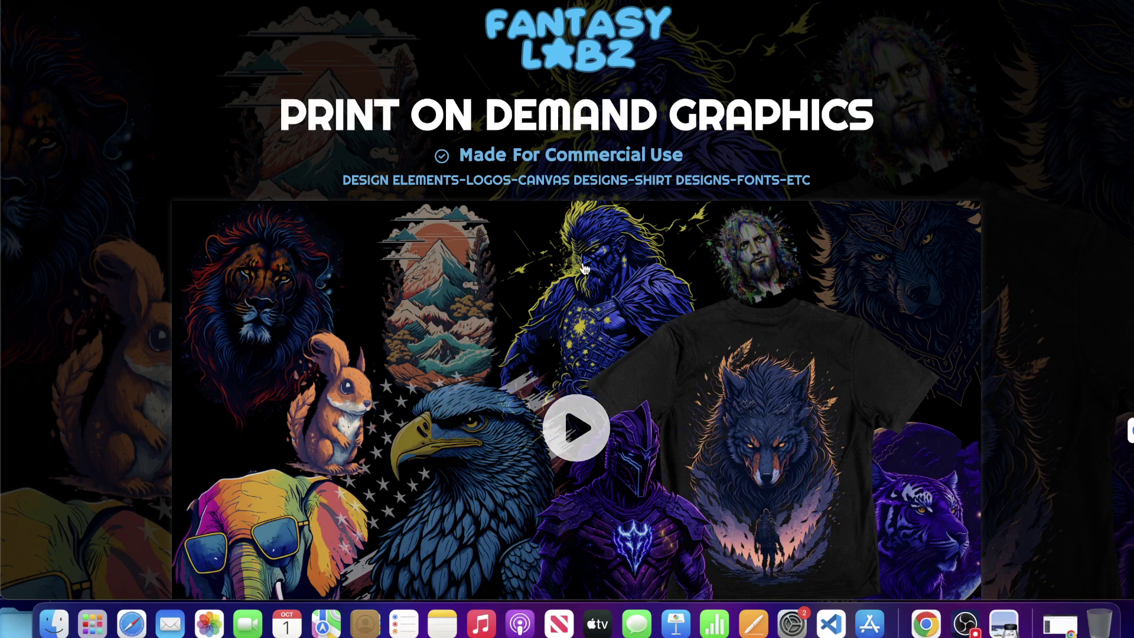
Step: Look over the Fantasy Labz page, search Google for "vexels" and browse the Vexels homepage
{"action": "scroll", "coordinate": [361, 172], "scroll_direction": "down", "scroll_amount": 2}
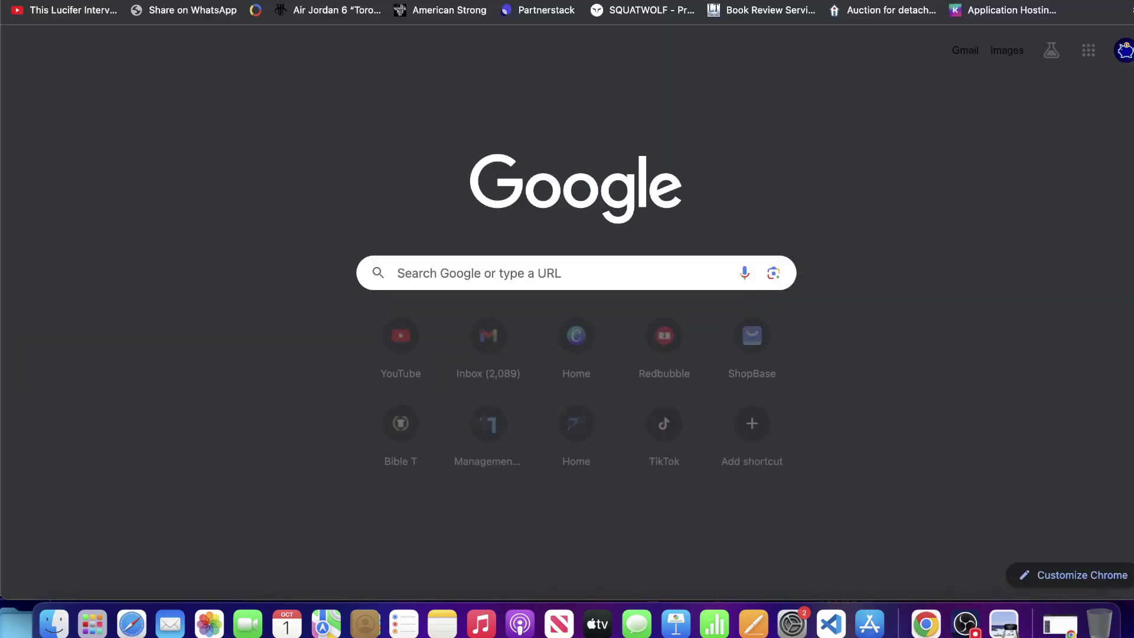
{"action": "type", "text": "vexels"}
{"action": "key", "text": "Return"}
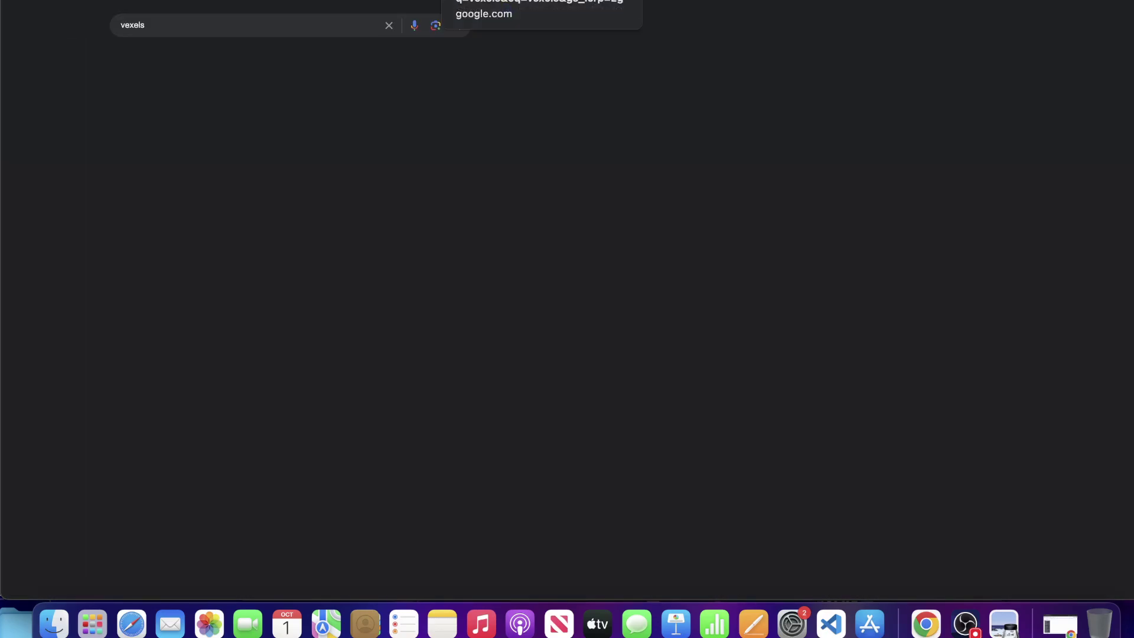
{"action": "left_click", "coordinate": [185, 141]}
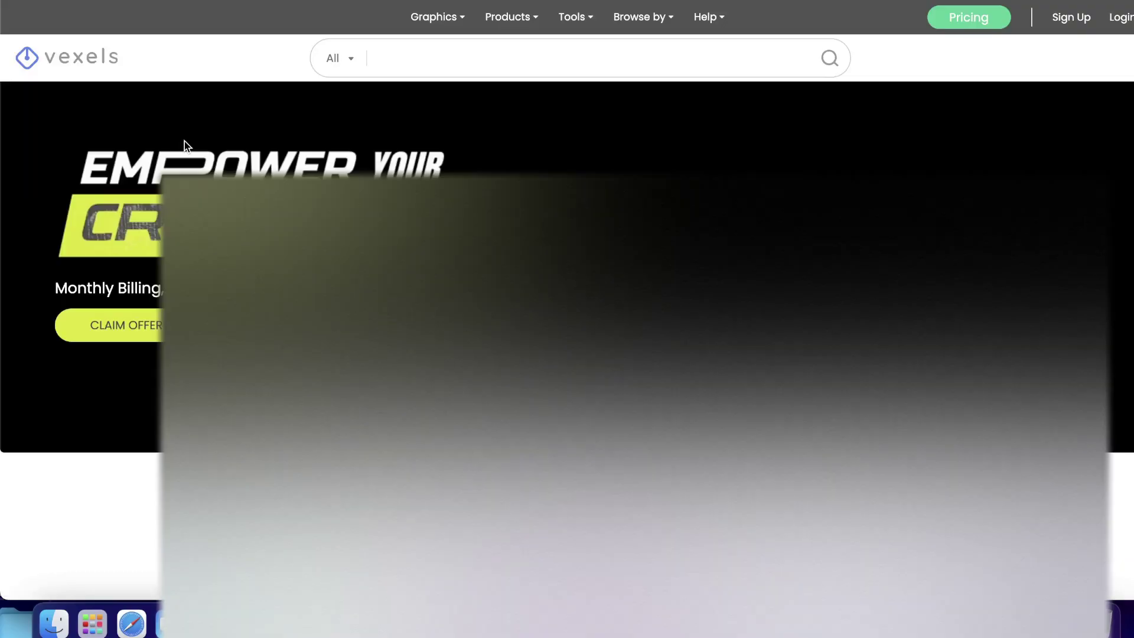
{"action": "scroll", "coordinate": [185, 141], "scroll_direction": "down", "scroll_amount": 2}
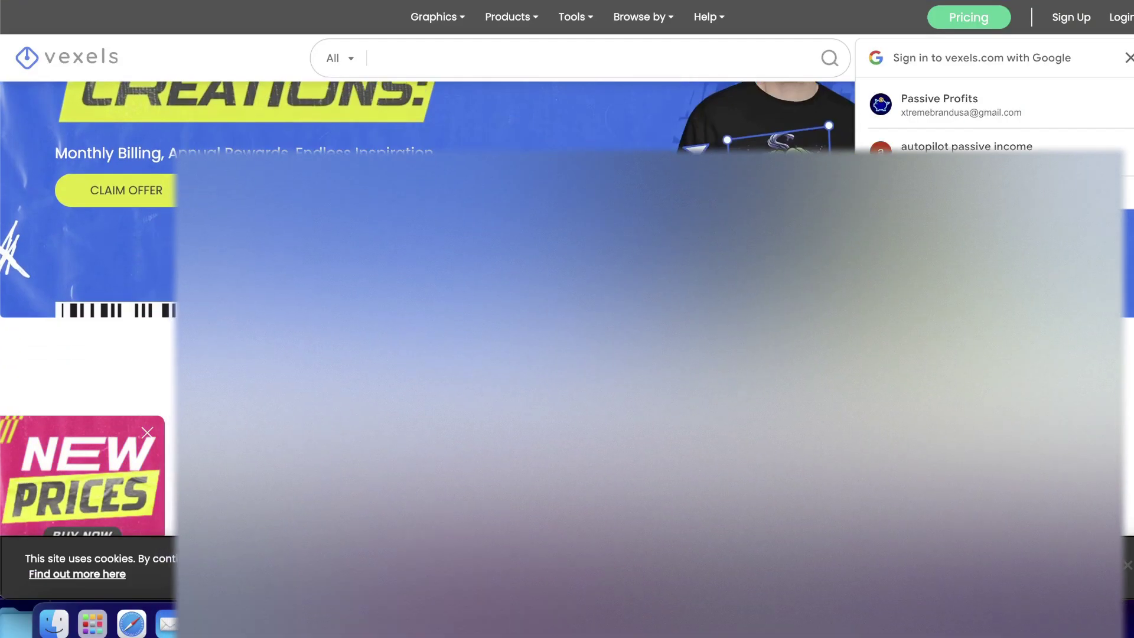
{"action": "scroll", "coordinate": [185, 141], "scroll_direction": "down", "scroll_amount": 4}
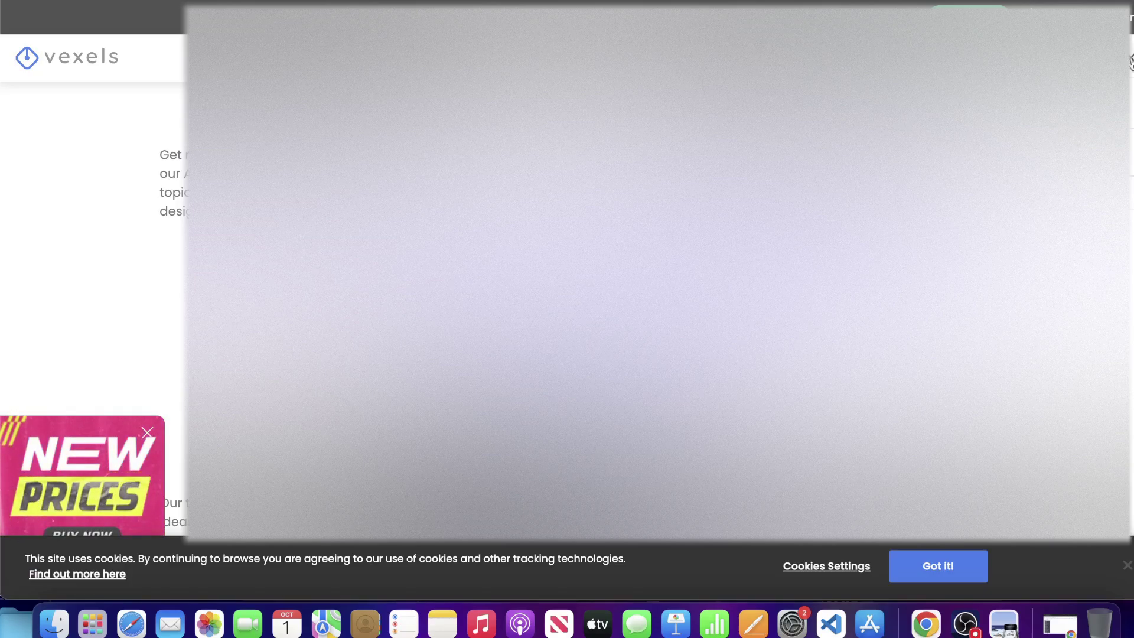
Step: Look through the Vexels homepage, its merch designs, and its tools and graphics categories
{"action": "scroll", "coordinate": [184, 141], "scroll_direction": "down", "scroll_amount": 6}
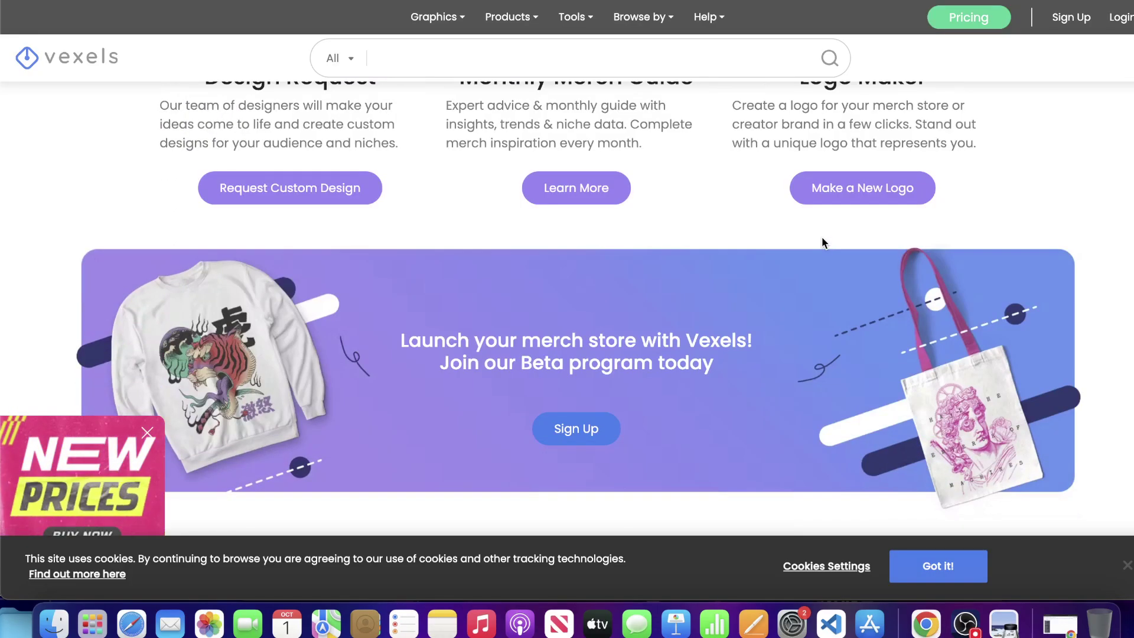
{"action": "scroll", "coordinate": [821, 236], "scroll_direction": "up", "scroll_amount": 3}
{"action": "scroll", "coordinate": [821, 236], "scroll_direction": "down", "scroll_amount": 10}
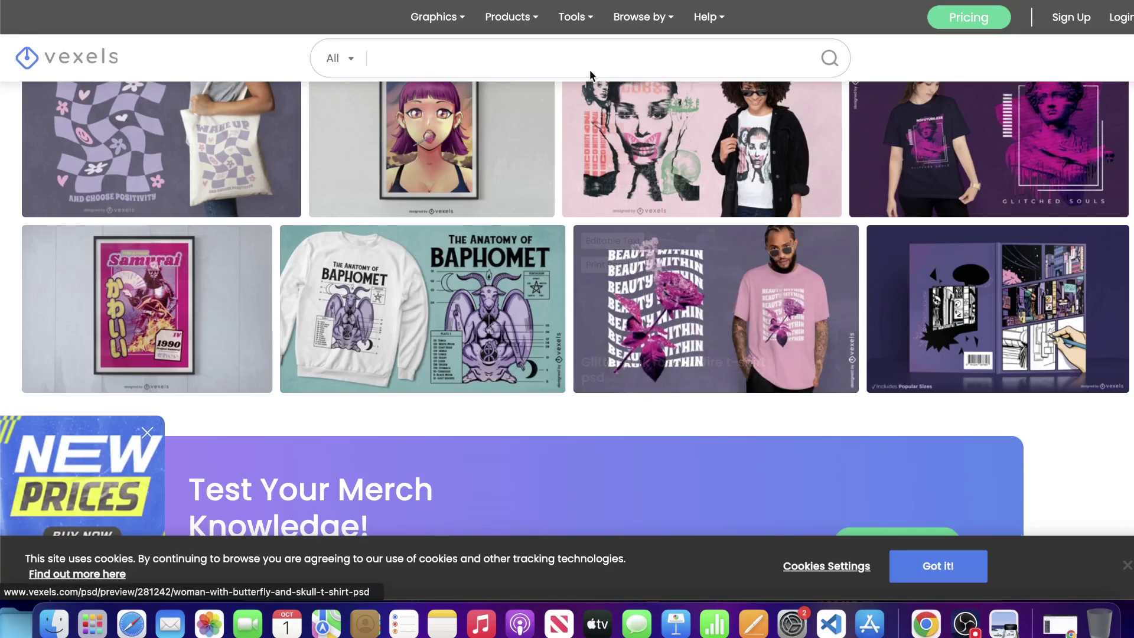
{"action": "mouse_move", "coordinate": [570, 15]}
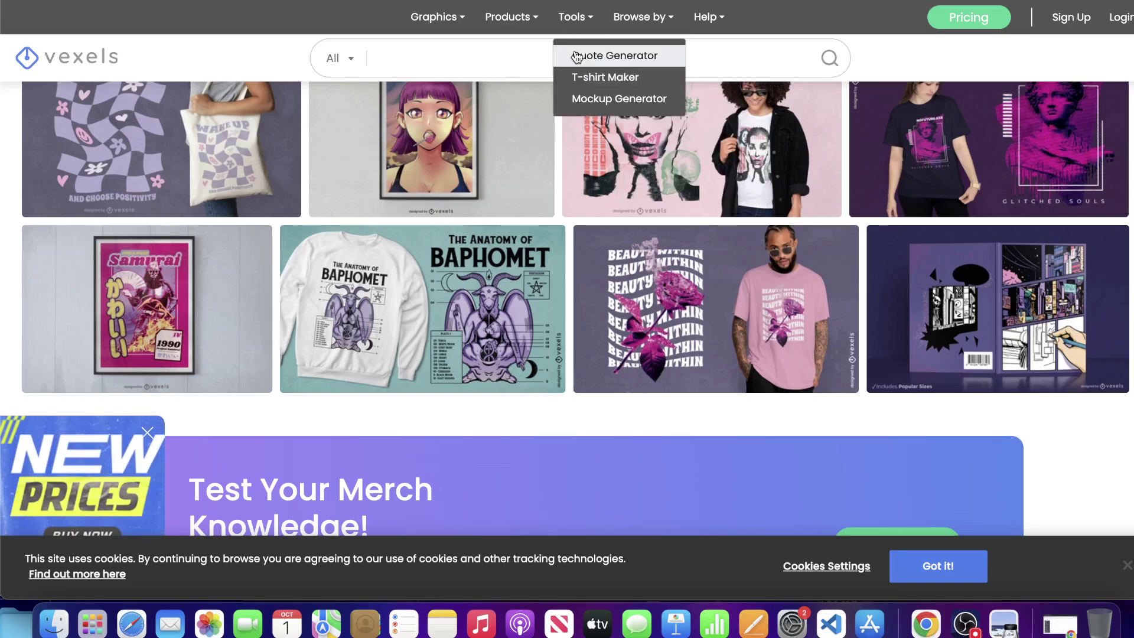
{"action": "mouse_move", "coordinate": [448, 21]}
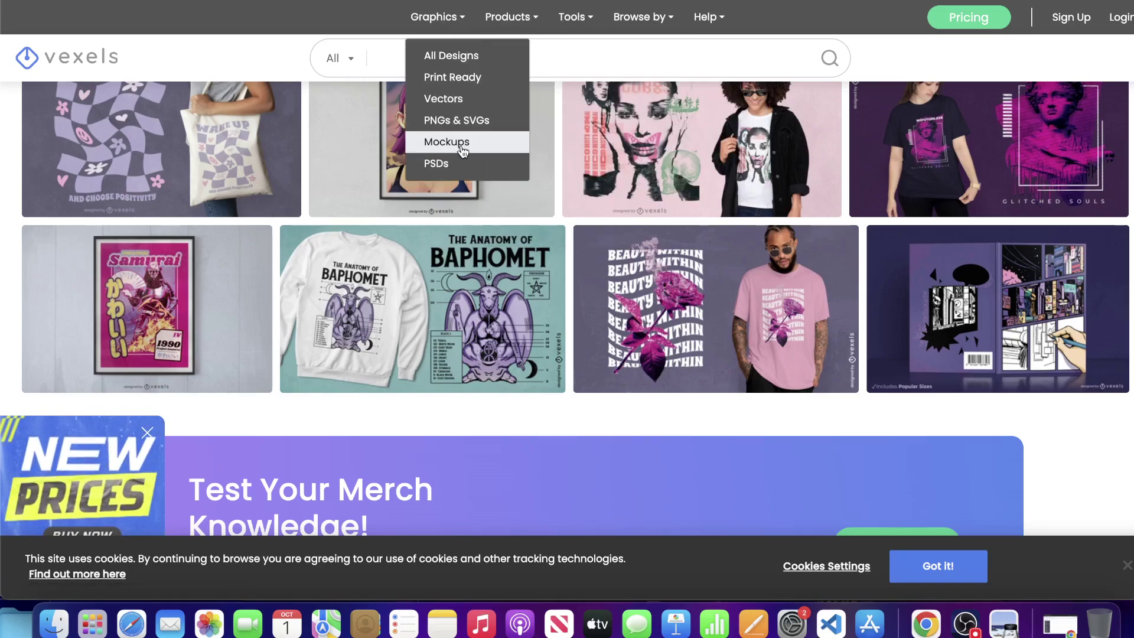
{"action": "scroll", "coordinate": [640, 221], "scroll_direction": "down", "scroll_amount": 10}
{"action": "scroll", "coordinate": [639, 221], "scroll_direction": "down", "scroll_amount": 10}
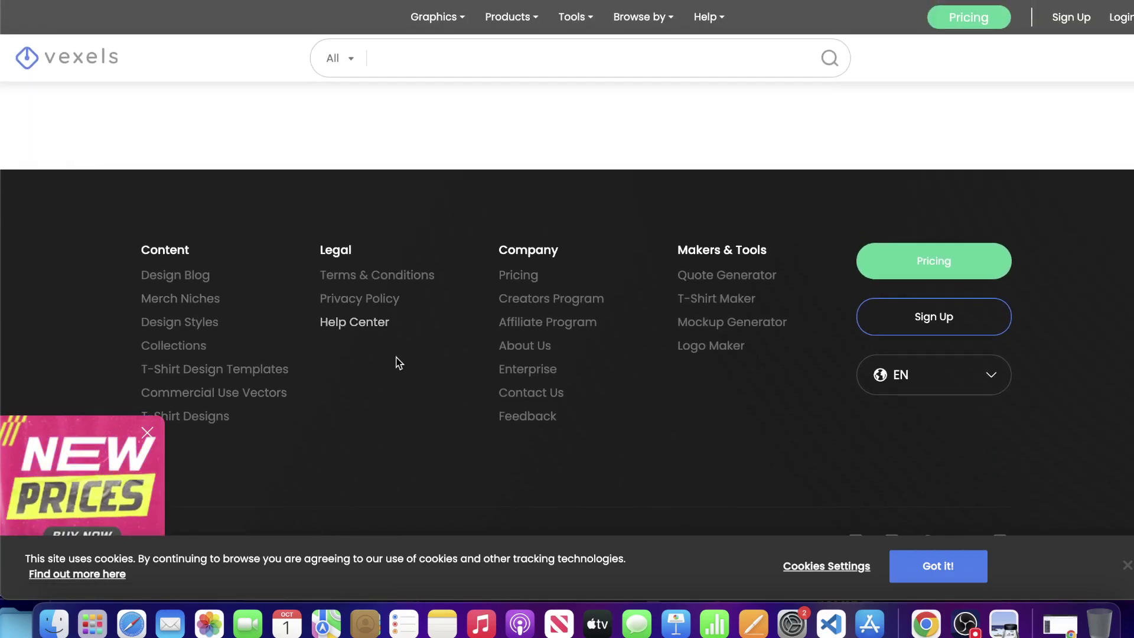
Step: Go to the Vexels pricing page and read the Merch plan's price and monthly stock download allowance
{"action": "left_click", "coordinate": [526, 275]}
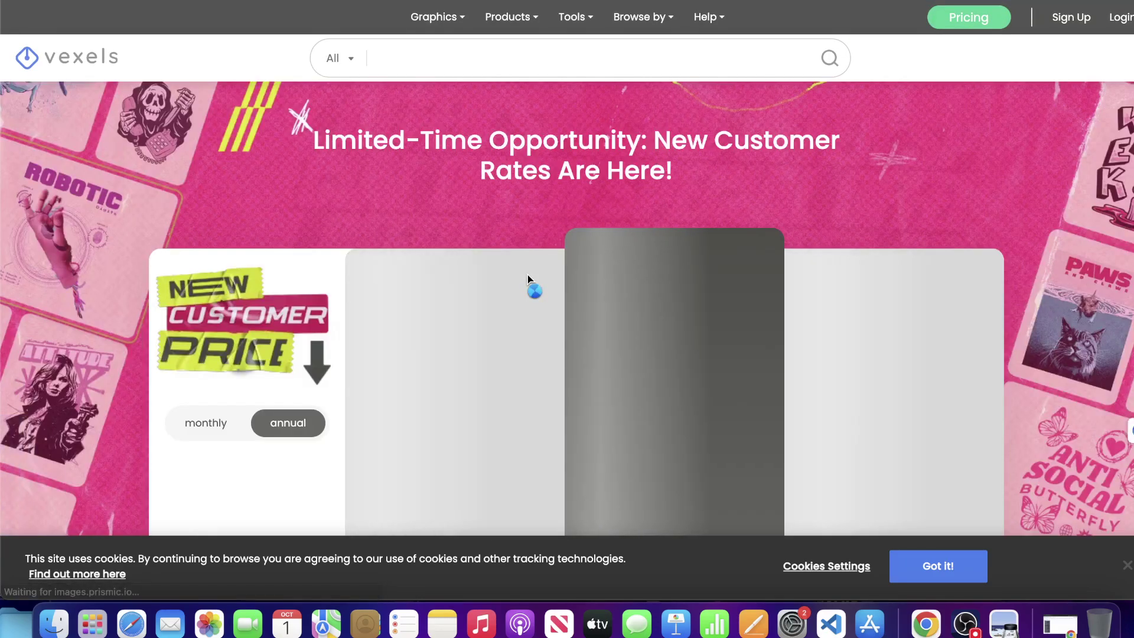
{"action": "scroll", "coordinate": [527, 278], "scroll_direction": "down", "scroll_amount": 3}
{"action": "scroll", "coordinate": [490, 161], "scroll_direction": "up", "scroll_amount": 1}
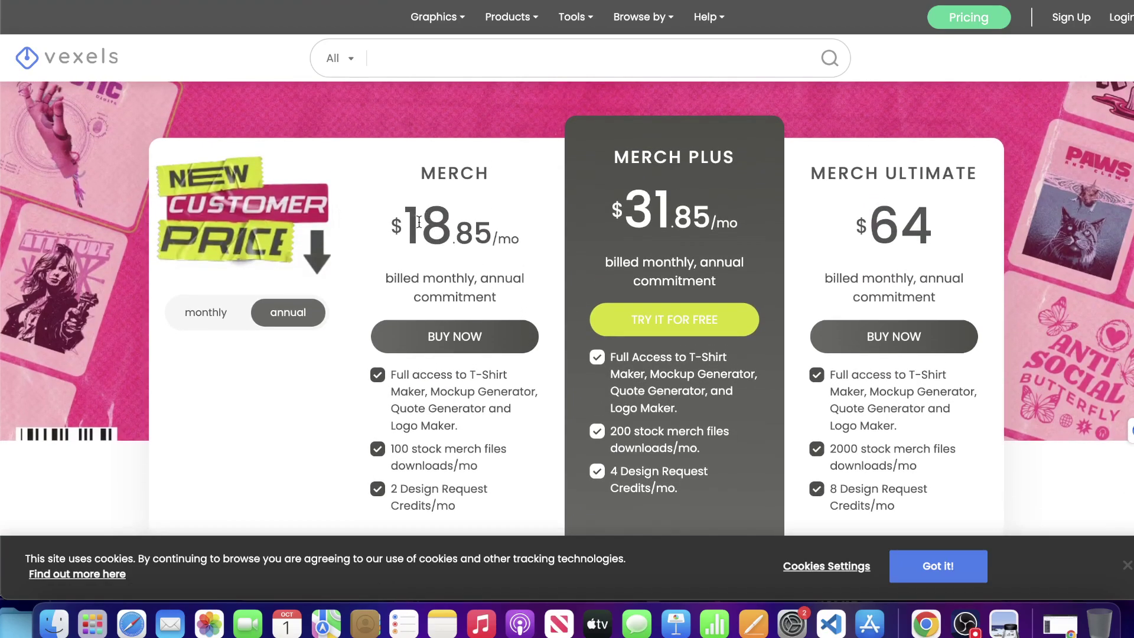
{"action": "scroll", "coordinate": [466, 358], "scroll_direction": "down", "scroll_amount": 1}
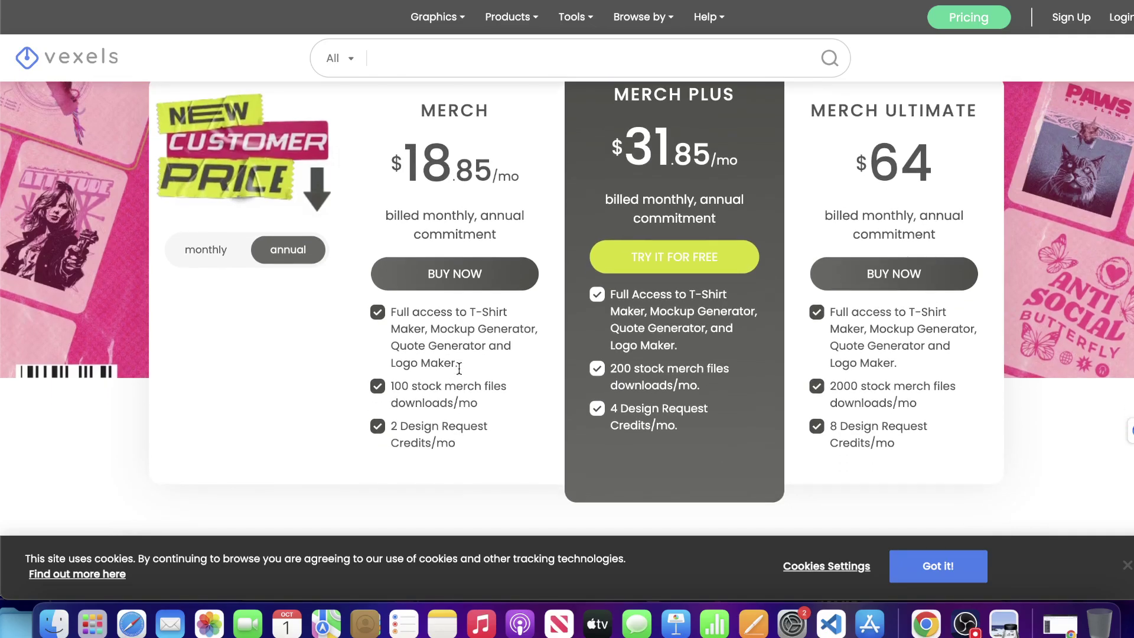
{"action": "left_click_drag", "start_coordinate": [392, 391], "coordinate": [472, 404]}
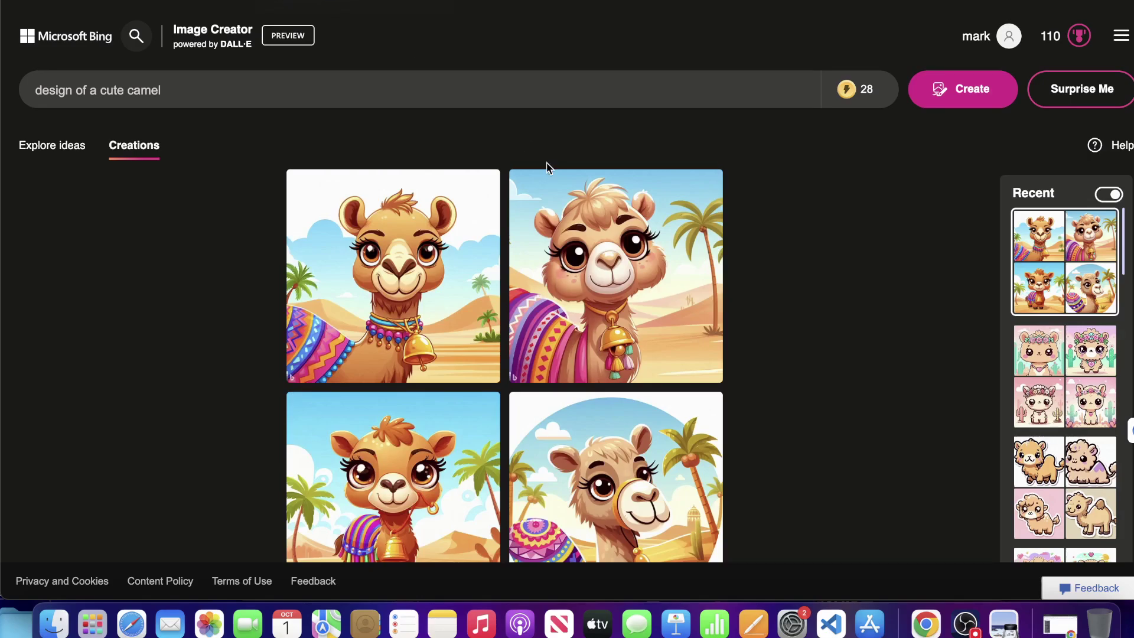
Step: Return to Bing Image Creator, download the desert camel images from their enlarged views and close the enlarged view
{"action": "scroll", "coordinate": [548, 174], "scroll_direction": "down", "scroll_amount": 2}
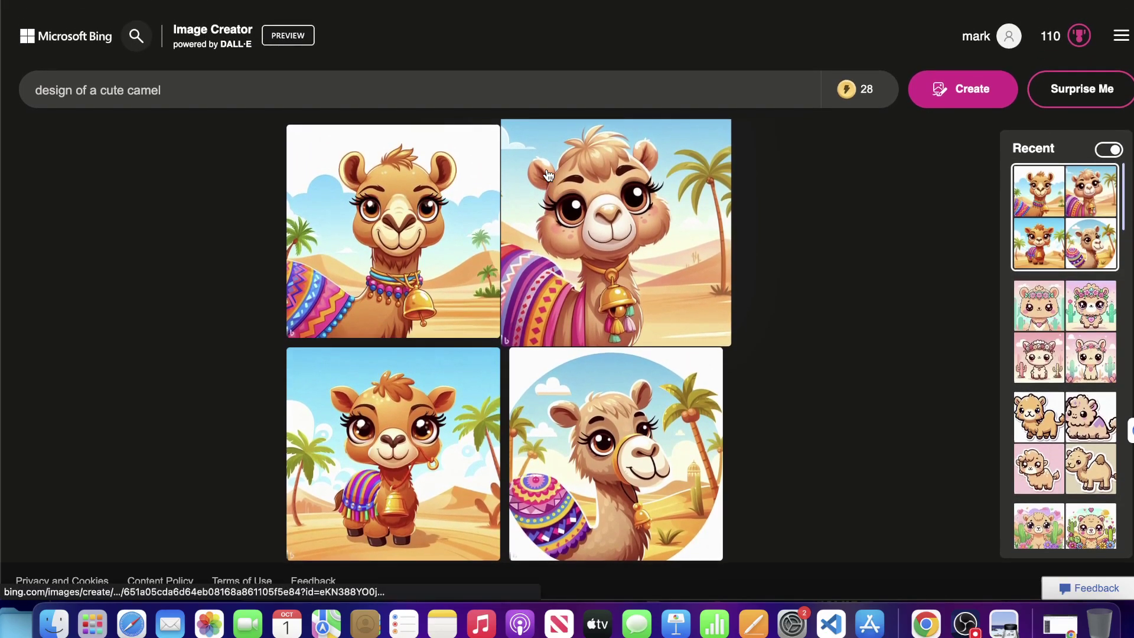
{"action": "left_click", "coordinate": [435, 187]}
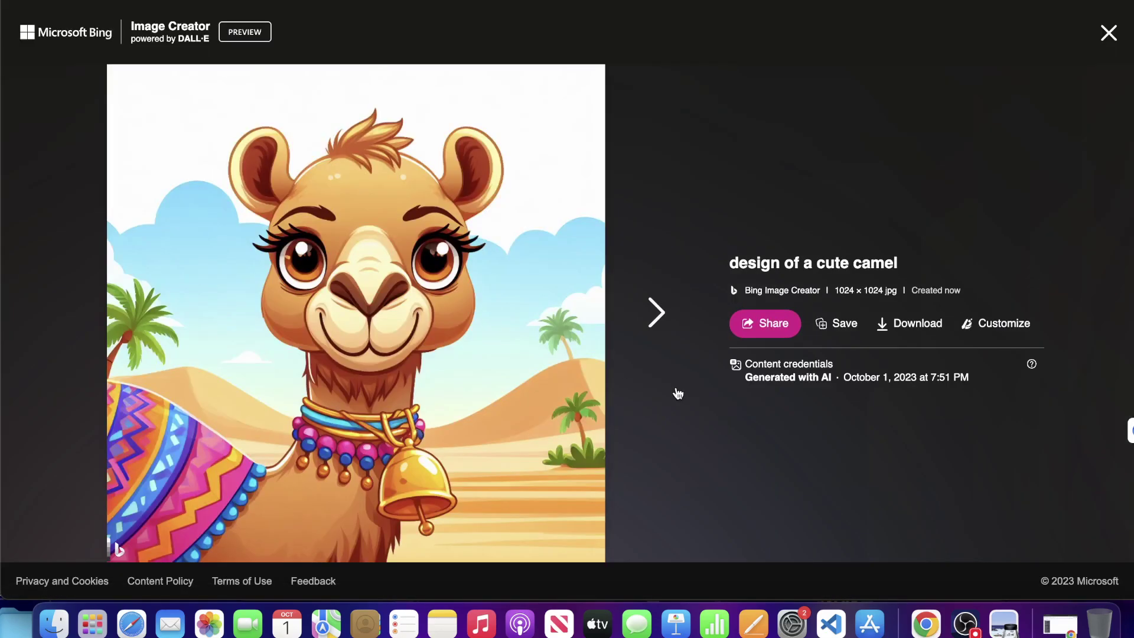
{"action": "left_click", "coordinate": [912, 323]}
{"action": "left_click", "coordinate": [669, 299]}
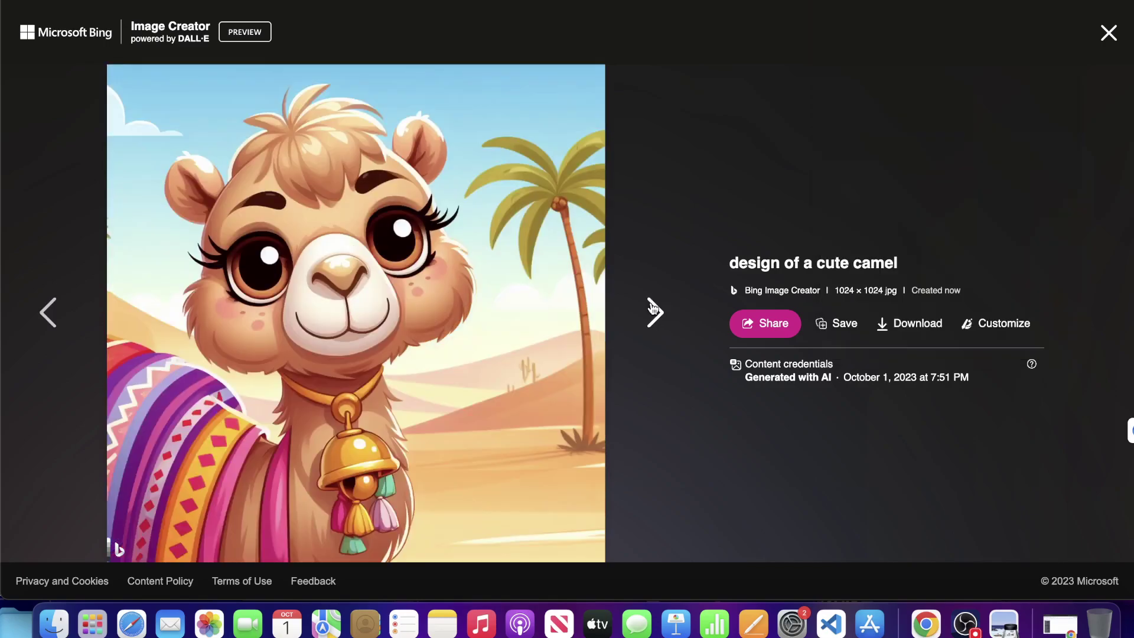
{"action": "left_click", "coordinate": [664, 312]}
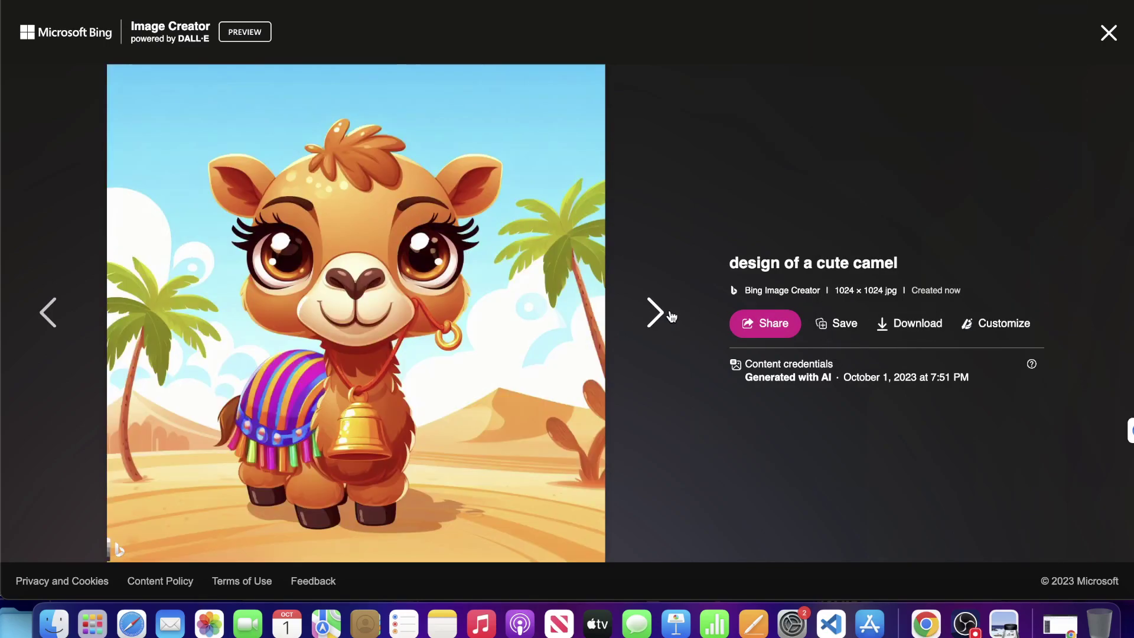
{"action": "left_click", "coordinate": [934, 323]}
{"action": "left_click", "coordinate": [664, 313]}
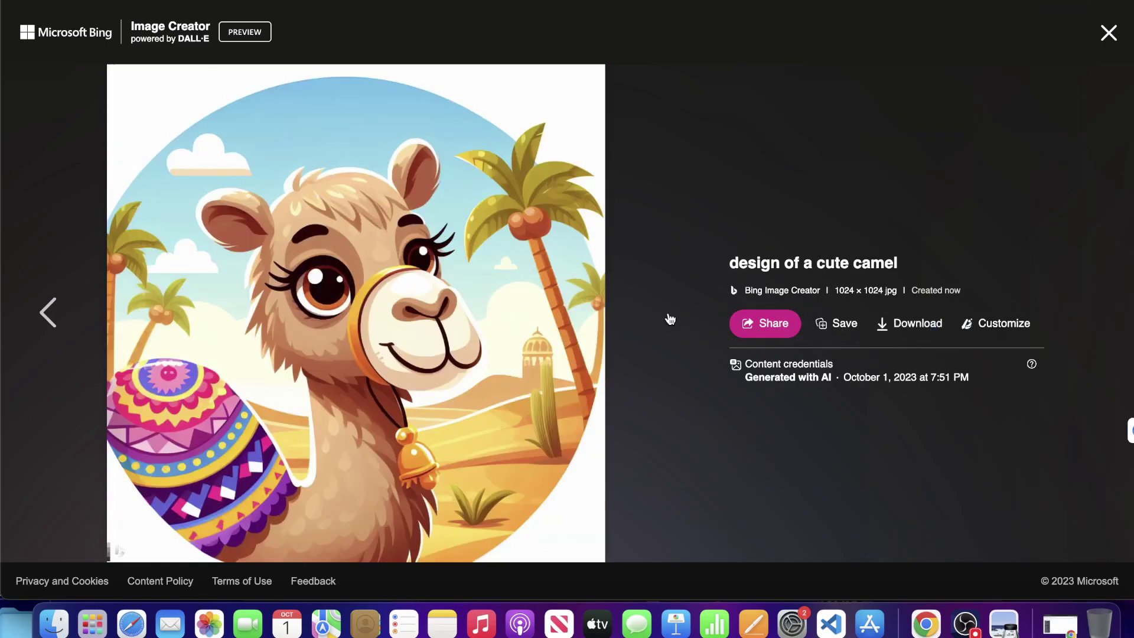
{"action": "left_click", "coordinate": [907, 329]}
{"action": "left_click", "coordinate": [1109, 32]}
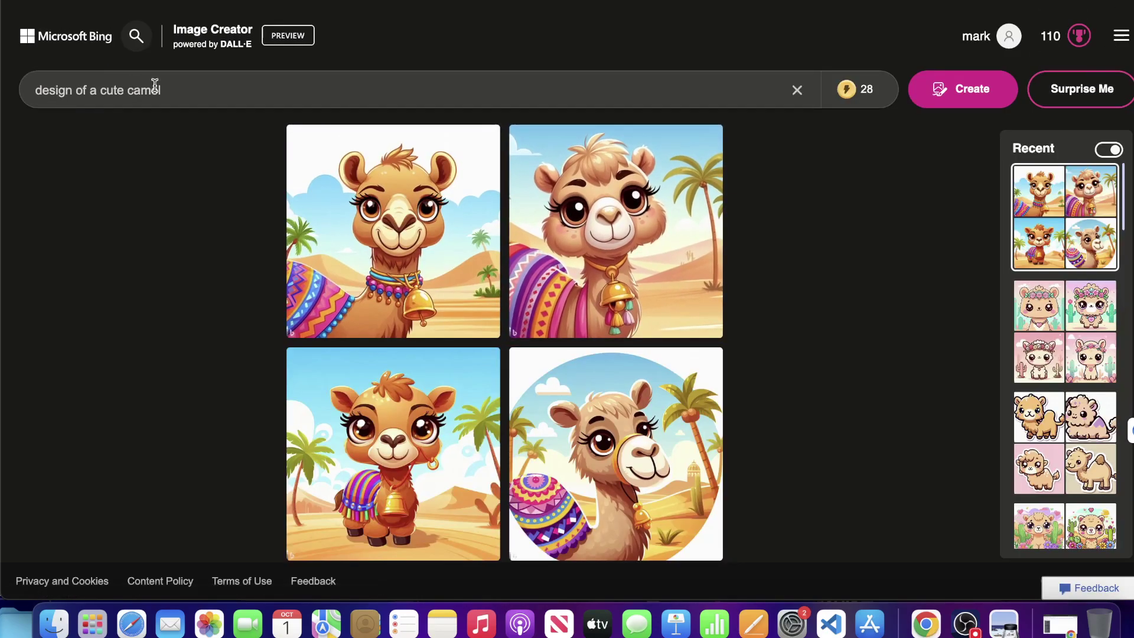
Step: Generate images for "design of a cute camel sticker" and revisit the Vexels Merch download allowance and Fantasy Labz page while waiting
{"action": "type", "text": "ticker"}
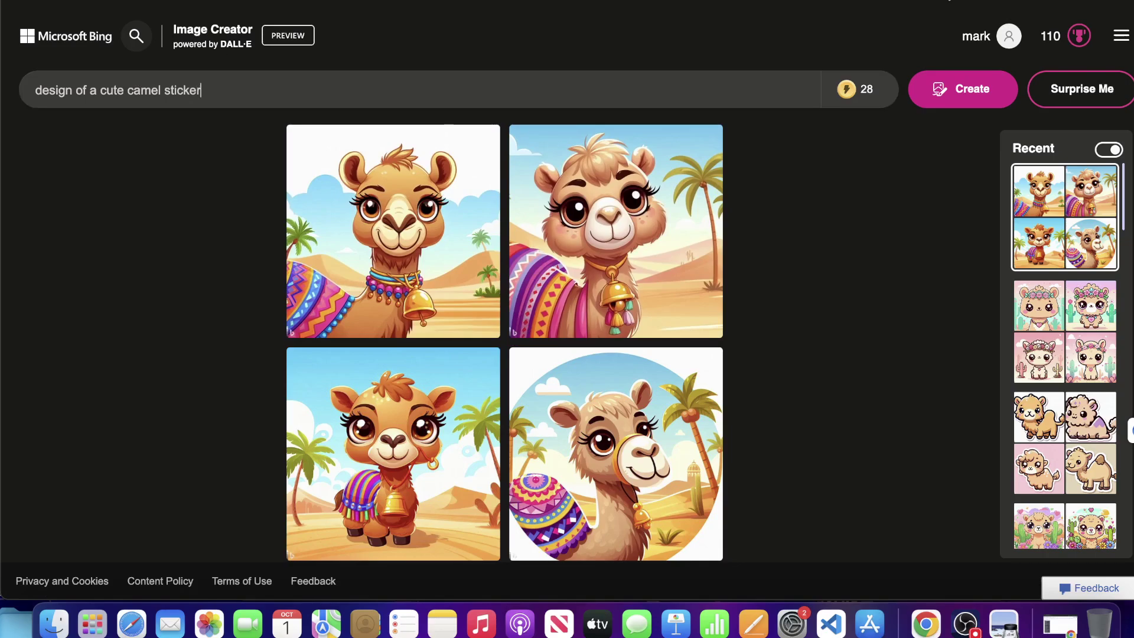
{"action": "left_click", "coordinate": [940, 83]}
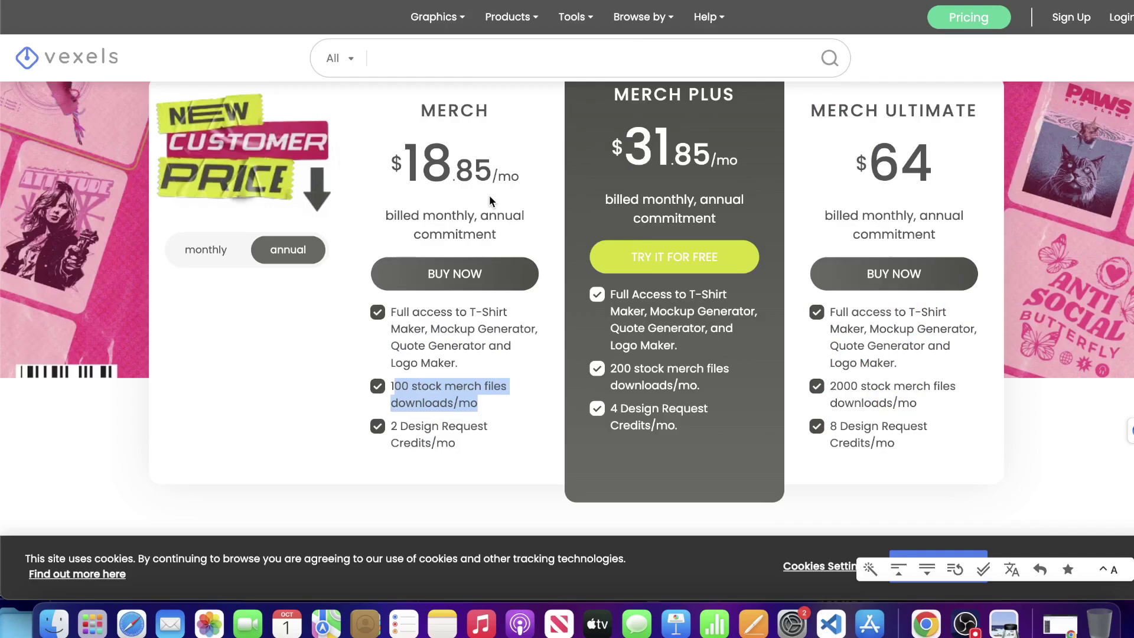
{"action": "left_click_drag", "start_coordinate": [395, 385], "coordinate": [452, 392]}
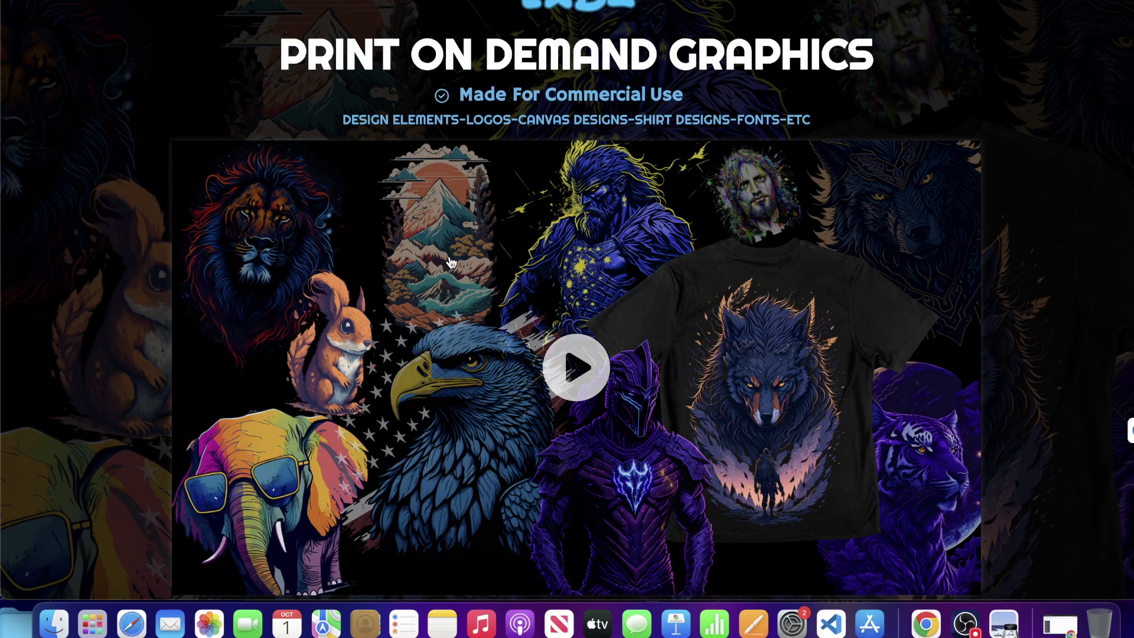
{"action": "scroll", "coordinate": [451, 263], "scroll_direction": "up", "scroll_amount": 2}
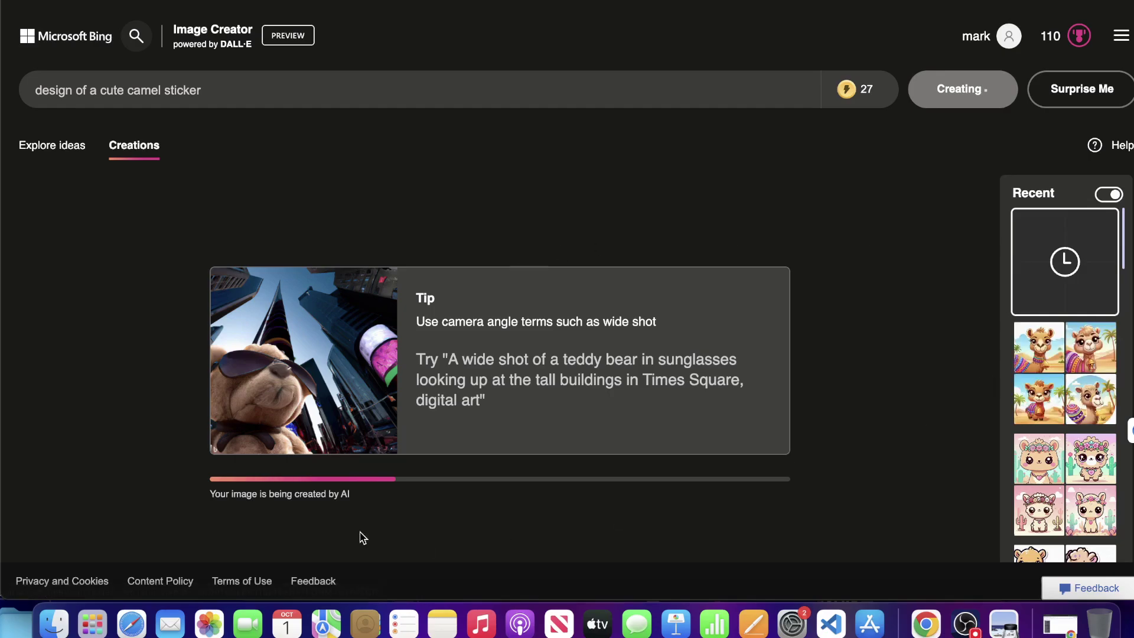
Step: Look over the sticker camels, extend the prompt with ", full body, white background" and generate a new set
{"action": "scroll", "coordinate": [449, 343], "scroll_direction": "down", "scroll_amount": 2}
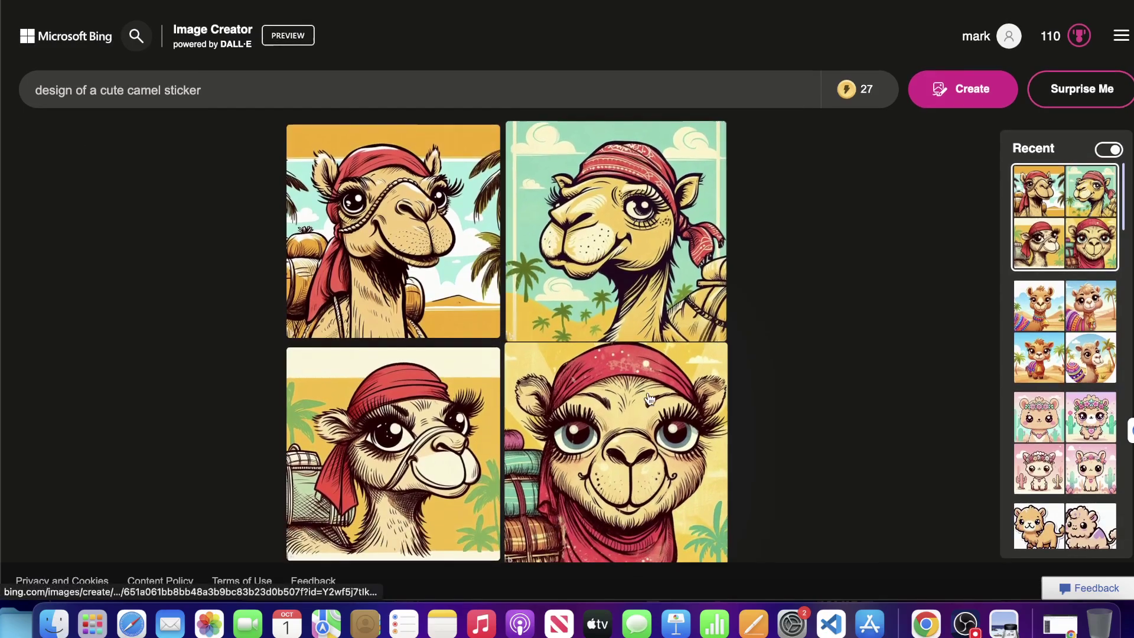
{"action": "left_click", "coordinate": [434, 221]}
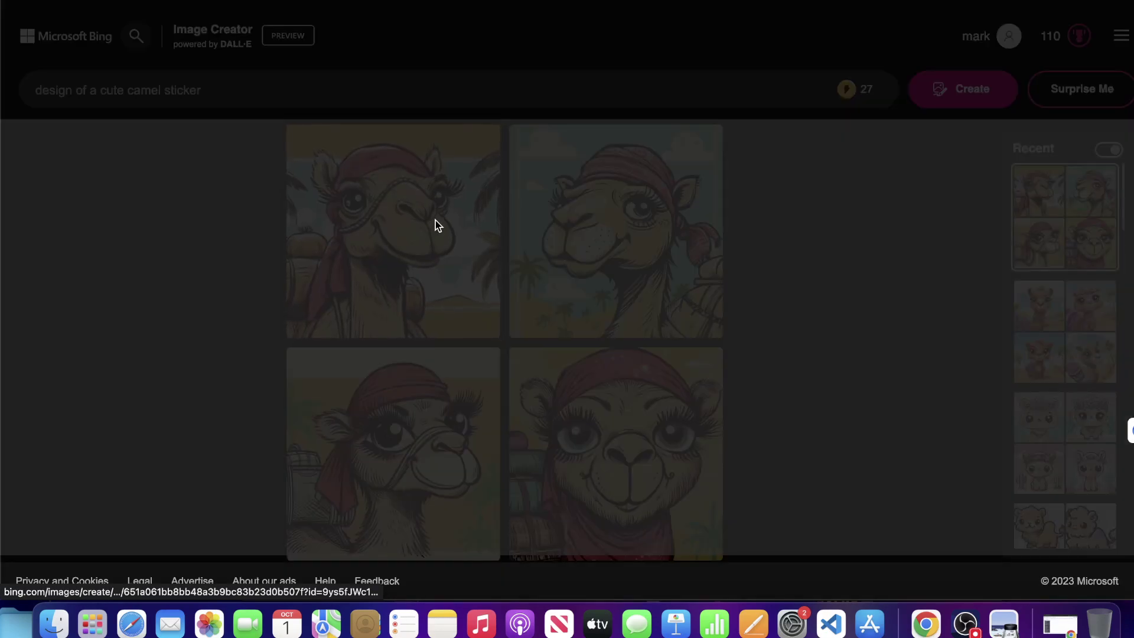
{"action": "key", "text": "Escape"}
{"action": "left_click", "coordinate": [213, 91]}
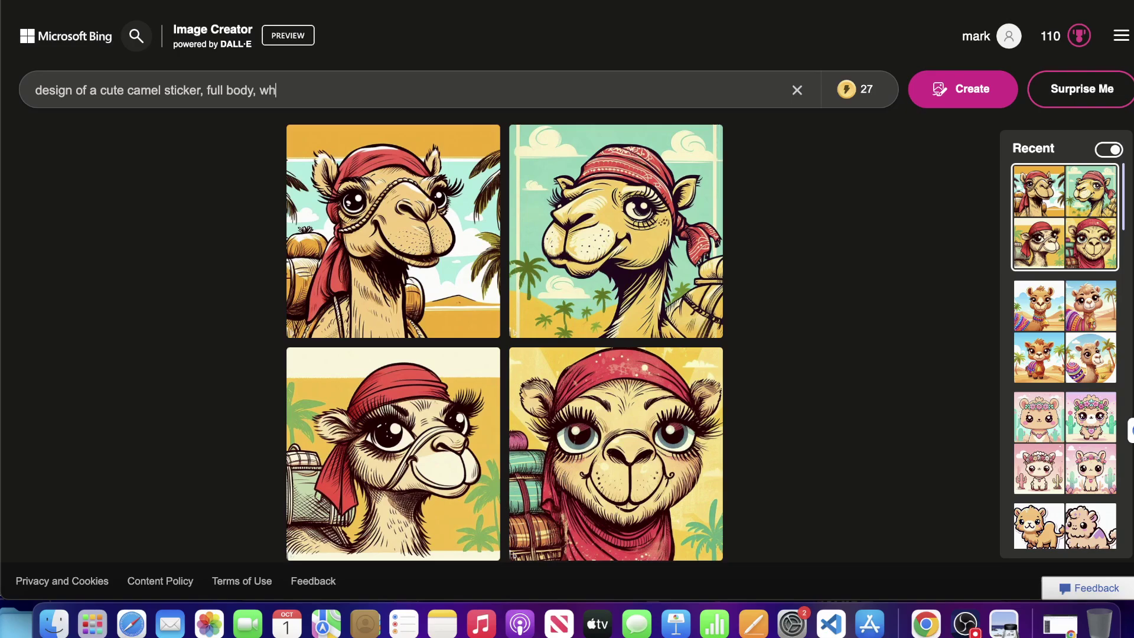
{"action": "type", "text": ", full body, white background"}
{"action": "left_click", "coordinate": [931, 89]}
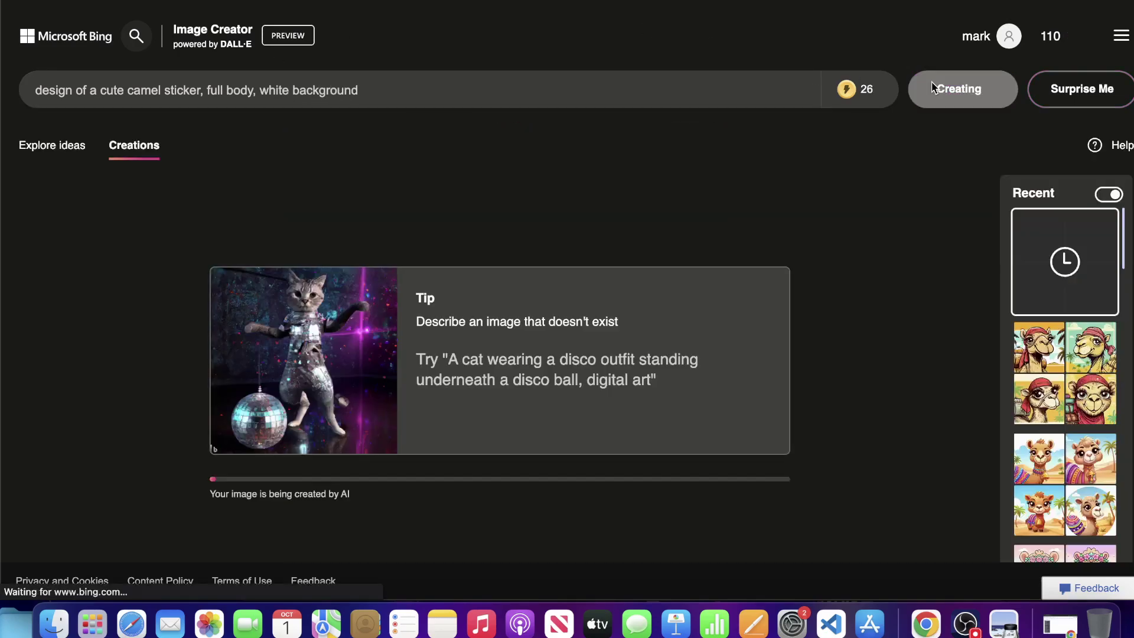
Step: Reopen the recent headscarf camel sticker set, download all four images from their enlarged views and close the enlarged view
{"action": "left_click", "coordinate": [1047, 372]}
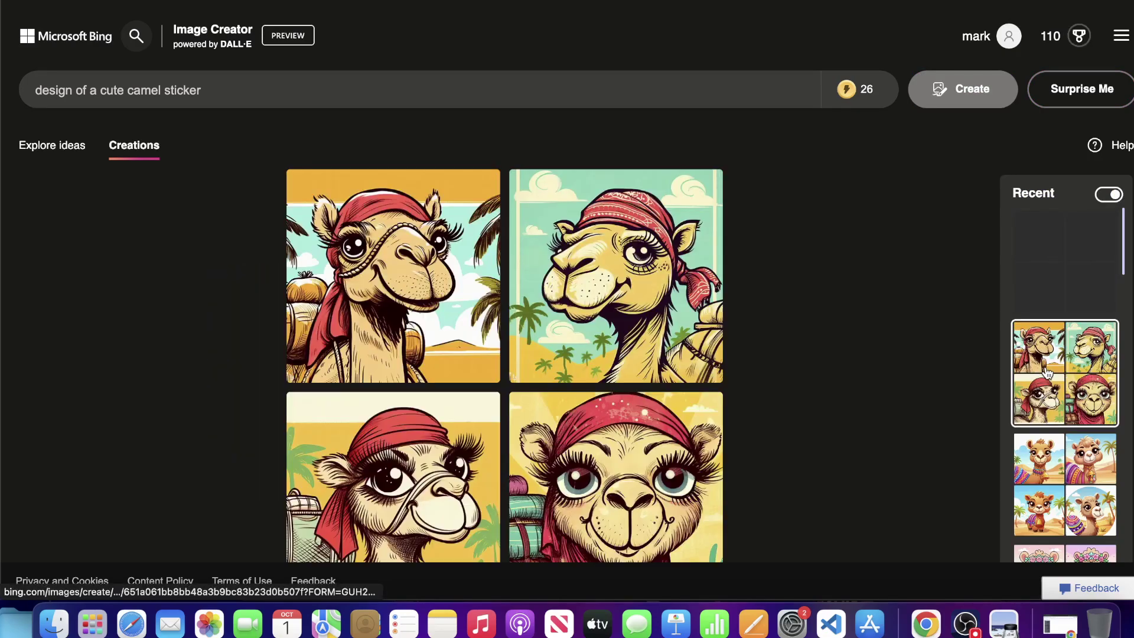
{"action": "left_click", "coordinate": [392, 281]}
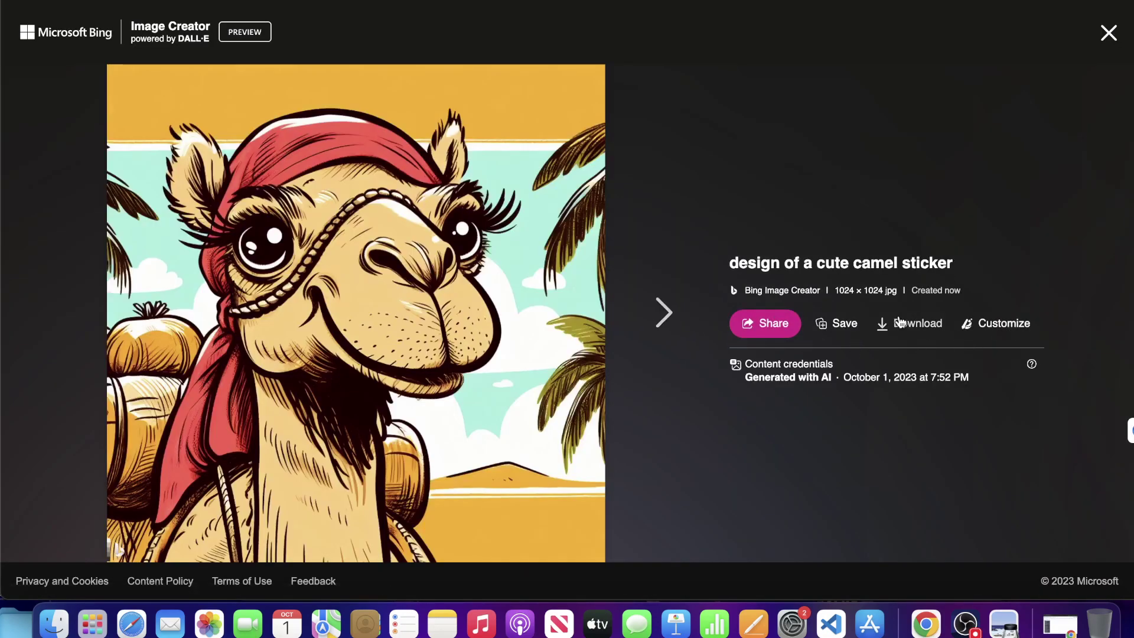
{"action": "left_click", "coordinate": [884, 327]}
{"action": "left_click", "coordinate": [654, 313]}
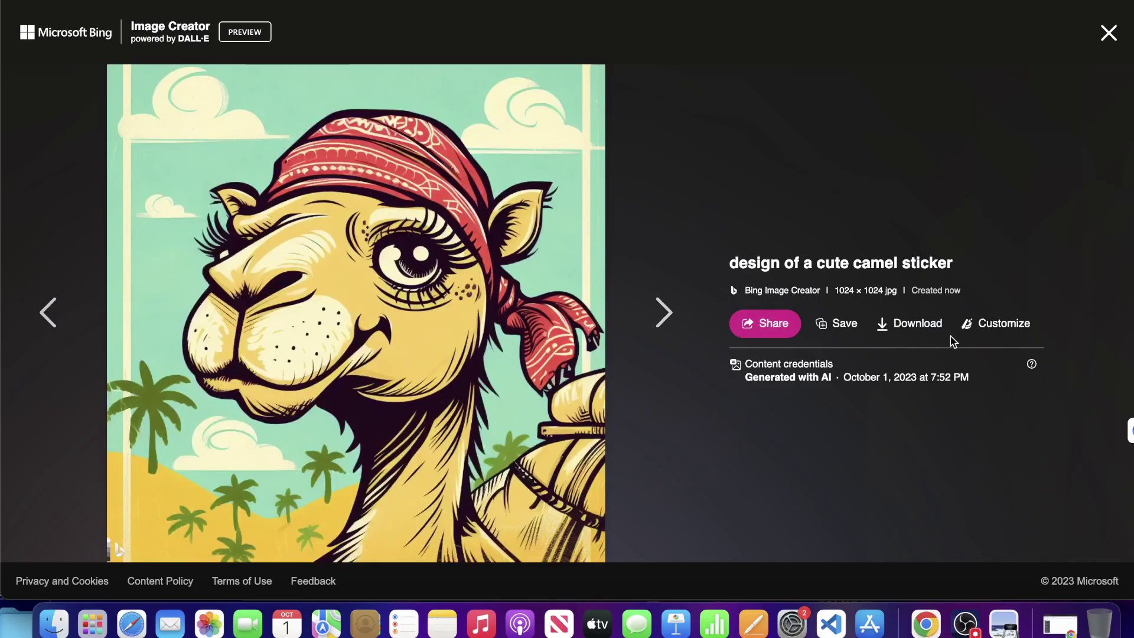
{"action": "left_click", "coordinate": [921, 325]}
{"action": "left_click", "coordinate": [654, 313]}
{"action": "left_click", "coordinate": [906, 324]}
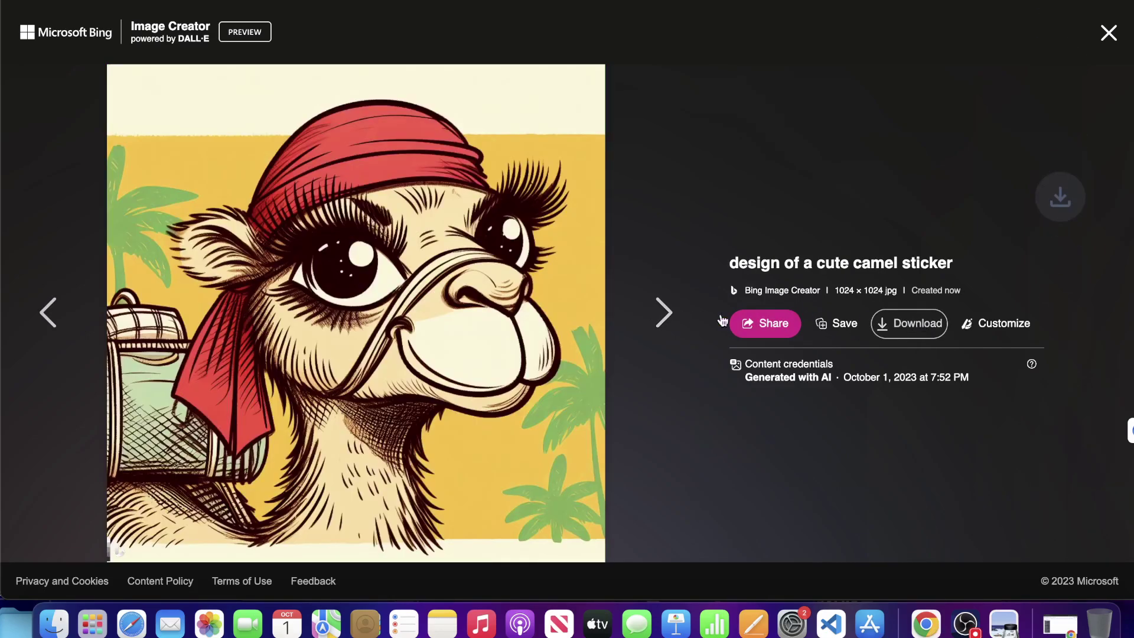
{"action": "left_click", "coordinate": [656, 317]}
{"action": "left_click", "coordinate": [914, 323]}
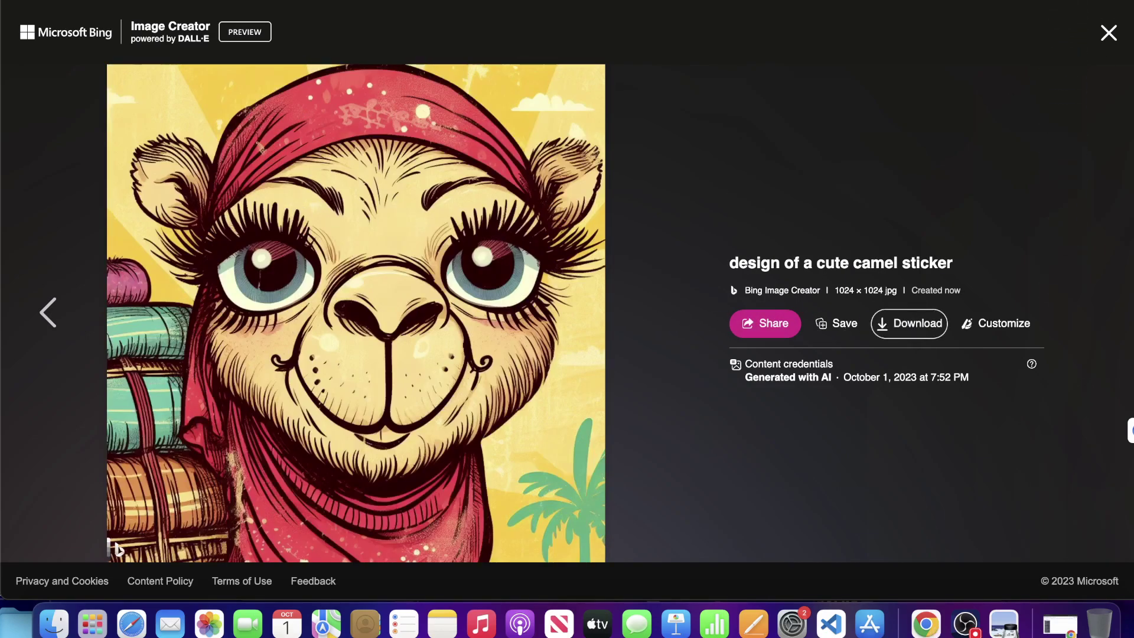
{"action": "left_click", "coordinate": [1109, 34]}
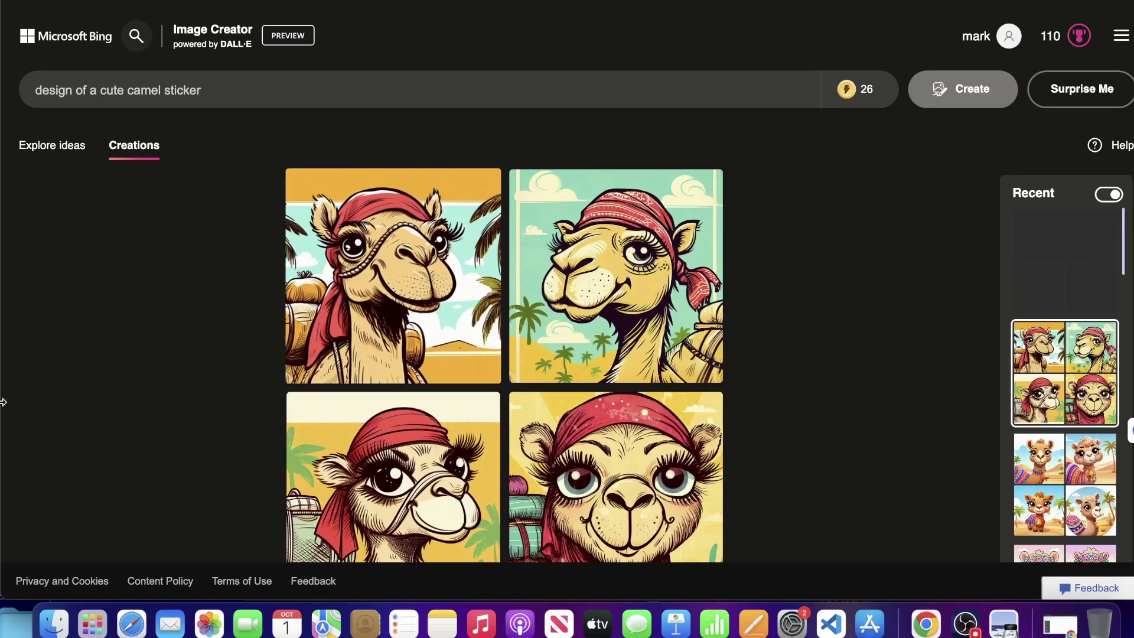
Step: Switch to Finder and look through the Downloads and Recents files for the saved designs
{"action": "left_click", "coordinate": [53, 621]}
{"action": "scroll", "coordinate": [724, 166], "scroll_direction": "down", "scroll_amount": 20}
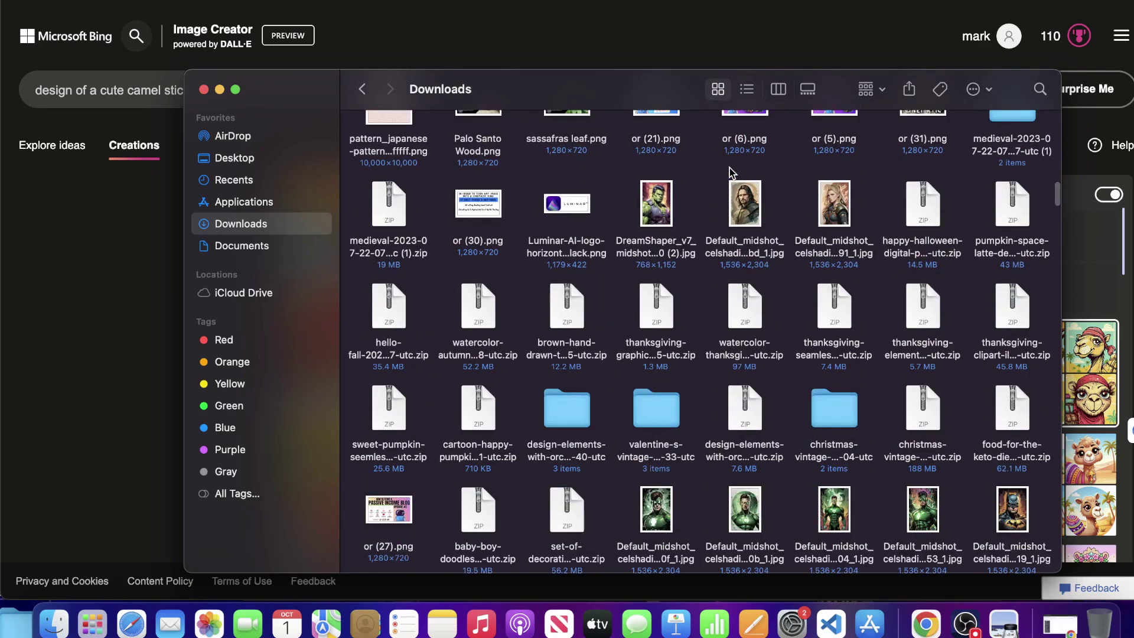
{"action": "left_click", "coordinate": [227, 180]}
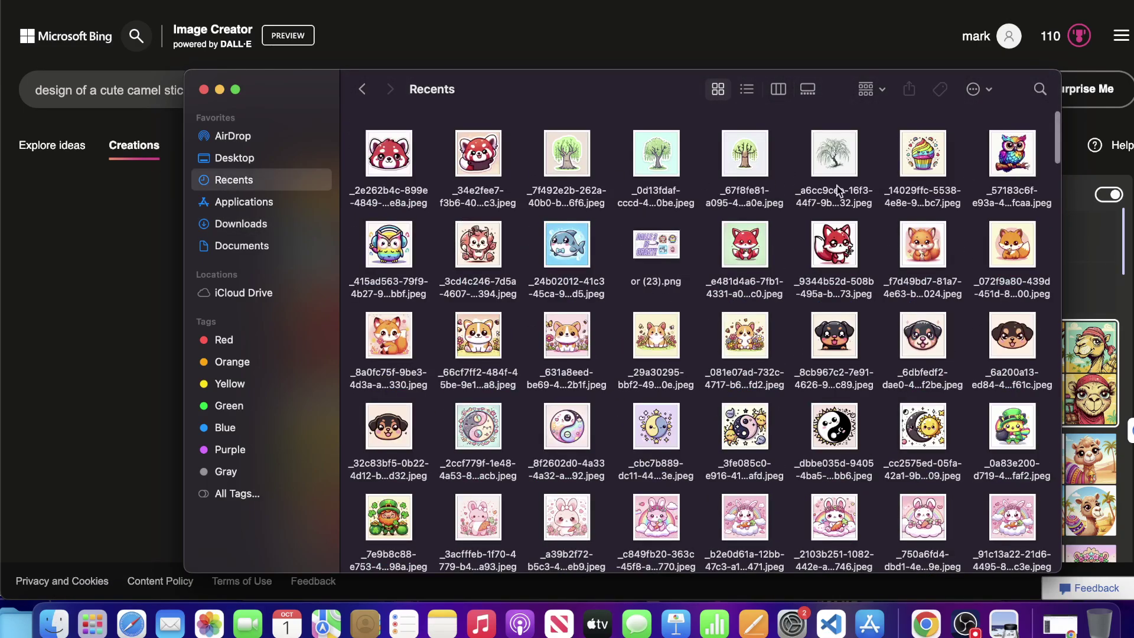
{"action": "scroll", "coordinate": [886, 213], "scroll_direction": "down", "scroll_amount": 8}
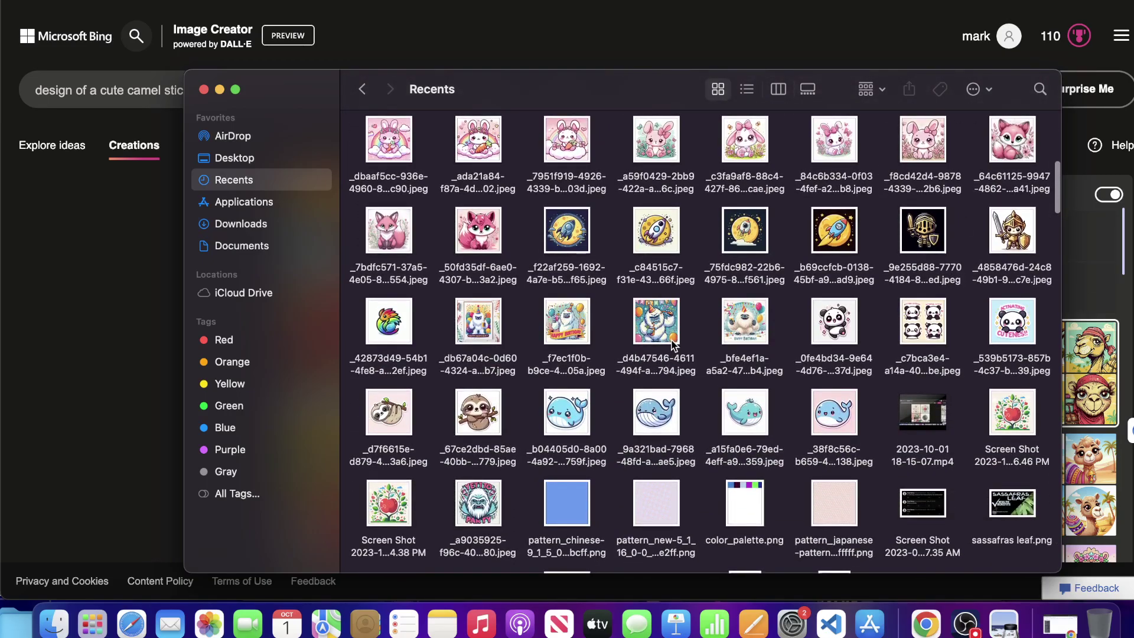
{"action": "scroll", "coordinate": [674, 345], "scroll_direction": "down", "scroll_amount": 5}
{"action": "scroll", "coordinate": [662, 327], "scroll_direction": "down", "scroll_amount": 5}
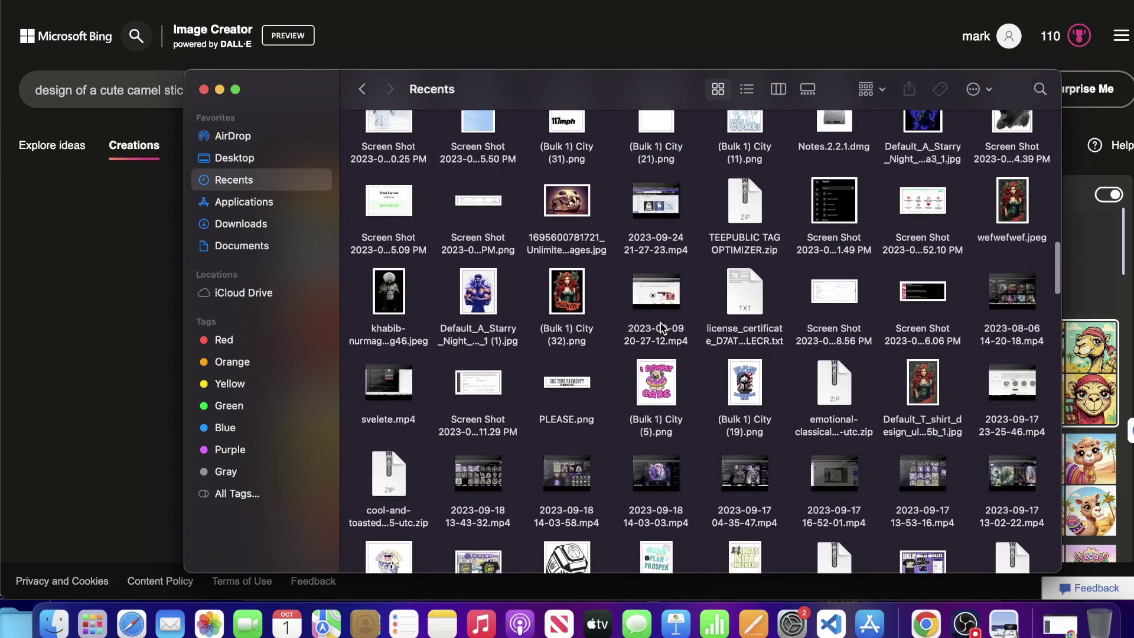
{"action": "scroll", "coordinate": [680, 302], "scroll_direction": "up", "scroll_amount": 15}
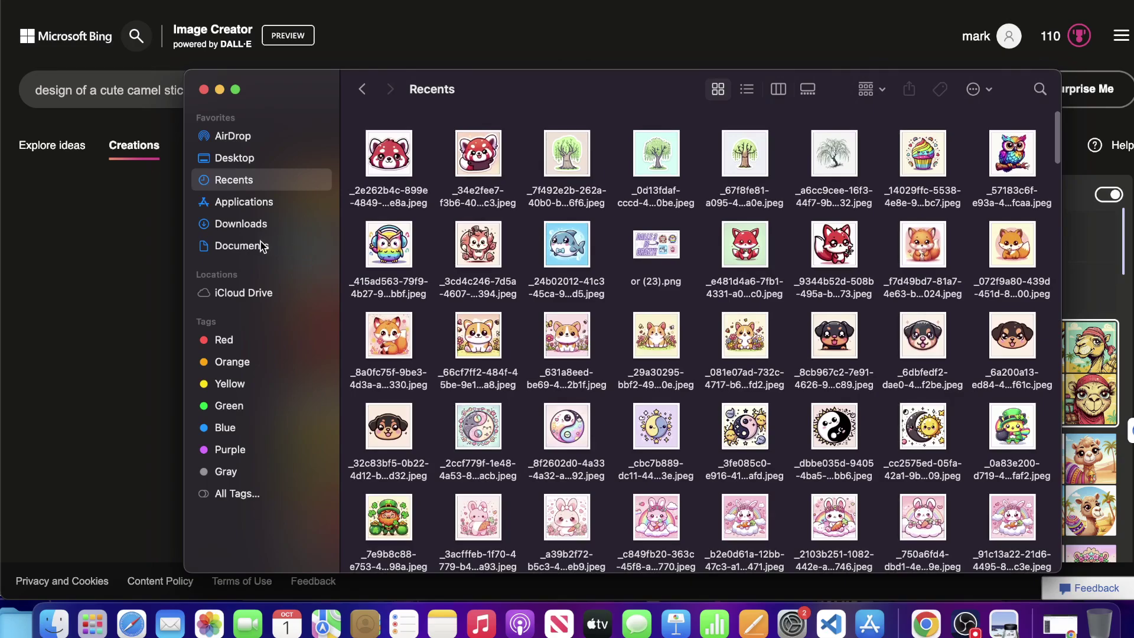
Step: Browse the Downloads folder, check inside the medieval-2023 folder, and return to the newest downloaded camel and panda images
{"action": "left_click", "coordinate": [240, 224]}
{"action": "scroll", "coordinate": [562, 437], "scroll_direction": "up", "scroll_amount": 1}
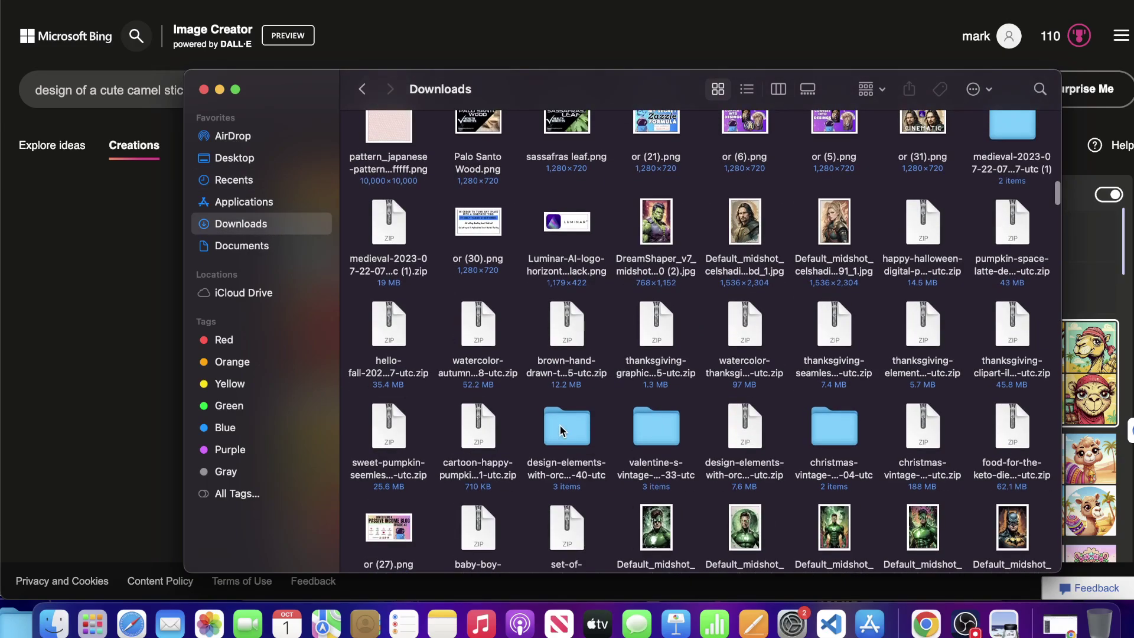
{"action": "scroll", "coordinate": [561, 400], "scroll_direction": "up", "scroll_amount": 8}
{"action": "scroll", "coordinate": [679, 391], "scroll_direction": "down", "scroll_amount": 4}
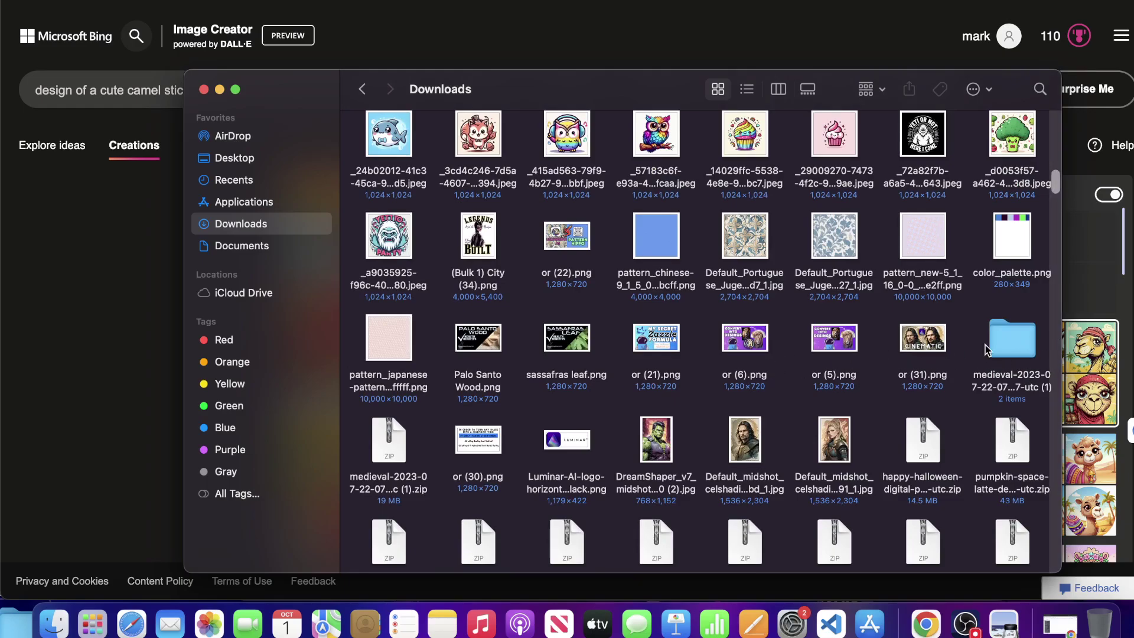
{"action": "double_click", "coordinate": [1004, 343]}
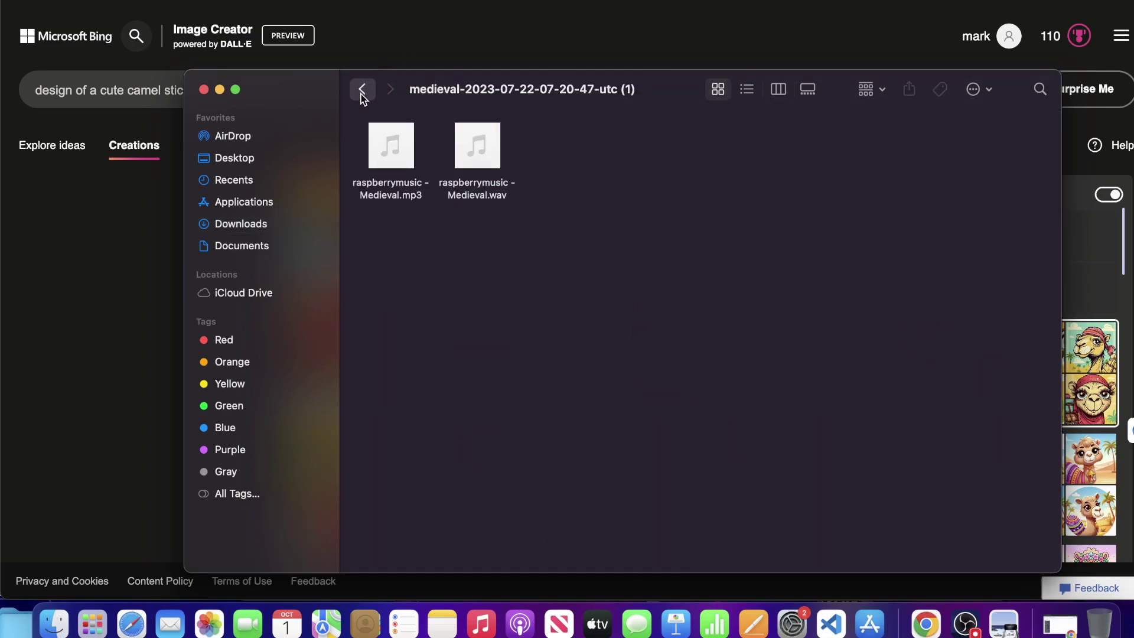
{"action": "left_click", "coordinate": [361, 90]}
{"action": "scroll", "coordinate": [559, 207], "scroll_direction": "up", "scroll_amount": 1}
{"action": "scroll", "coordinate": [567, 245], "scroll_direction": "up", "scroll_amount": 3}
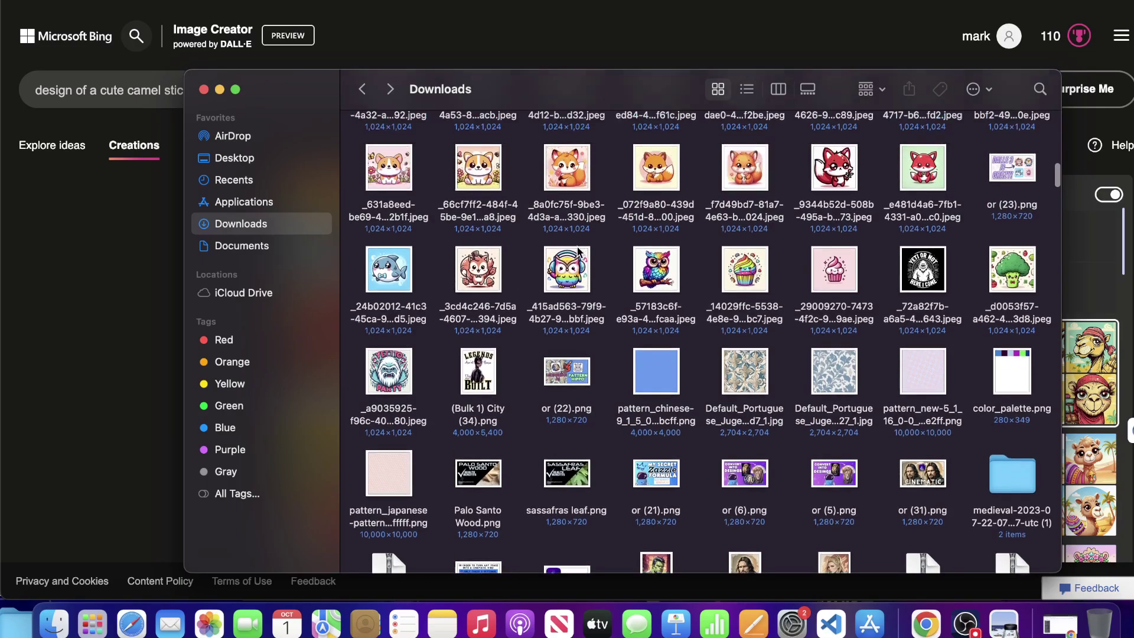
{"action": "scroll", "coordinate": [614, 250], "scroll_direction": "up", "scroll_amount": 15}
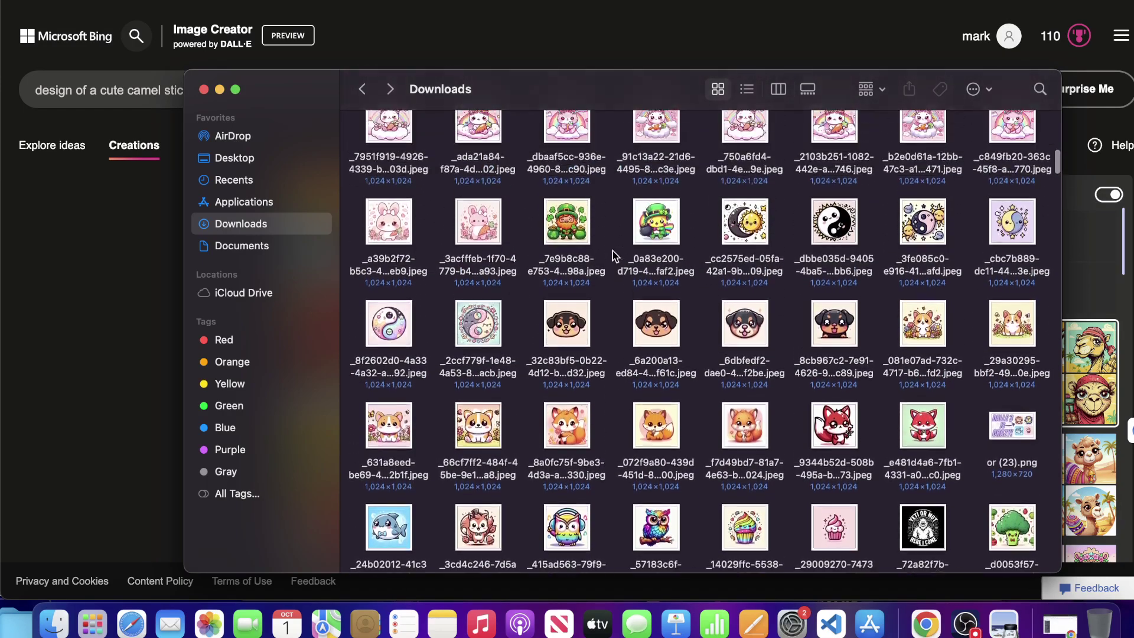
{"action": "scroll", "coordinate": [608, 250], "scroll_direction": "up", "scroll_amount": 10}
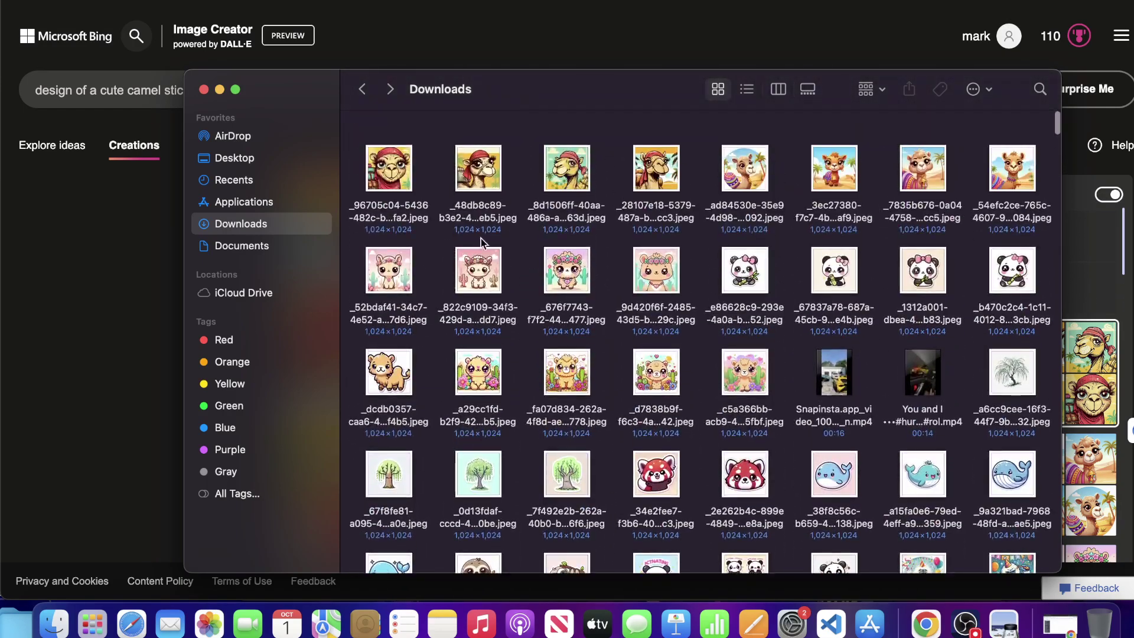
Step: Open the Halloween folder on the Desktop and open all of its image files together for viewing
{"action": "left_click", "coordinate": [292, 162]}
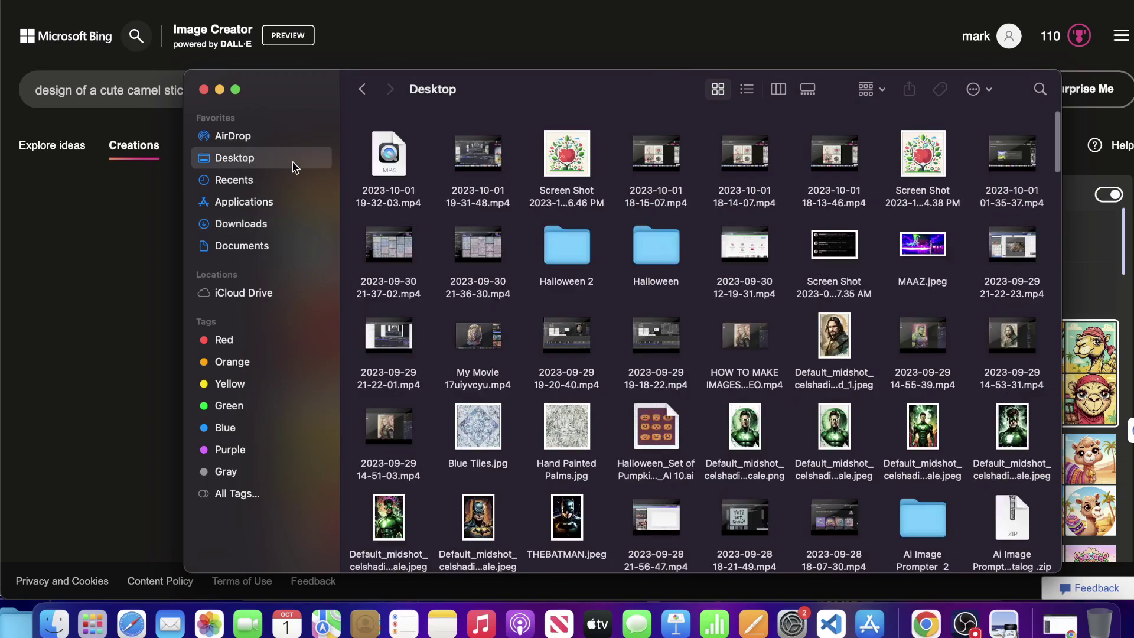
{"action": "left_click", "coordinate": [662, 243]}
{"action": "double_click", "coordinate": [666, 243]}
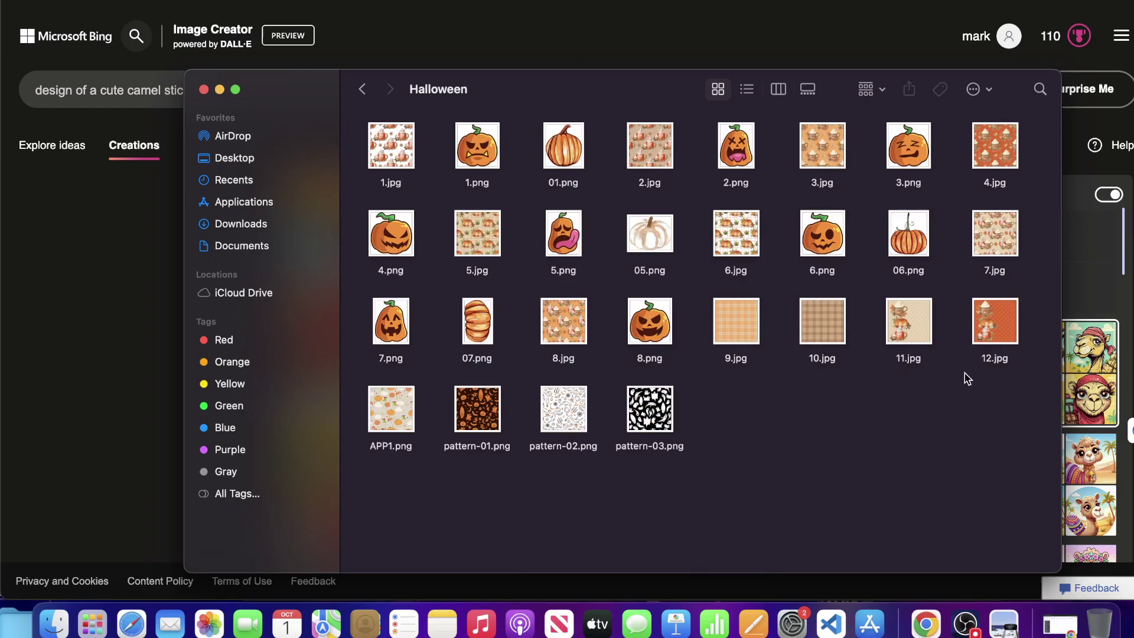
{"action": "left_click_drag", "start_coordinate": [1005, 407], "coordinate": [390, 148]}
{"action": "double_click", "coordinate": [403, 155]}
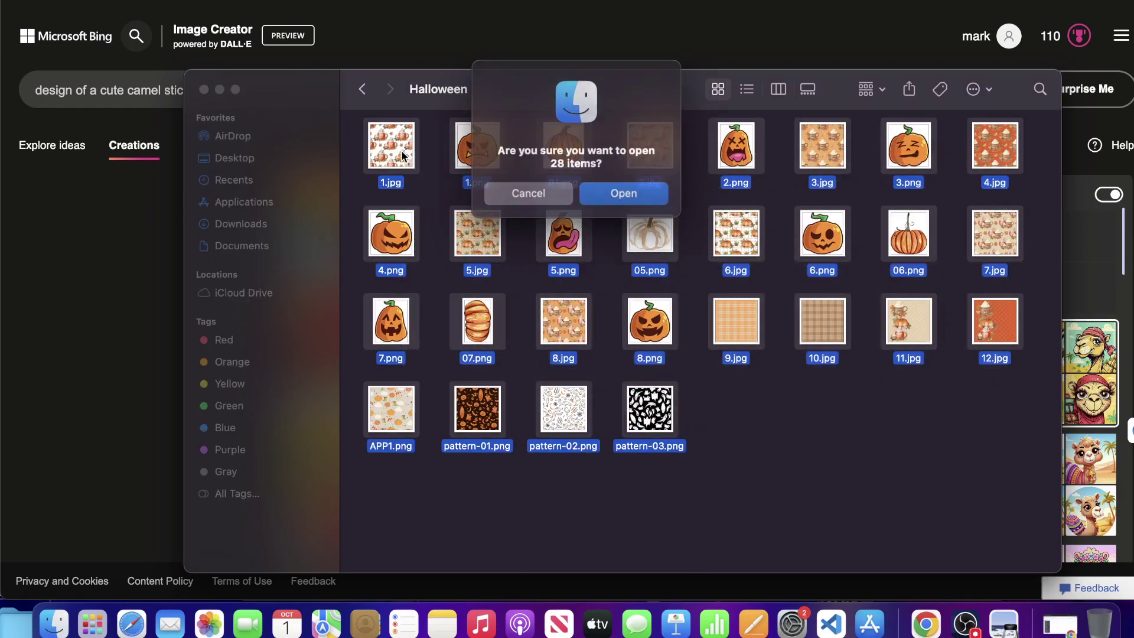
{"action": "left_click", "coordinate": [640, 187]}
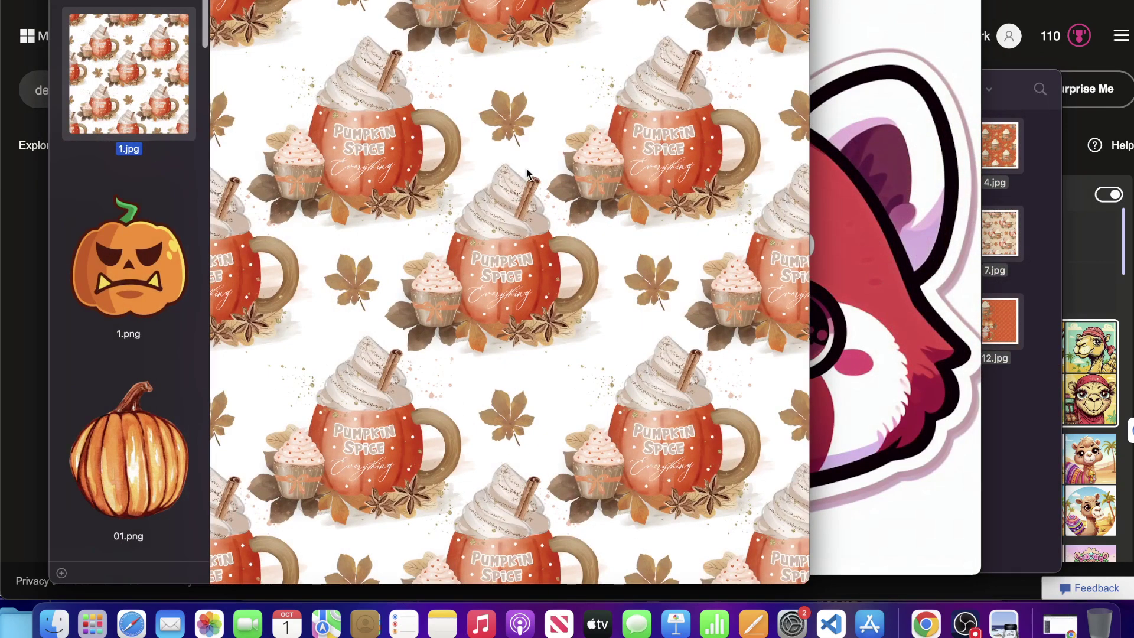
Step: Examine the first Halloween images one by one, from 1.png through the pumpkin faces and mug patterns to 4.jpg
{"action": "left_click", "coordinate": [148, 282]}
{"action": "left_click", "coordinate": [126, 413]}
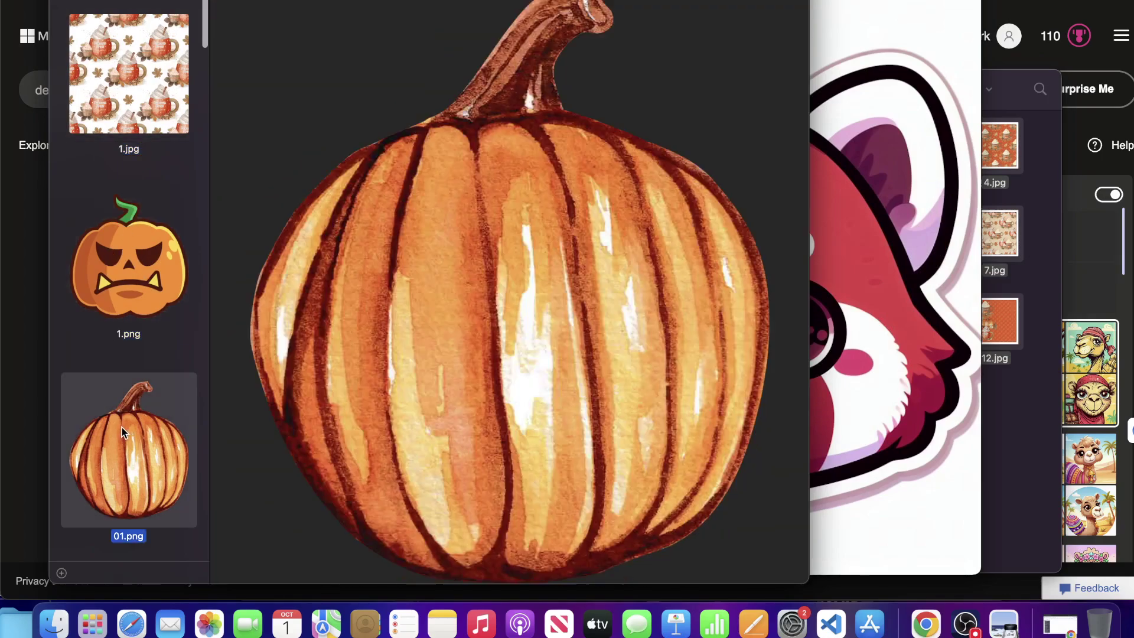
{"action": "left_click", "coordinate": [119, 425]}
{"action": "left_click", "coordinate": [135, 491]}
{"action": "scroll", "coordinate": [129, 484], "scroll_direction": "down", "scroll_amount": 4}
{"action": "left_click", "coordinate": [161, 374]}
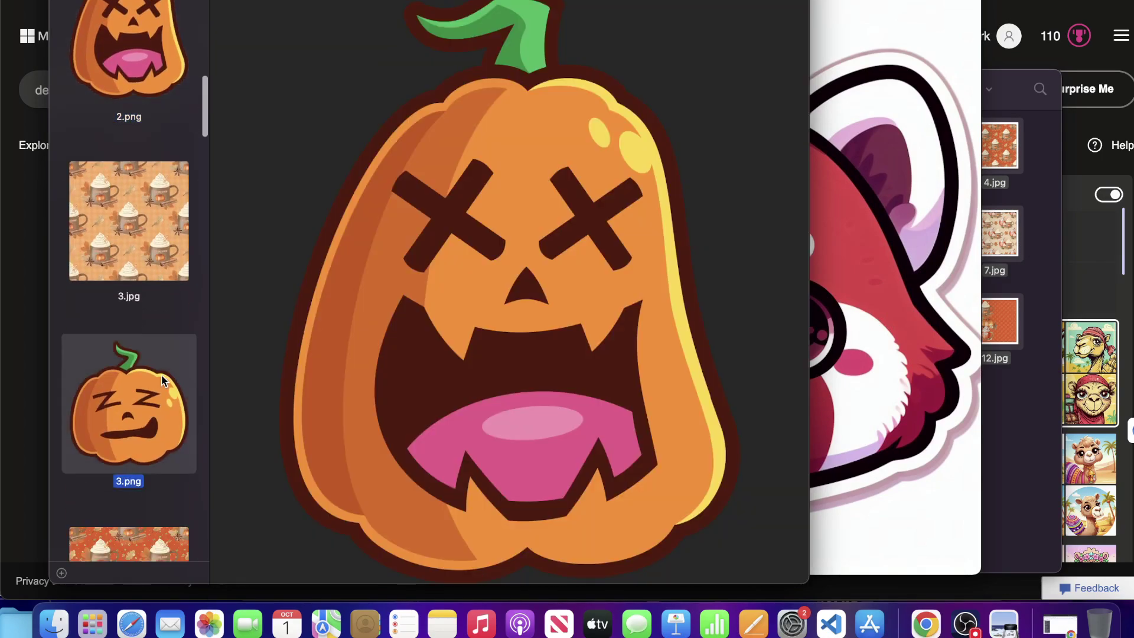
{"action": "left_click", "coordinate": [132, 278]}
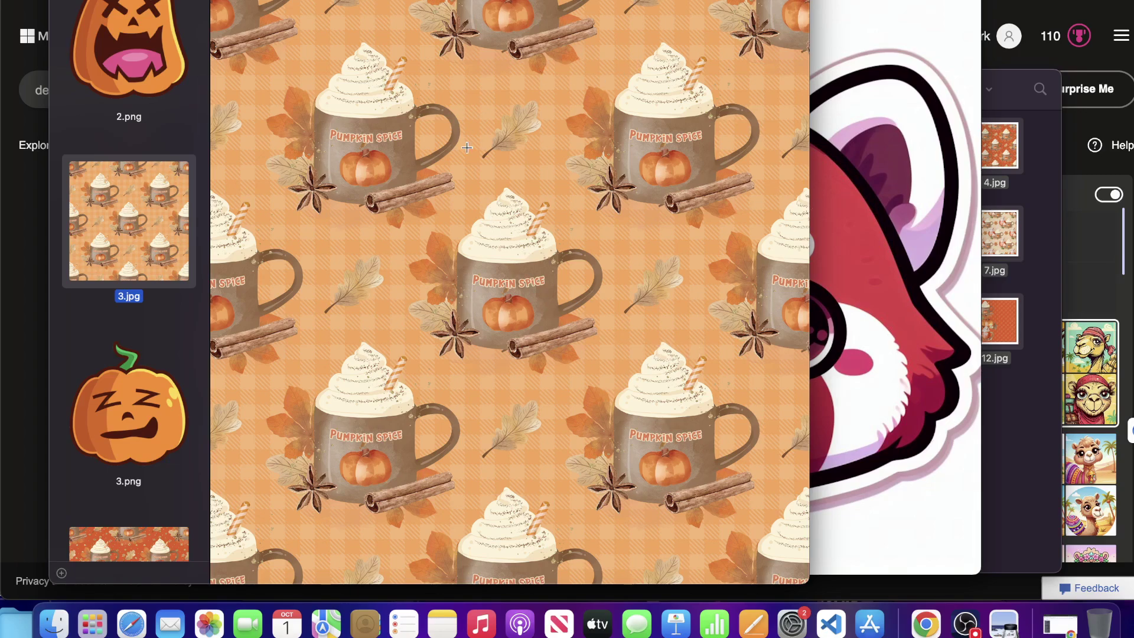
{"action": "scroll", "coordinate": [114, 223], "scroll_direction": "down", "scroll_amount": 3}
{"action": "left_click", "coordinate": [118, 259]}
{"action": "left_click", "coordinate": [98, 437]}
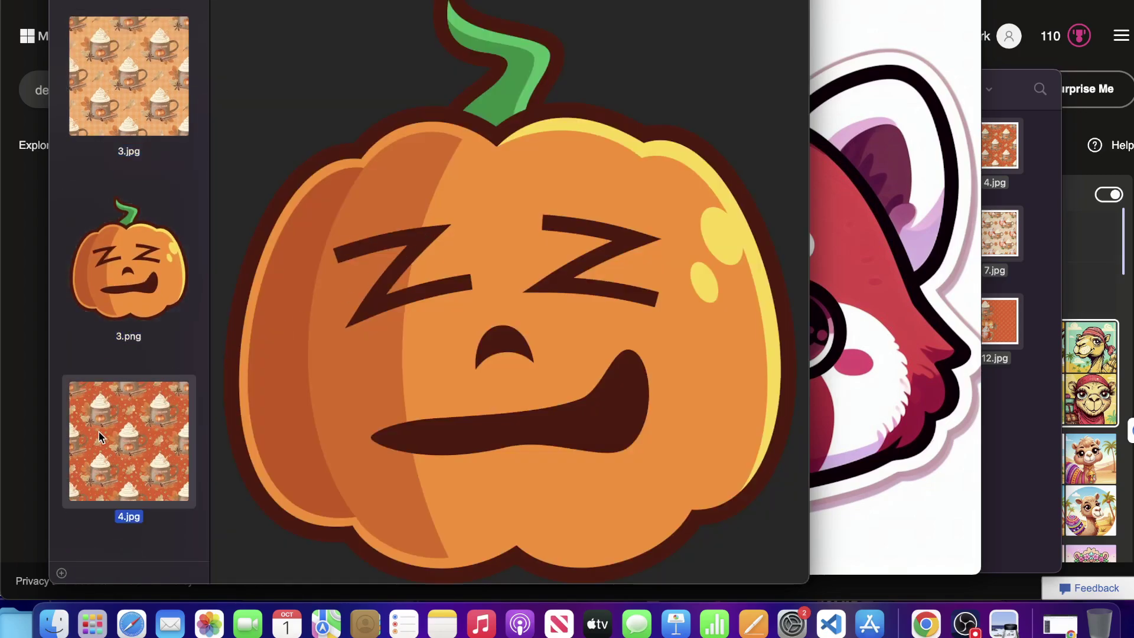
Step: Examine the further Halloween pumpkins and patterns, including 5.jpg, 4.png, 05.png, 06.png and 6.png
{"action": "scroll", "coordinate": [93, 440], "scroll_direction": "down", "scroll_amount": 6}
{"action": "left_click", "coordinate": [115, 355]}
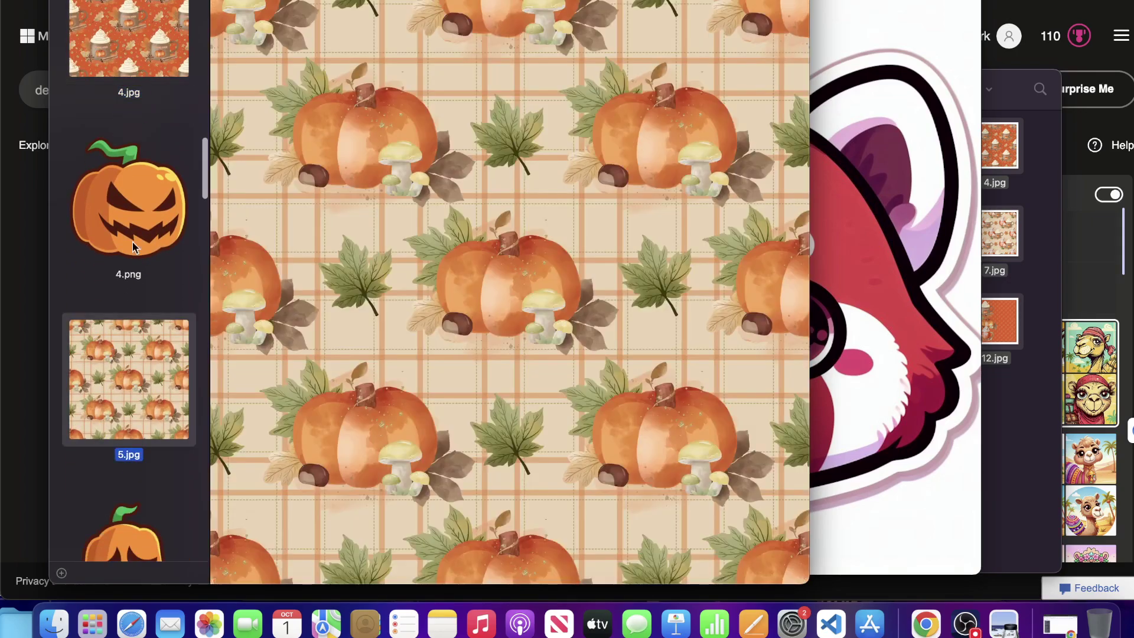
{"action": "left_click", "coordinate": [133, 242]}
{"action": "scroll", "coordinate": [131, 413], "scroll_direction": "down", "scroll_amount": 4}
{"action": "left_click", "coordinate": [125, 378]}
{"action": "left_click", "coordinate": [122, 467]}
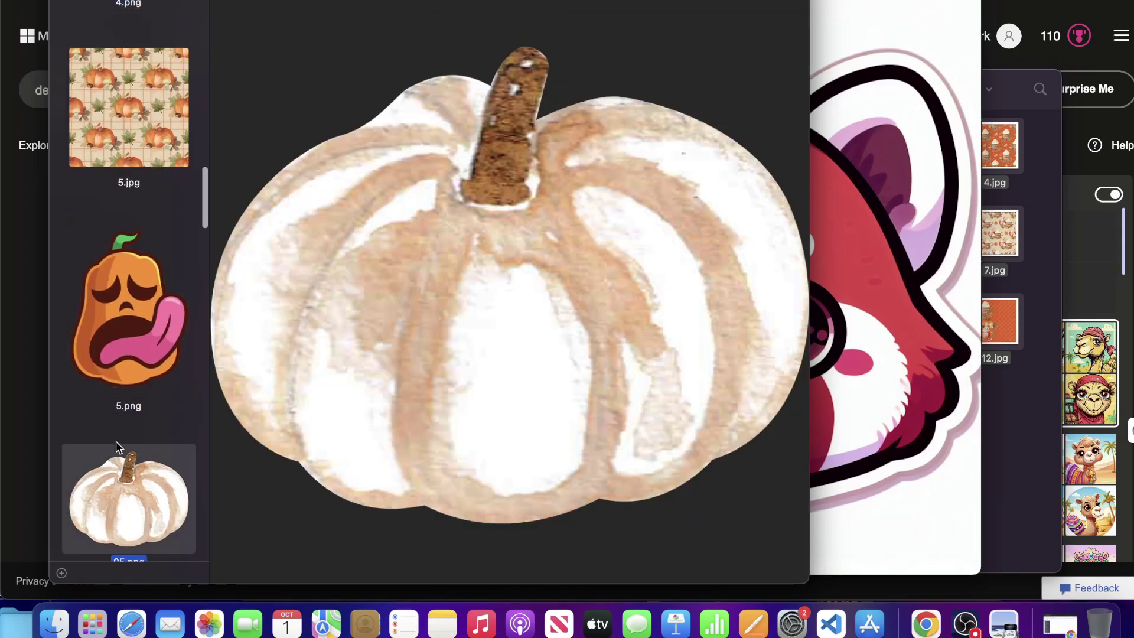
{"action": "scroll", "coordinate": [115, 438], "scroll_direction": "down", "scroll_amount": 3}
{"action": "left_click", "coordinate": [115, 436]}
{"action": "scroll", "coordinate": [114, 435], "scroll_direction": "down", "scroll_amount": 5}
{"action": "left_click", "coordinate": [121, 354]}
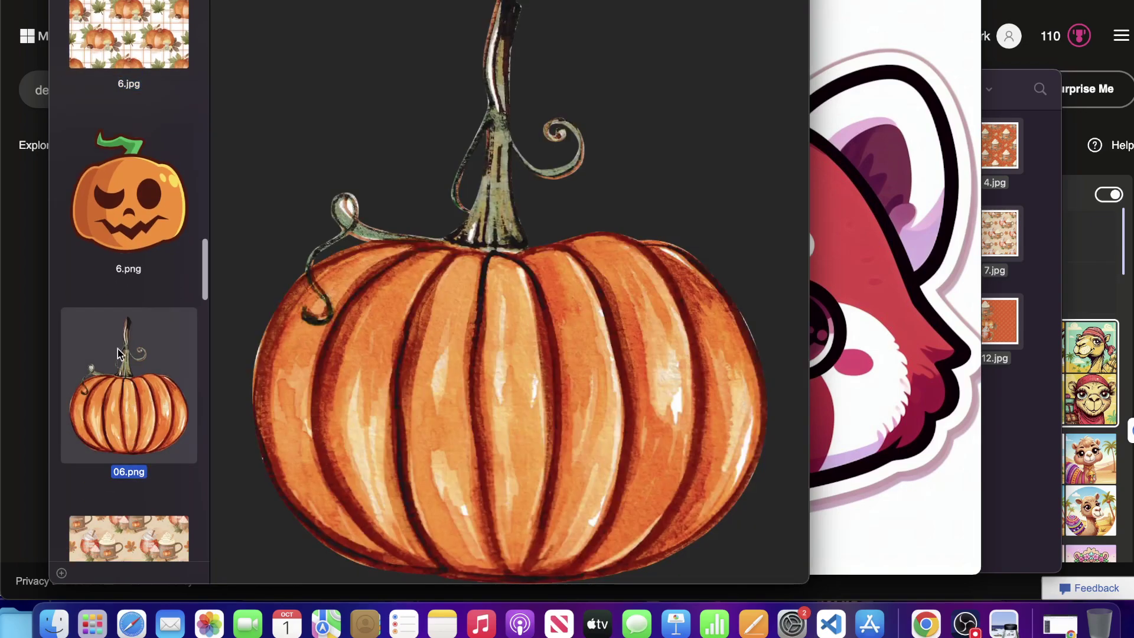
{"action": "left_click", "coordinate": [126, 189]}
Step: Close all the open image preview windows and the Finder window to get back to Bing Image Creator
{"action": "key", "text": "super+w"}
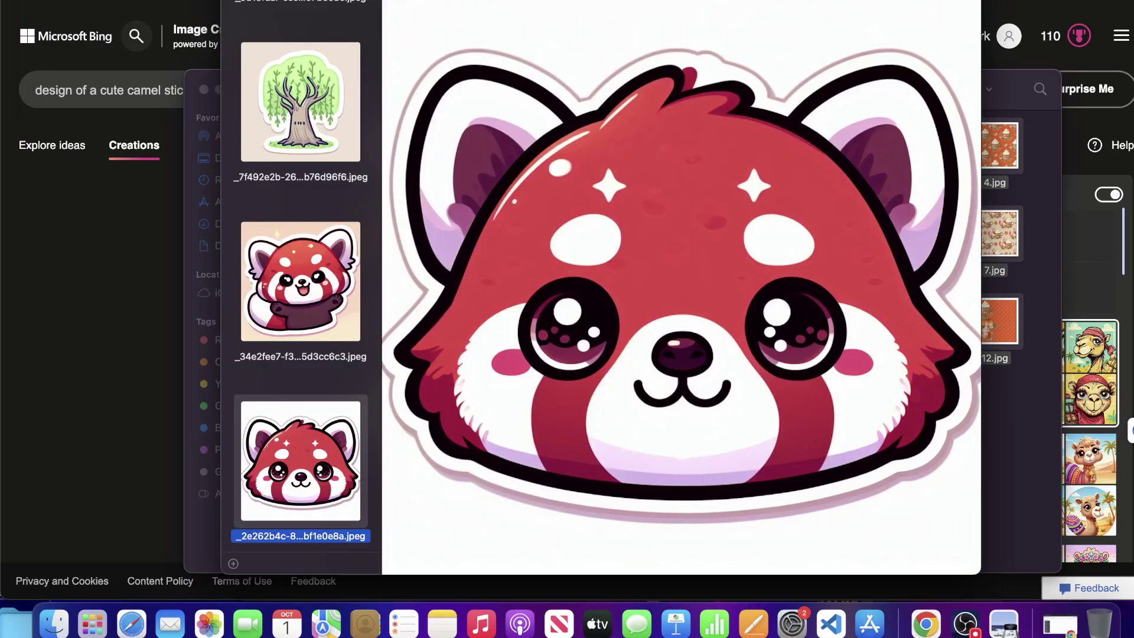
{"action": "key", "text": "super+w"}
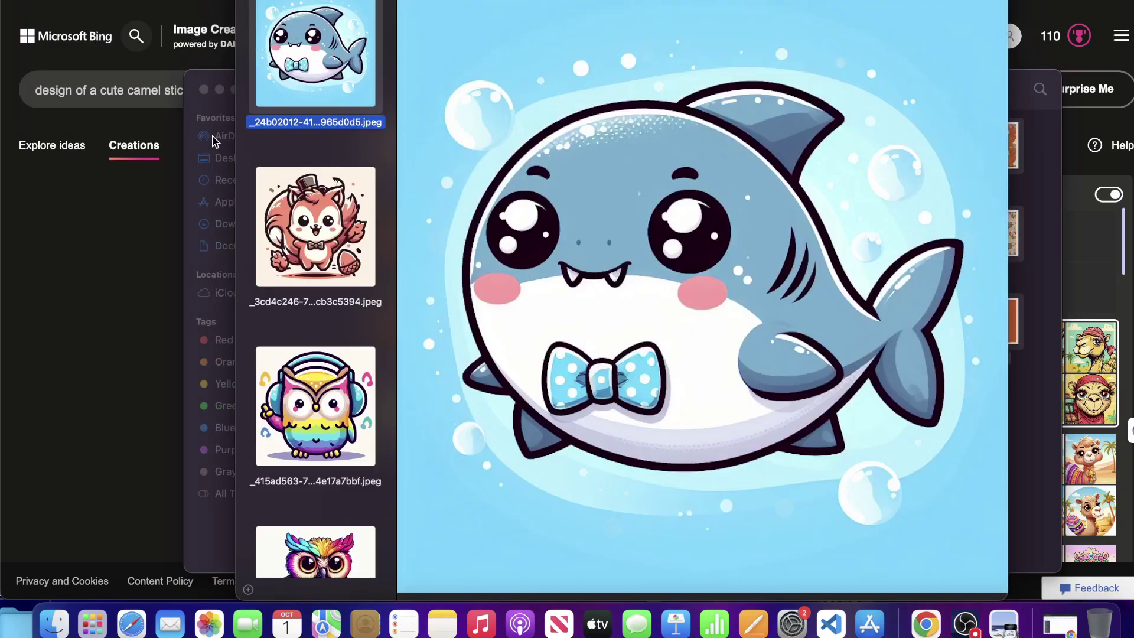
{"action": "key", "text": "super+w"}
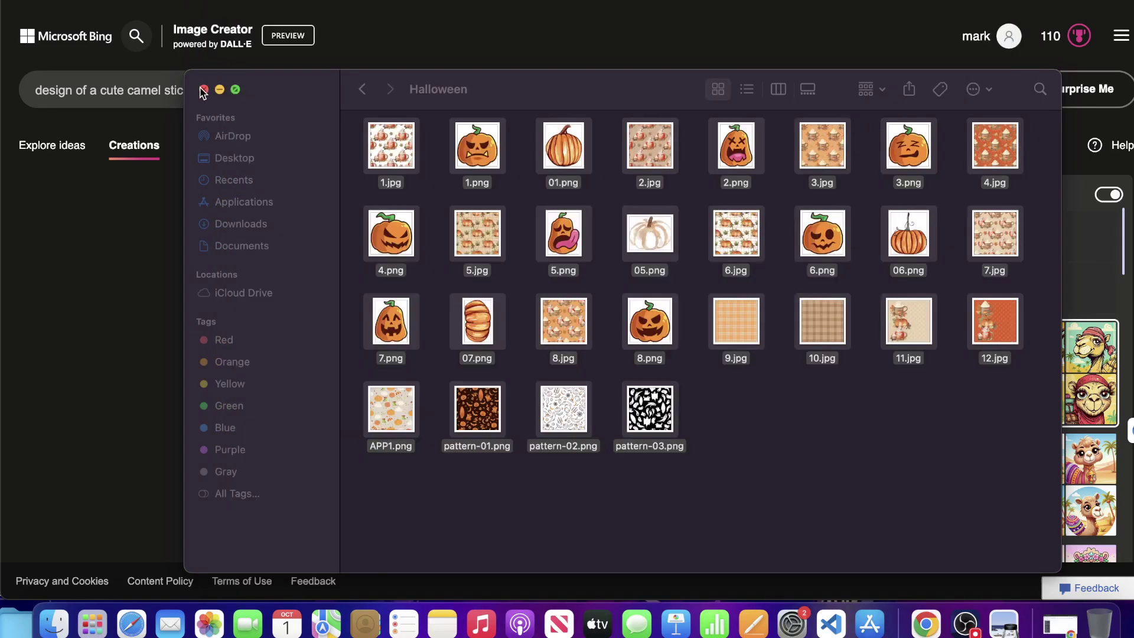
{"action": "left_click", "coordinate": [203, 89]}
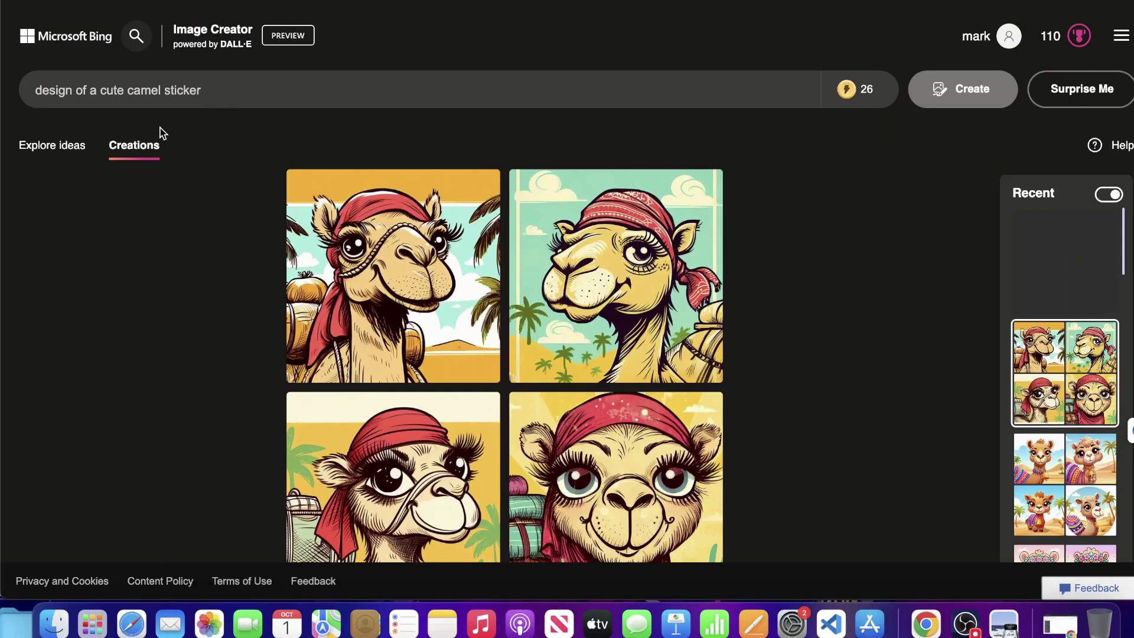
Step: Open the newest full-body camel sticker set and download the side-view camel with the reddish hump and the curly-haired camel
{"action": "left_click", "coordinate": [1067, 271]}
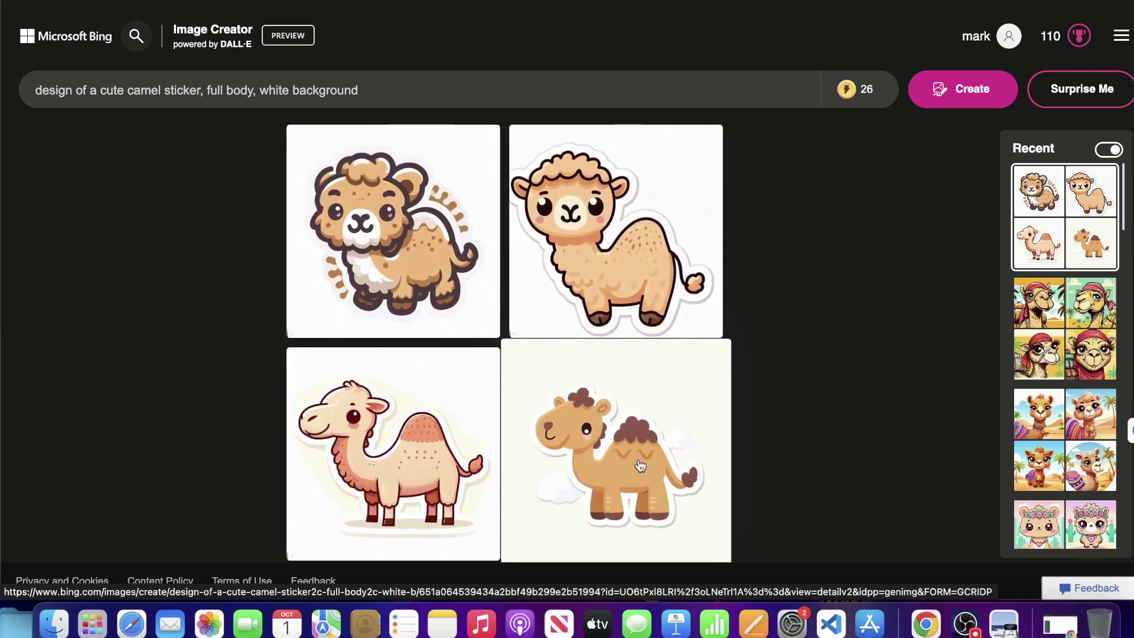
{"action": "left_click", "coordinate": [415, 465]}
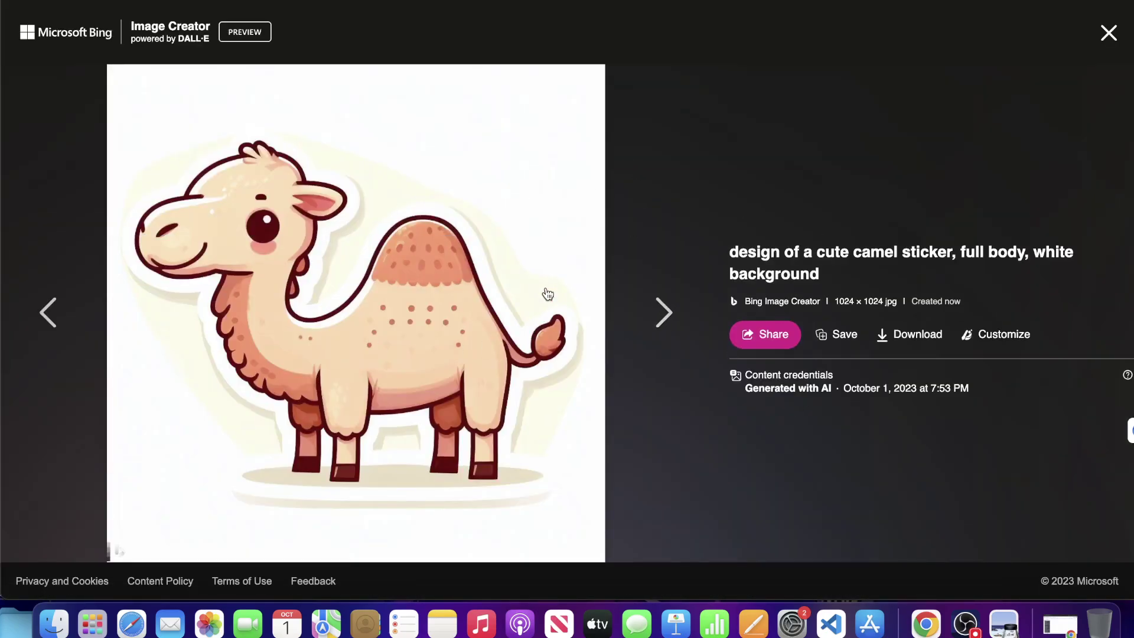
{"action": "left_click", "coordinate": [752, 347]}
{"action": "left_click", "coordinate": [916, 334]}
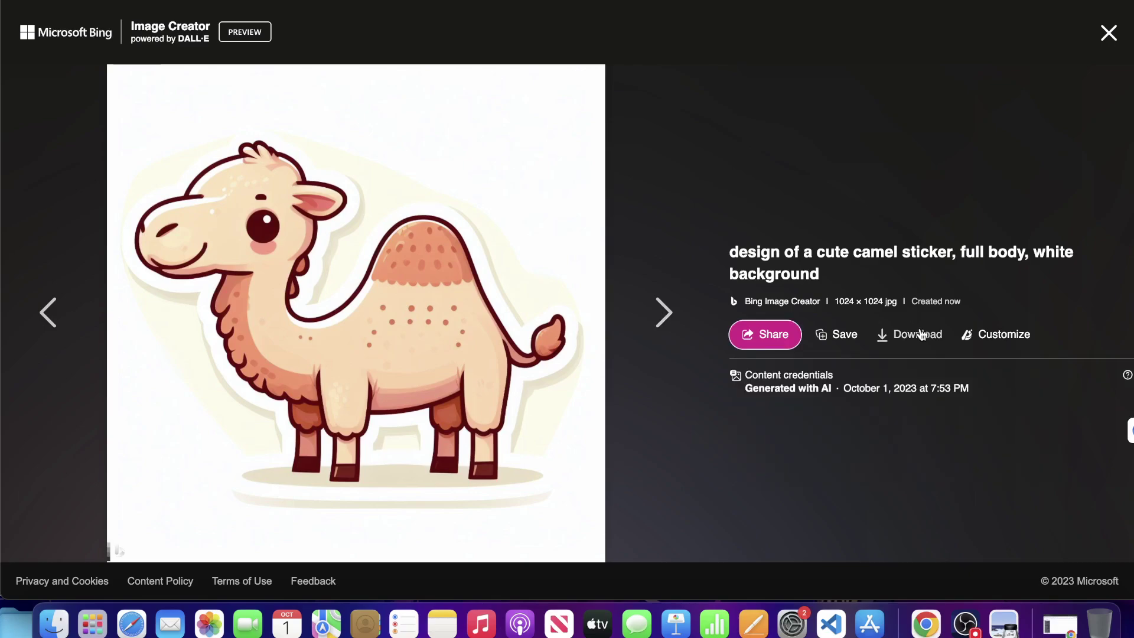
{"action": "left_click", "coordinate": [51, 311]}
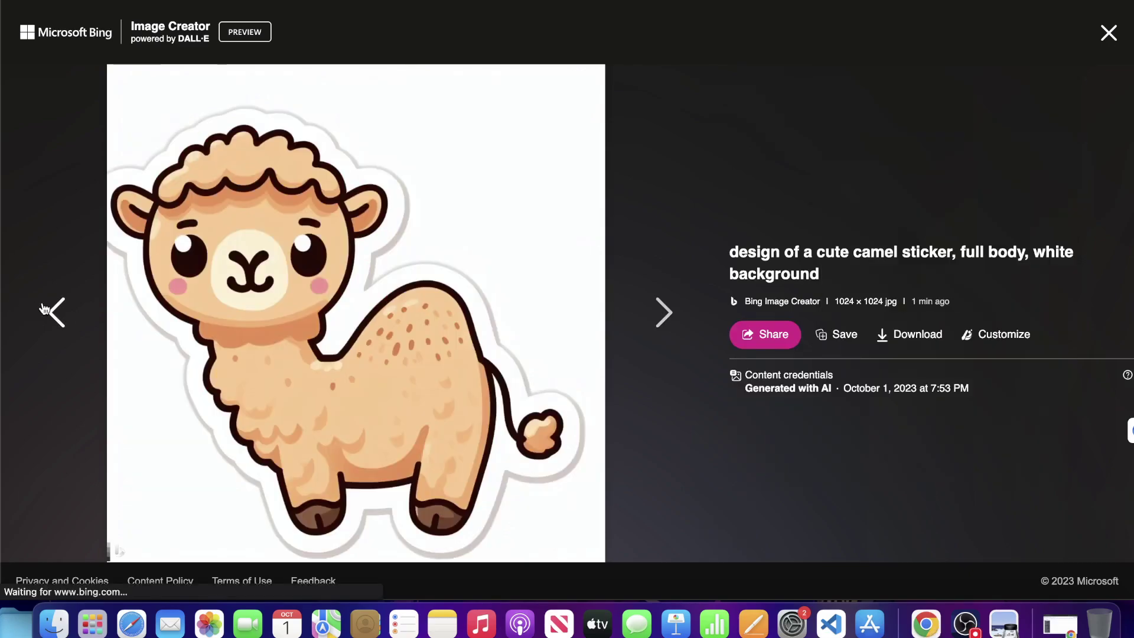
{"action": "left_click", "coordinate": [882, 336]}
Step: Download the camel with the brown tufted hump, the curly-haired camel again and the thick-outlined fluffy camel from their enlarged views
{"action": "left_click", "coordinate": [685, 314]}
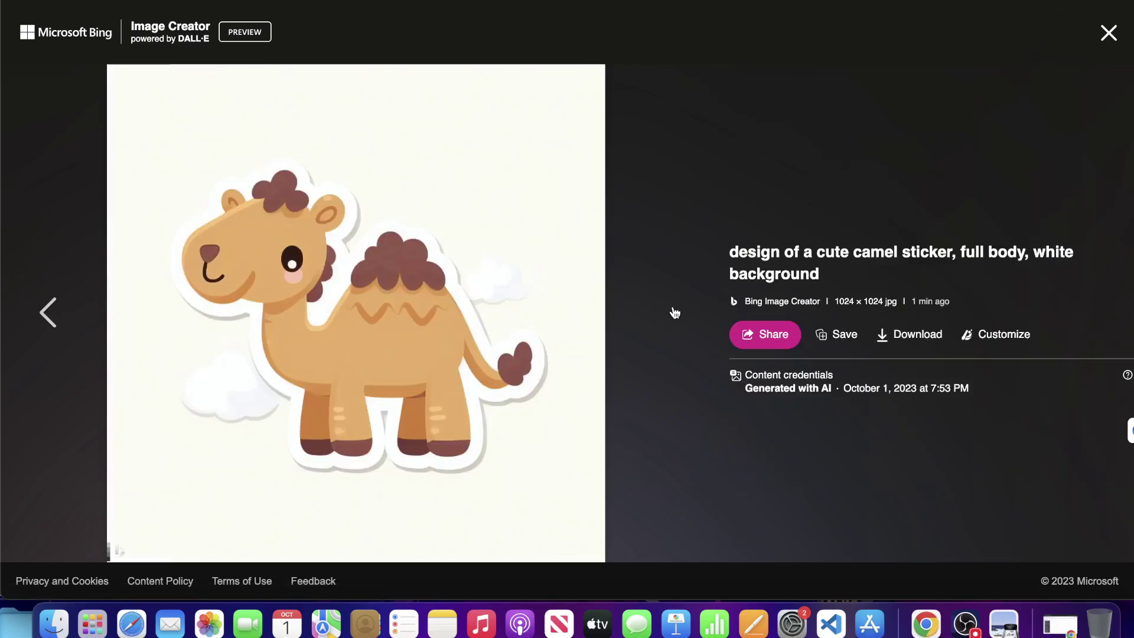
{"action": "left_click", "coordinate": [913, 335]}
{"action": "left_click", "coordinate": [56, 314]}
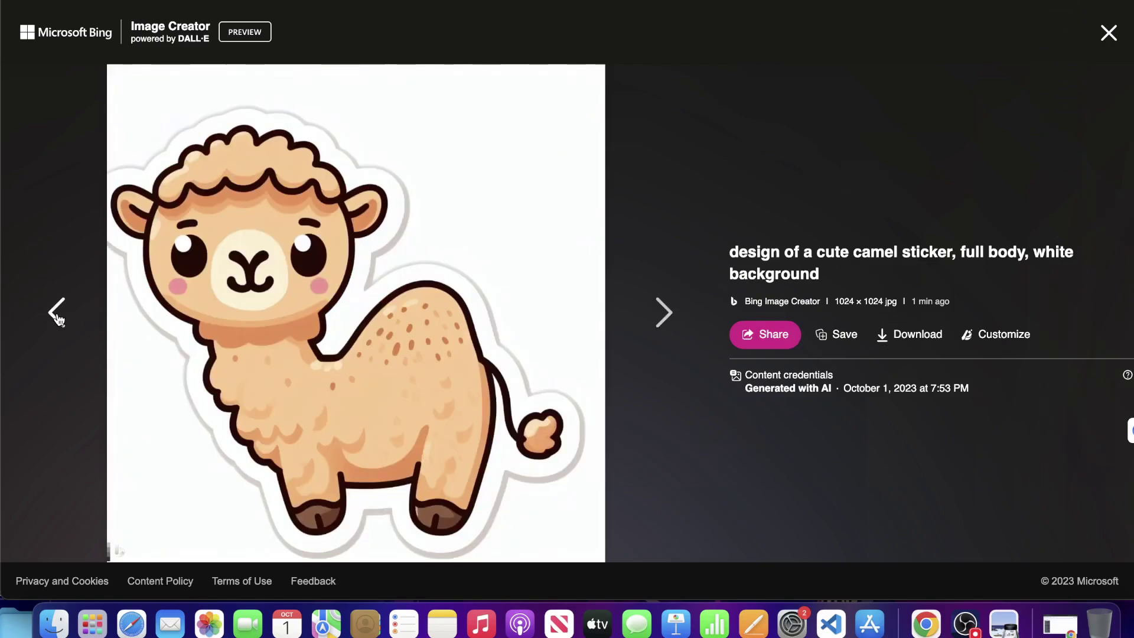
{"action": "left_click", "coordinate": [906, 341]}
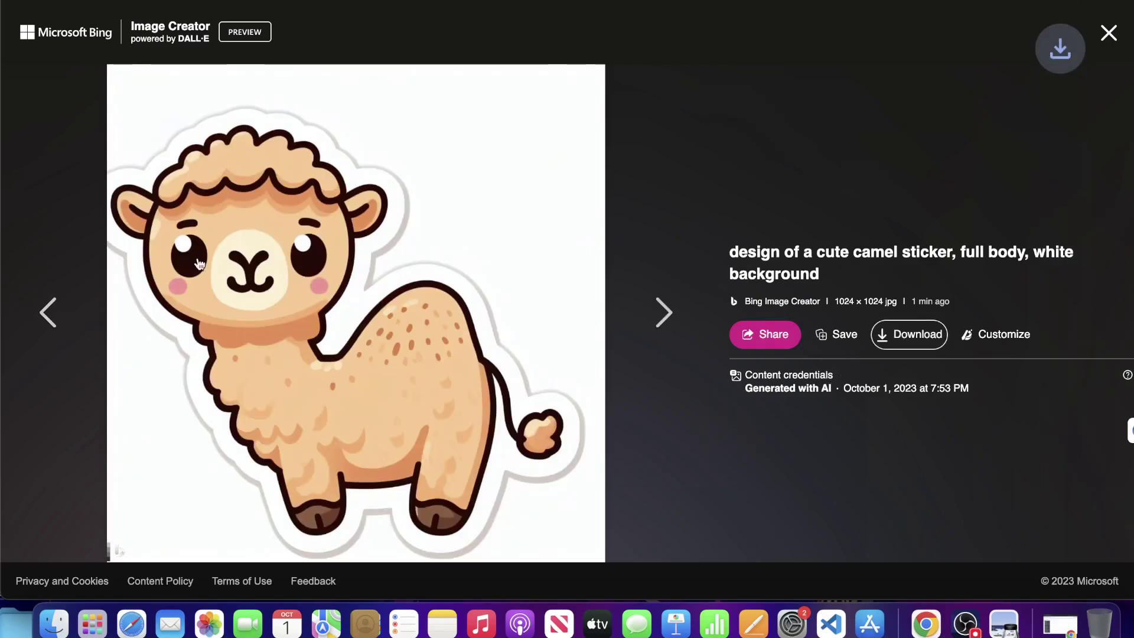
{"action": "left_click", "coordinate": [50, 312]}
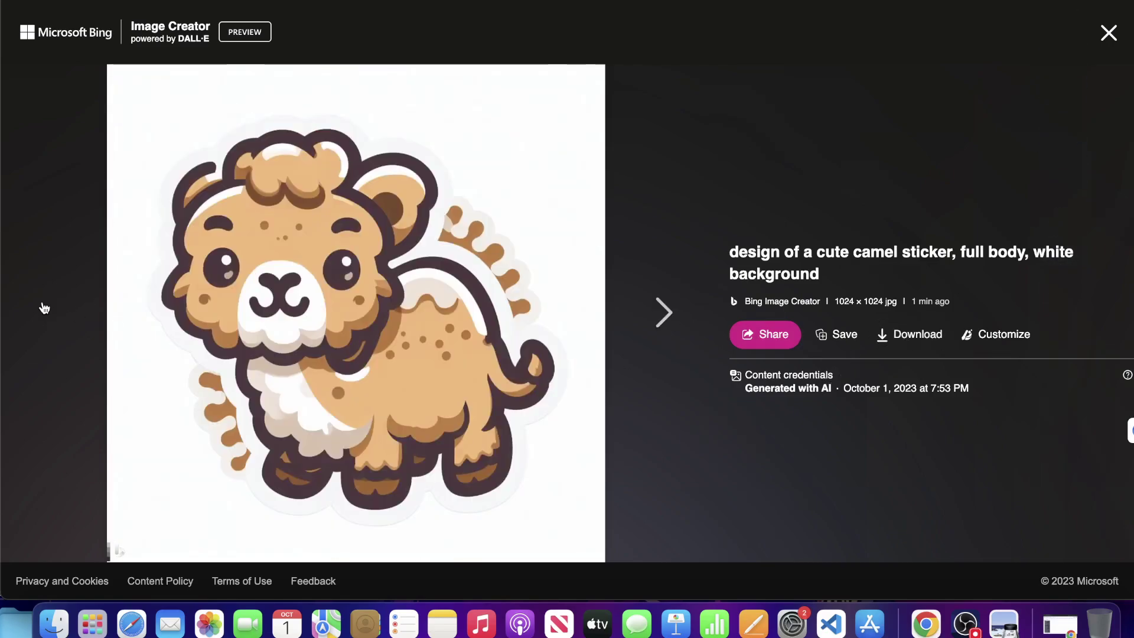
{"action": "left_click", "coordinate": [924, 332]}
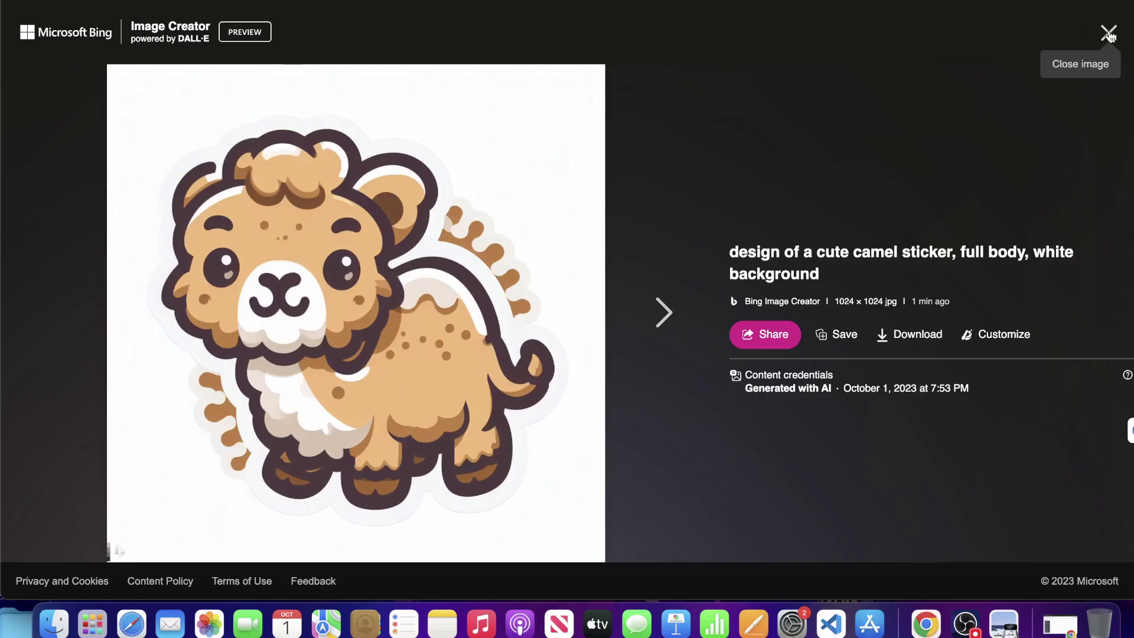
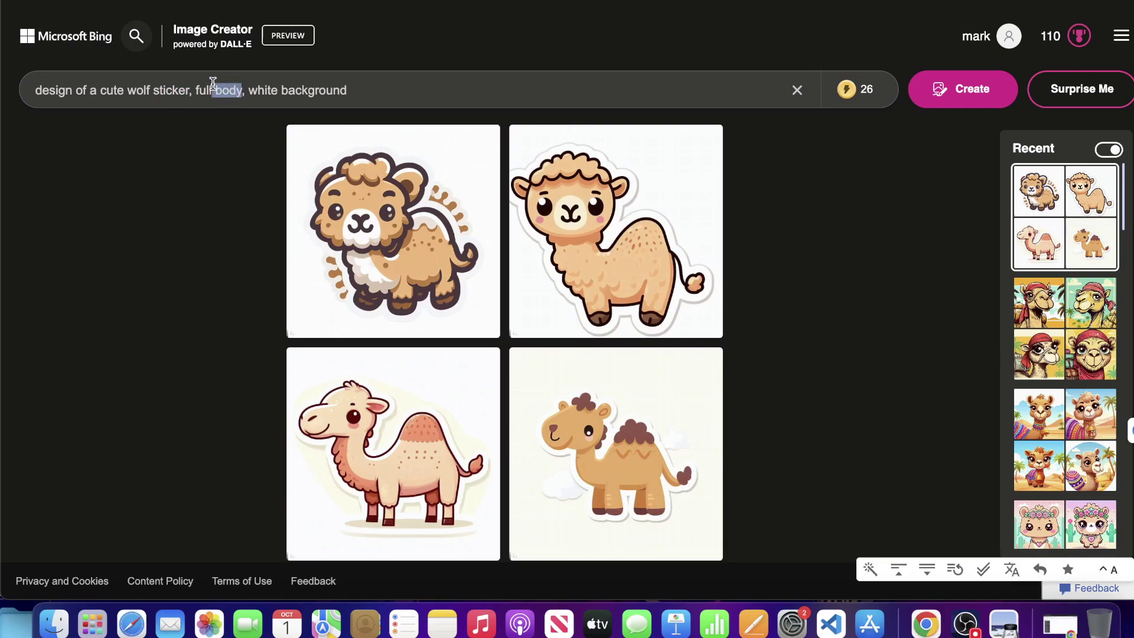
Step: Change the prompt to "design of a cute wolf sticker, face, white background" and generate the images
{"action": "key", "text": "BackSpace"}
{"action": "key", "text": "BackSpace"}
{"action": "key", "text": "BackSpace"}
{"action": "key", "text": "BackSpace"}
{"action": "key", "text": "BackSpace"}
{"action": "type", "text": "ace"}
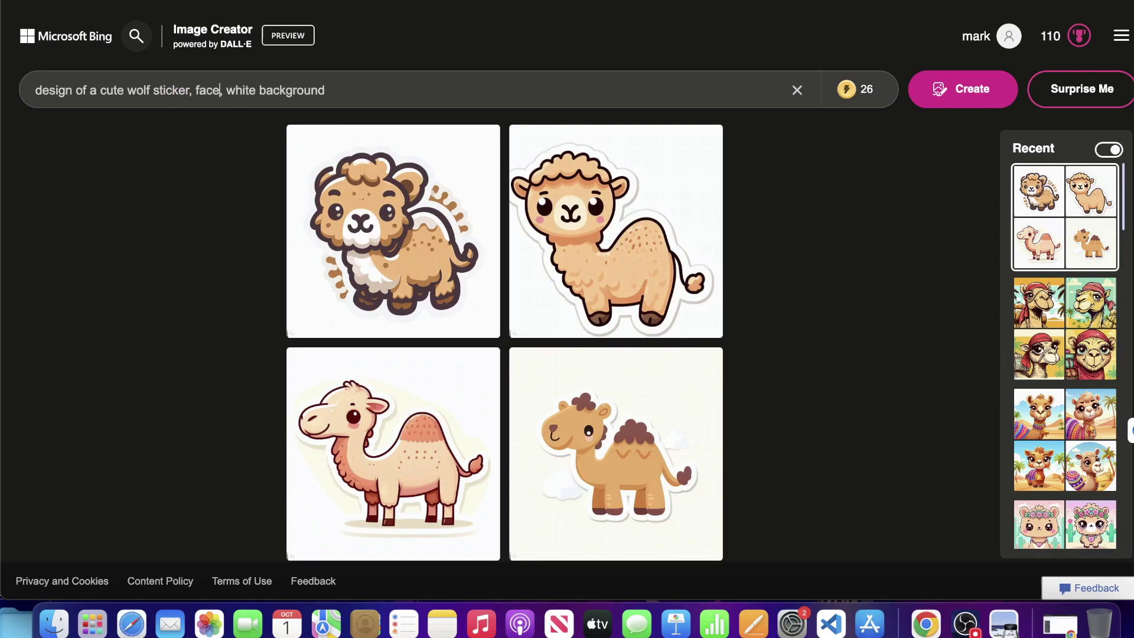
{"action": "left_click", "coordinate": [969, 85]}
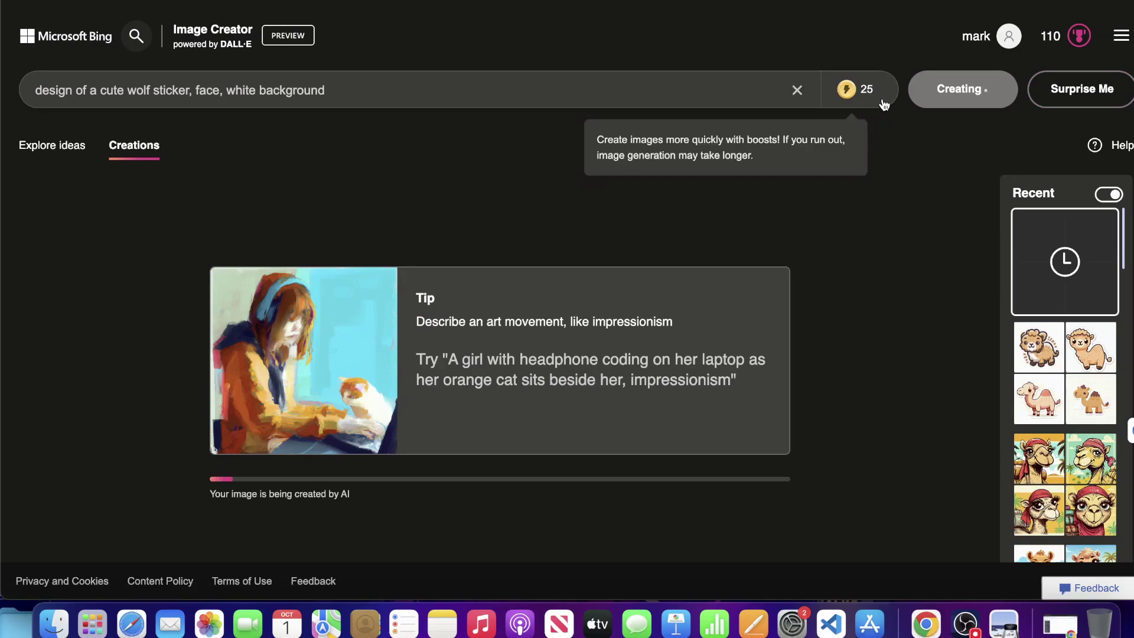
Step: Check the recording in OBS, preview pattern-03.png from Finder's recent files, and return to Bing Image Creator
{"action": "left_click", "coordinate": [966, 623]}
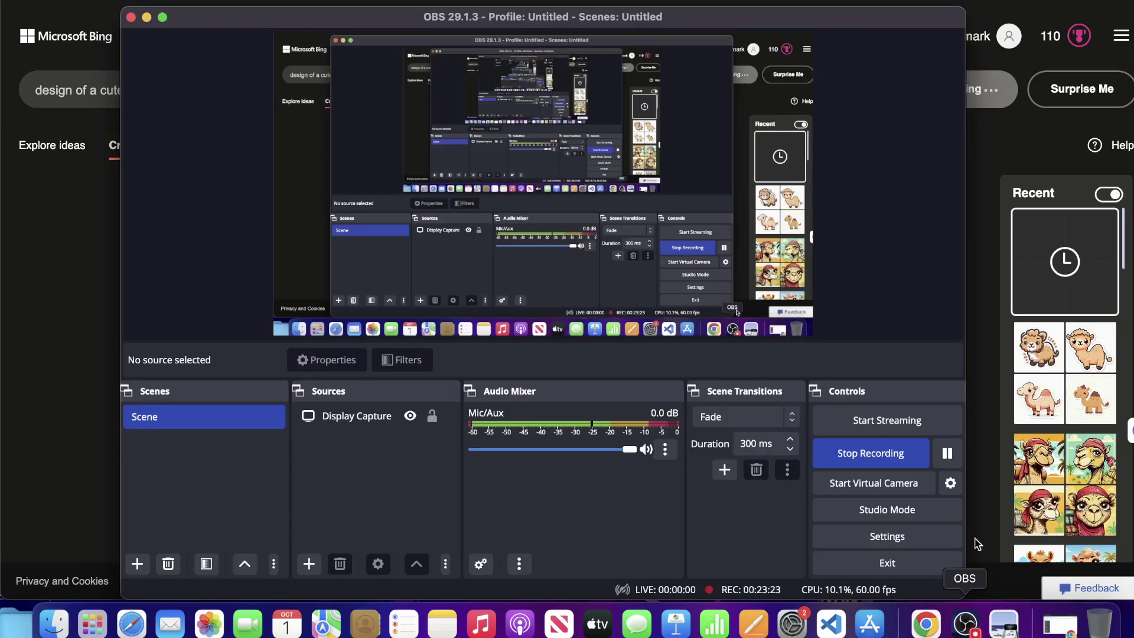
{"action": "left_click", "coordinate": [1001, 489]}
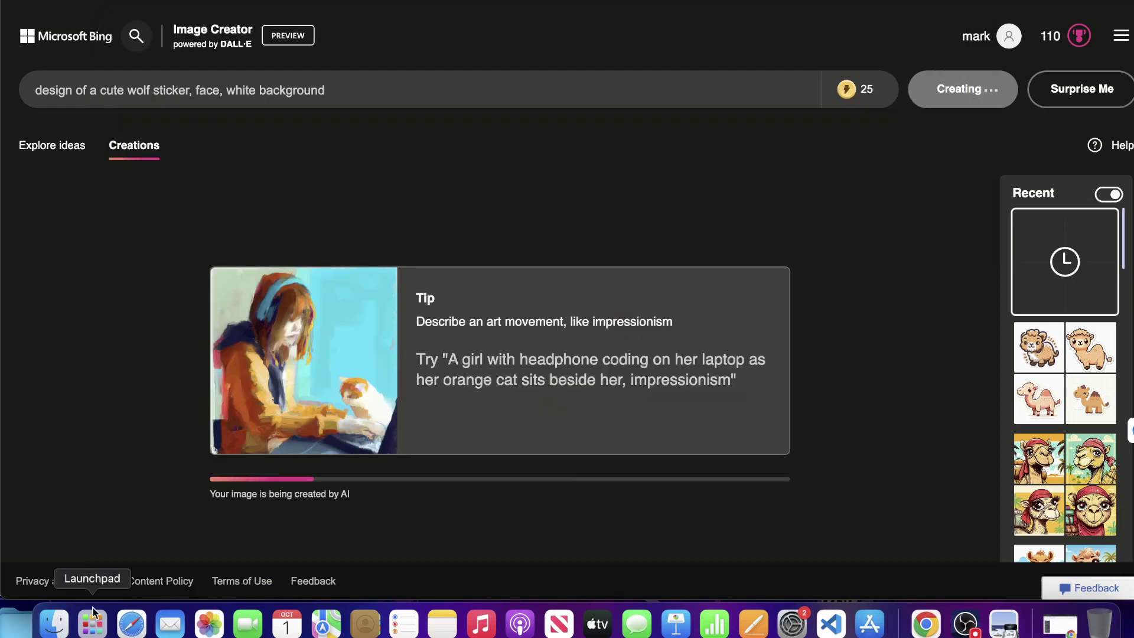
{"action": "left_click", "coordinate": [54, 623]}
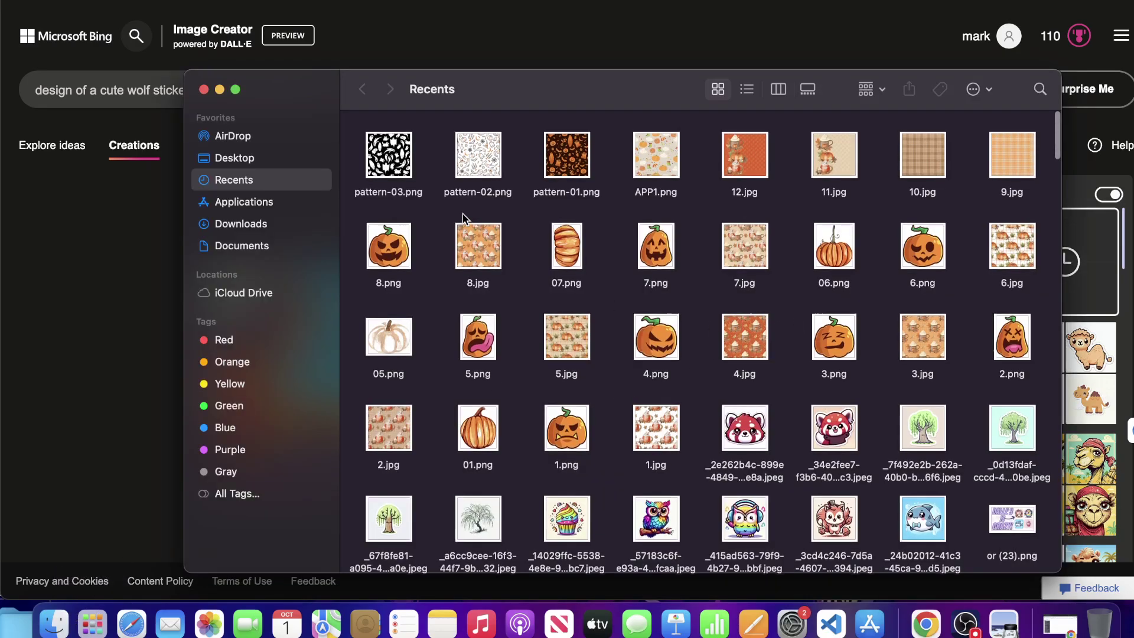
{"action": "scroll", "coordinate": [463, 214], "scroll_direction": "down", "scroll_amount": 1}
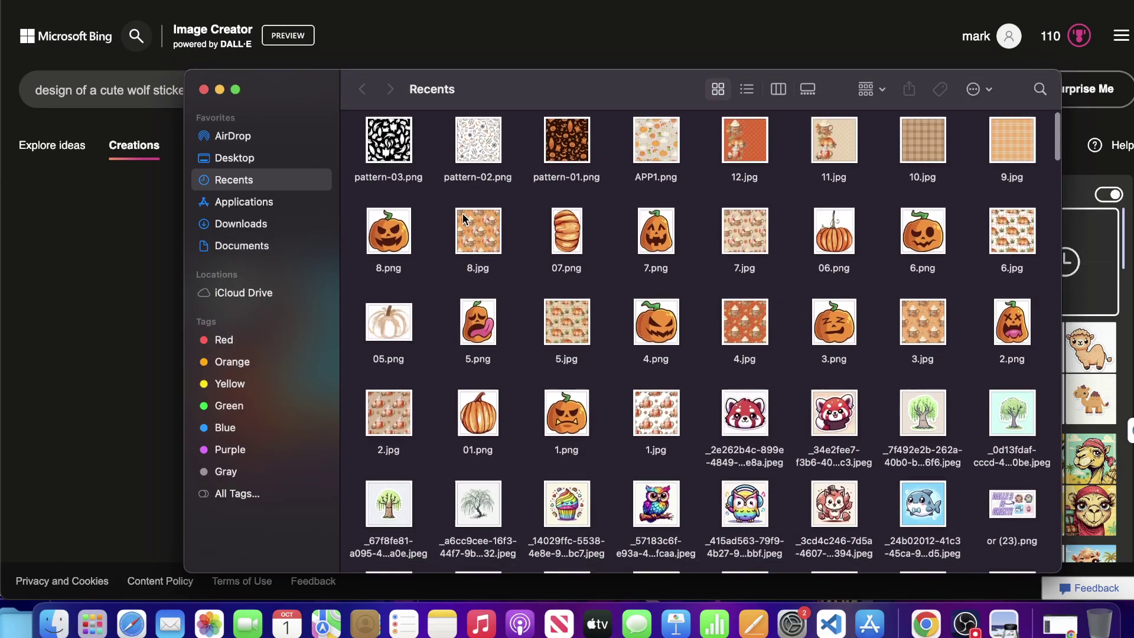
{"action": "scroll", "coordinate": [449, 177], "scroll_direction": "up", "scroll_amount": 1}
{"action": "double_click", "coordinate": [402, 142]}
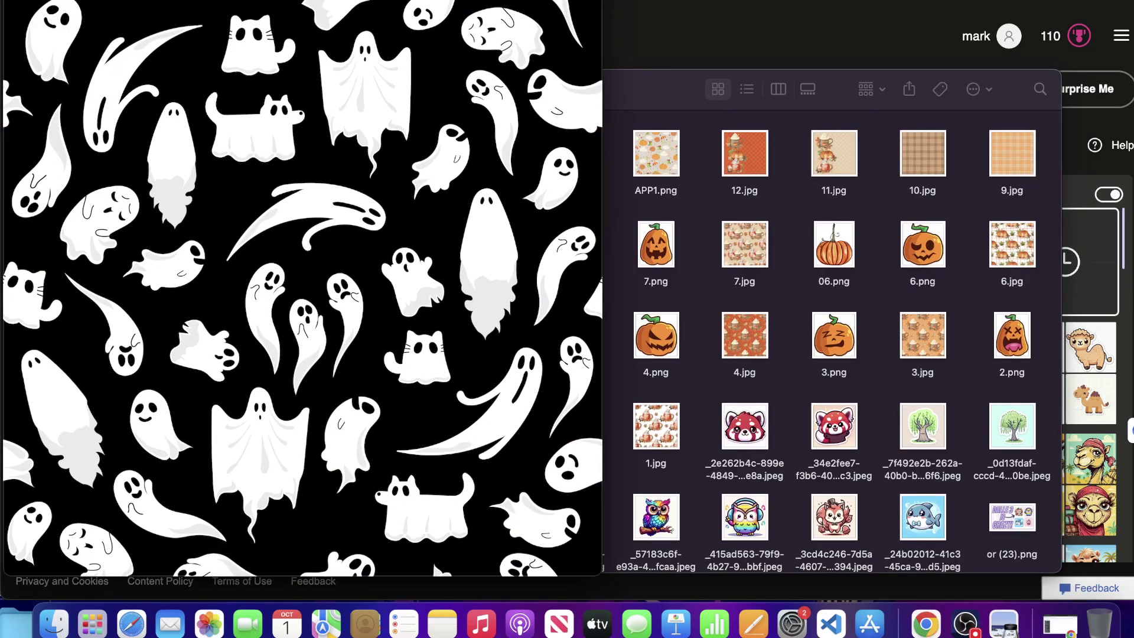
{"action": "key", "text": "super+w"}
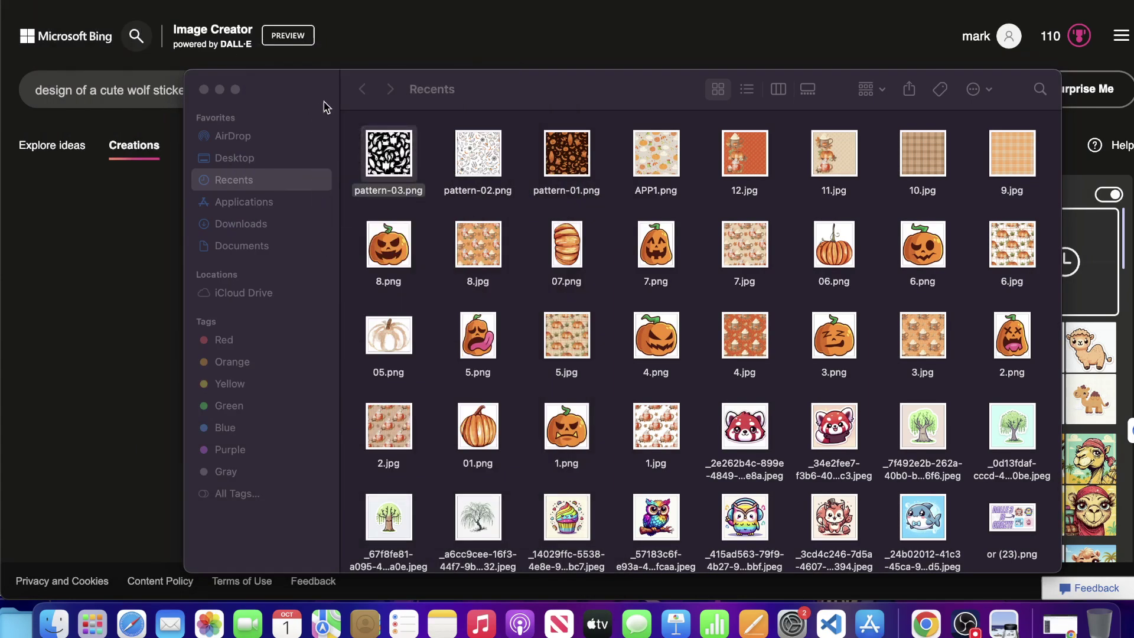
{"action": "left_click", "coordinate": [326, 106]}
{"action": "left_click", "coordinate": [202, 89]}
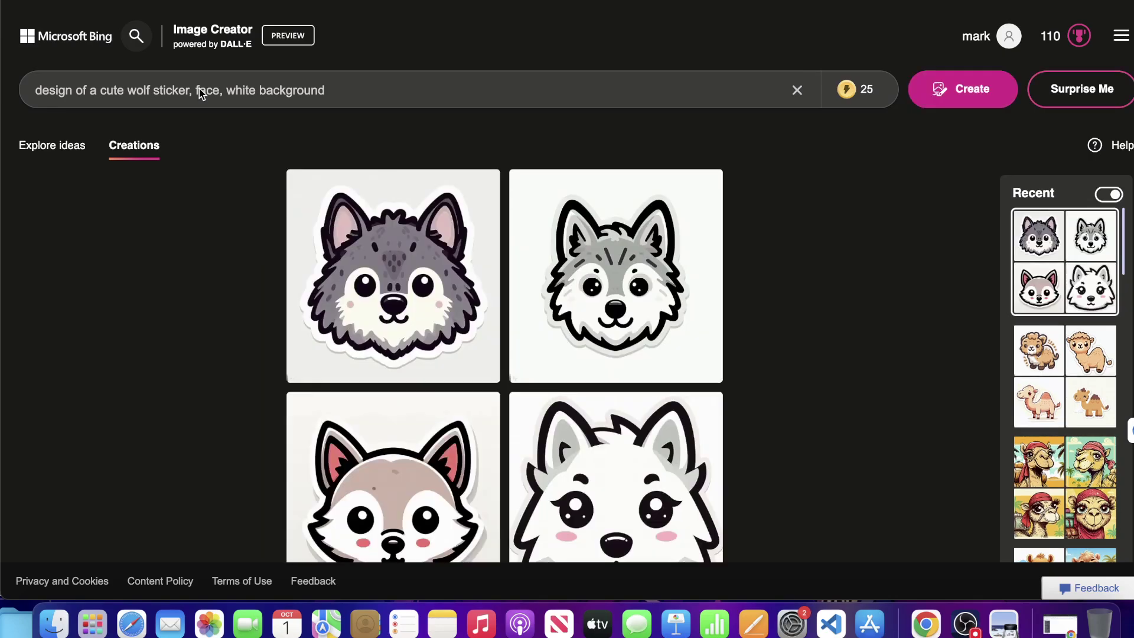
Step: Download all four wolf face stickers from their enlarged views, from the dark grey wolf to the white one, and return to the results
{"action": "scroll", "coordinate": [616, 361], "scroll_direction": "down", "scroll_amount": 2}
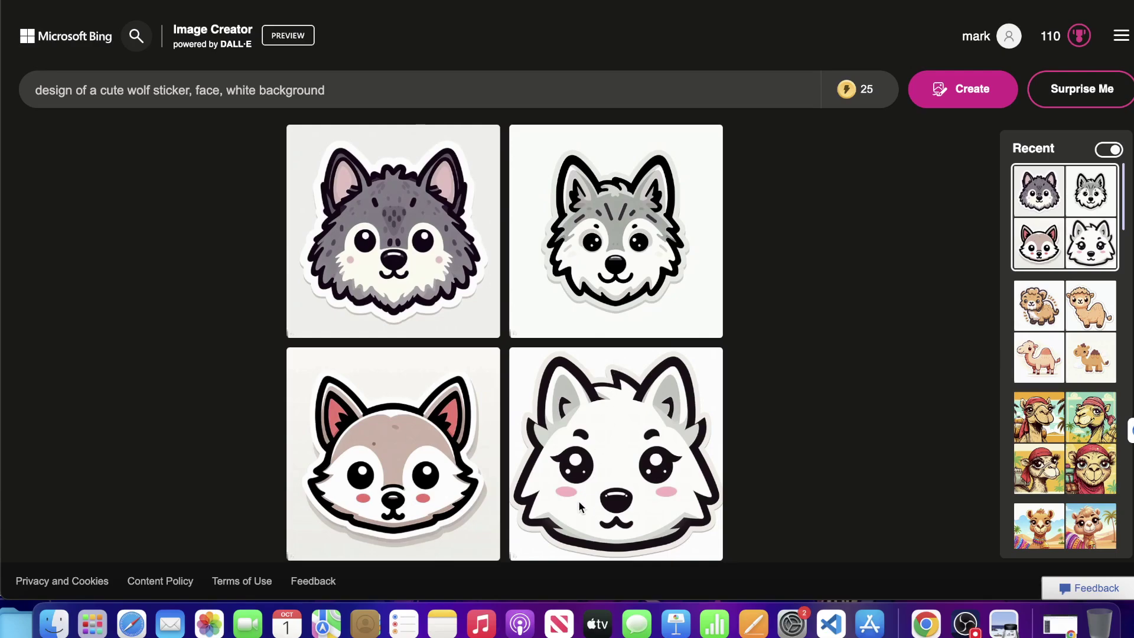
{"action": "left_click", "coordinate": [477, 278]}
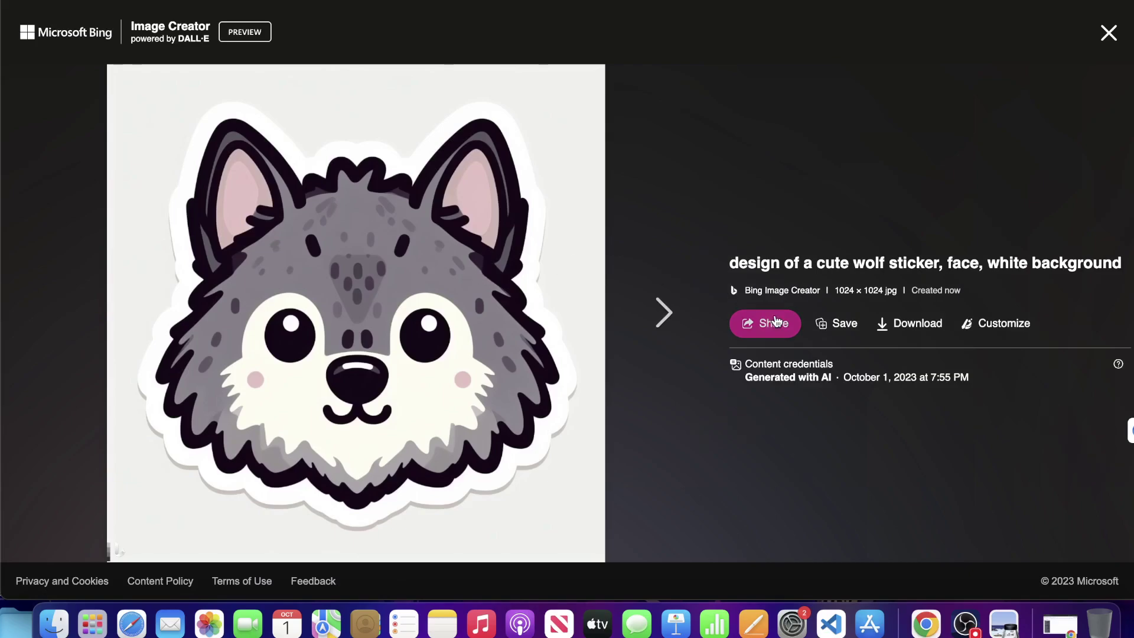
{"action": "left_click", "coordinate": [895, 324]}
{"action": "left_click", "coordinate": [664, 312]}
{"action": "left_click", "coordinate": [898, 325]}
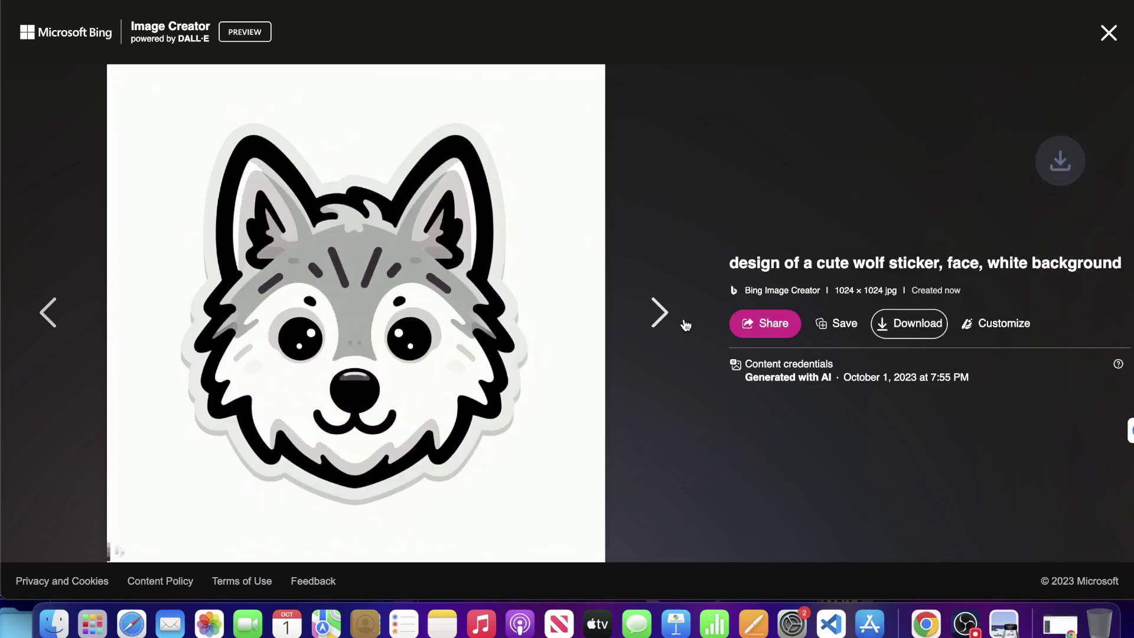
{"action": "left_click", "coordinate": [664, 312]}
{"action": "left_click", "coordinate": [910, 323]}
{"action": "left_click", "coordinate": [664, 312]}
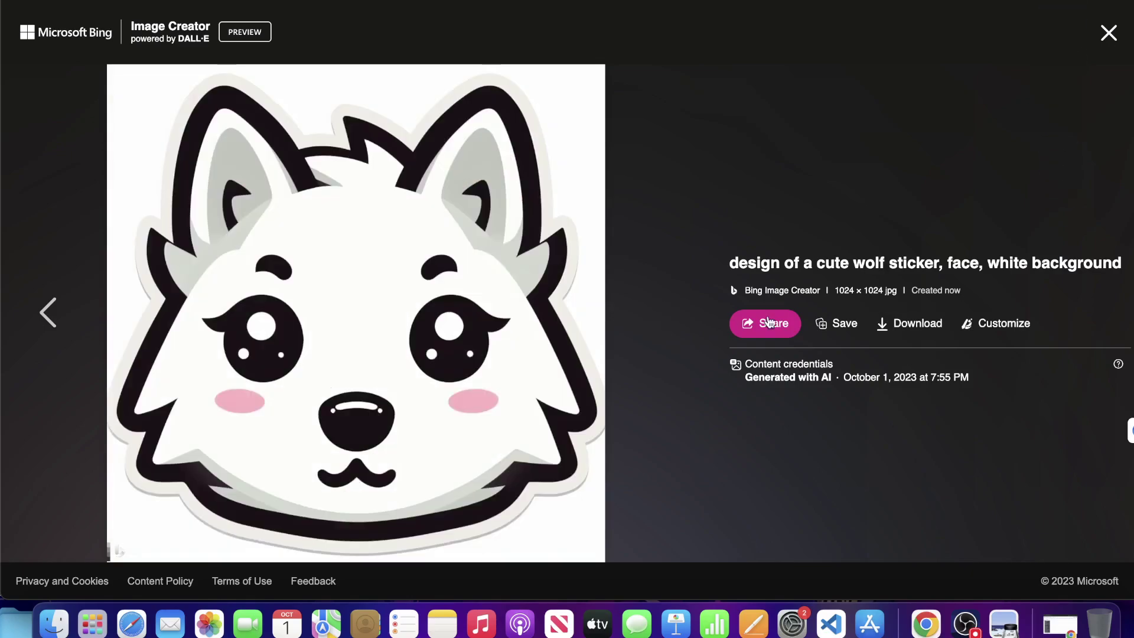
{"action": "left_click", "coordinate": [912, 323]}
{"action": "left_click", "coordinate": [1121, 30]}
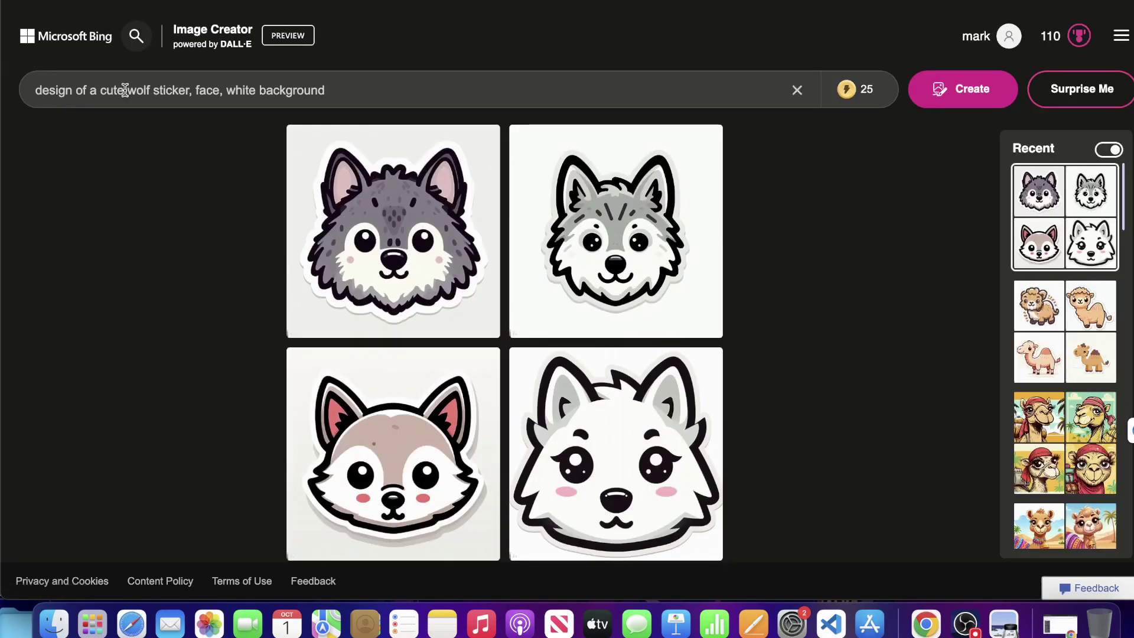
Step: Remove "sticker" from the prompt and generate "design of a cute wolf, face, white background"
{"action": "double_click", "coordinate": [168, 90]}
{"action": "key", "text": "BackSpace"}
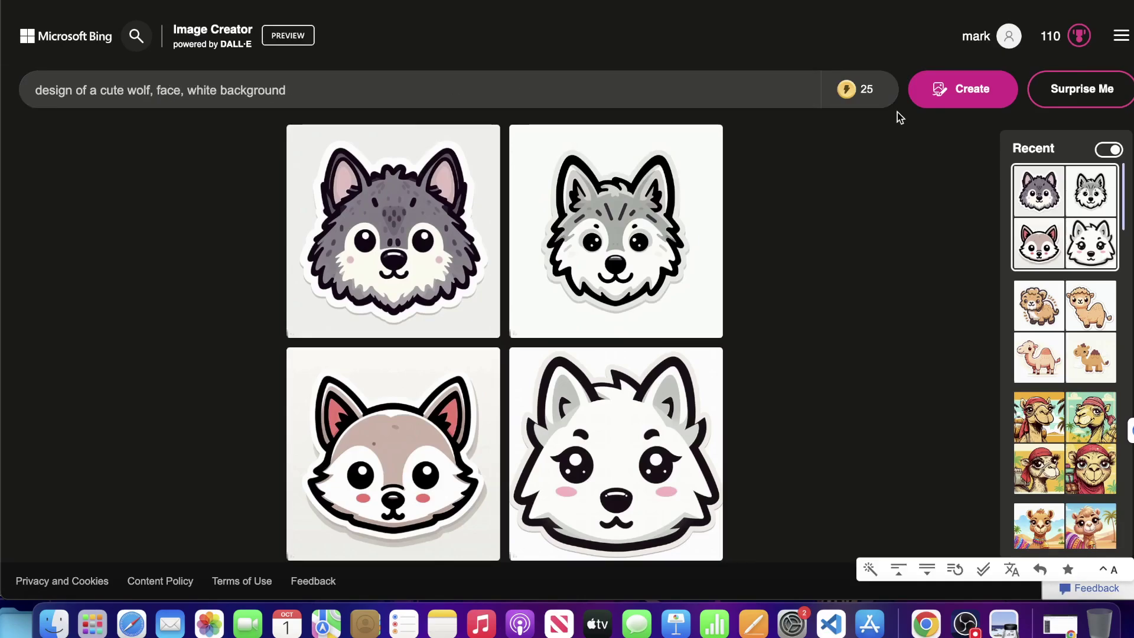
{"action": "left_click", "coordinate": [958, 92]}
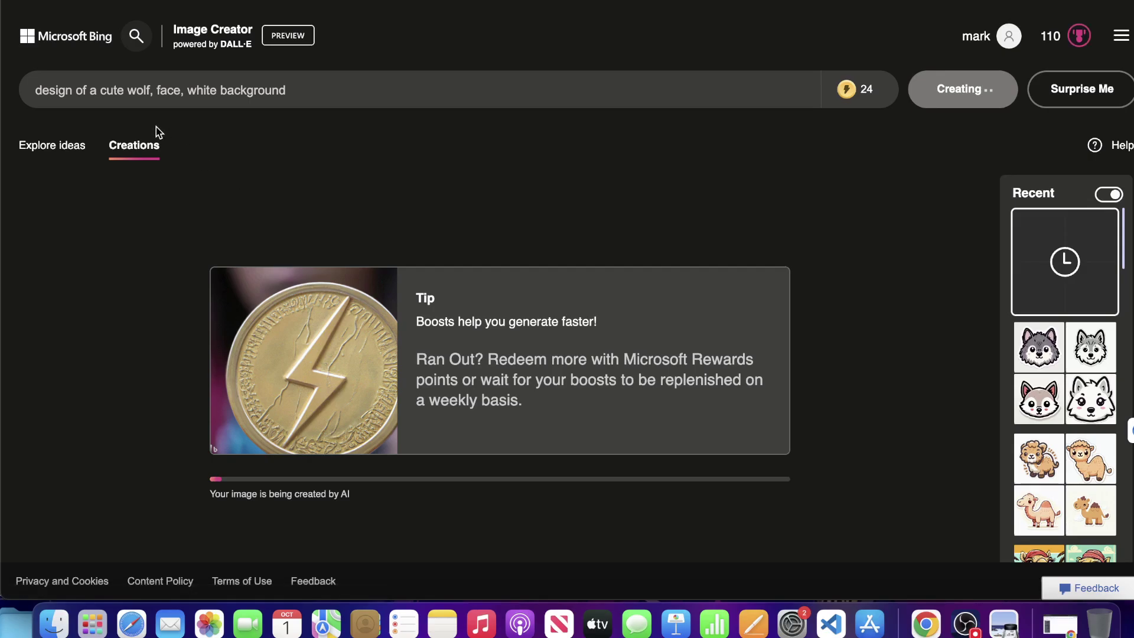
Step: Download all four new wolf faces from their enlarged views, from the realistic long-furred wolf to the smiling pink-eared one, and return to the results
{"action": "scroll", "coordinate": [780, 236], "scroll_direction": "down", "scroll_amount": 1}
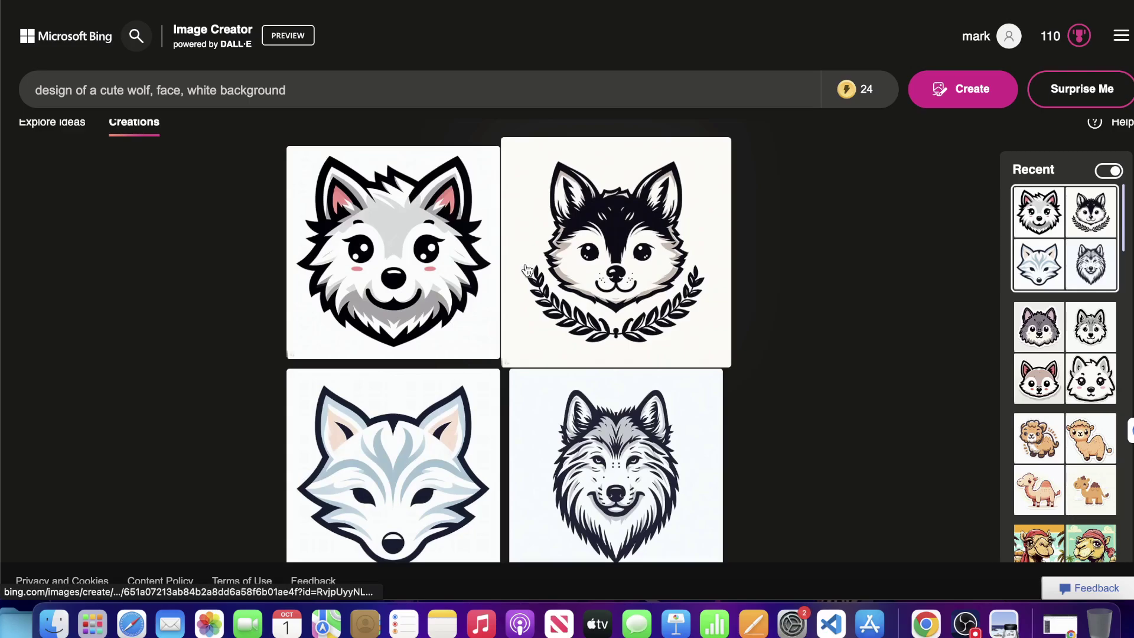
{"action": "left_click", "coordinate": [655, 397]}
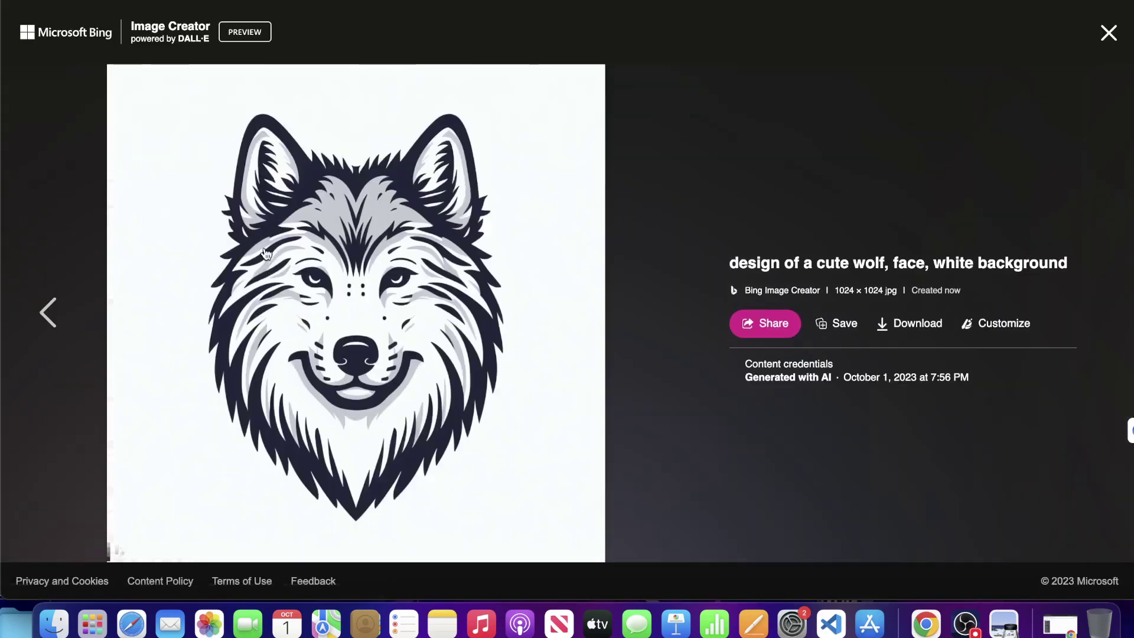
{"action": "left_click", "coordinate": [926, 326]}
{"action": "left_click", "coordinate": [48, 312]}
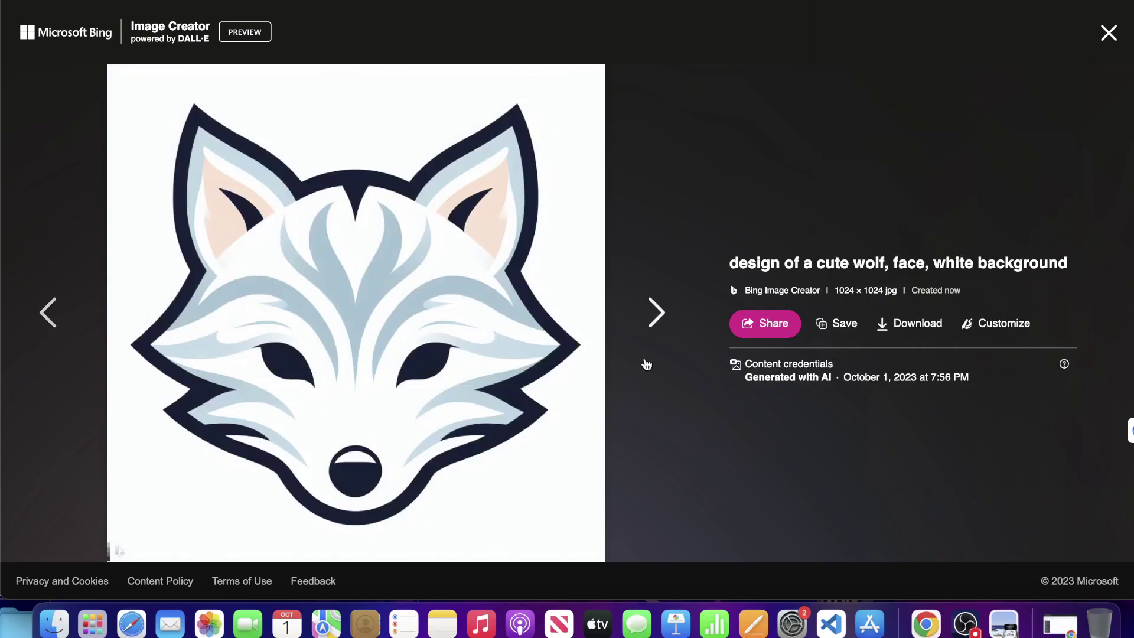
{"action": "left_click", "coordinate": [917, 323]}
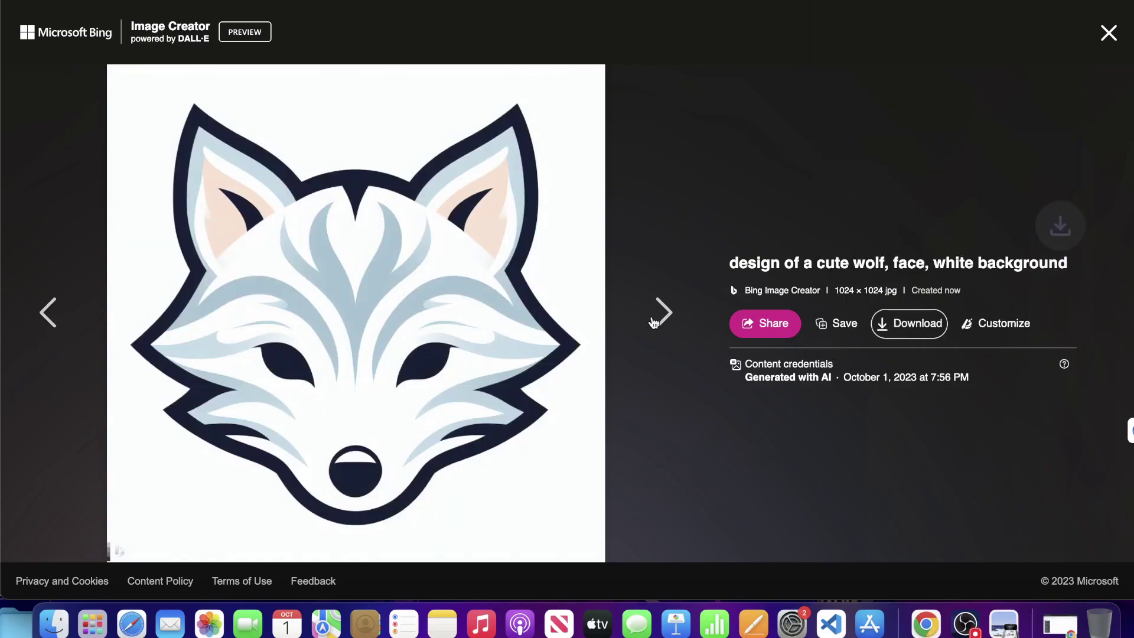
{"action": "left_click", "coordinate": [53, 312]}
{"action": "left_click", "coordinate": [917, 323]}
{"action": "left_click", "coordinate": [53, 312]}
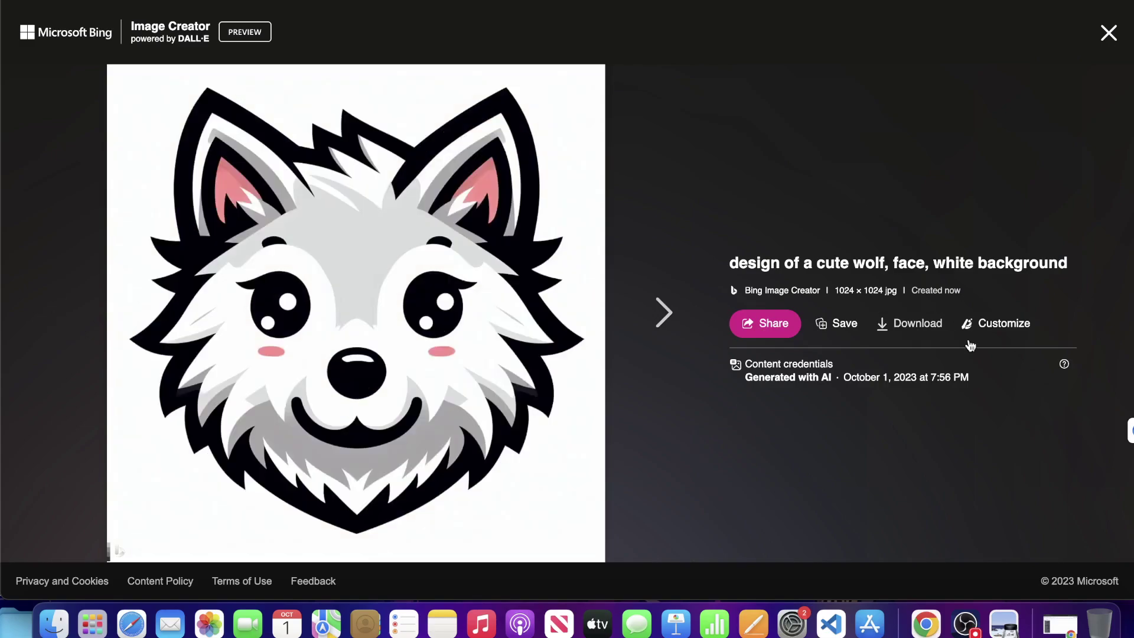
{"action": "left_click", "coordinate": [917, 323]}
{"action": "left_click", "coordinate": [1109, 33]}
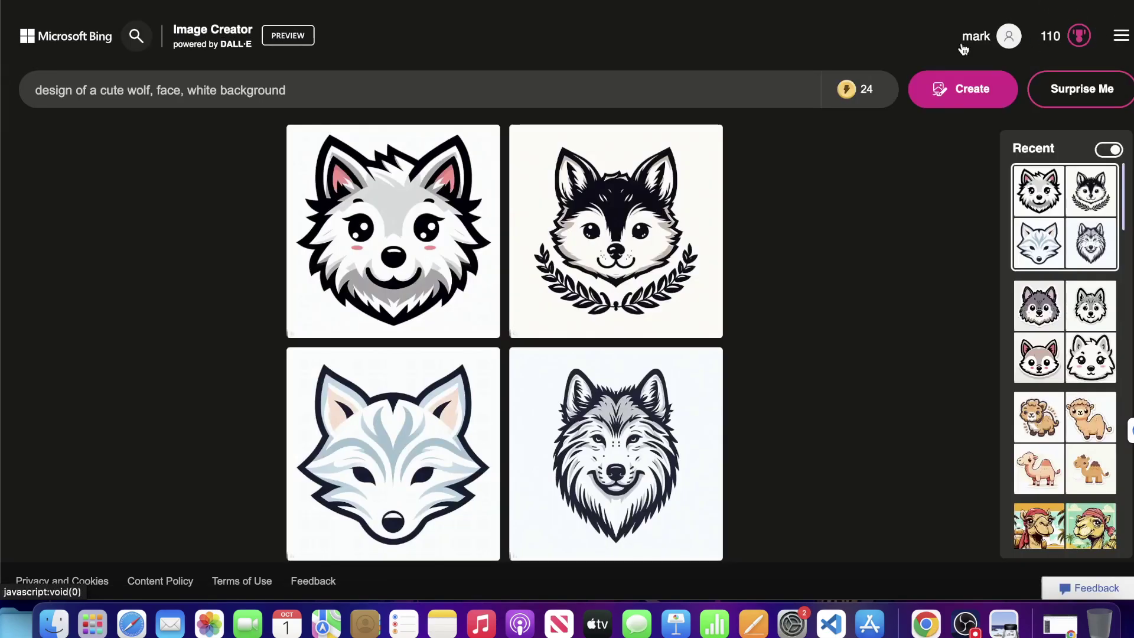
Step: Remove "face" from the prompt and generate "design of a cute wolf, white background"
{"action": "double_click", "coordinate": [167, 90]}
{"action": "key", "text": "BackSpace"}
{"action": "key", "text": "BackSpace"}
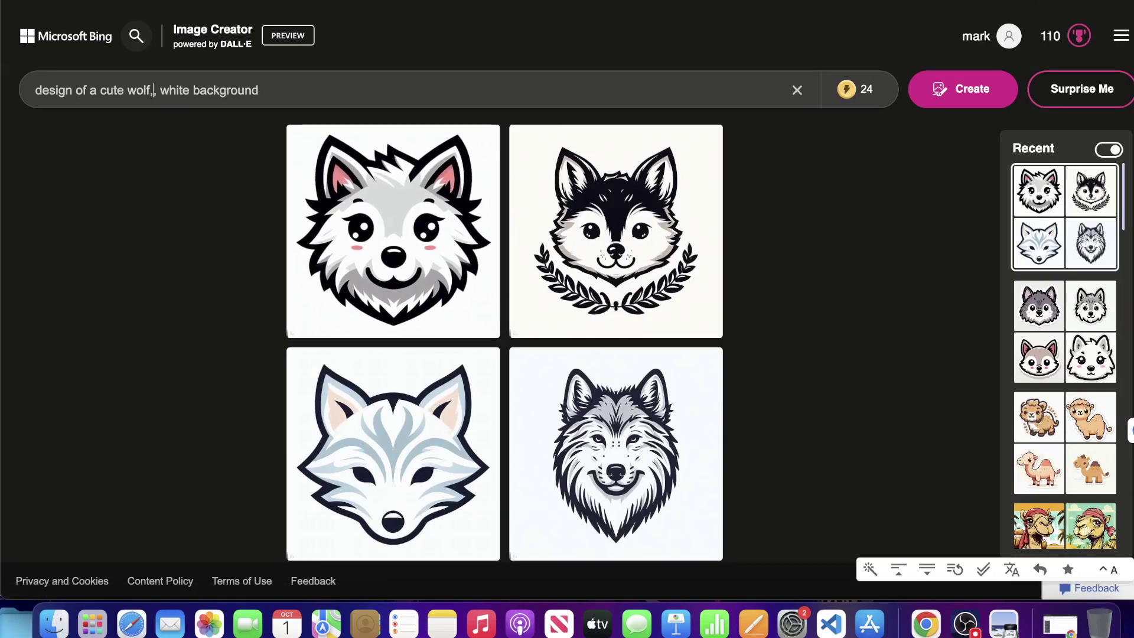
{"action": "left_click", "coordinate": [963, 90]}
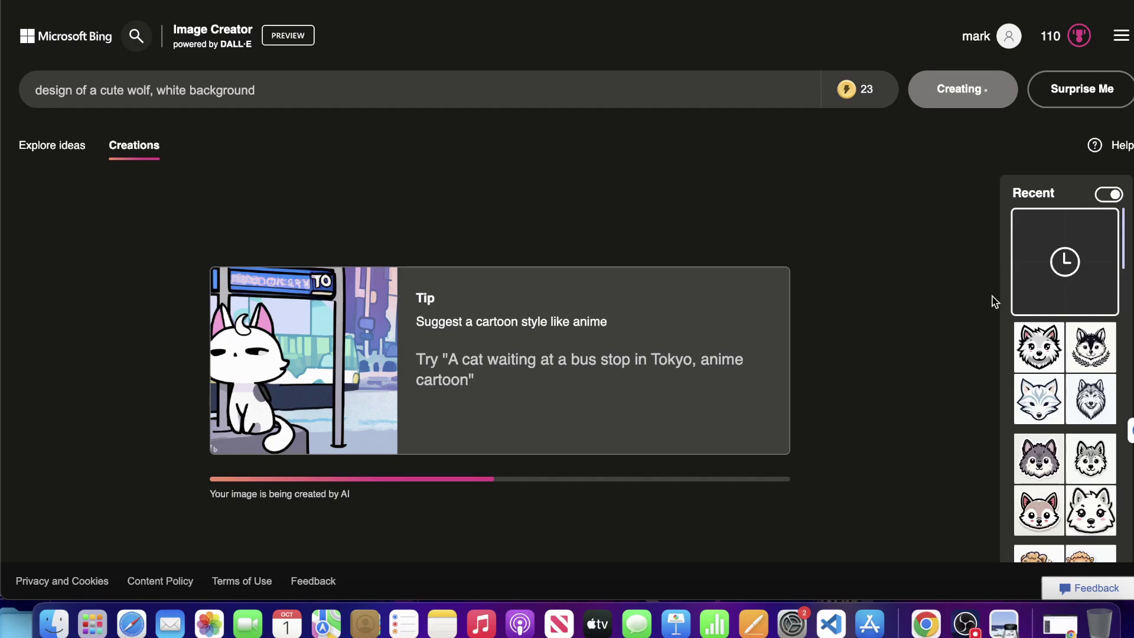
Step: Download the round-framed, walking, teal-backed and sitting white wolf designs from their enlarged views, and take another look at the sitting white wolf
{"action": "scroll", "coordinate": [1037, 344], "scroll_direction": "down", "scroll_amount": 10}
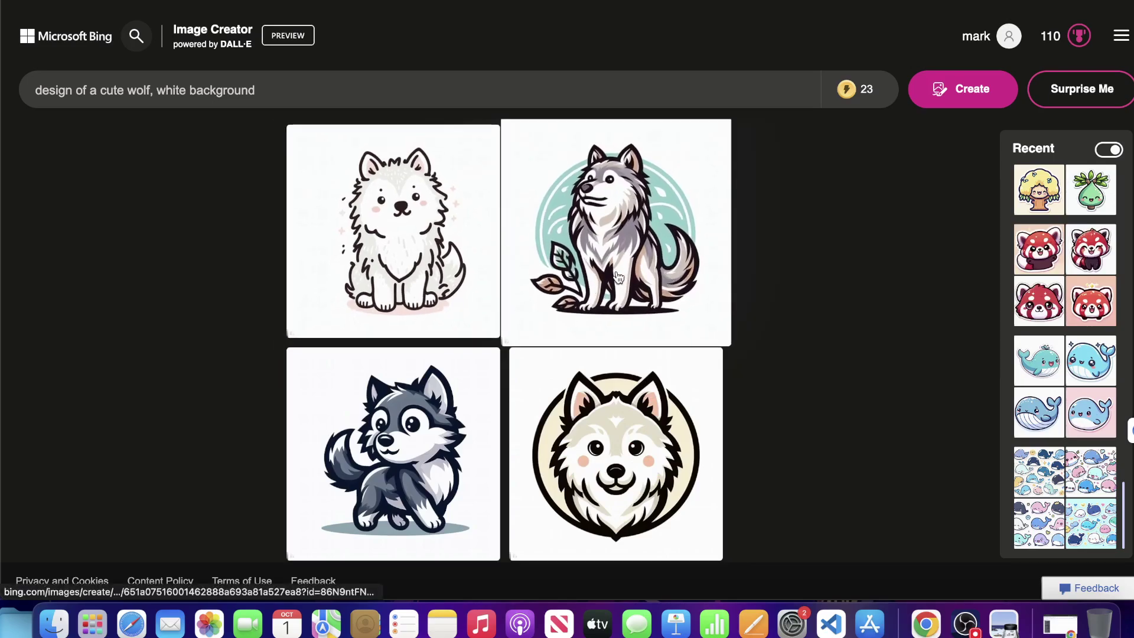
{"action": "left_click", "coordinate": [666, 443]}
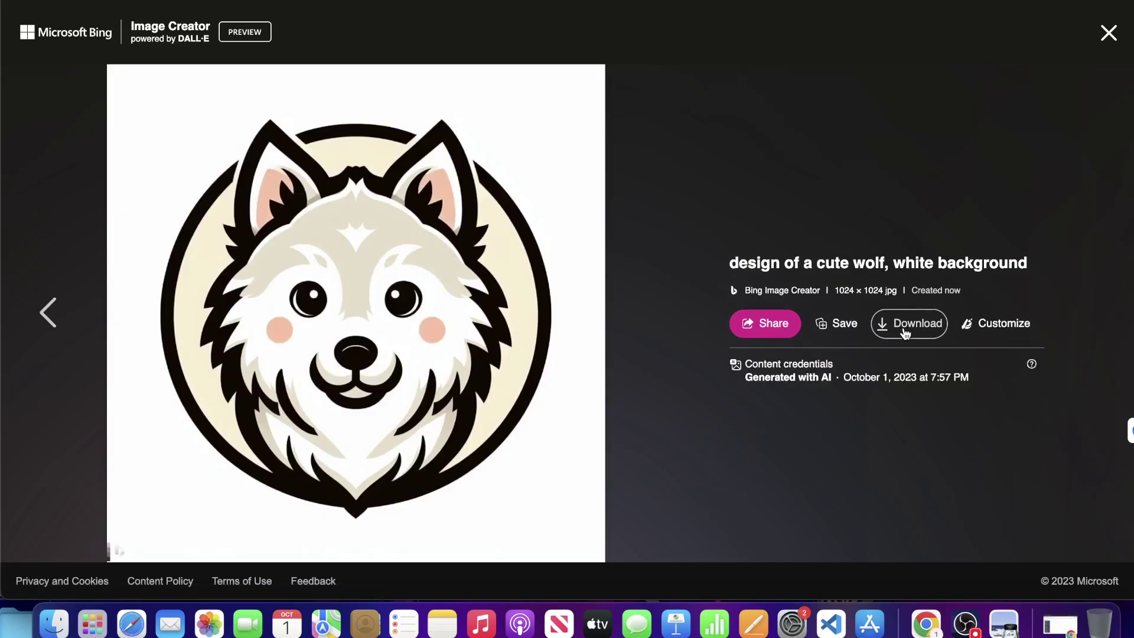
{"action": "left_click", "coordinate": [909, 324]}
{"action": "left_click", "coordinate": [62, 296]}
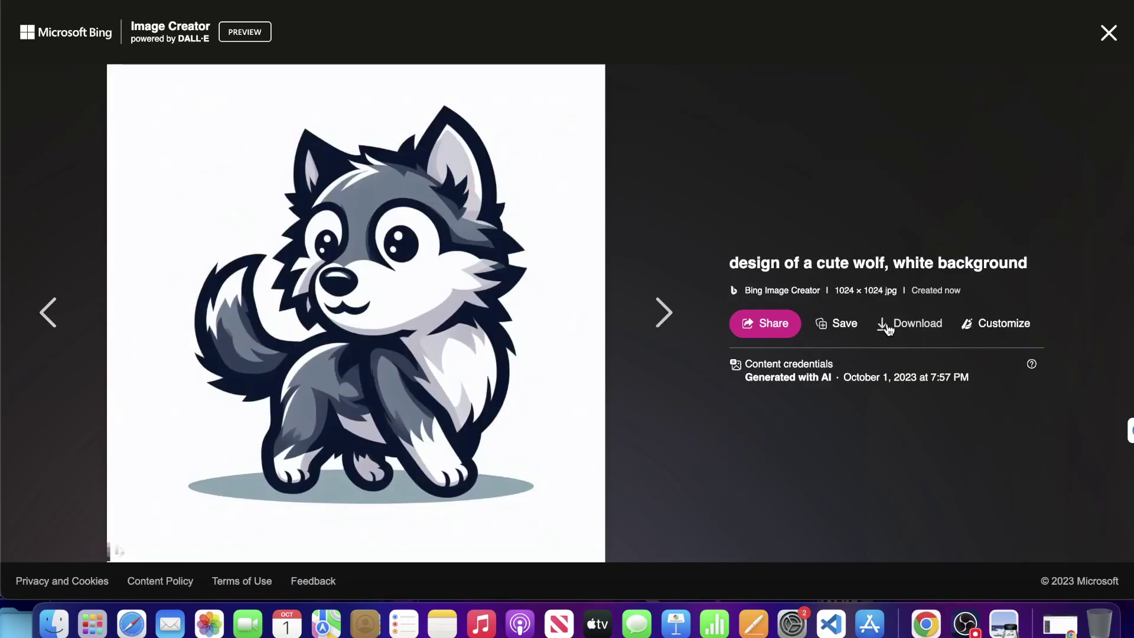
{"action": "left_click", "coordinate": [886, 324]}
{"action": "left_click", "coordinate": [59, 321]}
{"action": "left_click", "coordinate": [914, 325]}
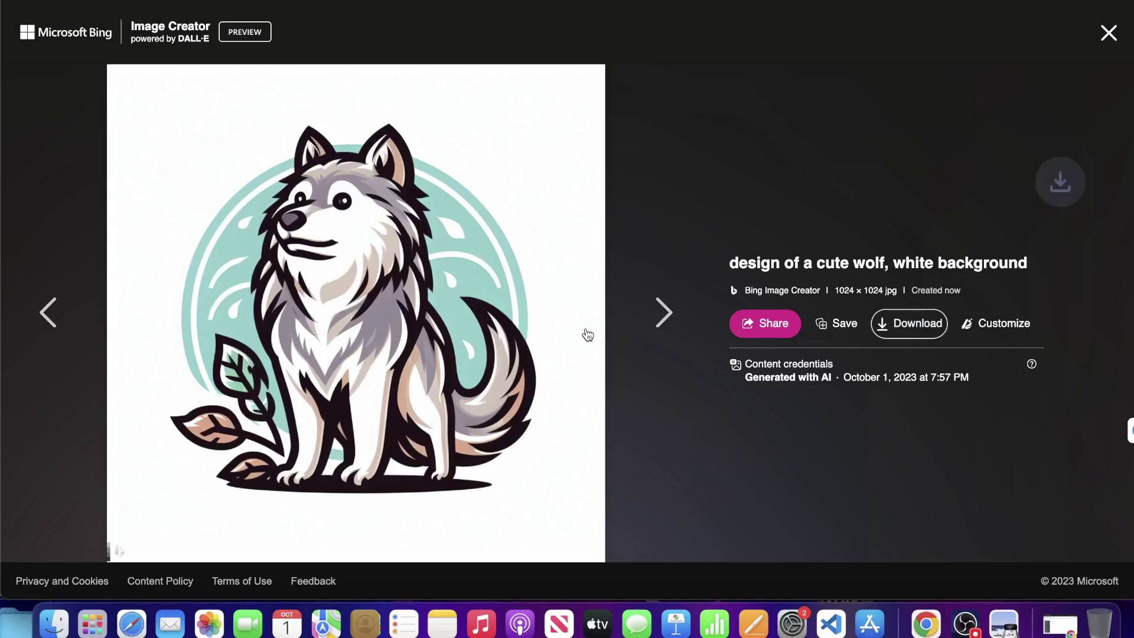
{"action": "left_click", "coordinate": [39, 321]}
{"action": "left_click", "coordinate": [910, 324]}
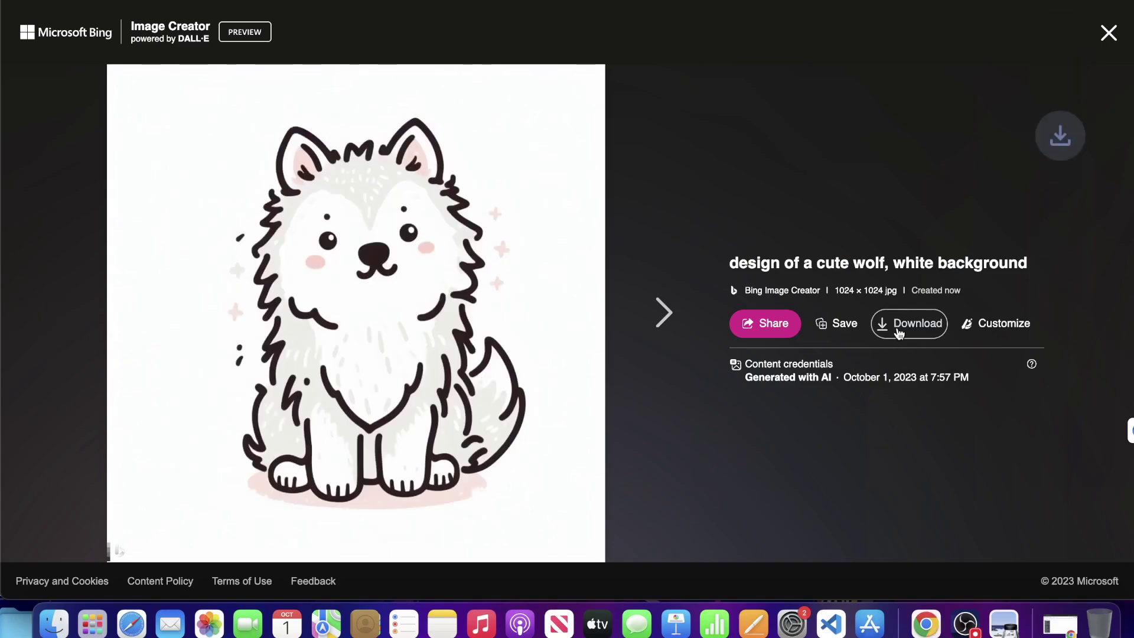
{"action": "left_click", "coordinate": [1109, 33]}
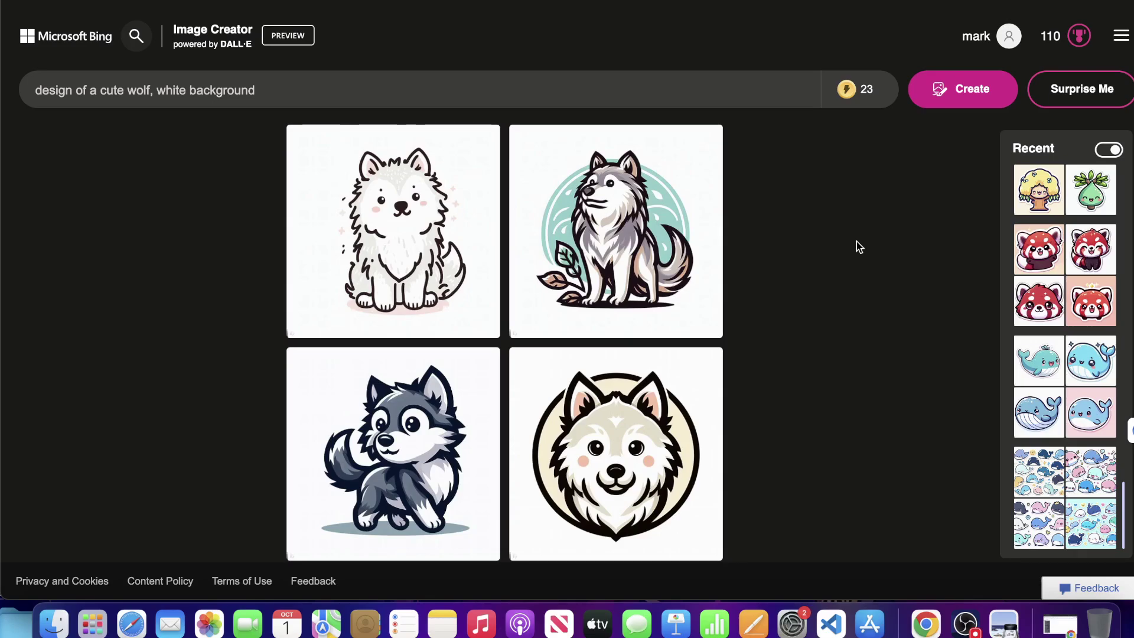
{"action": "left_click", "coordinate": [329, 272]}
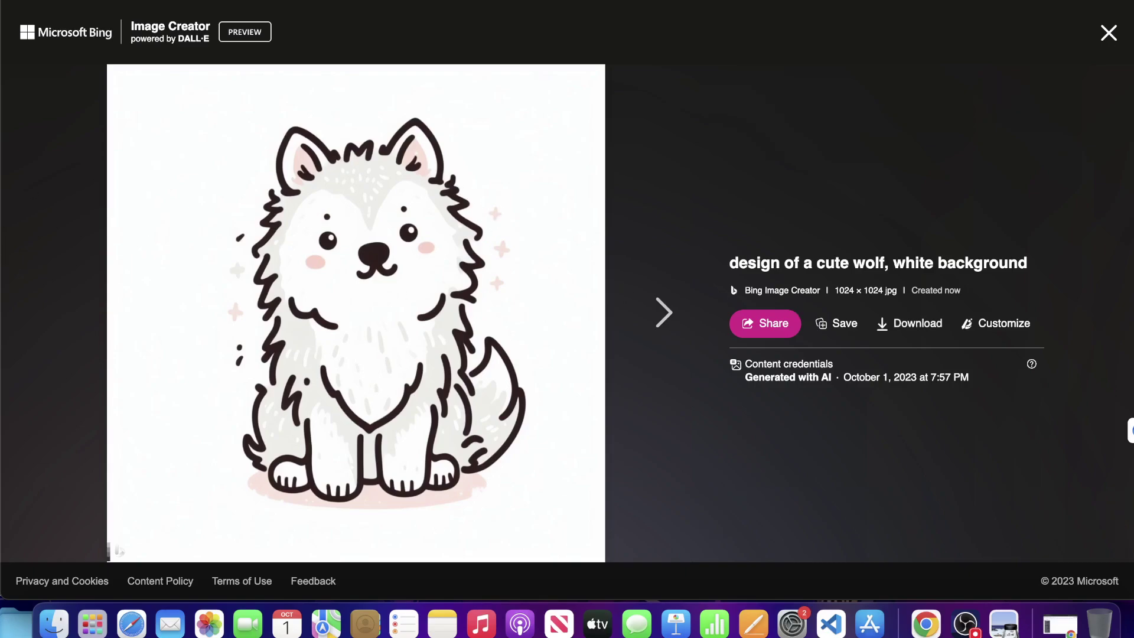
{"action": "left_click", "coordinate": [1109, 33]}
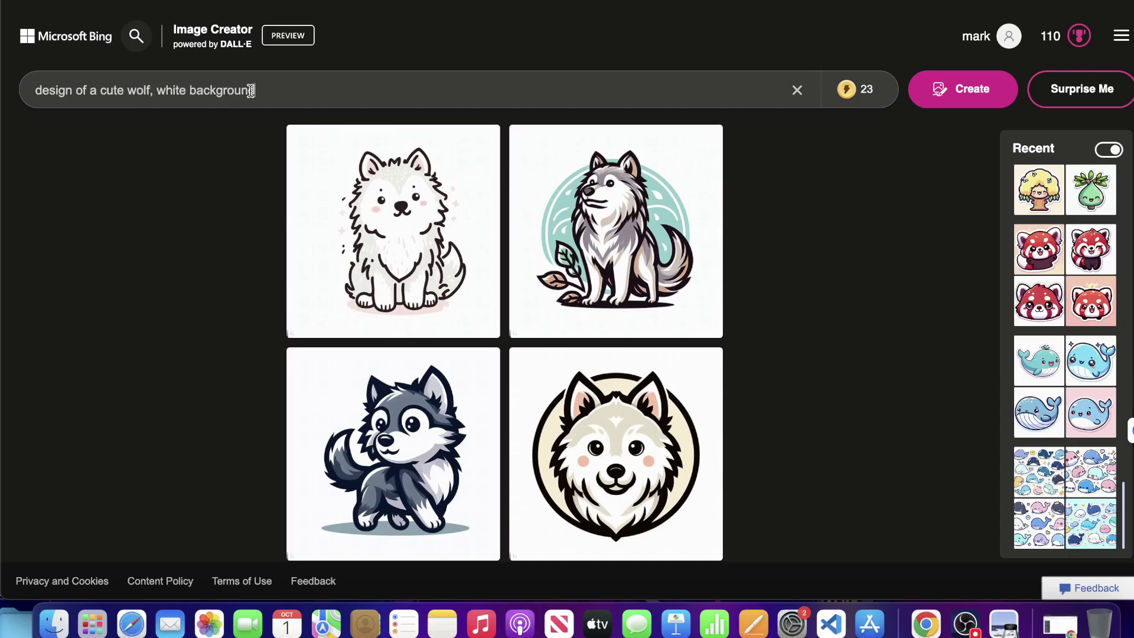
Step: Remove "white background" from the end of the wolf image prompt
{"action": "left_click_drag", "start_coordinate": [254, 90], "coordinate": [200, 90]}
{"action": "key", "text": "XF86AudioRaiseVolume"}
{"action": "key", "text": "BackSpace"}
{"action": "key", "text": "BackSpace"}
{"action": "key", "text": "BackSpace"}
{"action": "key", "text": "BackSpace"}
{"action": "key", "text": "BackSpace"}
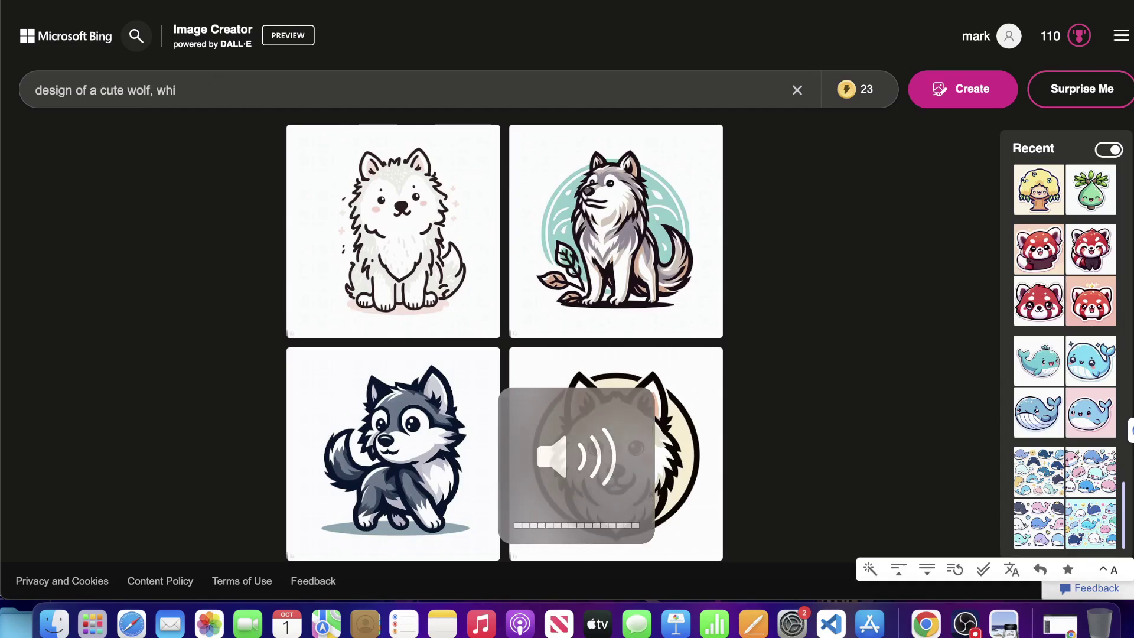
{"action": "key", "text": "BackSpace"}
{"action": "key", "text": "BackSpace"}
{"action": "key", "text": "BackSpace"}
{"action": "key", "text": "BackSpace"}
Step: Replace "cute" with "kawaii" so the prompt reads "design of a kawaii wolf", and generate the images
{"action": "double_click", "coordinate": [105, 90]}
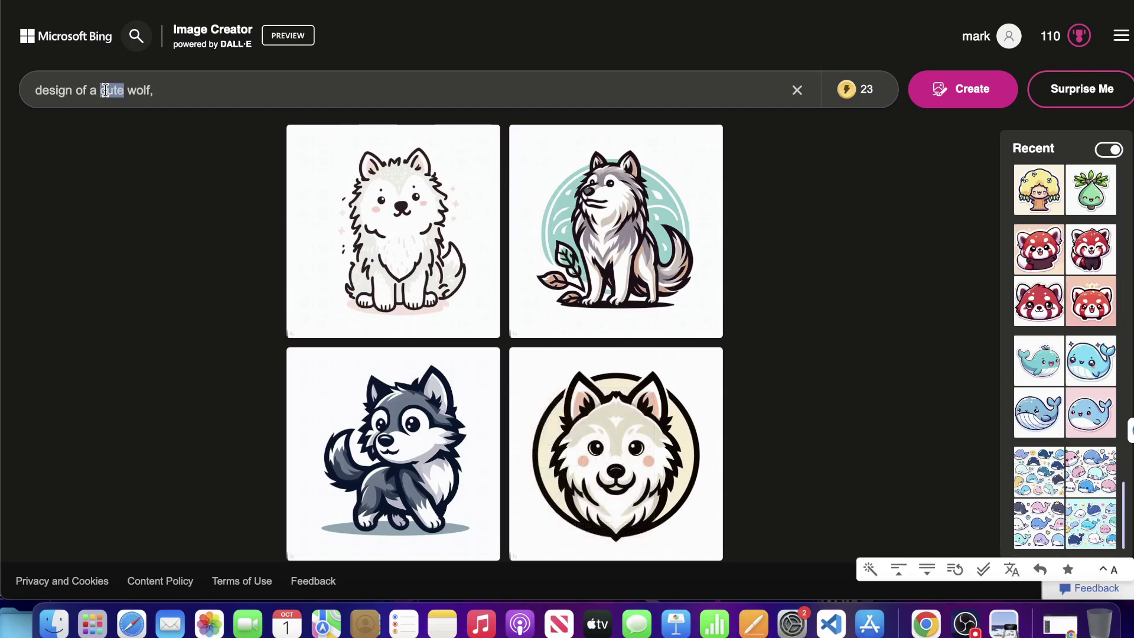
{"action": "key", "text": "BackSpace"}
{"action": "key", "text": "BackSpace"}
{"action": "type", "text": "kawaii"}
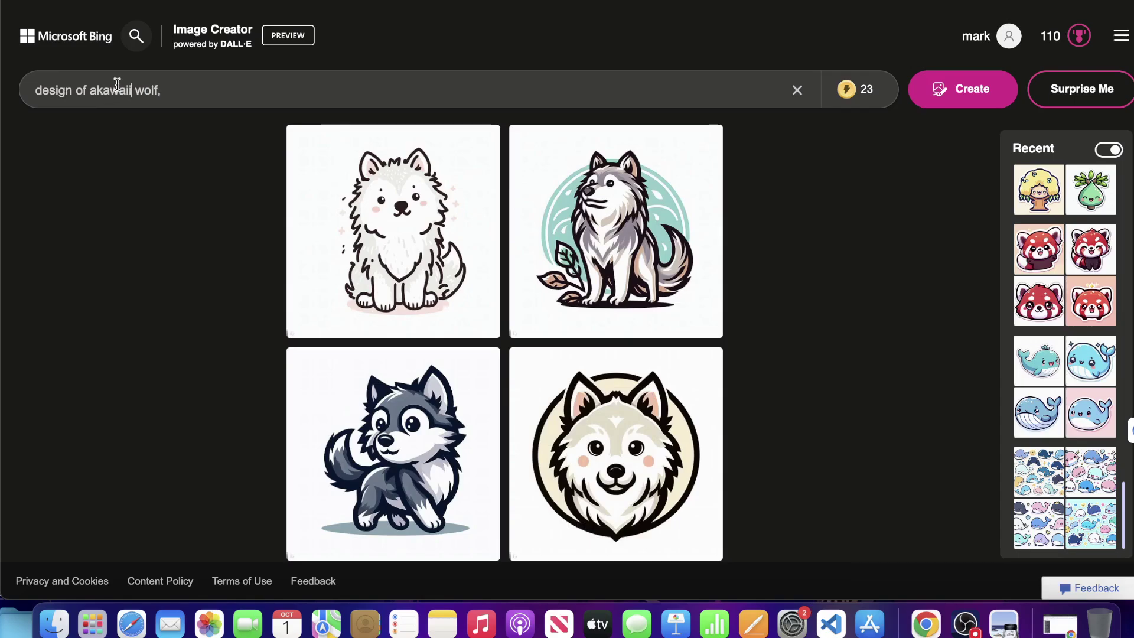
{"action": "left_click", "coordinate": [109, 89]}
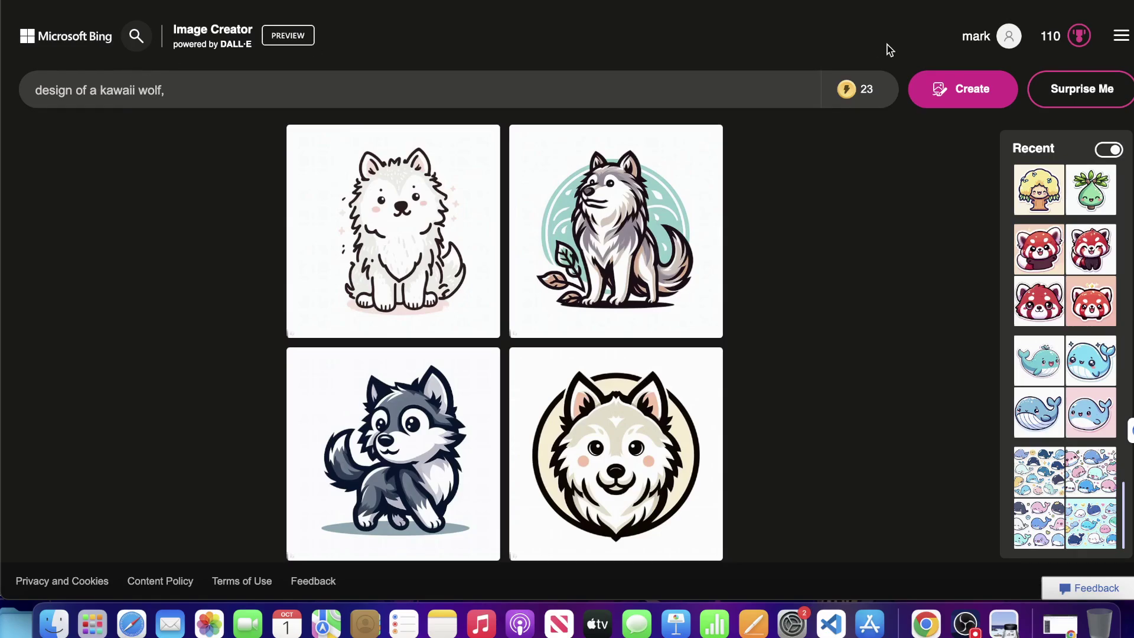
{"action": "key", "text": "BackSpace"}
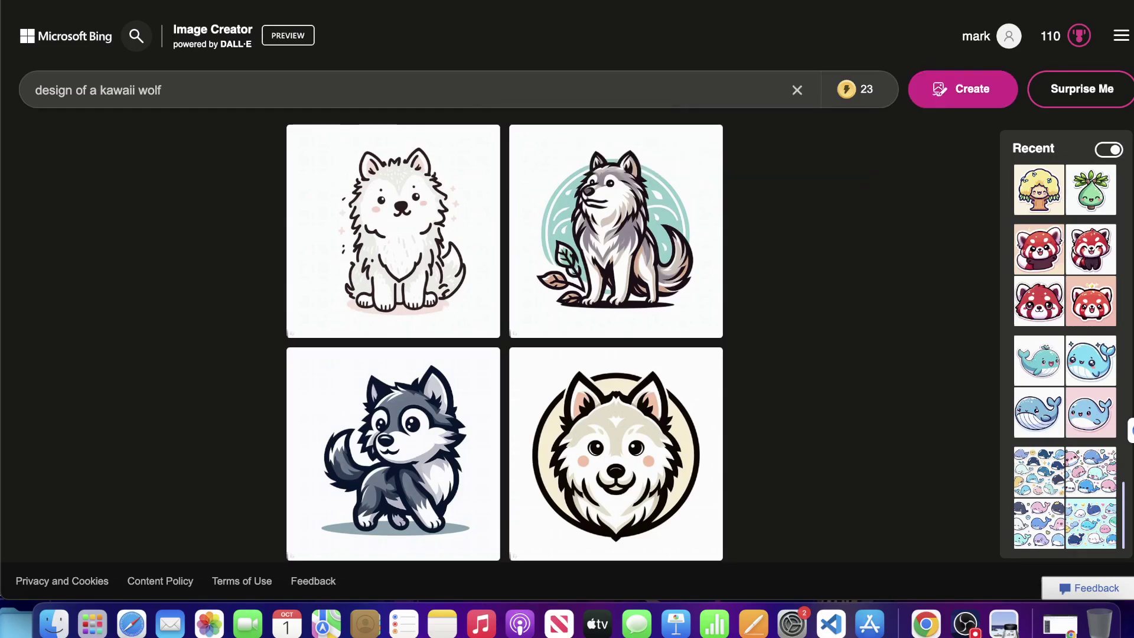
{"action": "left_click", "coordinate": [973, 104]}
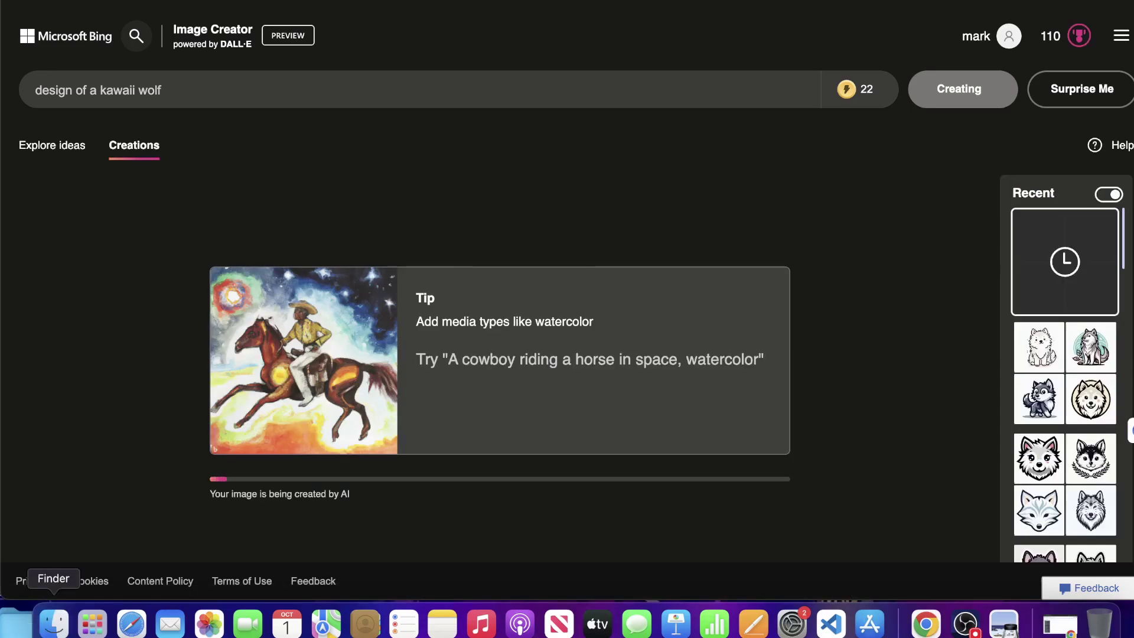
Step: Look through the downloaded designs in Finder's Downloads folder and return to the browser
{"action": "left_click", "coordinate": [54, 624]}
{"action": "left_click", "coordinate": [255, 225]}
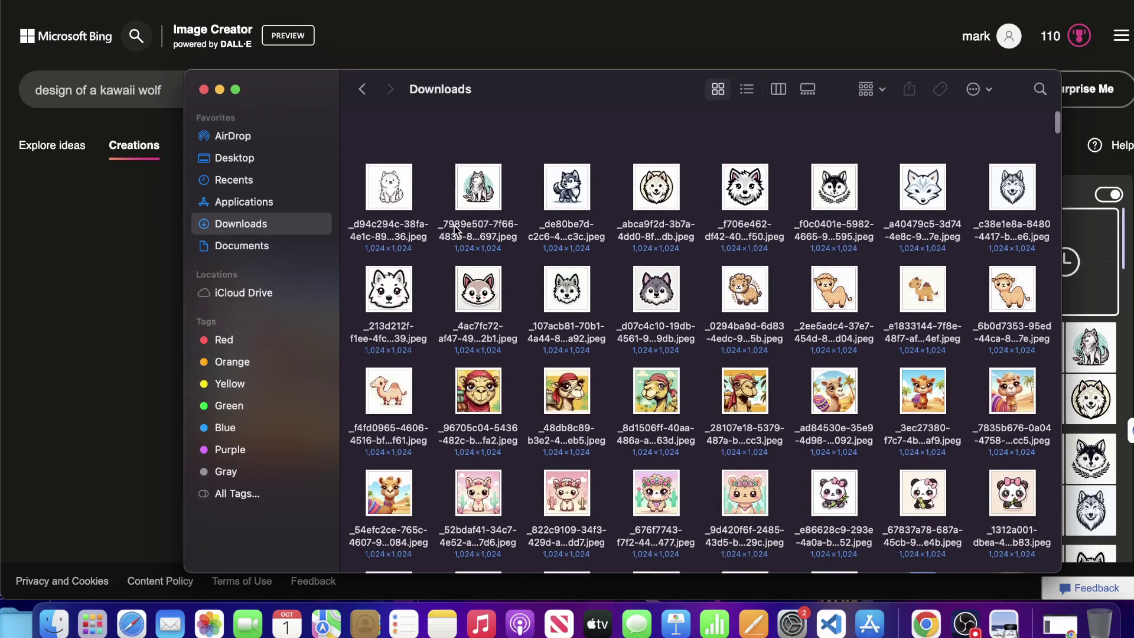
{"action": "left_click", "coordinate": [90, 313]}
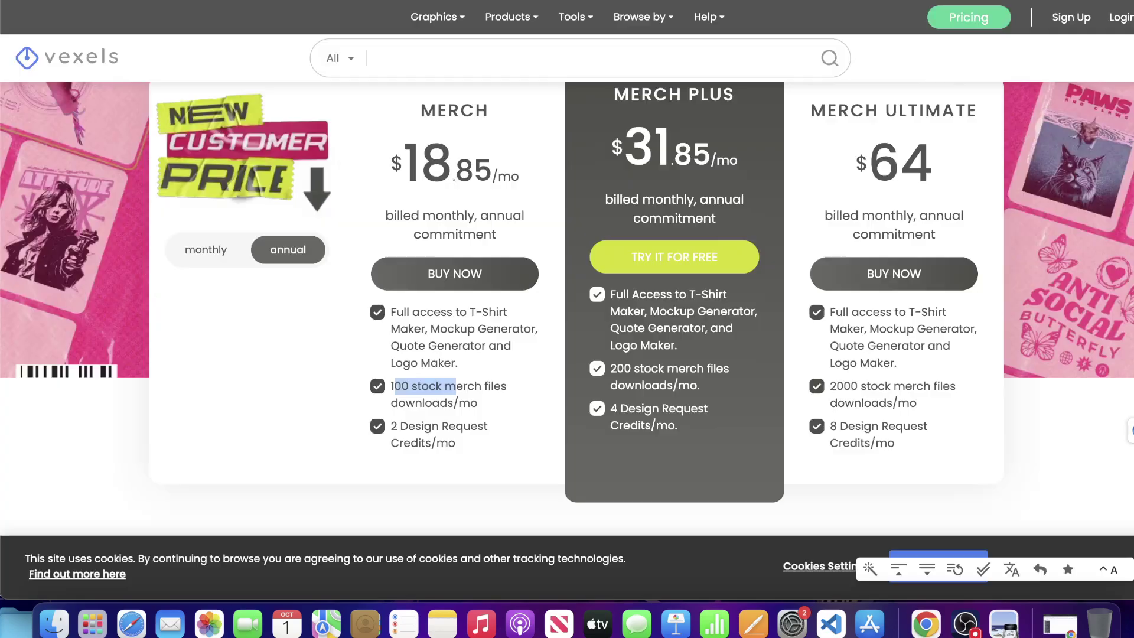
Step: Review the Vexels merch pricing plans and the tools and services presented on its home page
{"action": "scroll", "coordinate": [971, 236], "scroll_direction": "up", "scroll_amount": 3}
{"action": "scroll", "coordinate": [355, 51], "scroll_direction": "down", "scroll_amount": 12}
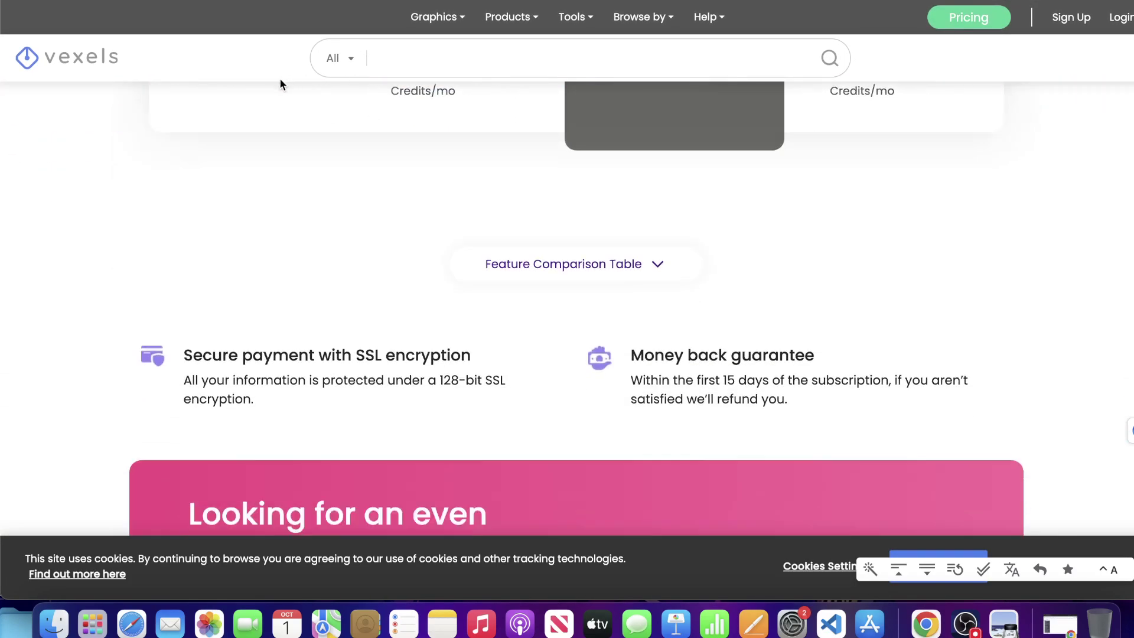
{"action": "left_click", "coordinate": [98, 68]}
{"action": "scroll", "coordinate": [721, 183], "scroll_direction": "down", "scroll_amount": 10}
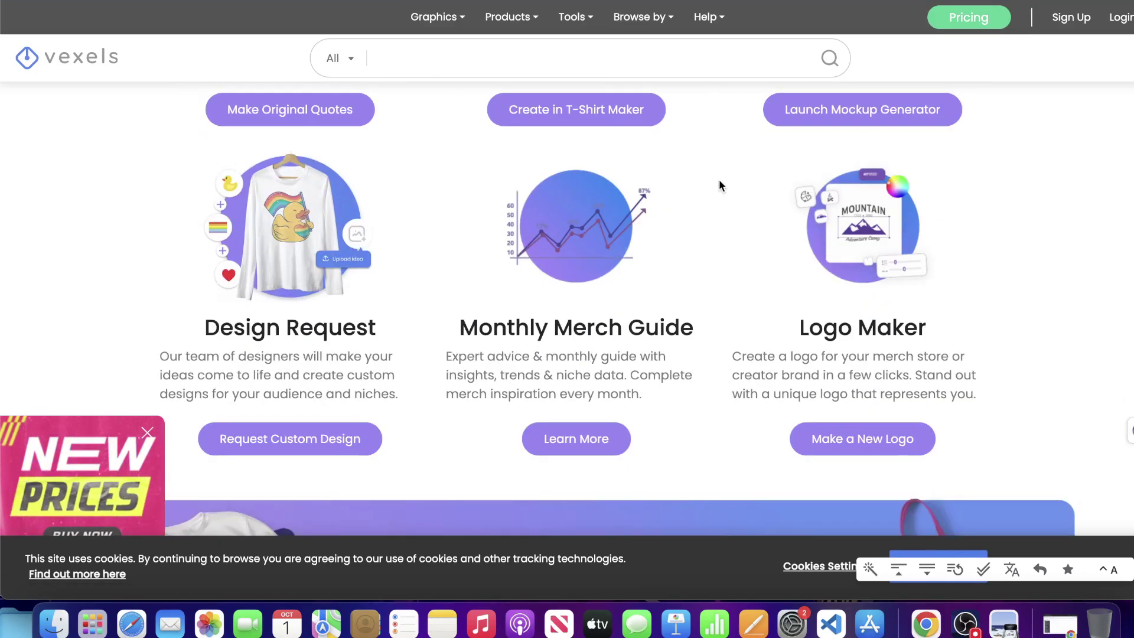
{"action": "scroll", "coordinate": [489, 233], "scroll_direction": "up", "scroll_amount": 10}
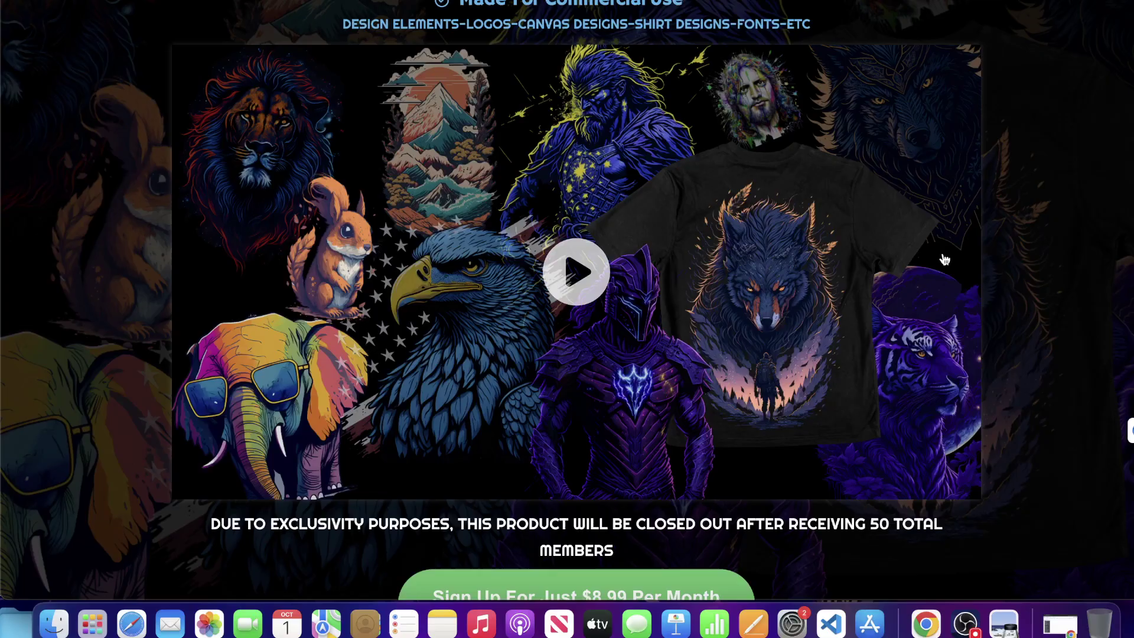
Step: Examine the Fantasy Labz print on demand graphics page, including its sample pack offer and design examples
{"action": "scroll", "coordinate": [942, 256], "scroll_direction": "down", "scroll_amount": 5}
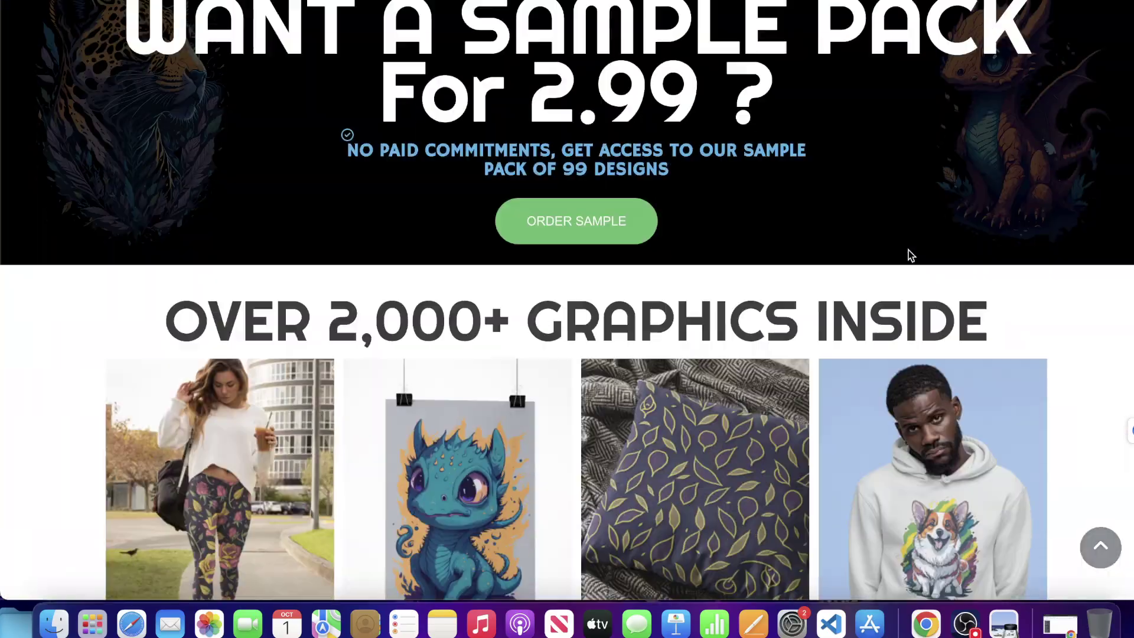
{"action": "scroll", "coordinate": [811, 243], "scroll_direction": "down", "scroll_amount": 20}
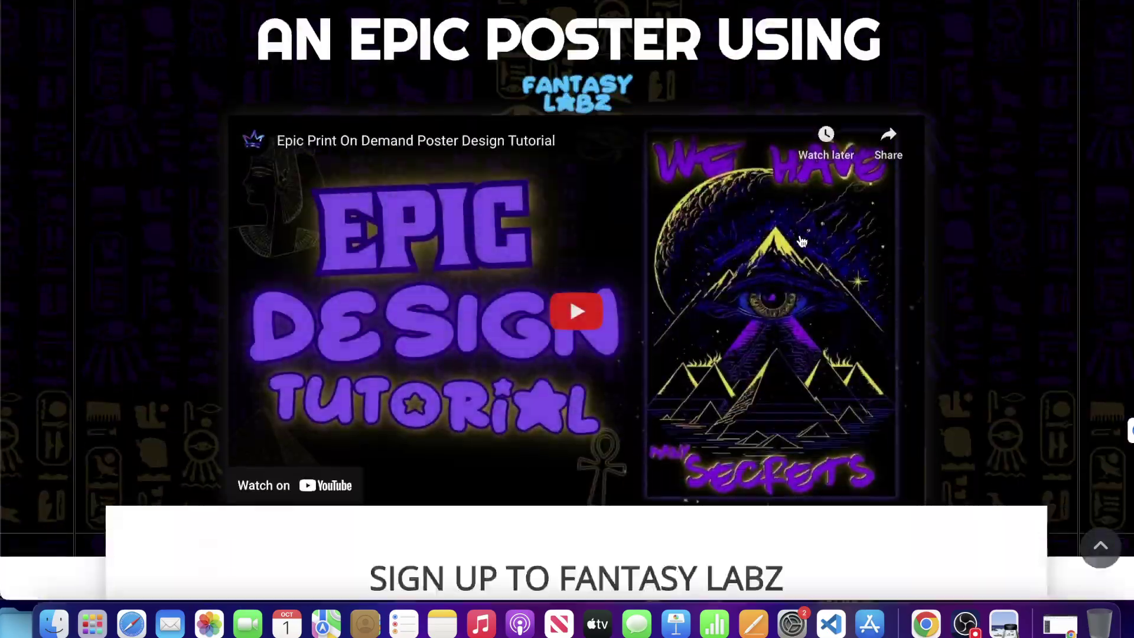
{"action": "scroll", "coordinate": [798, 240], "scroll_direction": "up", "scroll_amount": 20}
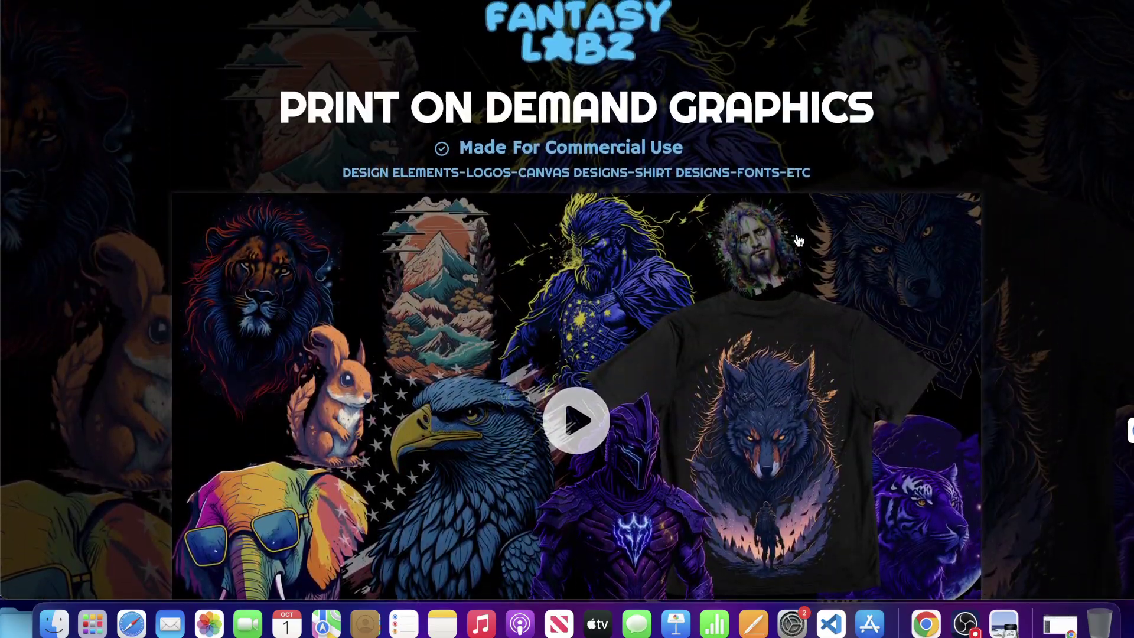
{"action": "scroll", "coordinate": [607, 228], "scroll_direction": "down", "scroll_amount": 5}
{"action": "scroll", "coordinate": [608, 228], "scroll_direction": "down", "scroll_amount": 3}
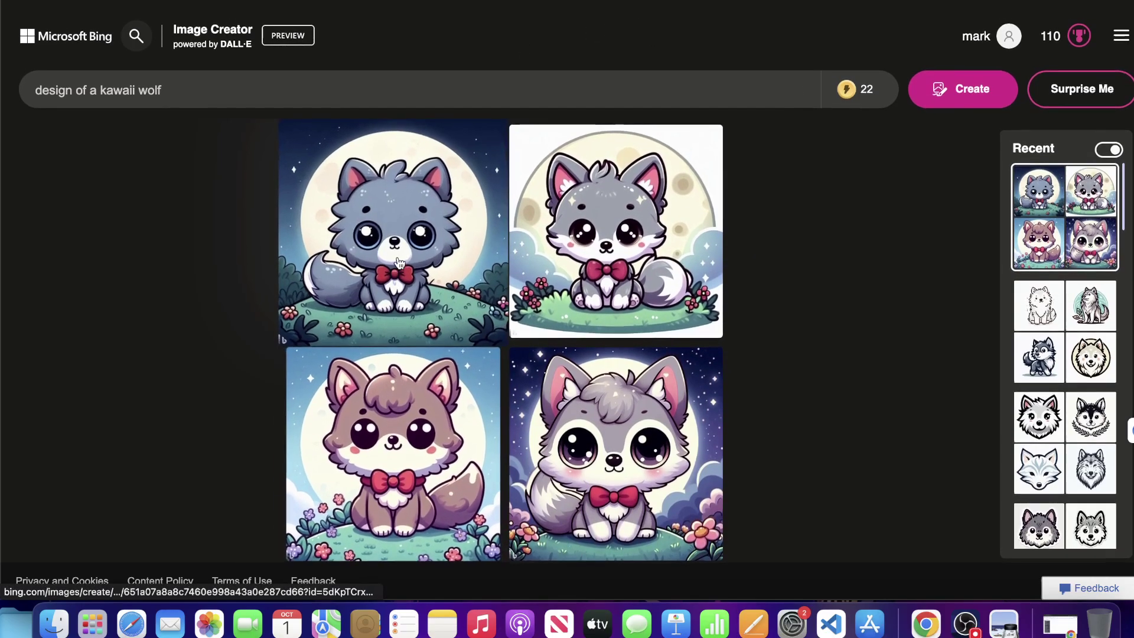
Step: Download all four generated kawaii wolf images one after another and close the image viewer
{"action": "left_click", "coordinate": [697, 278]}
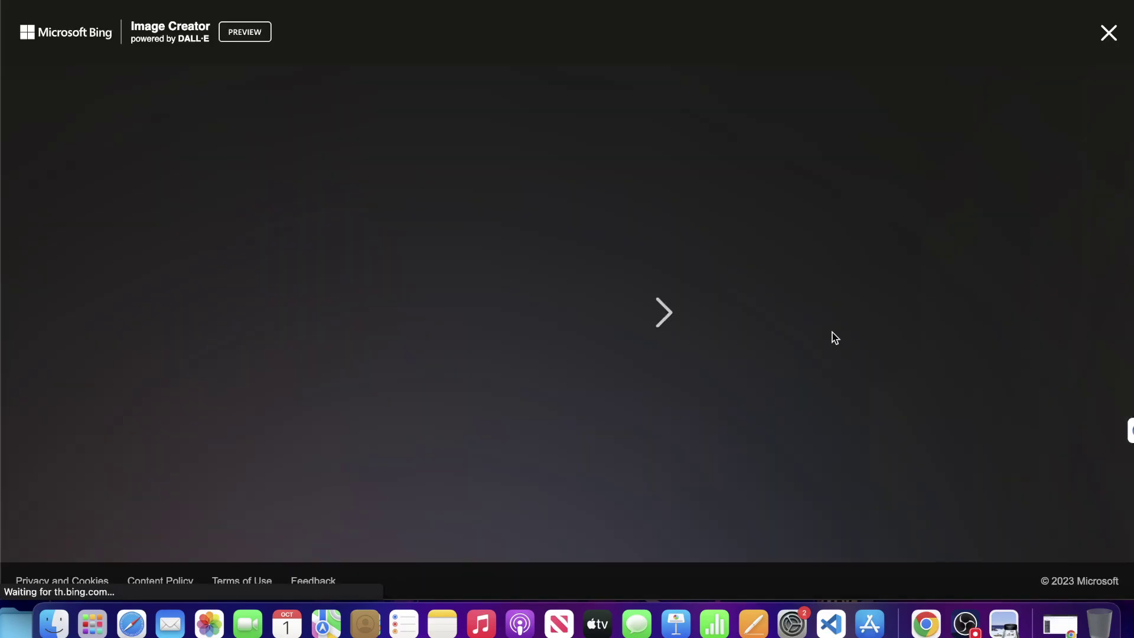
{"action": "left_click", "coordinate": [910, 324]}
{"action": "left_click", "coordinate": [657, 316]}
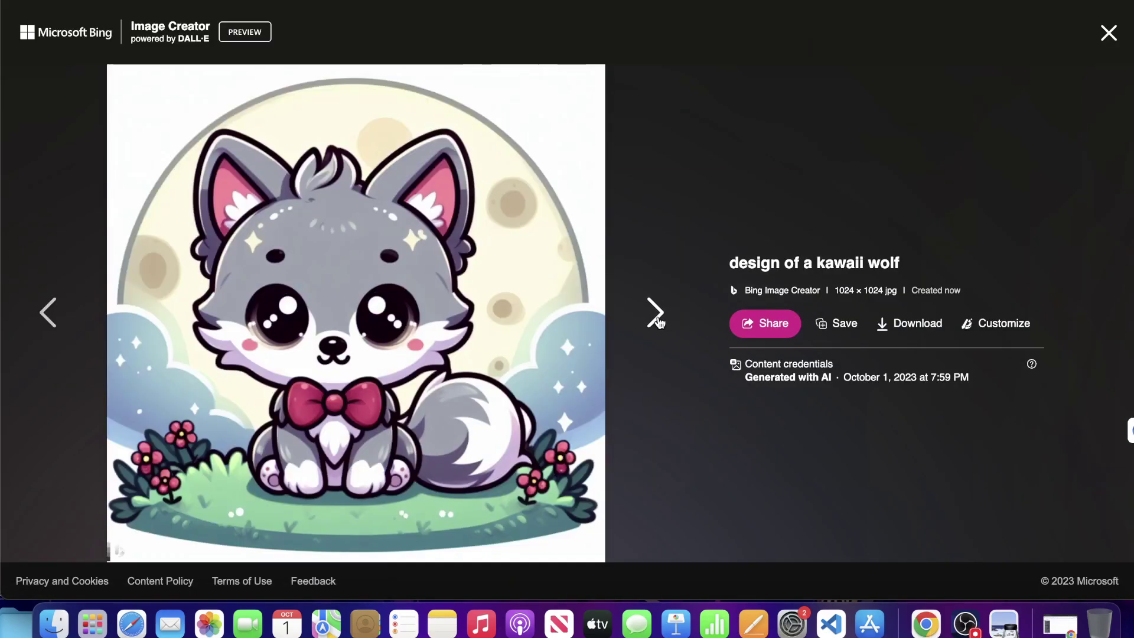
{"action": "left_click", "coordinate": [913, 325]}
{"action": "left_click", "coordinate": [657, 313]}
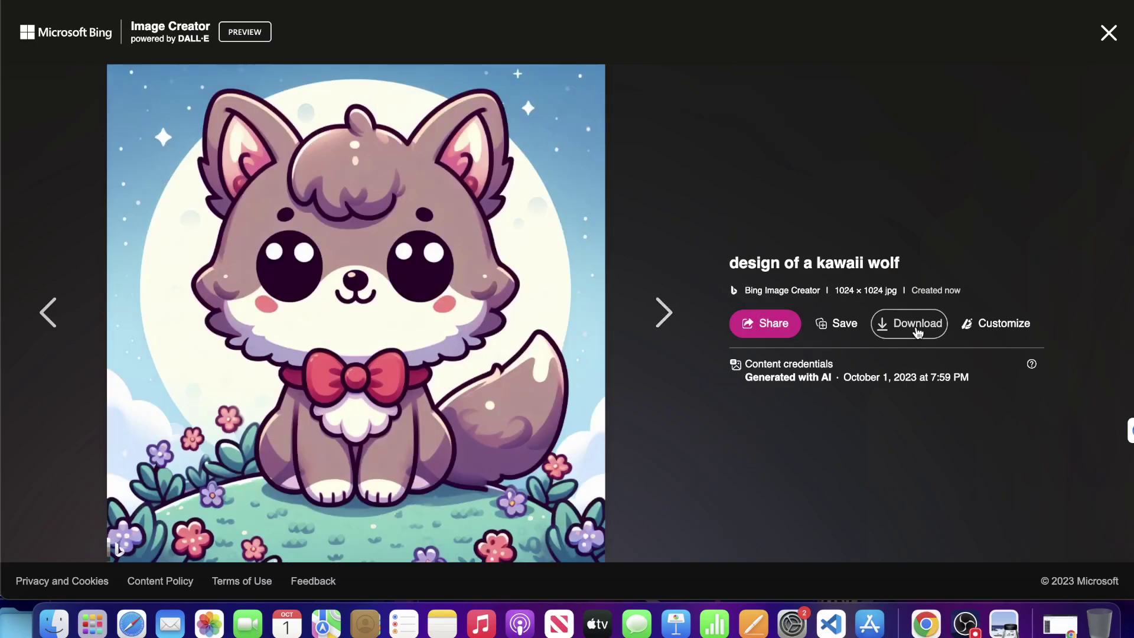
{"action": "left_click", "coordinate": [917, 331]}
{"action": "left_click", "coordinate": [660, 312]}
{"action": "left_click", "coordinate": [910, 325]}
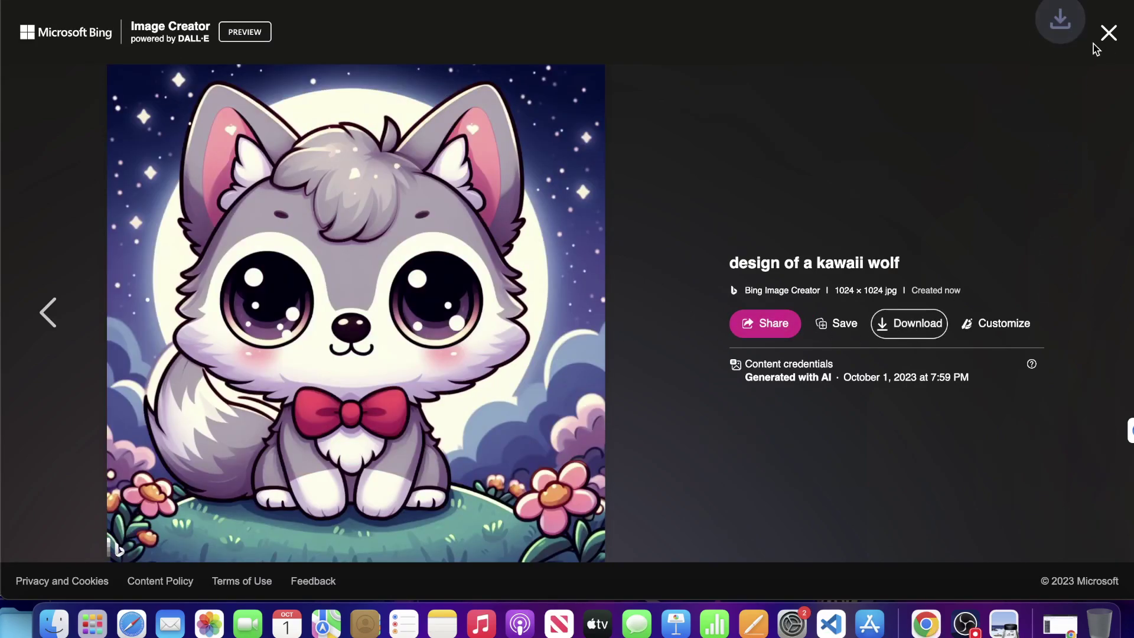
{"action": "left_click", "coordinate": [1108, 33]}
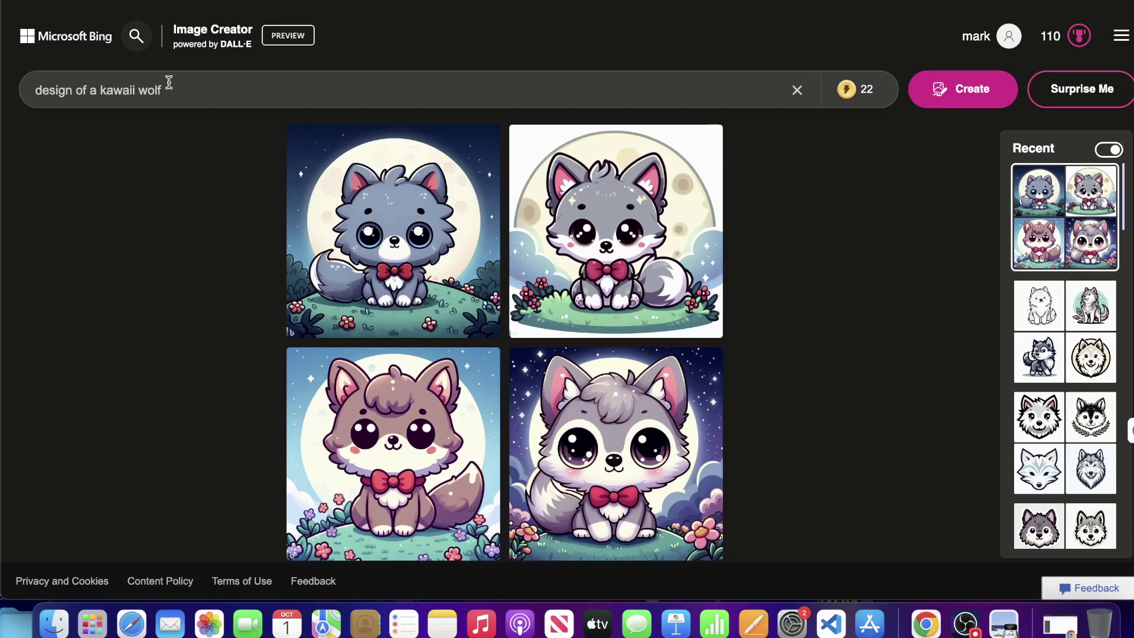
Step: Change the prompt to "design of a candy corn" and generate the images
{"action": "left_click_drag", "start_coordinate": [169, 90], "coordinate": [101, 89]}
{"action": "key", "text": "BackSpace"}
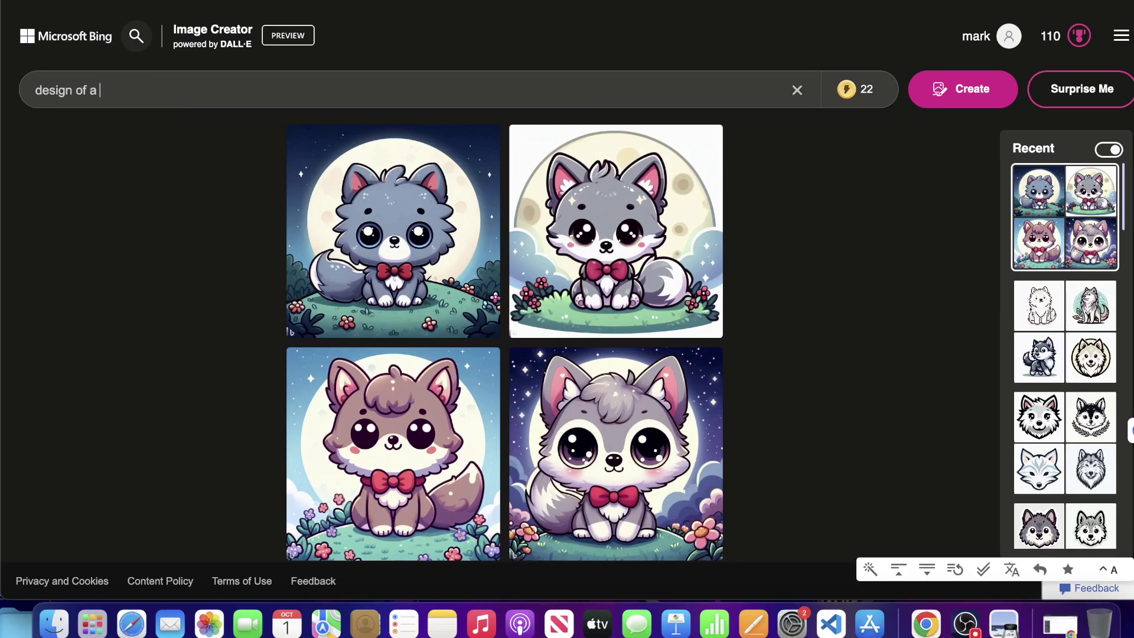
{"action": "type", "text": "cuet "}
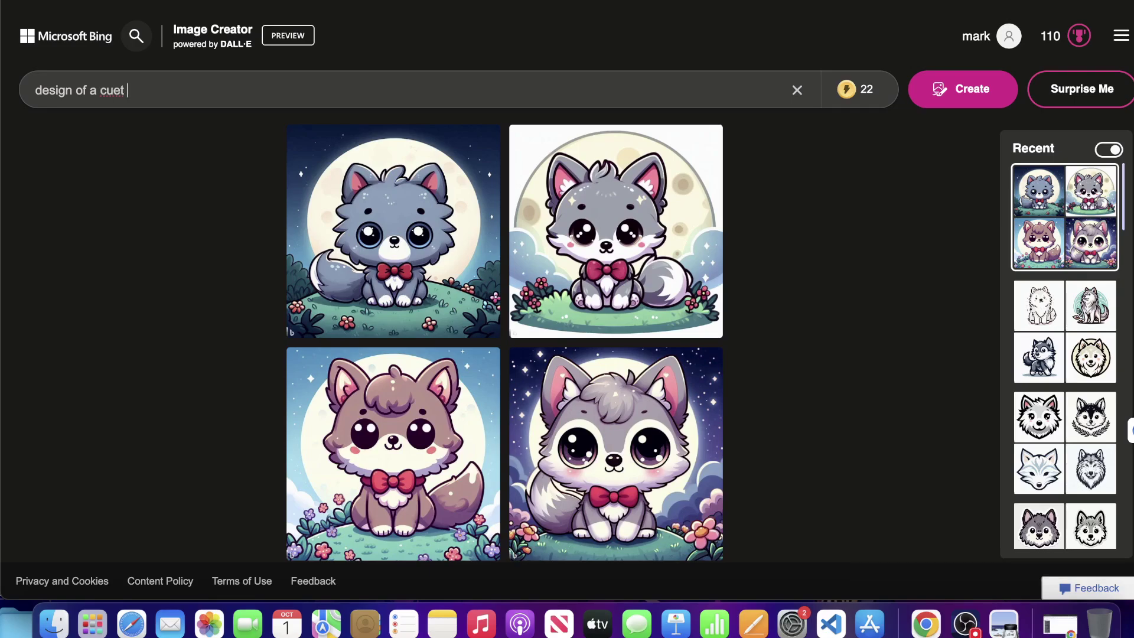
{"action": "type", "text": "cute"}
{"action": "type", "text": "candy corn"}
{"action": "left_click", "coordinate": [925, 88]}
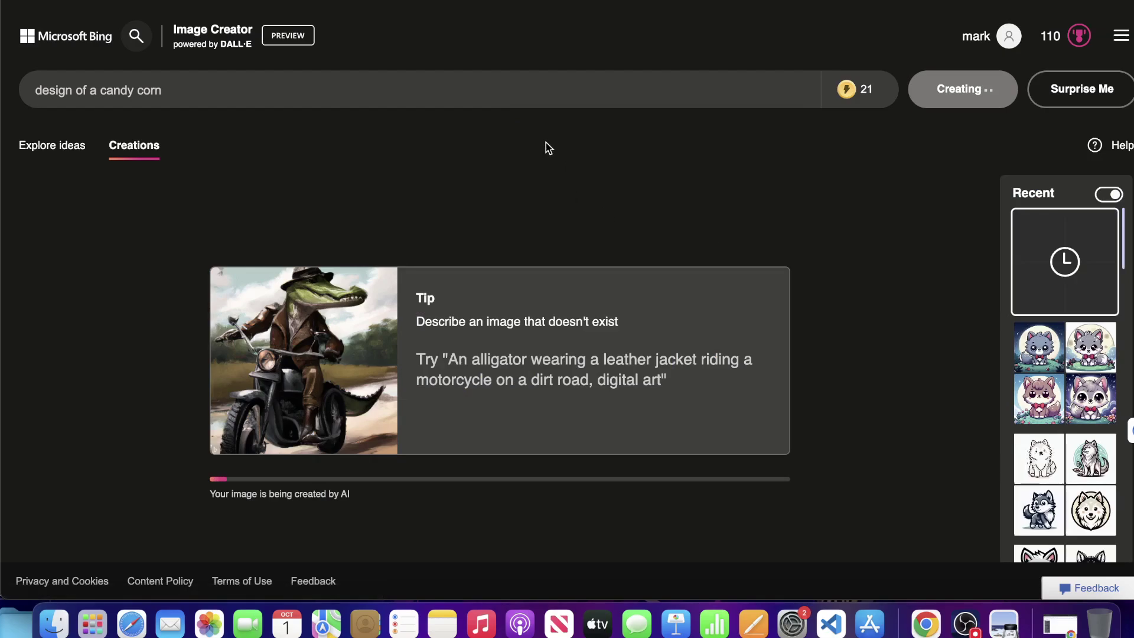
Step: Read the boosts explanation and switch to OBS to check the recording's elapsed time
{"action": "mouse_move", "coordinate": [842, 90]}
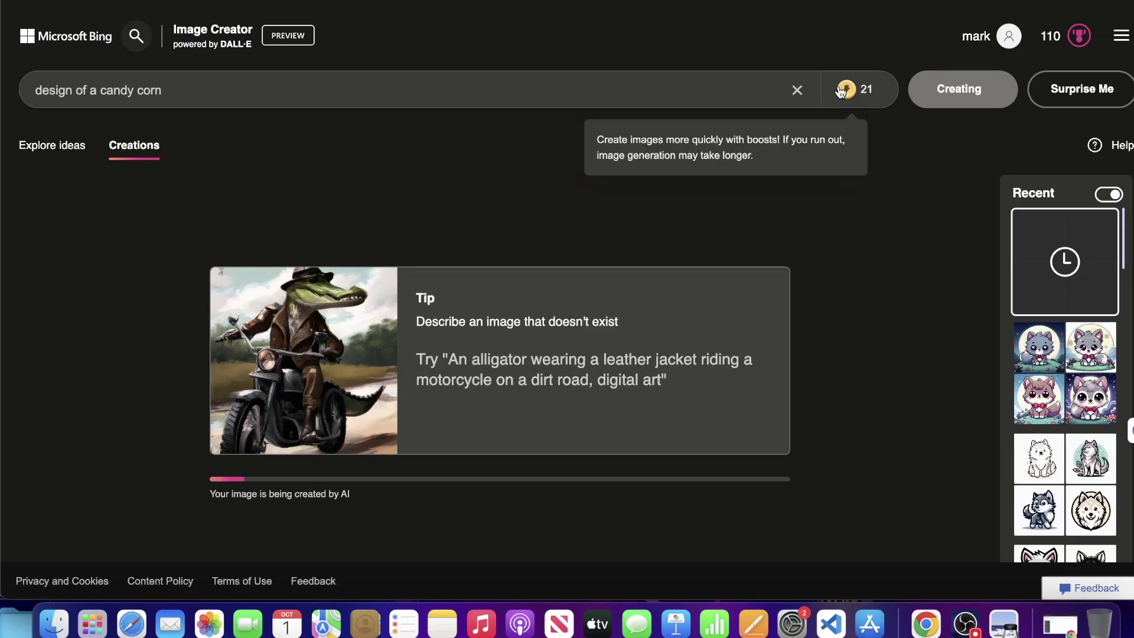
{"action": "left_click", "coordinate": [967, 623]}
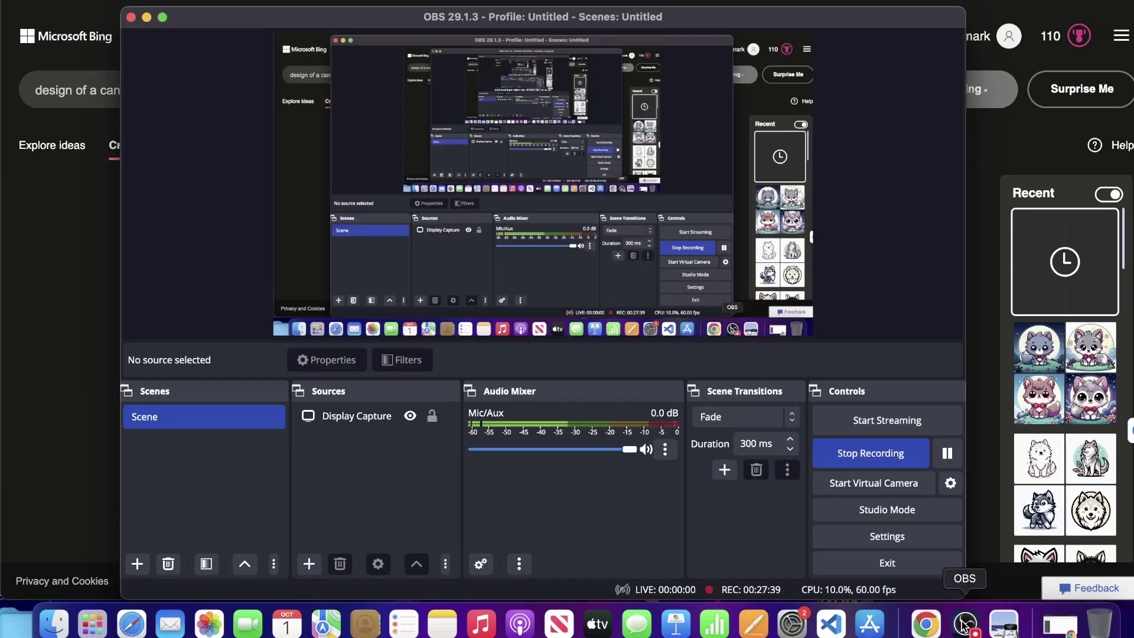
{"action": "left_click", "coordinate": [994, 460]}
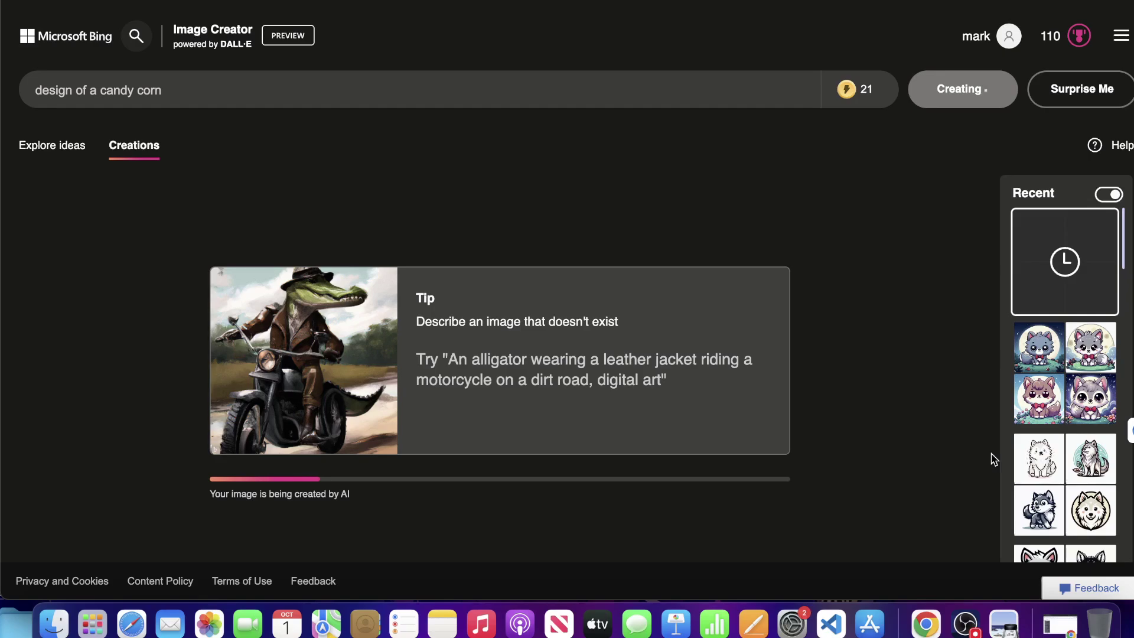
{"action": "left_click", "coordinate": [966, 623]}
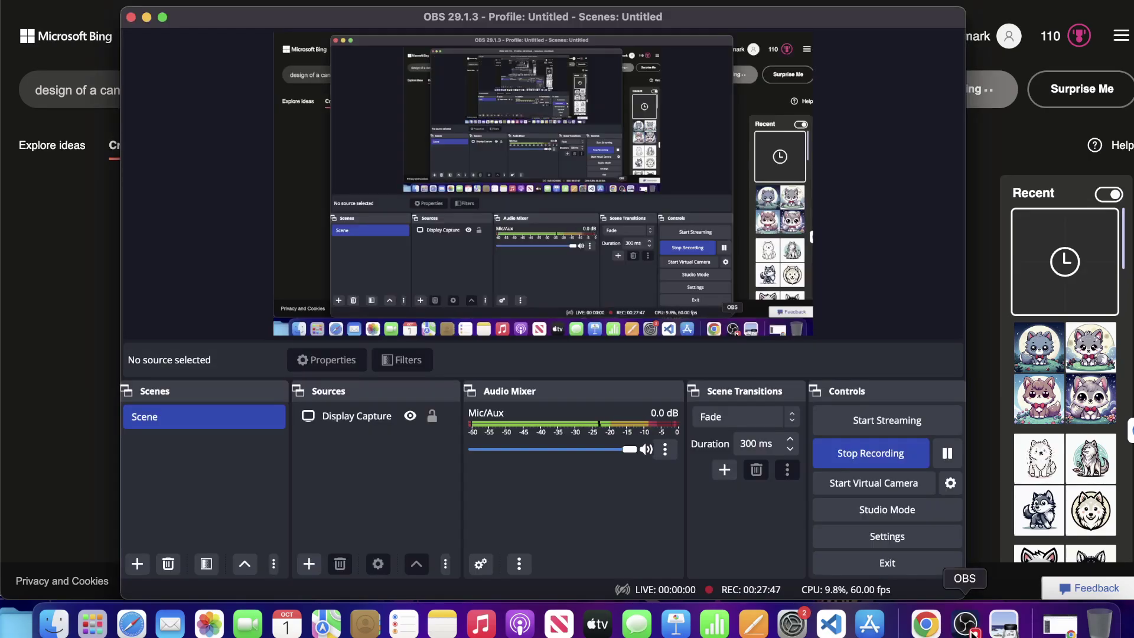
{"action": "left_click", "coordinate": [978, 536]}
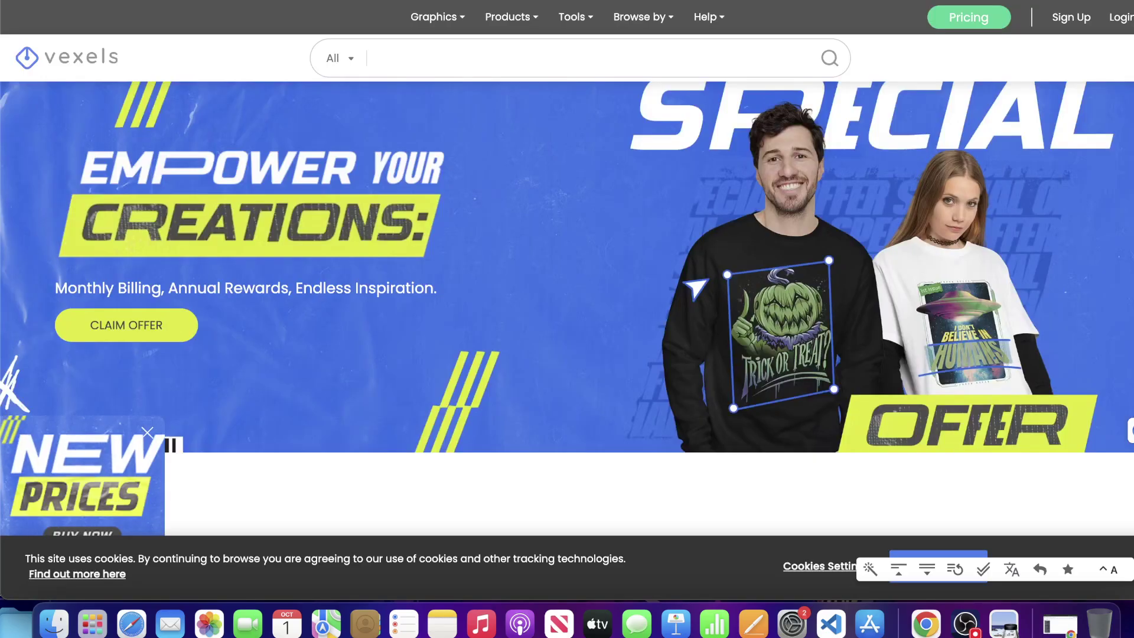
Step: Browse the sample merch designs on the Vexels home page
{"action": "scroll", "coordinate": [638, 260], "scroll_direction": "down", "scroll_amount": 10}
{"action": "scroll", "coordinate": [639, 264], "scroll_direction": "down", "scroll_amount": 8}
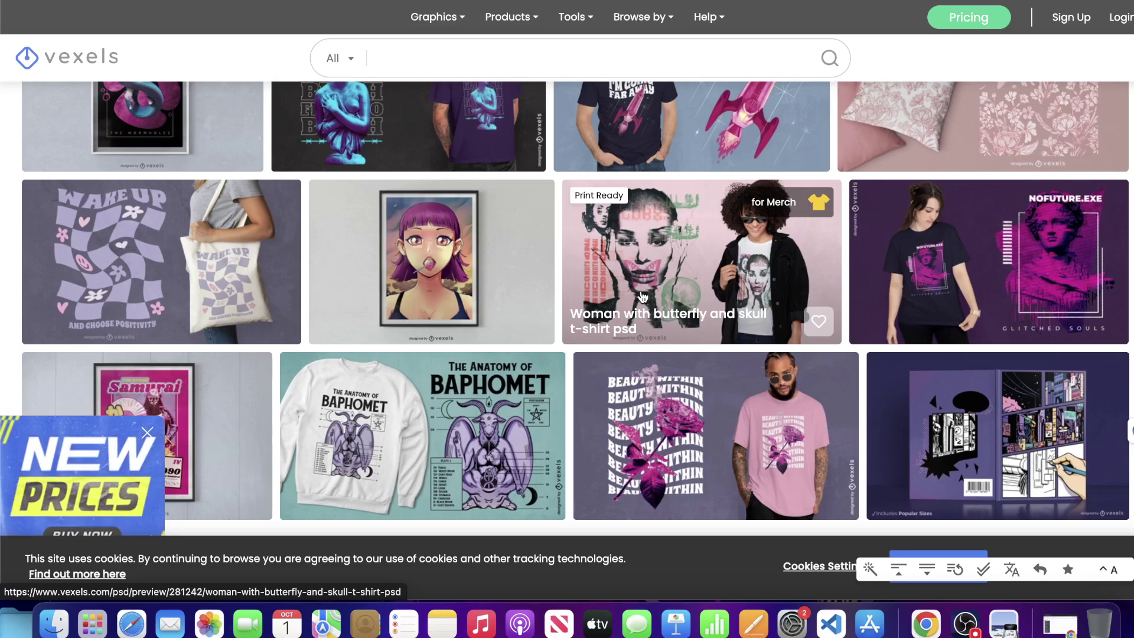
{"action": "scroll", "coordinate": [643, 296], "scroll_direction": "up", "scroll_amount": 3}
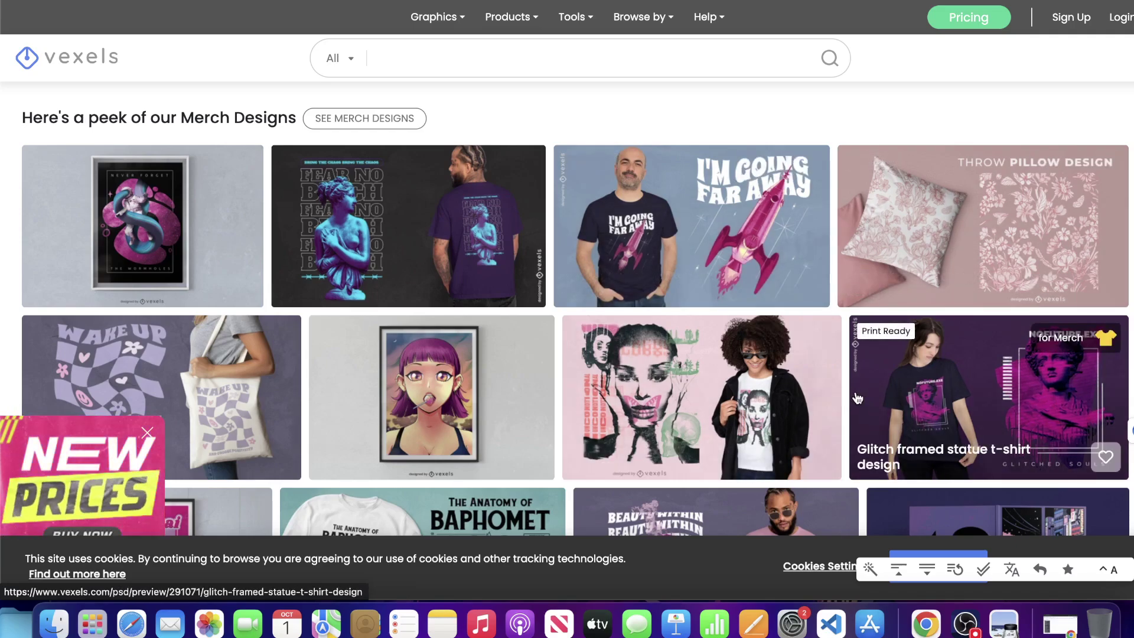
{"action": "scroll", "coordinate": [437, 248], "scroll_direction": "down", "scroll_amount": 6}
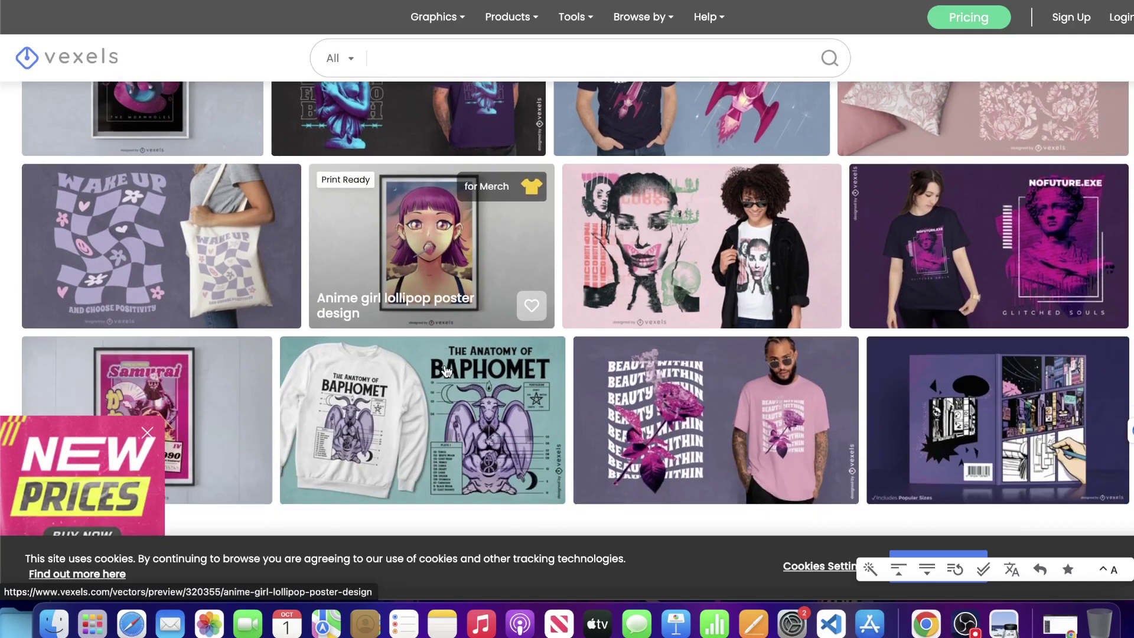
Step: Preview the Baphomet anatomy and glitter pink rose t-shirt designs on Vexels, closing each preview and the mockup advert
{"action": "left_click", "coordinate": [459, 320]}
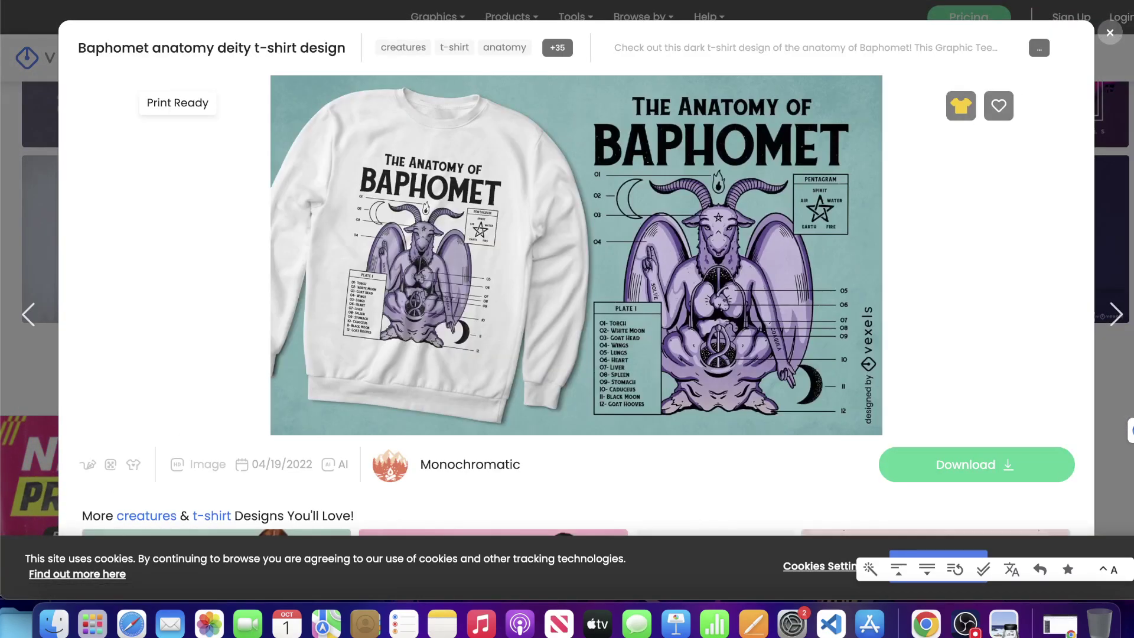
{"action": "left_click", "coordinate": [1107, 31]}
{"action": "left_click", "coordinate": [727, 228]}
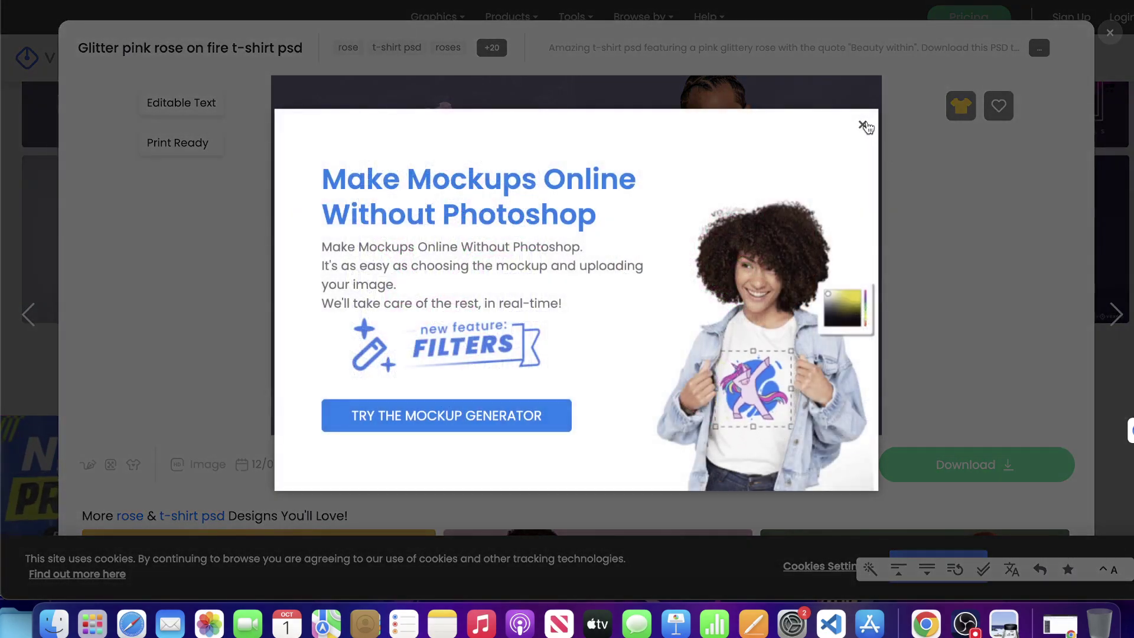
{"action": "left_click", "coordinate": [865, 122]}
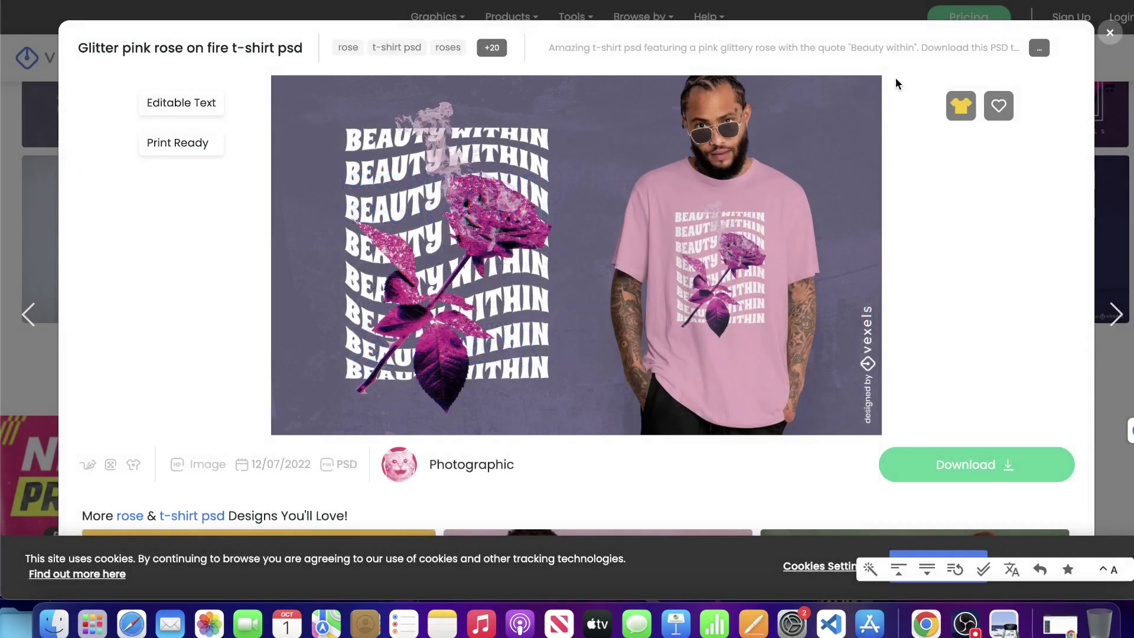
{"action": "left_click", "coordinate": [1104, 28]}
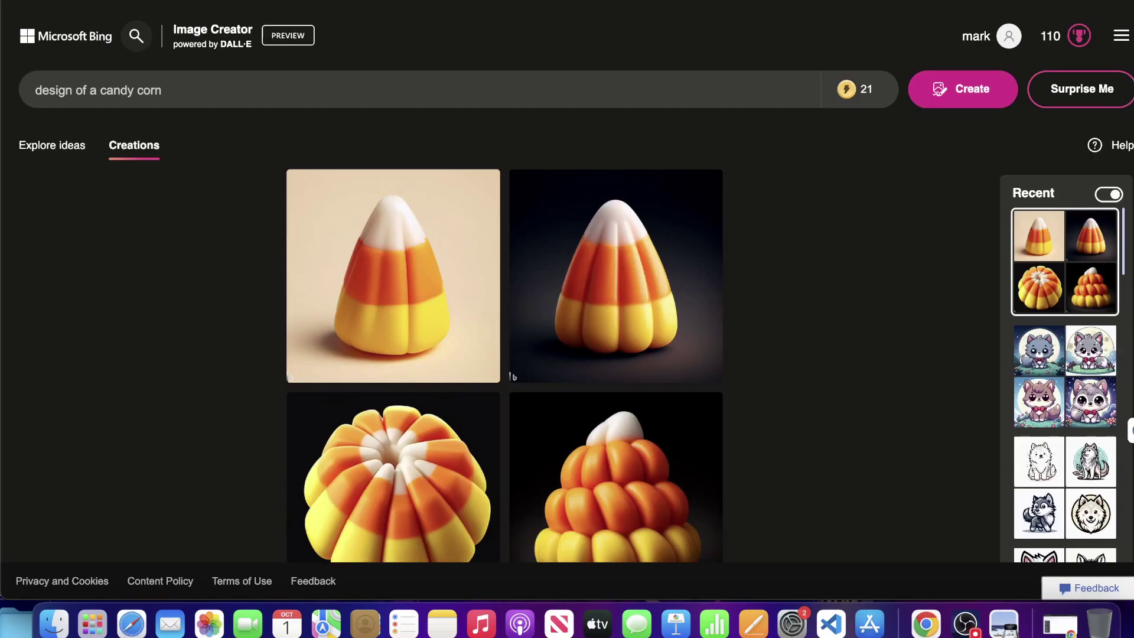
Step: Add ",s sticker" to the end of the candy corn prompt and generate the images
{"action": "scroll", "coordinate": [467, 401], "scroll_direction": "down", "scroll_amount": 2}
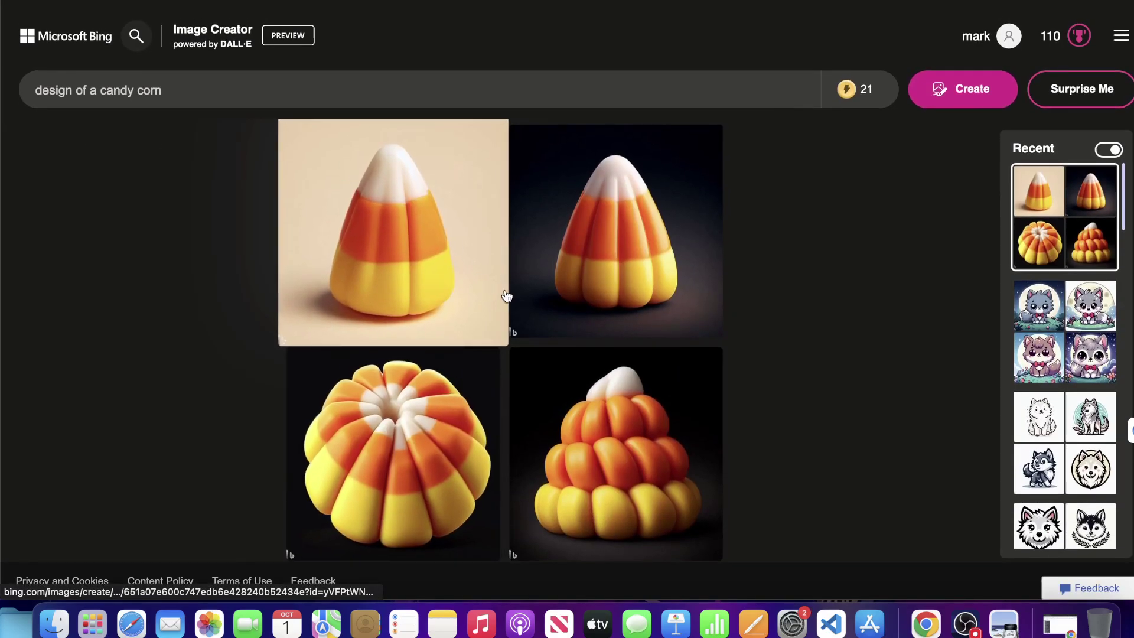
{"action": "left_click", "coordinate": [231, 91]}
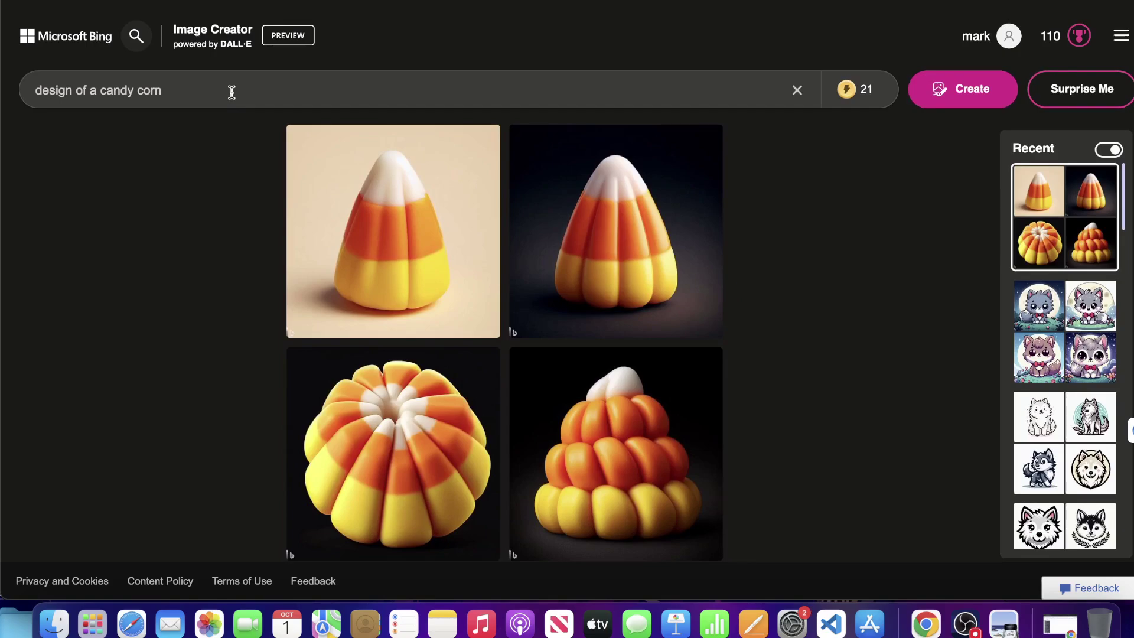
{"action": "type", "text": ",s sticker"}
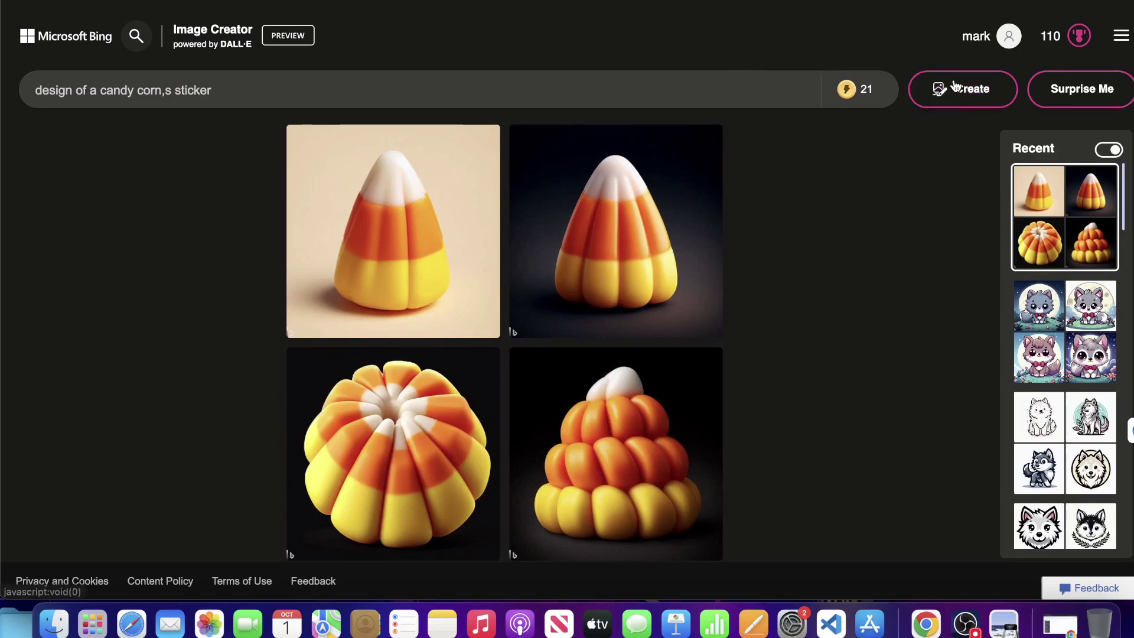
{"action": "left_click", "coordinate": [955, 87]}
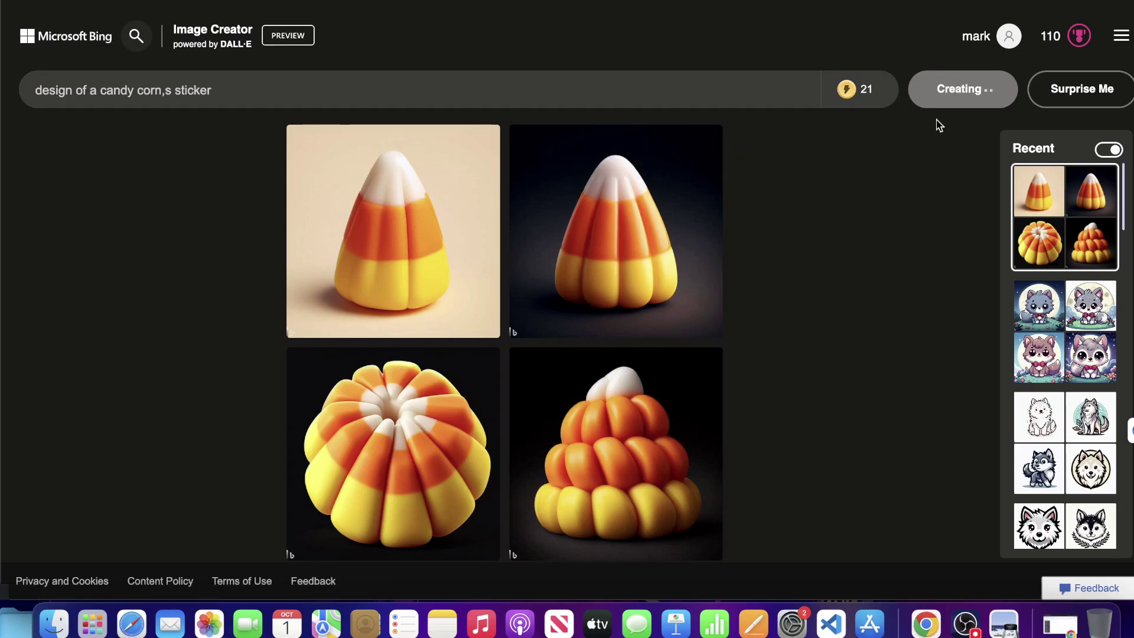
{"action": "mouse_move", "coordinate": [866, 88]}
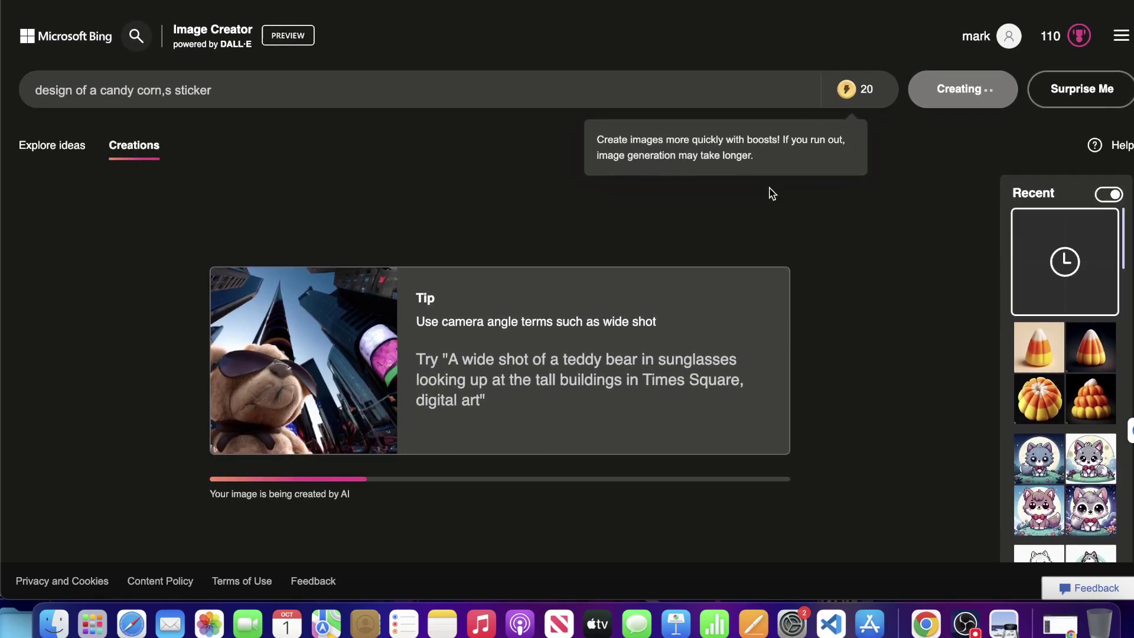
Step: Correct the stray characters in the prompt and replace the candy corn so it reads "design of a pumpkin, sticker"
{"action": "left_click", "coordinate": [171, 87]}
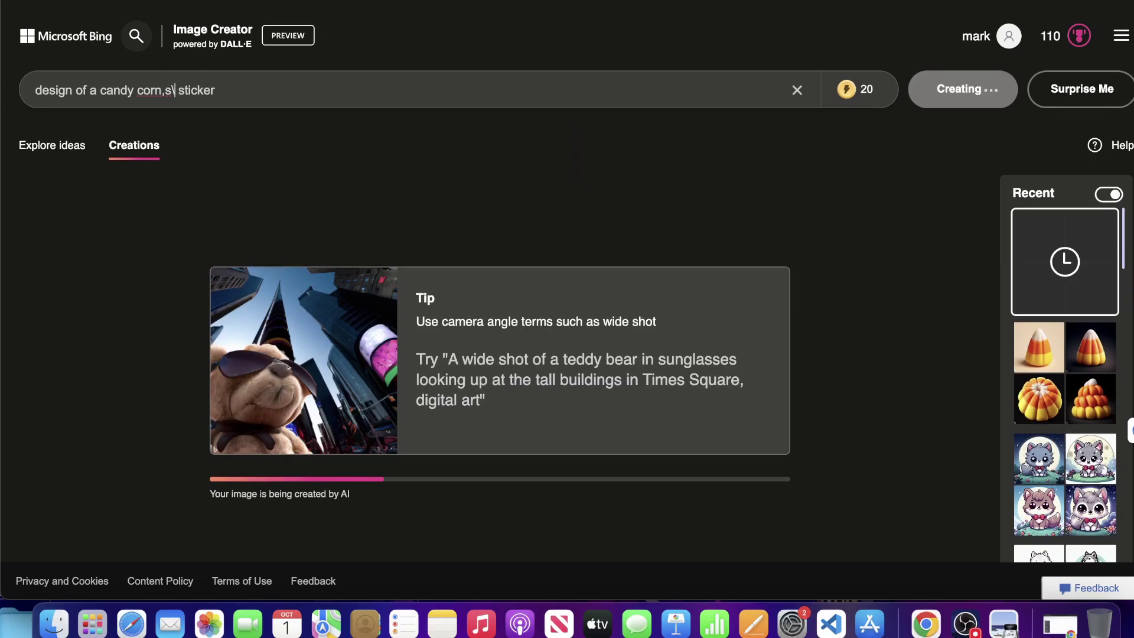
{"action": "key", "text": "BackSpace"}
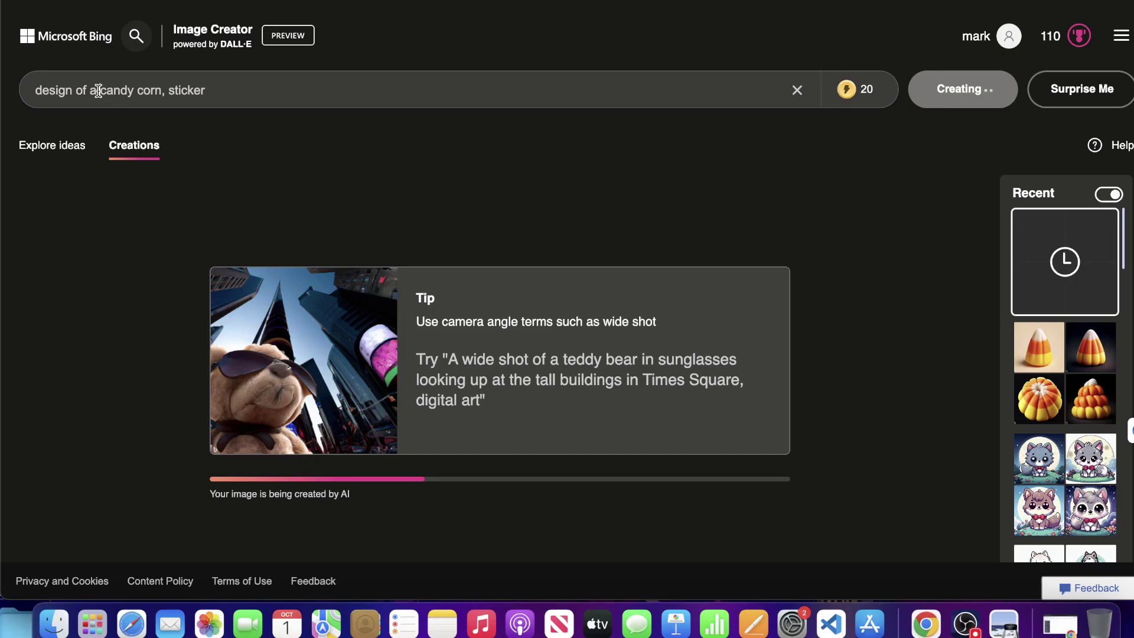
{"action": "left_click_drag", "start_coordinate": [157, 92], "coordinate": [127, 93]}
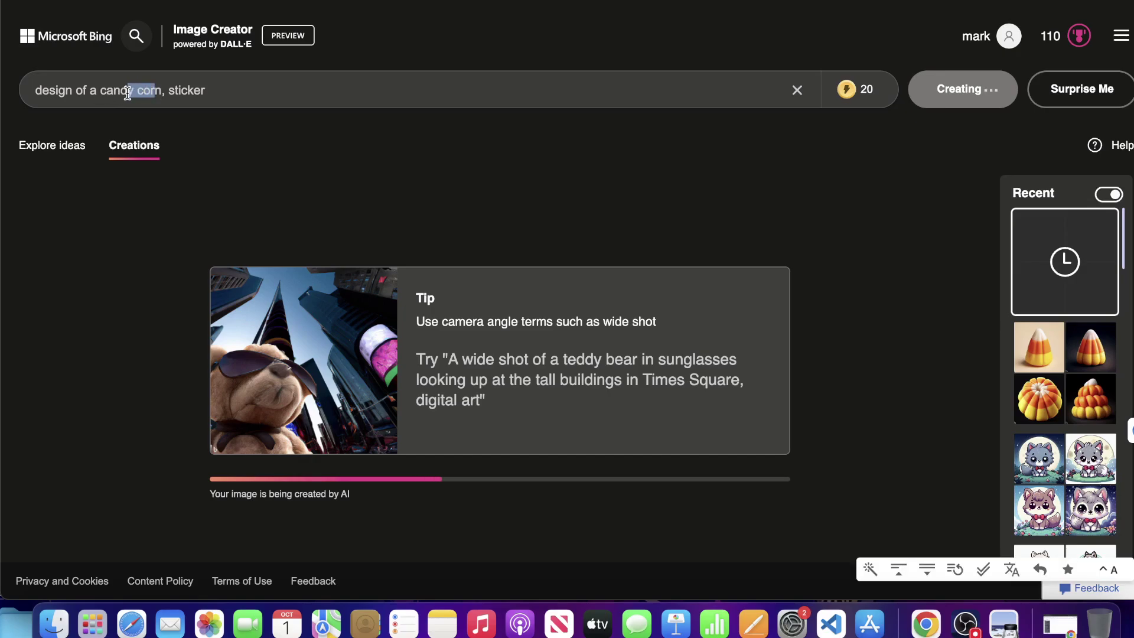
{"action": "key", "text": "BackSpace"}
{"action": "key", "text": "BackSpace"}
{"action": "key", "text": "BackSpace"}
{"action": "key", "text": "BackSpace"}
{"action": "key", "text": "BackSpace"}
{"action": "key", "text": "BackSpace"}
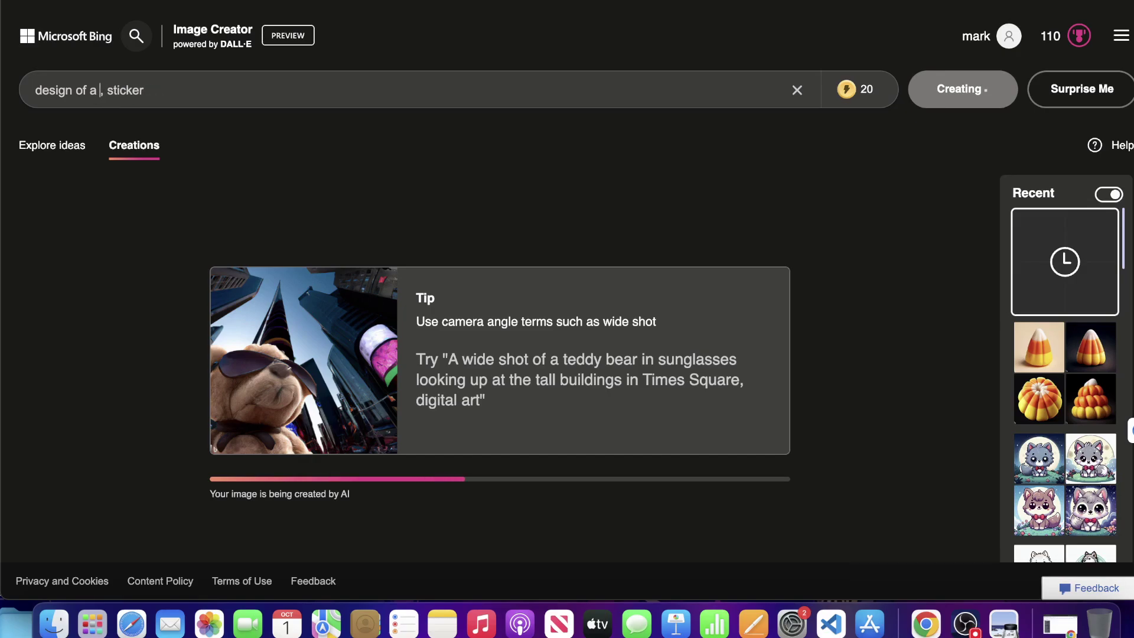
{"action": "type", "text": "pumn"}
{"action": "key", "text": "BackSpace"}
{"action": "type", "text": "pkin"}
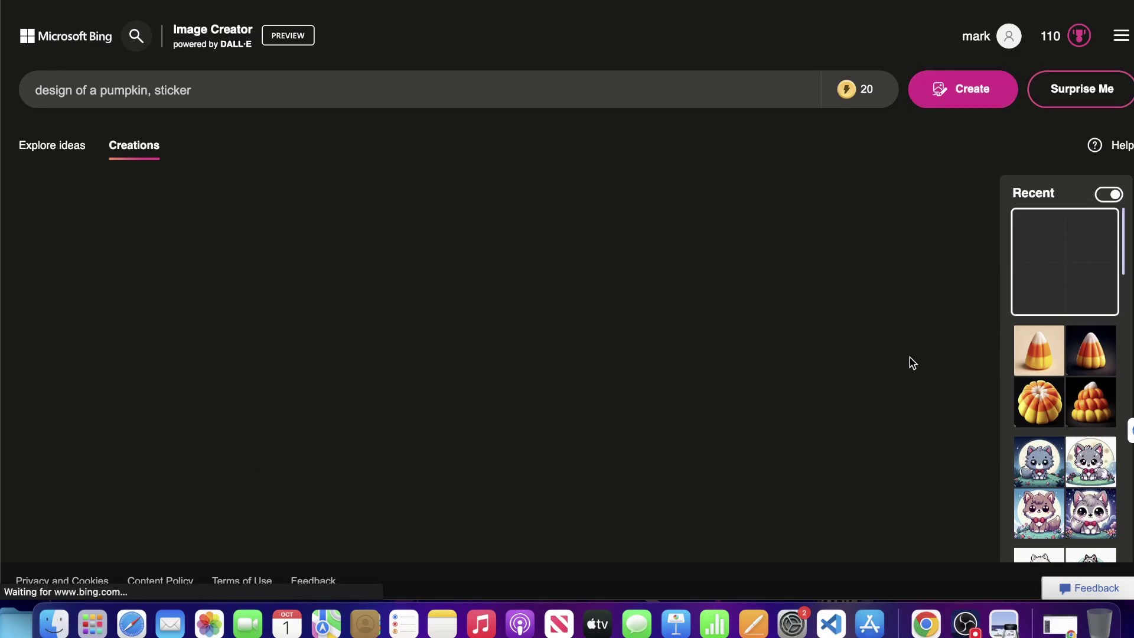
Step: Change the prompt to "design of a kawaii pumpkin" and generate the images
{"action": "scroll", "coordinate": [724, 422], "scroll_direction": "down", "scroll_amount": 2}
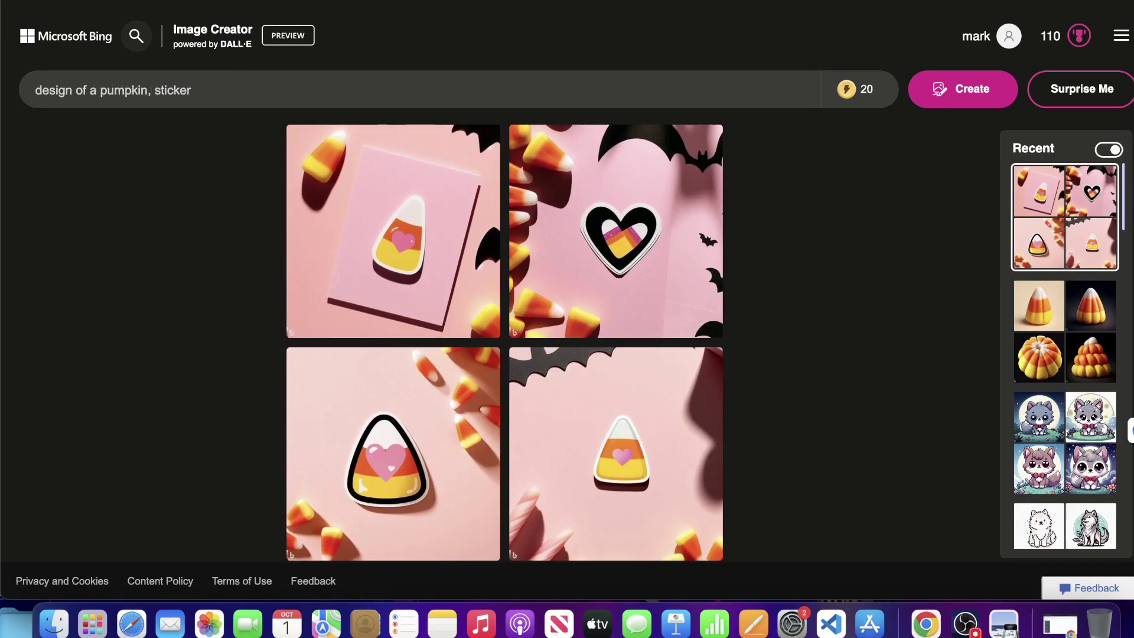
{"action": "type", "text": ","}
{"action": "key", "text": "BackSpace"}
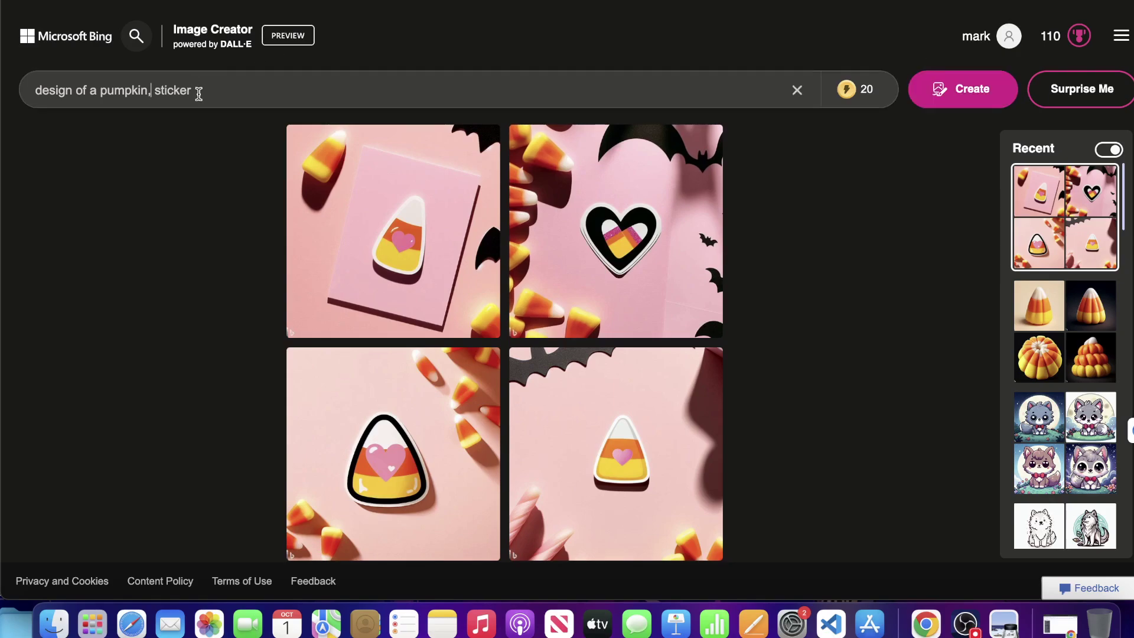
{"action": "left_click_drag", "start_coordinate": [192, 92], "coordinate": [157, 93]}
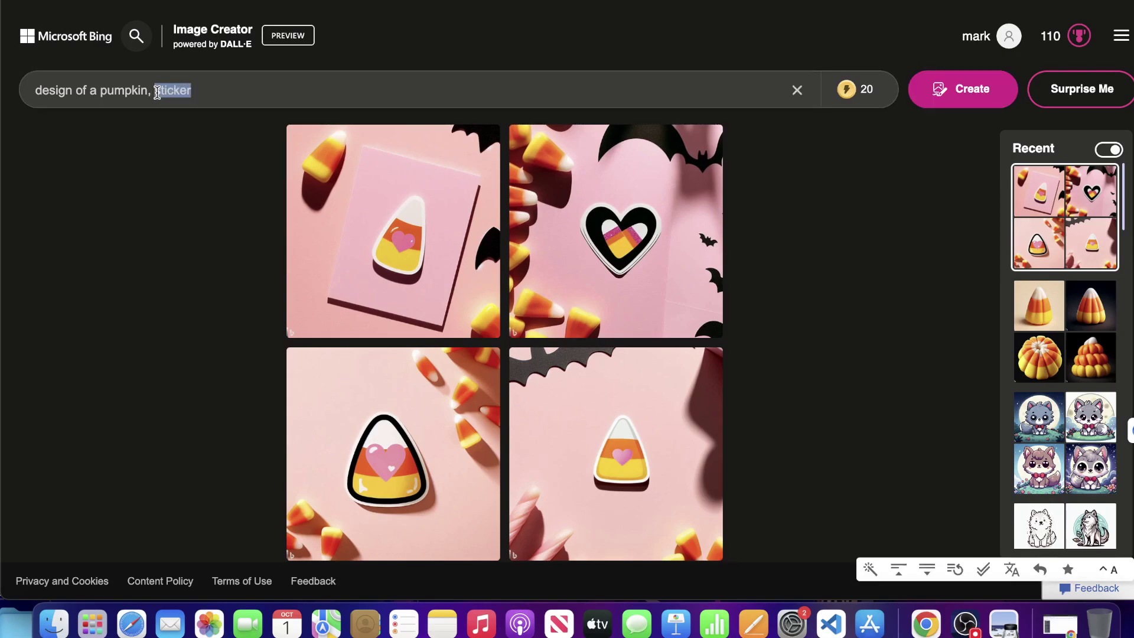
{"action": "key", "text": "BackSpace"}
{"action": "left_click", "coordinate": [102, 86]}
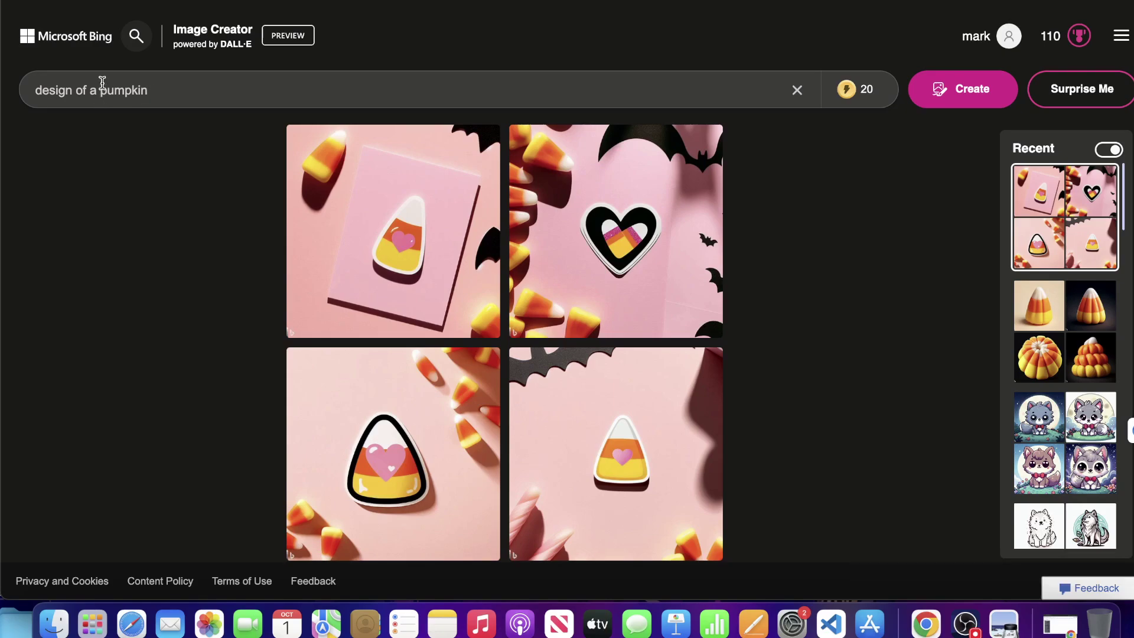
{"action": "type", "text": "kawaii"}
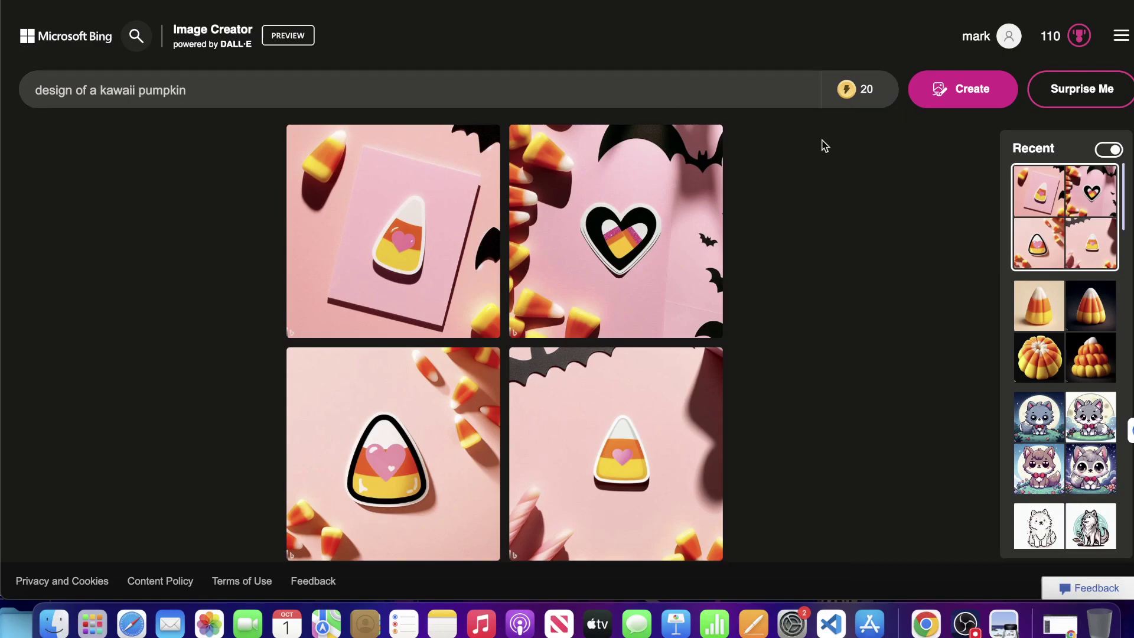
{"action": "left_click", "coordinate": [946, 97]}
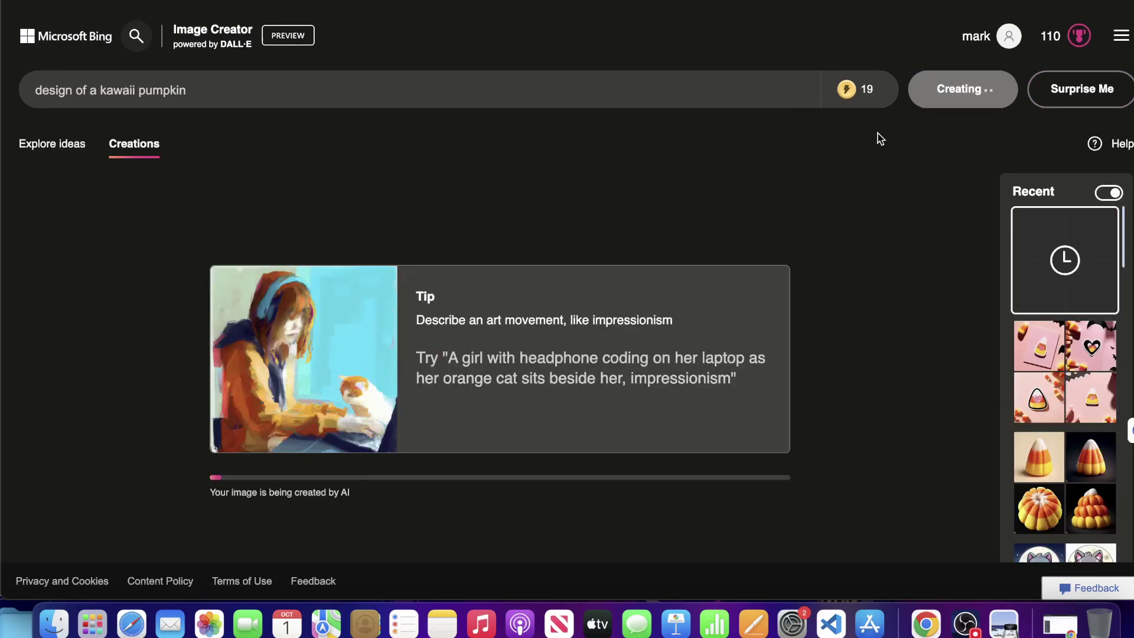
{"action": "mouse_move", "coordinate": [862, 90]}
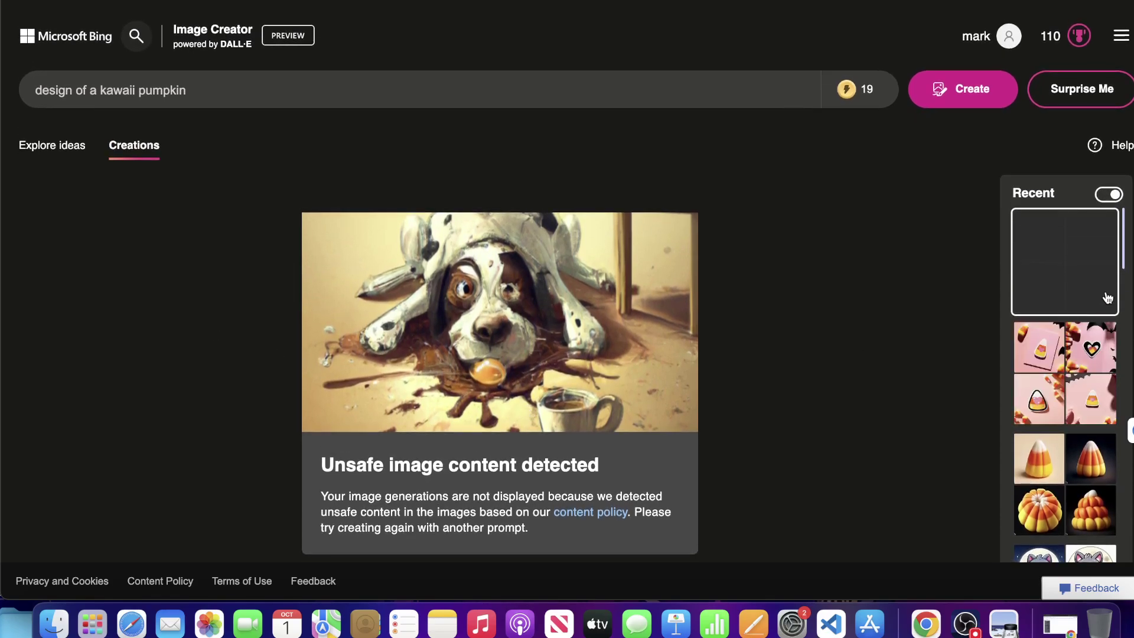
Step: Generate the kawaii pumpkin images again from the same prompt, checking the recording's elapsed time in OBS while waiting
{"action": "mouse_move", "coordinate": [860, 99]}
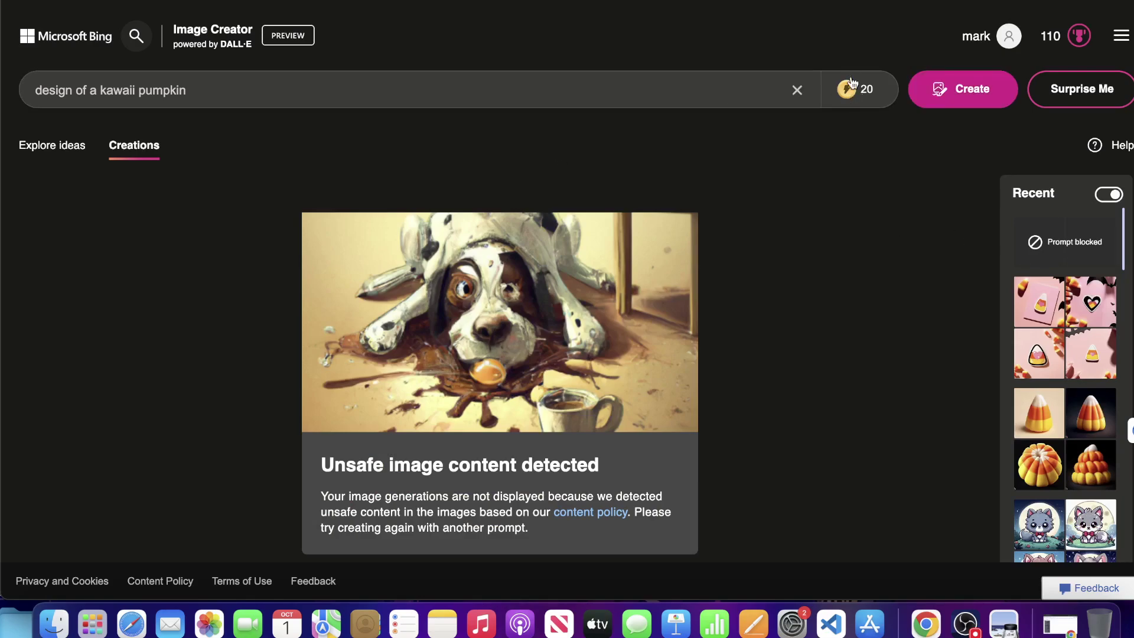
{"action": "left_click", "coordinate": [933, 90]}
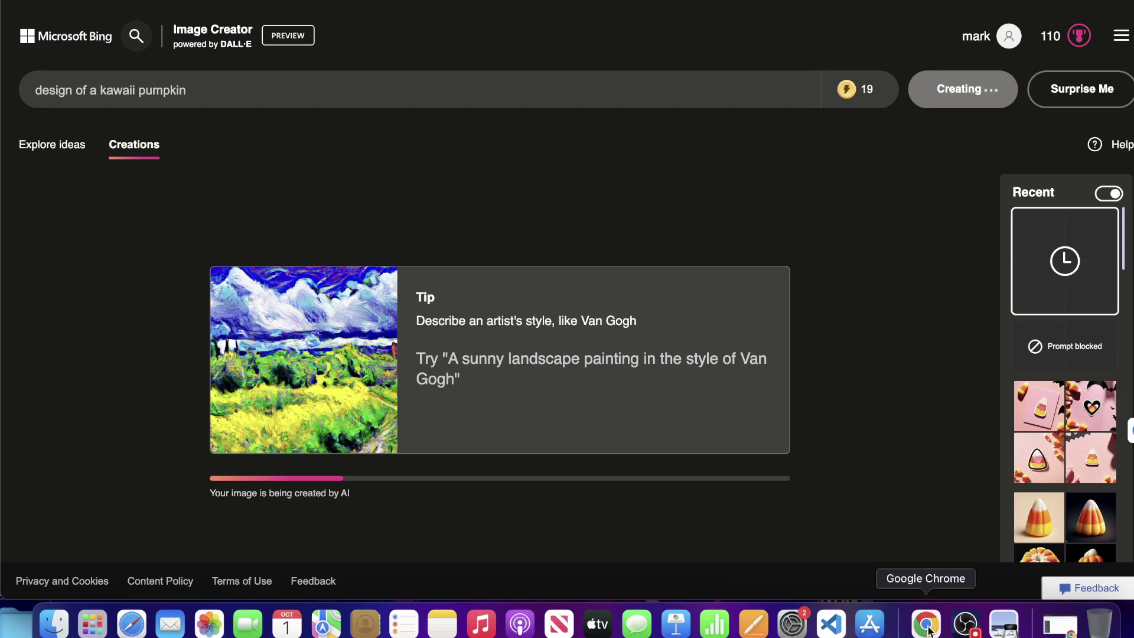
{"action": "left_click", "coordinate": [964, 621]}
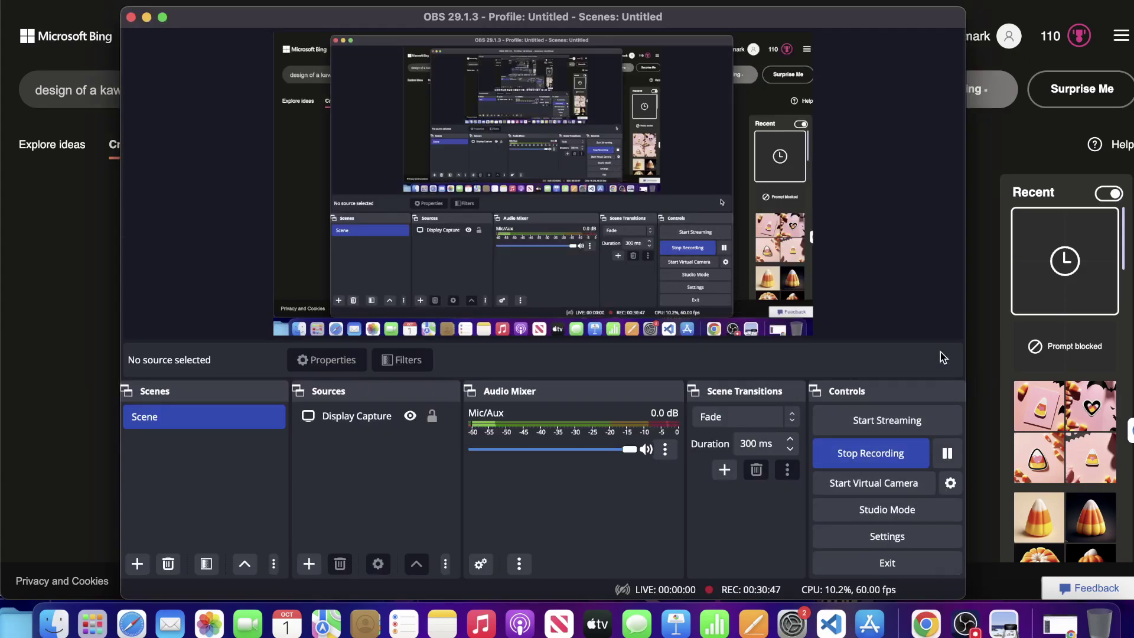
{"action": "left_click", "coordinate": [992, 380]}
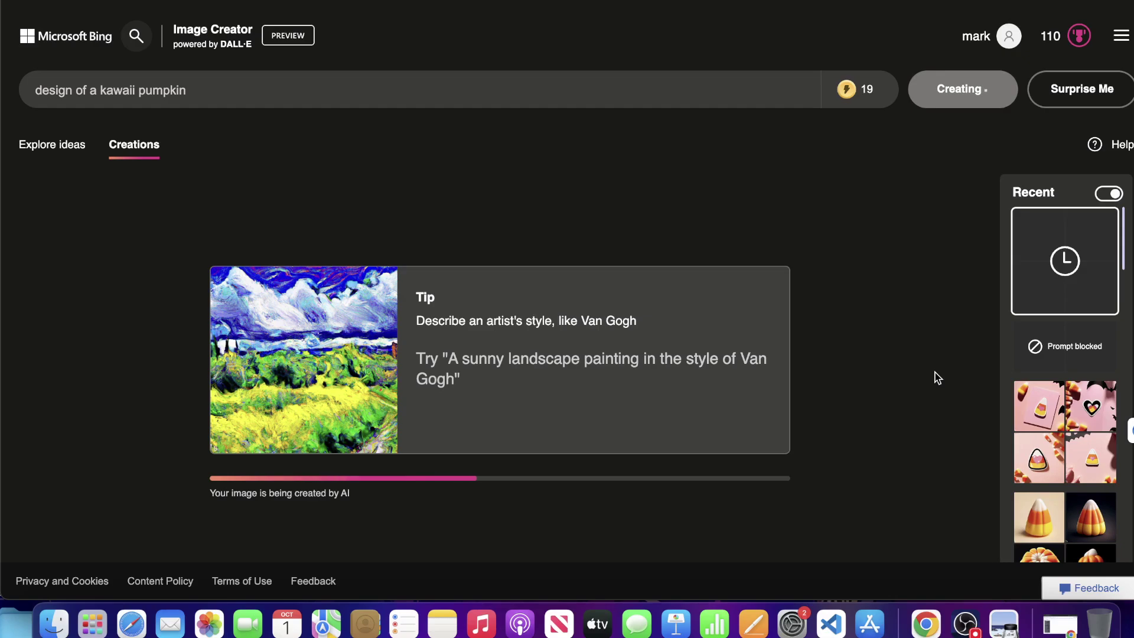
{"action": "scroll", "coordinate": [938, 378], "scroll_direction": "down", "scroll_amount": 2}
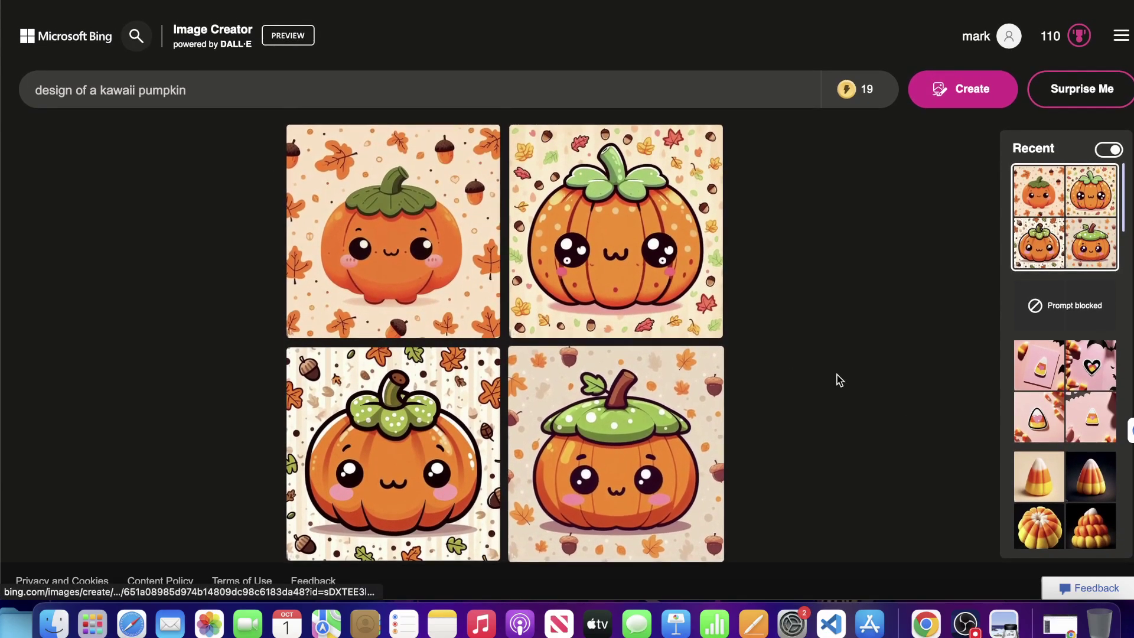
Step: Download the second kawaii pumpkin image, with the colourful leaves and acorns background, and close its preview
{"action": "left_click", "coordinate": [587, 212]}
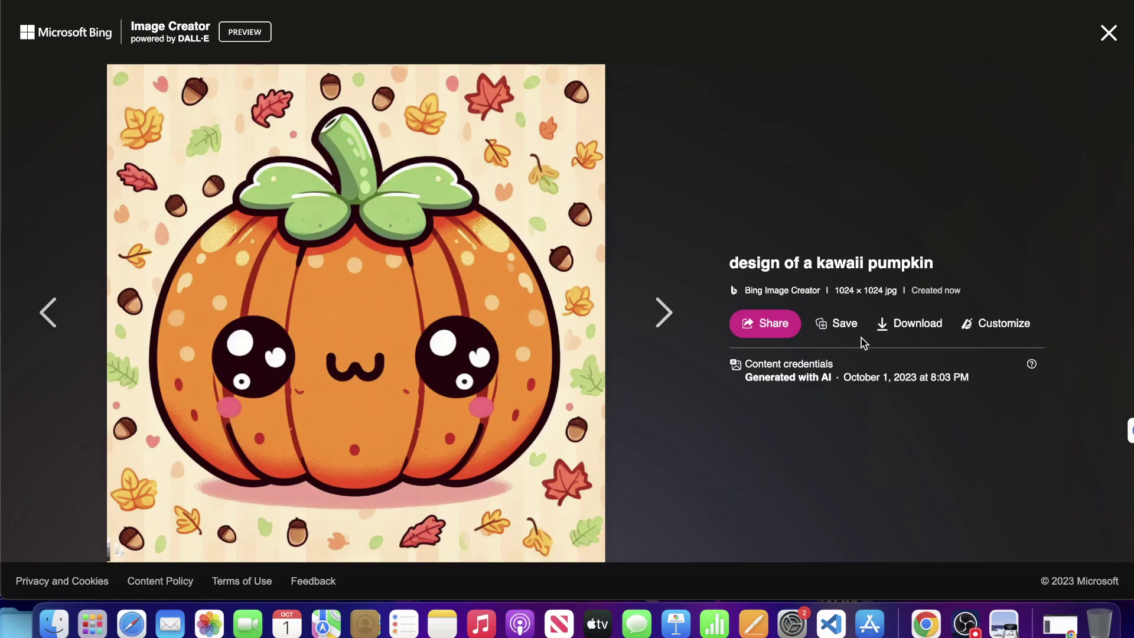
{"action": "left_click", "coordinate": [912, 324]}
{"action": "left_click", "coordinate": [1108, 32]}
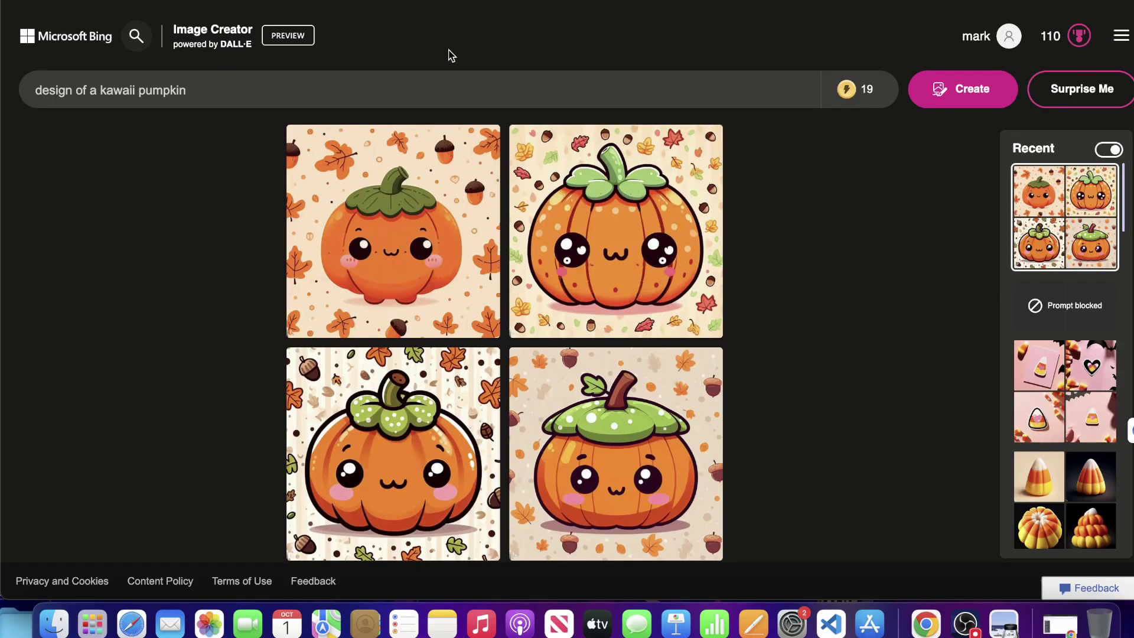
Step: Change the prompt to "design of a kawaii JACK O LANTERN" and generate the images
{"action": "double_click", "coordinate": [155, 90]}
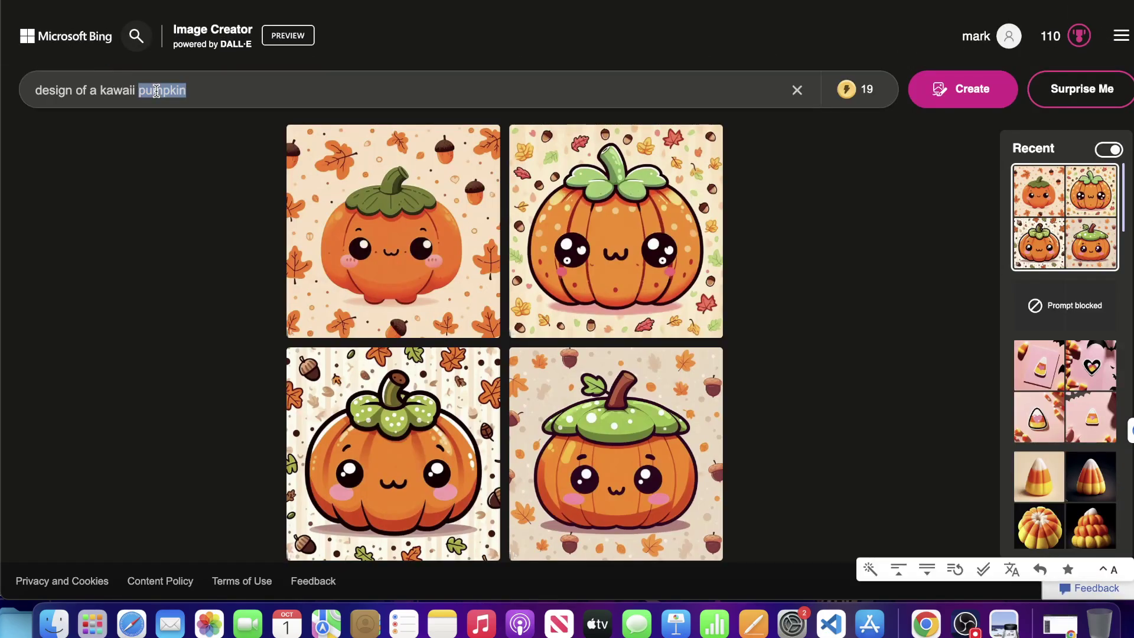
{"action": "type", "text": "JACK O"}
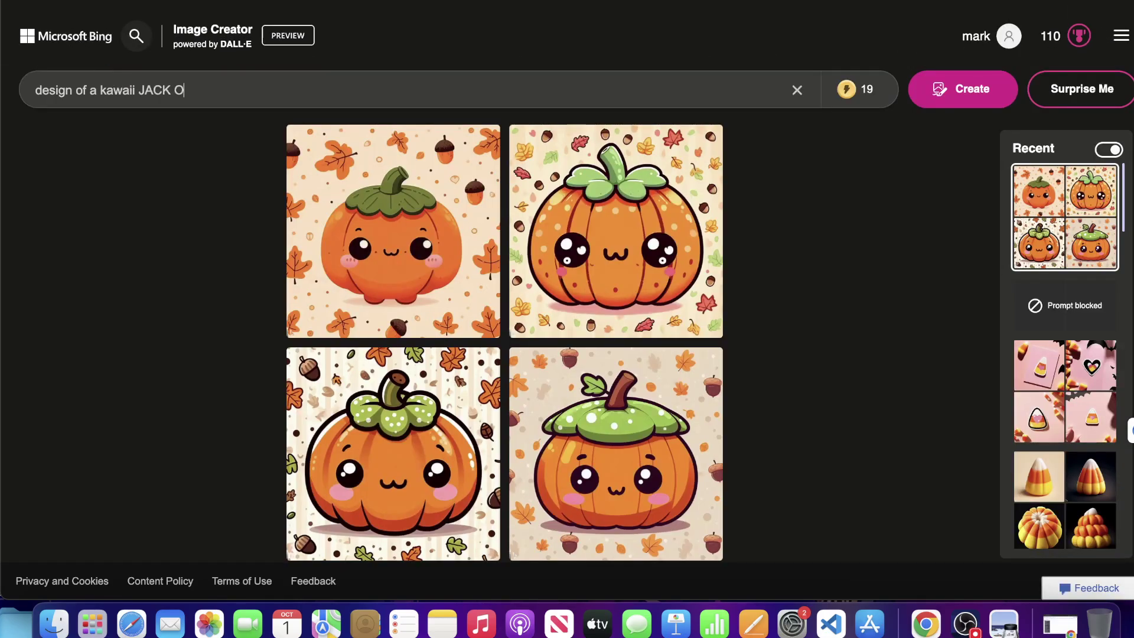
{"action": "type", "text": " LANTERN"}
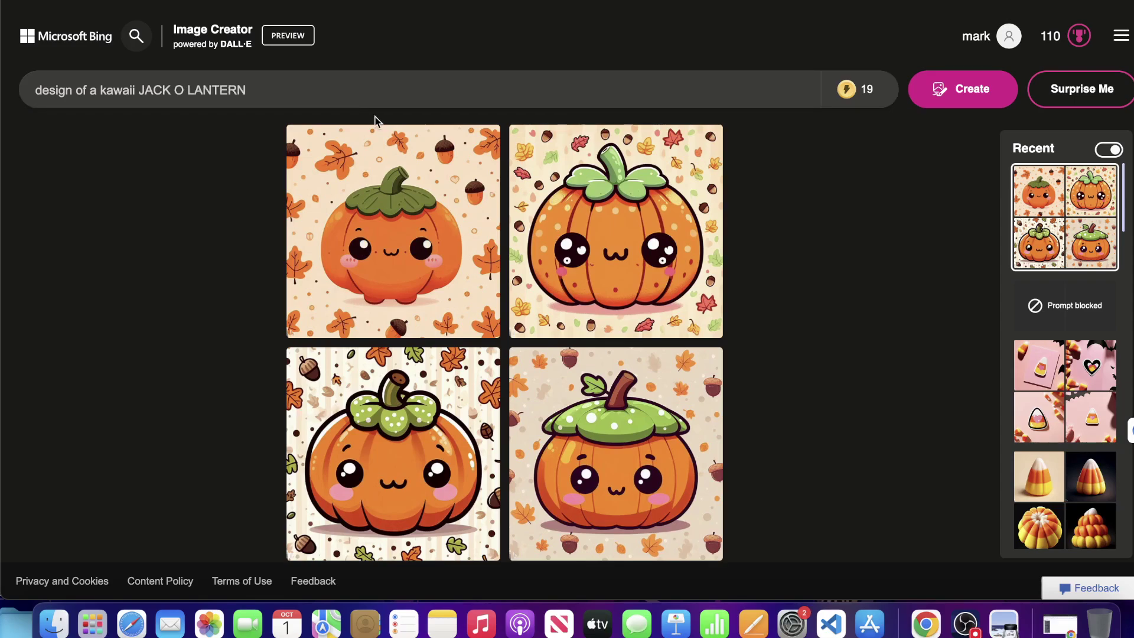
{"action": "left_click", "coordinate": [974, 88]}
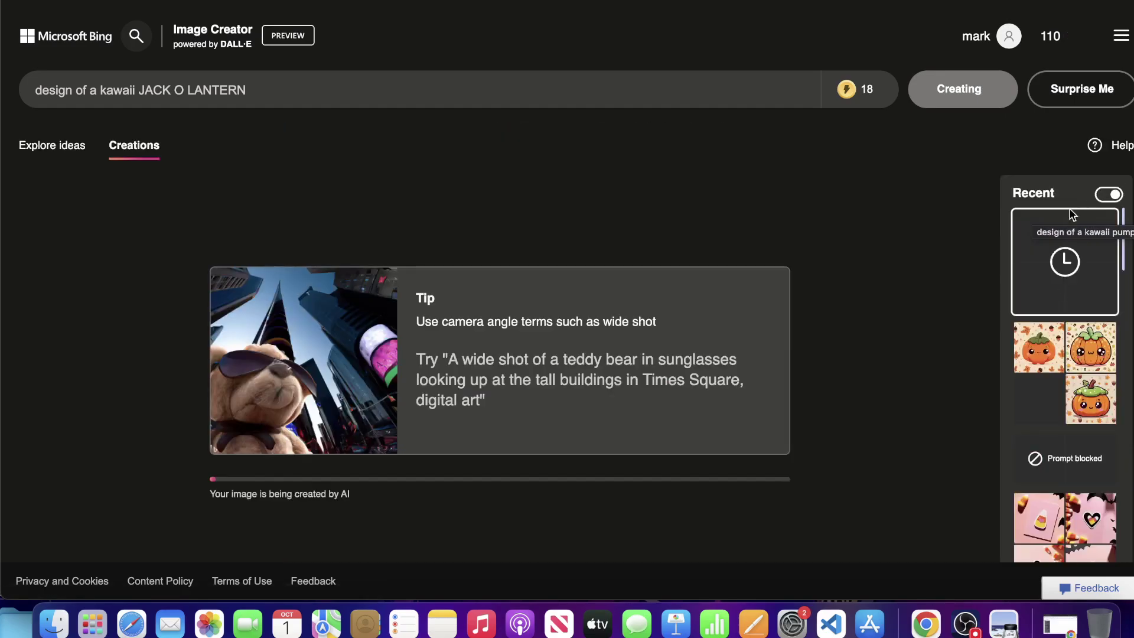
Step: Reopen the recent kawaii pumpkin set, download its fourth image and go back to the third
{"action": "left_click", "coordinate": [1053, 373]}
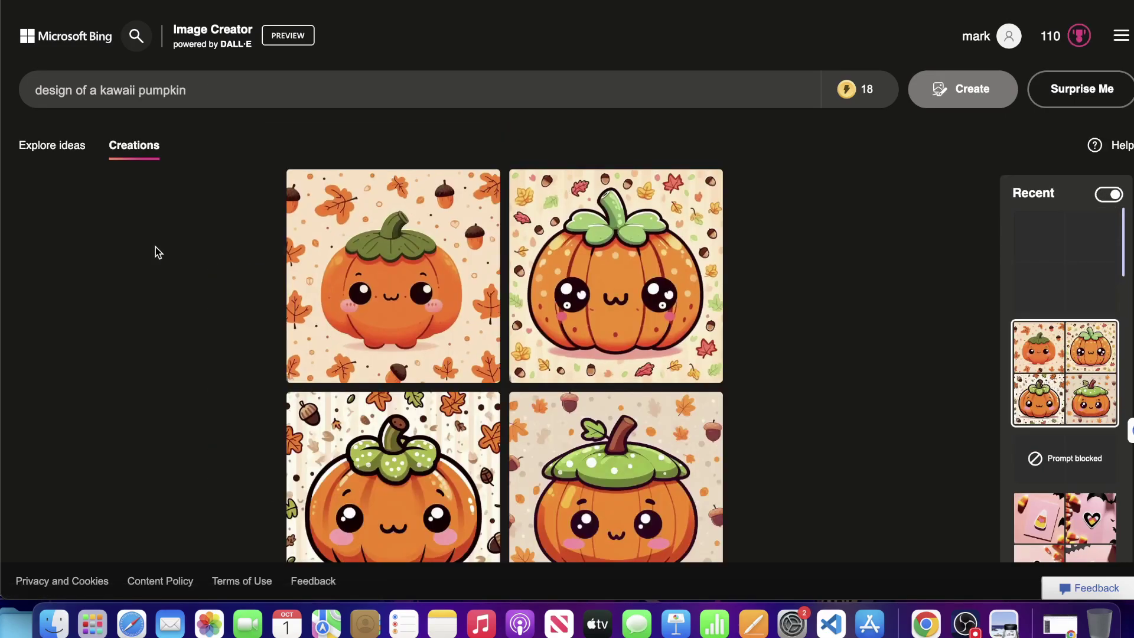
{"action": "left_click", "coordinate": [316, 323]}
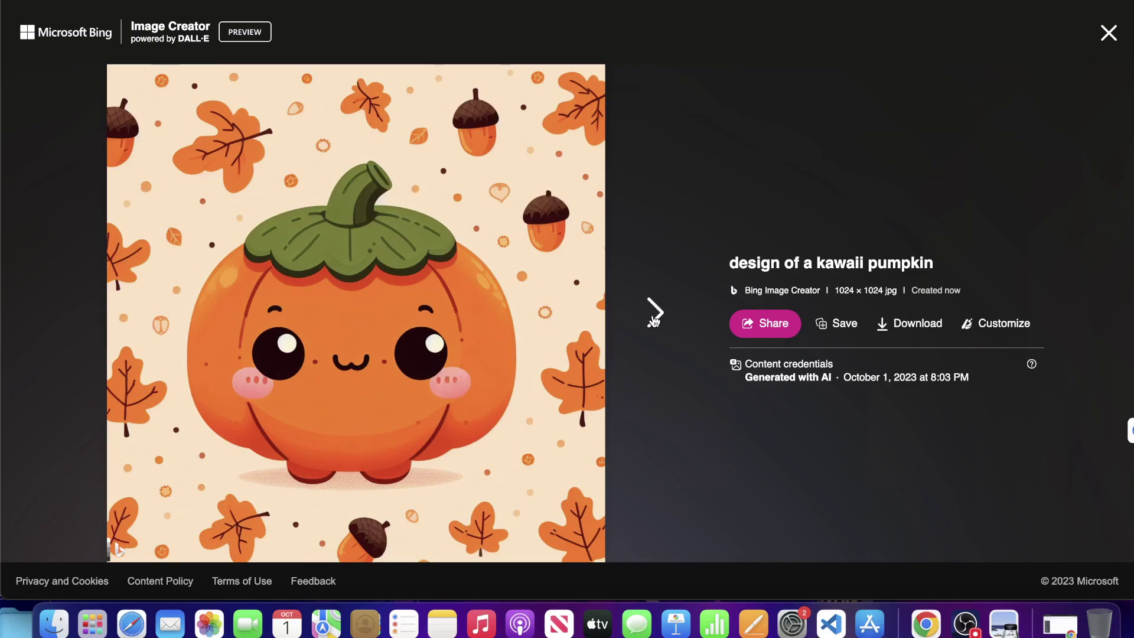
{"action": "left_click", "coordinate": [654, 320]}
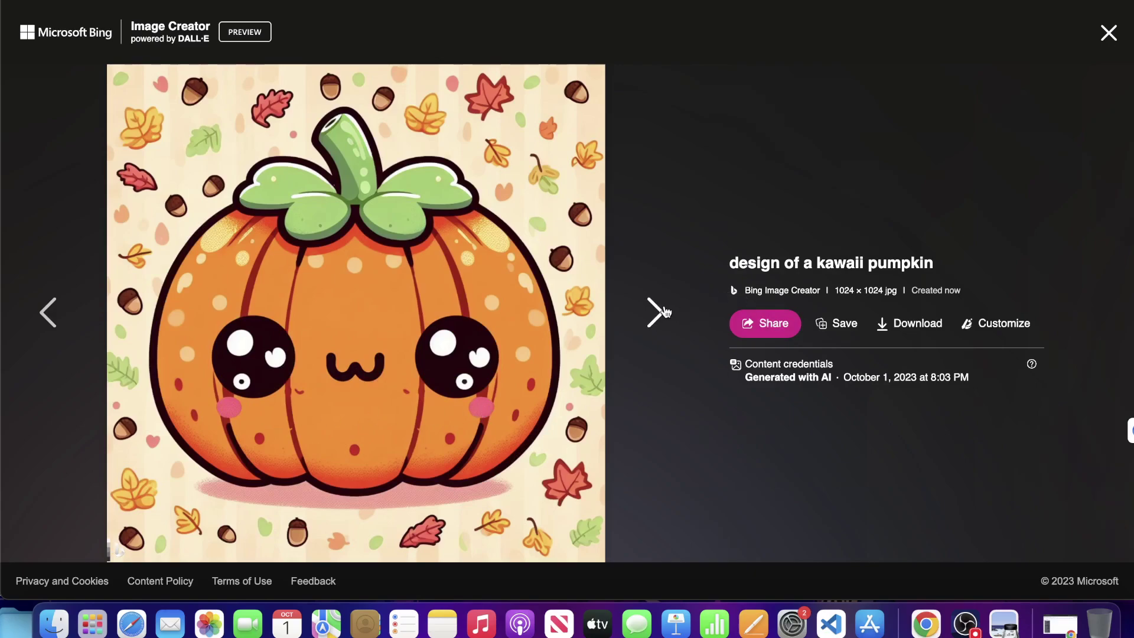
{"action": "left_click", "coordinate": [665, 311]}
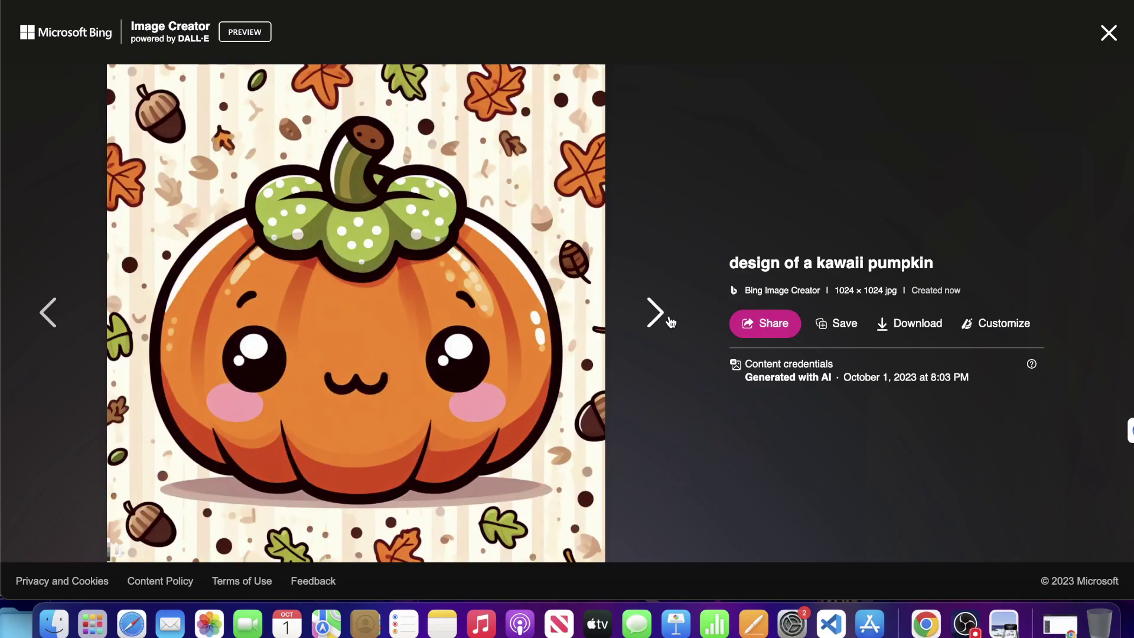
{"action": "left_click", "coordinate": [650, 315]}
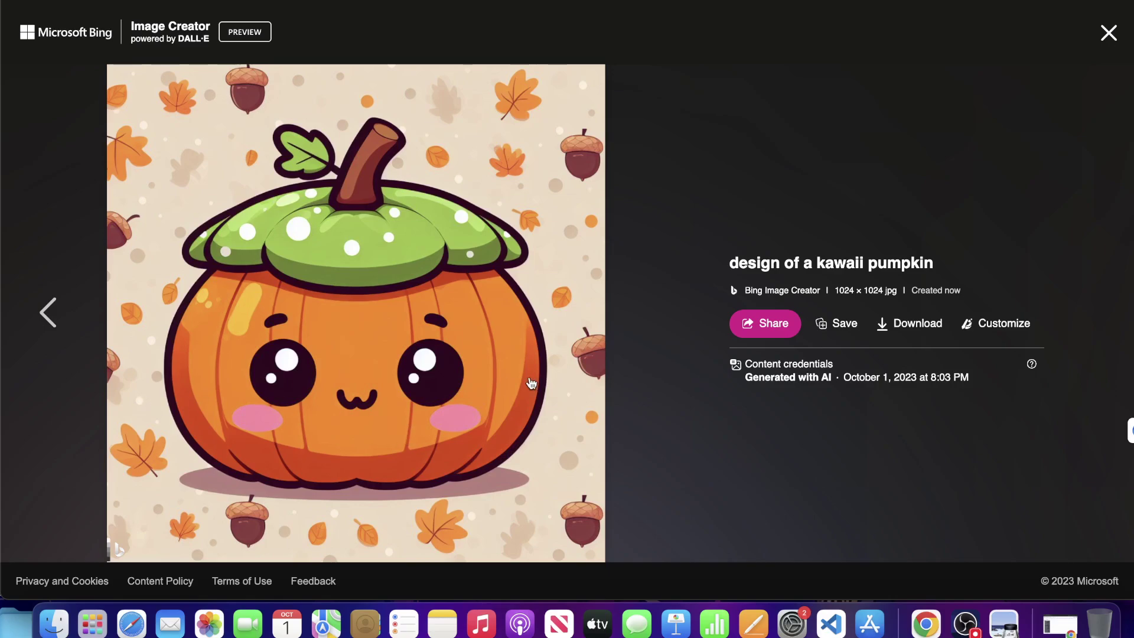
{"action": "left_click", "coordinate": [910, 322]}
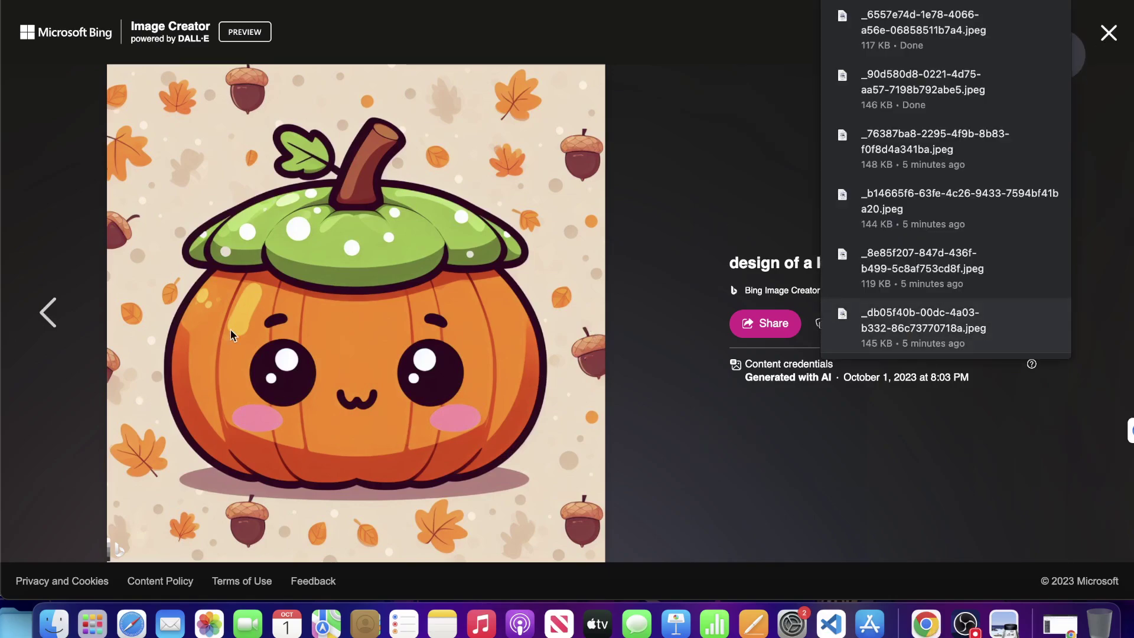
{"action": "left_click", "coordinate": [50, 313]}
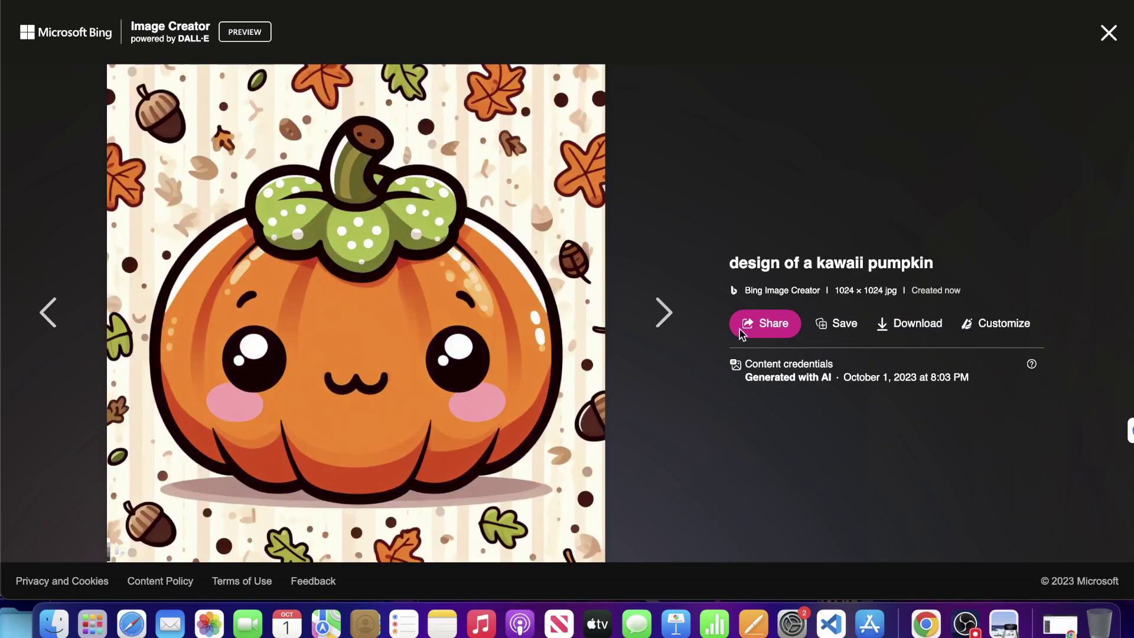
Step: Download the third, second and first images of the kawaii pumpkin set
{"action": "left_click", "coordinate": [913, 329]}
{"action": "left_click", "coordinate": [50, 313]}
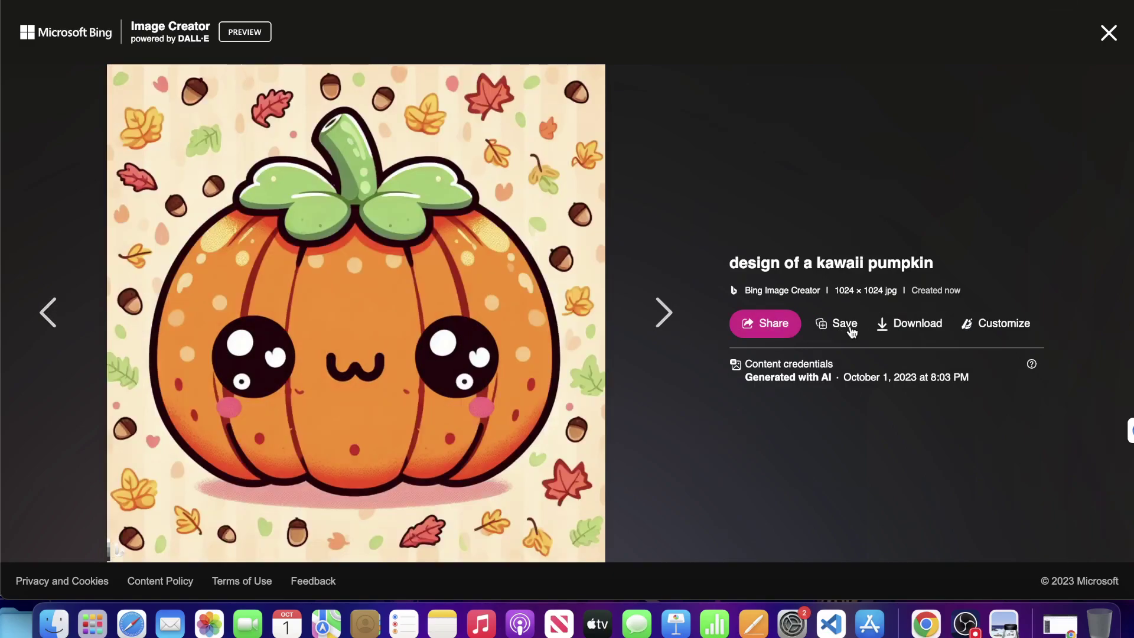
{"action": "left_click", "coordinate": [892, 324]}
{"action": "left_click", "coordinate": [48, 314]}
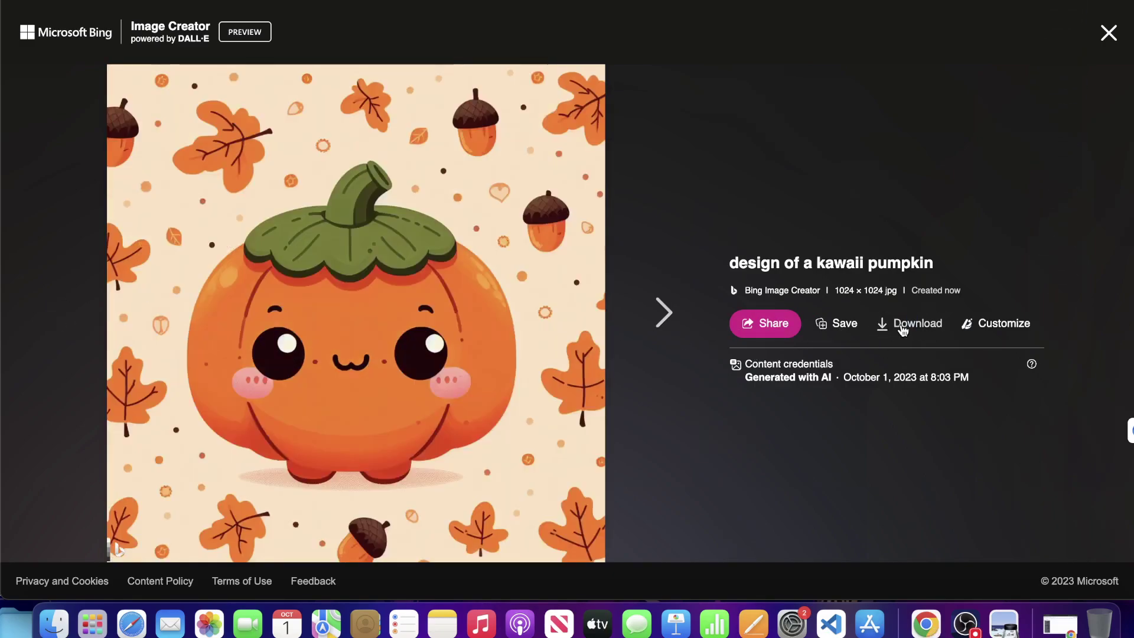
{"action": "left_click", "coordinate": [903, 328]}
Step: Launch Luminar Neo in the background and close the kawaii pumpkin image preview
{"action": "left_click", "coordinate": [88, 623]}
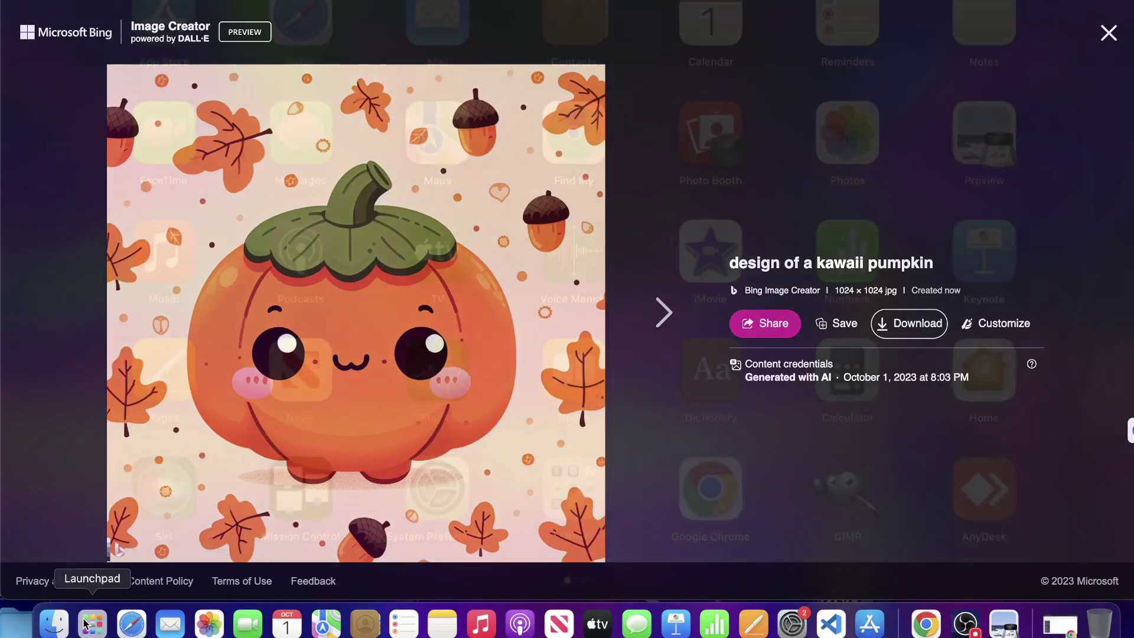
{"action": "left_click", "coordinate": [88, 623]}
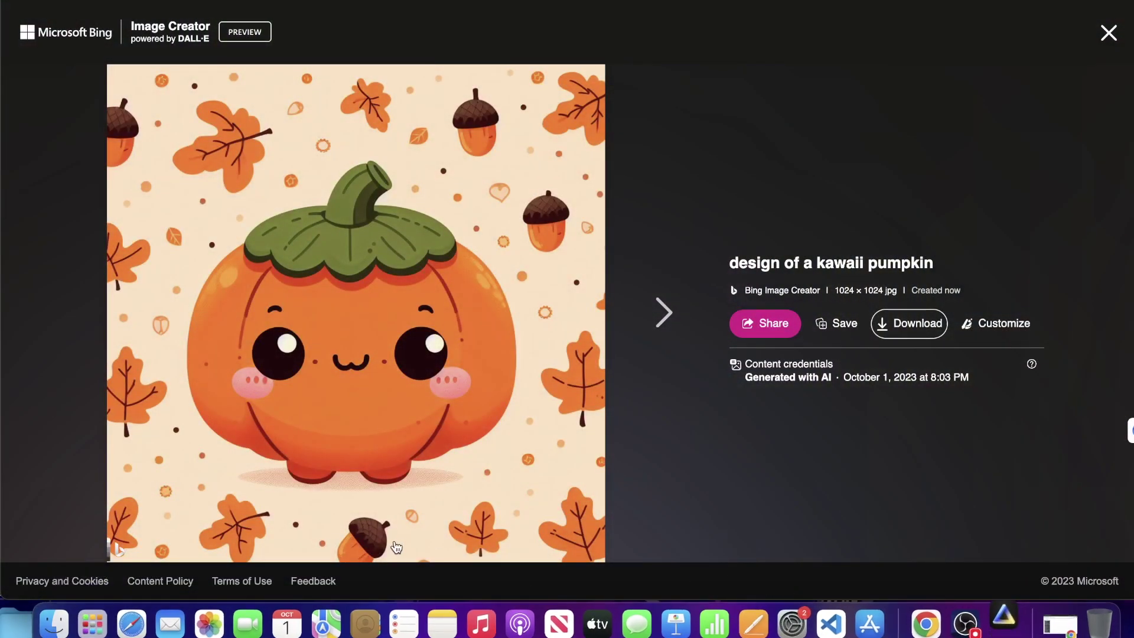
{"action": "left_click", "coordinate": [1107, 35]}
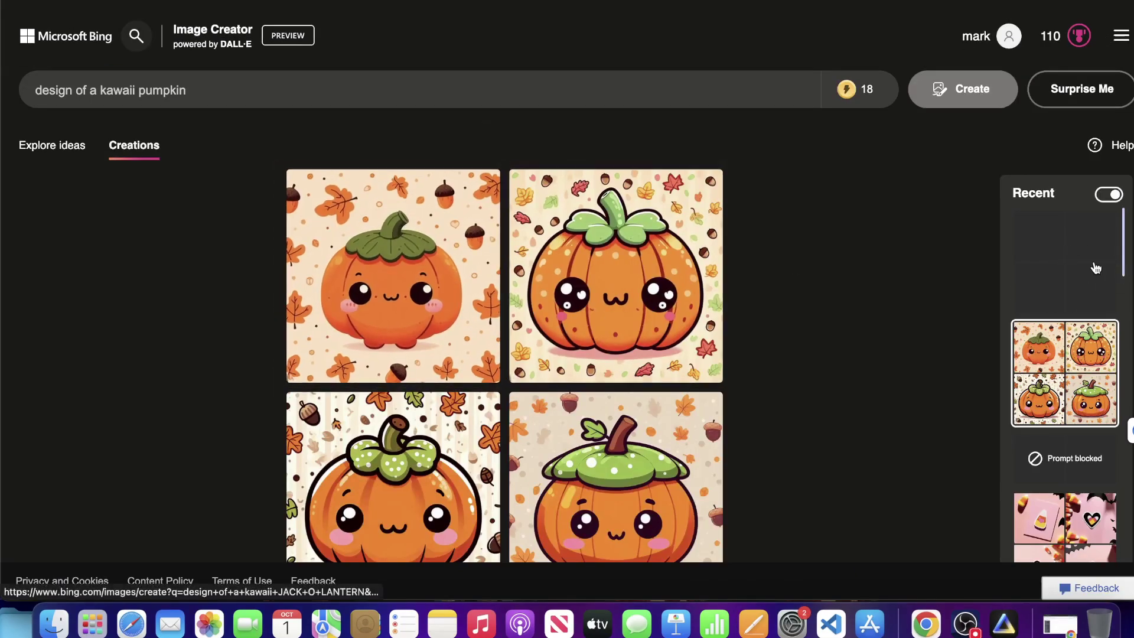
Step: Open the recent "design of a kawaii JACK O LANTERN" set and download its second and first images
{"action": "left_click", "coordinate": [1090, 212]}
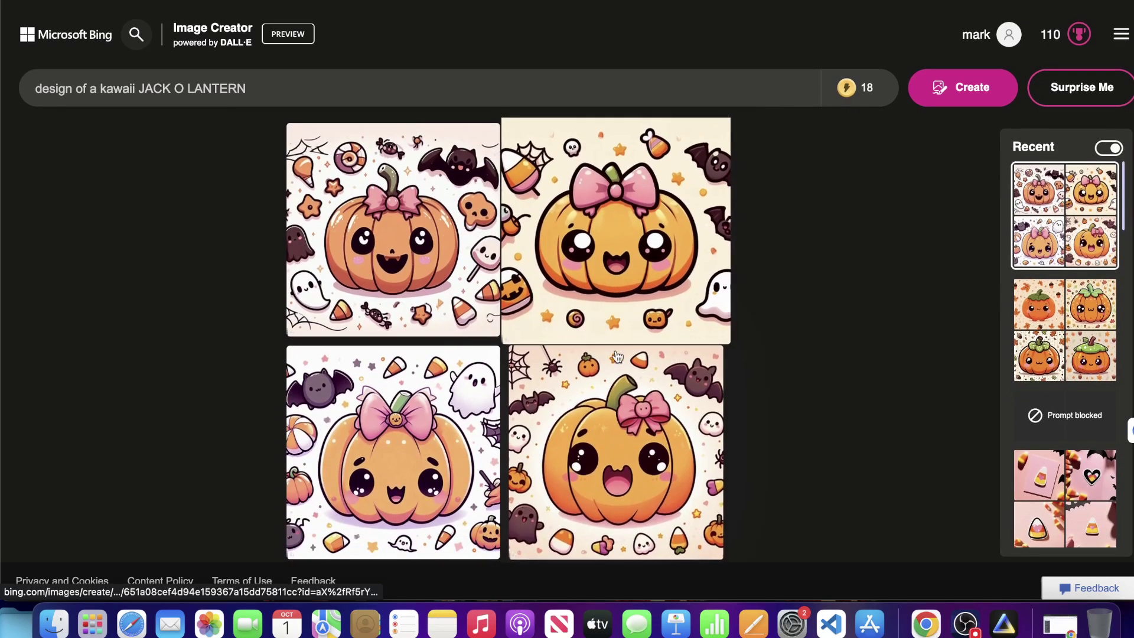
{"action": "left_click", "coordinate": [598, 359]}
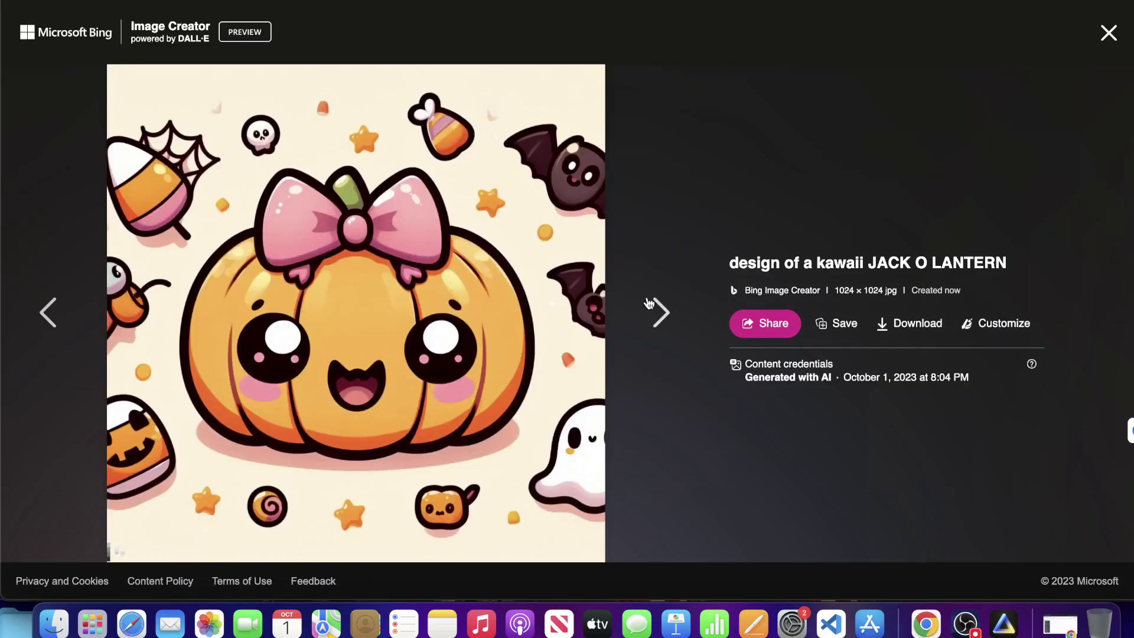
{"action": "left_click", "coordinate": [880, 323]}
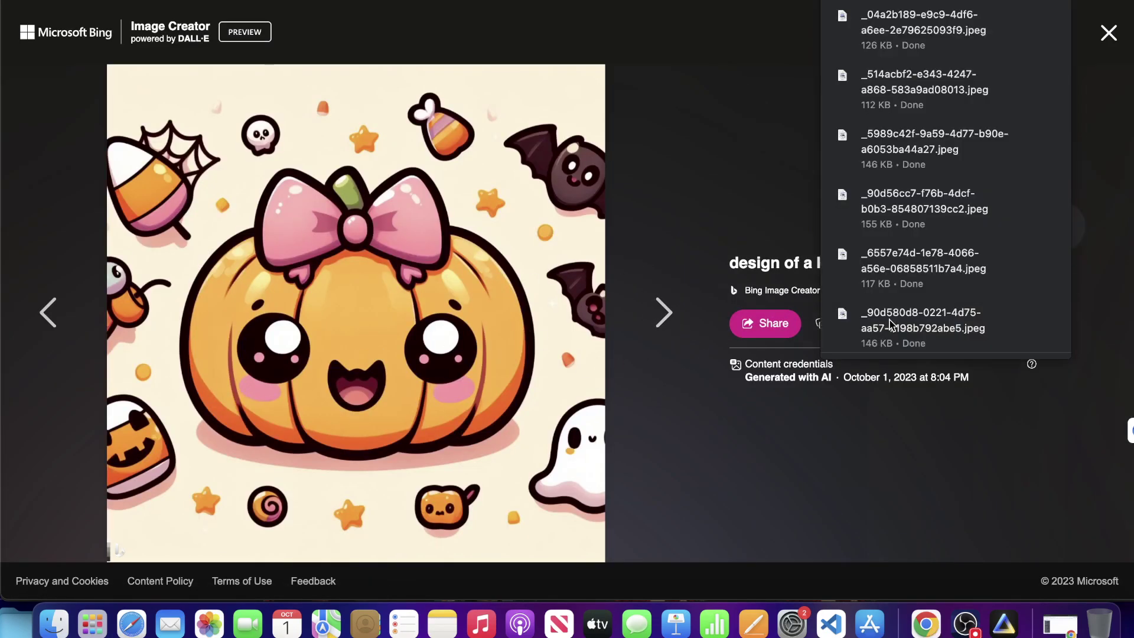
{"action": "left_click", "coordinate": [50, 313]}
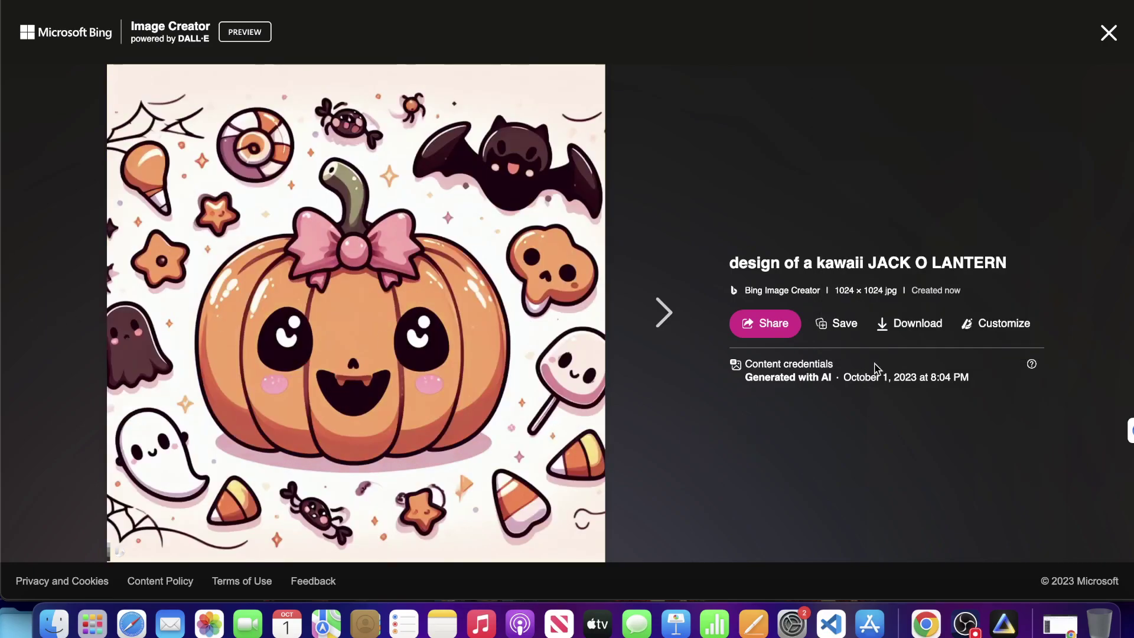
{"action": "left_click", "coordinate": [909, 324]}
Step: Download the third and fourth kawaii jack-o'-lantern images and close the preview
{"action": "left_click", "coordinate": [651, 315]}
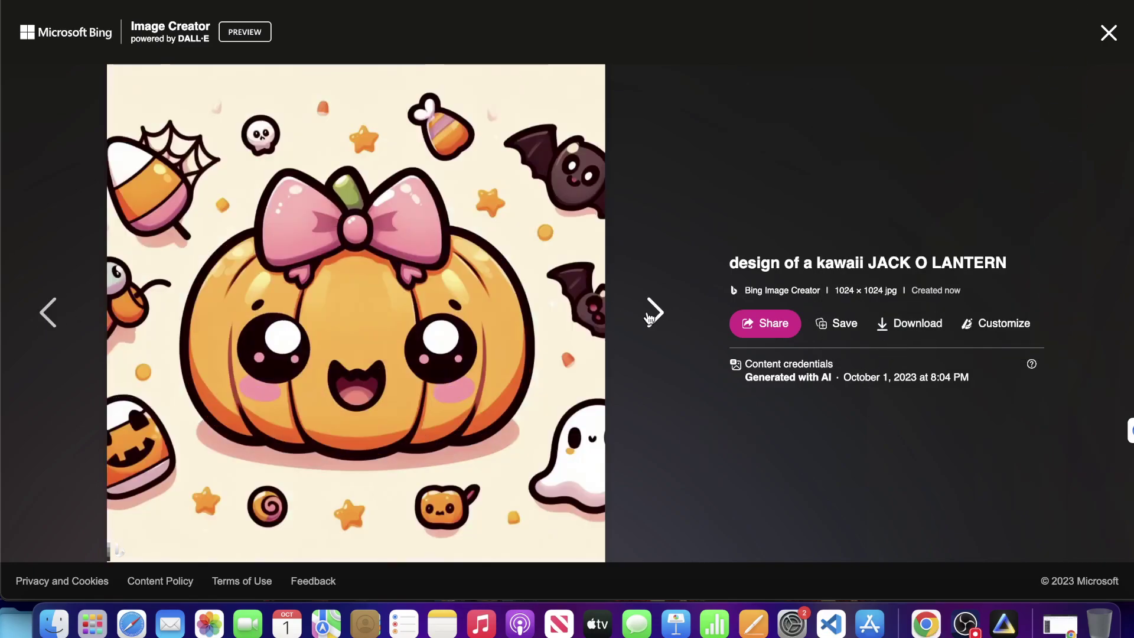
{"action": "left_click", "coordinate": [652, 315]}
{"action": "left_click", "coordinate": [910, 323]}
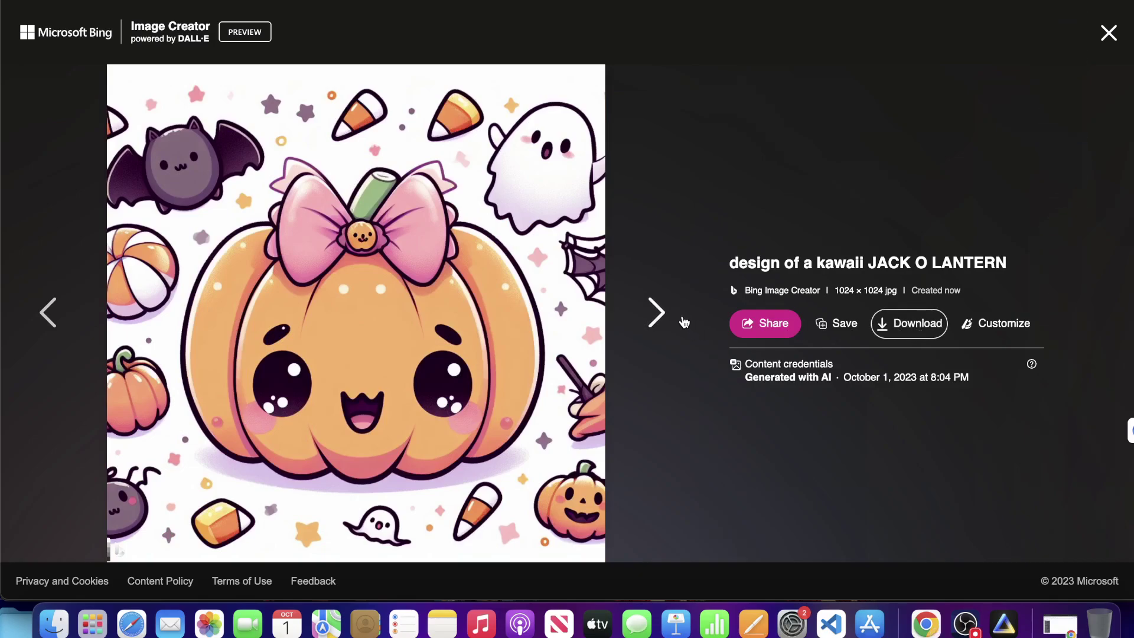
{"action": "left_click", "coordinate": [679, 320]}
{"action": "left_click", "coordinate": [912, 329]}
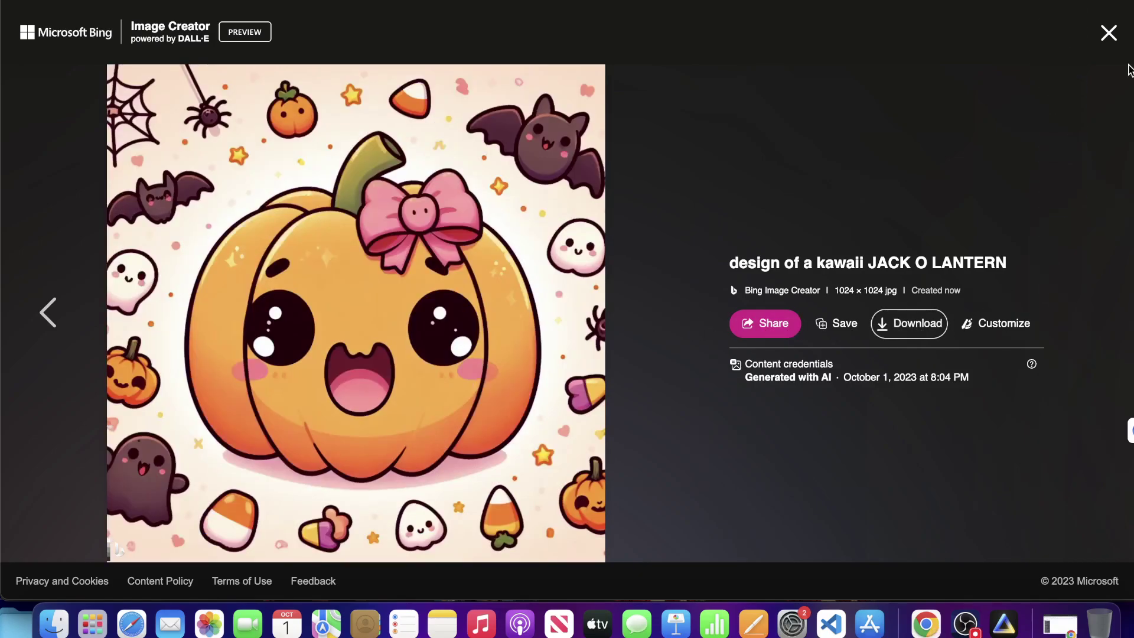
{"action": "left_click", "coordinate": [1118, 31]}
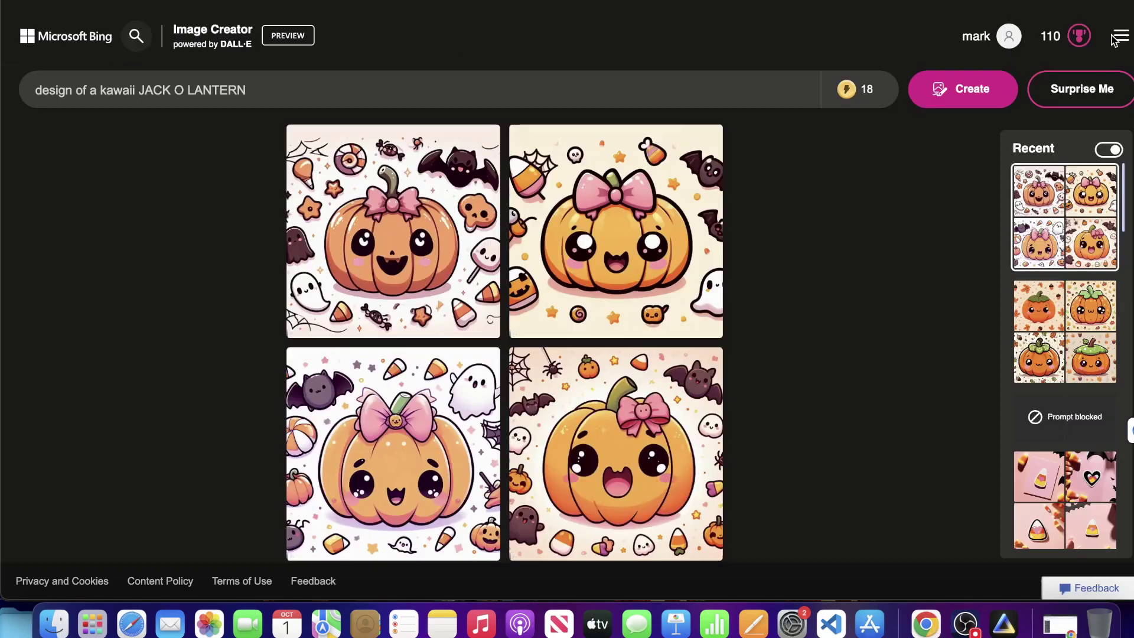
Step: Change the prompt to "design of a kawaii unicorn , rainbow colored" and generate the images
{"action": "left_click_drag", "start_coordinate": [259, 89], "coordinate": [142, 89]}
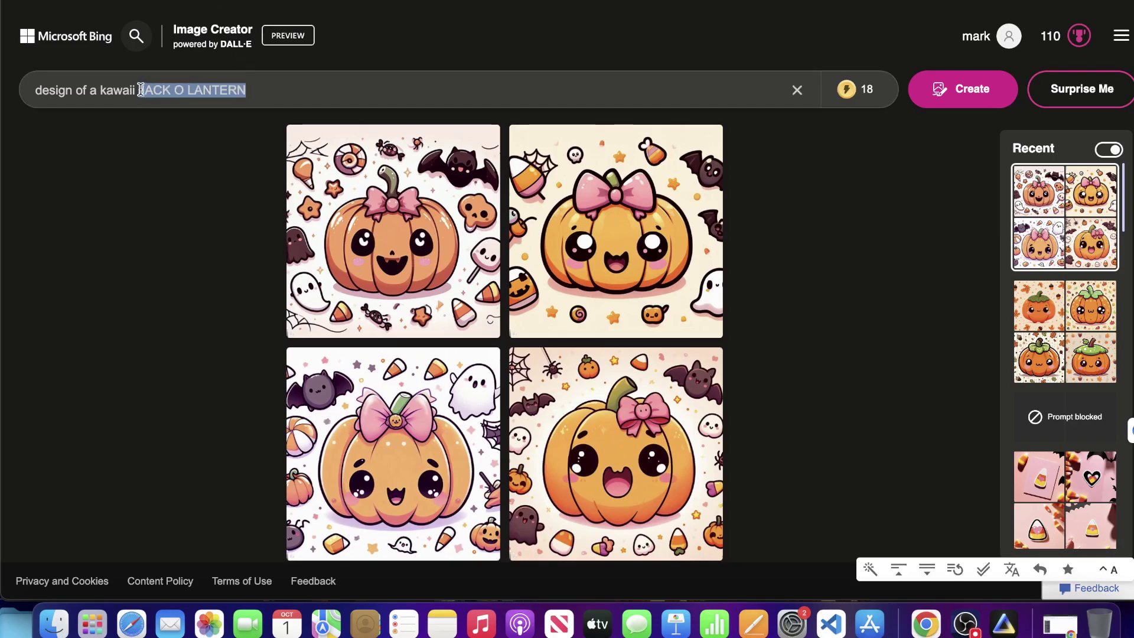
{"action": "key", "text": "BackSpace"}
{"action": "type", "text": "unicr"}
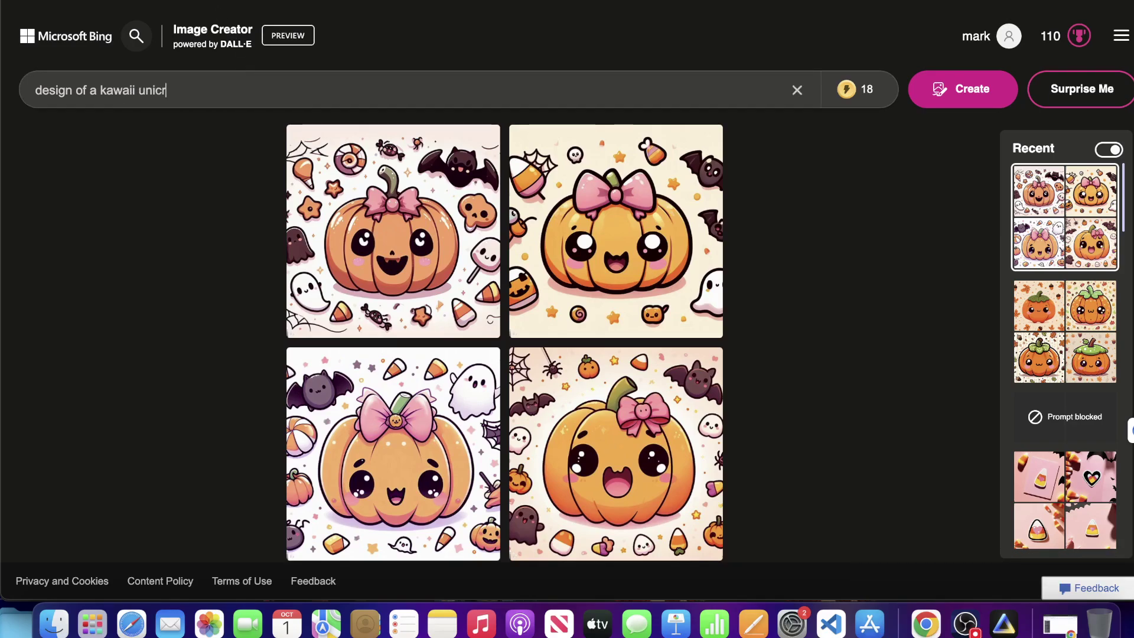
{"action": "type", "text": "n"}
{"action": "key", "text": "BackSpace"}
{"action": "key", "text": "BackSpace"}
{"action": "type", "text": "orn , rainbow col"}
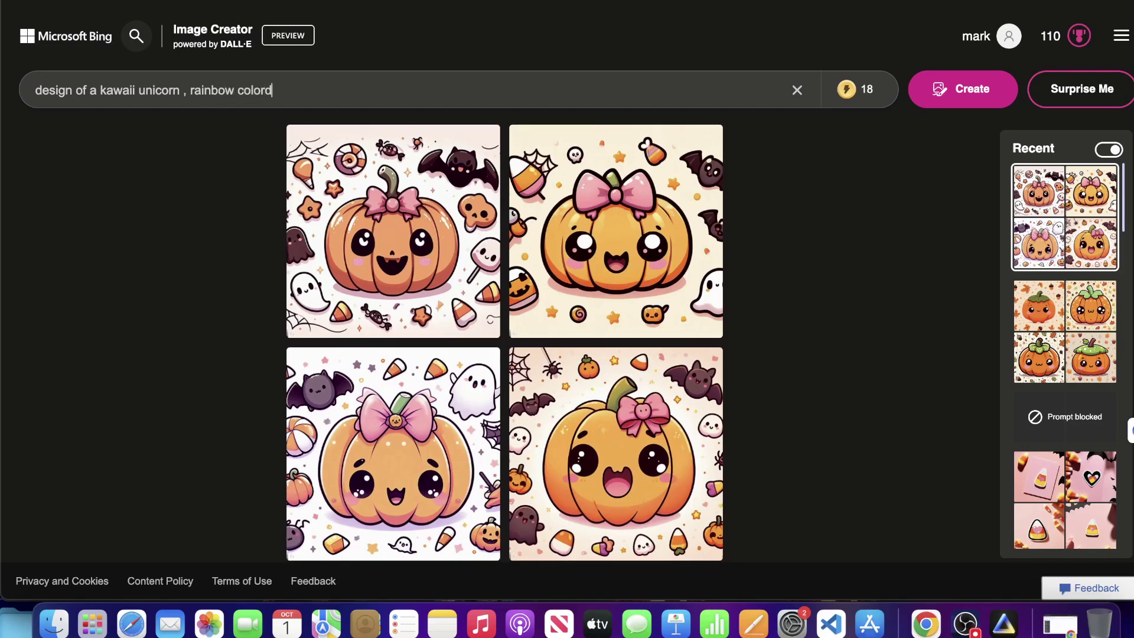
{"action": "type", "text": "ored"}
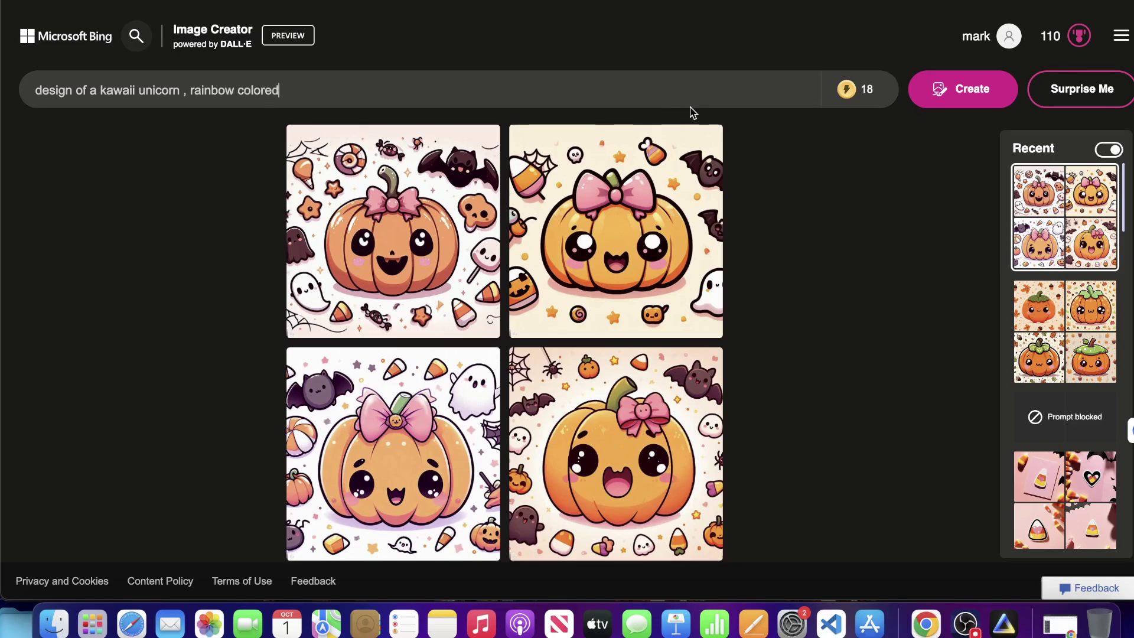
{"action": "left_click", "coordinate": [948, 90]}
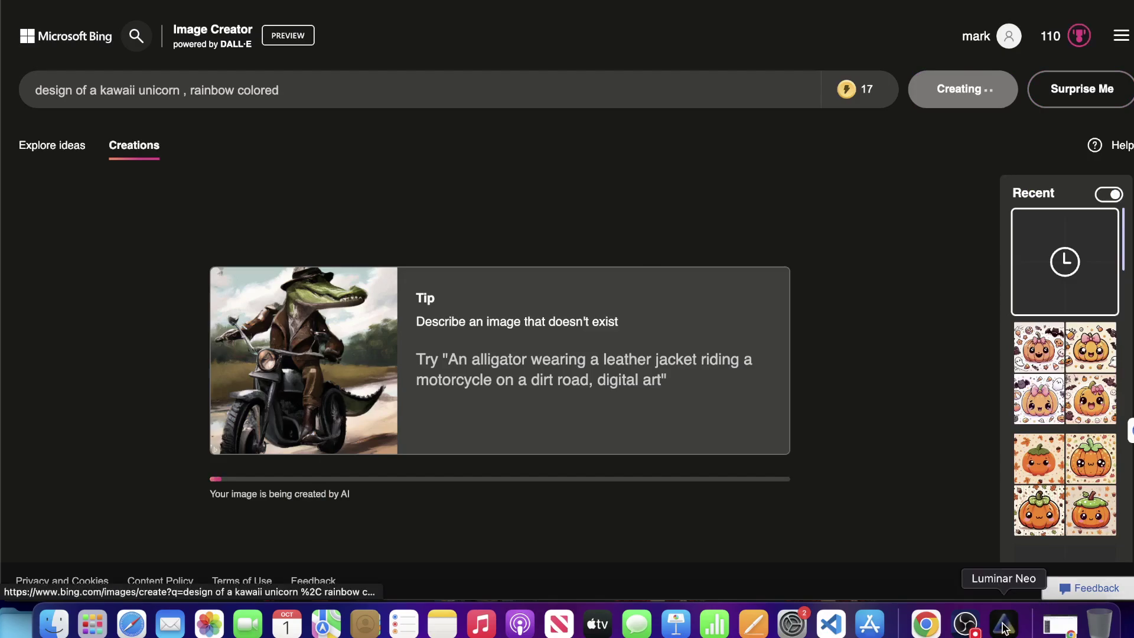
Step: Switch to Luminar Neo, import the kawaii pumpkin with colourful leaves and acorns from Downloads, and open it for editing
{"action": "left_click", "coordinate": [1004, 623]}
{"action": "left_click", "coordinate": [54, 624]}
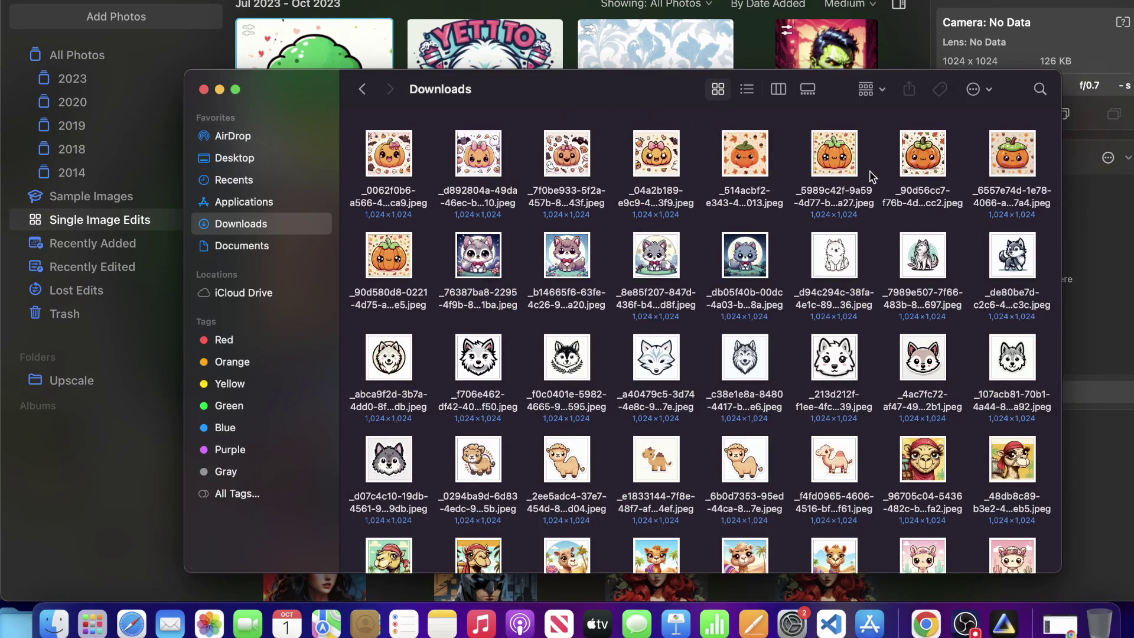
{"action": "left_click_drag", "start_coordinate": [834, 154], "coordinate": [572, 27]}
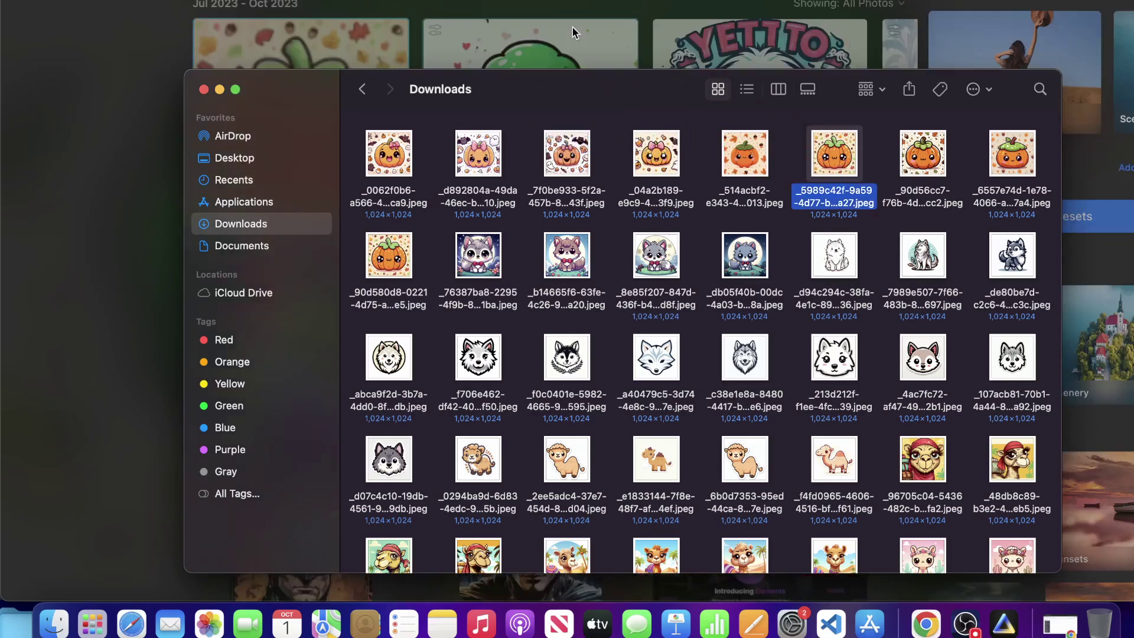
{"action": "left_click", "coordinate": [683, 5]}
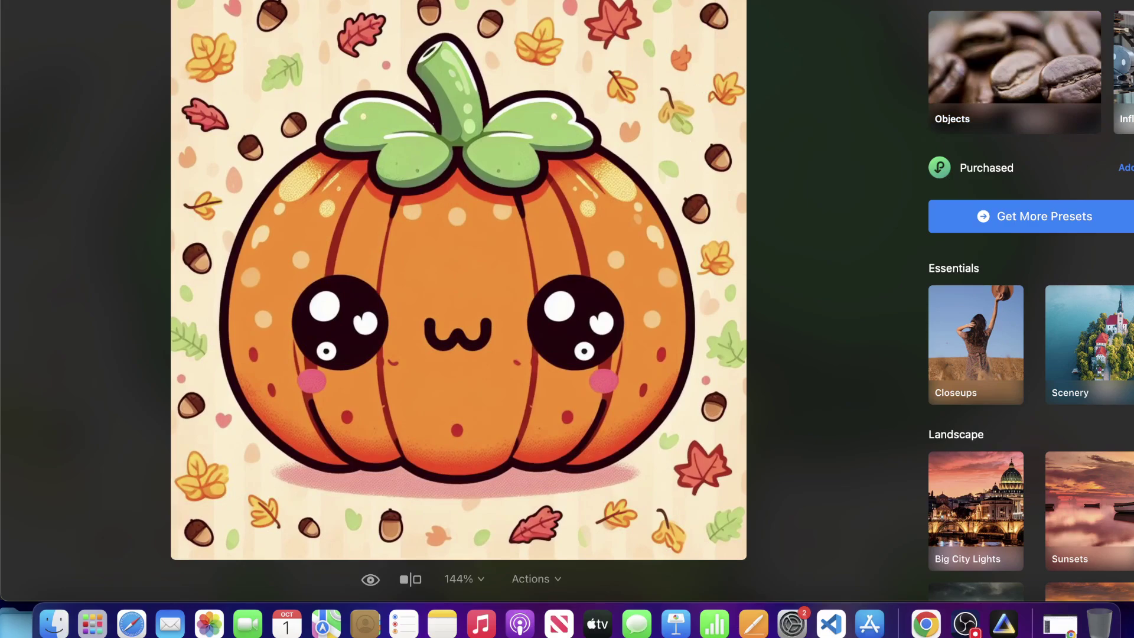
{"action": "key", "text": "e"}
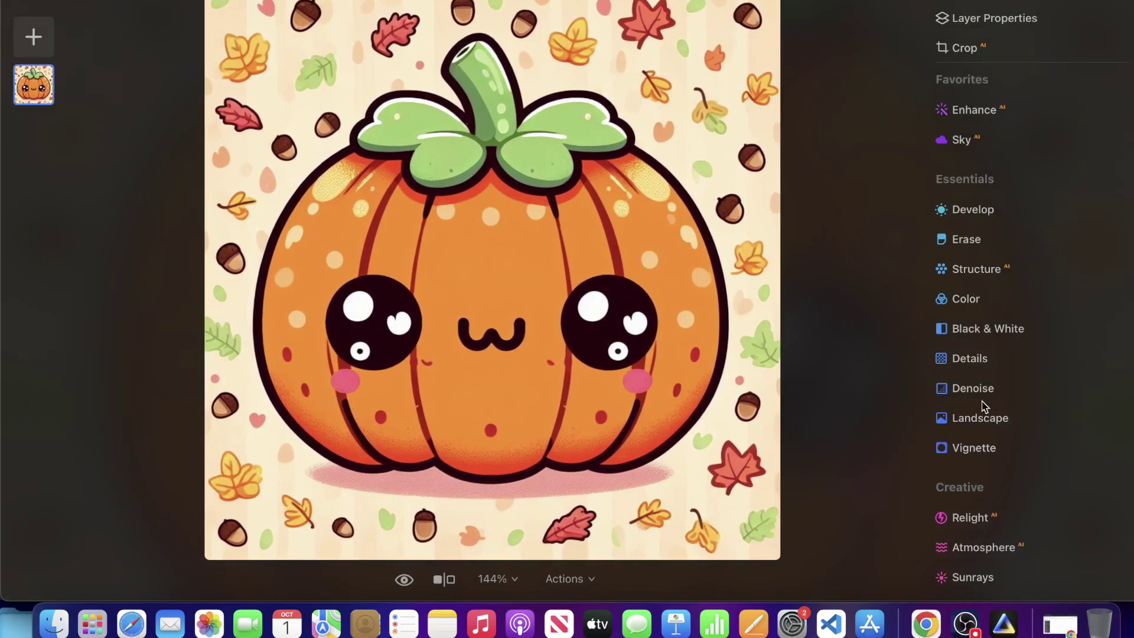
Step: Erase both pink cheeks from the pumpkin's face using the Erase tool with a brush size of 19
{"action": "left_click", "coordinate": [974, 240]}
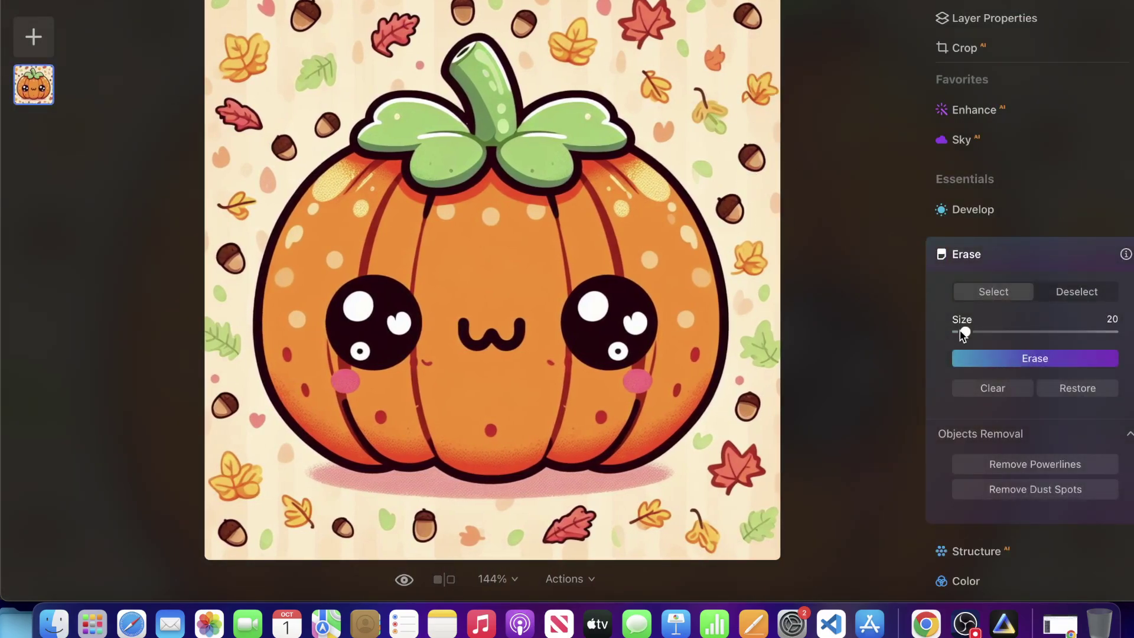
{"action": "left_click_drag", "start_coordinate": [963, 331], "coordinate": [961, 331]}
{"action": "left_click_drag", "start_coordinate": [633, 381], "coordinate": [659, 387]}
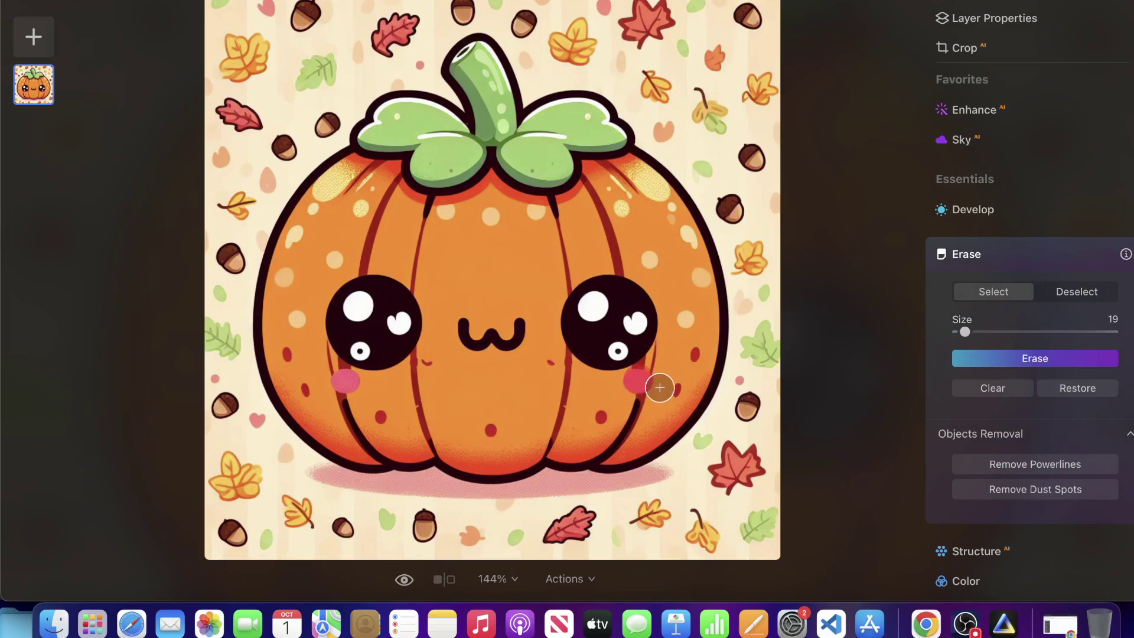
{"action": "left_click", "coordinate": [1037, 359]}
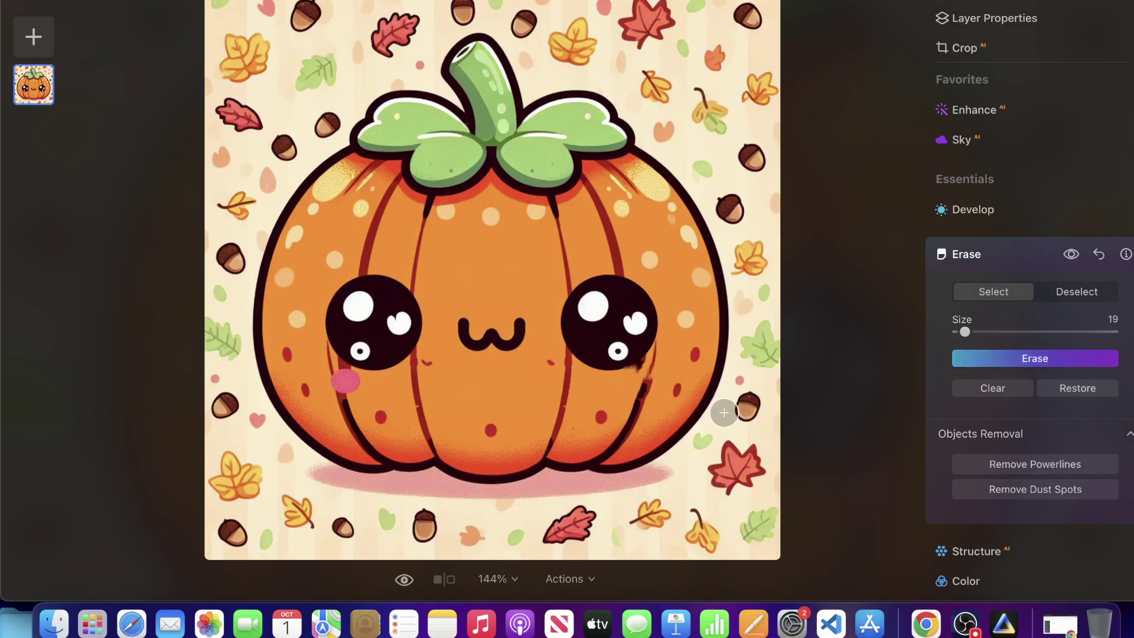
{"action": "left_click_drag", "start_coordinate": [339, 382], "coordinate": [349, 379]}
{"action": "left_click", "coordinate": [996, 359]}
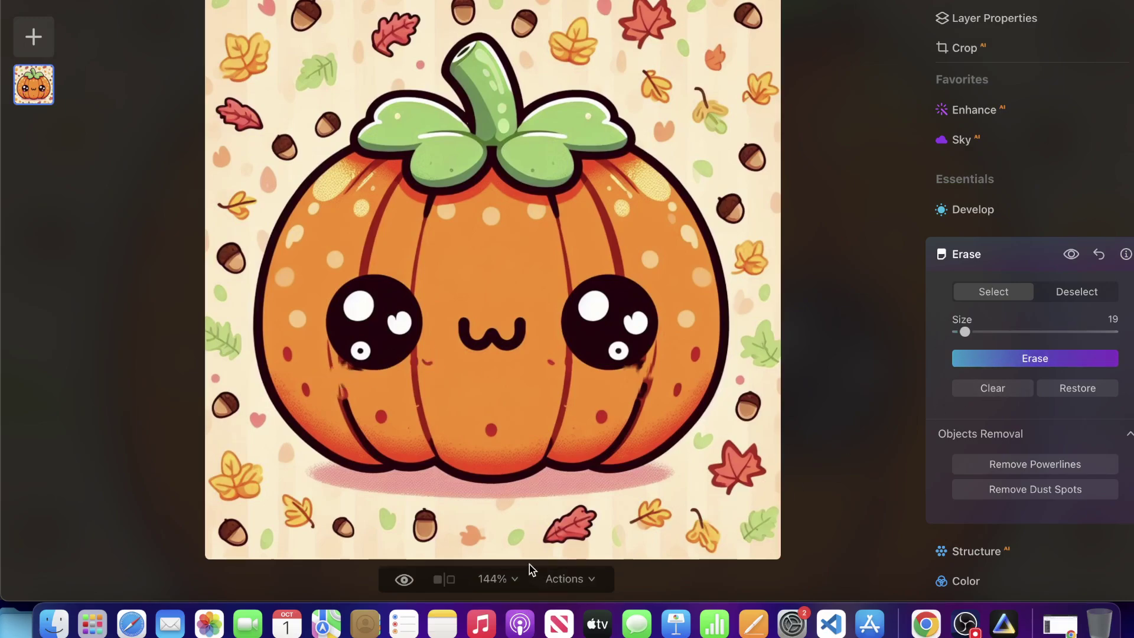
Step: Switch back to Image Creator in Chrome and download the third and fourth rainbow unicorn images
{"action": "left_click", "coordinate": [926, 623]}
{"action": "scroll", "coordinate": [762, 412], "scroll_direction": "down", "scroll_amount": 2}
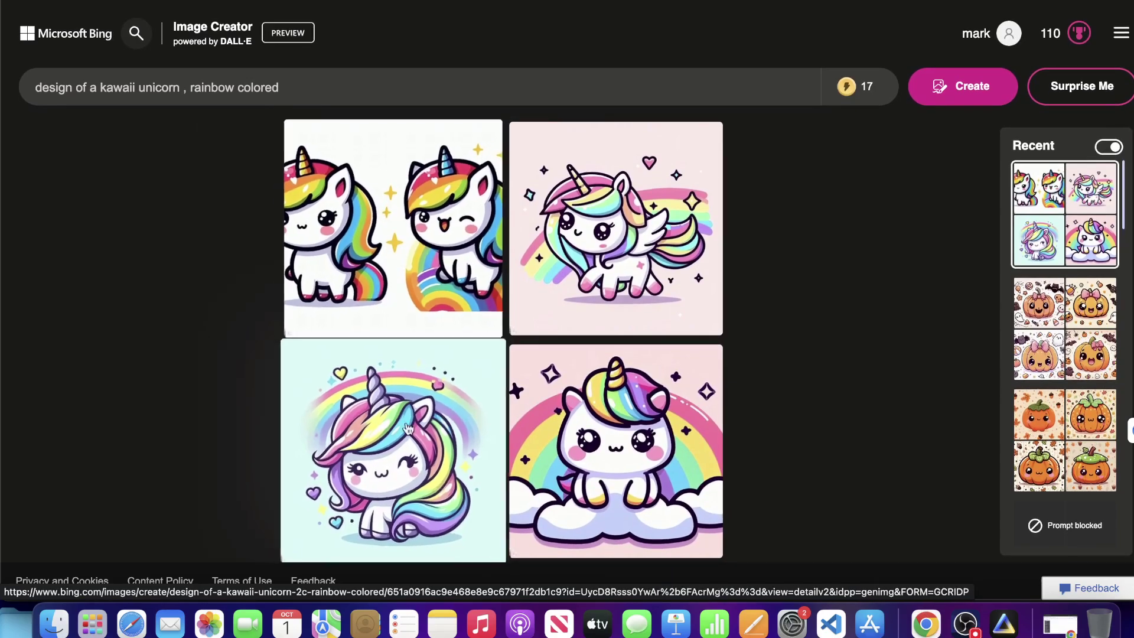
{"action": "left_click", "coordinate": [390, 450]}
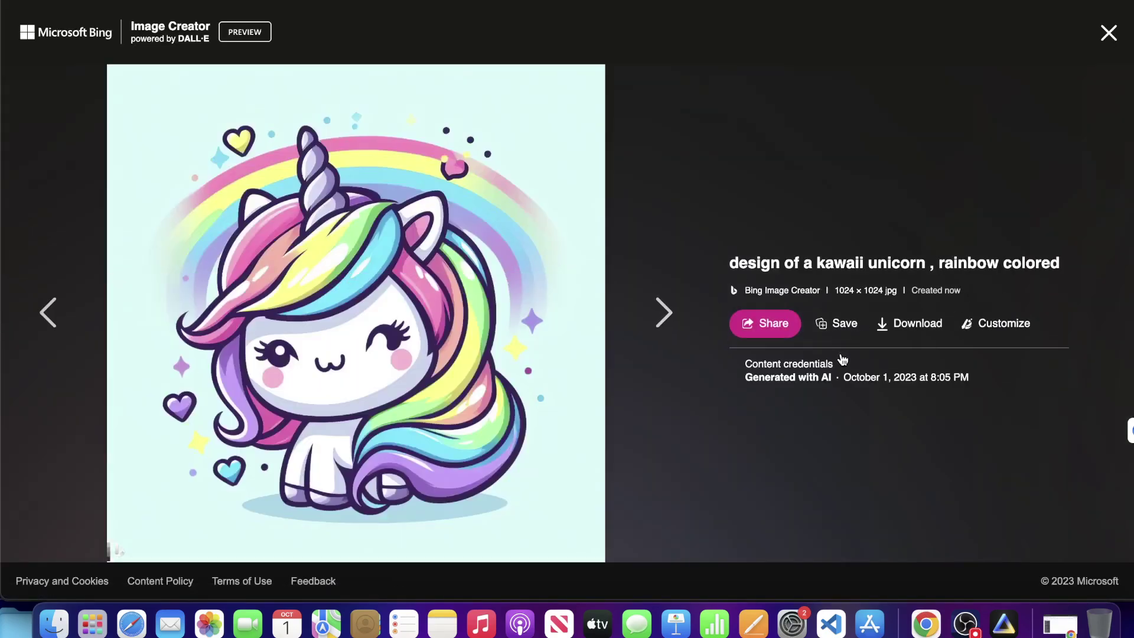
{"action": "left_click", "coordinate": [916, 324]}
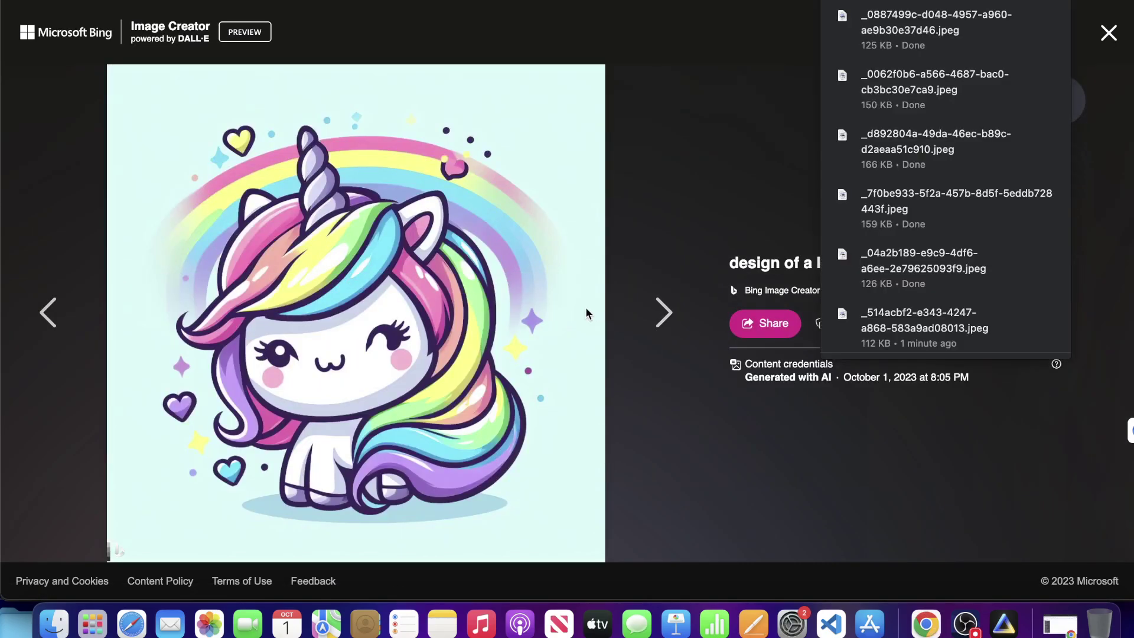
{"action": "left_click", "coordinate": [663, 312]}
{"action": "left_click", "coordinate": [916, 325]}
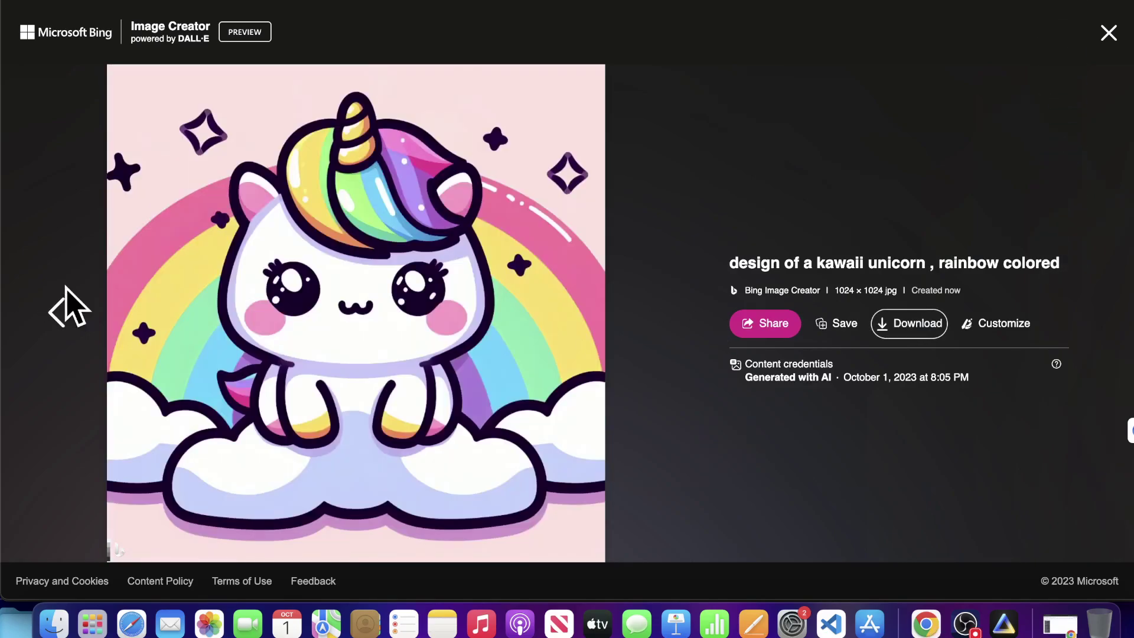
Step: Download the second unicorn image, with the winged unicorn, view the first one and close the preview
{"action": "left_click", "coordinate": [50, 312]}
{"action": "left_click", "coordinate": [940, 326]}
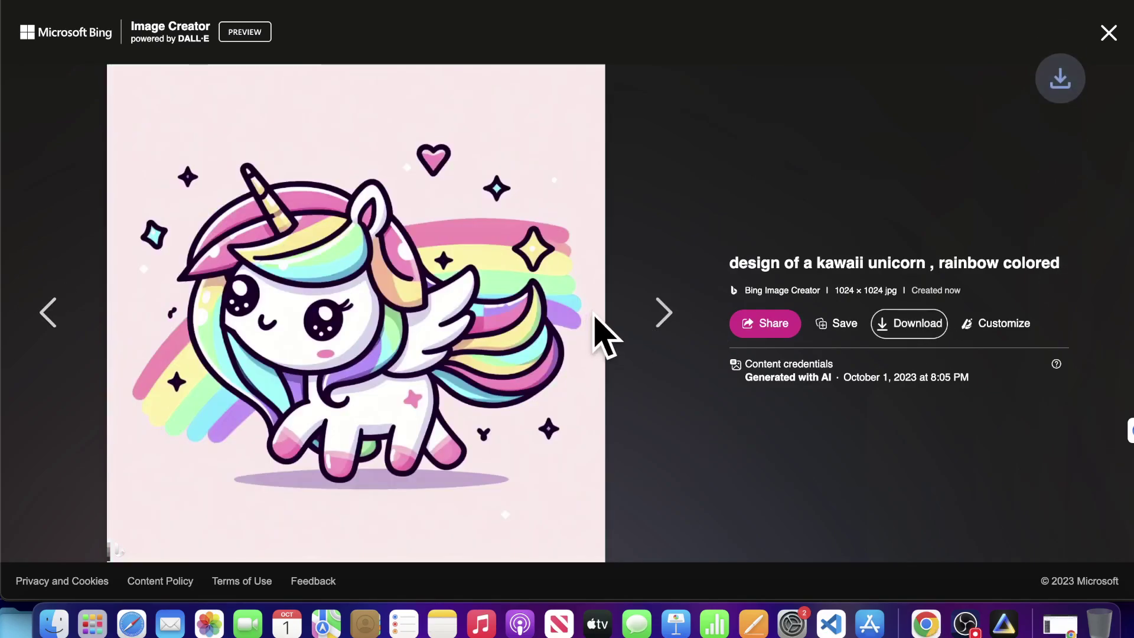
{"action": "left_click", "coordinate": [662, 311]}
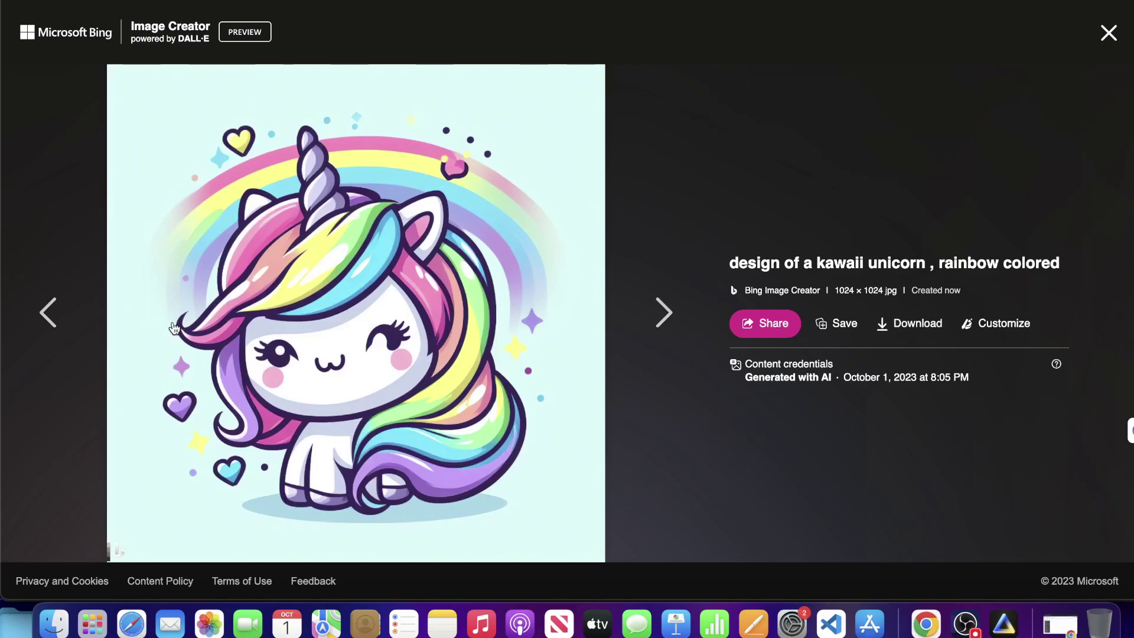
{"action": "left_click", "coordinate": [84, 318]}
{"action": "left_click", "coordinate": [93, 324]}
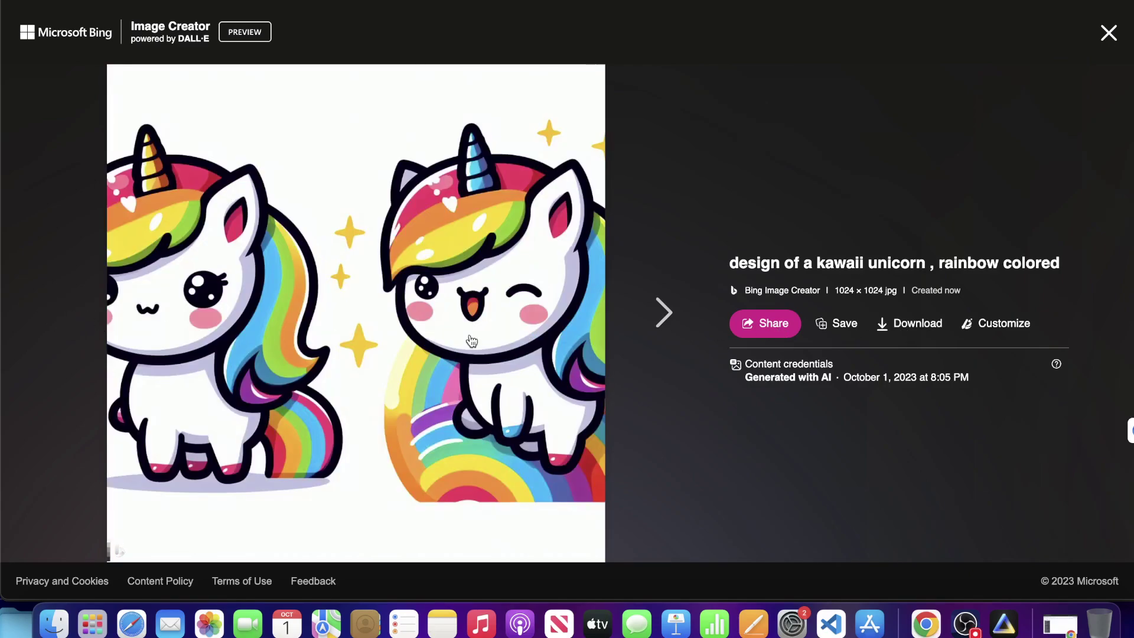
{"action": "left_click", "coordinate": [1122, 26]}
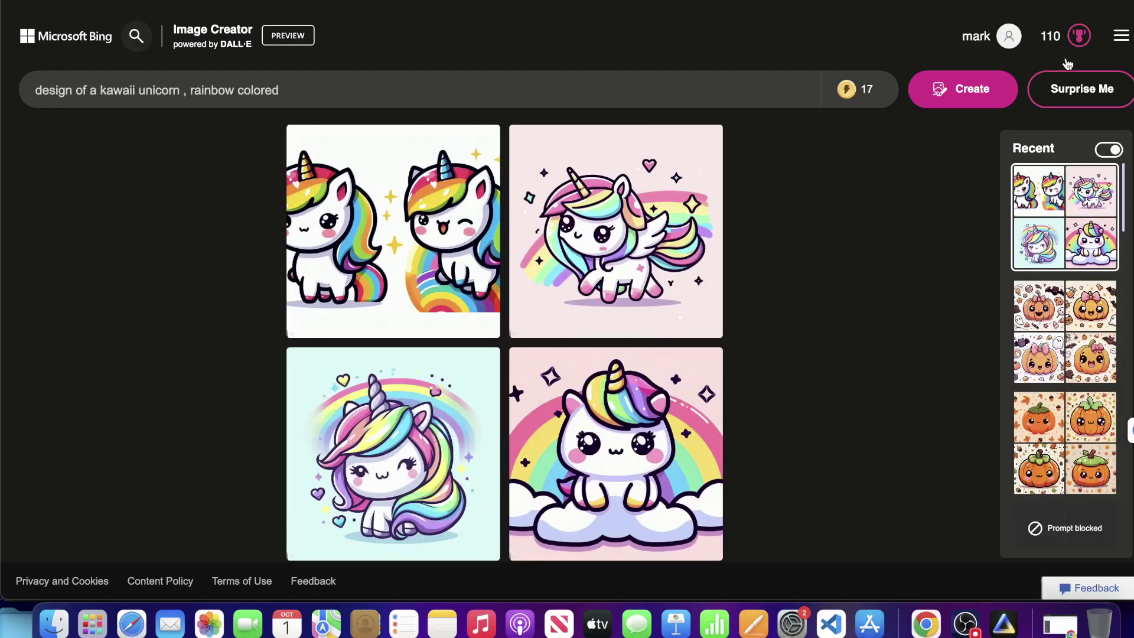
Step: Shorten the prompt to "design of a kawaii unicorn , rainbow" and generate a new set of images
{"action": "left_click", "coordinate": [261, 93]}
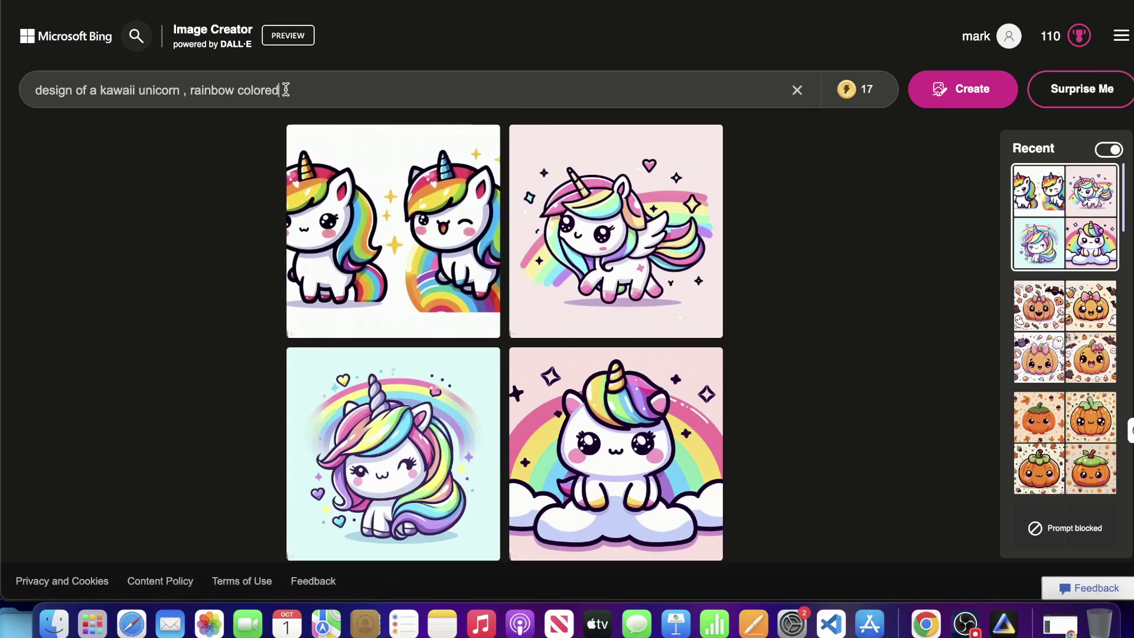
{"action": "key", "text": "BackSpace"}
{"action": "key", "text": "BackSpace"}
{"action": "key", "text": "BackSpace"}
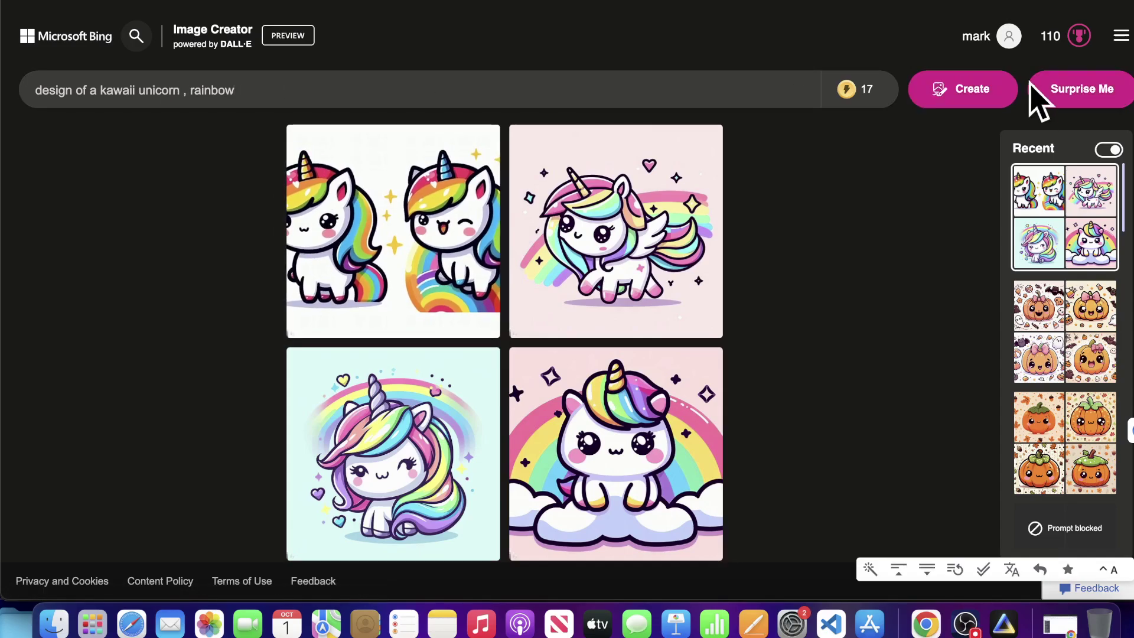
{"action": "left_click", "coordinate": [957, 89]}
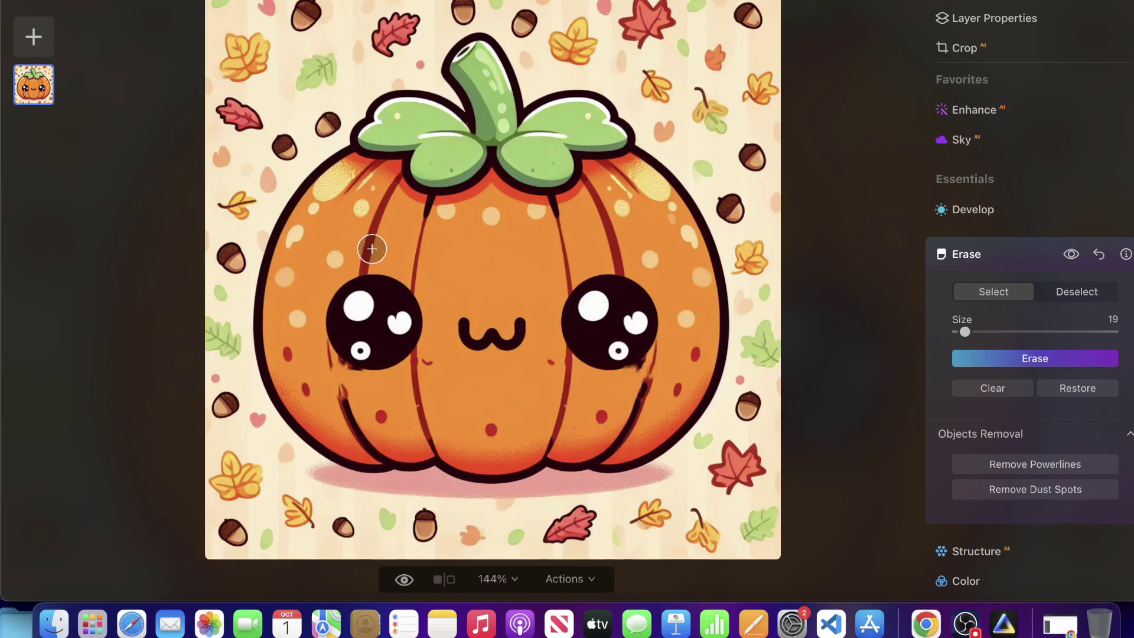
Step: Switch to Luminar Neo and erase the dark lower-left crease and the red dots on the pumpkin's left side
{"action": "left_click_drag", "start_coordinate": [337, 397], "coordinate": [360, 428]}
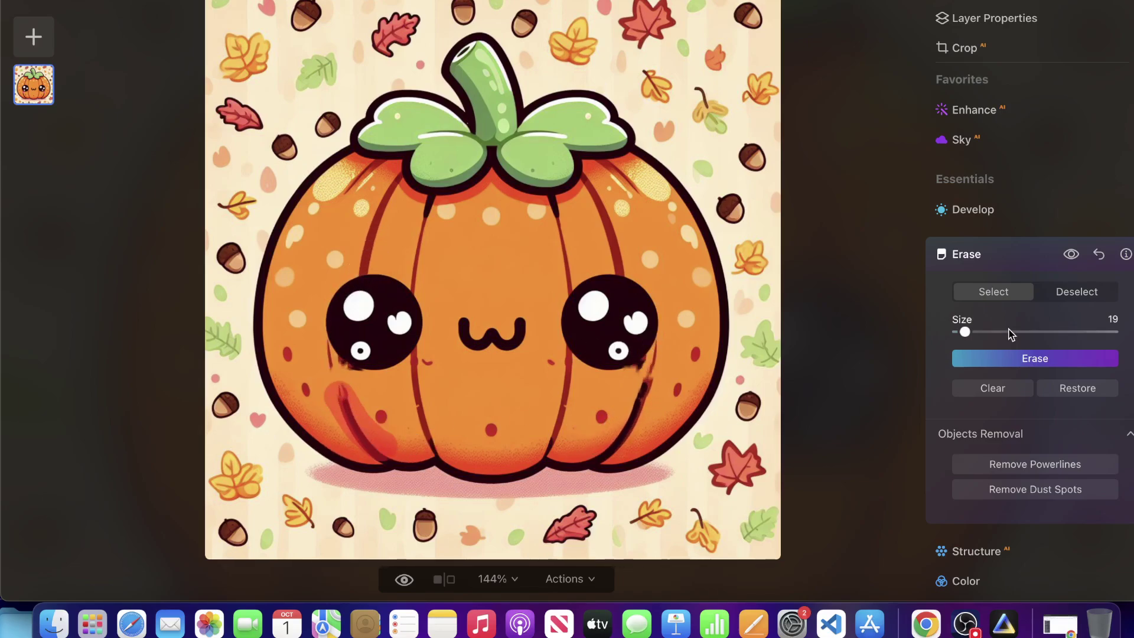
{"action": "left_click", "coordinate": [999, 357]}
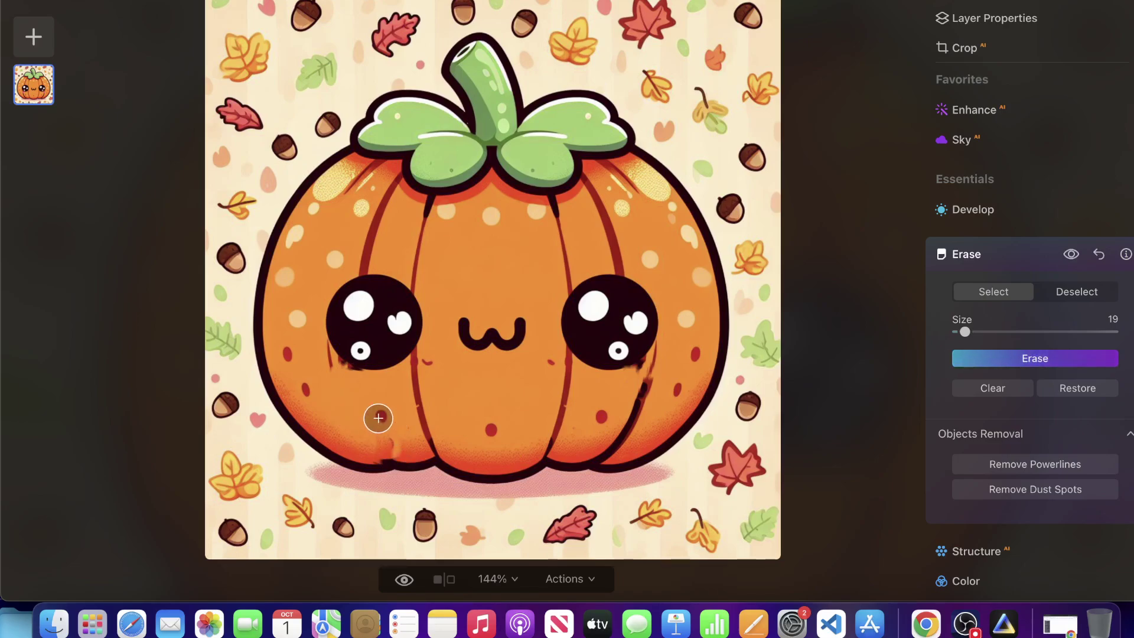
{"action": "left_click", "coordinate": [976, 354]}
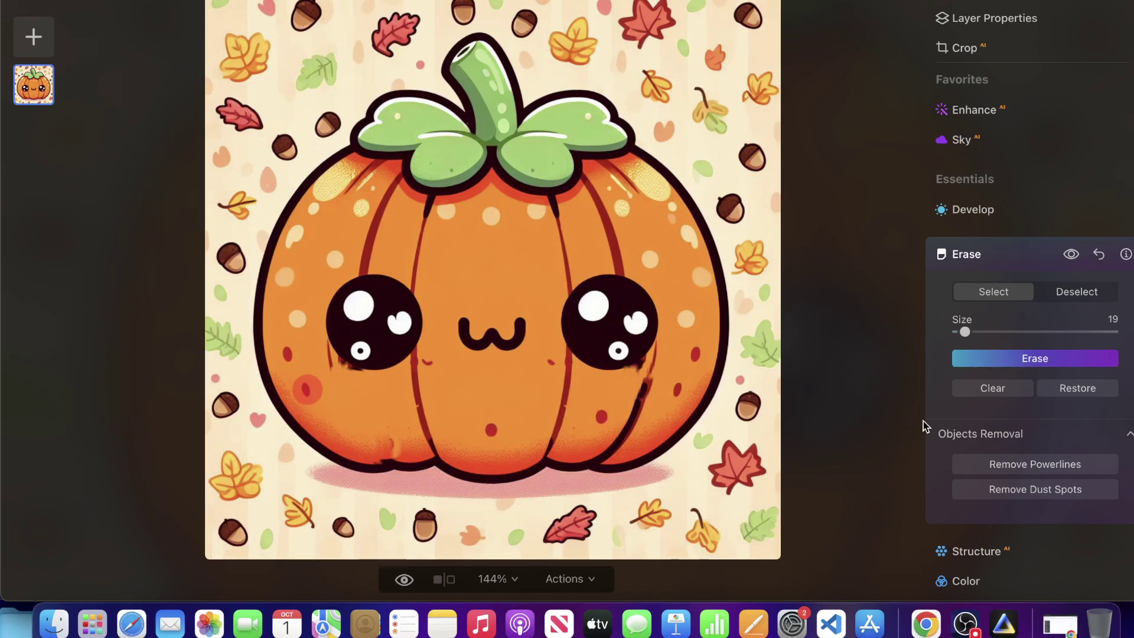
{"action": "left_click", "coordinate": [999, 360]}
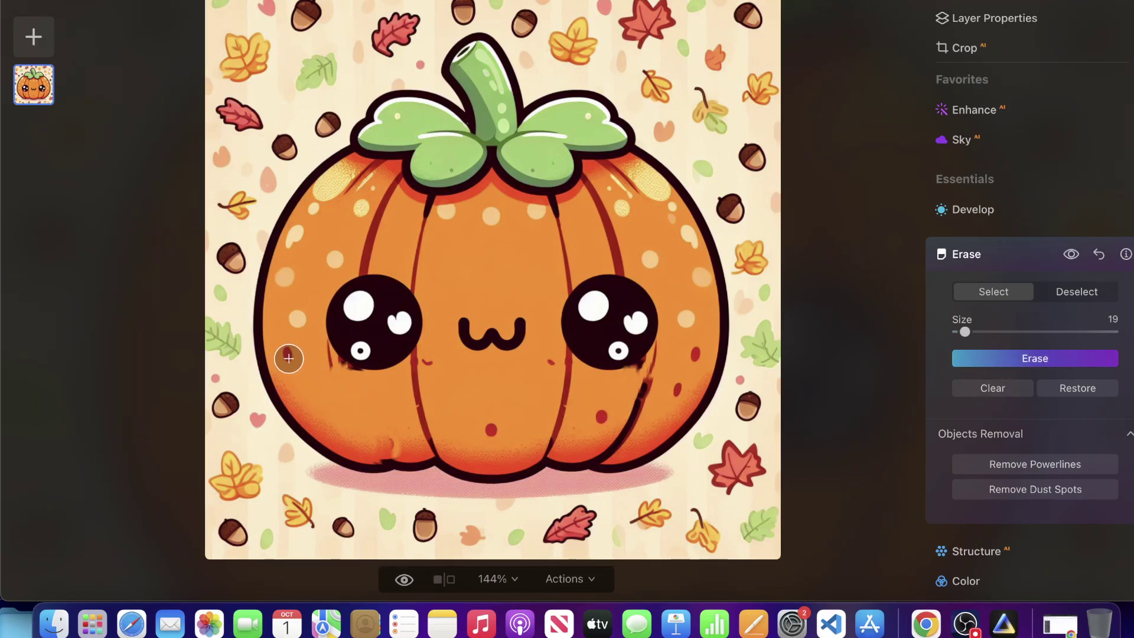
{"action": "left_click", "coordinate": [982, 356]}
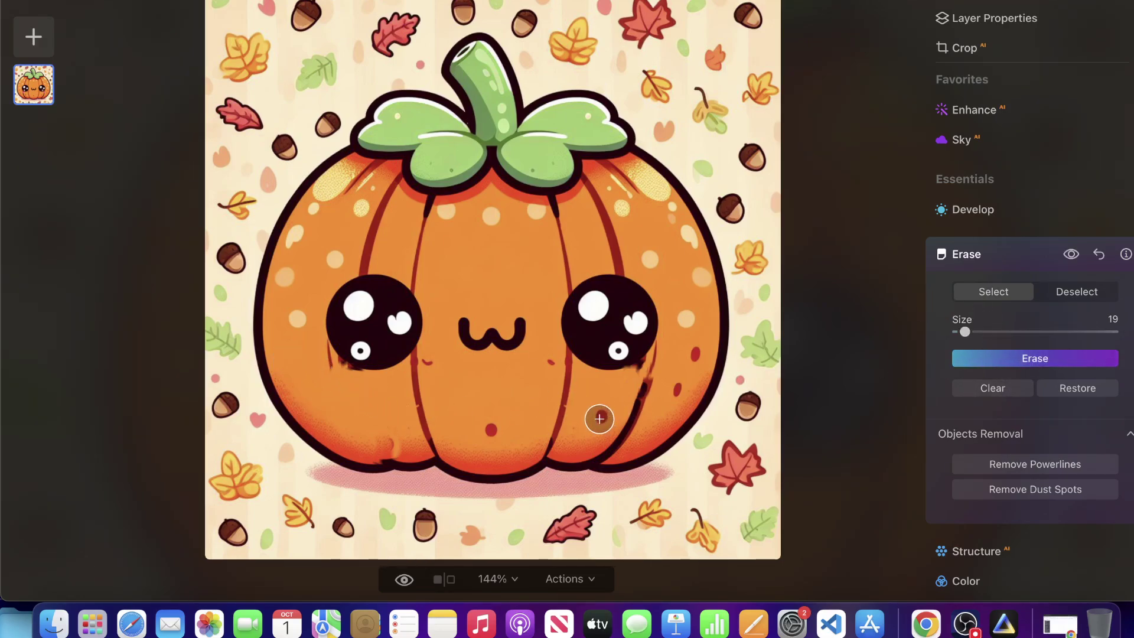
Step: Erase the red marks beside the mouth and the red dots on the pumpkin's lower centre and right side
{"action": "left_click", "coordinate": [601, 417]}
{"action": "left_click", "coordinate": [1064, 356]}
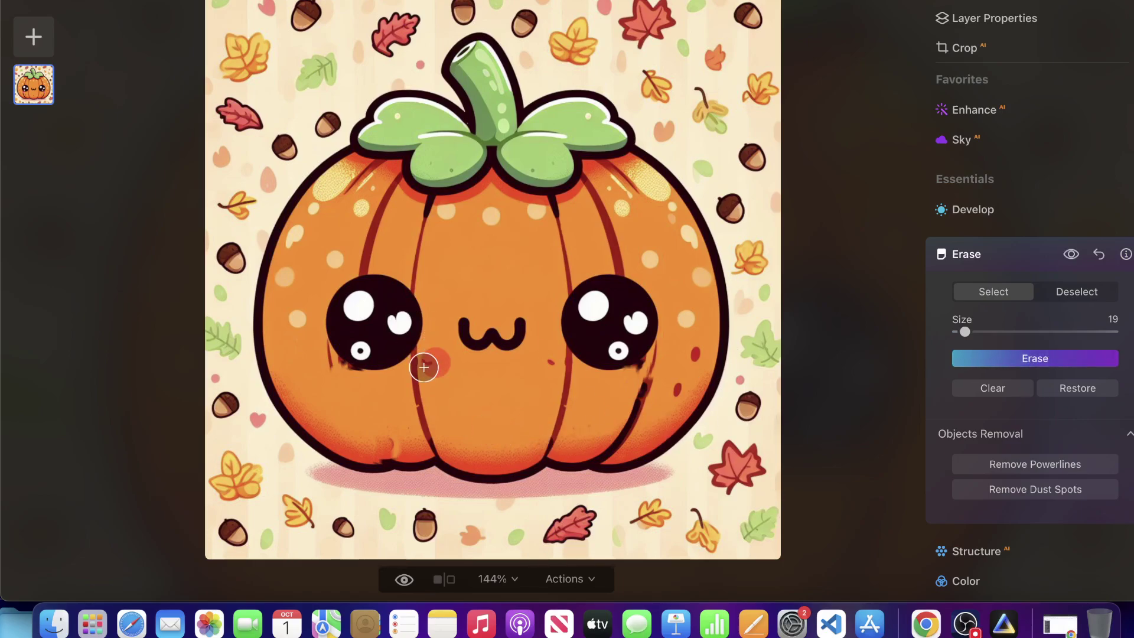
{"action": "left_click", "coordinate": [983, 363]}
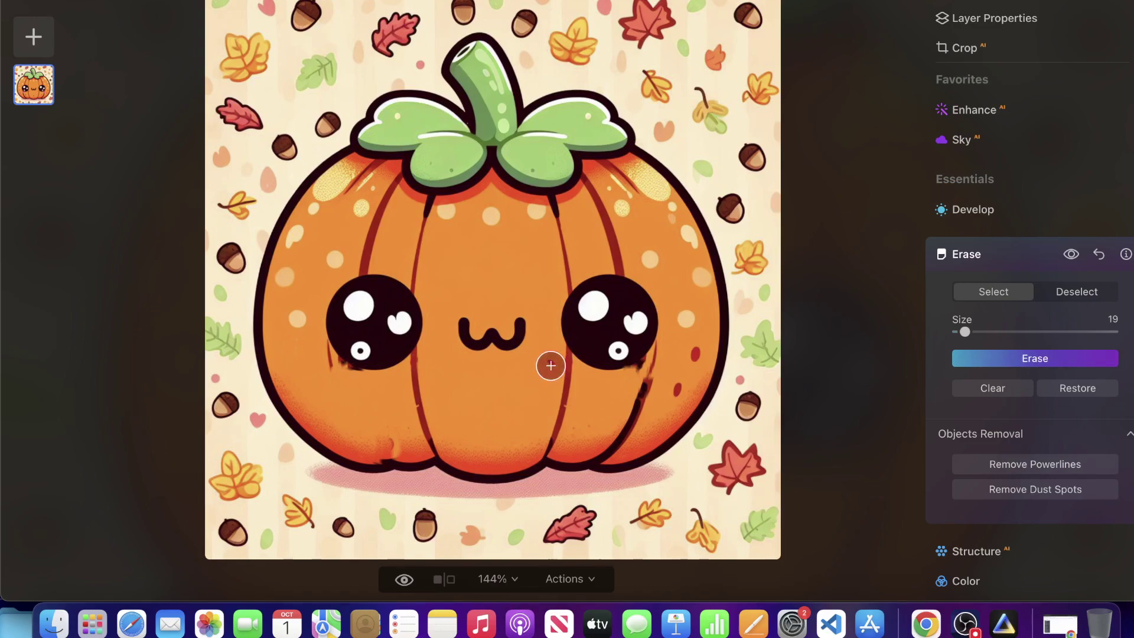
{"action": "left_click", "coordinate": [1047, 364]}
{"action": "left_click", "coordinate": [678, 390]}
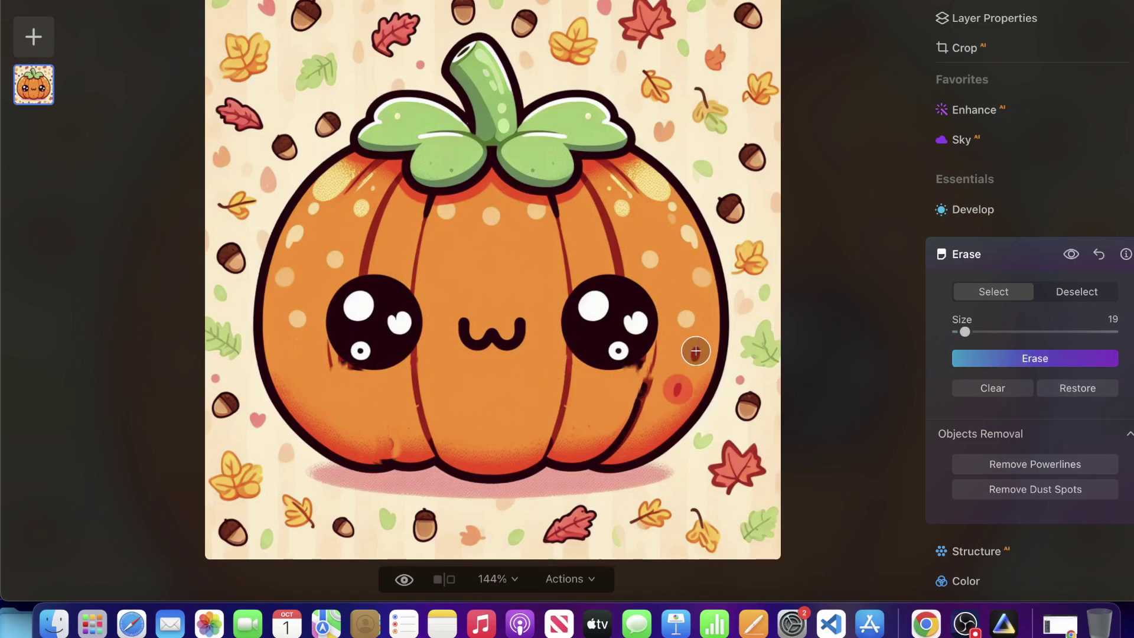
{"action": "left_click", "coordinate": [964, 360]}
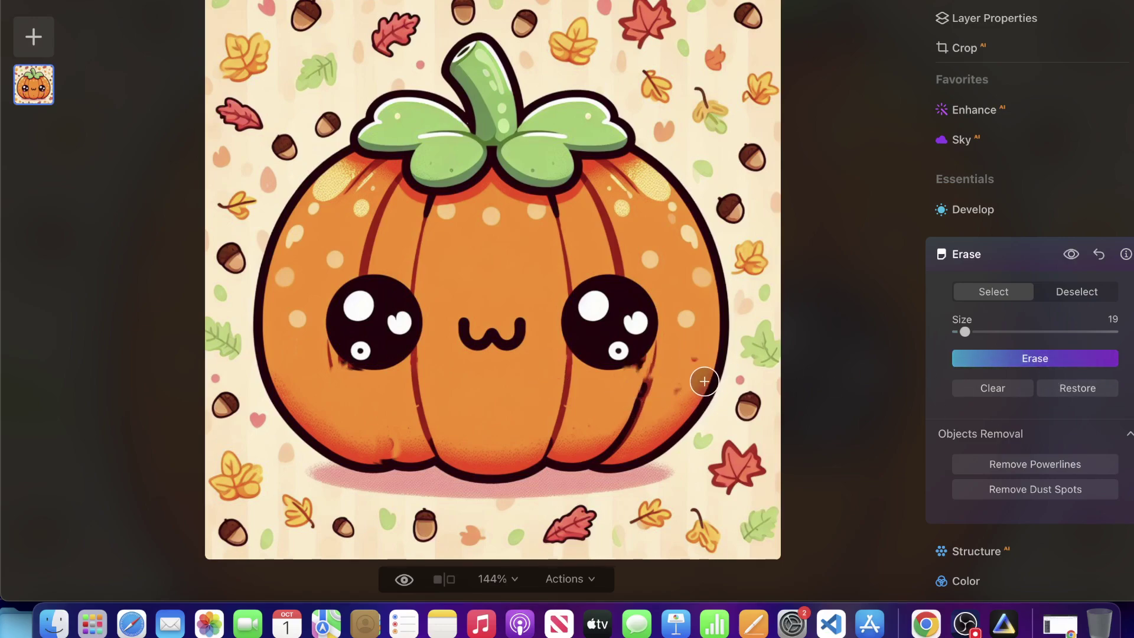
{"action": "left_click", "coordinate": [677, 390]}
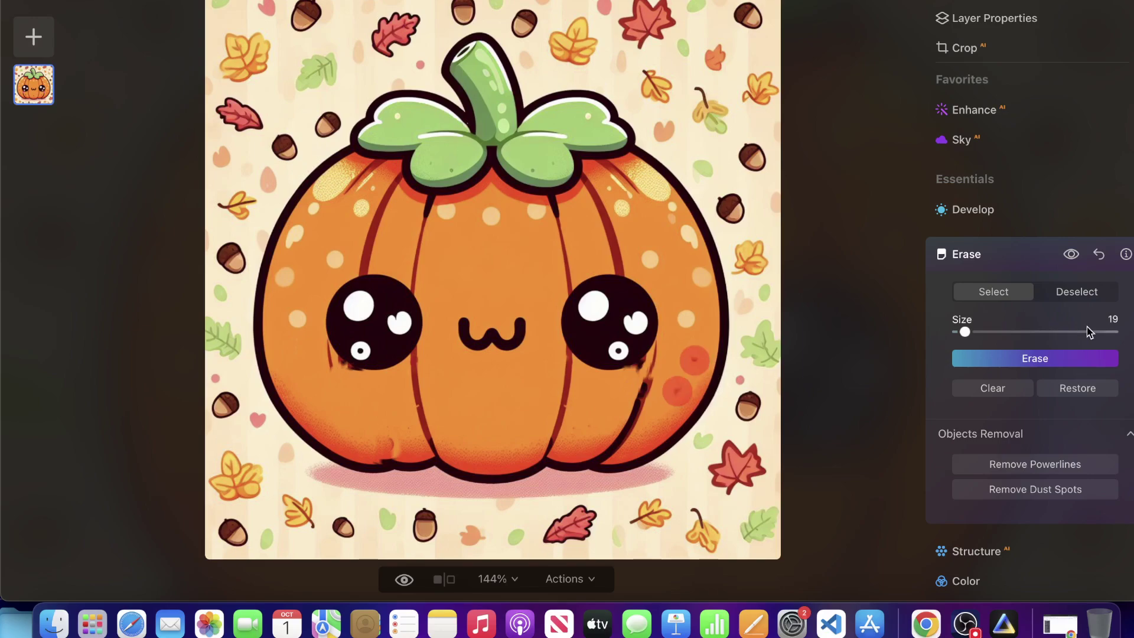
{"action": "left_click", "coordinate": [1040, 359]}
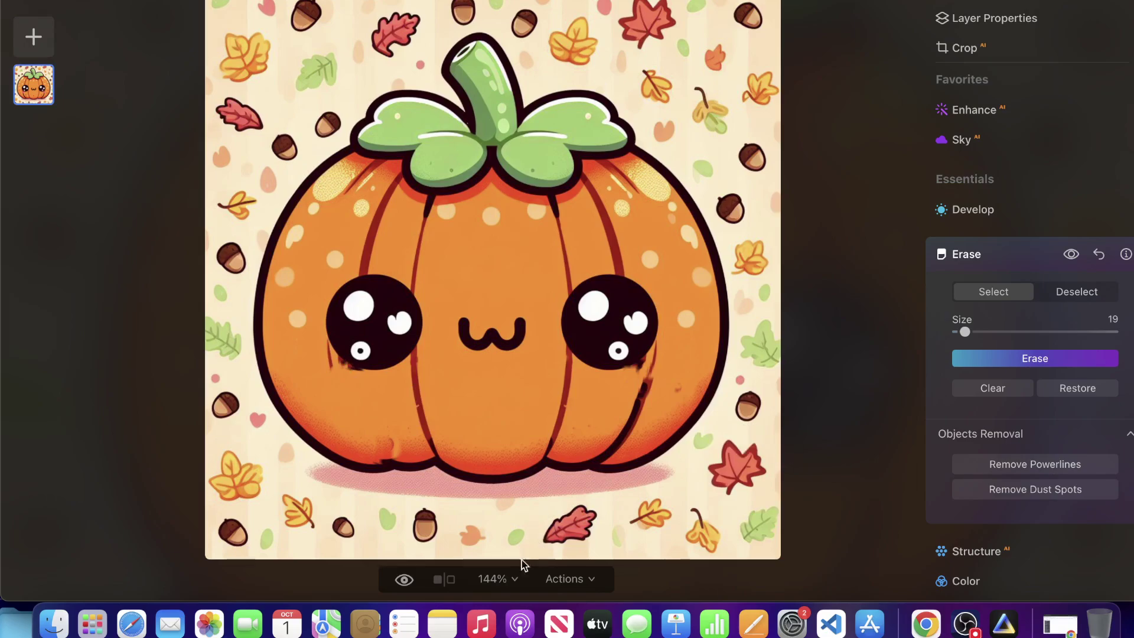
Step: Switch to Image Creator in Chrome and compare the new rainbow unicorn set with the previous "rainbow colored" set
{"action": "left_click", "coordinate": [927, 623]}
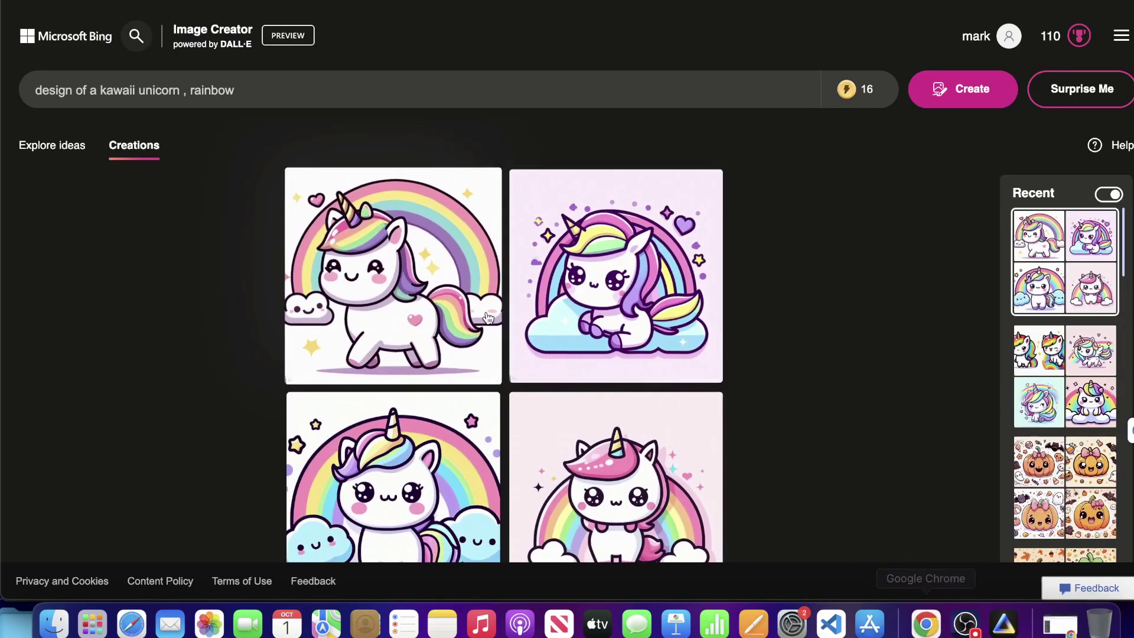
{"action": "scroll", "coordinate": [492, 155], "scroll_direction": "down", "scroll_amount": 1}
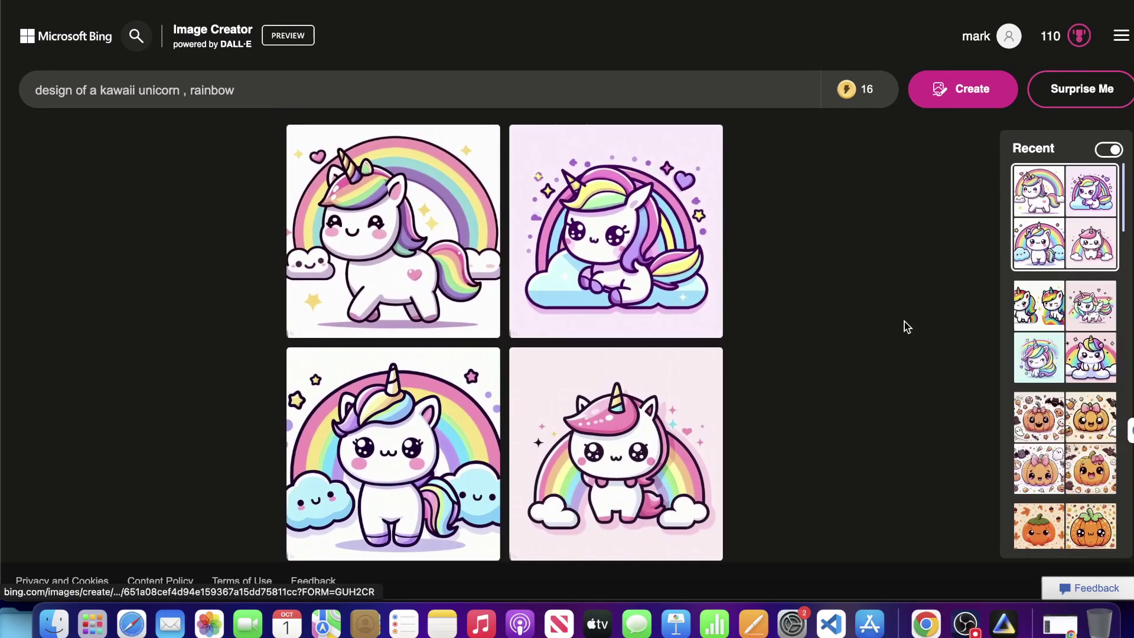
{"action": "left_click", "coordinate": [226, 80]}
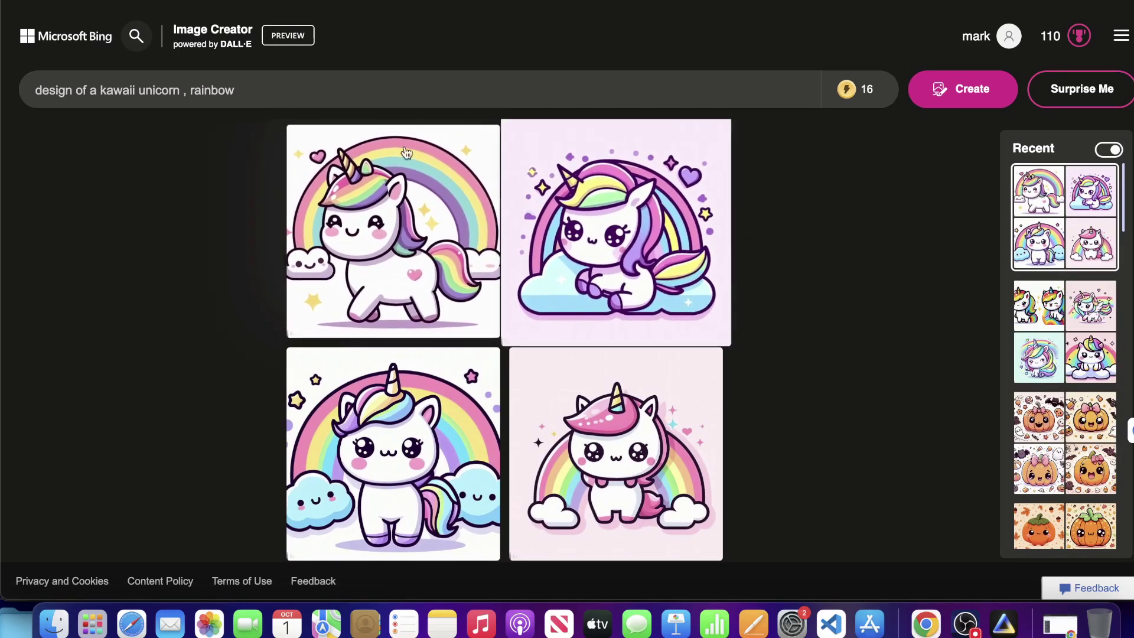
{"action": "left_click", "coordinate": [1061, 312]}
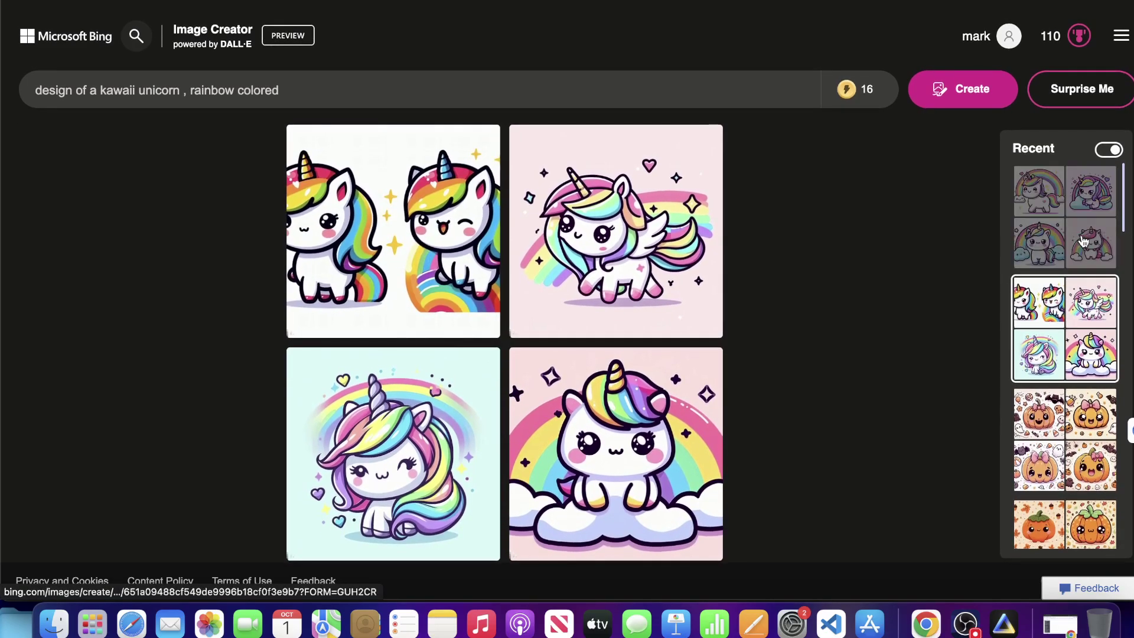
{"action": "left_click", "coordinate": [1078, 244]}
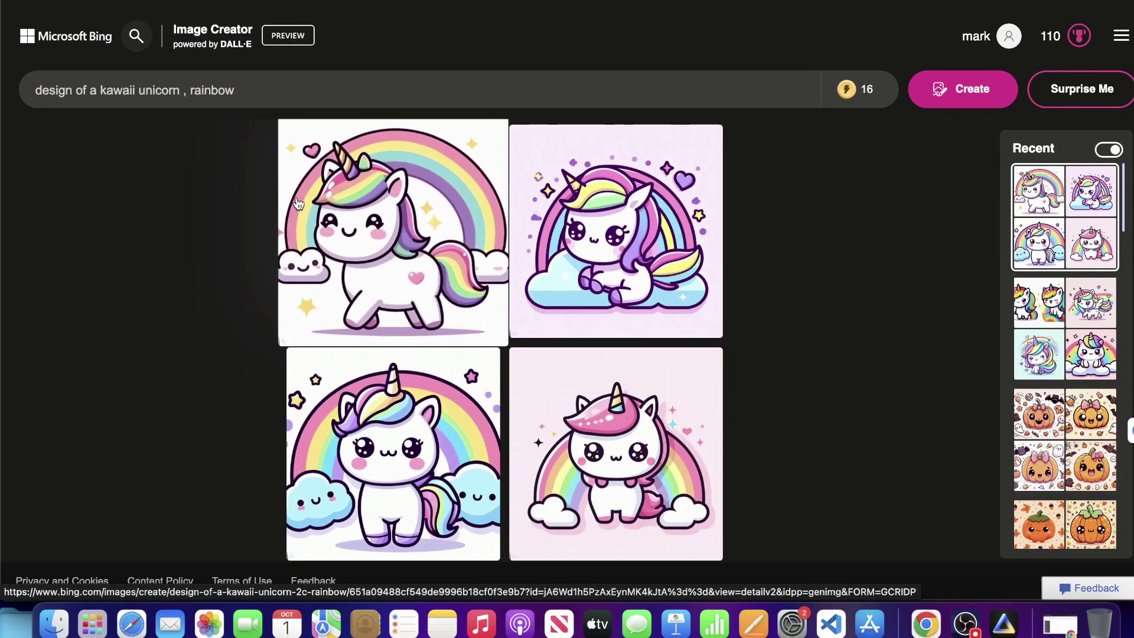
Step: Remove "rainbow" from the end of the unicorn prompt and start generating another set of images
{"action": "left_click", "coordinate": [238, 95]}
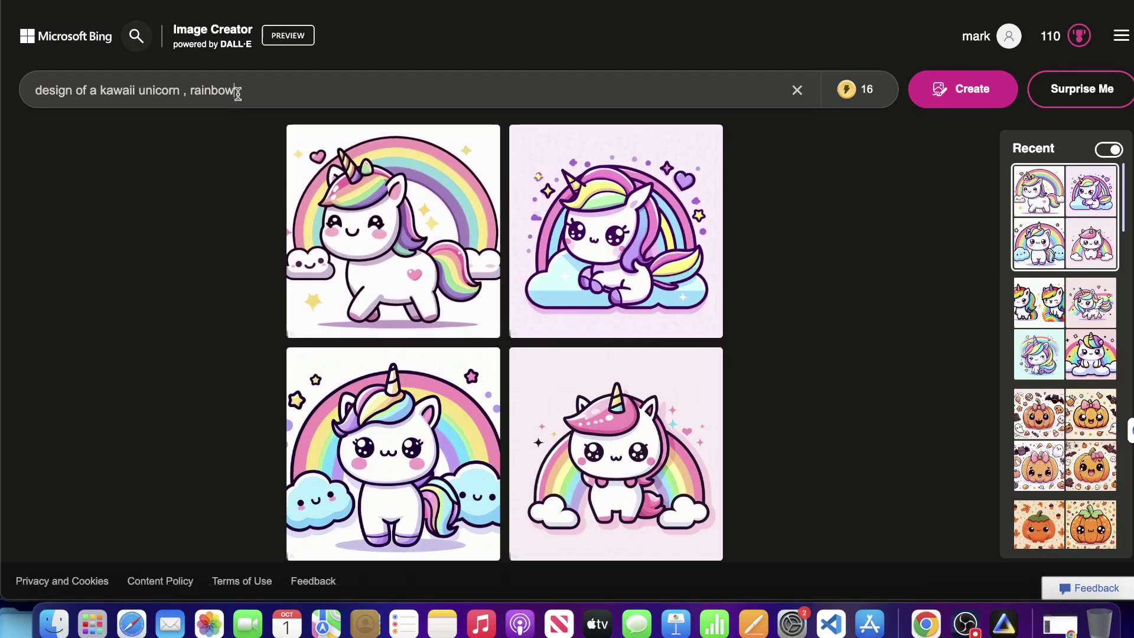
{"action": "left_click_drag", "start_coordinate": [238, 95], "coordinate": [202, 92]}
{"action": "key", "text": "BackSpace"}
{"action": "left_click", "coordinate": [1004, 89]}
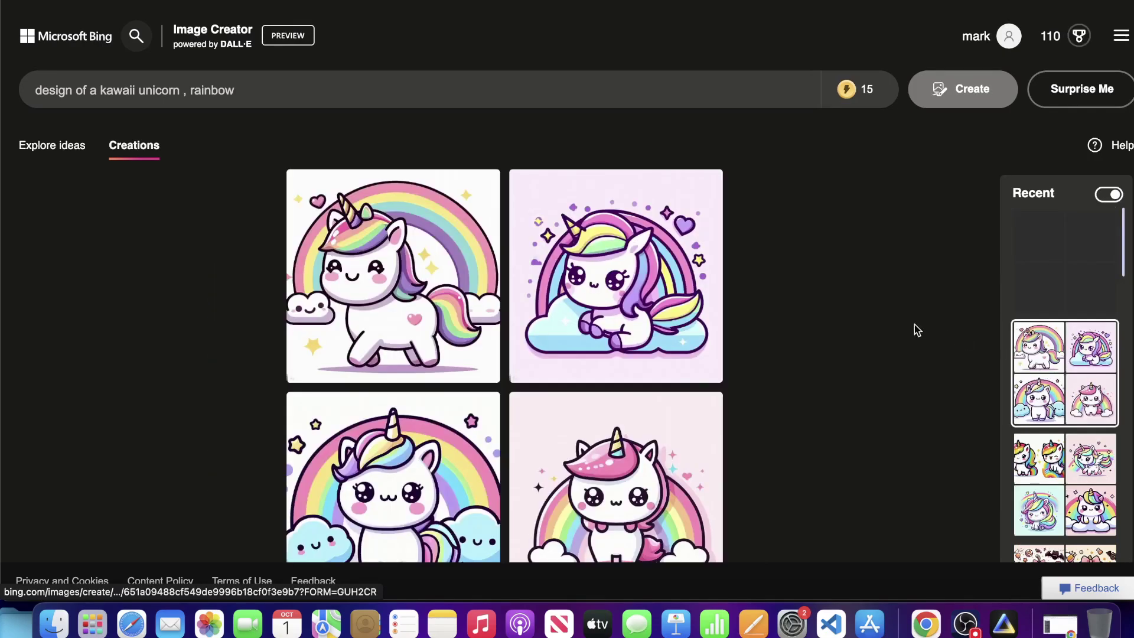
Step: Download all four images of the "design of a kawaii unicorn , rainbow" set and close the preview
{"action": "left_click", "coordinate": [489, 263]}
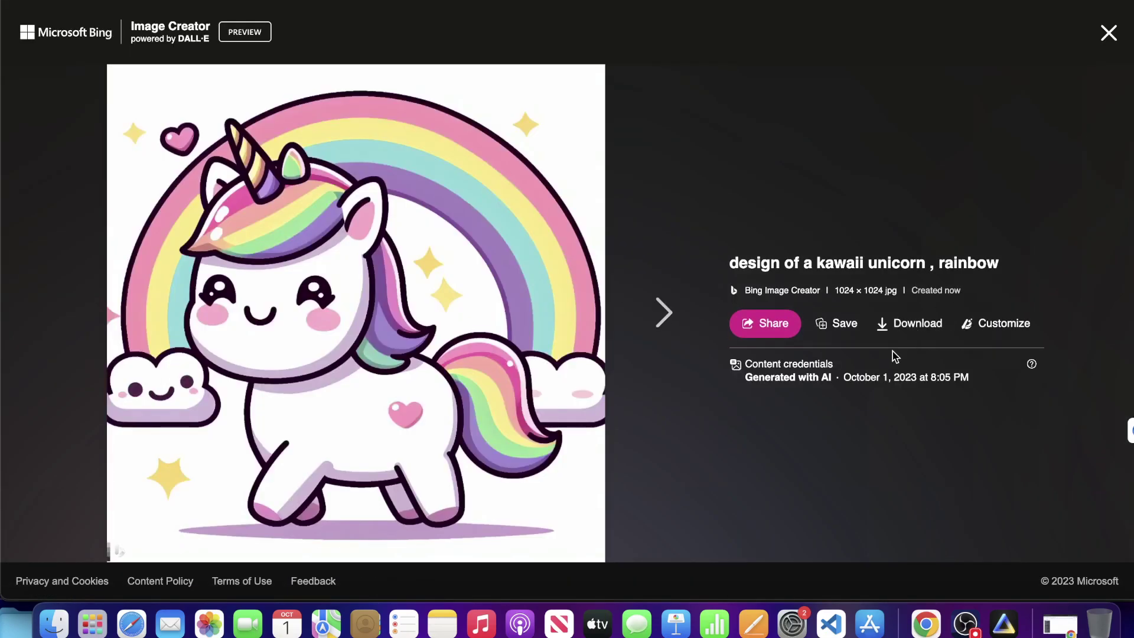
{"action": "left_click", "coordinate": [919, 327]}
{"action": "left_click", "coordinate": [664, 313]}
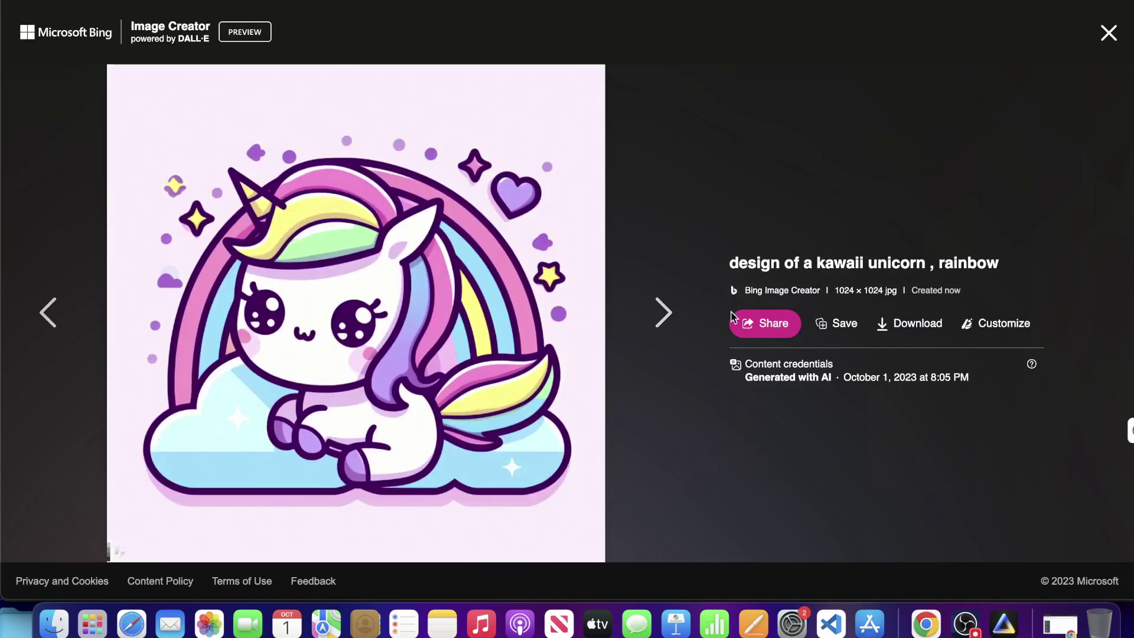
{"action": "left_click", "coordinate": [909, 327]}
{"action": "left_click", "coordinate": [664, 312]}
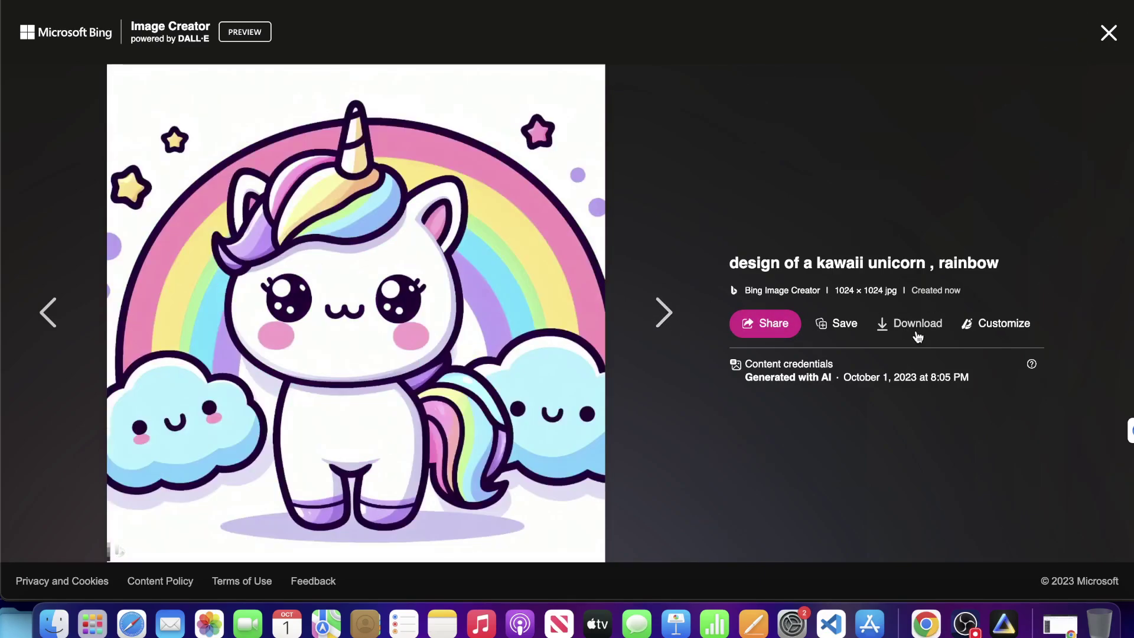
{"action": "left_click", "coordinate": [914, 326]}
{"action": "left_click", "coordinate": [664, 312]}
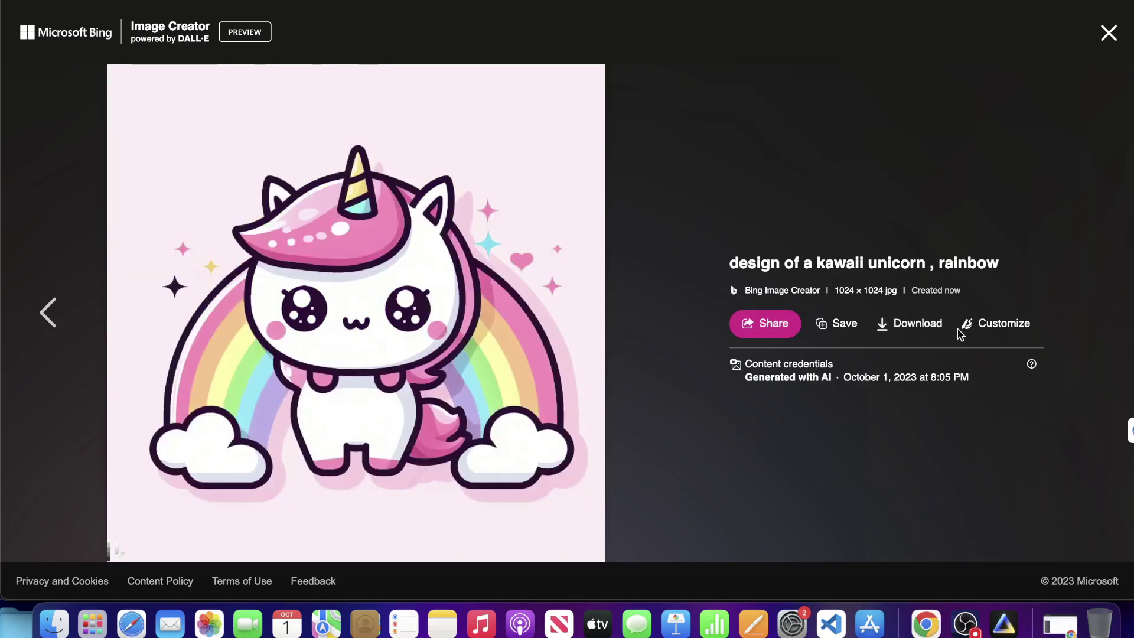
{"action": "left_click", "coordinate": [923, 327]}
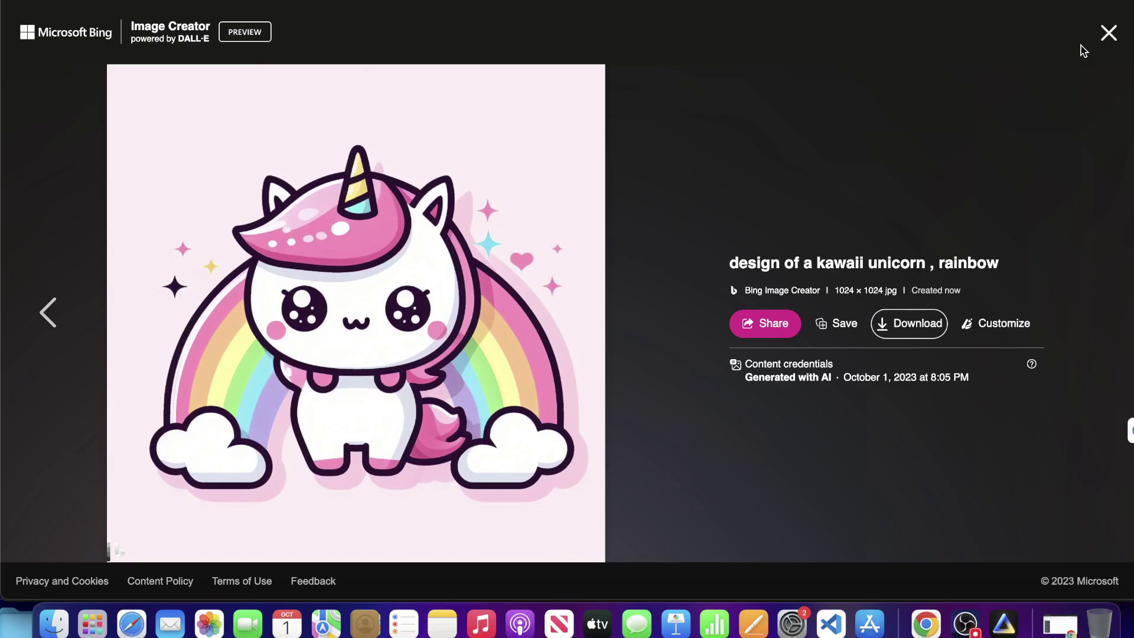
{"action": "left_click", "coordinate": [1109, 33]}
{"action": "scroll", "coordinate": [650, 266], "scroll_direction": "down", "scroll_amount": 1}
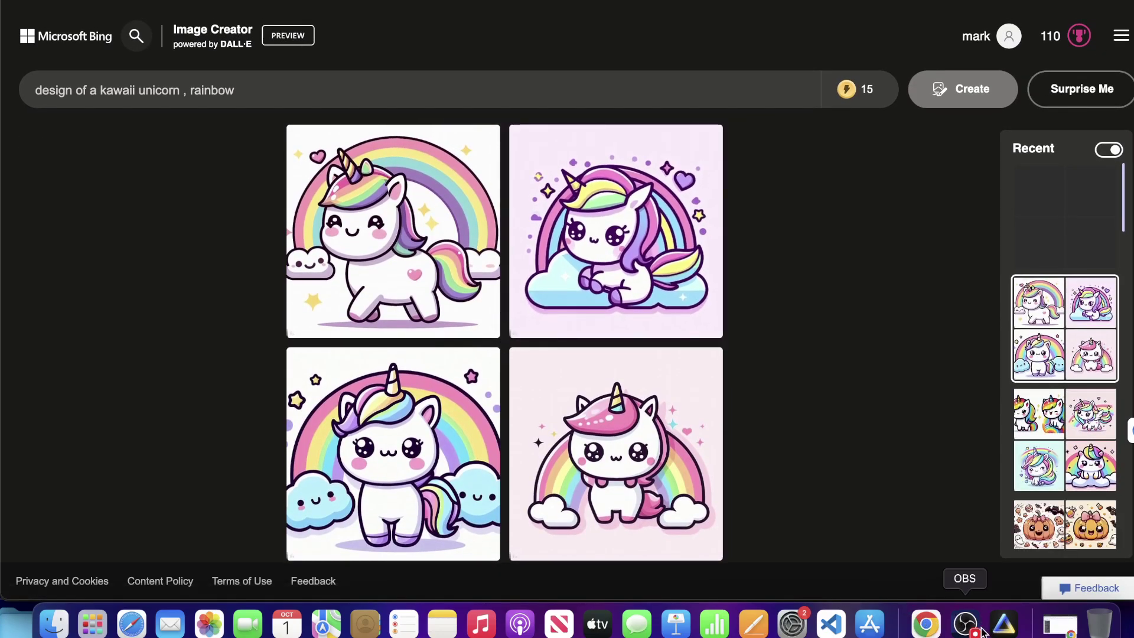
Step: Switch to Luminar Neo and erase the leftover smudges on the pumpkin's lower left and right side
{"action": "left_click", "coordinate": [999, 632]}
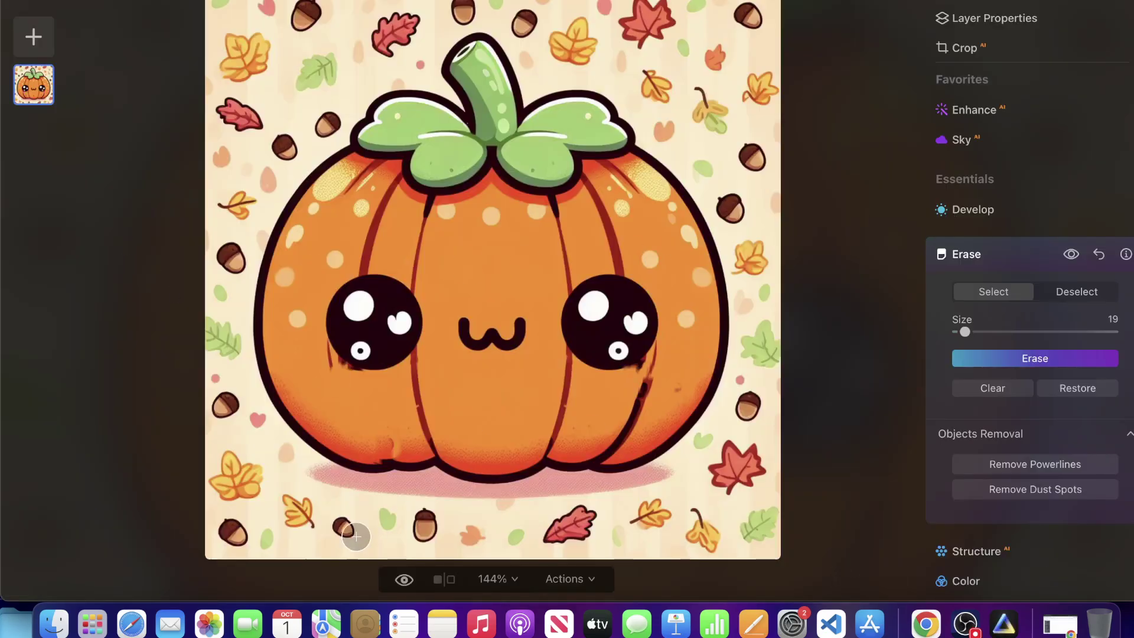
{"action": "left_click", "coordinate": [1065, 364]}
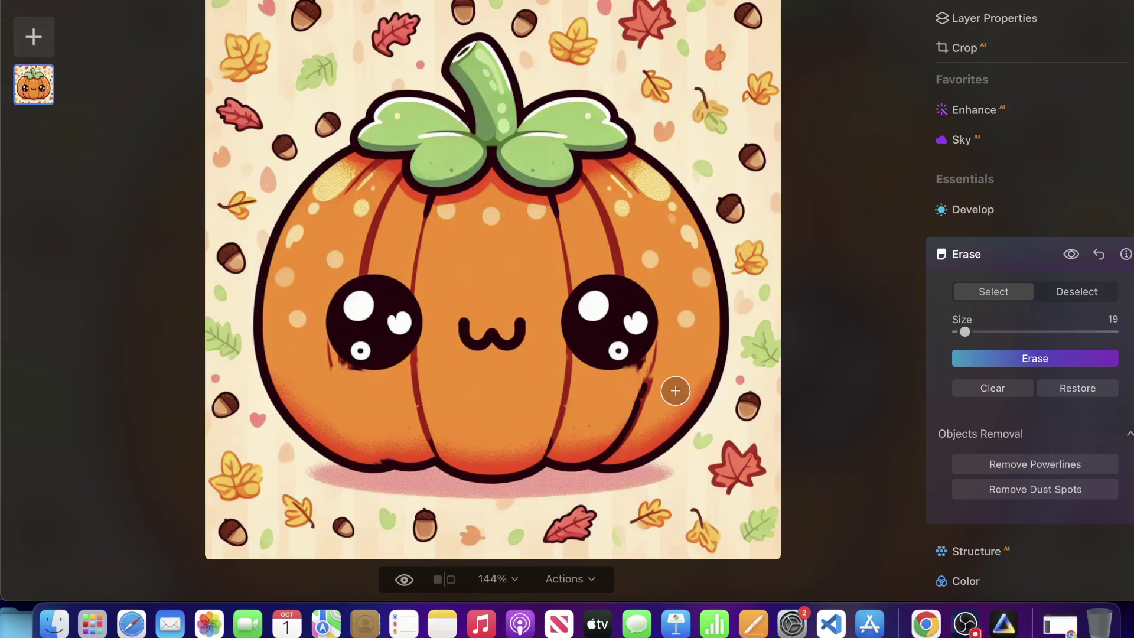
{"action": "left_click", "coordinate": [1016, 367]}
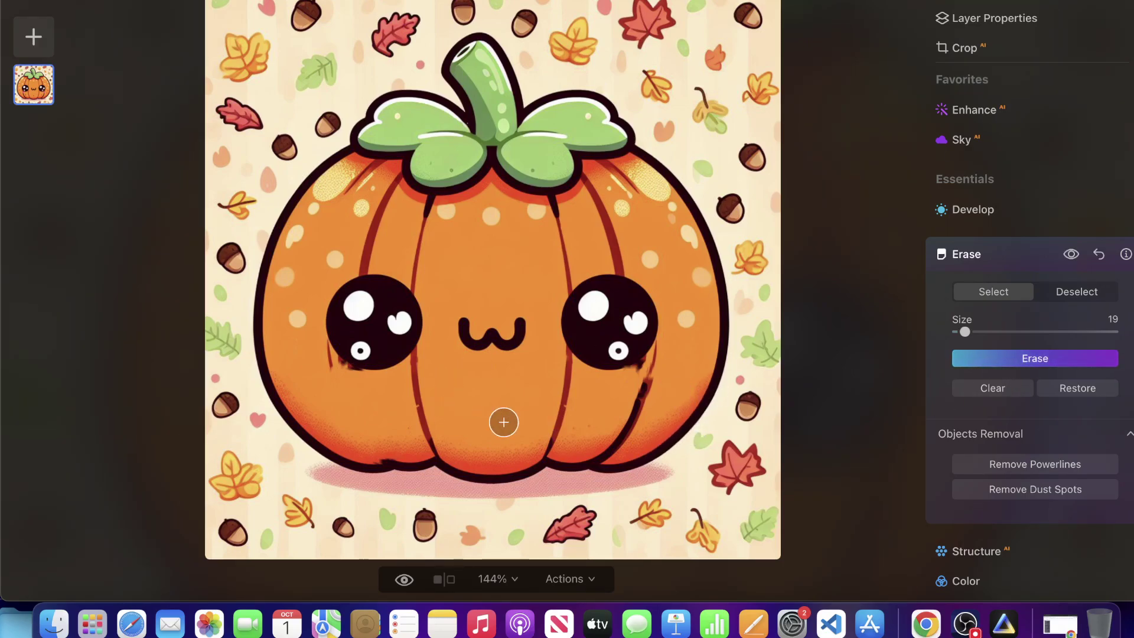
Step: Erase the pale spots beside the right eye and the pale spots on the pumpkin's left side
{"action": "left_click", "coordinate": [686, 317]}
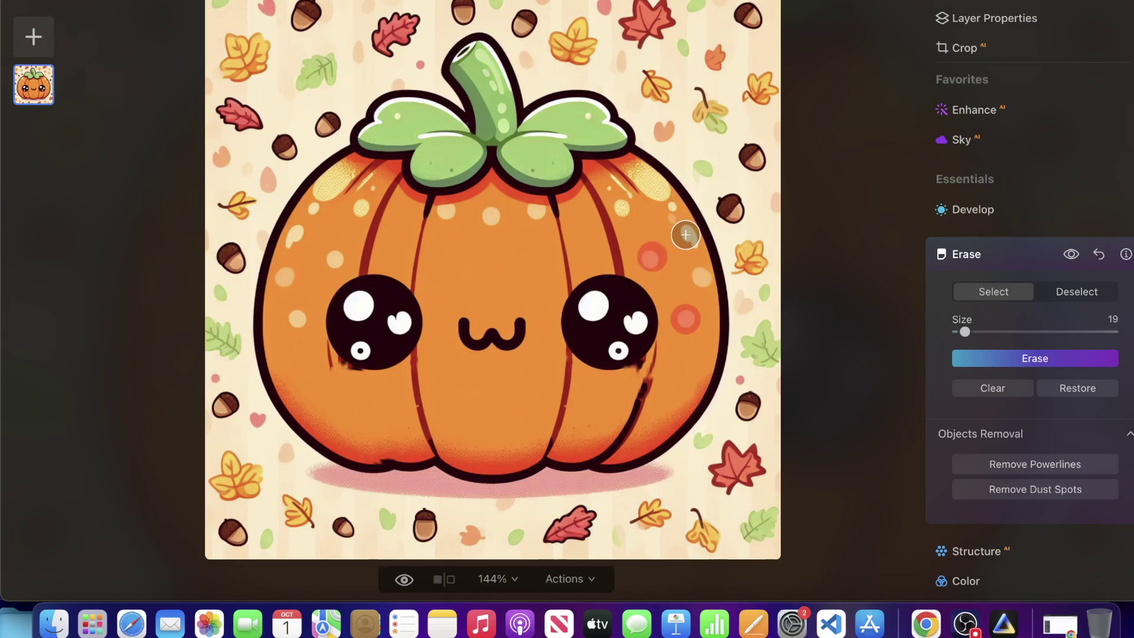
{"action": "left_click", "coordinate": [985, 355]}
{"action": "left_click", "coordinate": [335, 257]}
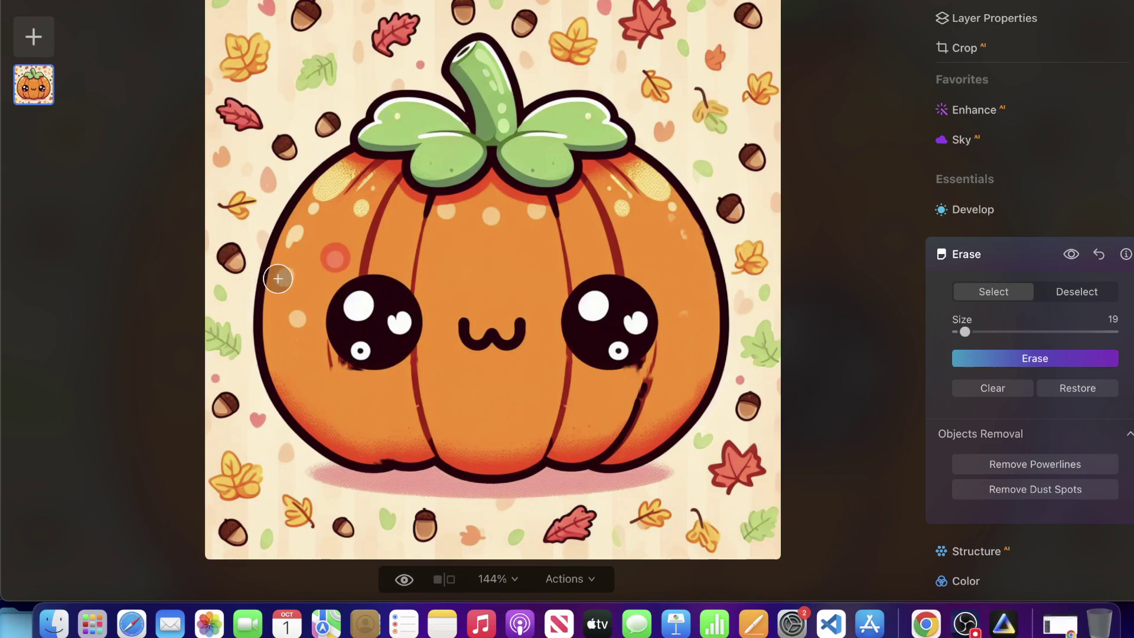
{"action": "left_click", "coordinate": [1058, 359]}
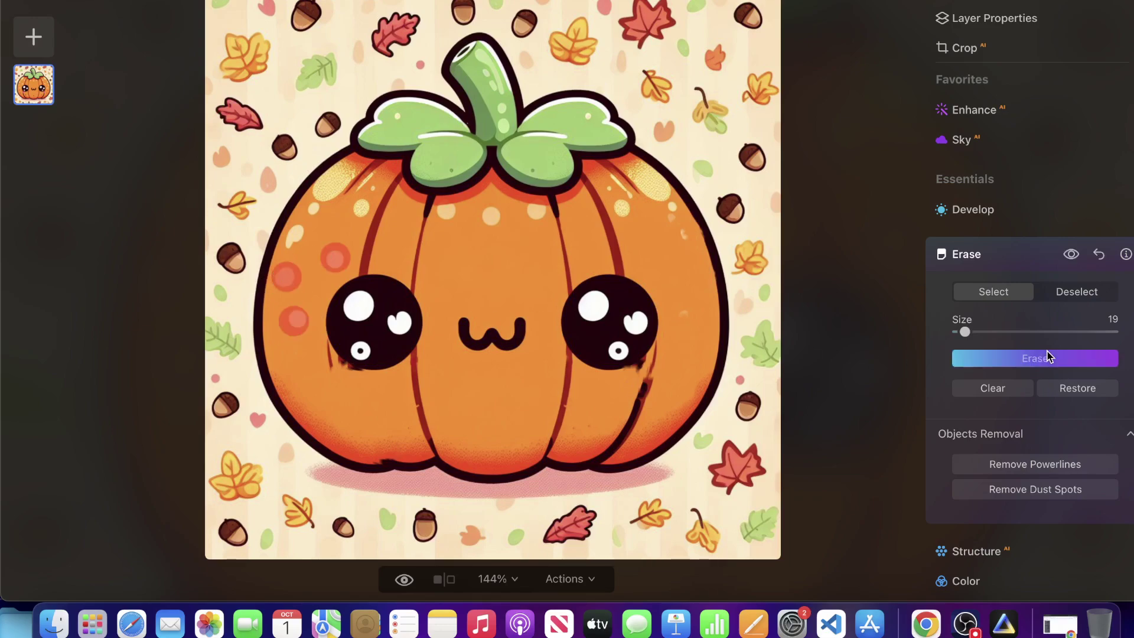
{"action": "left_click", "coordinate": [302, 237]}
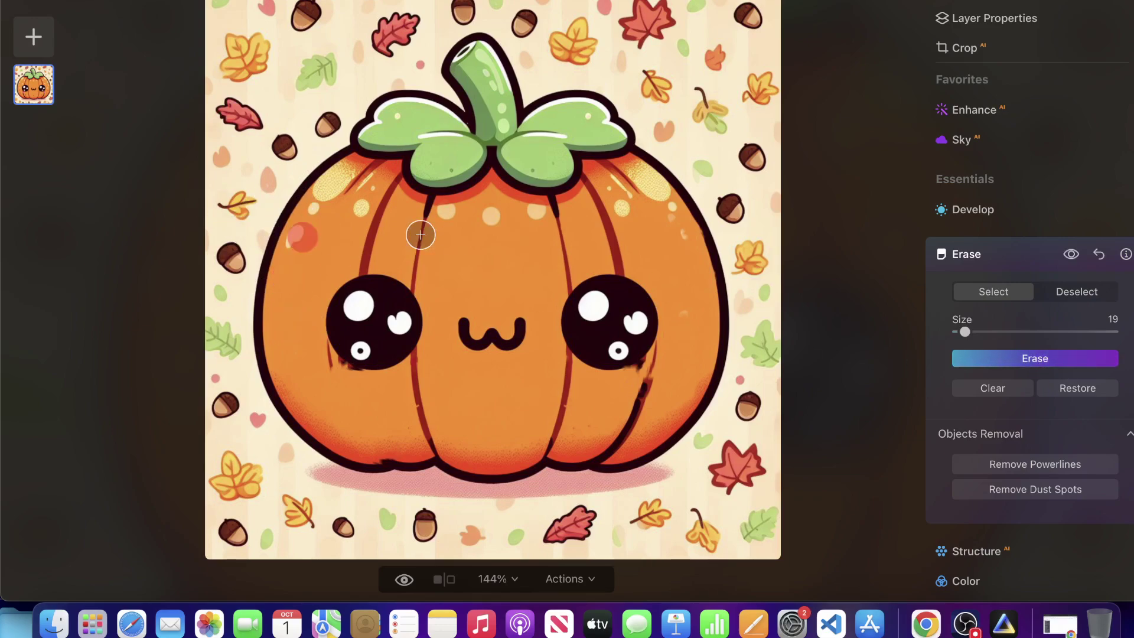
{"action": "left_click", "coordinate": [1018, 359]}
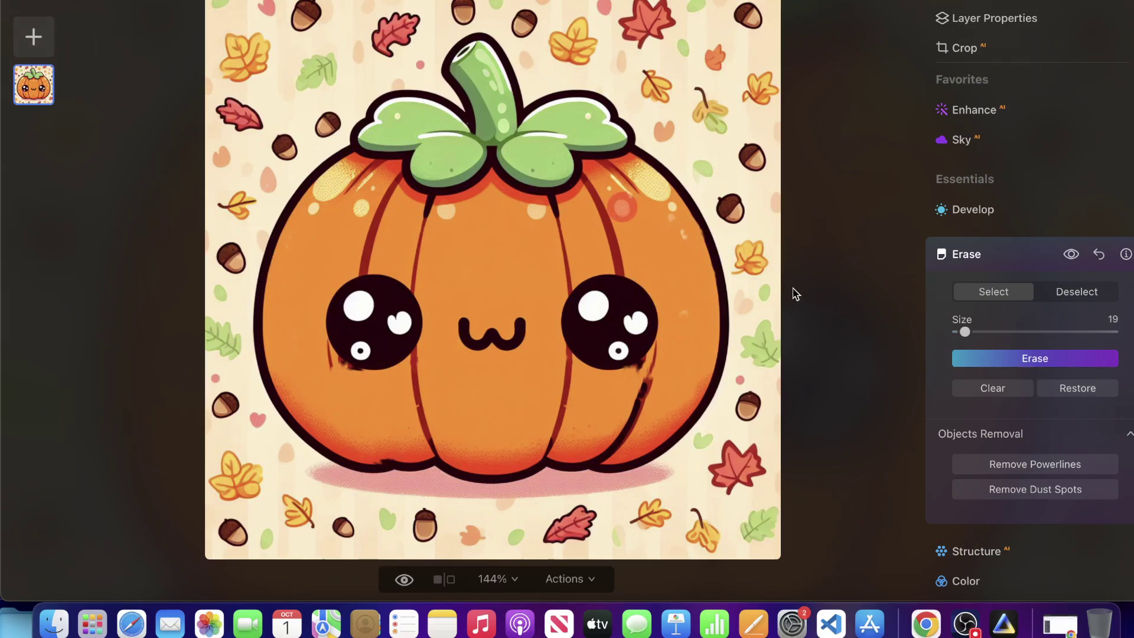
Step: Erase the remaining pale dots on the pumpkin's upper right, below the stem leaves and on the upper left
{"action": "left_click", "coordinate": [1013, 365]}
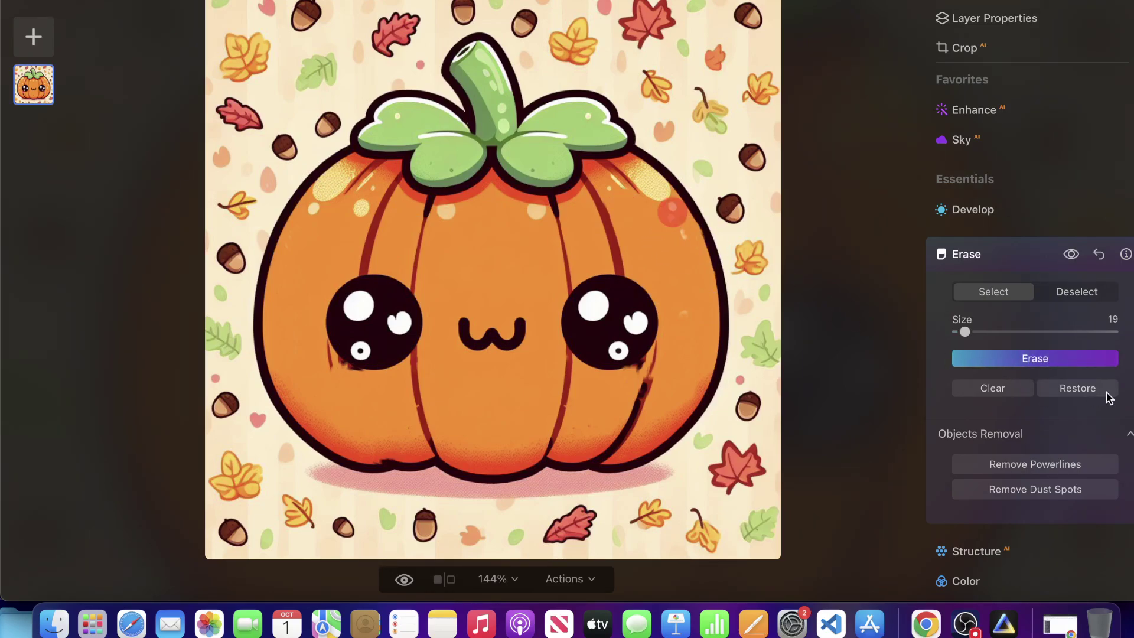
{"action": "left_click", "coordinate": [1074, 361]}
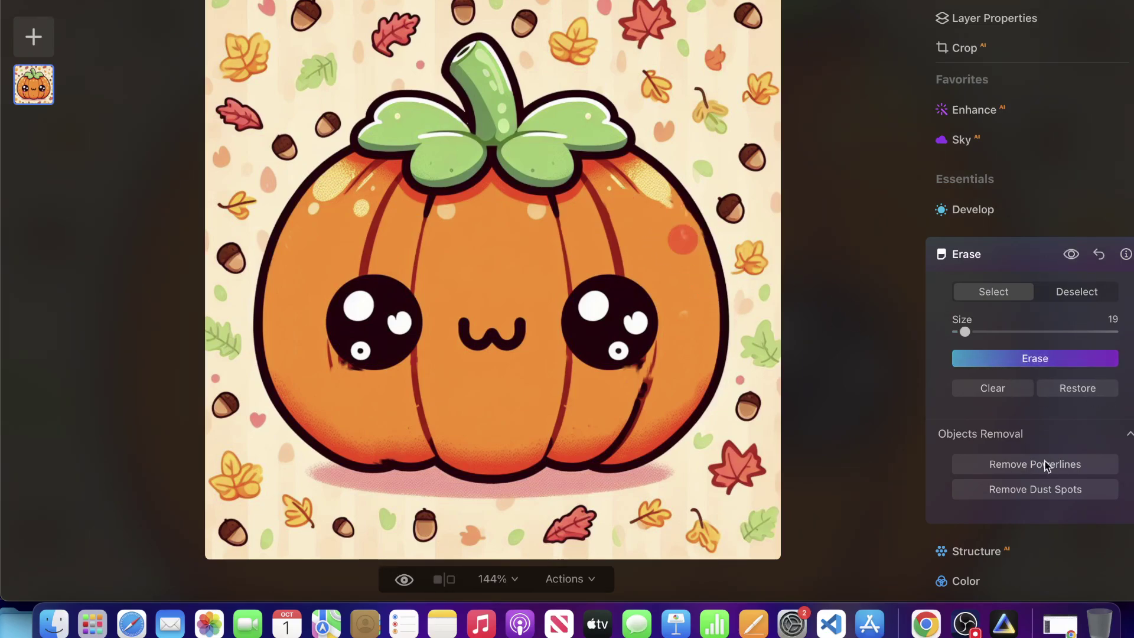
{"action": "left_click", "coordinate": [1024, 363]}
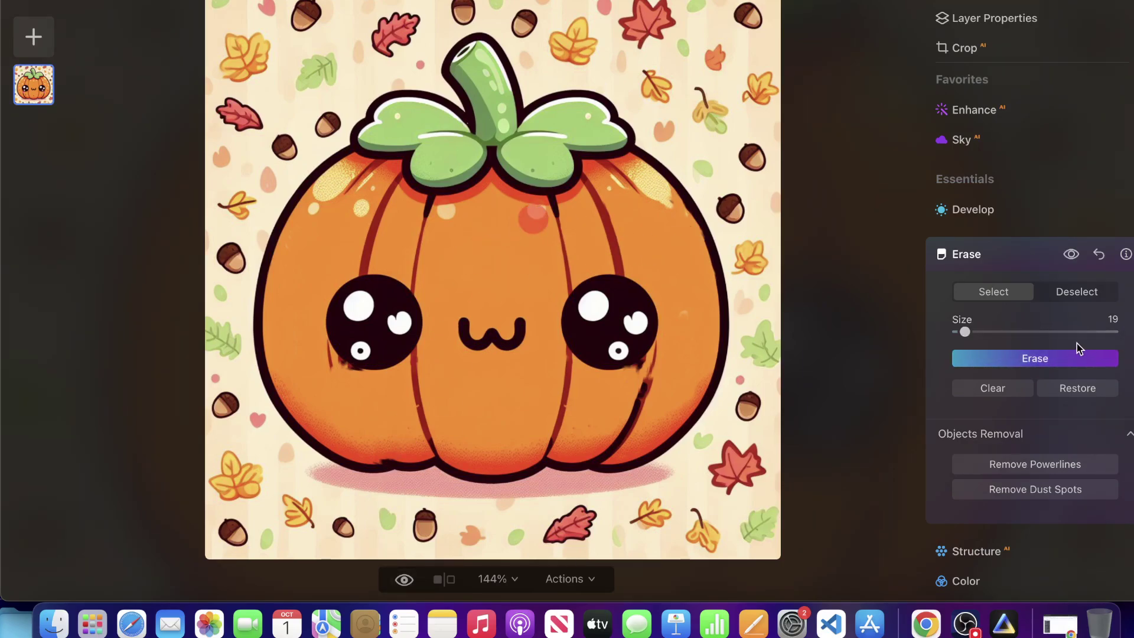
{"action": "left_click", "coordinate": [1043, 358]}
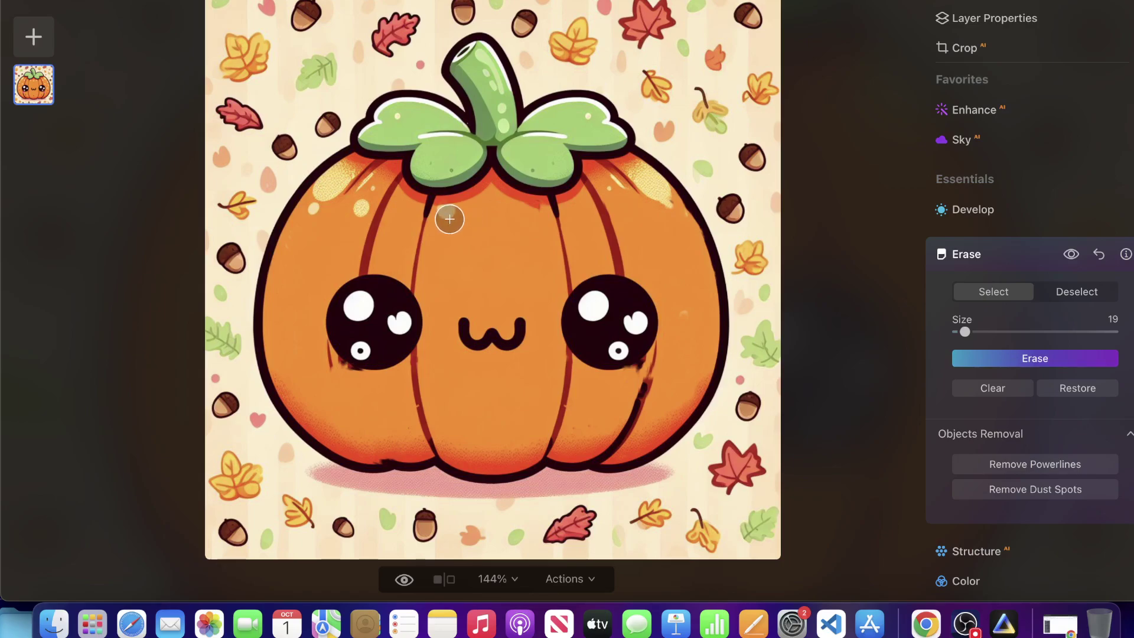
{"action": "left_click", "coordinate": [1094, 360]}
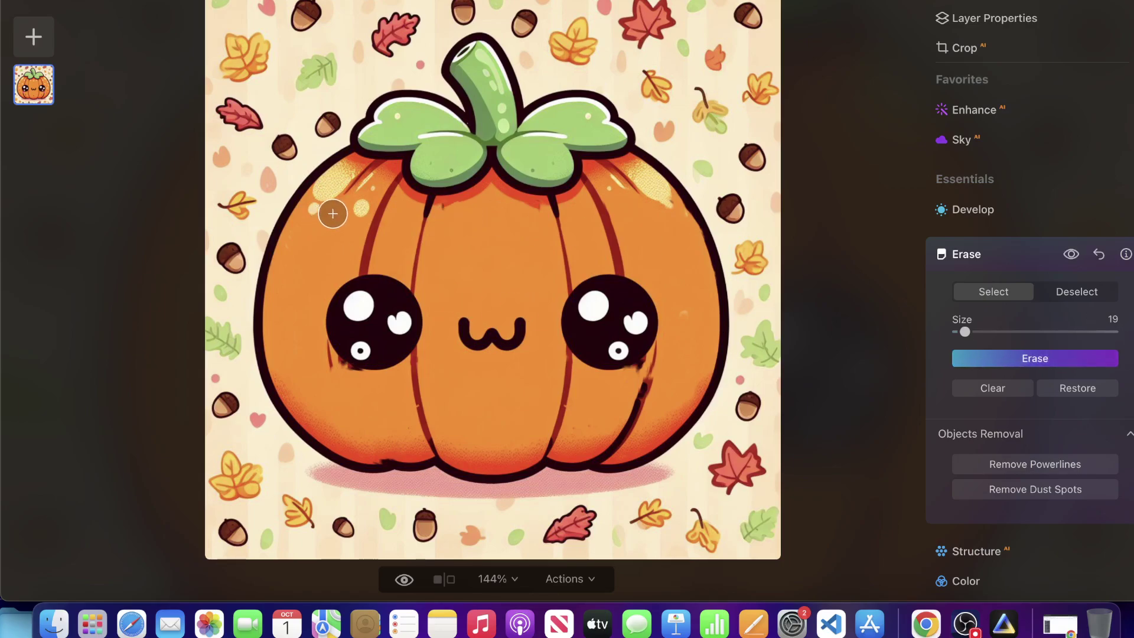
{"action": "left_click", "coordinate": [1048, 359]}
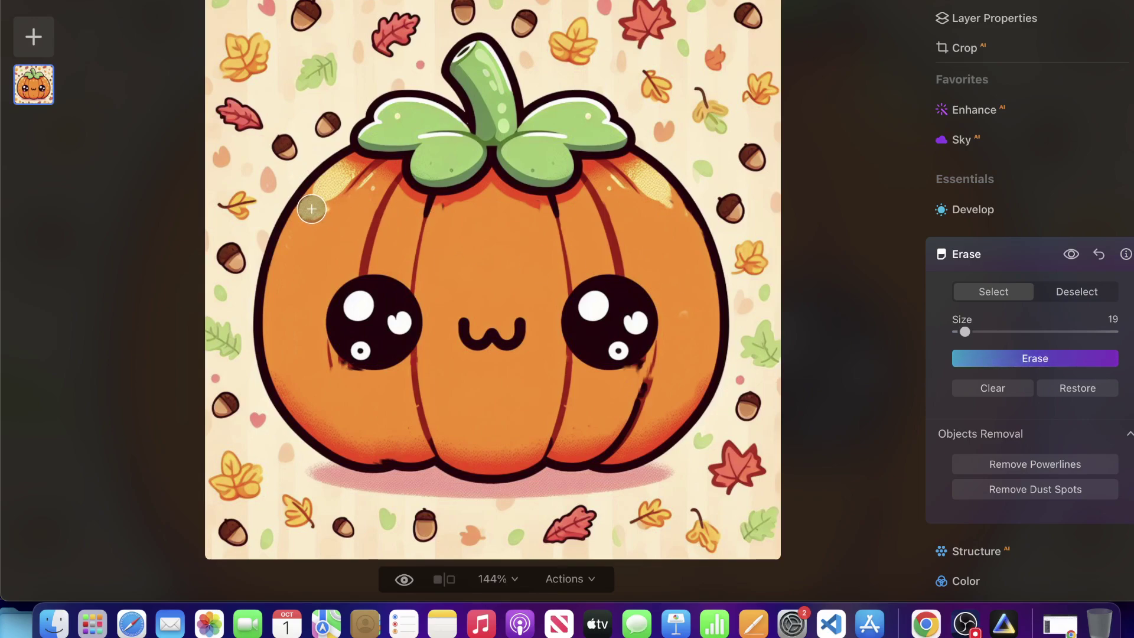
Step: Erase the leftover smudges below the yellow highlight on the pumpkin's upper left
{"action": "left_click", "coordinate": [1028, 359]}
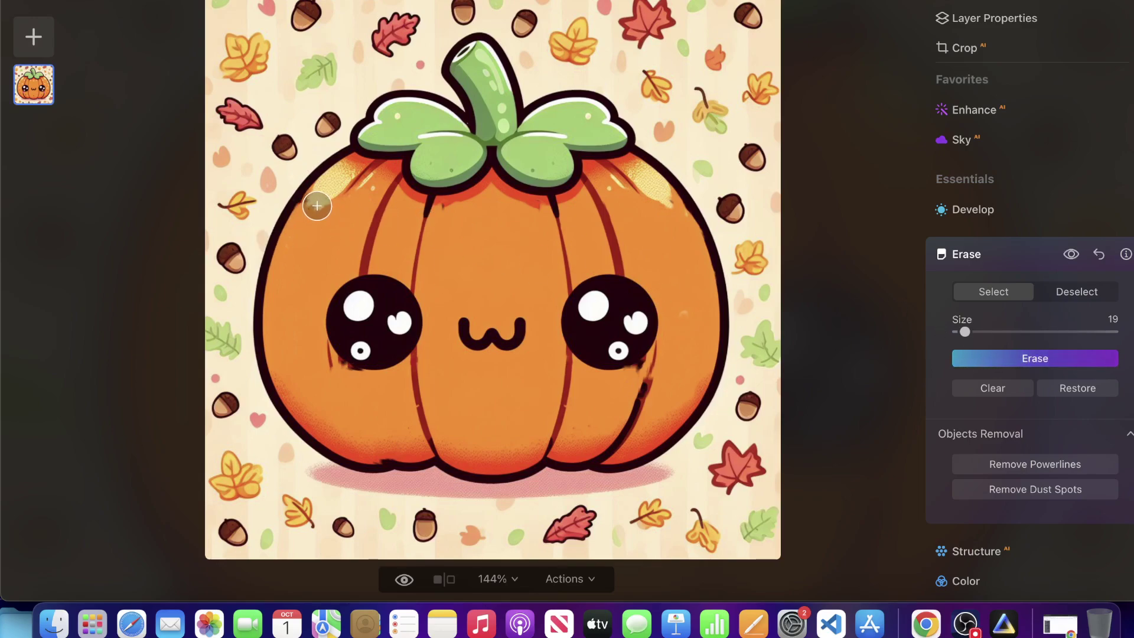
{"action": "left_click", "coordinate": [1001, 362]}
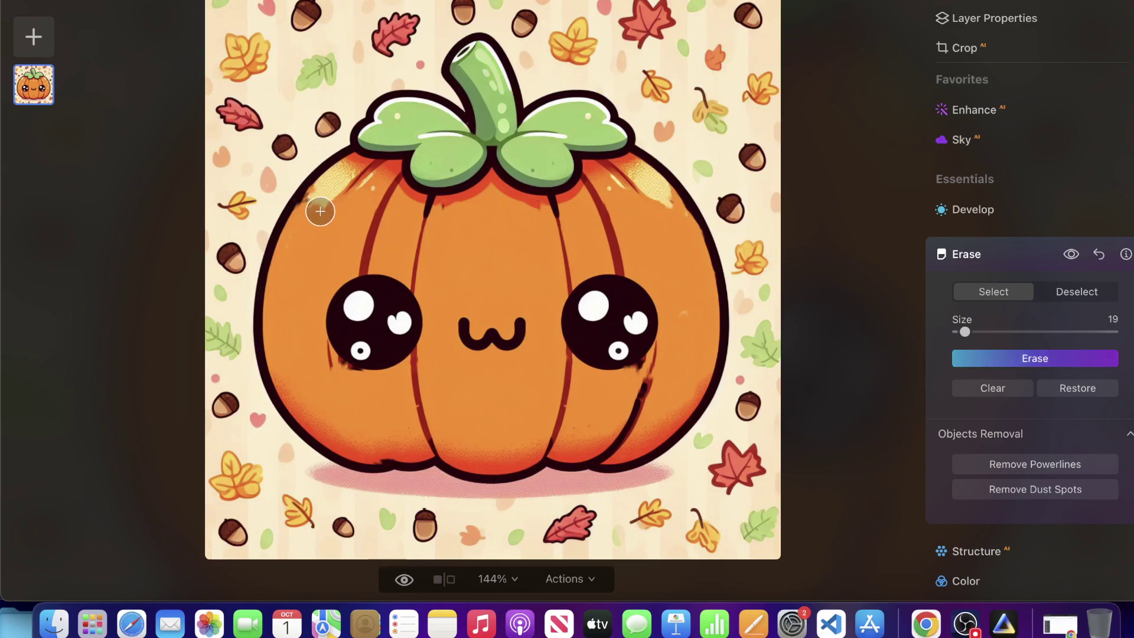
{"action": "left_click", "coordinate": [970, 357]}
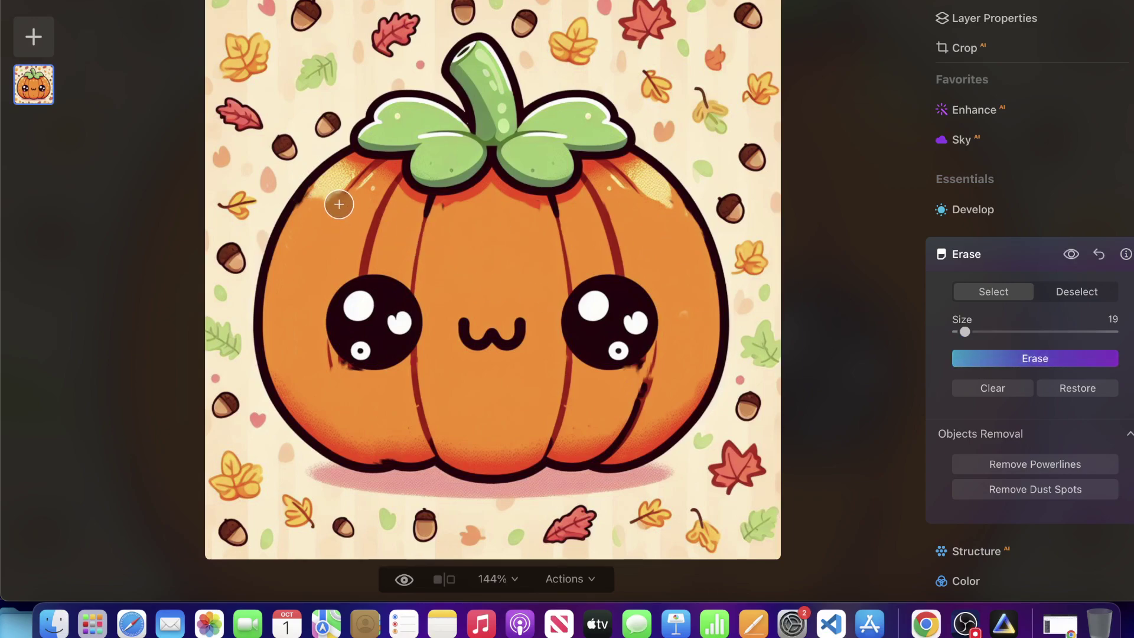
{"action": "left_click", "coordinate": [1000, 361]}
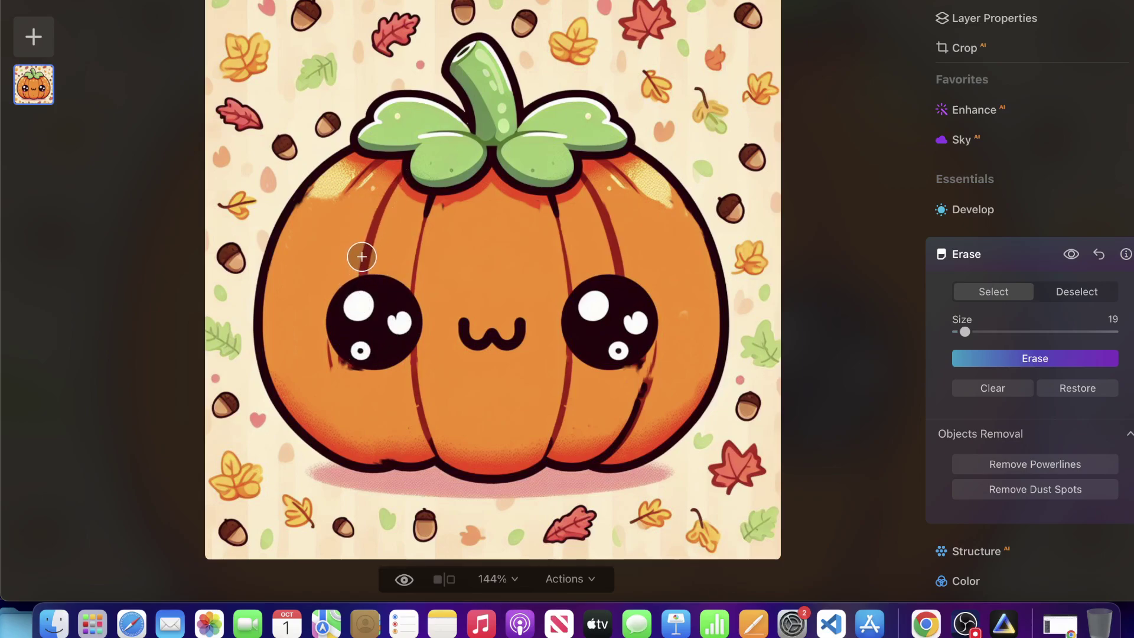
Step: Erase the dark red crease line above the pumpkin's left eye and its leftover marks
{"action": "left_click_drag", "start_coordinate": [362, 257], "coordinate": [373, 212]}
{"action": "left_click", "coordinate": [959, 358]}
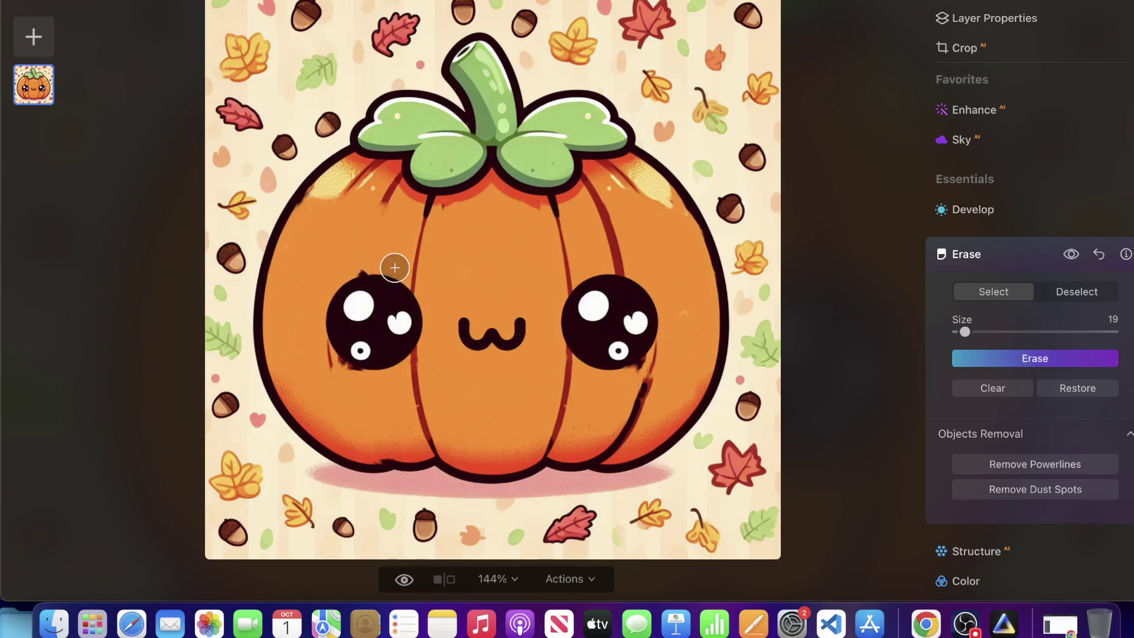
{"action": "left_click", "coordinate": [364, 260]}
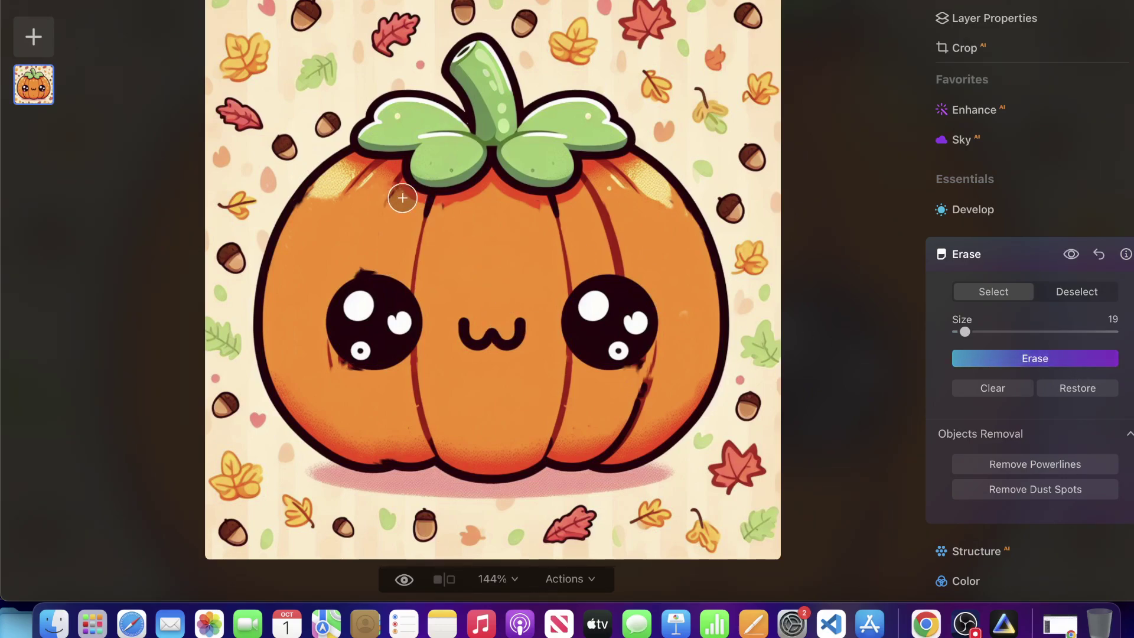
{"action": "left_click", "coordinate": [998, 358]}
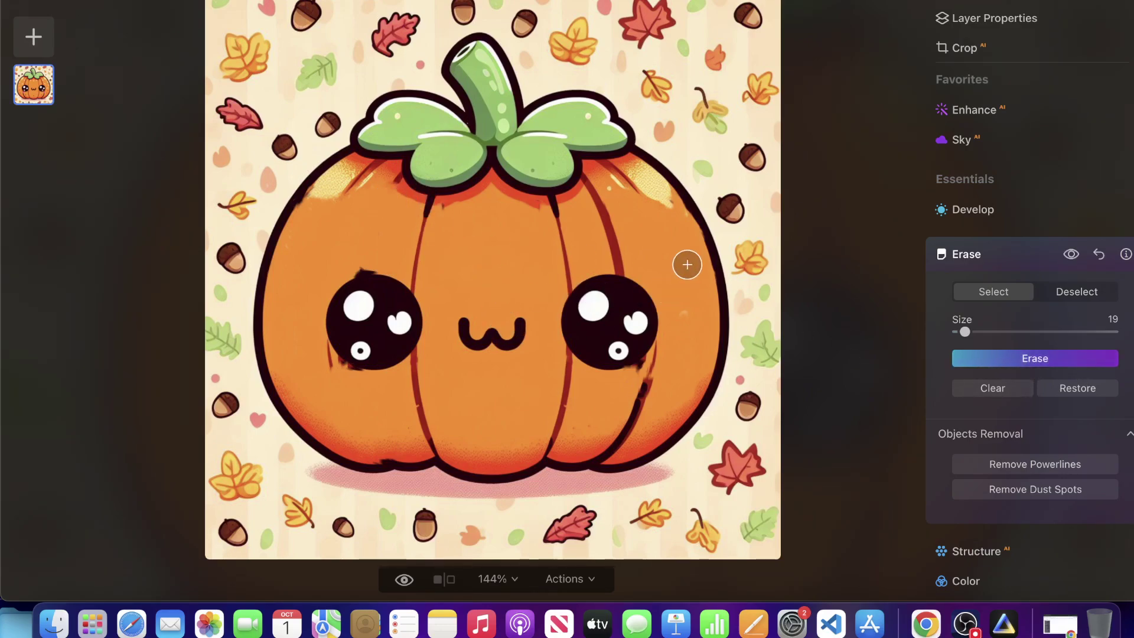
Step: Erase the dark crease on the pumpkin's lower right and the smudges beneath the right eye
{"action": "mouse_move", "coordinate": [666, 408]}
{"action": "left_mouse_down"}
{"action": "mouse_move", "coordinate": [645, 392]}
{"action": "mouse_move", "coordinate": [624, 437]}
{"action": "mouse_move", "coordinate": [627, 426]}
{"action": "left_mouse_up"}
{"action": "left_click", "coordinate": [1035, 358]}
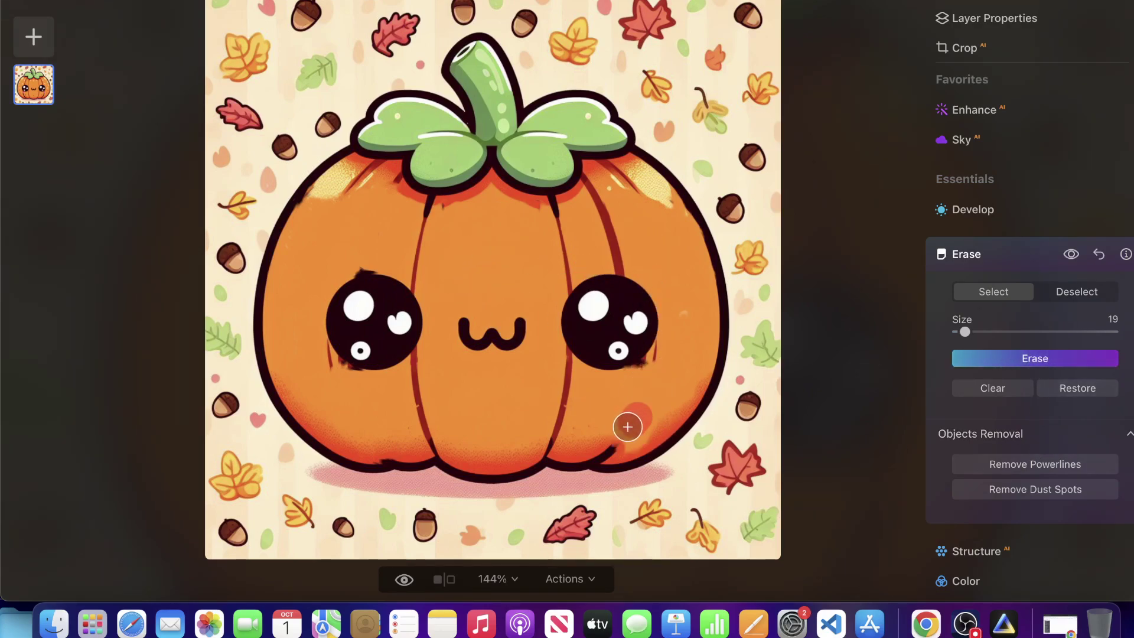
{"action": "left_click", "coordinate": [1058, 359]}
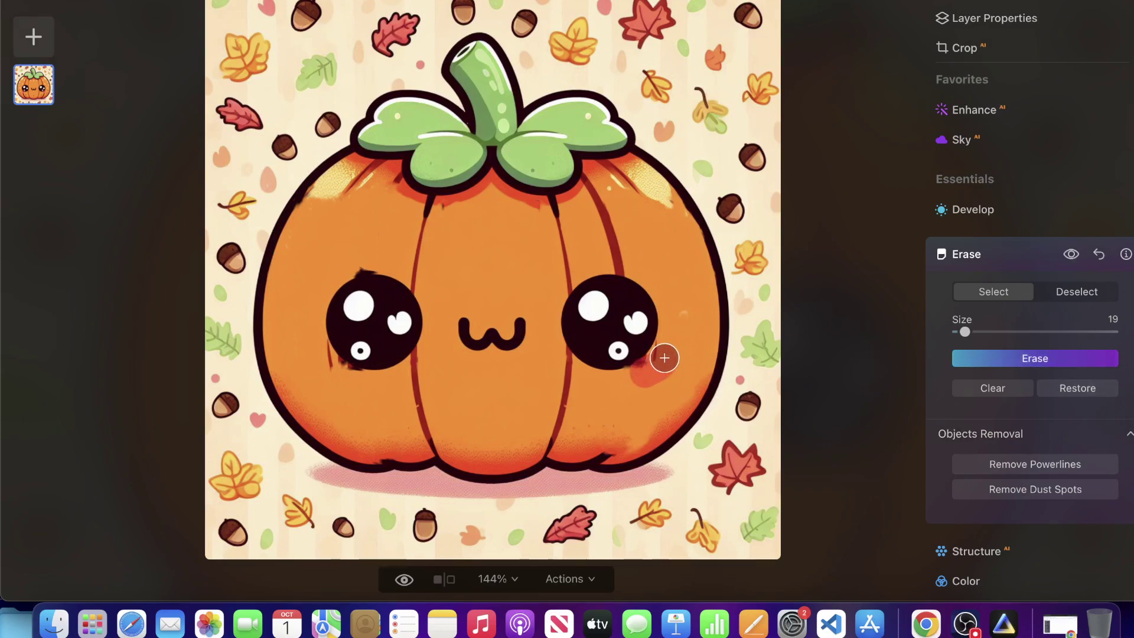
{"action": "left_click", "coordinate": [1035, 358]}
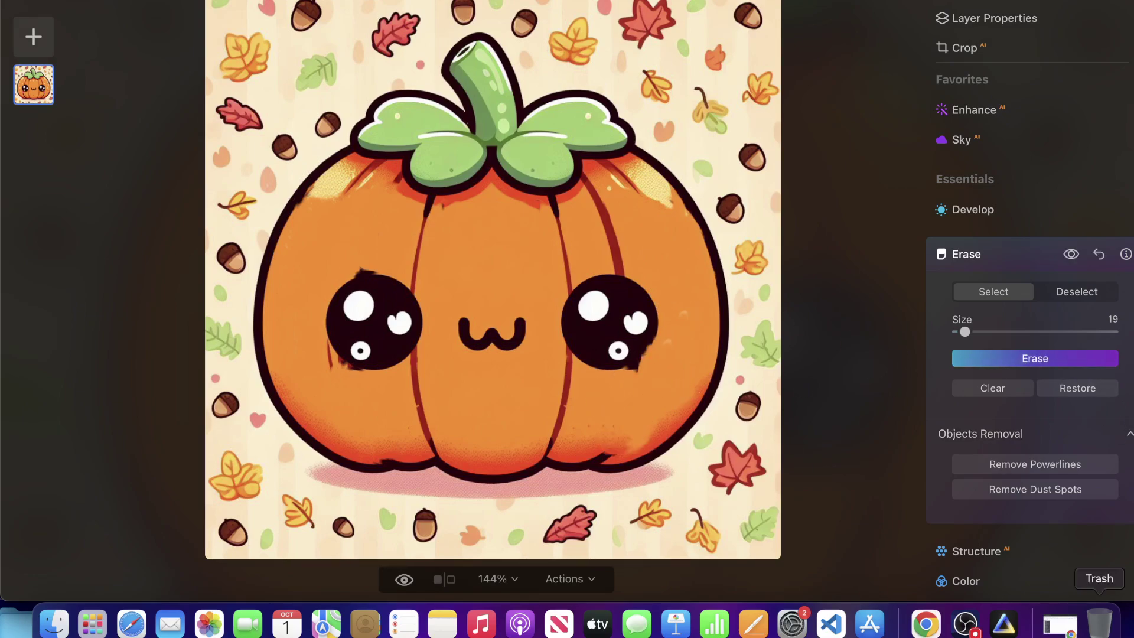
Step: Switch to Image Creator in Chrome and display the newly generated "design of a kawaii unicorn" set
{"action": "left_click", "coordinate": [978, 625]}
{"action": "left_click", "coordinate": [926, 624]}
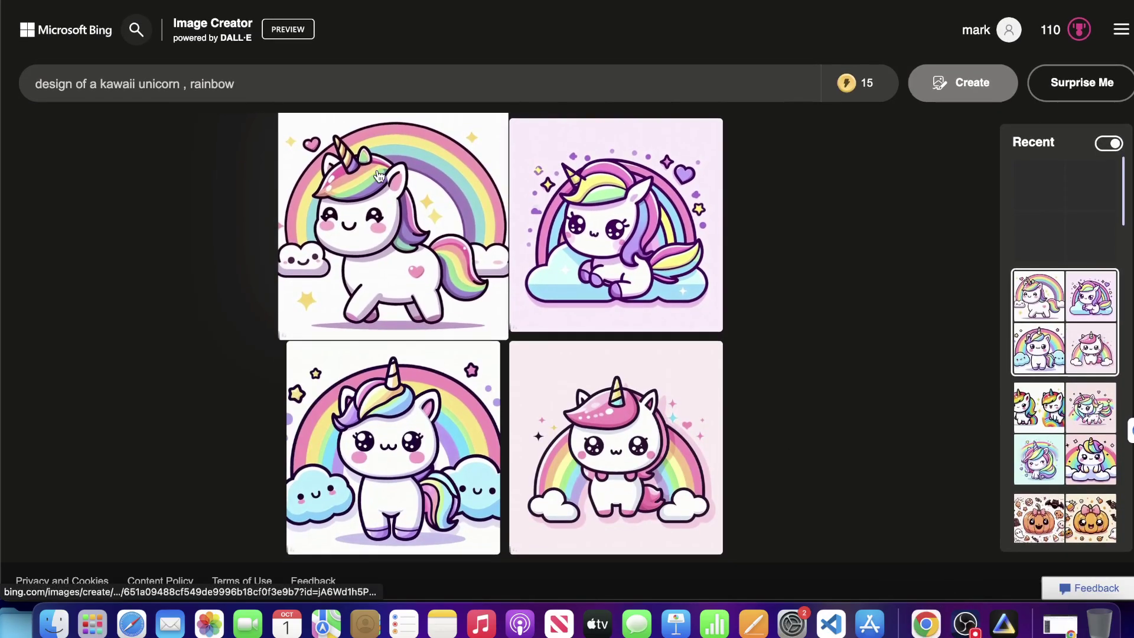
{"action": "left_click", "coordinate": [1033, 197]}
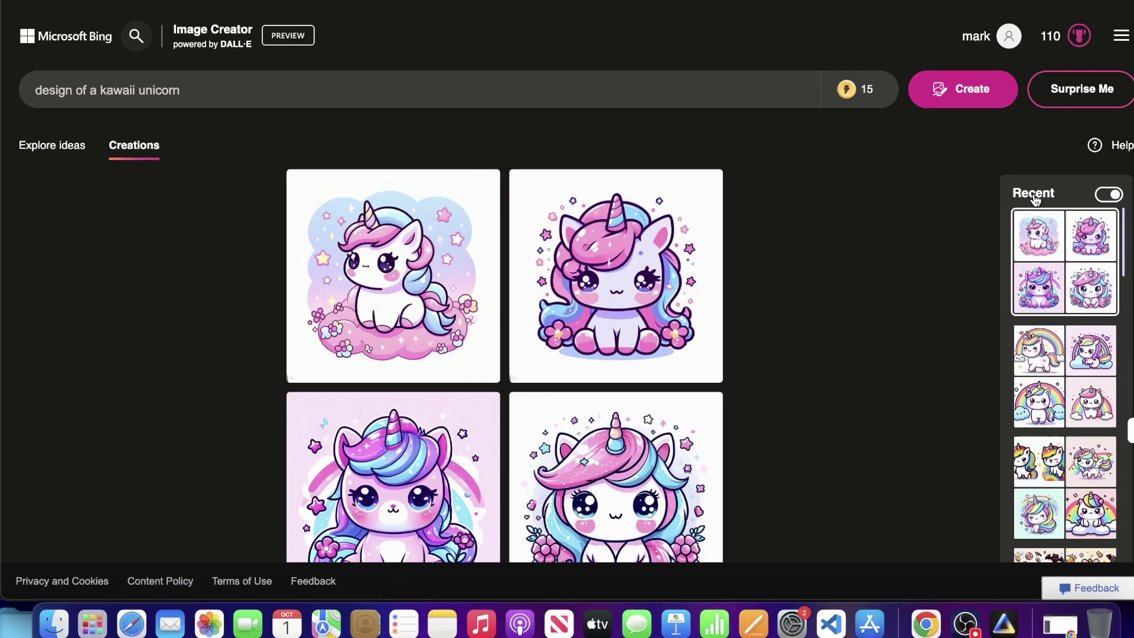
{"action": "scroll", "coordinate": [835, 438], "scroll_direction": "down", "scroll_amount": 1}
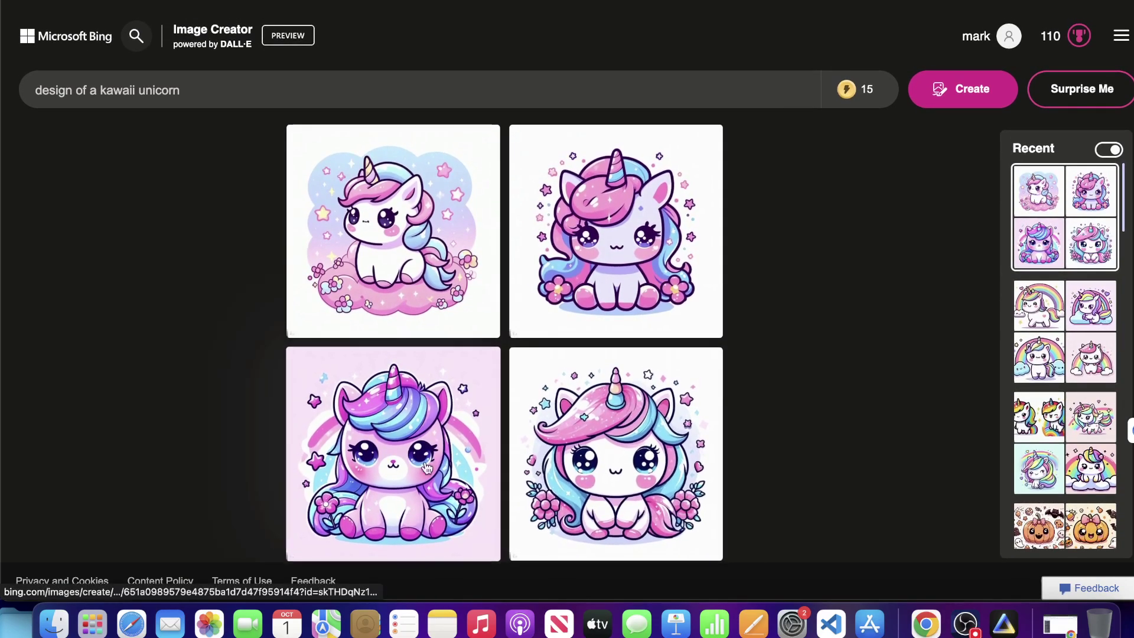
Step: Download the second, first and fourth images of the "design of a kawaii unicorn" set and close the preview
{"action": "left_click", "coordinate": [654, 259]}
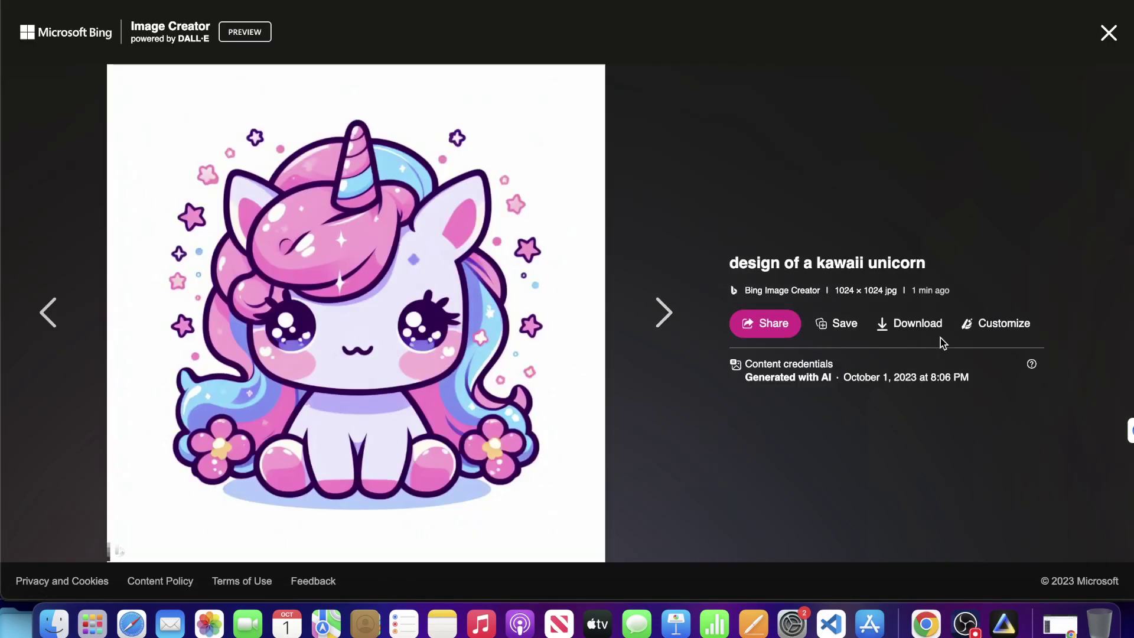
{"action": "left_click", "coordinate": [918, 332]}
{"action": "left_click", "coordinate": [42, 314]}
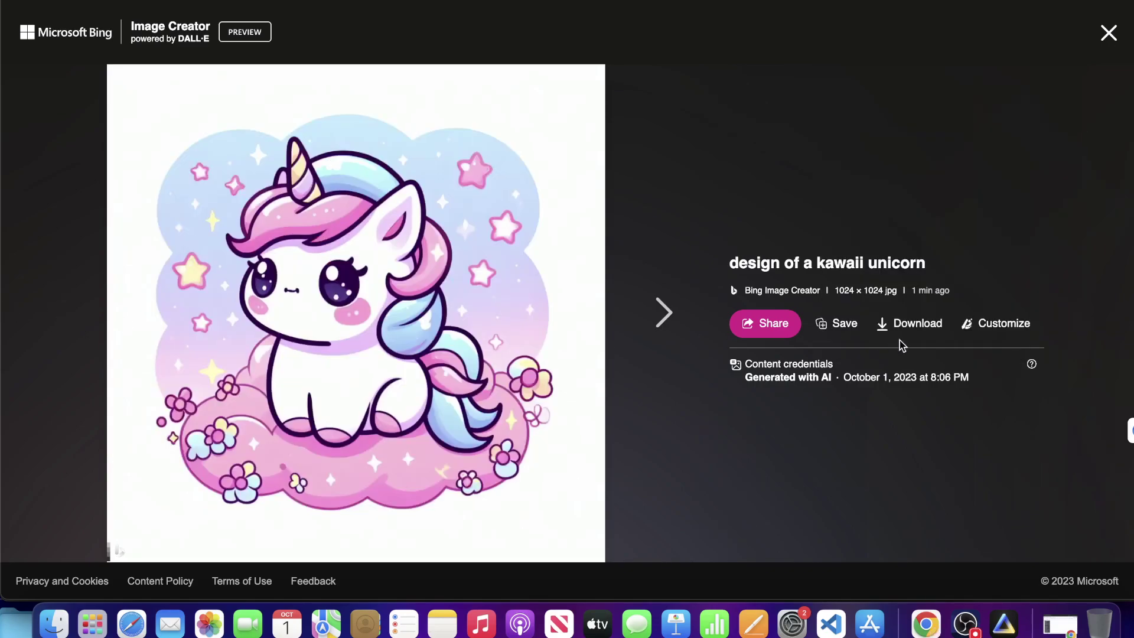
{"action": "left_click", "coordinate": [938, 335]}
{"action": "left_click", "coordinate": [663, 311]}
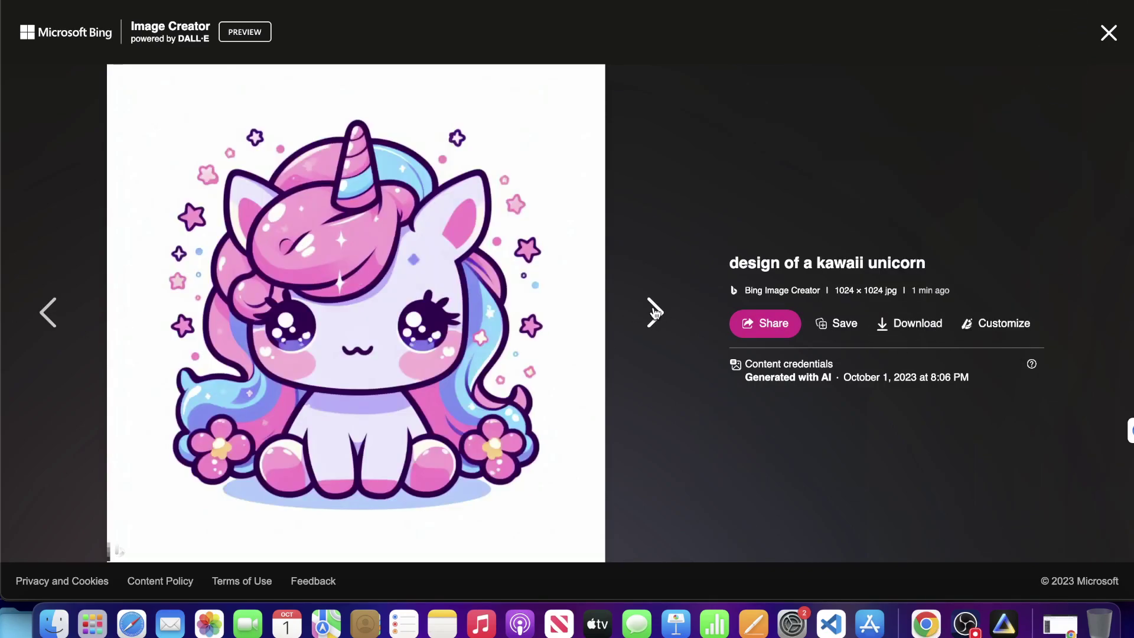
{"action": "left_click", "coordinate": [660, 312]}
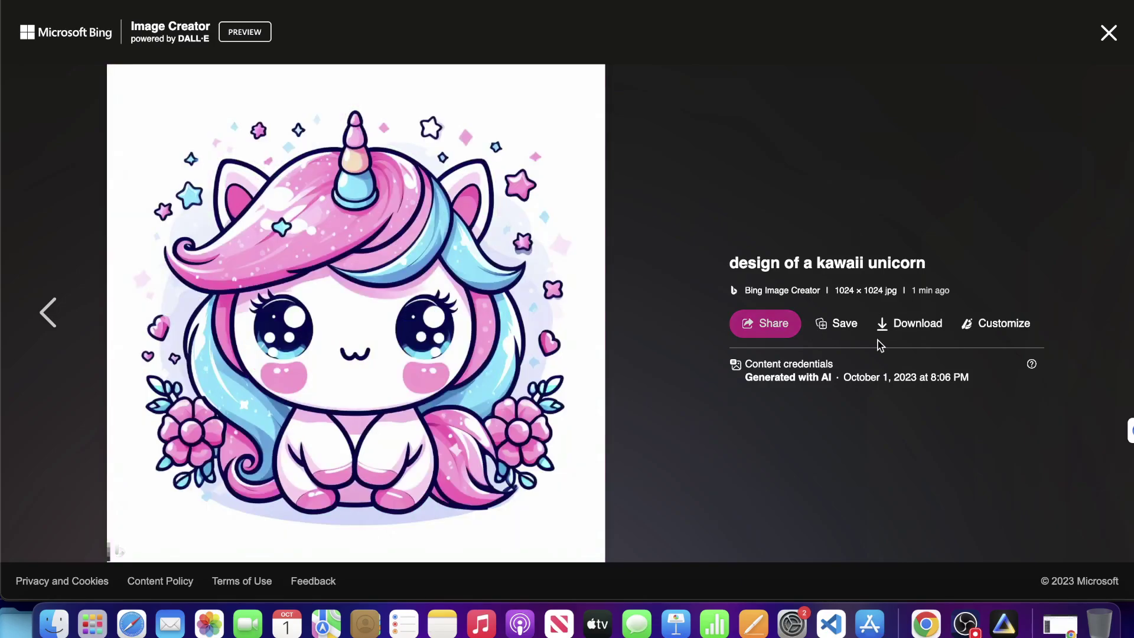
{"action": "left_click", "coordinate": [898, 325]}
{"action": "left_click", "coordinate": [1107, 34]}
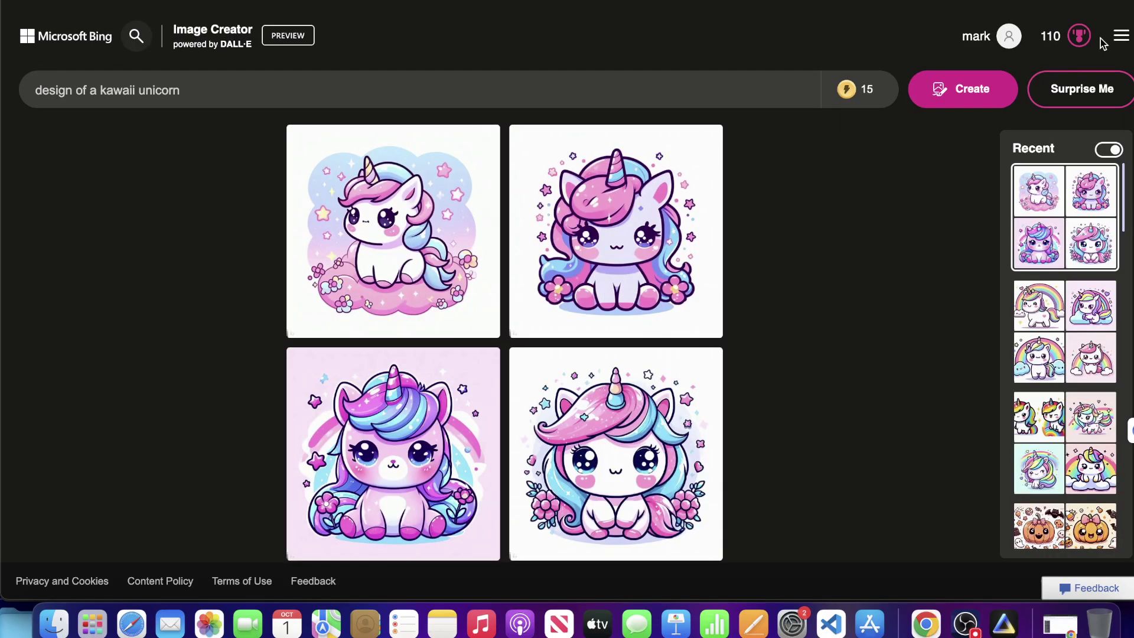
Step: Change the prompt to "design of a kawaii panda bear" and start generating a set of images
{"action": "double_click", "coordinate": [157, 92]}
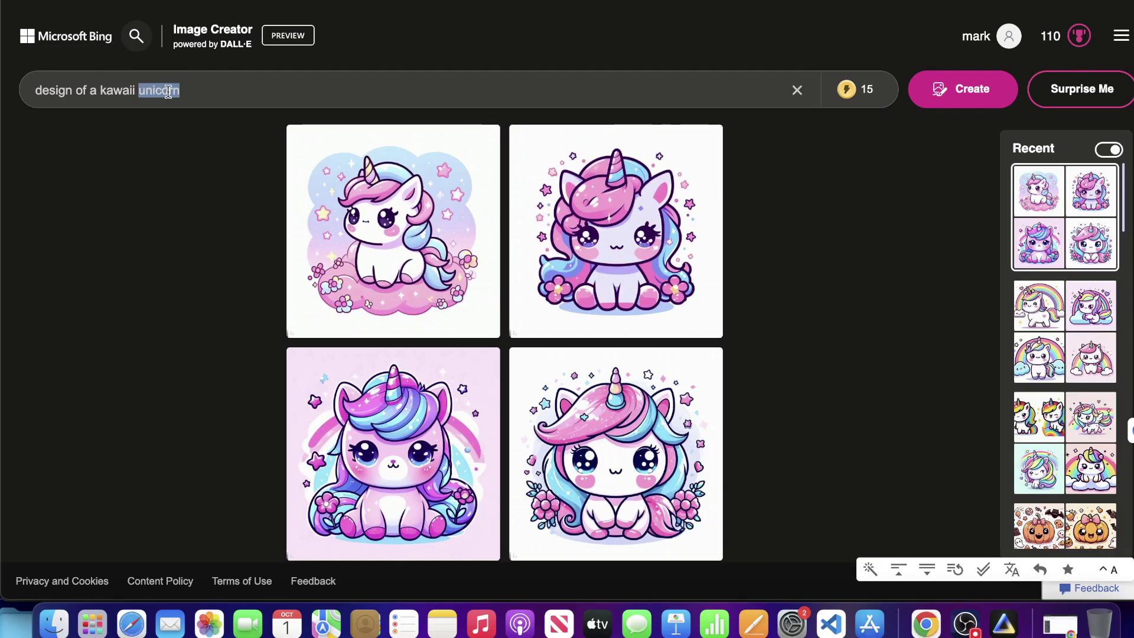
{"action": "key", "text": "BackSpace"}
{"action": "type", "text": "panda"}
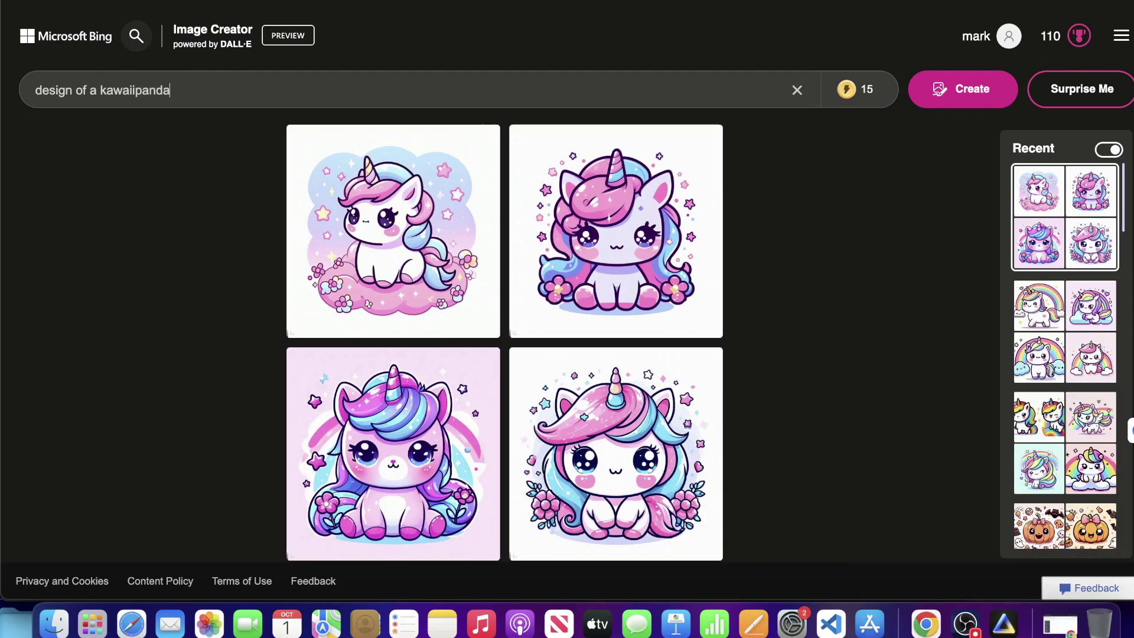
{"action": "left_click", "coordinate": [139, 97]}
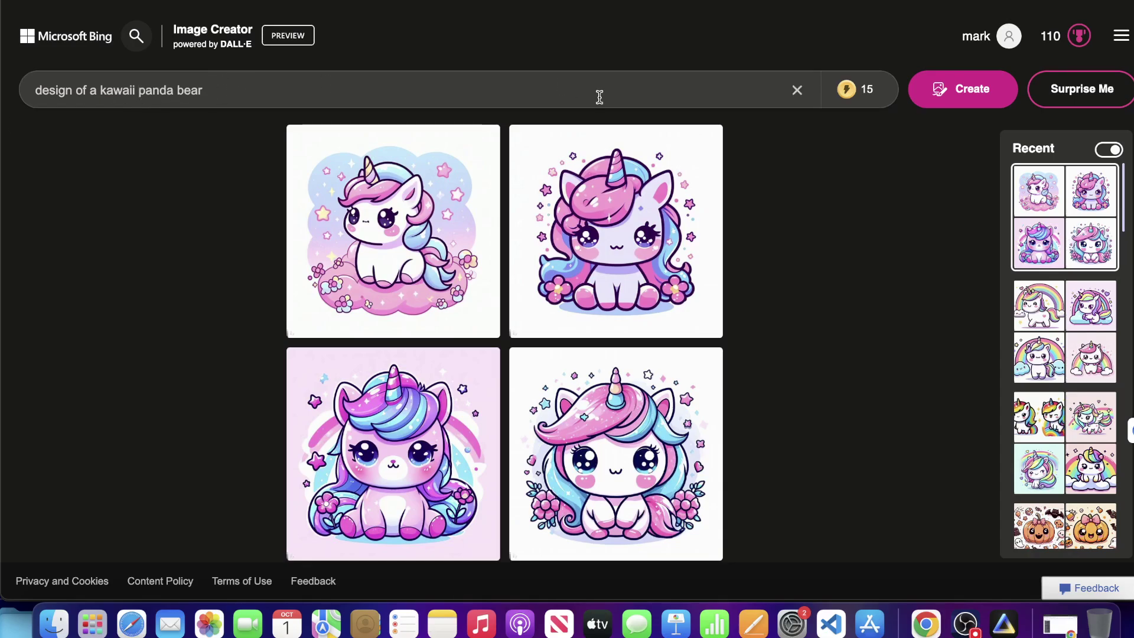
{"action": "left_click", "coordinate": [944, 98]}
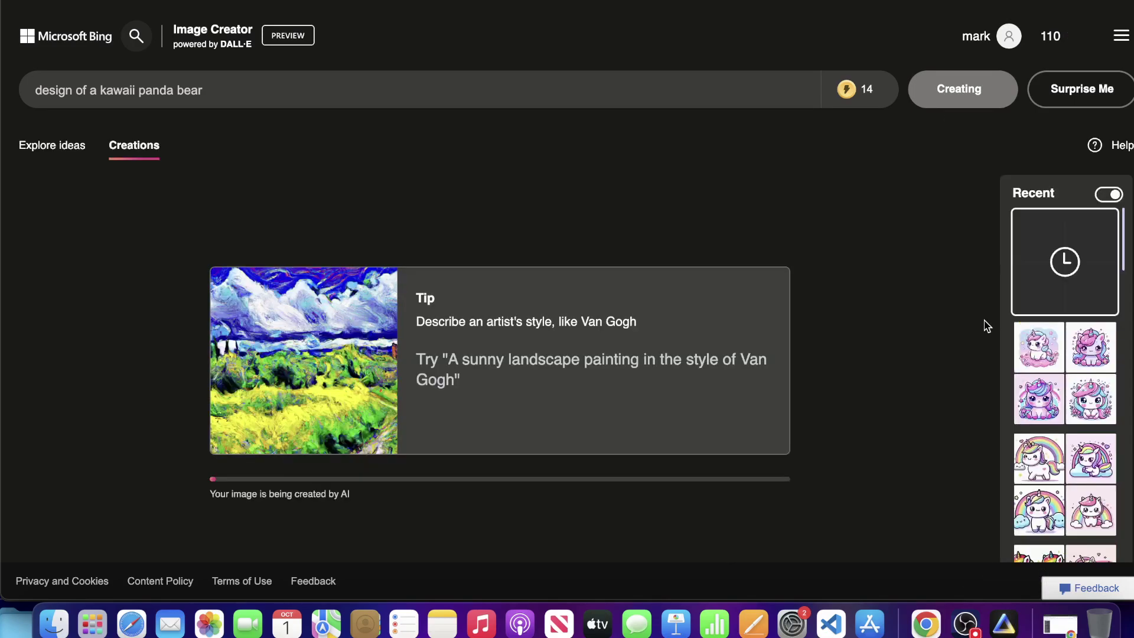
Step: Switch to Luminar Neo and leave the pumpkin edit for the Single Image Edits catalog
{"action": "left_click", "coordinate": [1004, 624]}
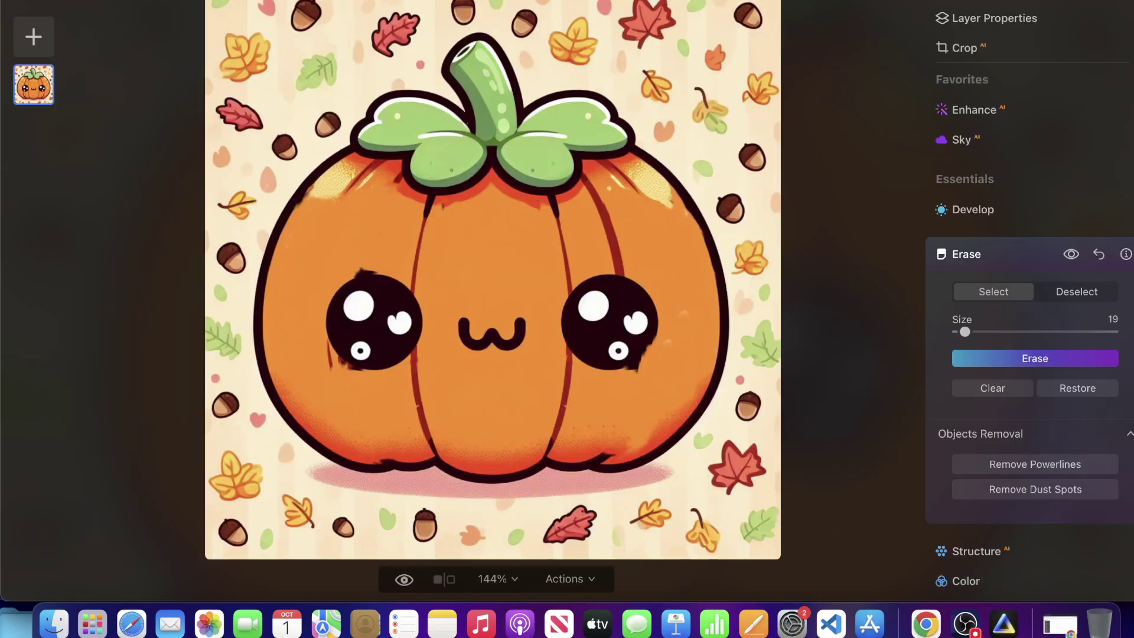
{"action": "key", "text": "g"}
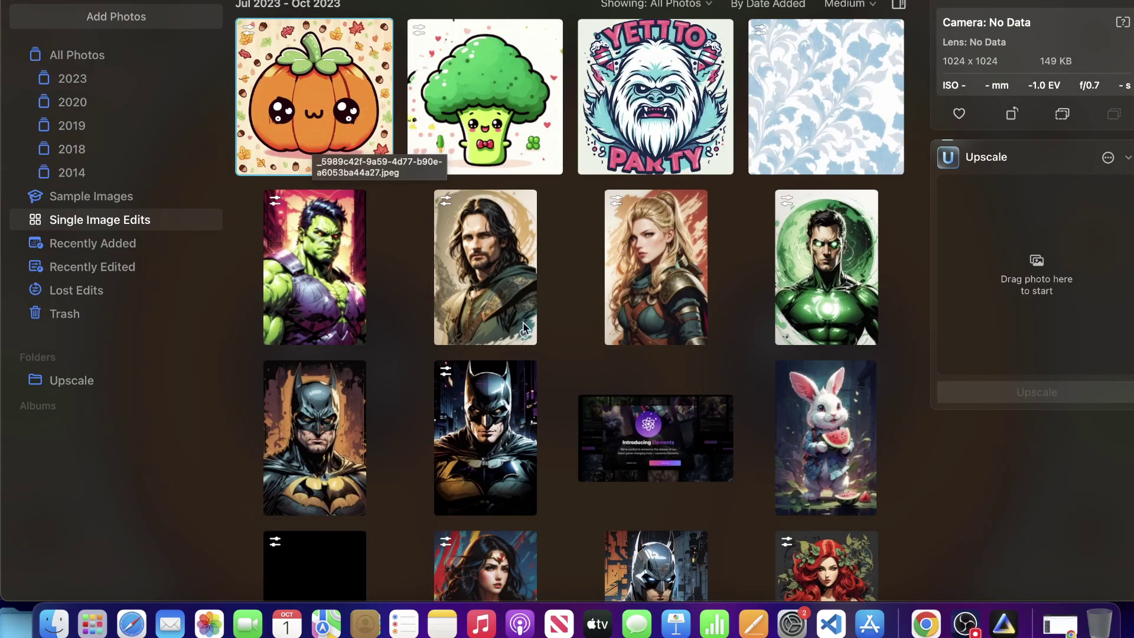
{"action": "left_click", "coordinate": [54, 623]}
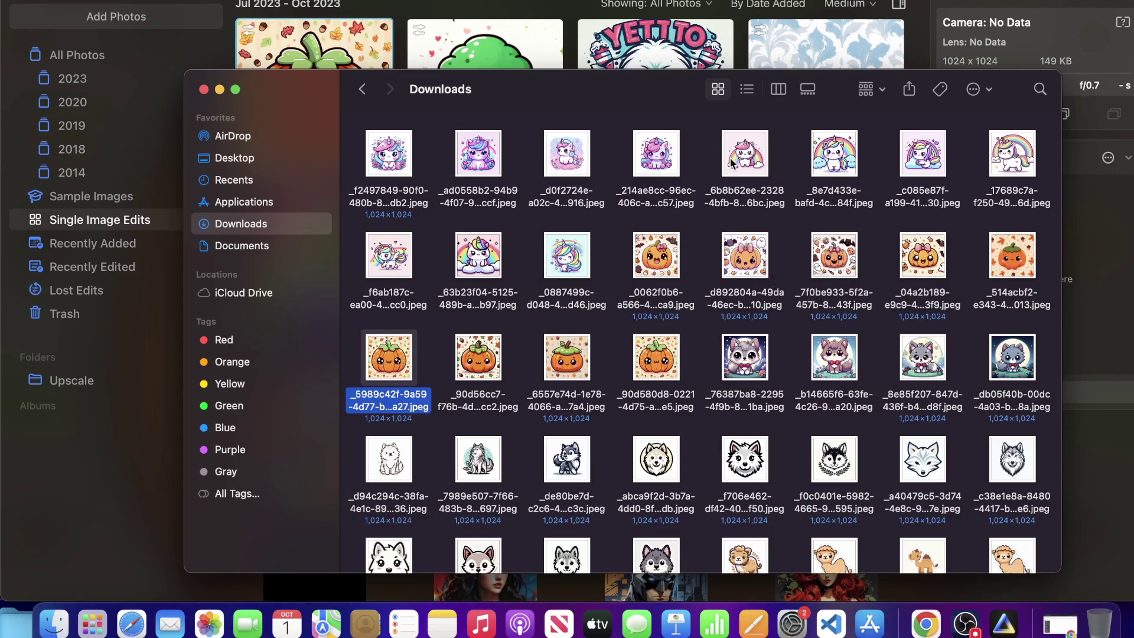
{"action": "left_click", "coordinate": [514, 5]}
{"action": "double_click", "coordinate": [534, 88]}
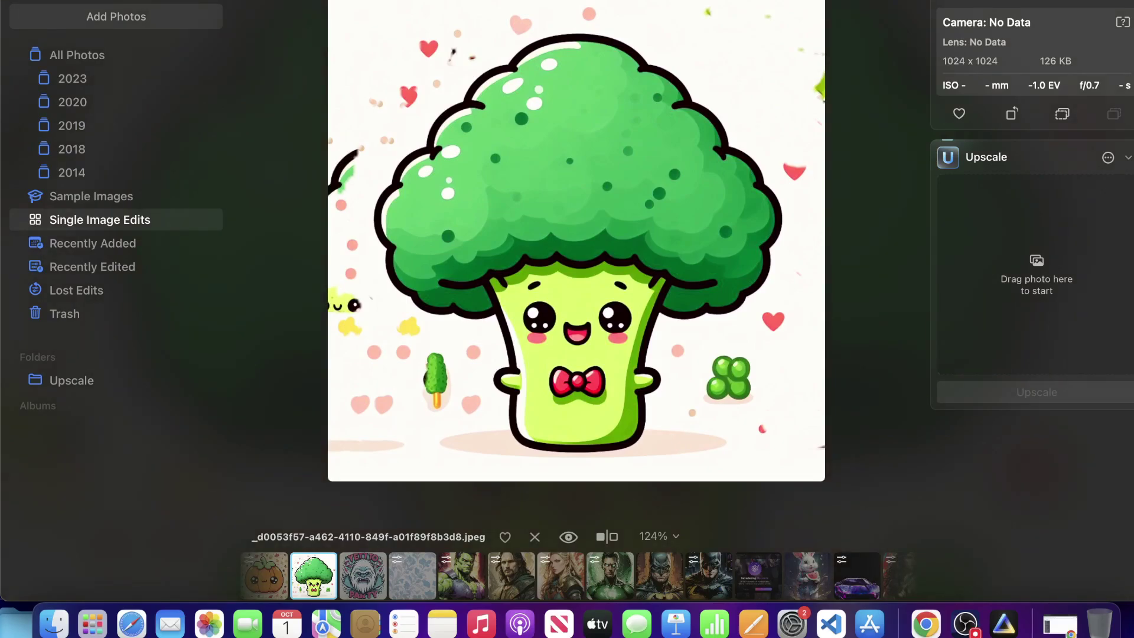
{"action": "key", "text": "Escape"}
Step: Bring the _90d56cc7 pumpkin image from the Downloads folder into Luminar Neo and show its editing tools
{"action": "left_click", "coordinate": [54, 624]}
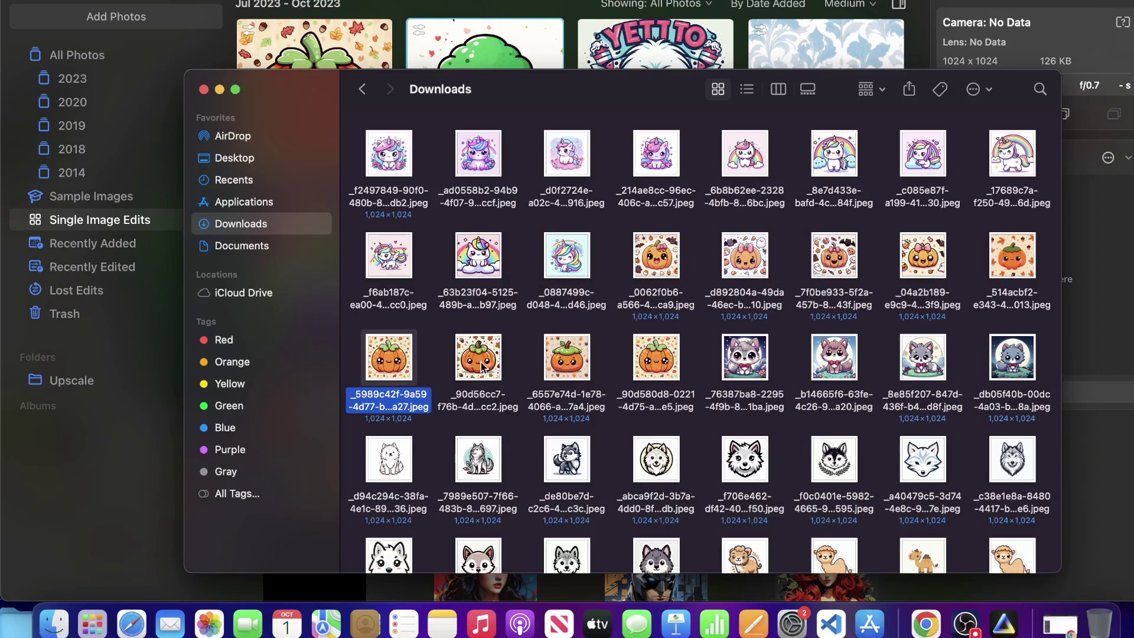
{"action": "left_click_drag", "start_coordinate": [471, 376], "coordinate": [709, 59]}
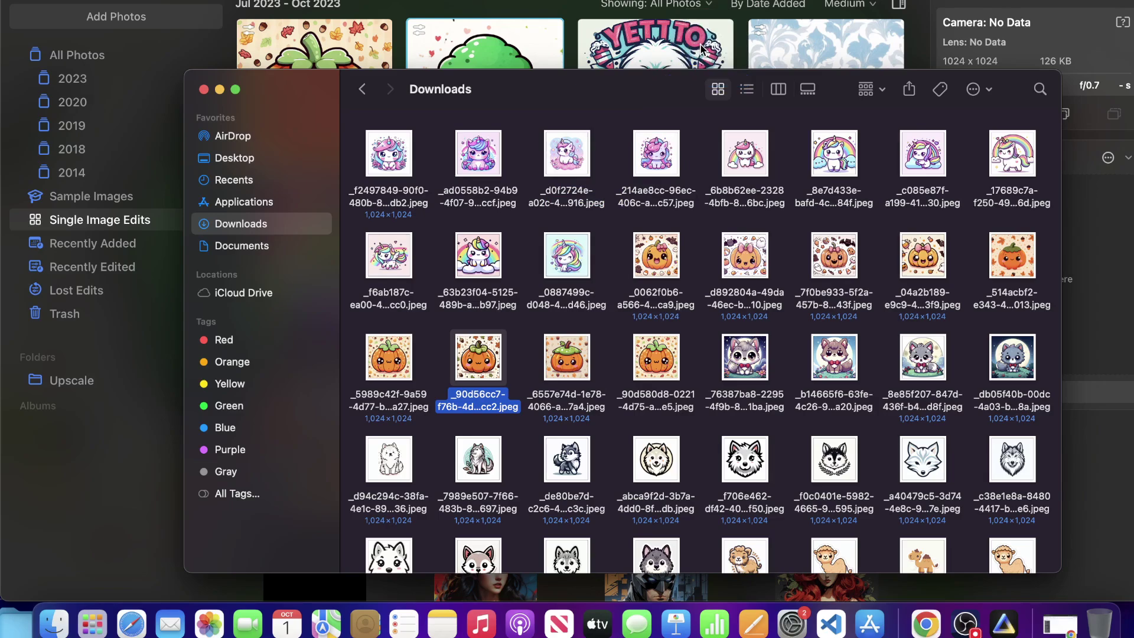
{"action": "left_click", "coordinate": [771, 16]}
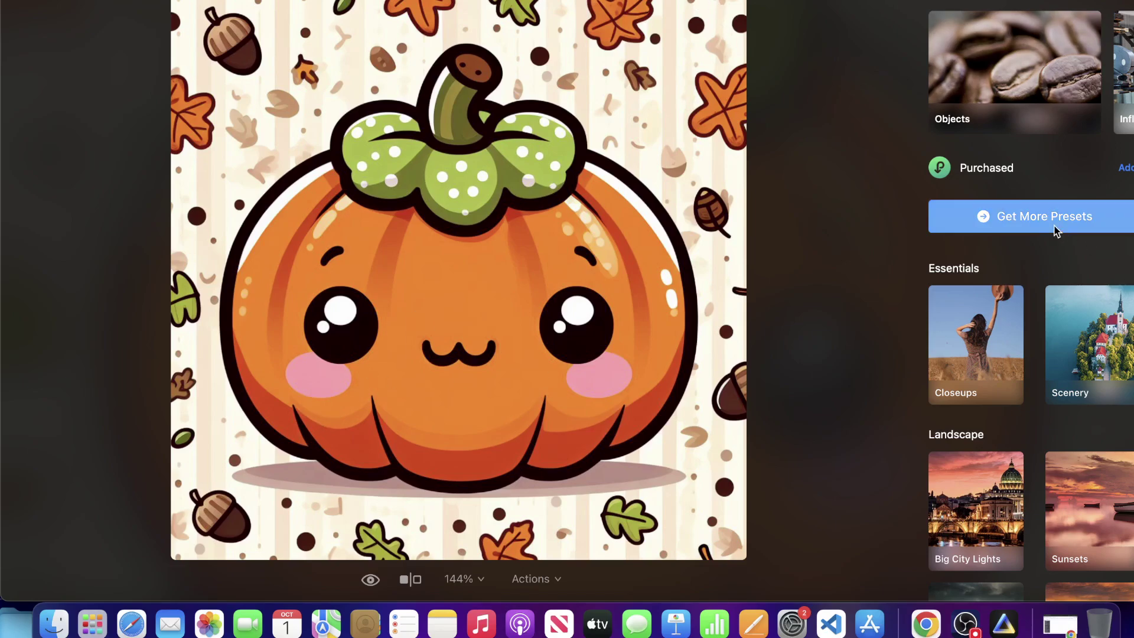
{"action": "left_click", "coordinate": [1092, 1]}
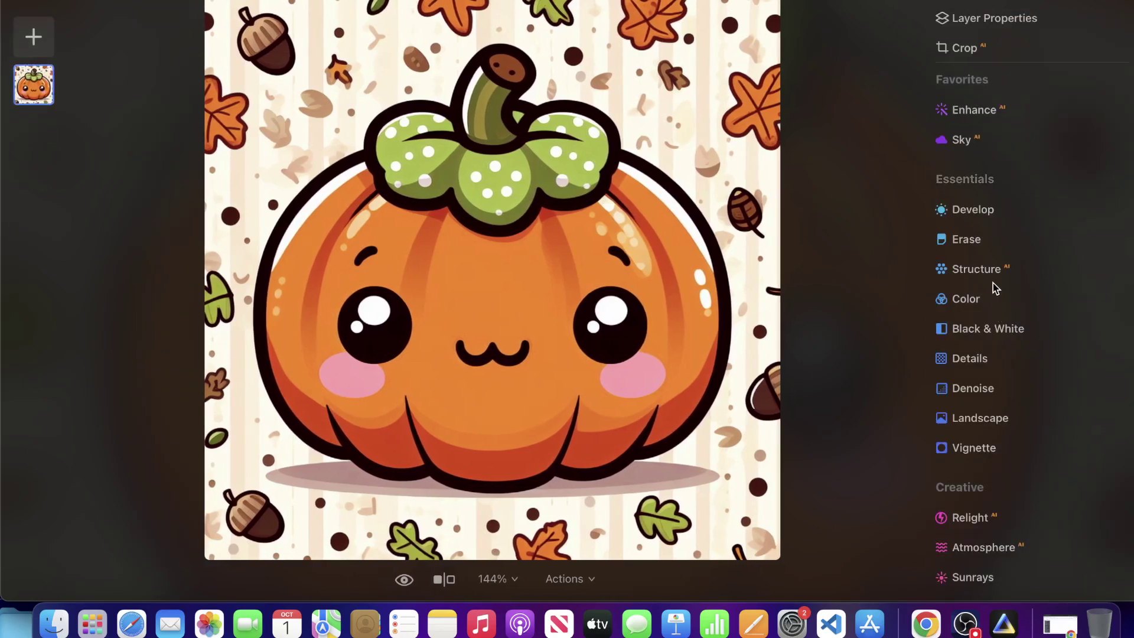
Step: Erase the pink blush on the pumpkin's right cheek using the Erase tool at size 20
{"action": "left_click", "coordinate": [977, 240]}
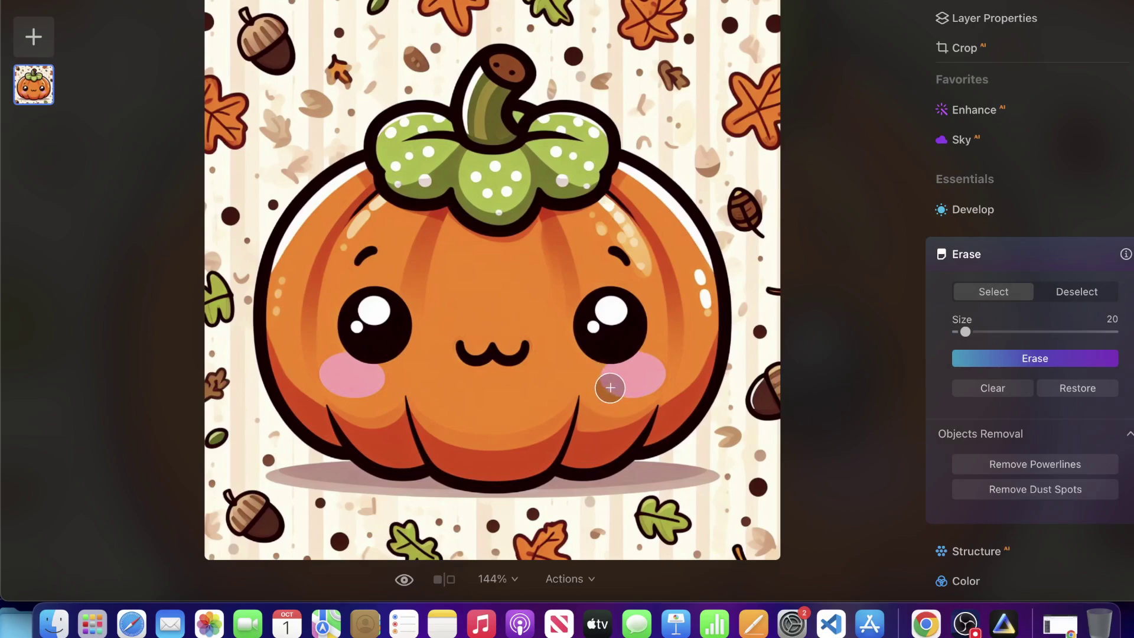
{"action": "mouse_move", "coordinate": [607, 385]}
{"action": "left_mouse_down"}
{"action": "mouse_move", "coordinate": [651, 384]}
{"action": "mouse_move", "coordinate": [608, 383]}
{"action": "mouse_move", "coordinate": [647, 382]}
{"action": "mouse_move", "coordinate": [659, 362]}
{"action": "mouse_move", "coordinate": [587, 381]}
{"action": "left_mouse_up"}
{"action": "left_click", "coordinate": [1038, 358]}
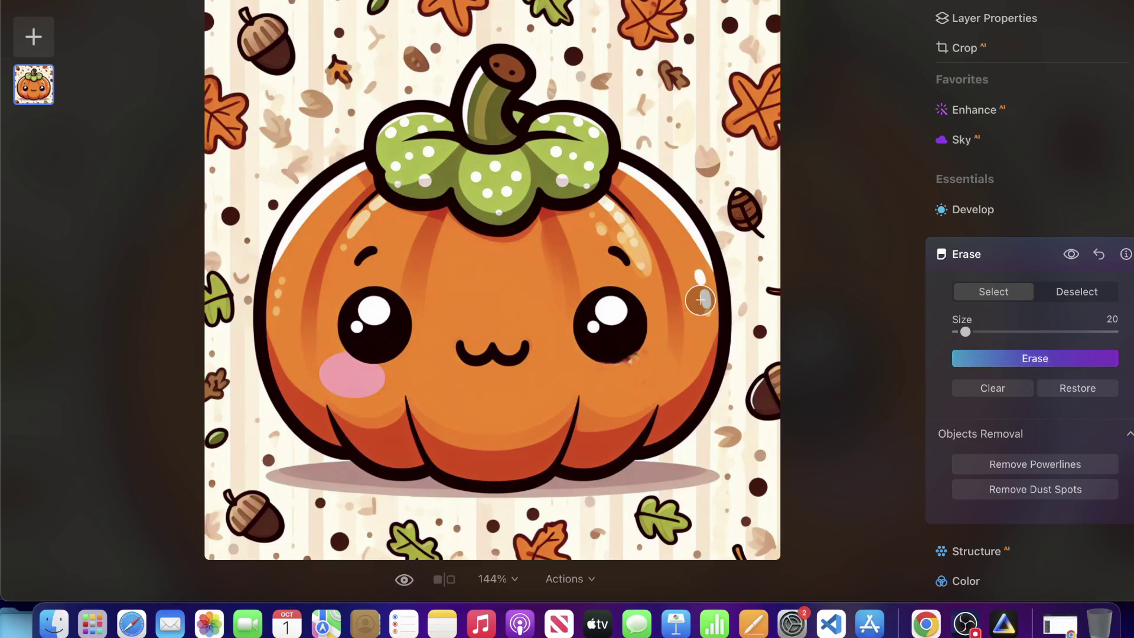
Step: Switch to Image Creator in Chrome, download all four "design of a kawaii panda bear" images and close the preview
{"action": "left_click", "coordinate": [926, 623]}
{"action": "scroll", "coordinate": [518, 184], "scroll_direction": "down", "scroll_amount": 1}
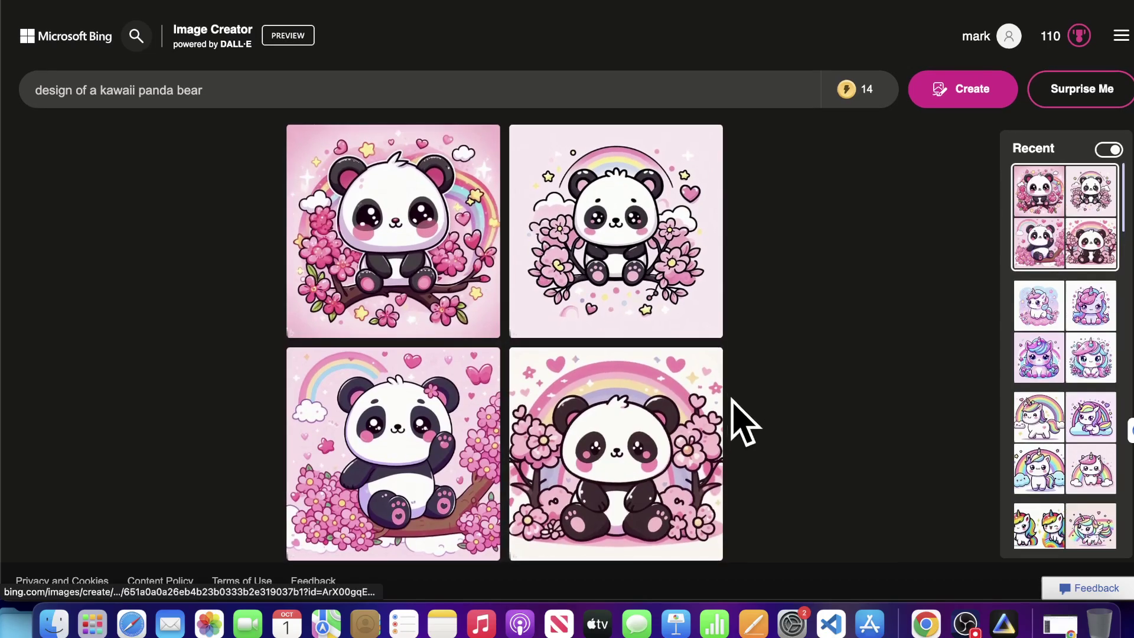
{"action": "left_click", "coordinate": [640, 433]}
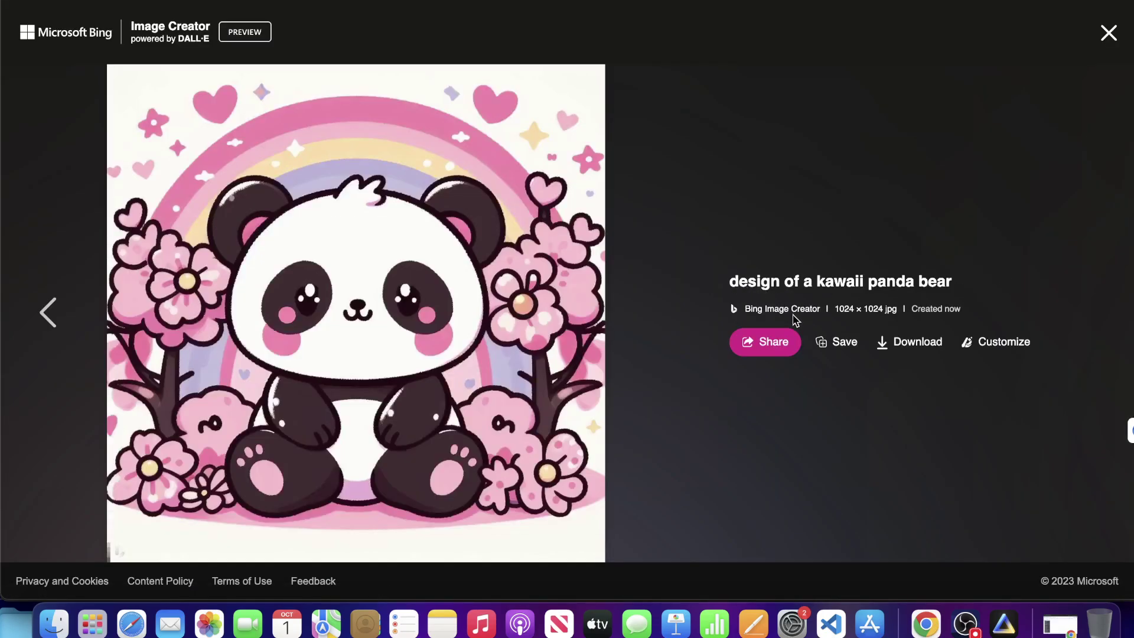
{"action": "left_click", "coordinate": [913, 324]}
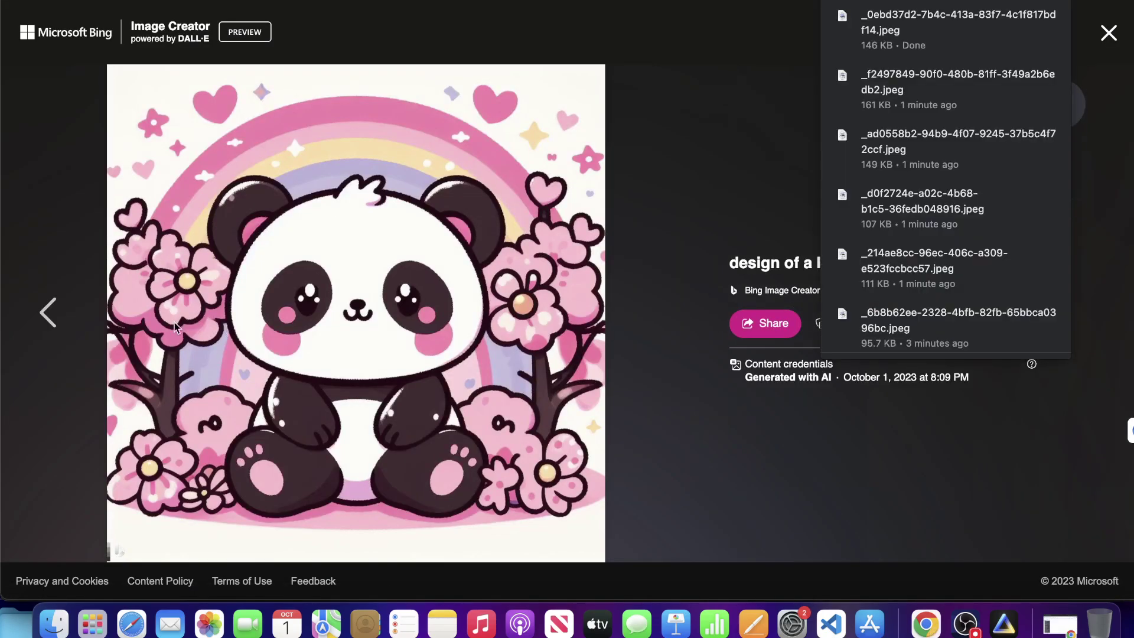
{"action": "left_click", "coordinate": [49, 312]}
{"action": "left_click", "coordinate": [913, 324]}
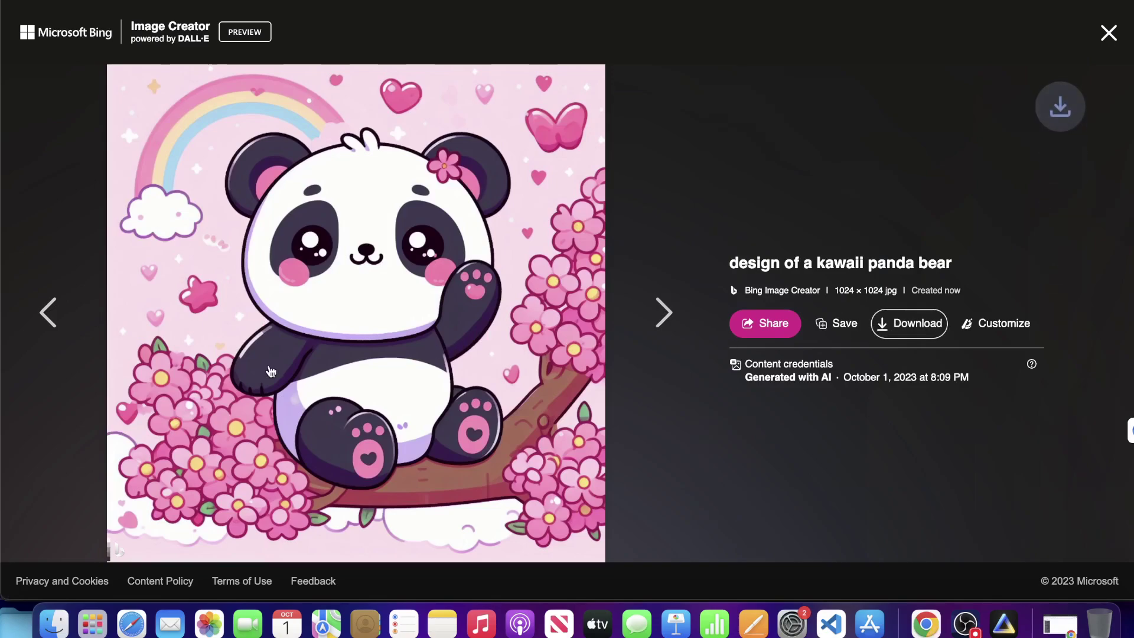
{"action": "left_click", "coordinate": [49, 312]}
{"action": "left_click", "coordinate": [910, 326]}
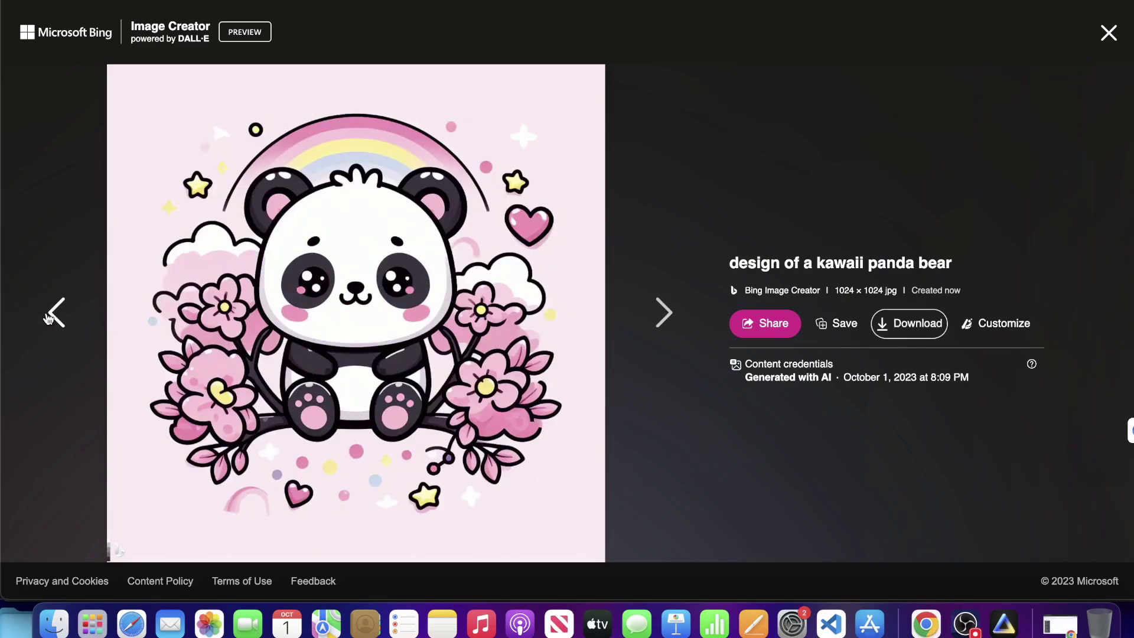
{"action": "left_click", "coordinate": [49, 312]}
{"action": "left_click", "coordinate": [911, 335]}
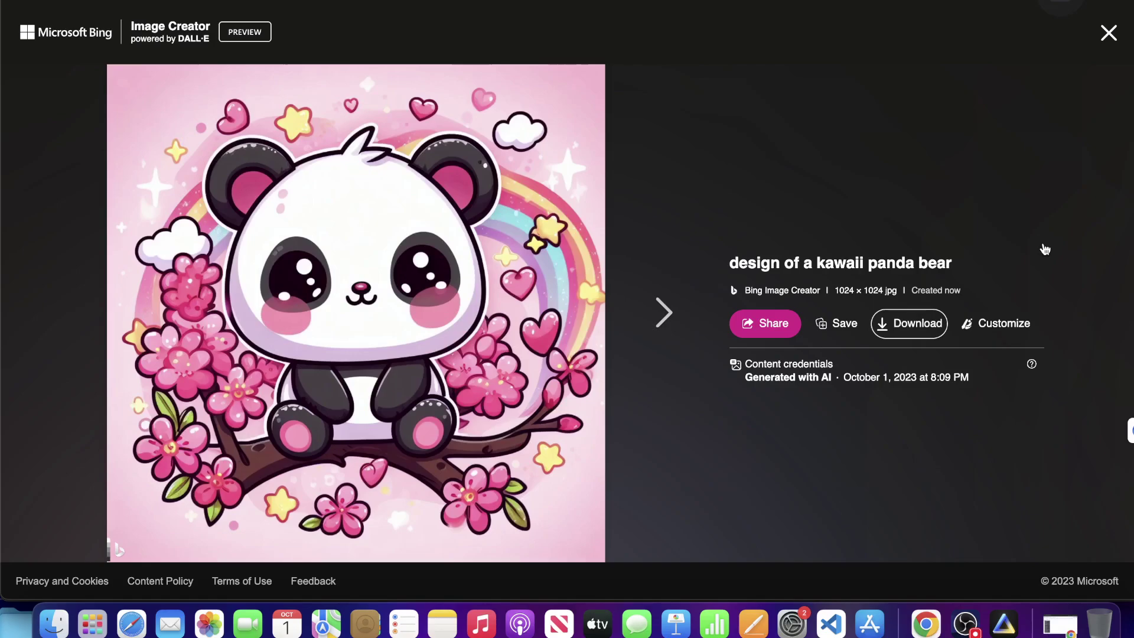
{"action": "left_click", "coordinate": [1116, 33]}
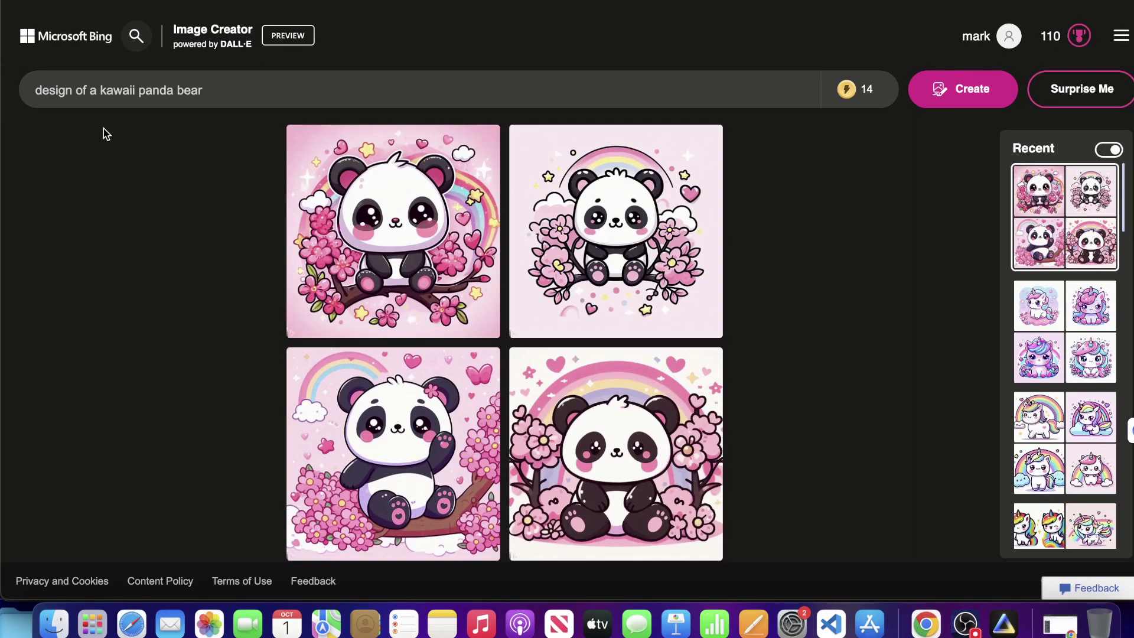
Step: Change the prompt to "design of a kawaii panda" and start generating a set of images
{"action": "double_click", "coordinate": [116, 90]}
{"action": "double_click", "coordinate": [189, 90]}
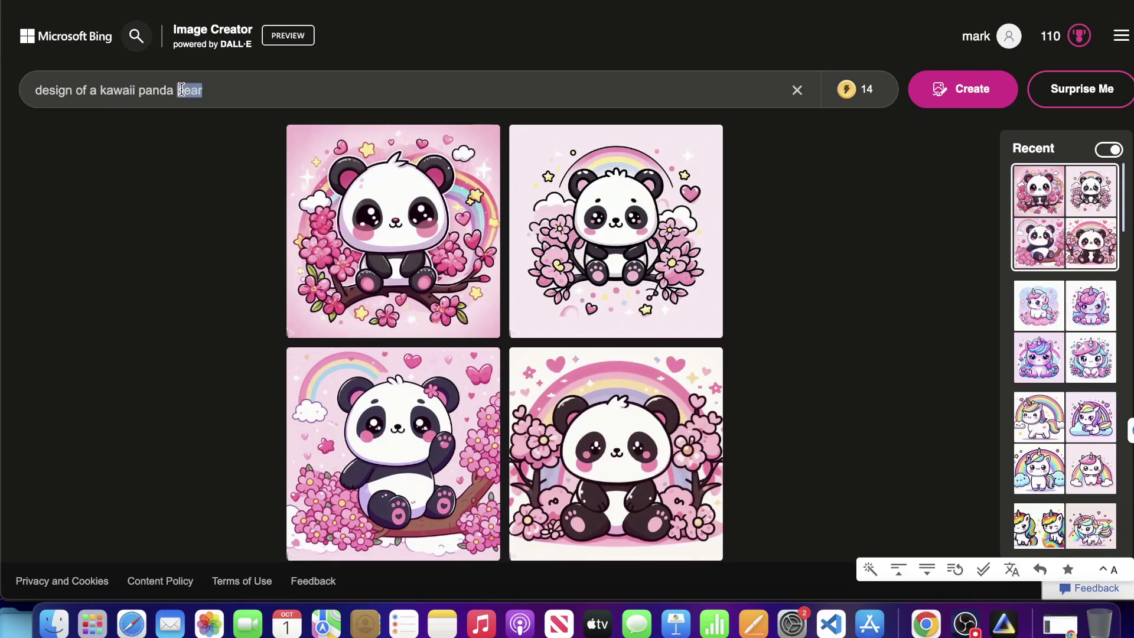
{"action": "type", "text": "panda"}
{"action": "left_click", "coordinate": [972, 96]}
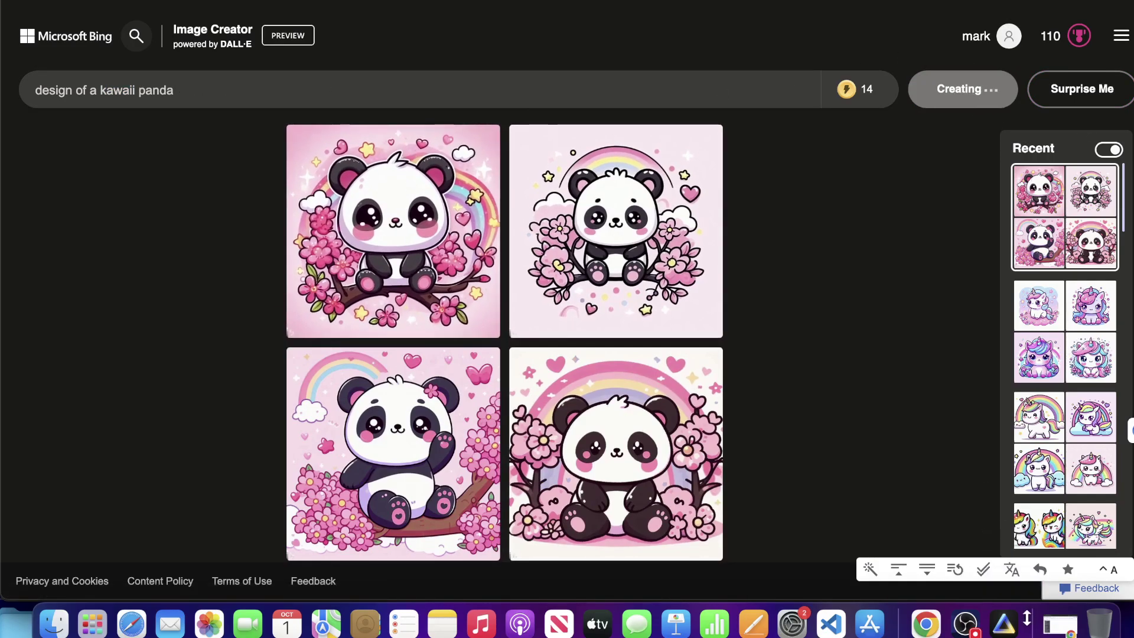
Step: Switch to Luminar Neo and erase the pink blush on the pumpkin's left cheek
{"action": "left_click", "coordinate": [1004, 623]}
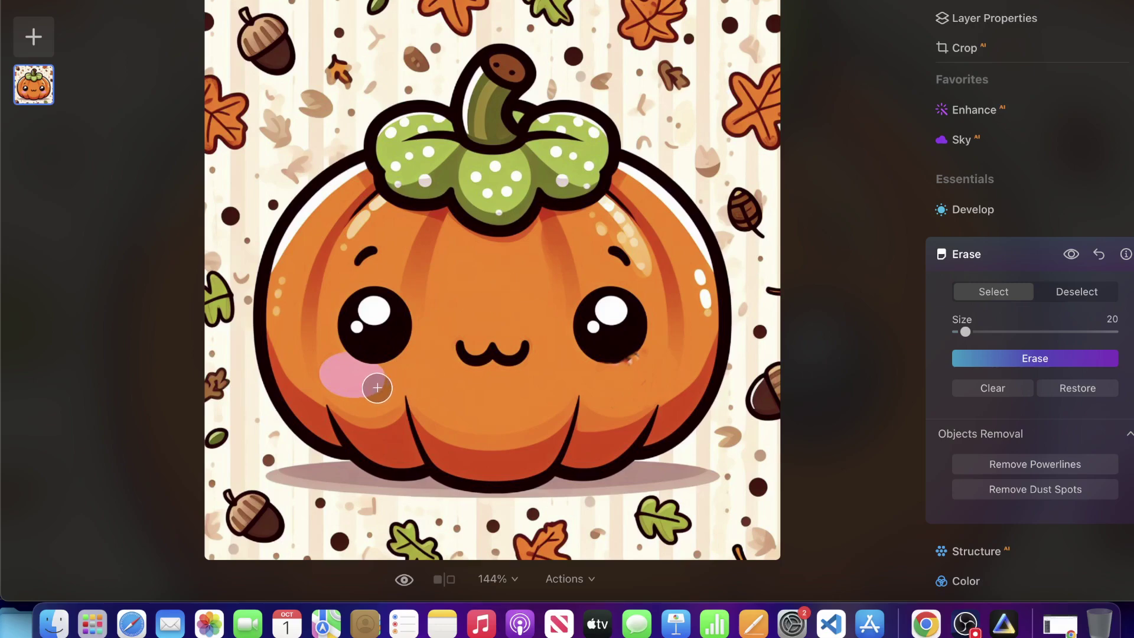
{"action": "mouse_move", "coordinate": [377, 387]}
{"action": "left_mouse_down"}
{"action": "mouse_move", "coordinate": [322, 370]}
{"action": "mouse_move", "coordinate": [364, 380]}
{"action": "left_mouse_up"}
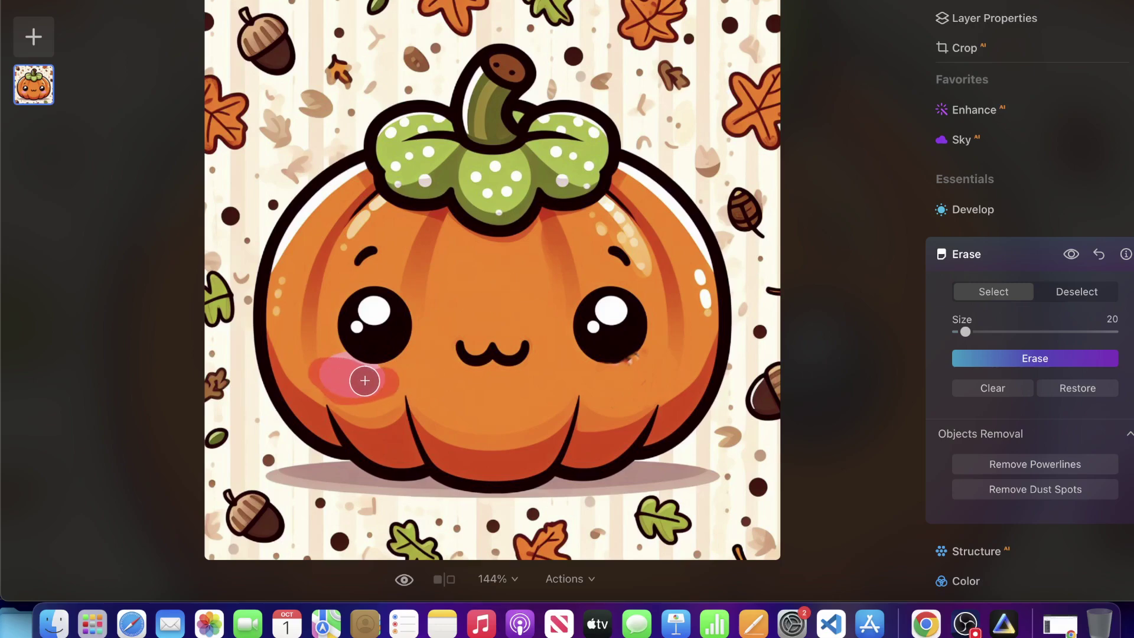
{"action": "left_click", "coordinate": [1030, 359]}
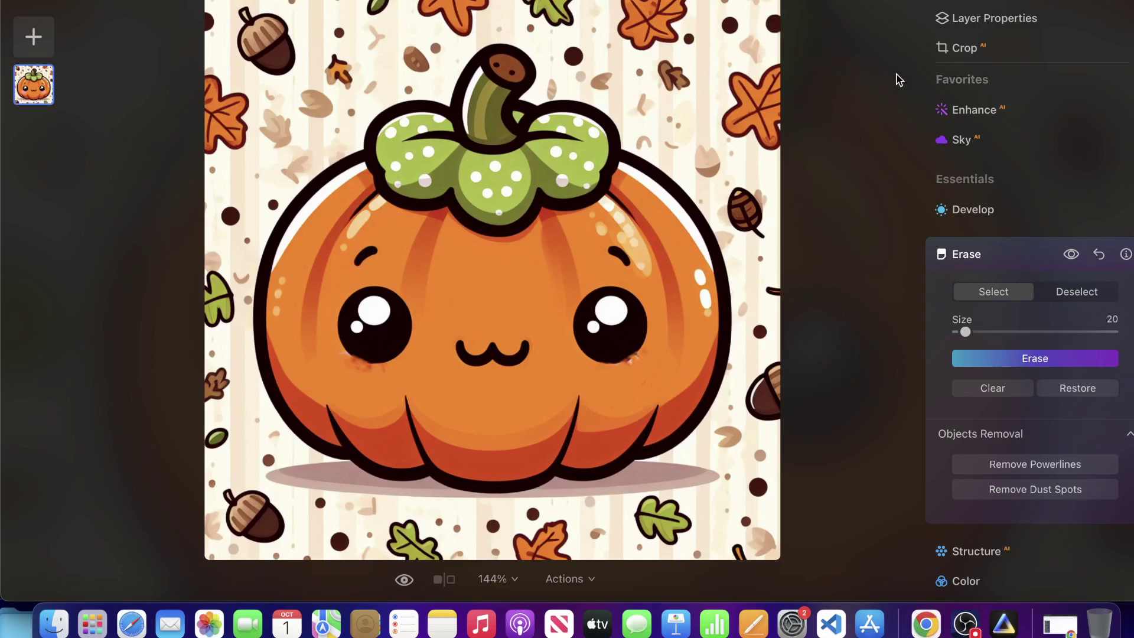
Step: Develop the pumpkin image with Smart Contrast at -6 and Saturation at 26, and compare it with the original
{"action": "left_click", "coordinate": [1004, 211]}
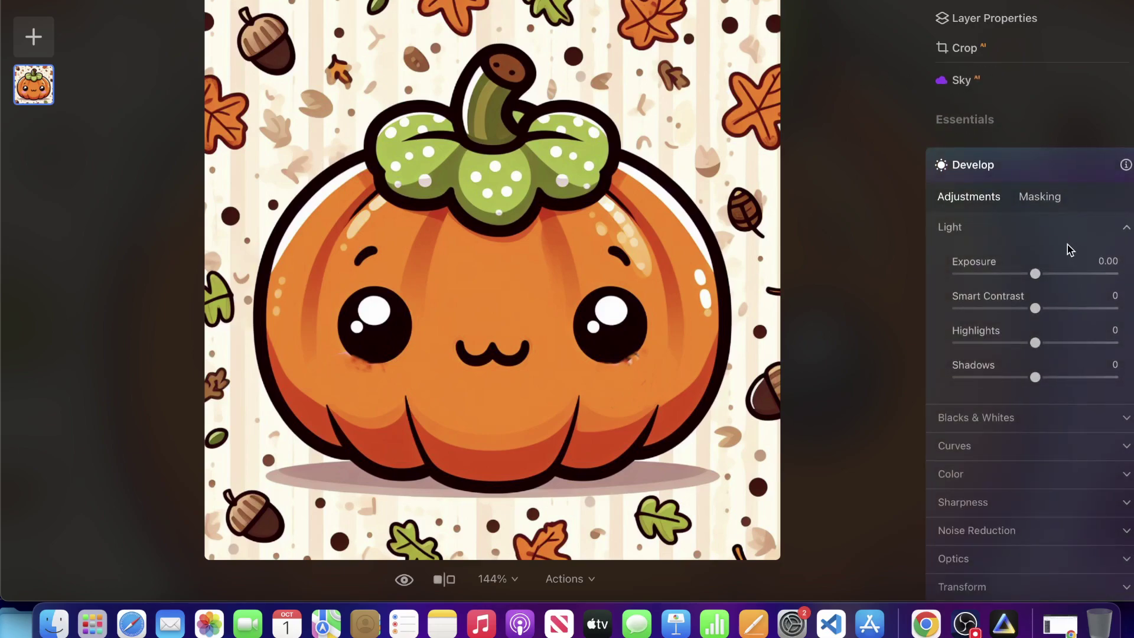
{"action": "left_click_drag", "start_coordinate": [1060, 308], "coordinate": [1029, 309]}
{"action": "scroll", "coordinate": [1028, 319], "scroll_direction": "down", "scroll_amount": 5}
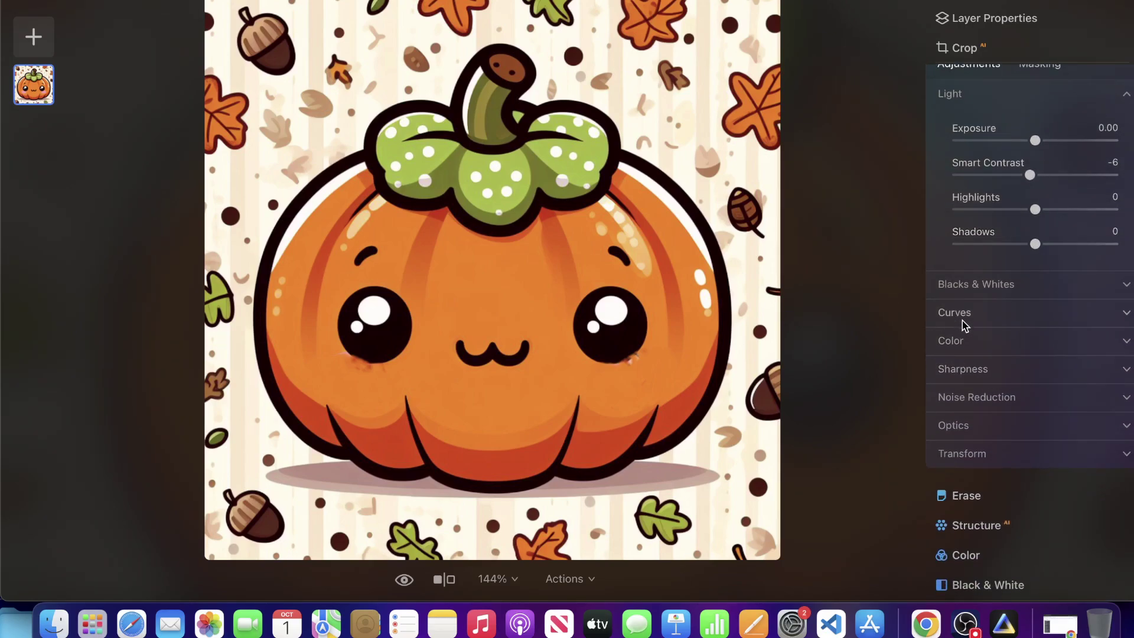
{"action": "left_click", "coordinate": [963, 340]}
{"action": "scroll", "coordinate": [1057, 460], "scroll_direction": "up", "scroll_amount": 1}
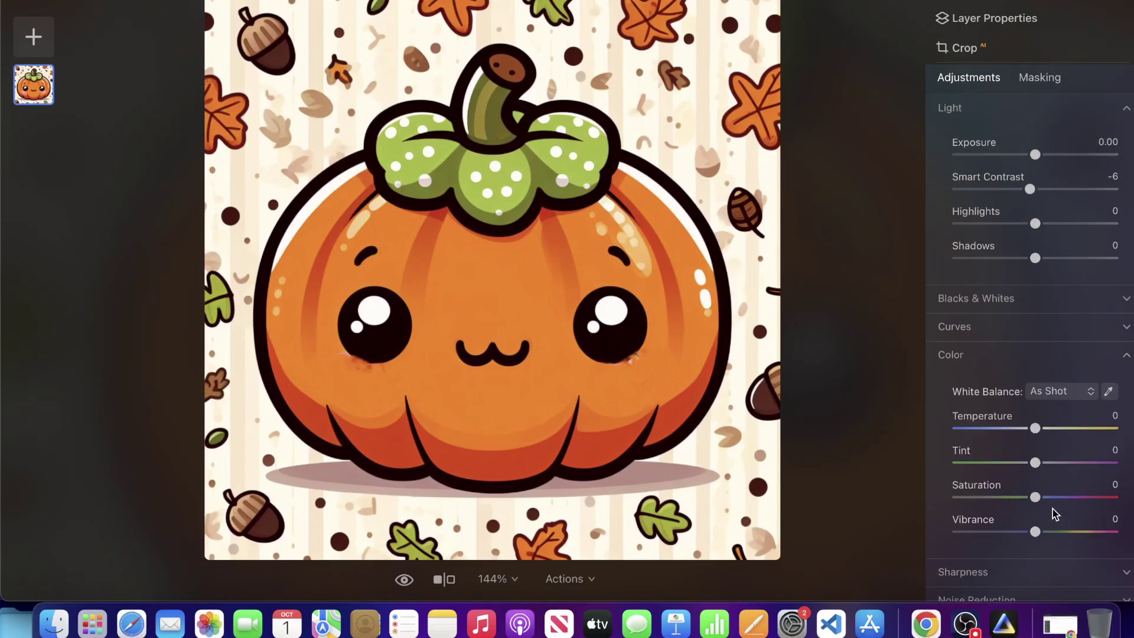
{"action": "left_click_drag", "start_coordinate": [1040, 503], "coordinate": [1008, 499]}
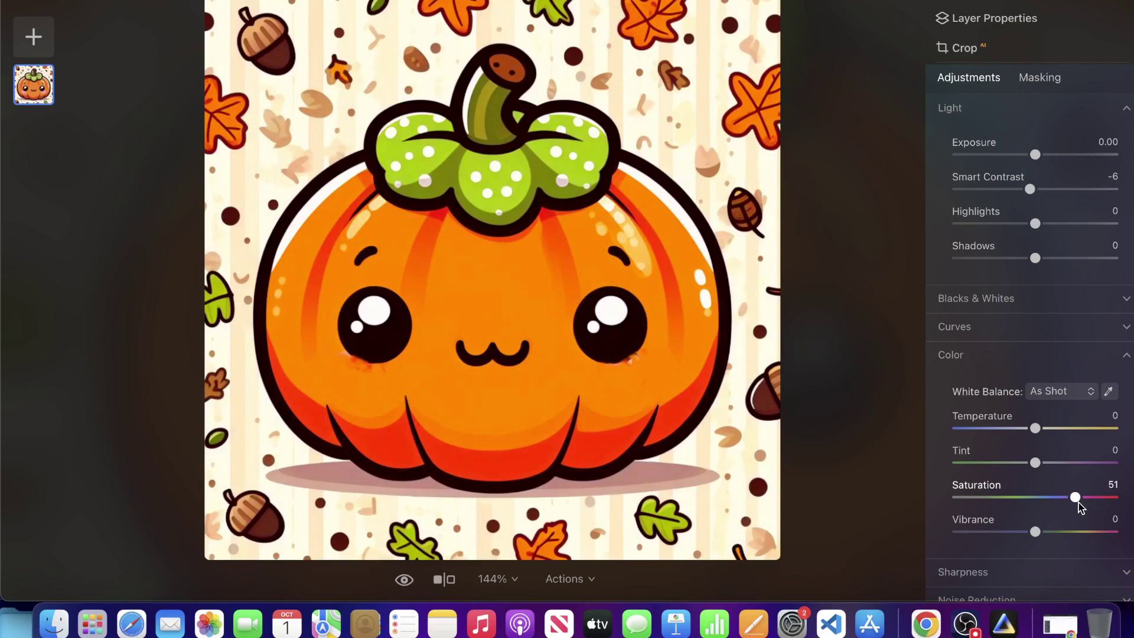
{"action": "left_click_drag", "start_coordinate": [1061, 504], "coordinate": [1058, 506]}
{"action": "left_click", "coordinate": [404, 580]}
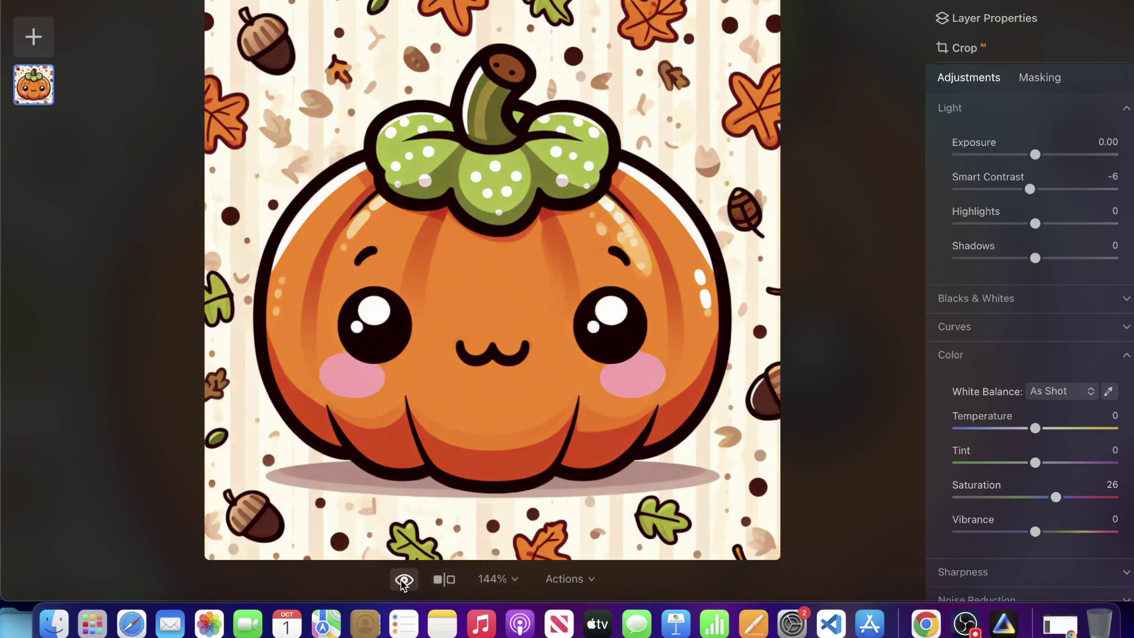
{"action": "left_click", "coordinate": [404, 580]}
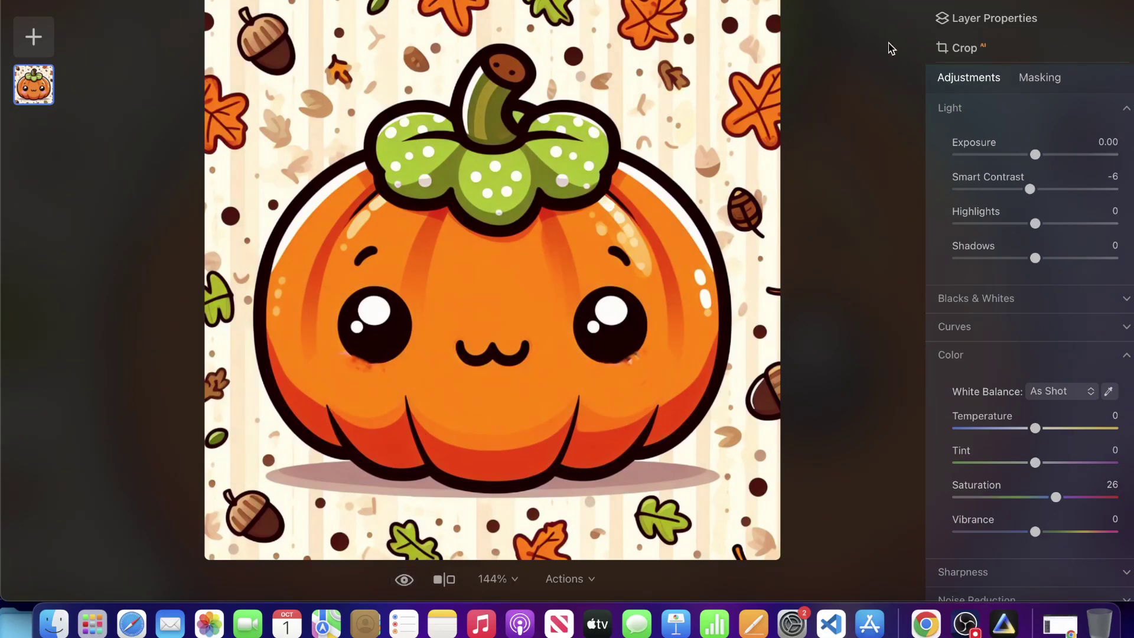
Step: Return to the catalog and upscale the edited pumpkin image by 2x
{"action": "key", "text": "Escape"}
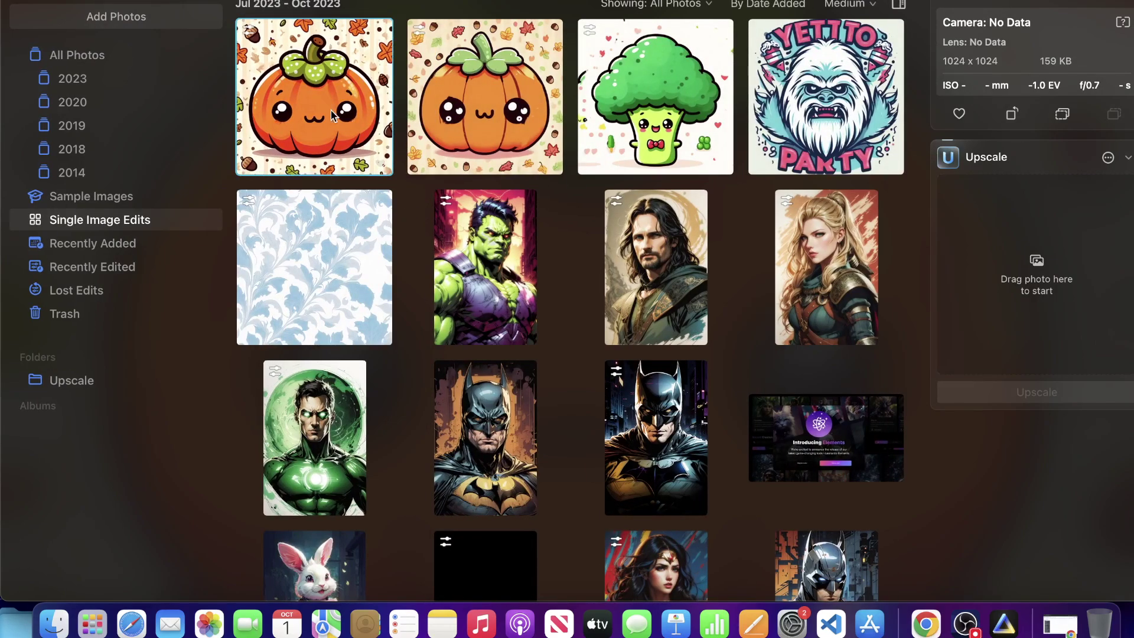
{"action": "left_click_drag", "start_coordinate": [333, 115], "coordinate": [1056, 285]}
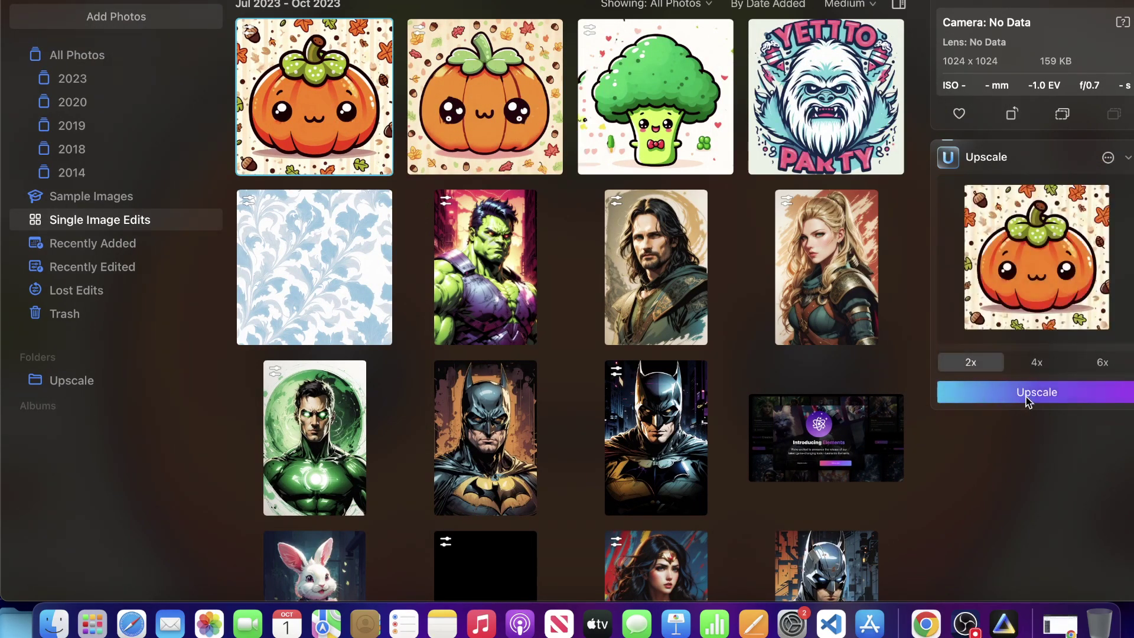
{"action": "left_click", "coordinate": [1028, 400]}
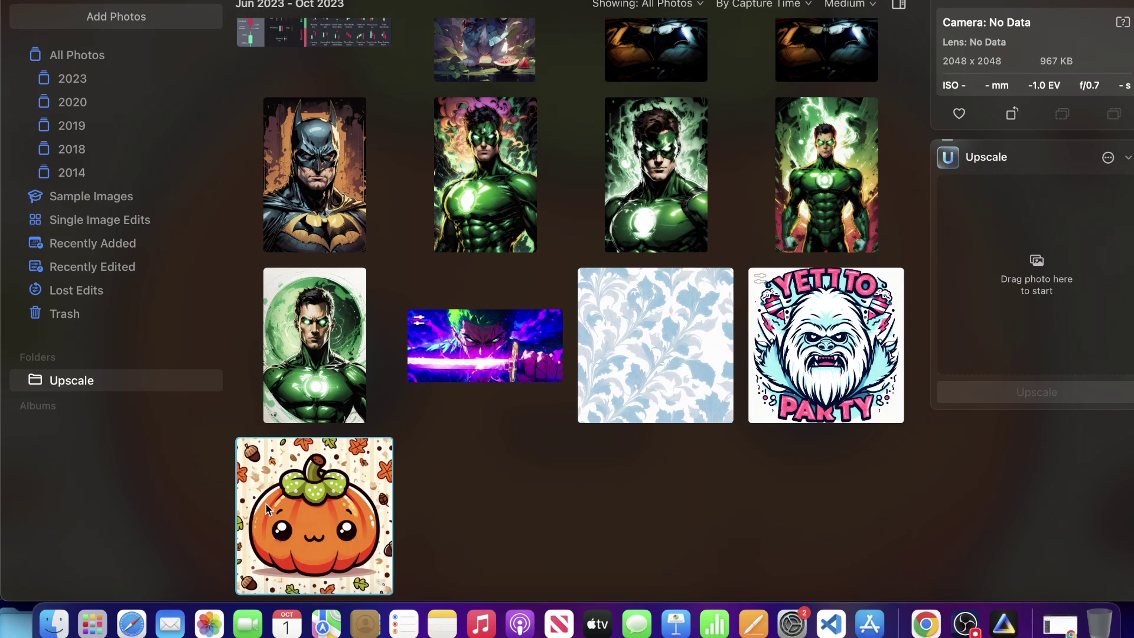
Step: Open the upscaled pumpkin for editing, apply Denoise with Luminosity at 100 and expand the Details tool
{"action": "double_click", "coordinate": [267, 508]}
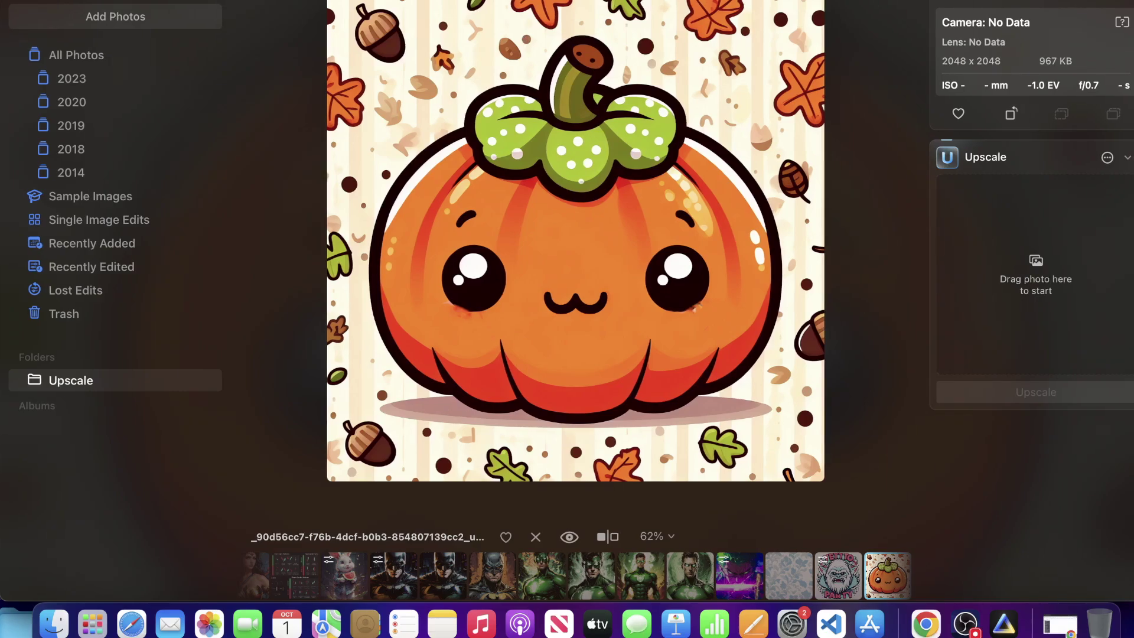
{"action": "left_click", "coordinate": [621, 1]}
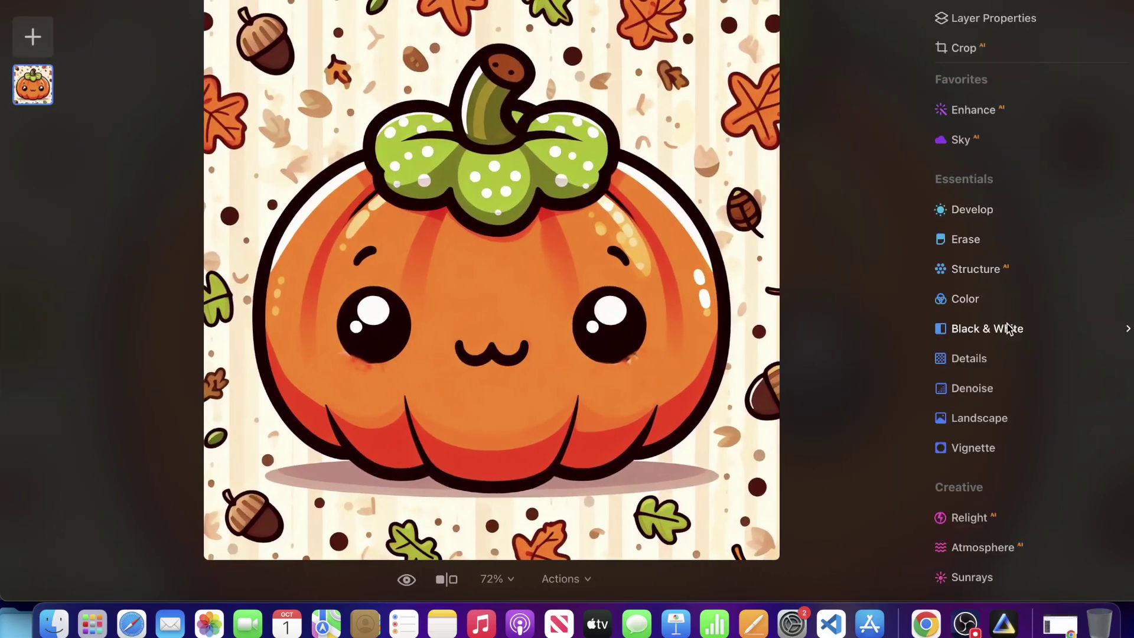
{"action": "left_click", "coordinate": [984, 390]}
{"action": "left_click_drag", "start_coordinate": [957, 485], "coordinate": [1133, 480]}
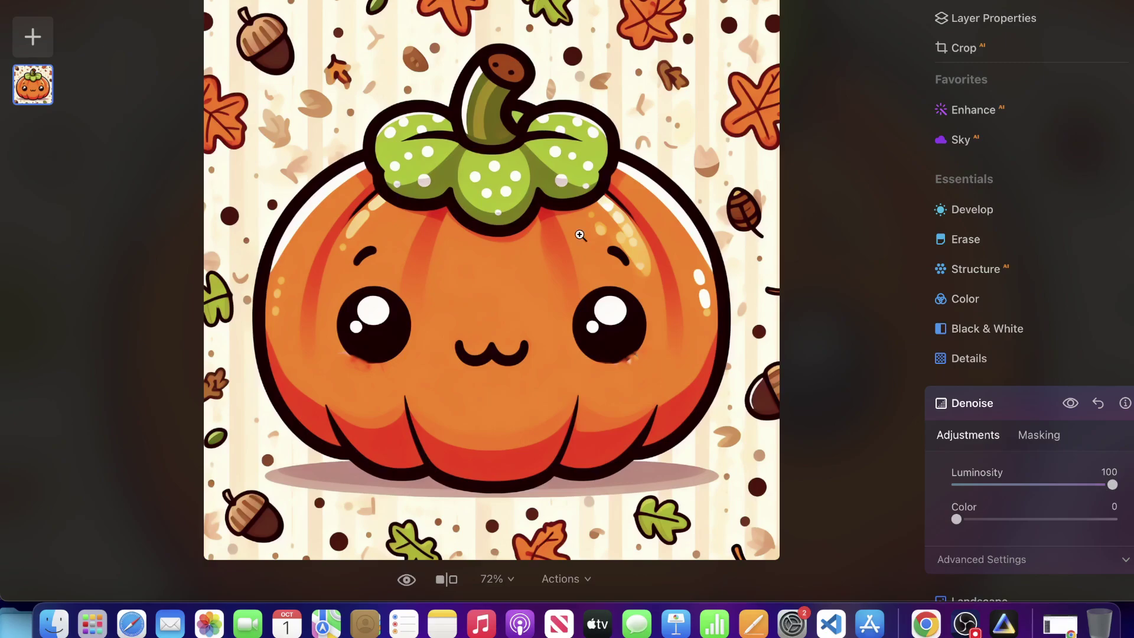
{"action": "left_click", "coordinate": [973, 356]}
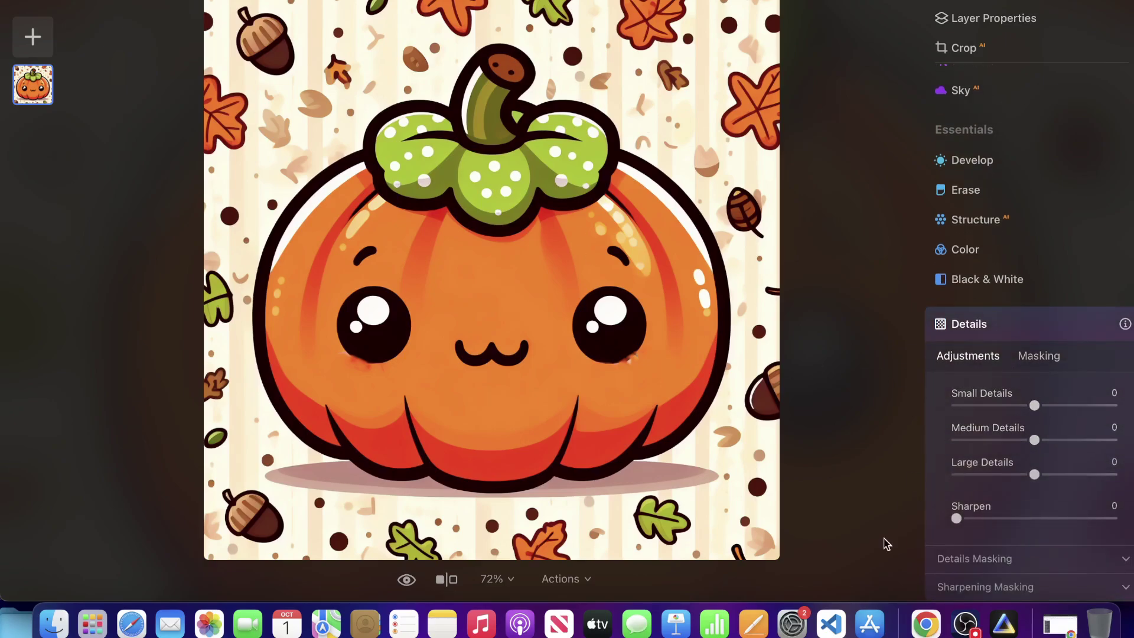
Step: Switch to Bing Image Creator in Chrome, download all four "design of a kawaii panda" images and return to the results
{"action": "left_click", "coordinate": [926, 623]}
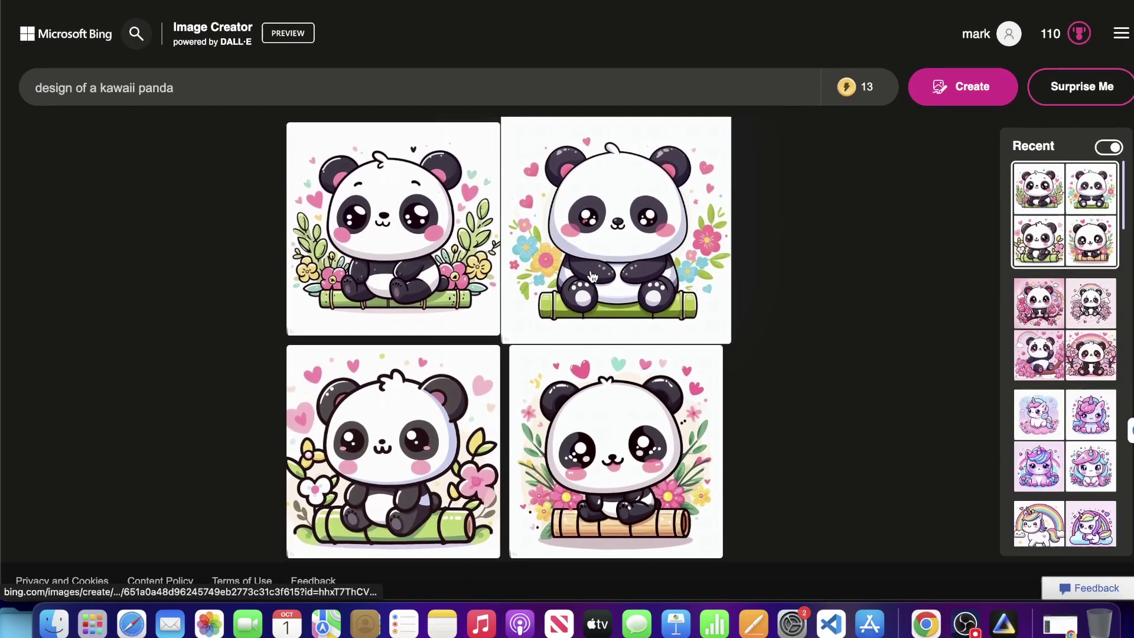
{"action": "left_click", "coordinate": [678, 269]}
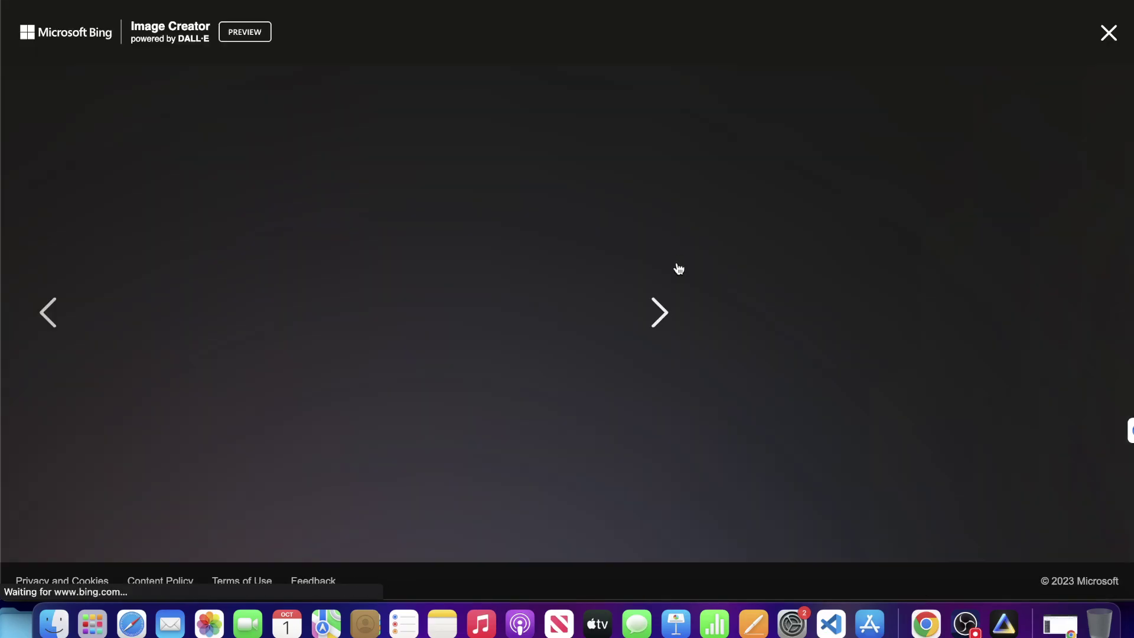
{"action": "left_click", "coordinate": [912, 329]}
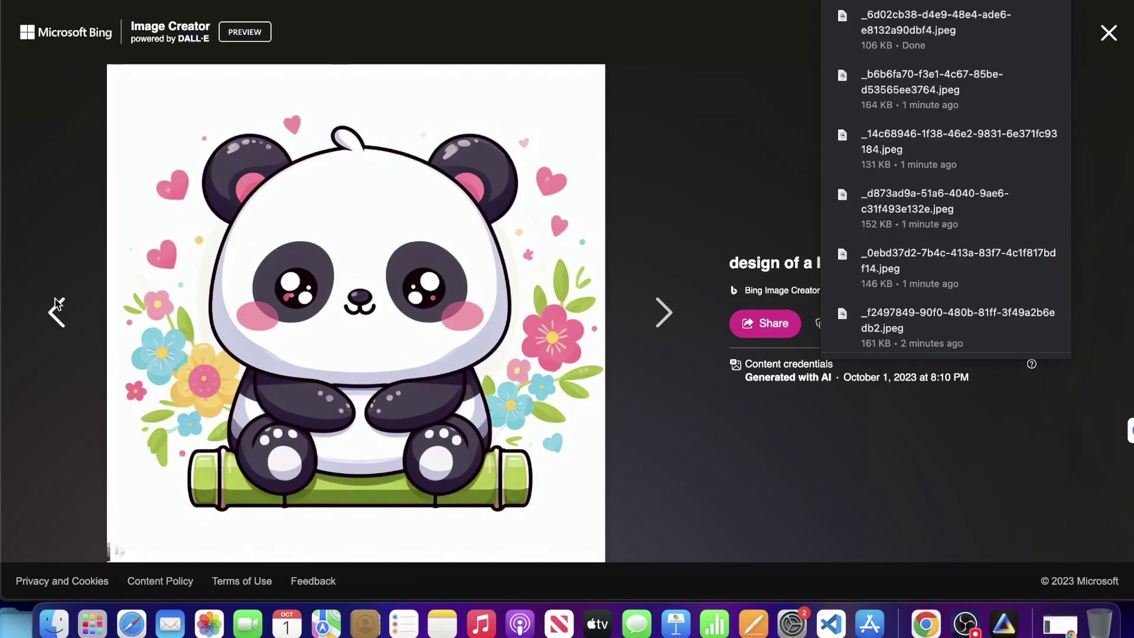
{"action": "left_click", "coordinate": [48, 312]}
{"action": "left_click", "coordinate": [892, 328]}
{"action": "left_click", "coordinate": [662, 311]}
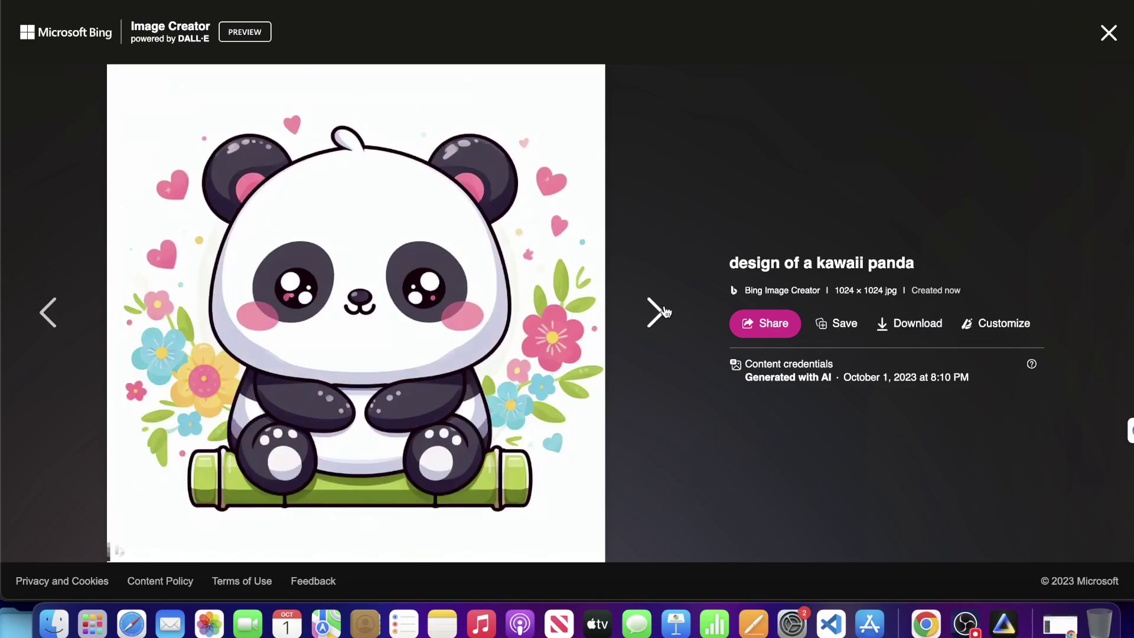
{"action": "left_click", "coordinate": [663, 312]}
{"action": "left_click", "coordinate": [923, 336]}
{"action": "left_click", "coordinate": [664, 312]}
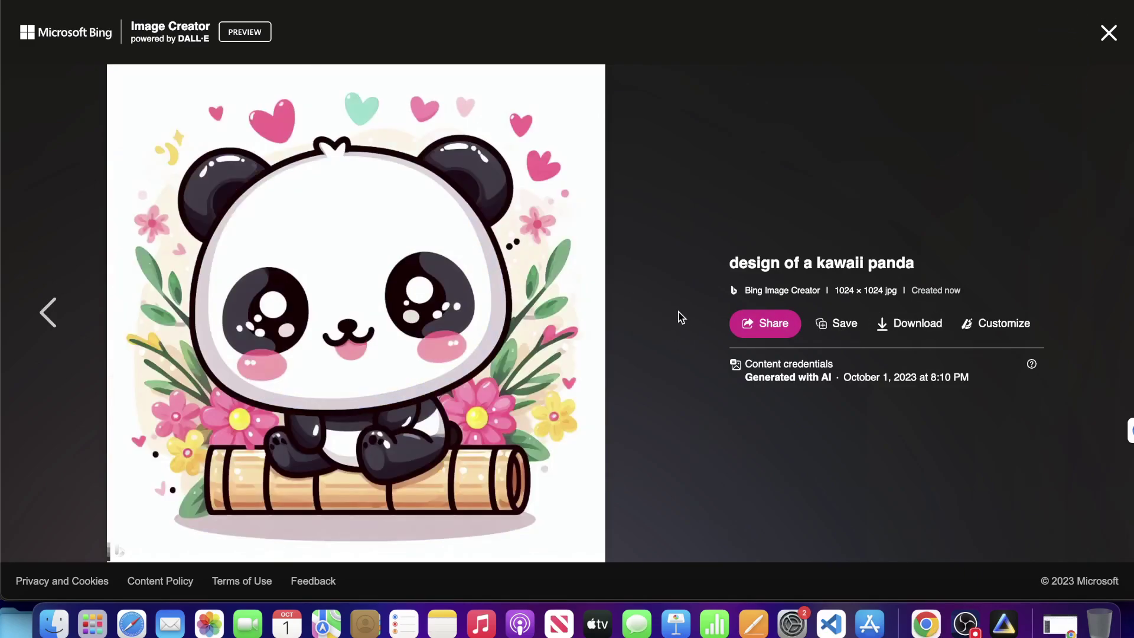
{"action": "left_click", "coordinate": [901, 325]}
{"action": "left_click", "coordinate": [1108, 32]}
Step: Replace "kawaii" with "cute" in the prompt and generate images for "design of a cute panda"
{"action": "double_click", "coordinate": [111, 89]}
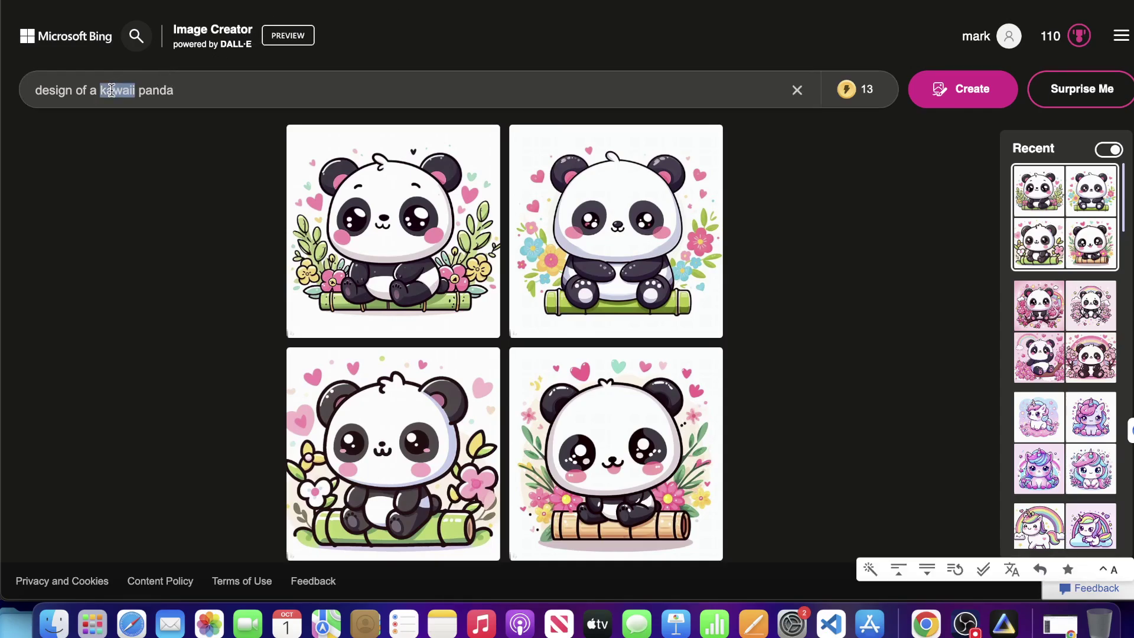
{"action": "key", "text": "BackSpace"}
{"action": "type", "text": "c"}
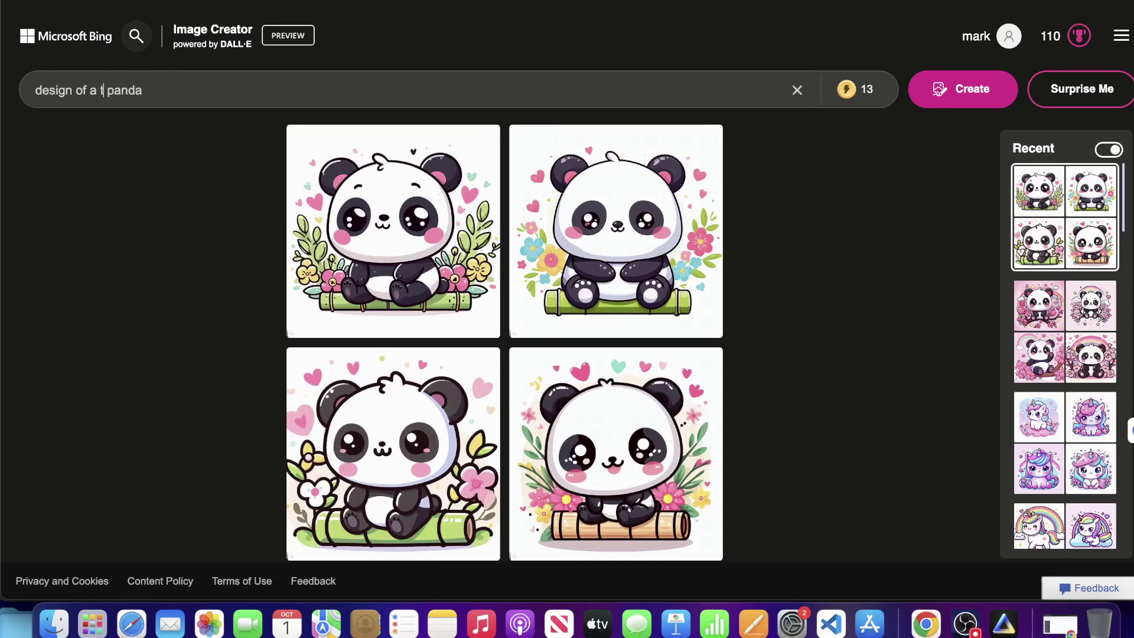
{"action": "type", "text": "ute"}
{"action": "left_click", "coordinate": [940, 96]}
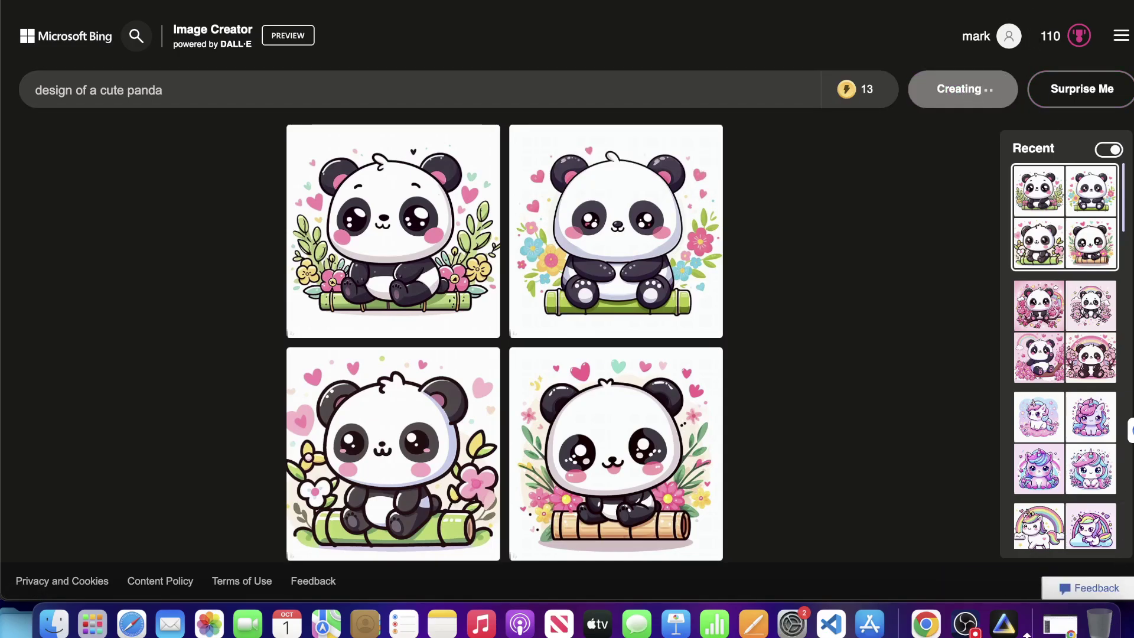
Step: Switch to Luminar Neo and set the pumpkin's Small Details and Medium Details to -100 and Large Details to 100
{"action": "left_click", "coordinate": [1004, 623]}
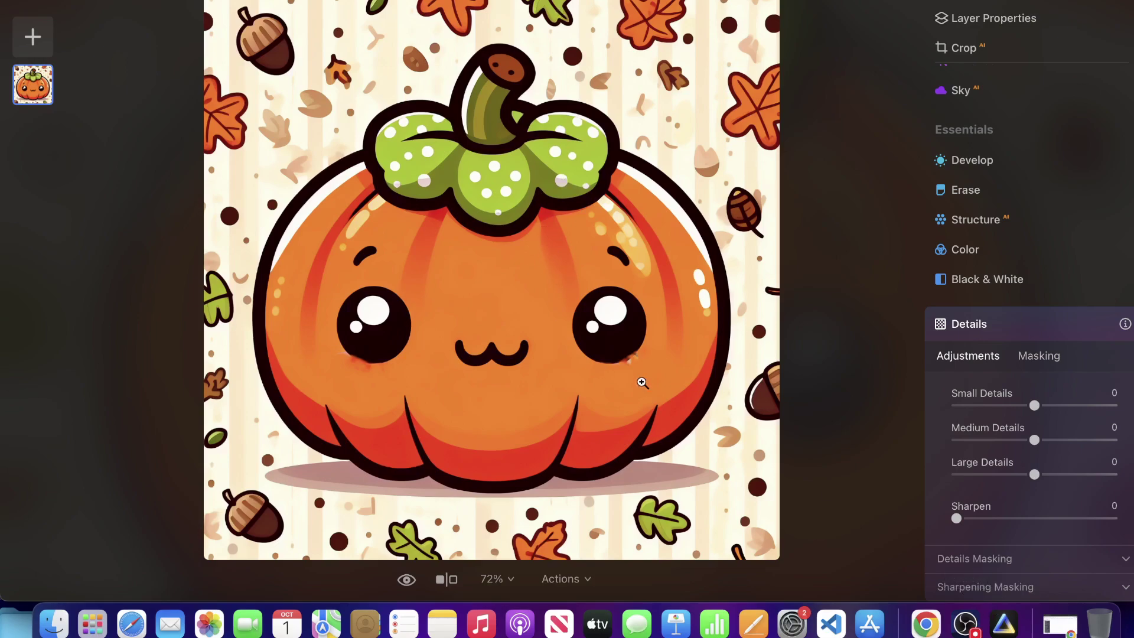
{"action": "scroll", "coordinate": [946, 195], "scroll_direction": "down", "scroll_amount": 5}
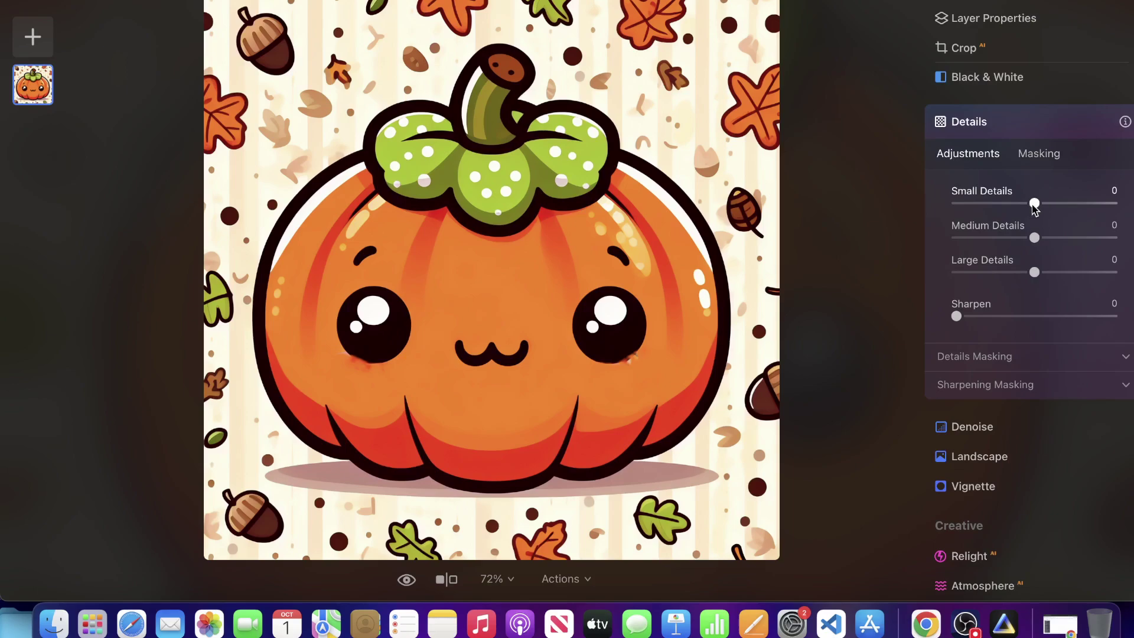
{"action": "left_click_drag", "start_coordinate": [1035, 204], "coordinate": [559, 181]}
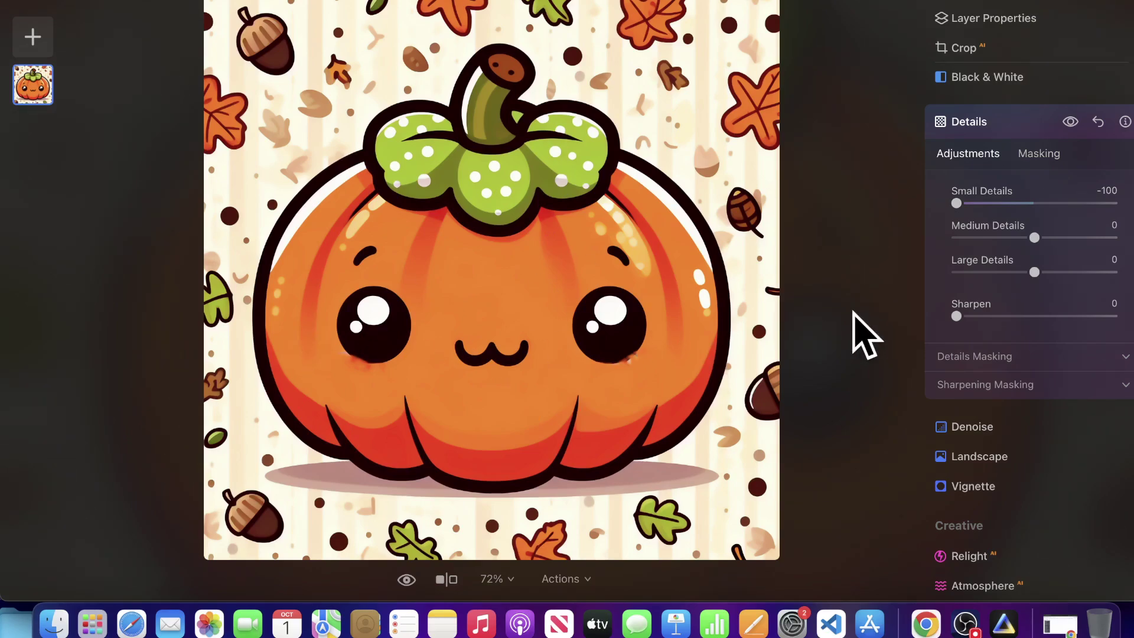
{"action": "left_click_drag", "start_coordinate": [1034, 237], "coordinate": [832, 308]}
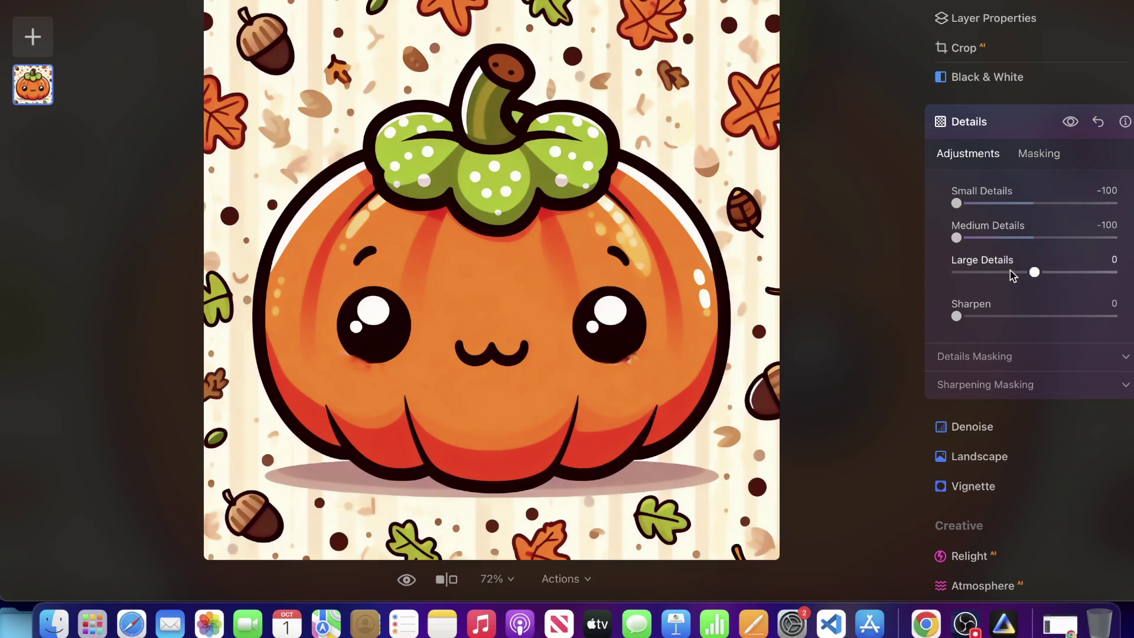
{"action": "left_click_drag", "start_coordinate": [1035, 272], "coordinate": [877, 268]}
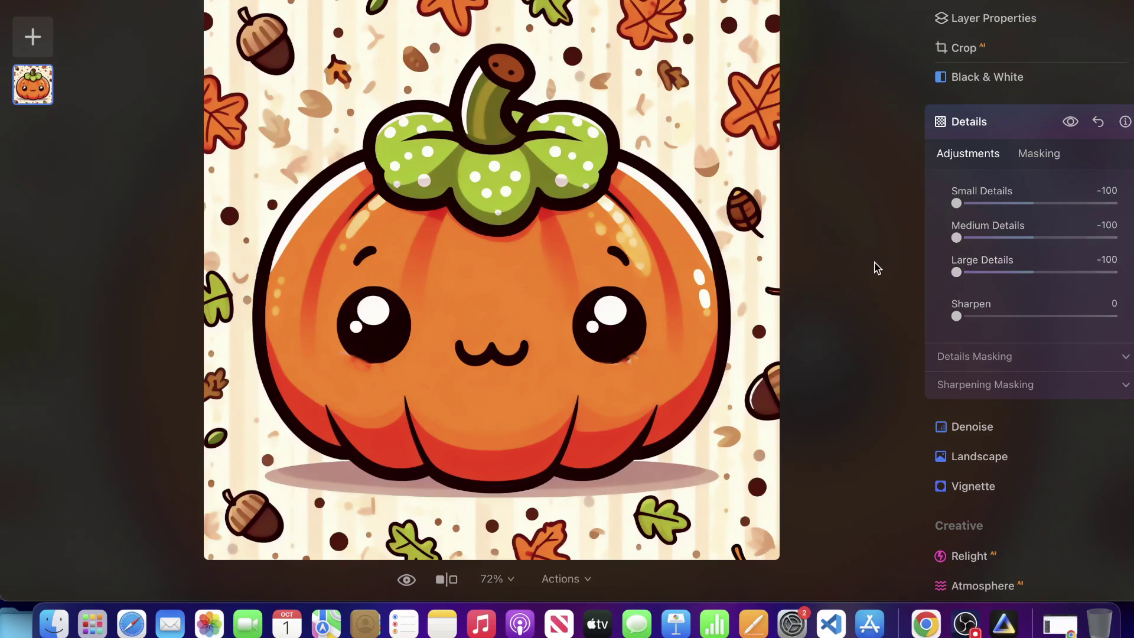
{"action": "left_click_drag", "start_coordinate": [974, 272], "coordinate": [842, 265]}
{"action": "left_click_drag", "start_coordinate": [670, 252], "coordinate": [1126, 271]}
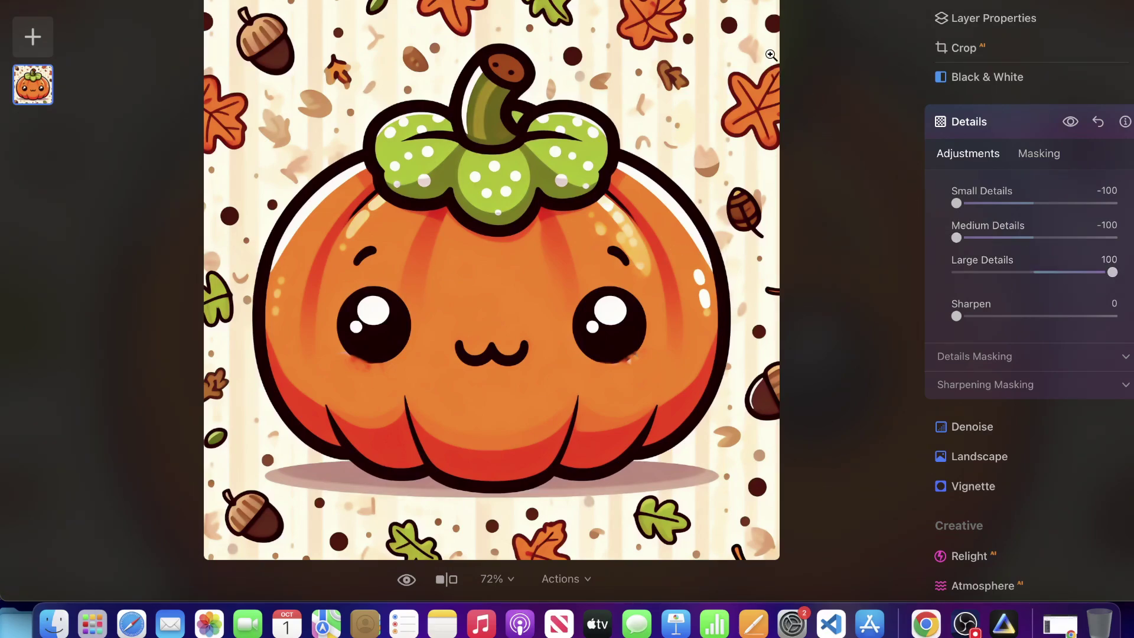
Step: Inspect the leaf outlines up close at 300% and set Large Details to -100
{"action": "left_click", "coordinate": [751, 43]}
{"action": "left_click", "coordinate": [833, 90]}
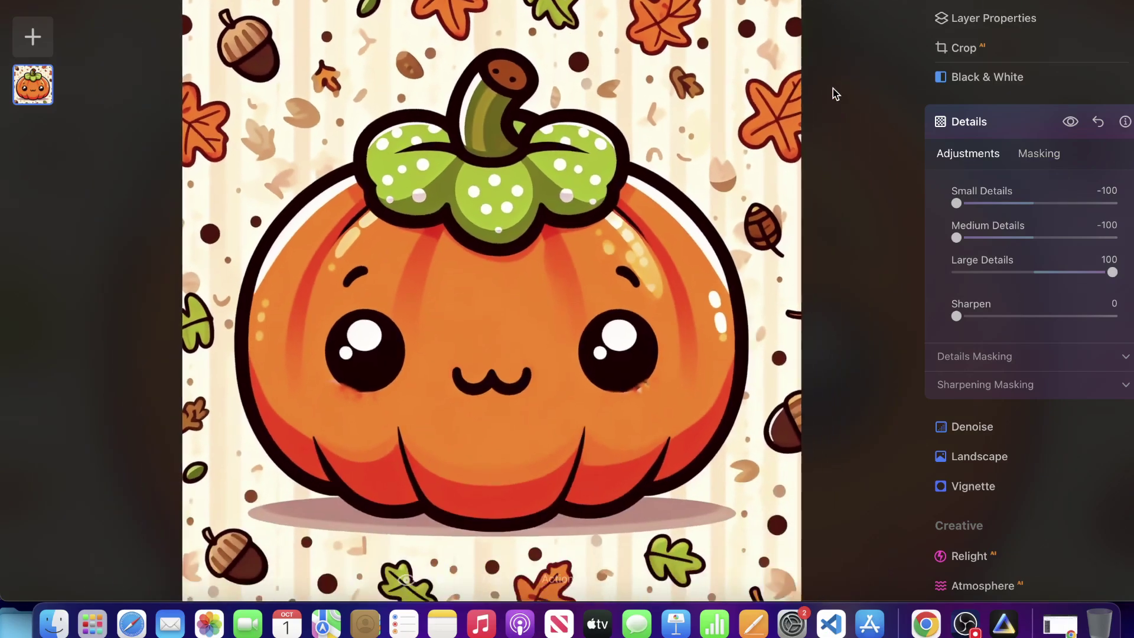
{"action": "left_click", "coordinate": [747, 52]}
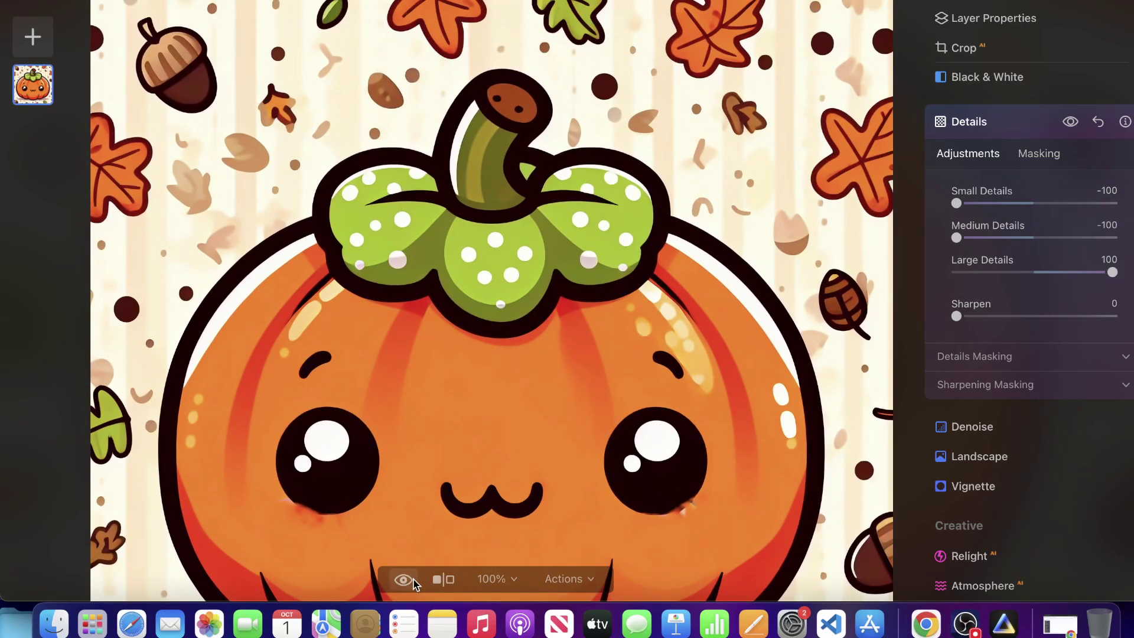
{"action": "scroll", "coordinate": [730, 225], "scroll_direction": "down", "scroll_amount": 5}
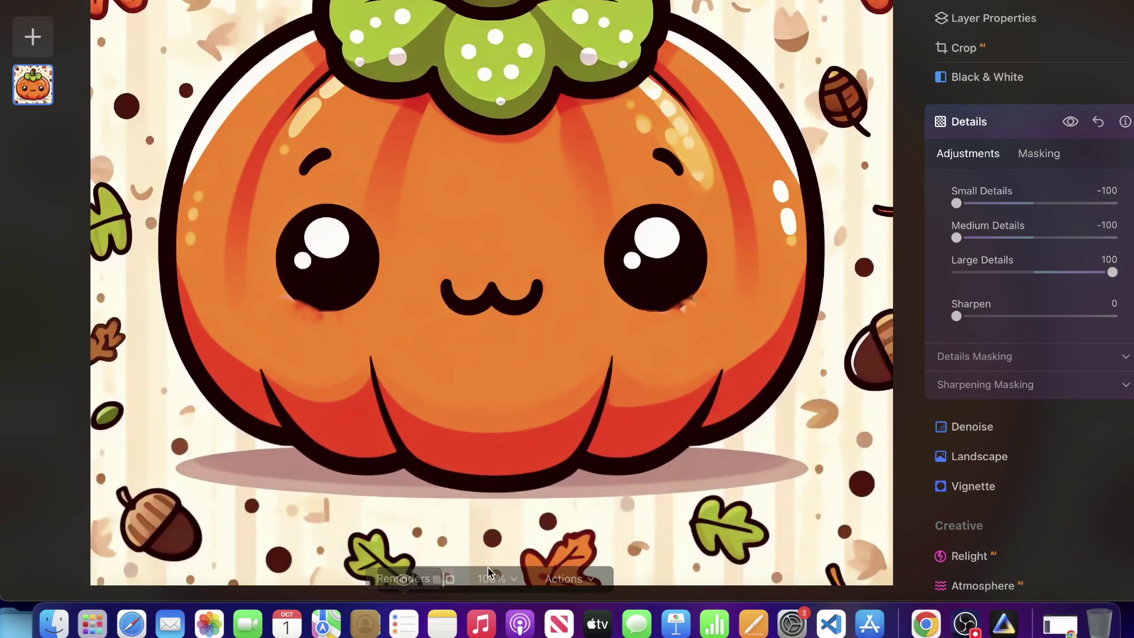
{"action": "left_click", "coordinate": [495, 579]}
{"action": "left_click", "coordinate": [502, 515]}
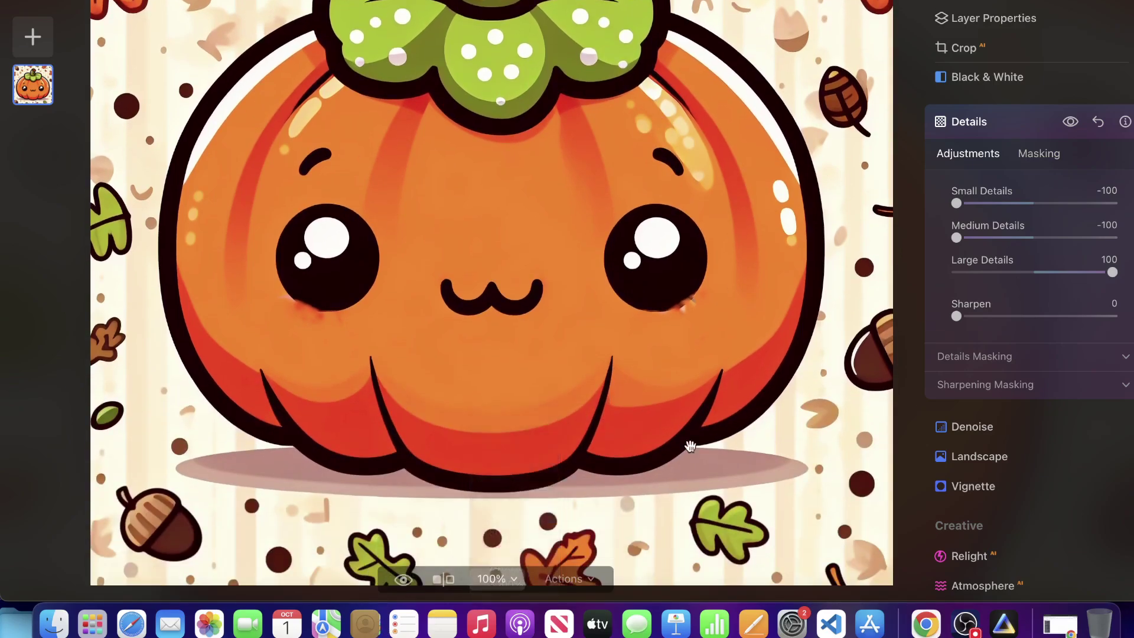
{"action": "scroll", "coordinate": [430, 506], "scroll_direction": "up", "scroll_amount": 10}
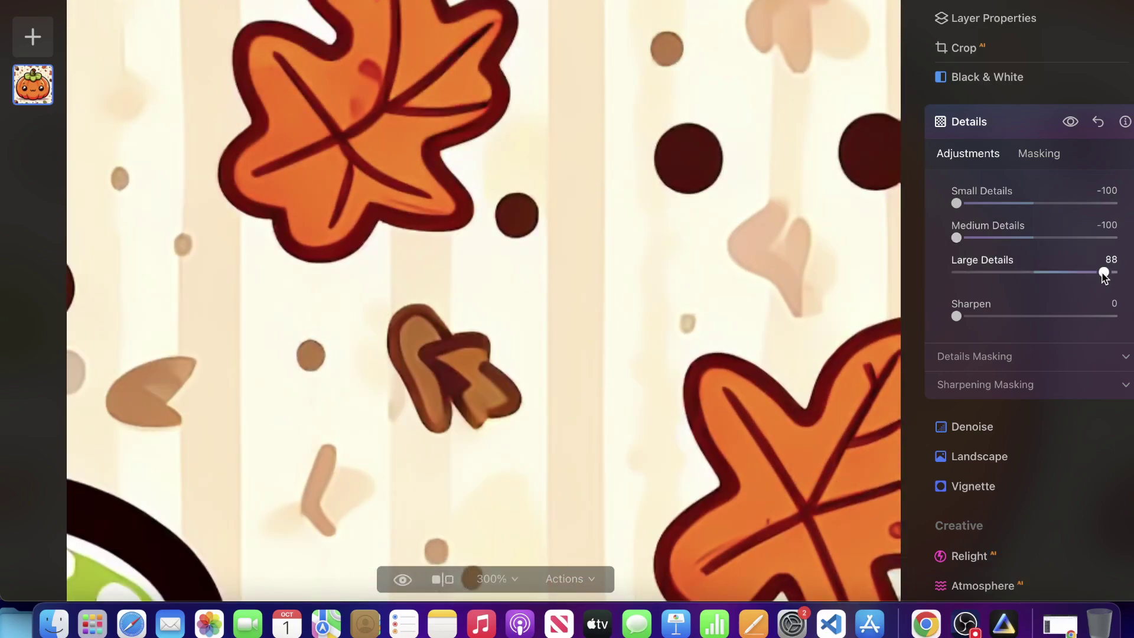
{"action": "left_click_drag", "start_coordinate": [1104, 273], "coordinate": [253, 257]}
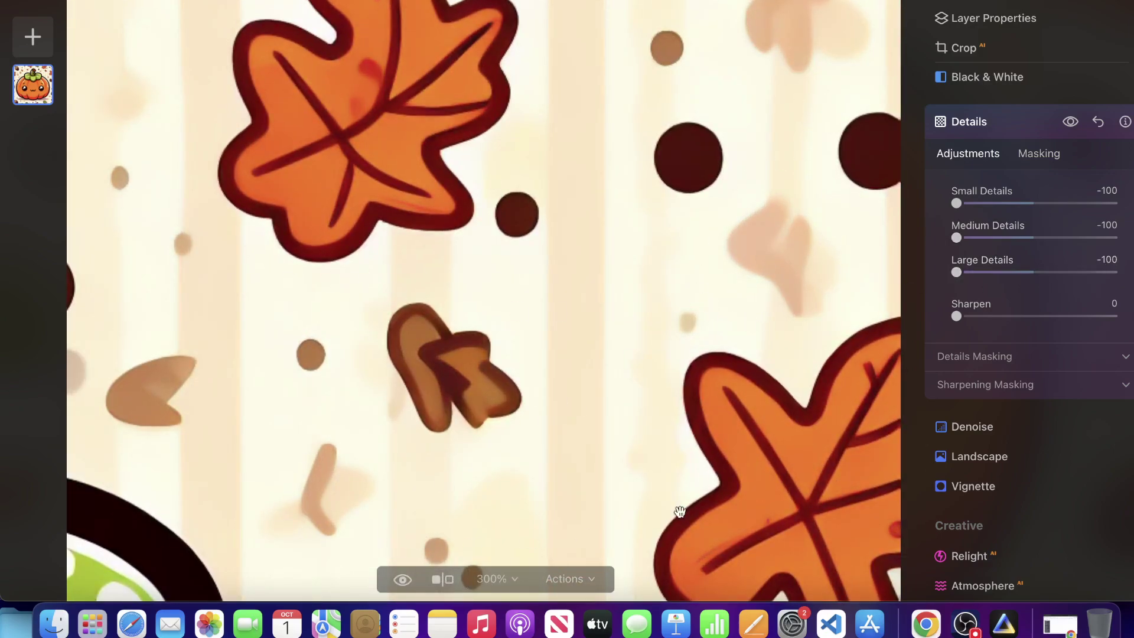
{"action": "left_click_drag", "start_coordinate": [998, 273], "coordinate": [88, 387]}
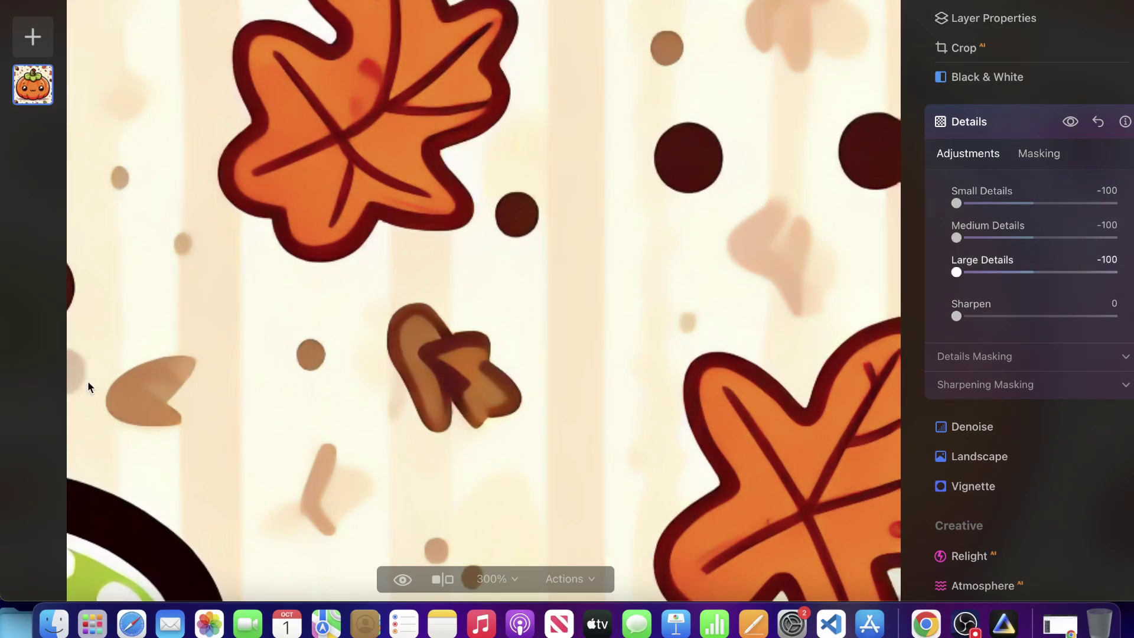
Step: Review the softened pumpkin at 100% zoom and return to the catalog
{"action": "left_click", "coordinate": [514, 580]}
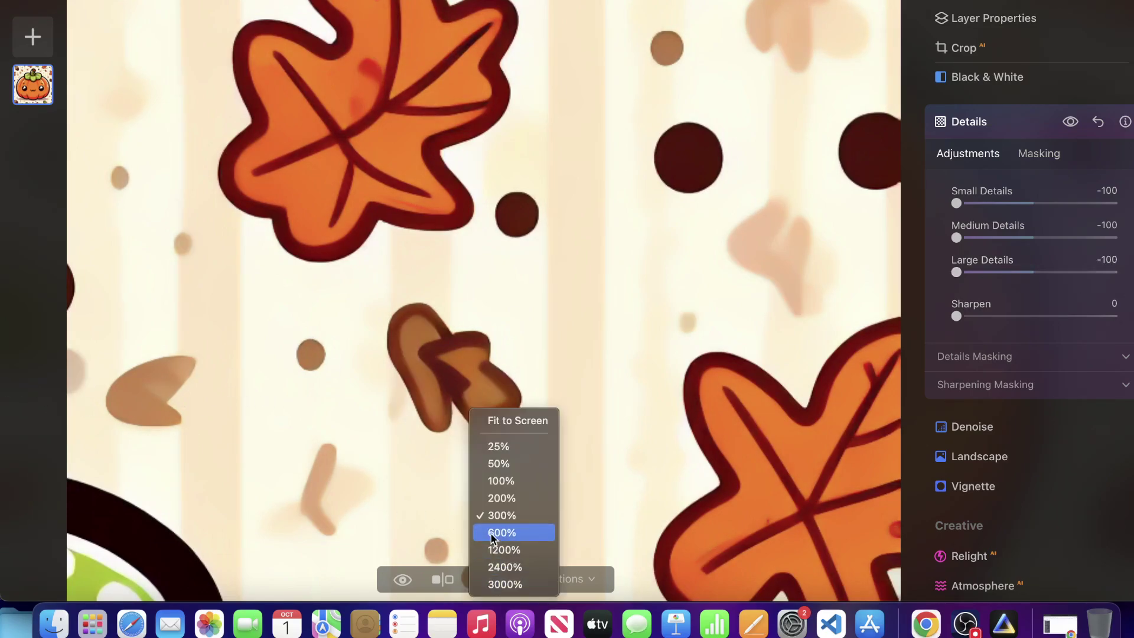
{"action": "left_click", "coordinate": [495, 482]}
{"action": "key", "text": "h"}
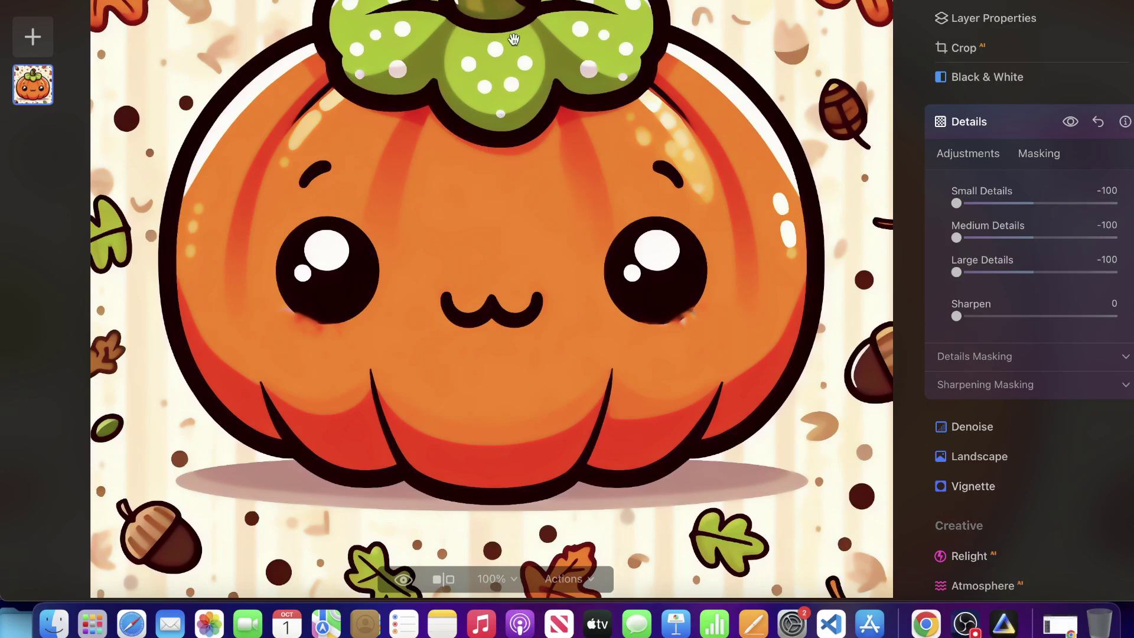
{"action": "key", "text": "g"}
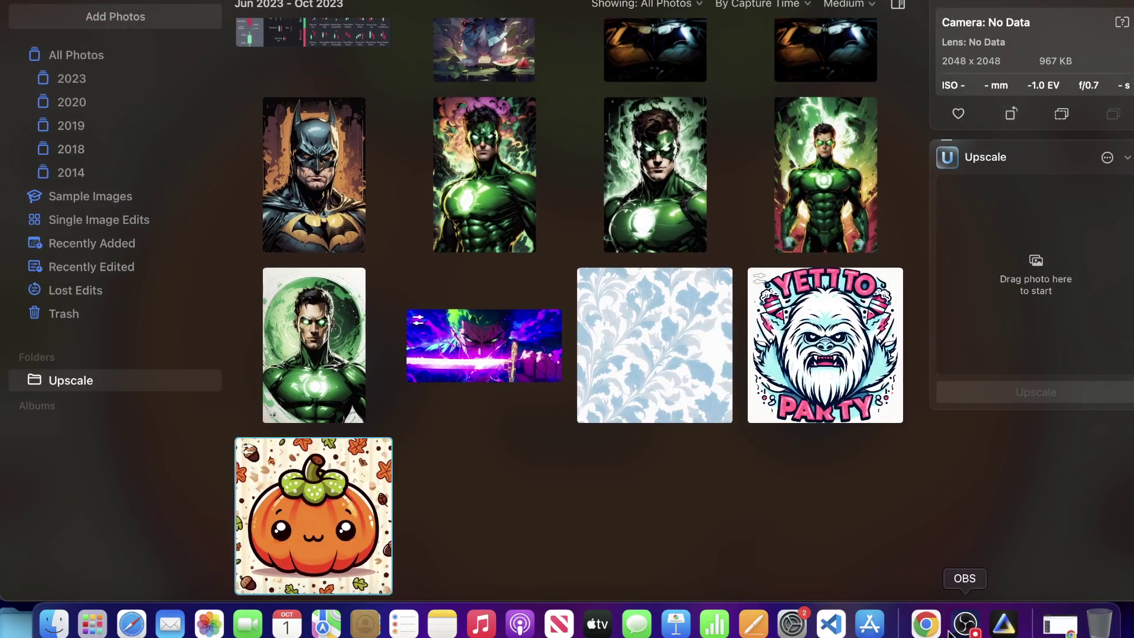
Step: Switch to Bing Image Creator, download all four "design of a cute panda" images and view the first one again before returning to the results
{"action": "left_click", "coordinate": [926, 625]}
{"action": "scroll", "coordinate": [447, 275], "scroll_direction": "down", "scroll_amount": 2}
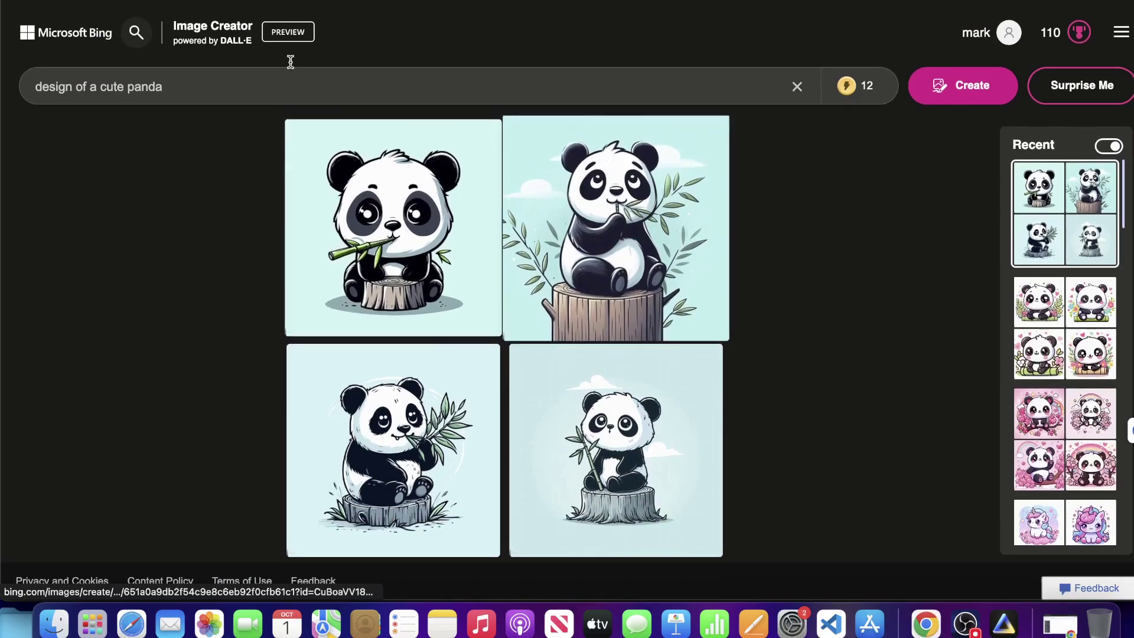
{"action": "left_click", "coordinate": [383, 179]}
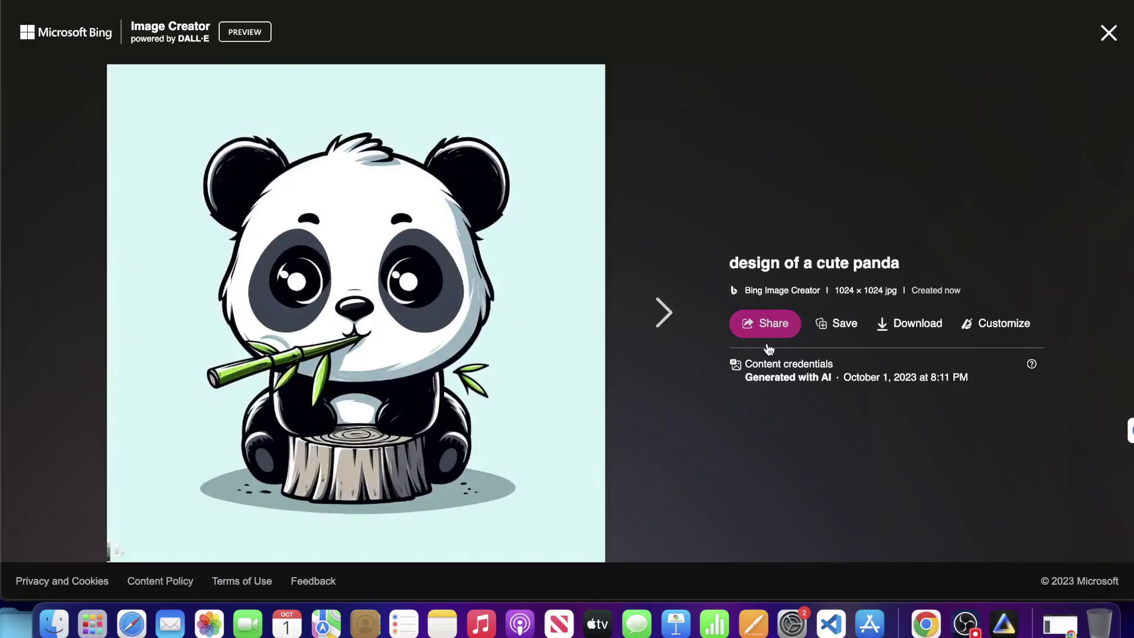
{"action": "left_click", "coordinate": [913, 323]}
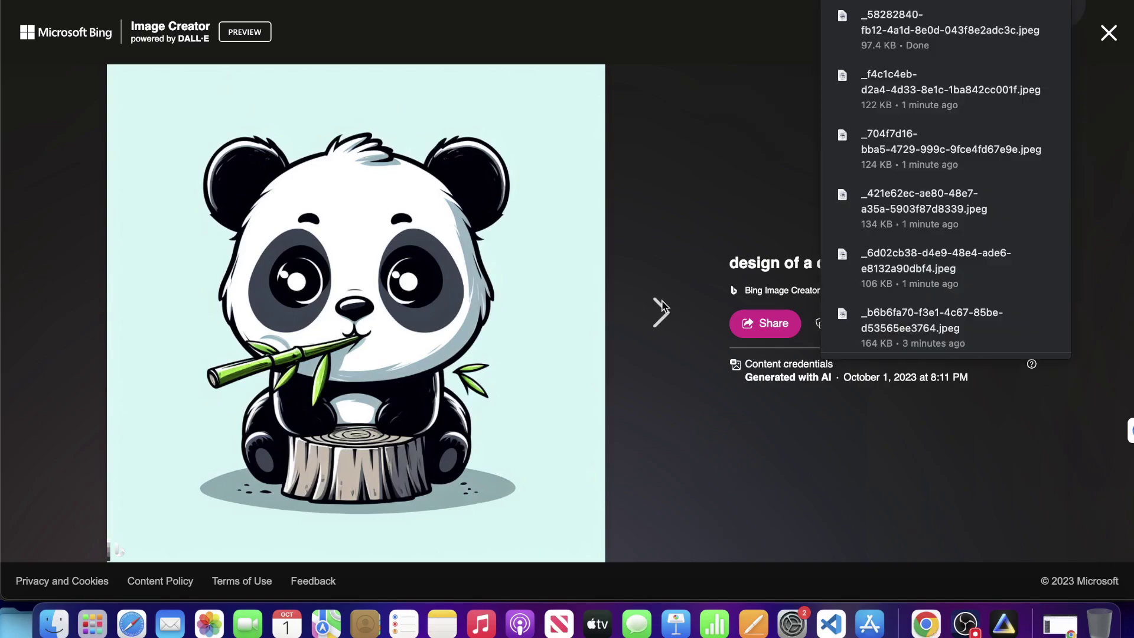
{"action": "left_click", "coordinate": [658, 310]}
{"action": "left_click", "coordinate": [898, 331]}
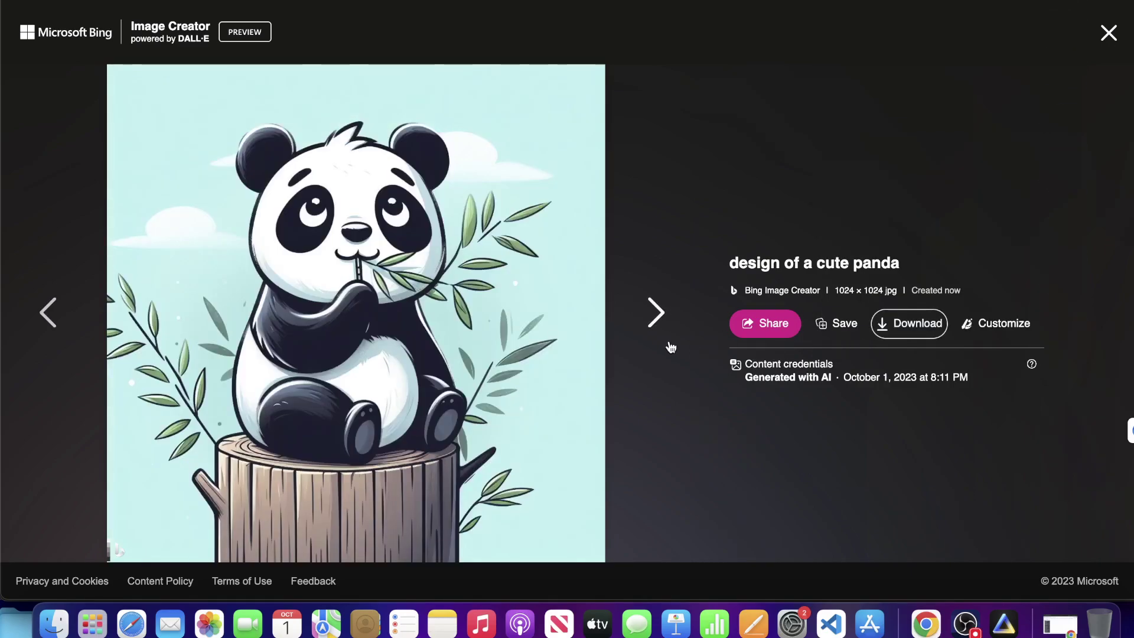
{"action": "left_click", "coordinate": [652, 313]}
{"action": "left_click", "coordinate": [917, 334]}
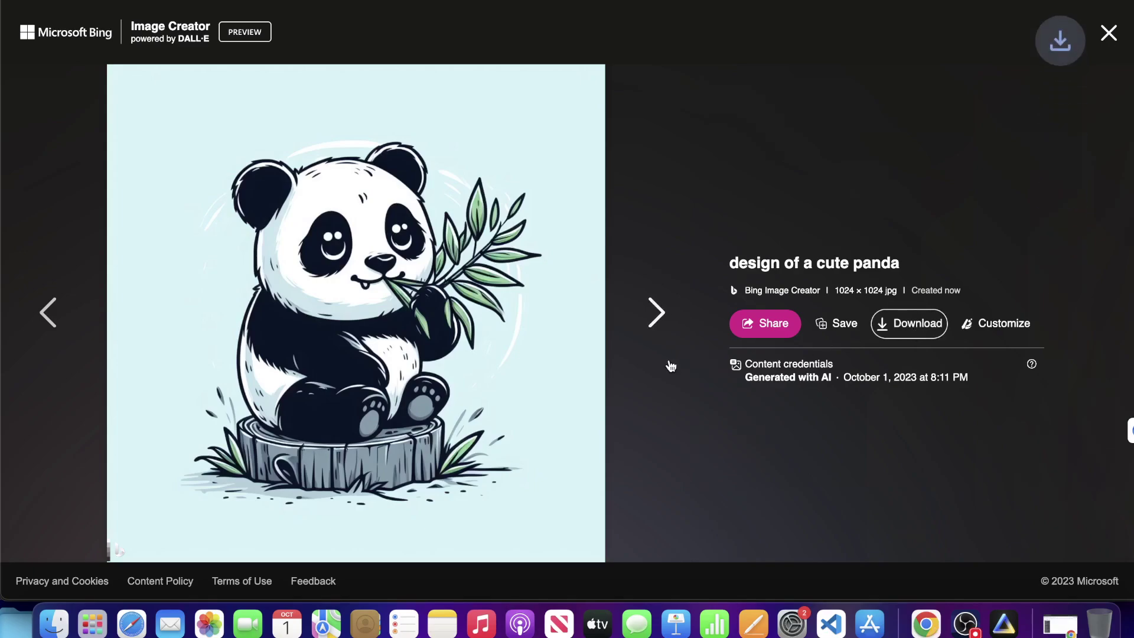
{"action": "left_click", "coordinate": [655, 310]}
{"action": "left_click", "coordinate": [889, 326]}
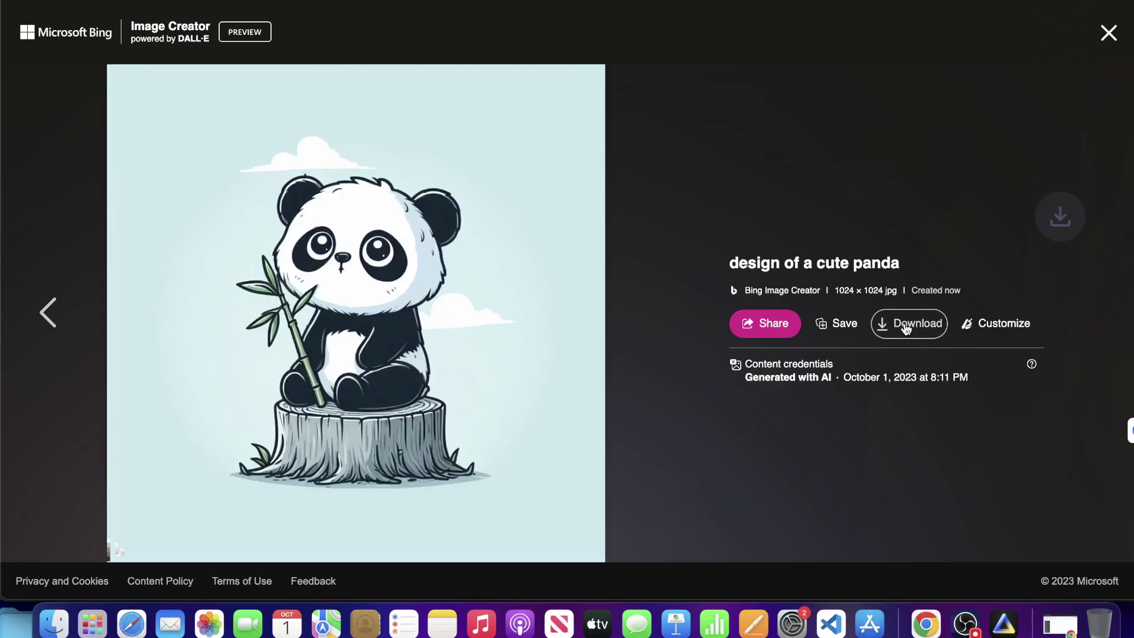
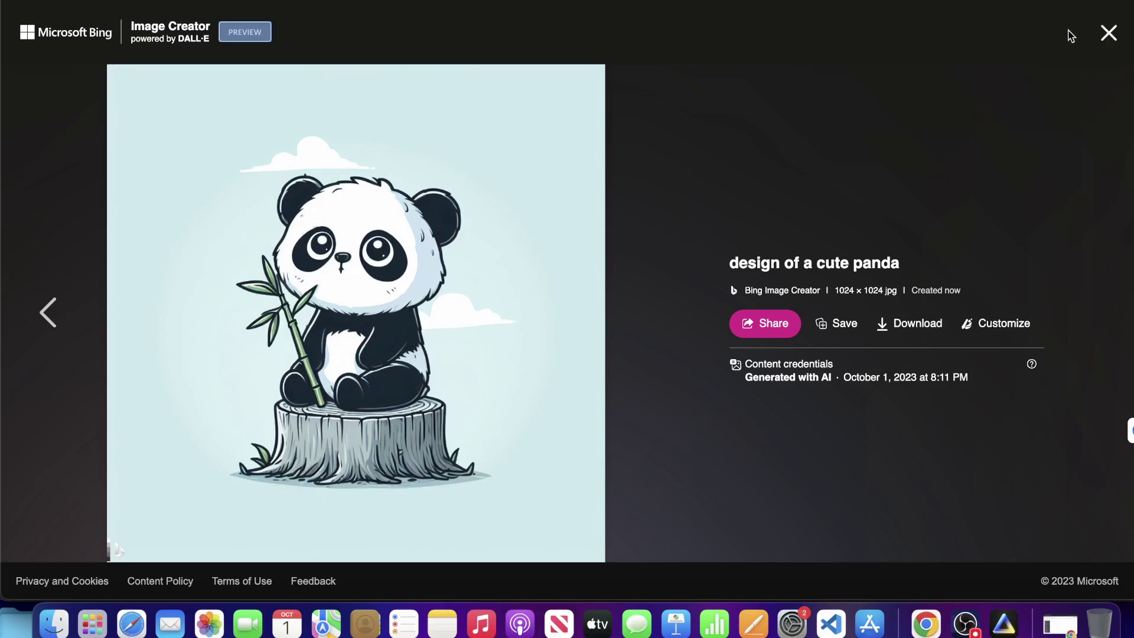
{"action": "left_click", "coordinate": [1108, 33]}
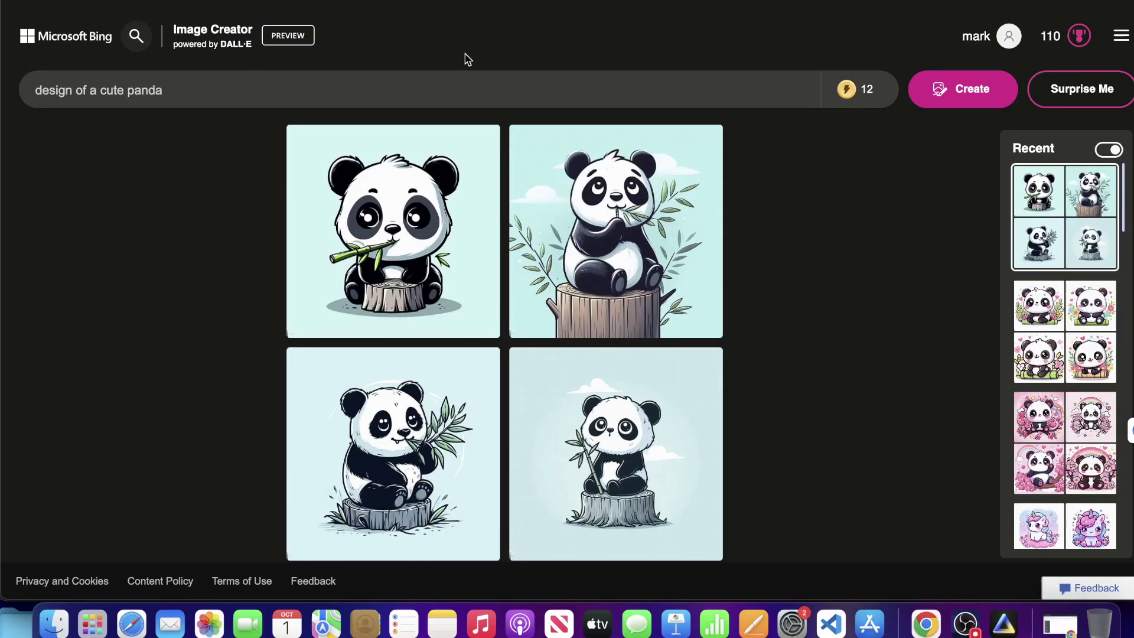
{"action": "left_click", "coordinate": [414, 236]}
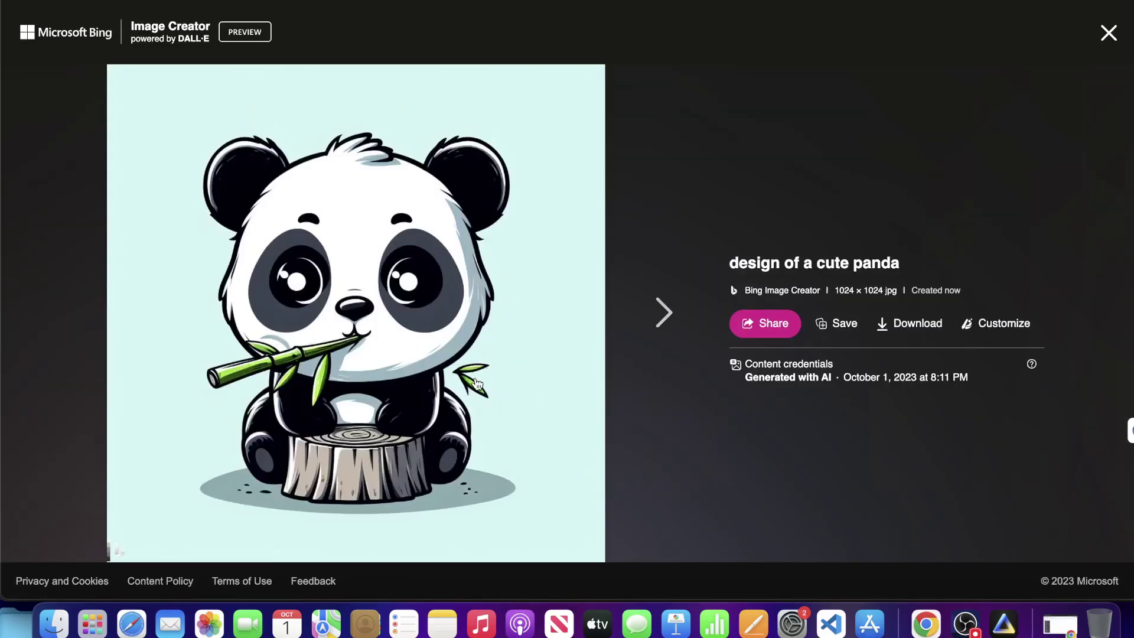
{"action": "key", "text": "Escape"}
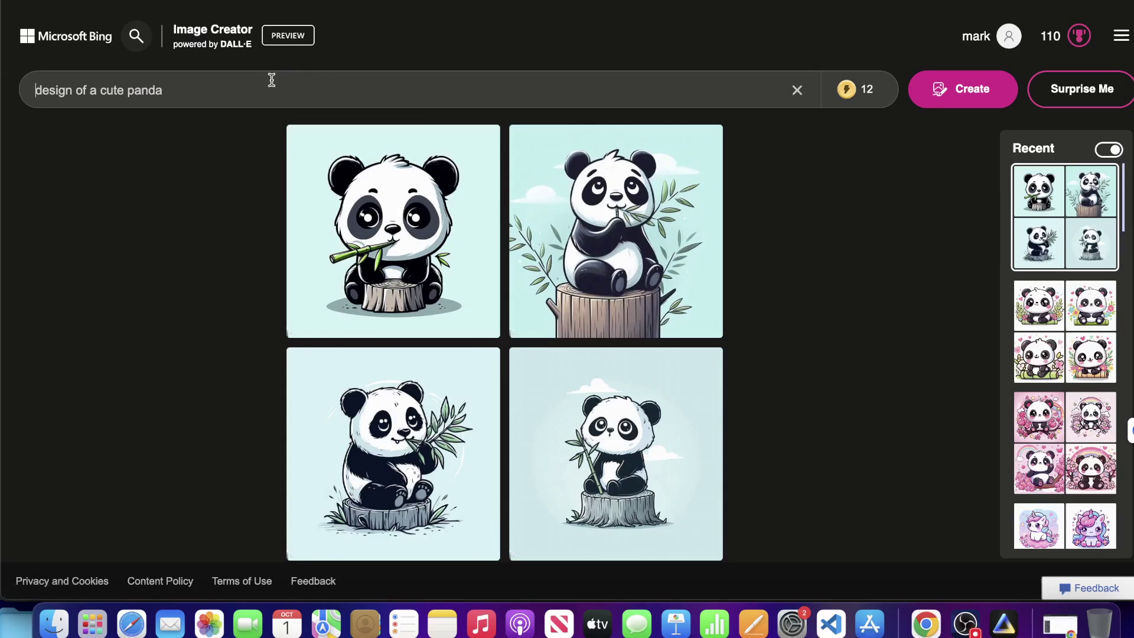
Step: Replace "panda" with "tabby orange cat" in the prompt and generate images for "design of a cute tabby orange cat"
{"action": "left_click_drag", "start_coordinate": [59, 91], "coordinate": [169, 90]}
{"action": "left_click", "coordinate": [170, 89]}
{"action": "double_click", "coordinate": [138, 88]}
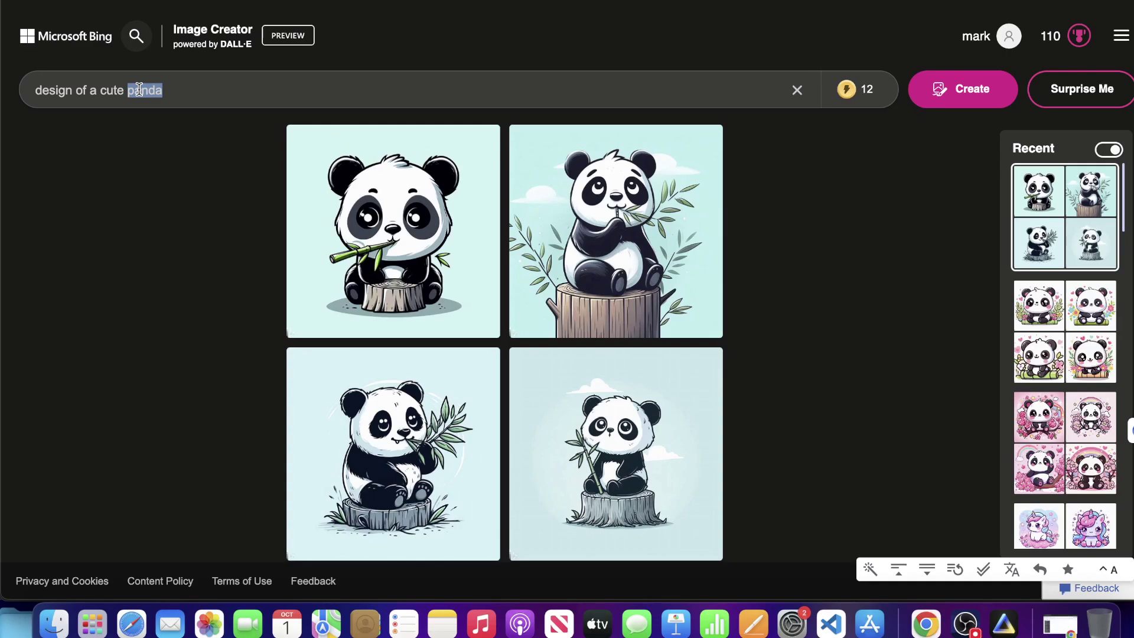
{"action": "type", "text": "tabby orange cat"}
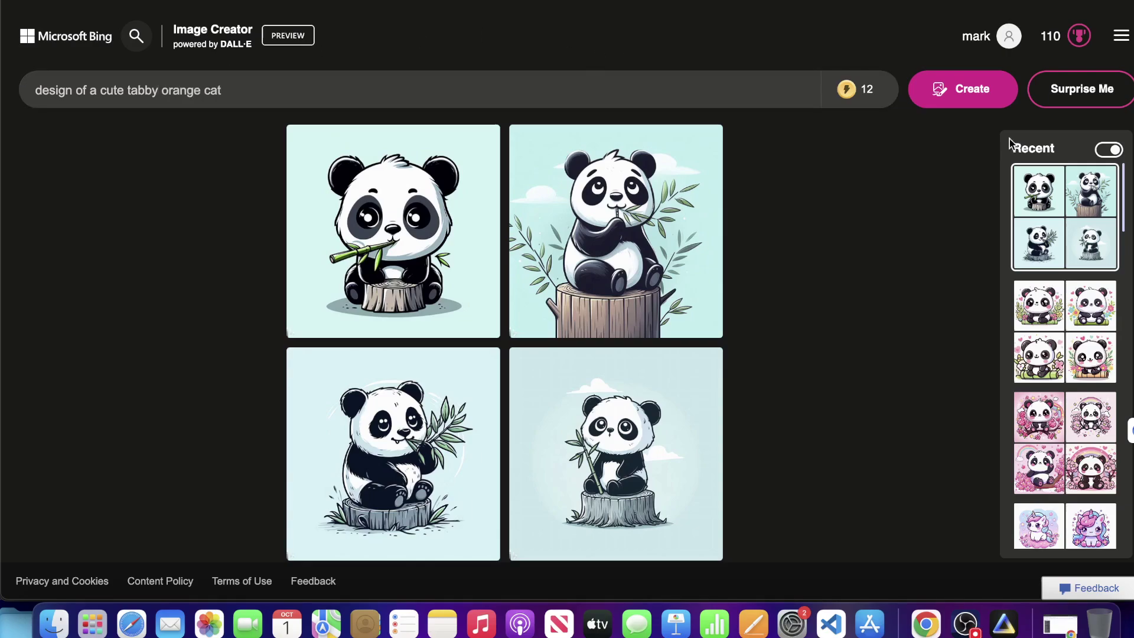
{"action": "left_click", "coordinate": [959, 86]}
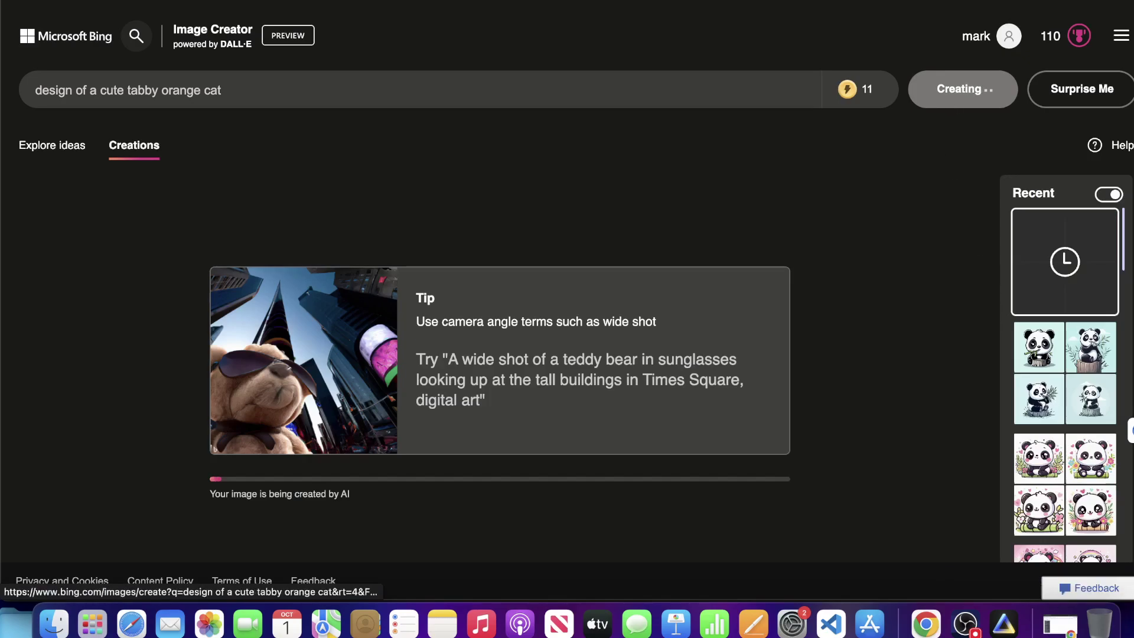
Step: Switch to Luminar Neo and open the downloaded image of the panda sitting on the tall tree stump for editing
{"action": "left_click", "coordinate": [1004, 624]}
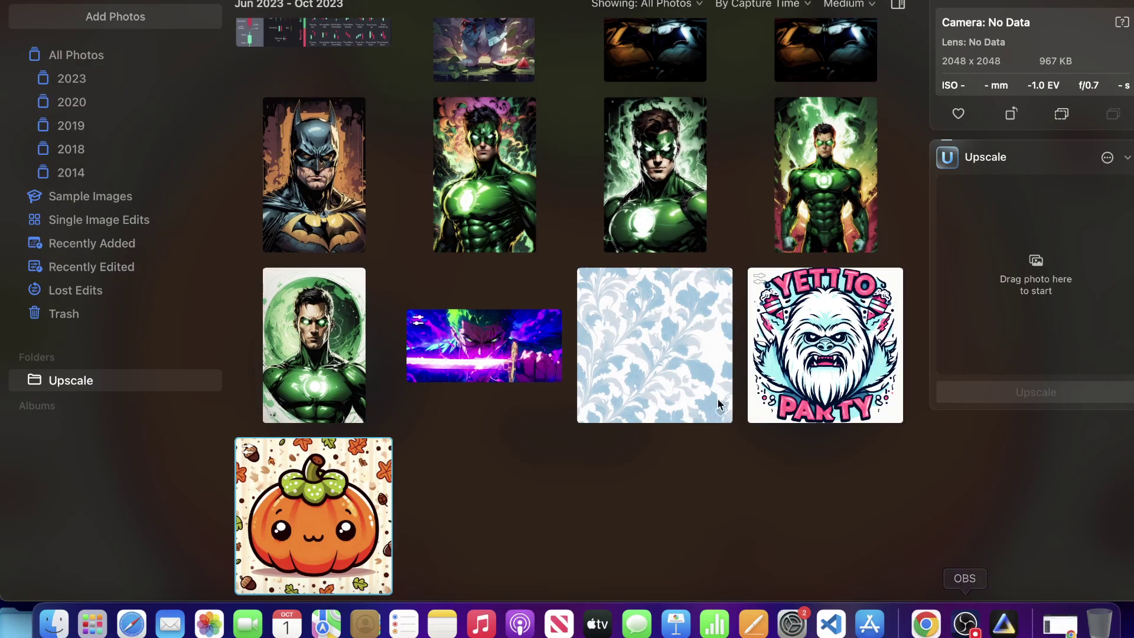
{"action": "left_click", "coordinate": [54, 625]}
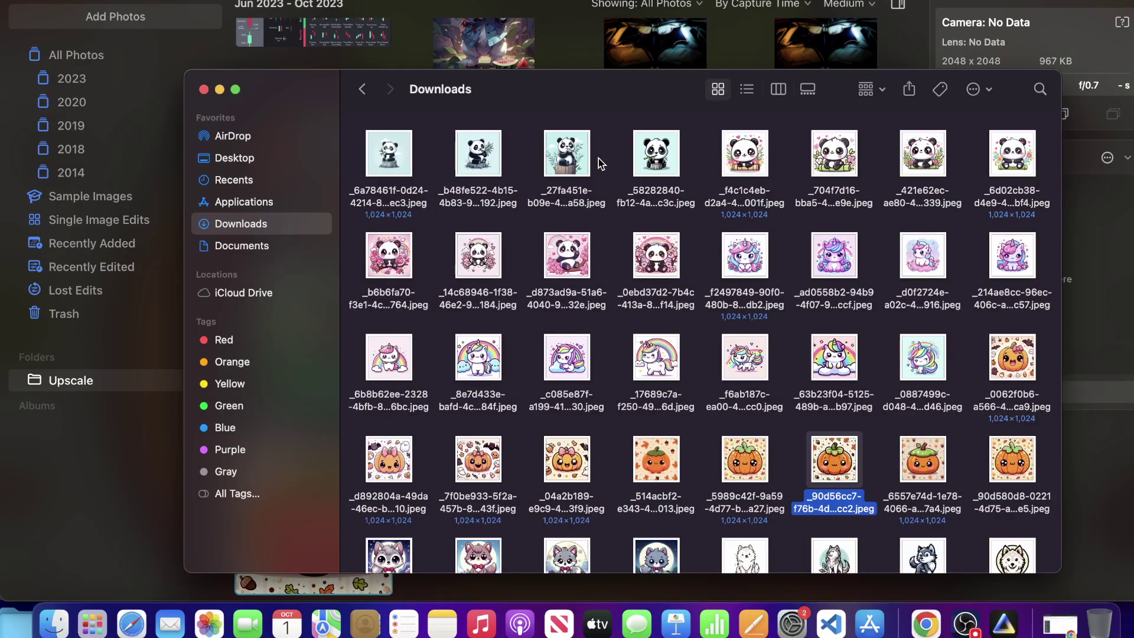
{"action": "left_click_drag", "start_coordinate": [581, 163], "coordinate": [547, 52]}
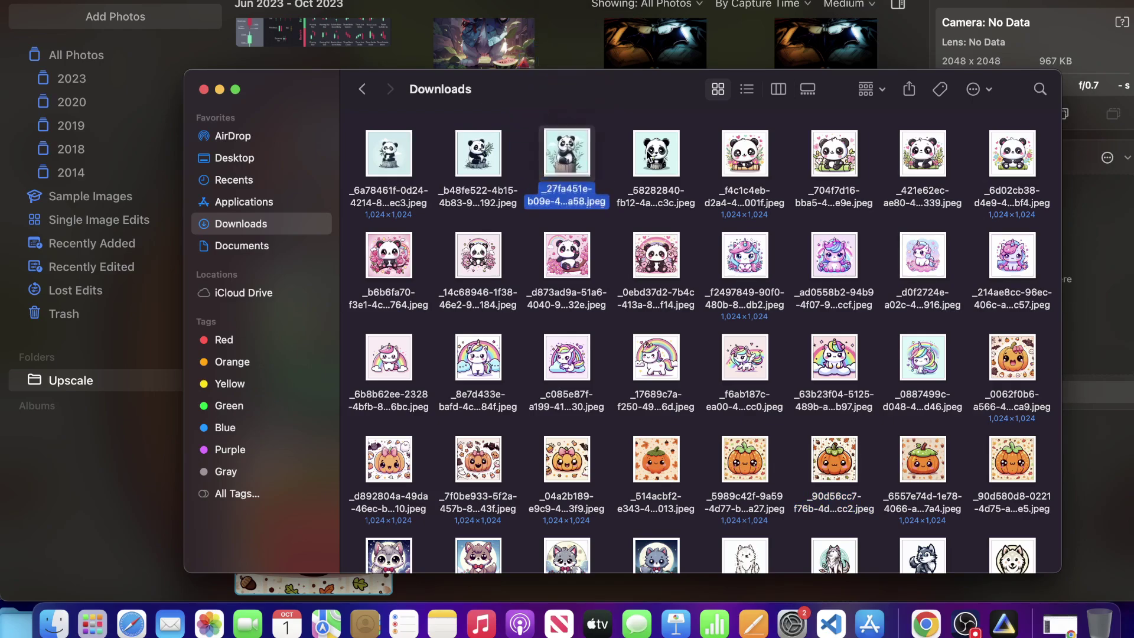
{"action": "left_click_drag", "start_coordinate": [566, 155], "coordinate": [756, 37]}
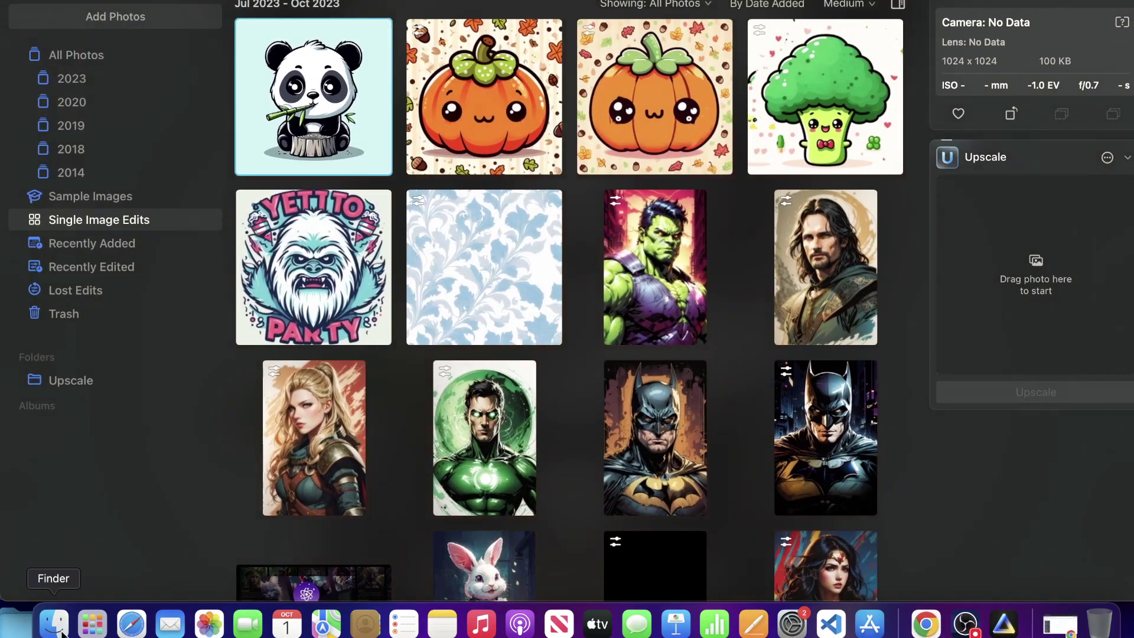
{"action": "left_click", "coordinate": [62, 632]}
{"action": "left_click_drag", "start_coordinate": [580, 76], "coordinate": [722, 8]}
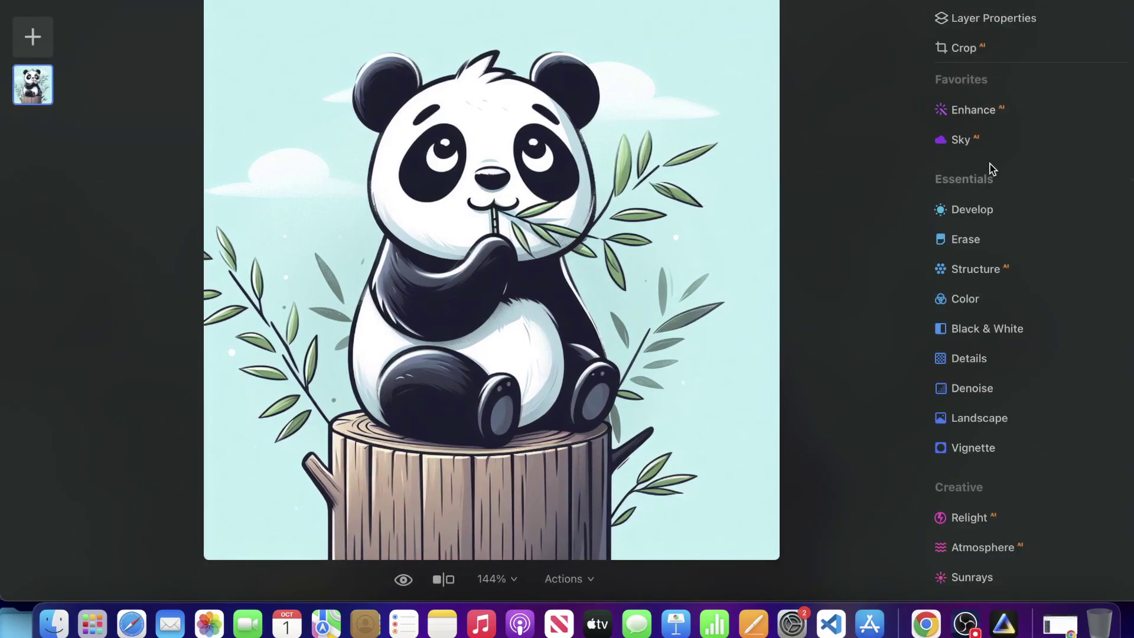
Step: Erase the green leaves beside the panda's cheek and the grey leaves beneath them using the Erase tool
{"action": "left_click", "coordinate": [964, 239]}
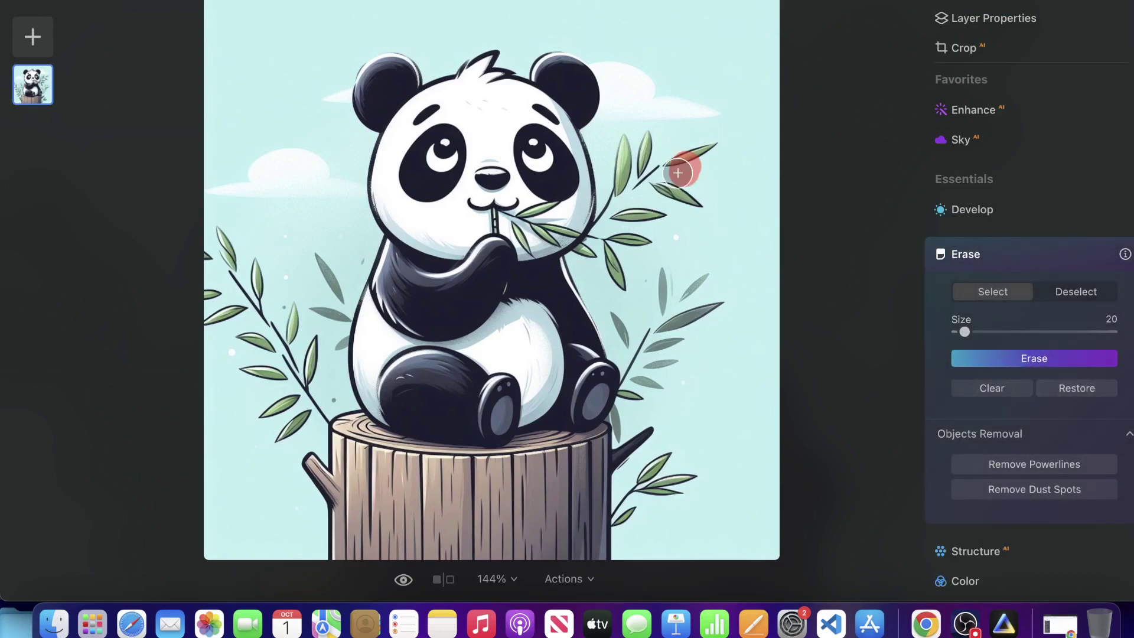
{"action": "mouse_move", "coordinate": [678, 172]}
{"action": "left_mouse_down"}
{"action": "mouse_move", "coordinate": [700, 161]}
{"action": "mouse_move", "coordinate": [633, 169]}
{"action": "mouse_move", "coordinate": [629, 146]}
{"action": "mouse_move", "coordinate": [628, 215]}
{"action": "mouse_move", "coordinate": [608, 262]}
{"action": "mouse_move", "coordinate": [691, 192]}
{"action": "mouse_move", "coordinate": [633, 263]}
{"action": "mouse_move", "coordinate": [630, 244]}
{"action": "mouse_move", "coordinate": [614, 284]}
{"action": "left_mouse_up"}
{"action": "left_click", "coordinate": [1016, 356]}
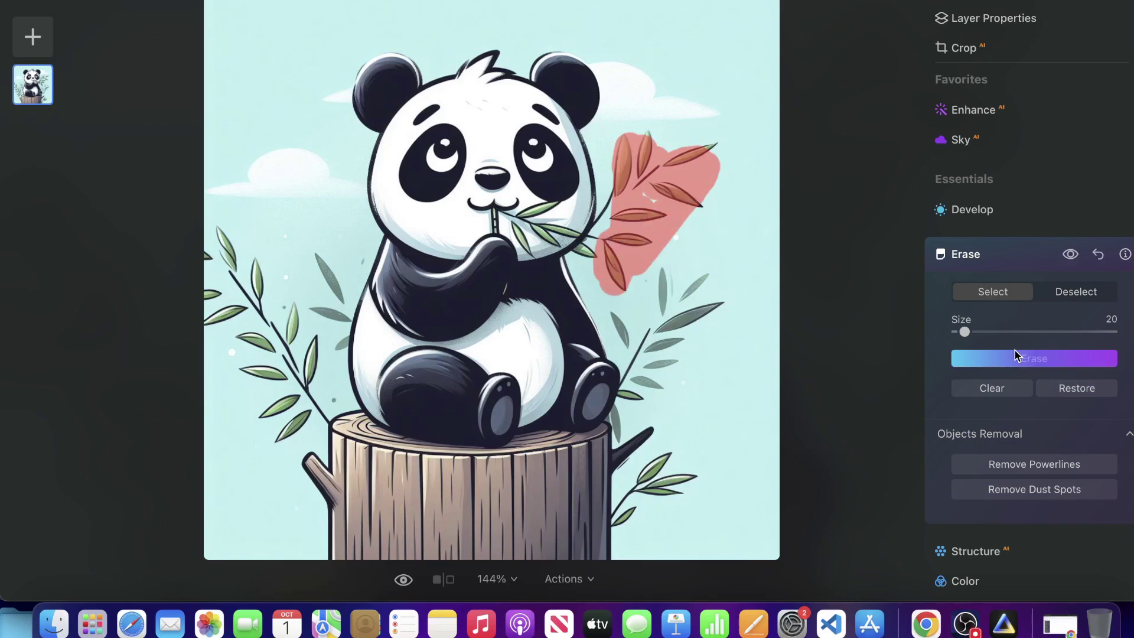
{"action": "mouse_move", "coordinate": [671, 275]}
{"action": "left_mouse_down"}
{"action": "mouse_move", "coordinate": [670, 337]}
{"action": "mouse_move", "coordinate": [706, 314]}
{"action": "mouse_move", "coordinate": [688, 306]}
{"action": "mouse_move", "coordinate": [712, 273]}
{"action": "left_mouse_up"}
{"action": "left_click", "coordinate": [1023, 359]}
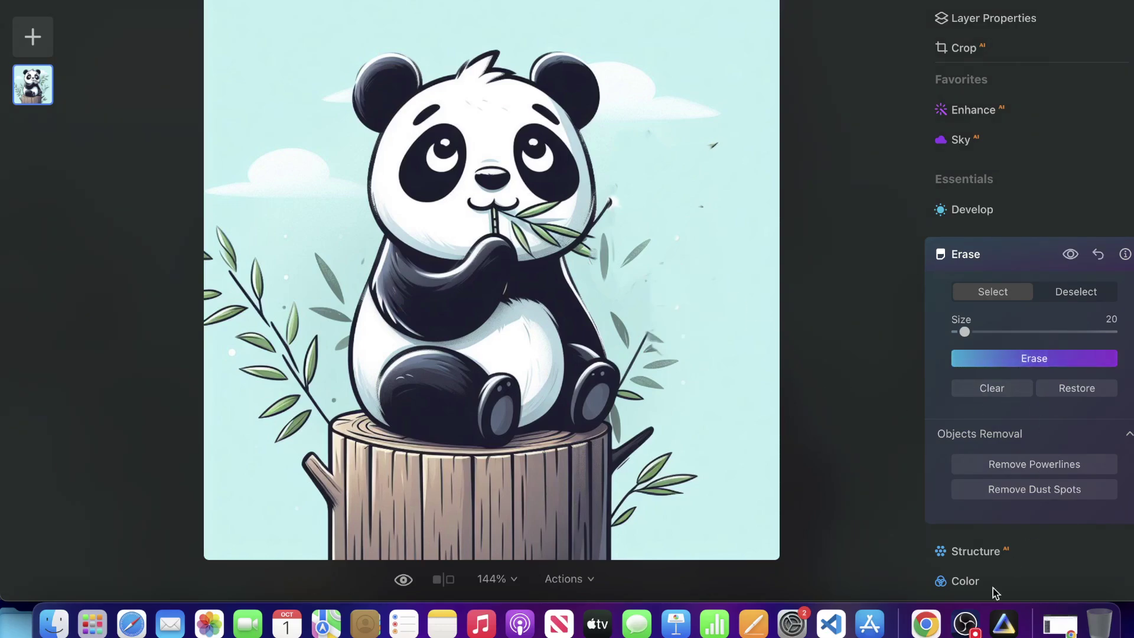
Step: Try to erase the leafy twig beside the panda's foot at the stump's edge and undo the attempts
{"action": "mouse_move", "coordinate": [654, 331]}
{"action": "left_mouse_down"}
{"action": "mouse_move", "coordinate": [635, 365]}
{"action": "mouse_move", "coordinate": [689, 341]}
{"action": "mouse_move", "coordinate": [631, 399]}
{"action": "left_mouse_up"}
{"action": "left_click", "coordinate": [1057, 365]}
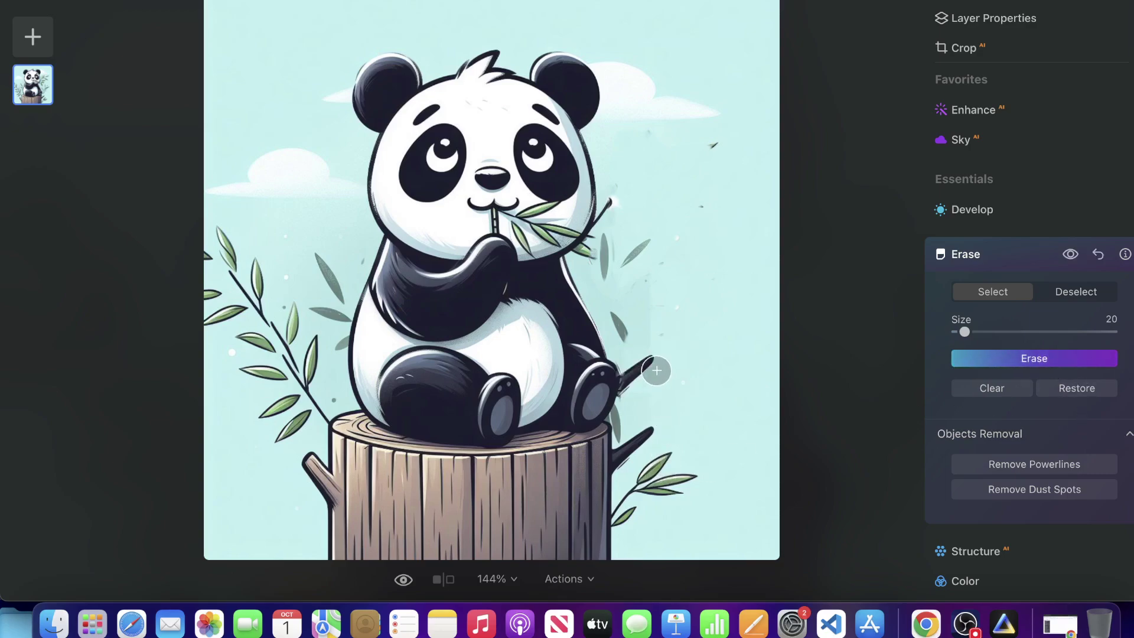
{"action": "mouse_move", "coordinate": [657, 353]}
{"action": "left_mouse_down"}
{"action": "mouse_move", "coordinate": [654, 393]}
{"action": "mouse_move", "coordinate": [638, 382]}
{"action": "mouse_move", "coordinate": [631, 420]}
{"action": "left_mouse_up"}
{"action": "left_click", "coordinate": [1054, 357]}
{"action": "left_click", "coordinate": [1063, 361]}
{"action": "left_click", "coordinate": [1070, 355]}
{"action": "left_click", "coordinate": [1010, 359]}
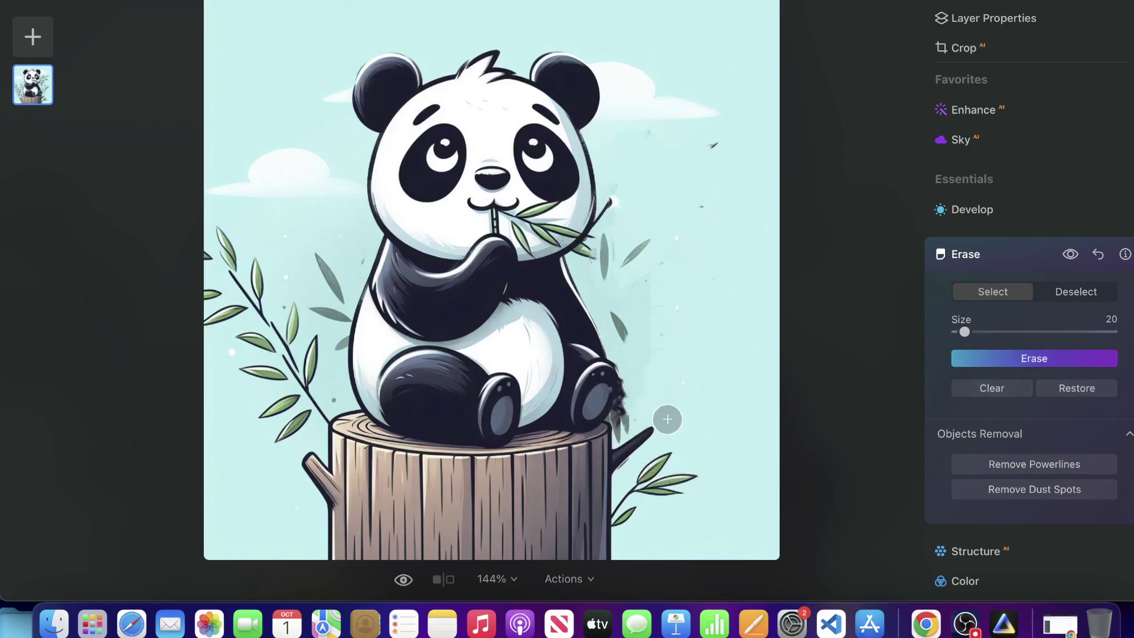
{"action": "left_click", "coordinate": [626, 414]}
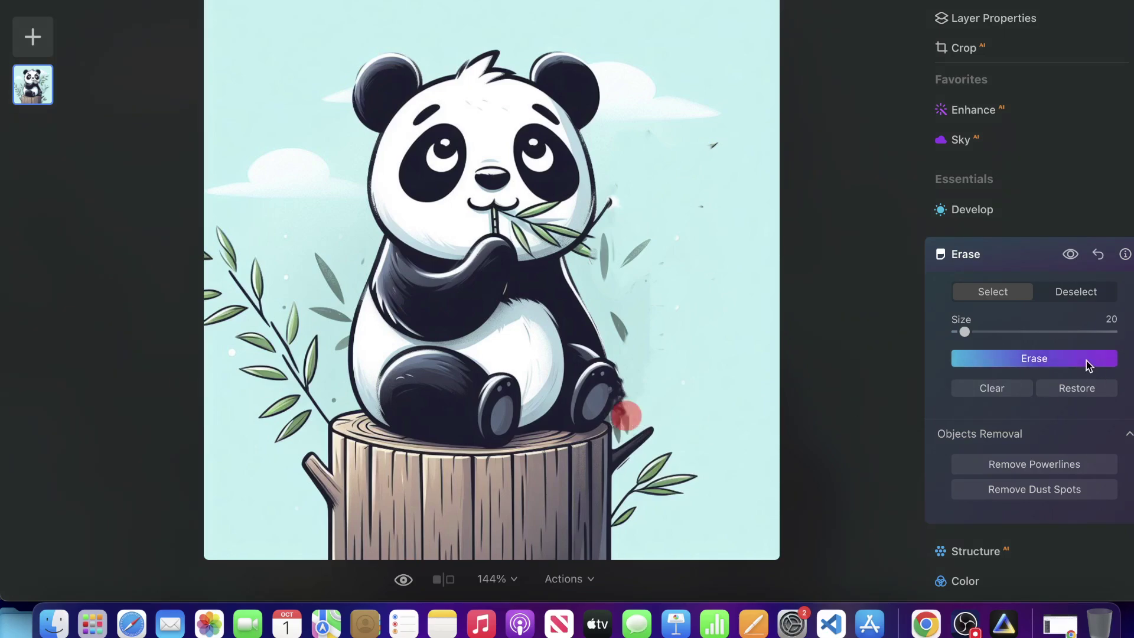
{"action": "left_click", "coordinate": [1058, 360]}
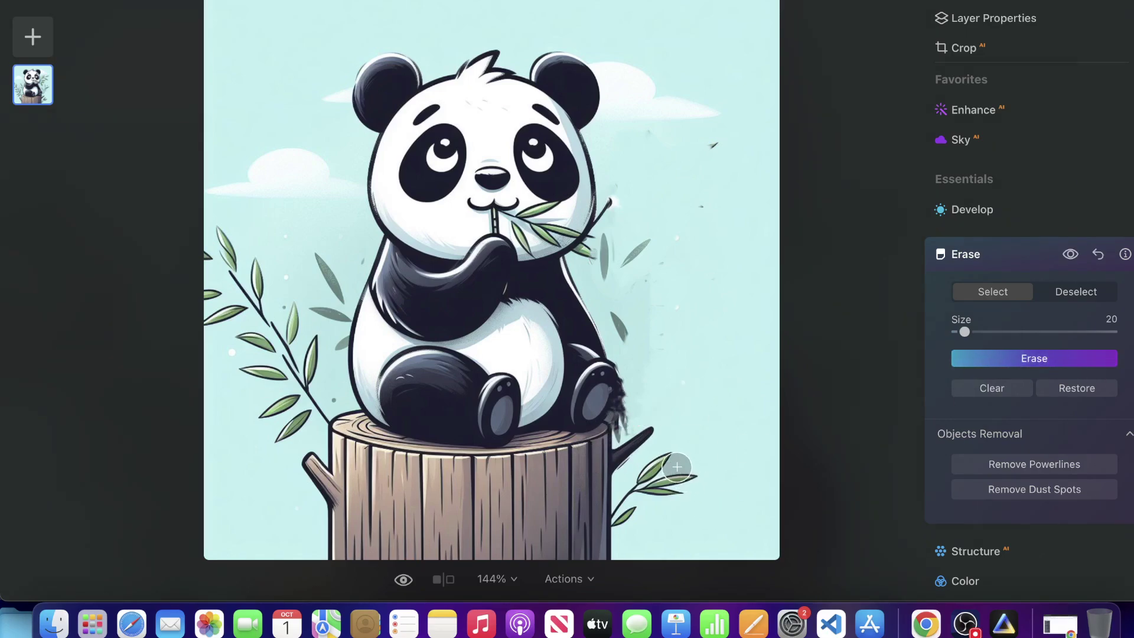
{"action": "key", "text": "alt"}
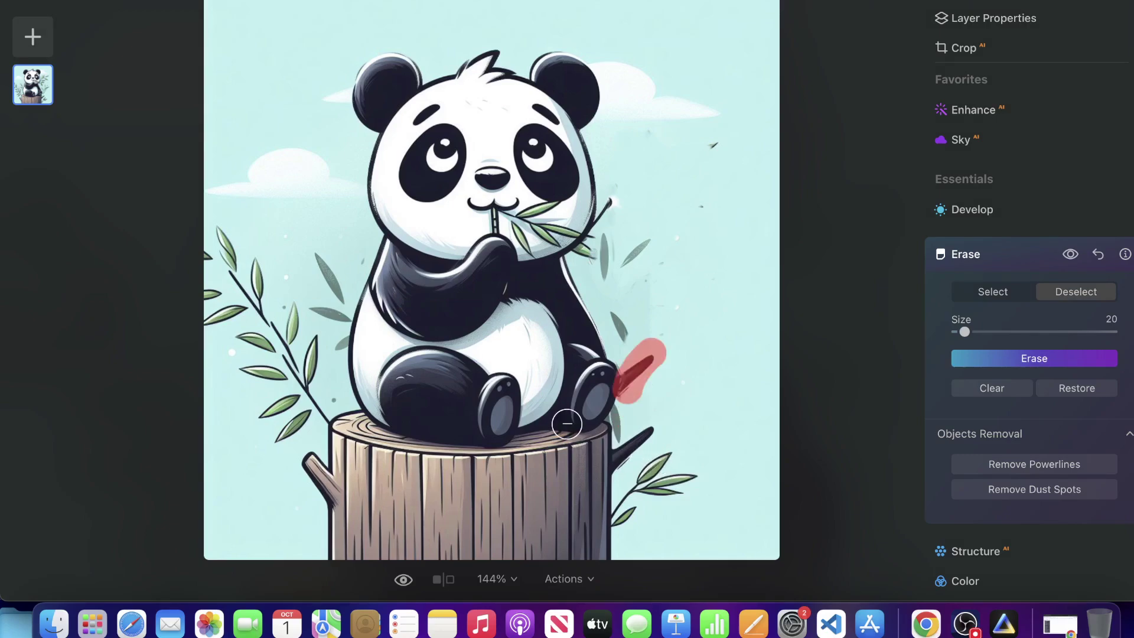
{"action": "left_click_drag", "start_coordinate": [632, 395], "coordinate": [681, 383]}
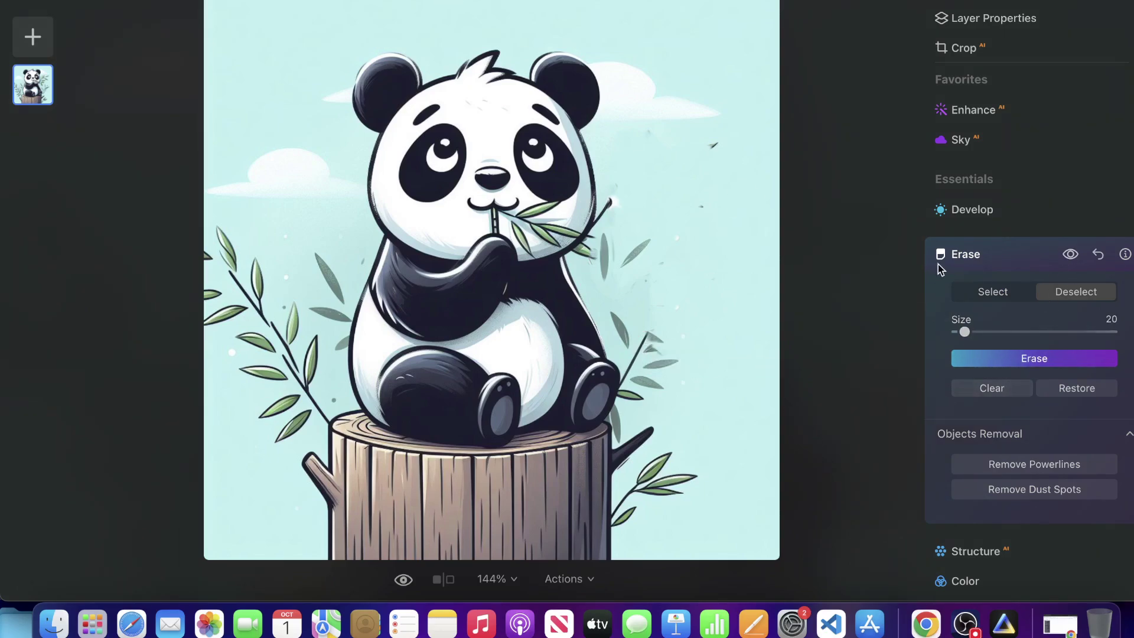
Step: Return the Erase brush to selecting and erase the leafy twig and its remnants beside the panda's foot
{"action": "left_click", "coordinate": [1003, 295]}
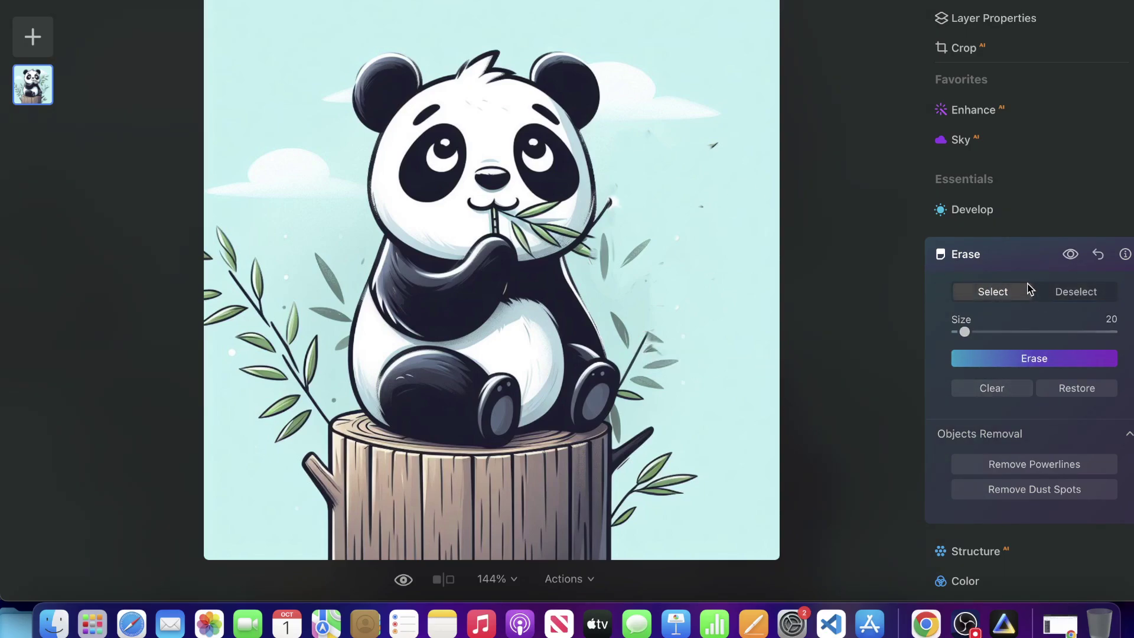
{"action": "mouse_move", "coordinate": [645, 333]}
{"action": "left_mouse_down"}
{"action": "mouse_move", "coordinate": [638, 343]}
{"action": "mouse_move", "coordinate": [623, 305]}
{"action": "mouse_move", "coordinate": [646, 331]}
{"action": "mouse_move", "coordinate": [665, 329]}
{"action": "mouse_move", "coordinate": [658, 380]}
{"action": "mouse_move", "coordinate": [636, 376]}
{"action": "left_mouse_up"}
{"action": "left_click", "coordinate": [992, 359]}
{"action": "left_click", "coordinate": [966, 362]}
{"action": "left_click", "coordinate": [996, 361]}
{"action": "left_click", "coordinate": [1055, 356]}
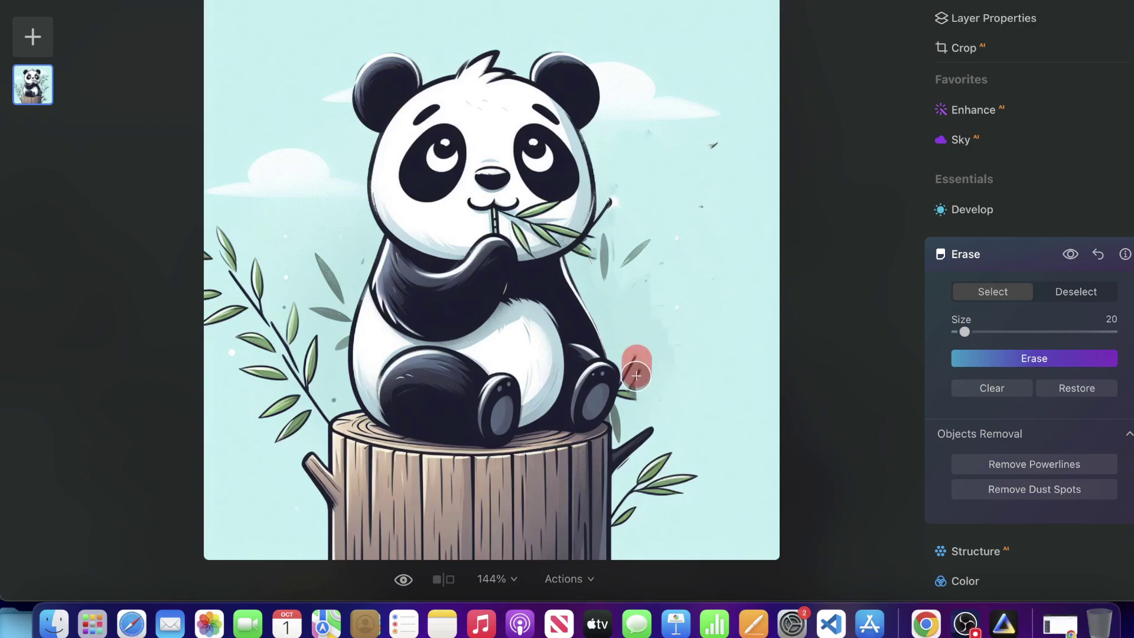
{"action": "left_click", "coordinate": [1071, 360]}
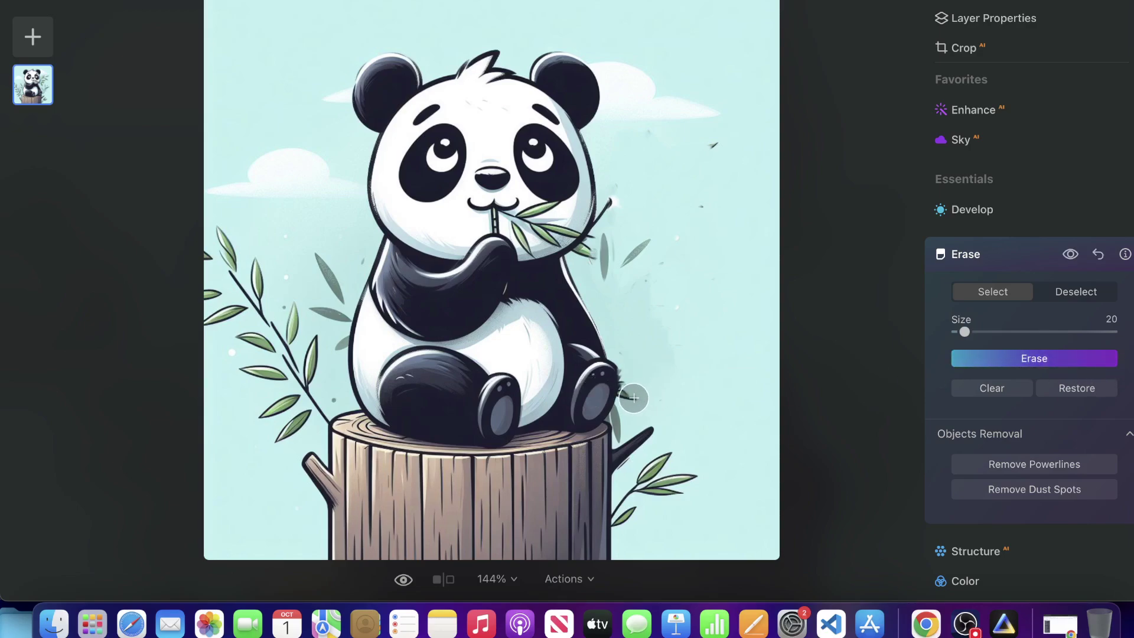
{"action": "left_click", "coordinate": [984, 359]}
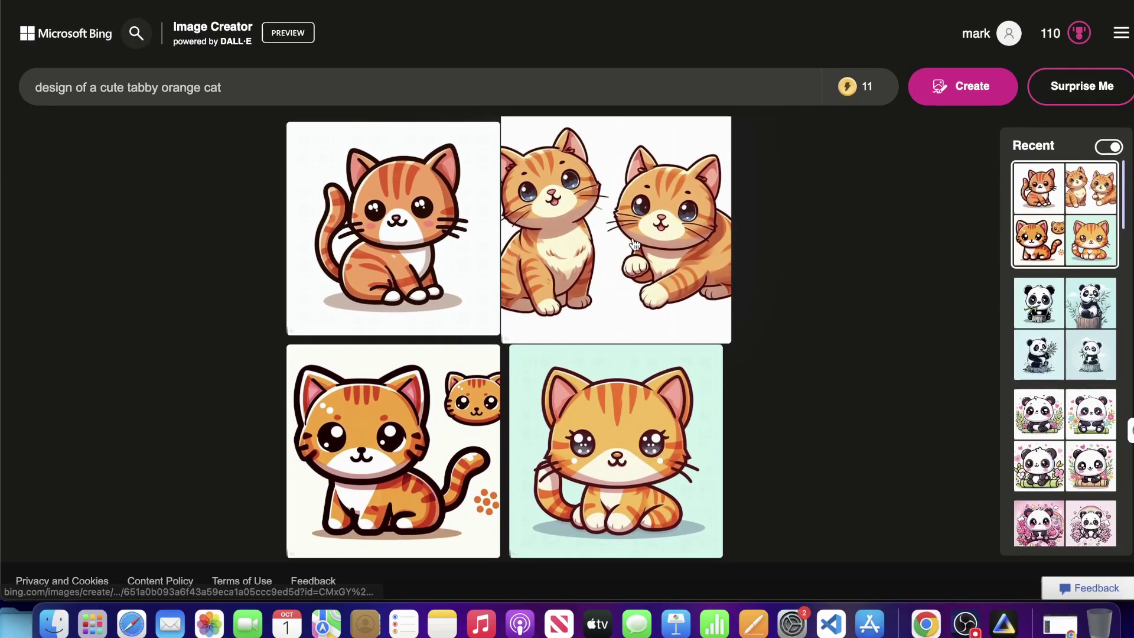
Step: Switch to Bing Image Creator, download the mint-background cat and the single cat with raised tail on white, and generate the same prompt again
{"action": "left_click", "coordinate": [691, 378]}
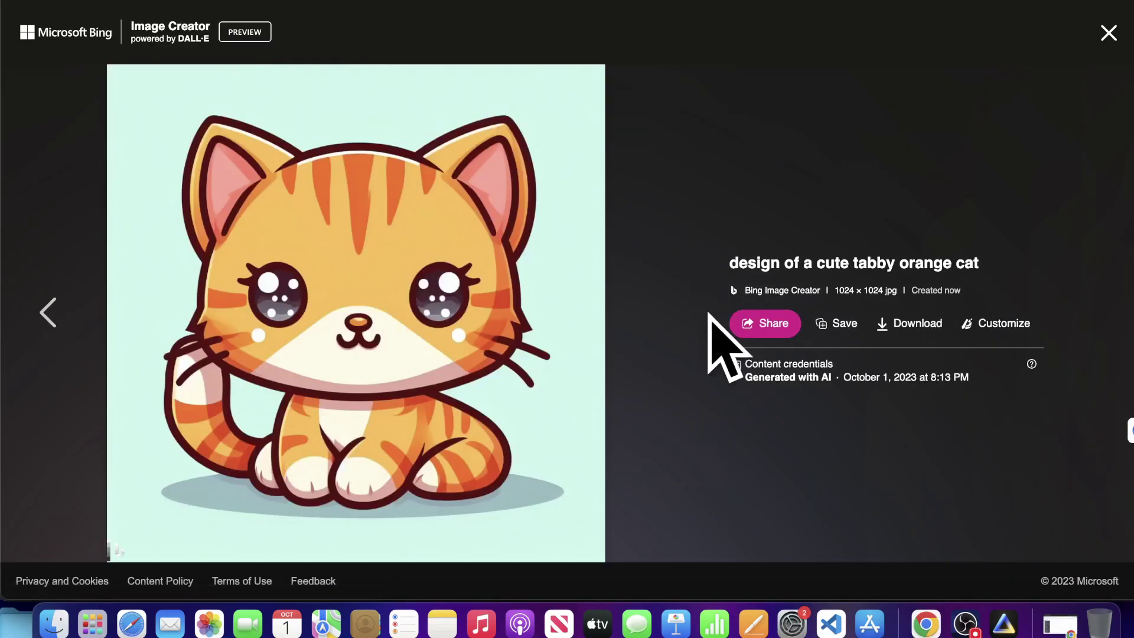
{"action": "left_click", "coordinate": [906, 325]}
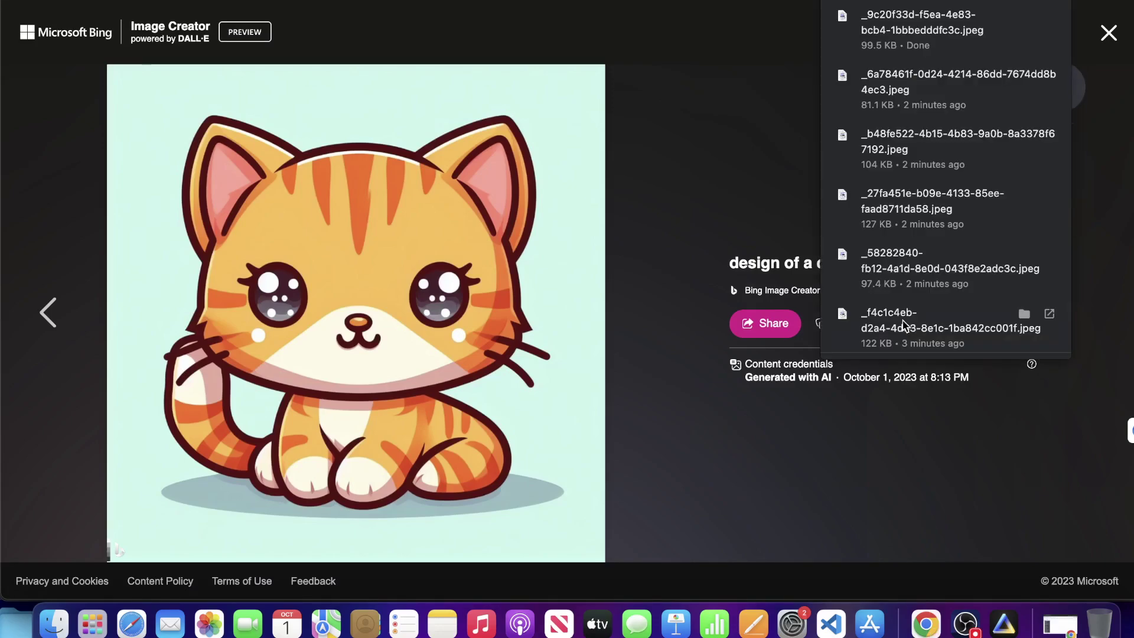
{"action": "left_click", "coordinate": [51, 316]}
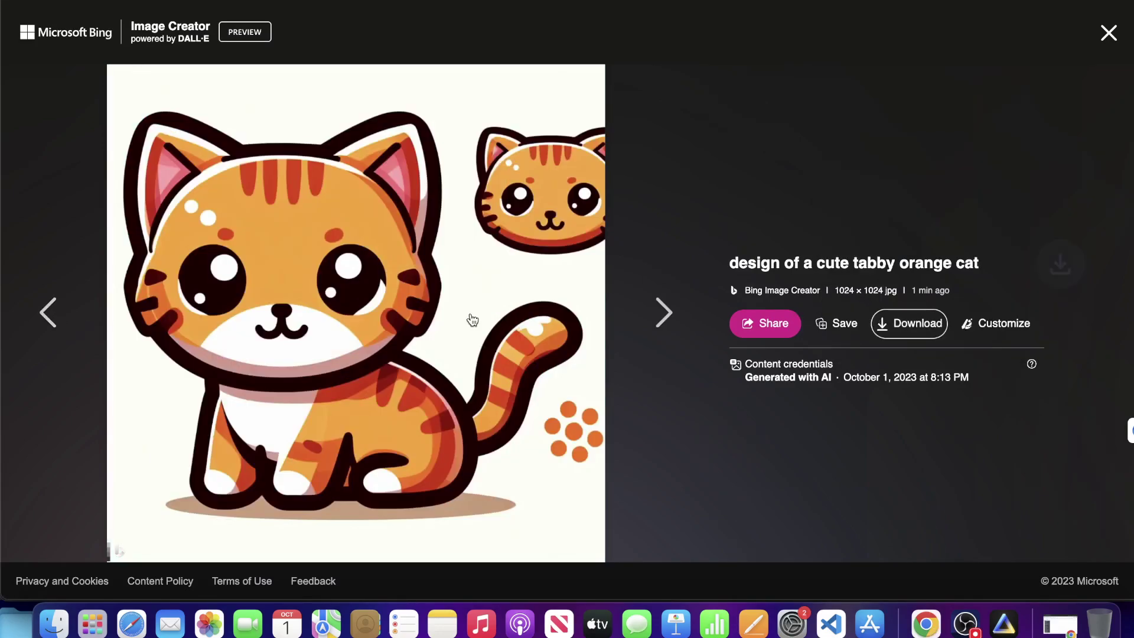
{"action": "left_click", "coordinate": [34, 314]}
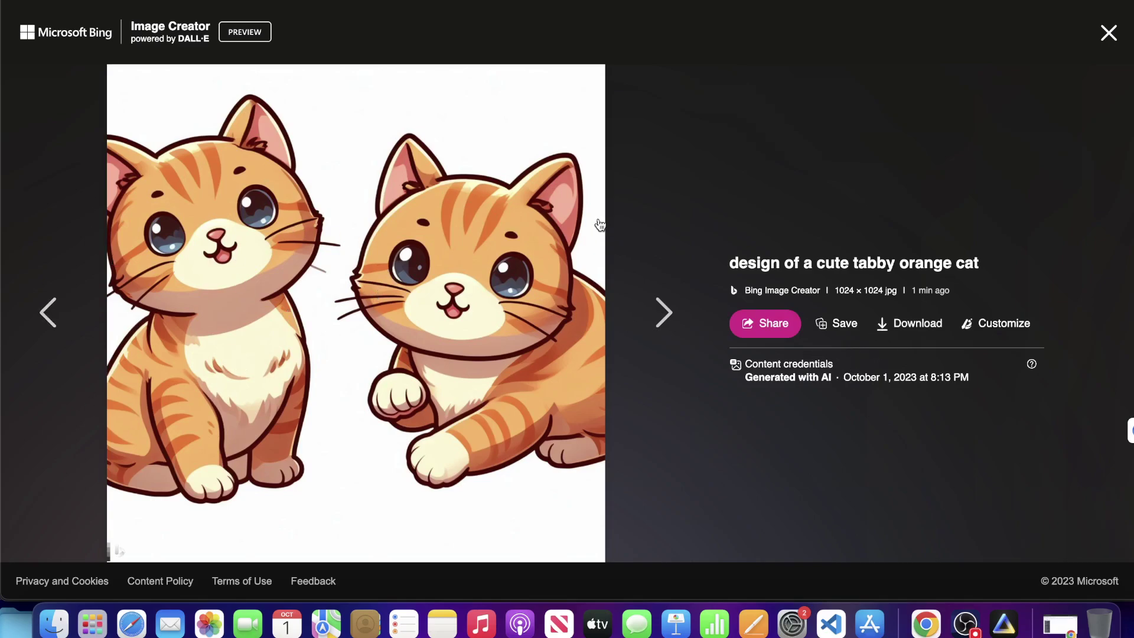
{"action": "left_click", "coordinate": [57, 308]}
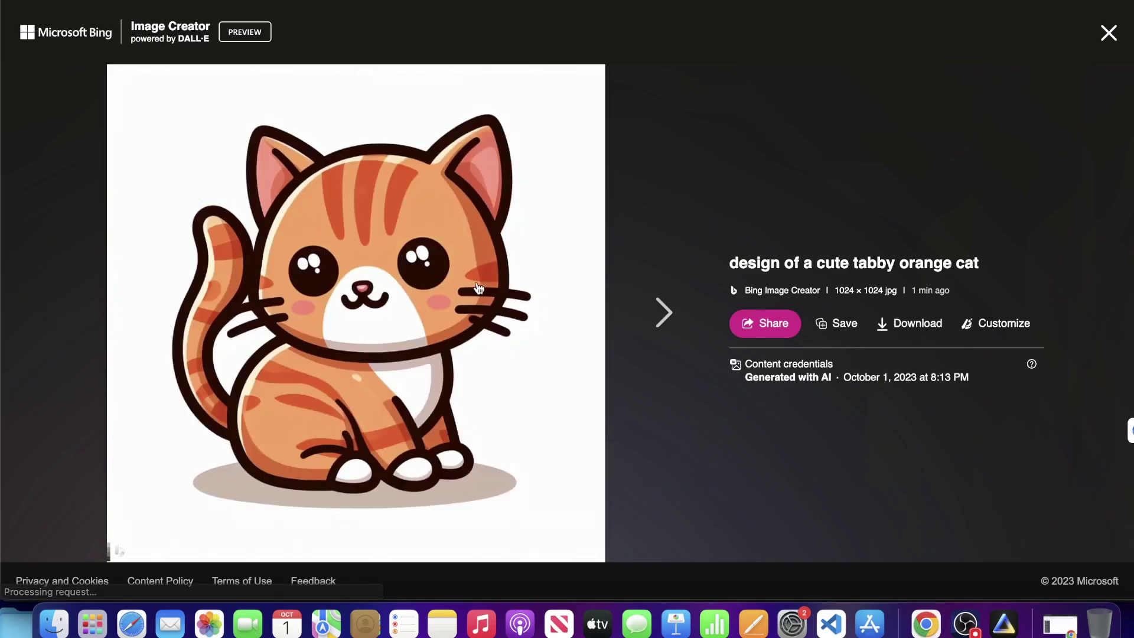
{"action": "left_click", "coordinate": [912, 323]}
{"action": "left_click", "coordinate": [1109, 33]}
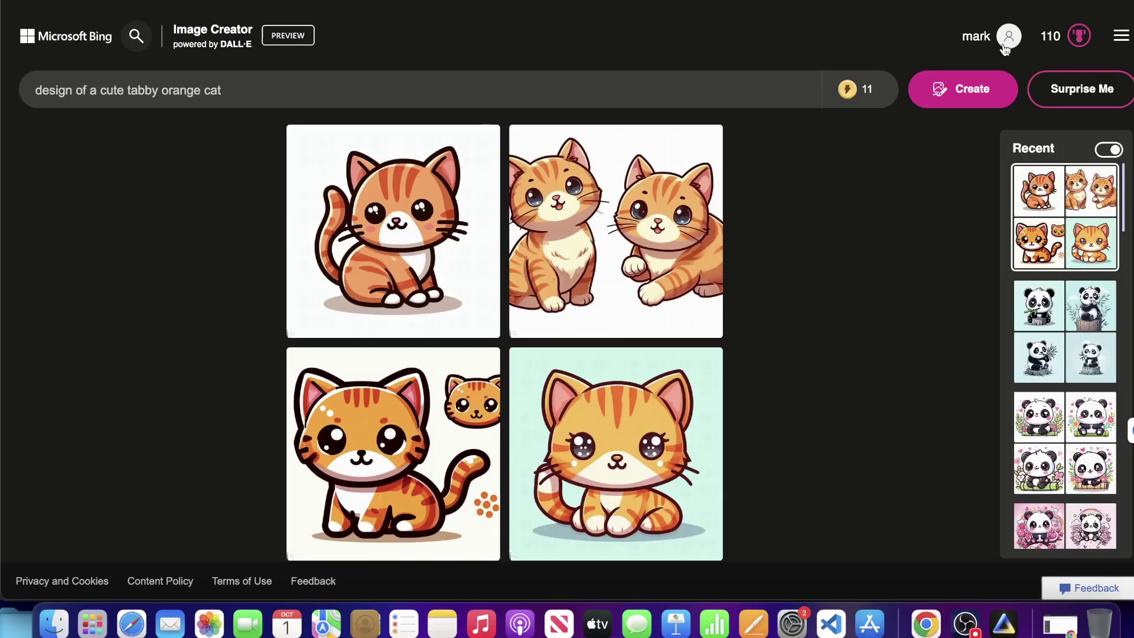
{"action": "left_click", "coordinate": [982, 94]}
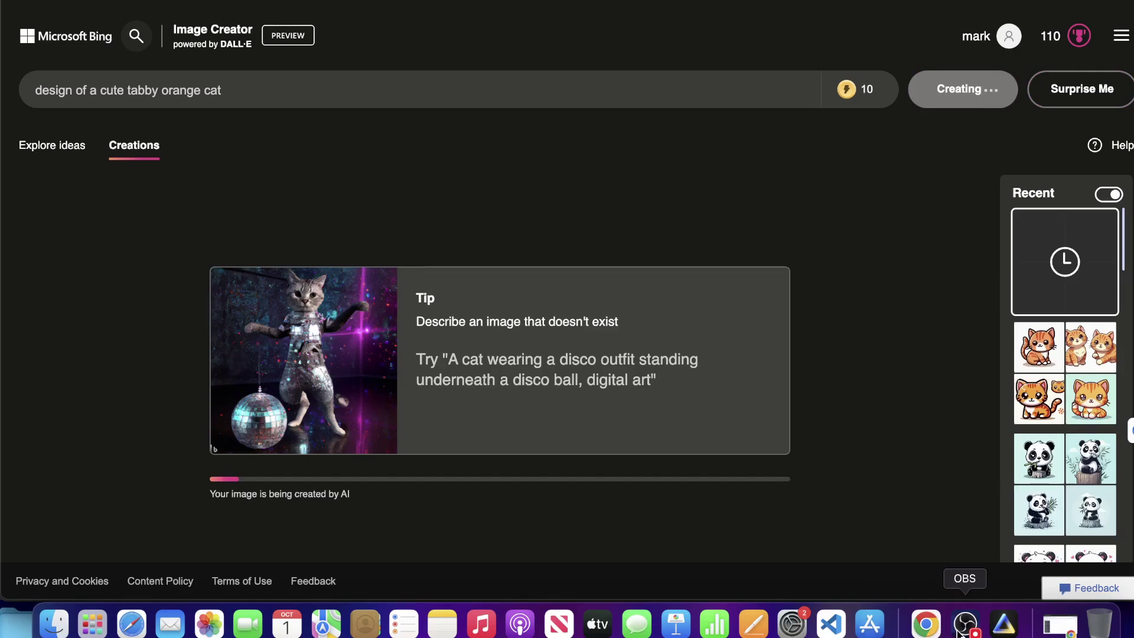
Step: Switch to Luminar Neo and erase the two grey leaves floating beside the panda's shoulder
{"action": "left_click", "coordinate": [1005, 624]}
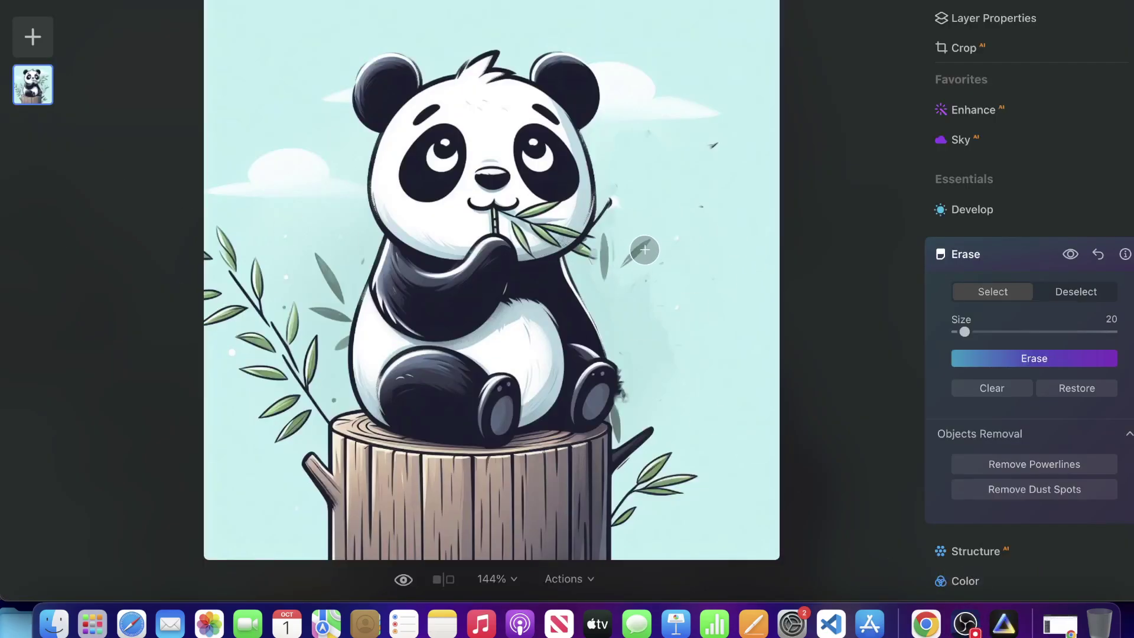
{"action": "mouse_move", "coordinate": [650, 244]}
{"action": "left_mouse_down"}
{"action": "mouse_move", "coordinate": [633, 260]}
{"action": "mouse_move", "coordinate": [654, 259]}
{"action": "mouse_move", "coordinate": [609, 250]}
{"action": "mouse_move", "coordinate": [610, 279]}
{"action": "left_mouse_up"}
{"action": "left_click", "coordinate": [982, 360]}
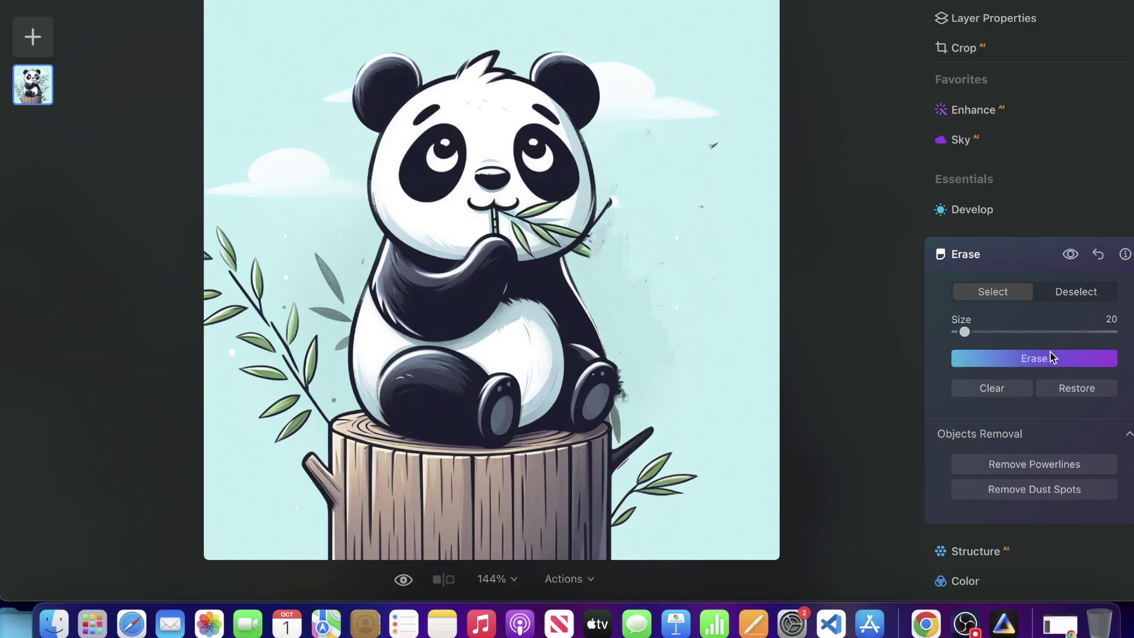
{"action": "left_click", "coordinate": [978, 358]}
Step: Erase the small dark specks scattered in the sky to the right of the panda
{"action": "left_click", "coordinate": [714, 145]}
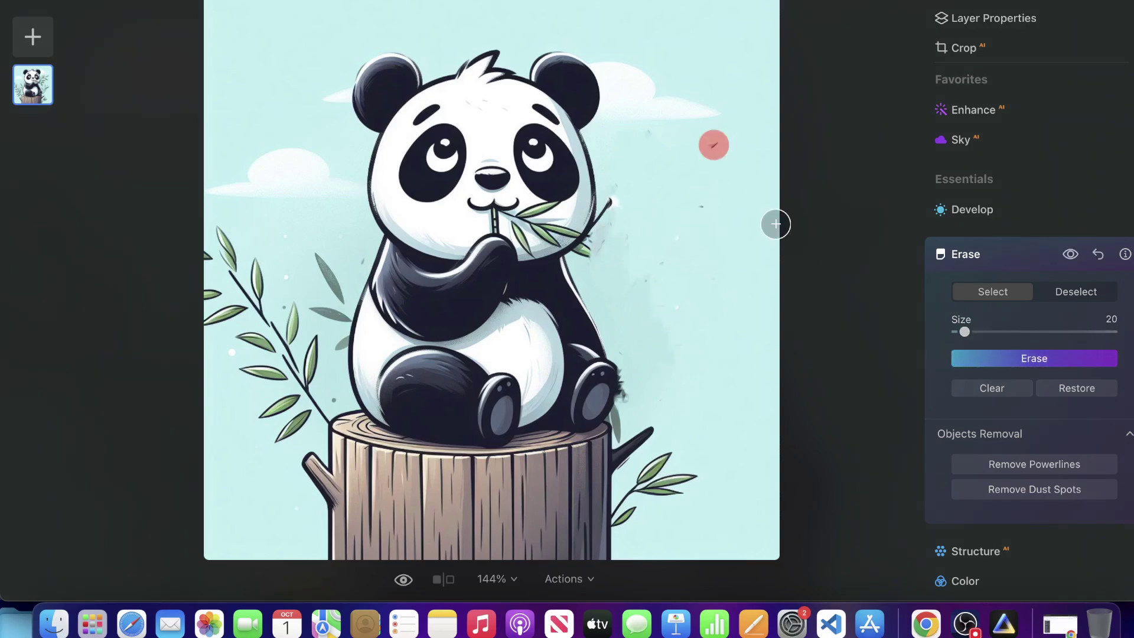
{"action": "left_click", "coordinate": [706, 206]}
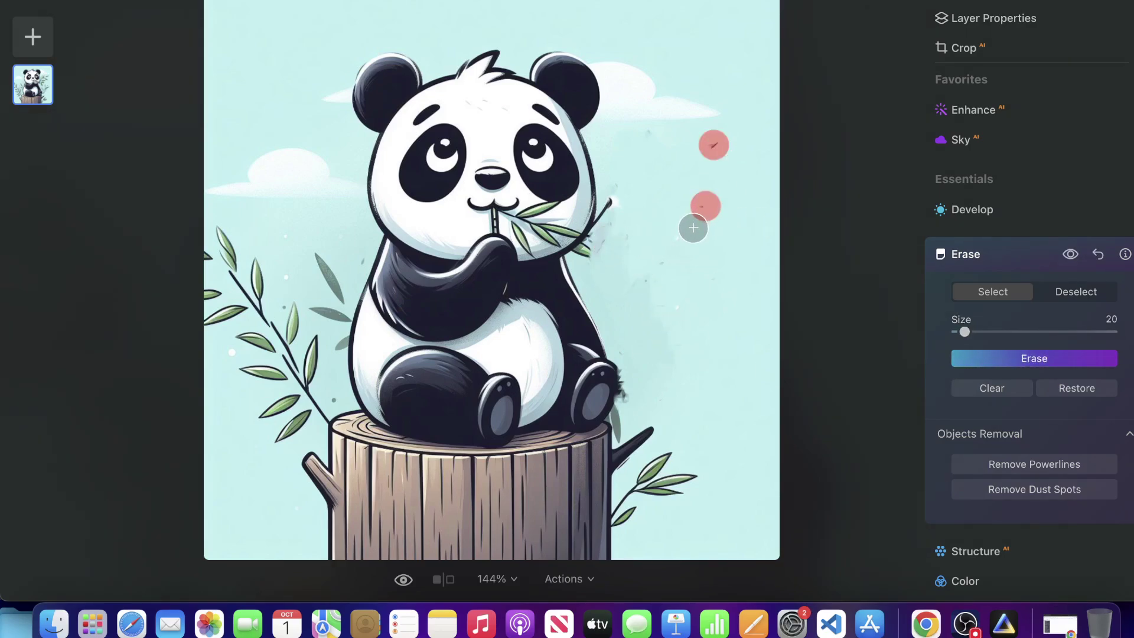
{"action": "left_click", "coordinate": [1016, 359]}
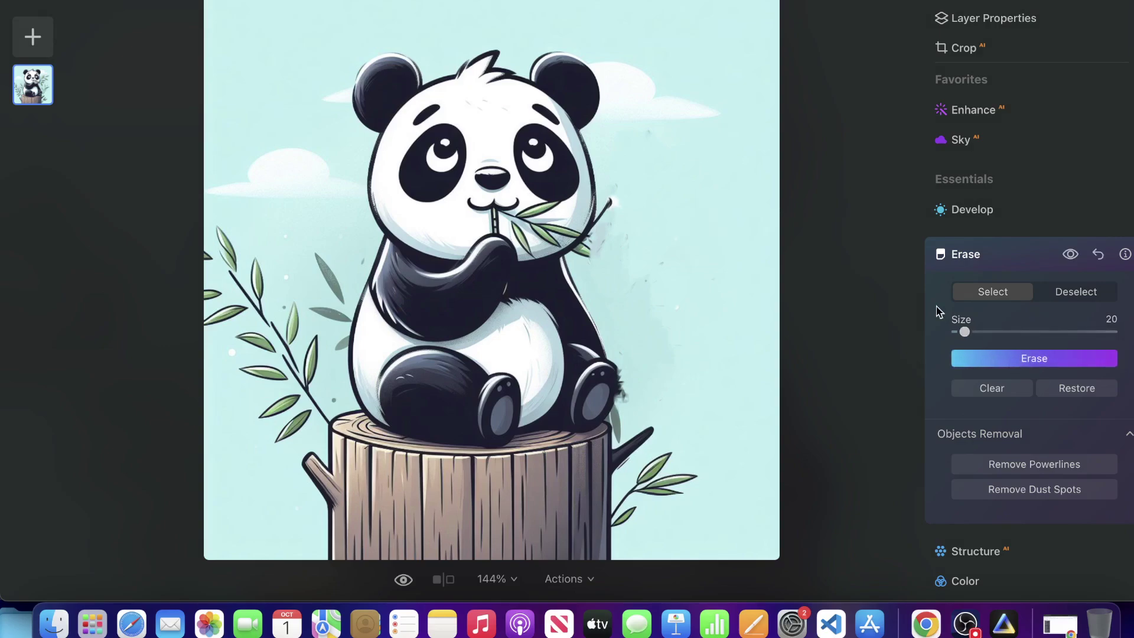
{"action": "left_click", "coordinate": [976, 353]}
{"action": "left_click", "coordinate": [707, 260]}
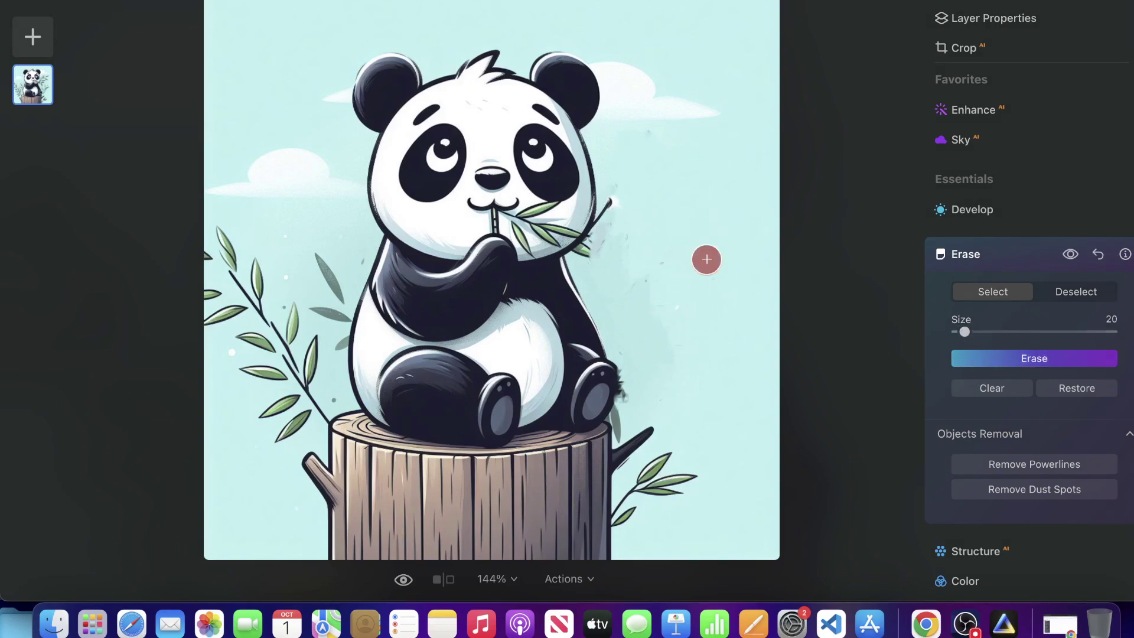
{"action": "left_click", "coordinate": [1002, 358]}
{"action": "left_click", "coordinate": [648, 280]}
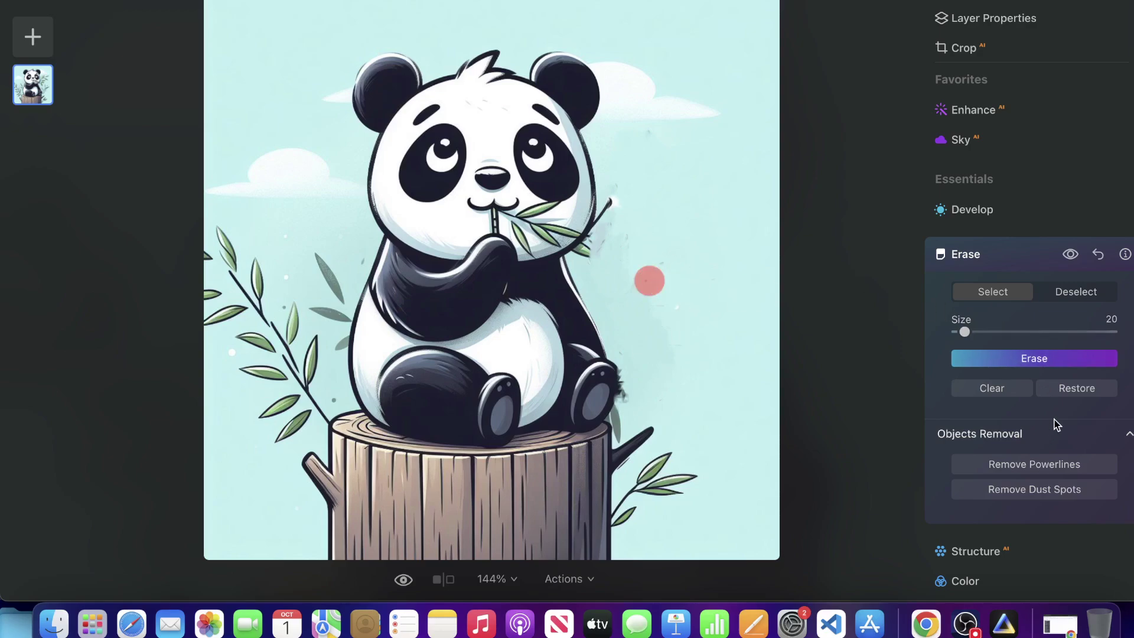
{"action": "left_click", "coordinate": [1033, 359]}
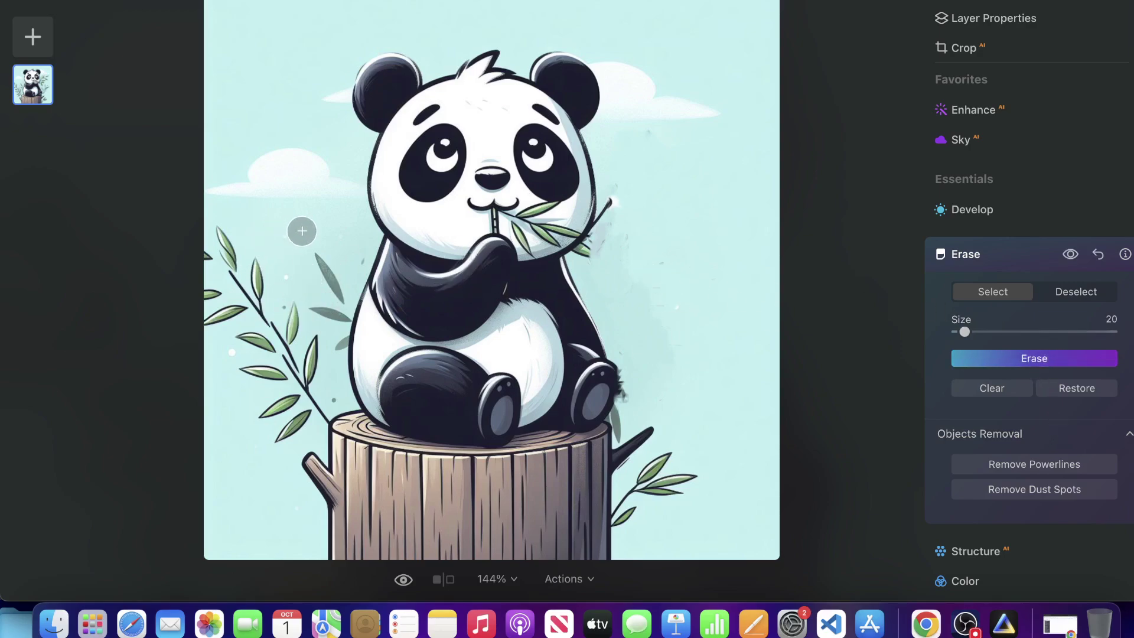
Step: Erase the two grey leaves between the leafy branch and the panda's arm
{"action": "left_click_drag", "start_coordinate": [316, 257], "coordinate": [341, 297]}
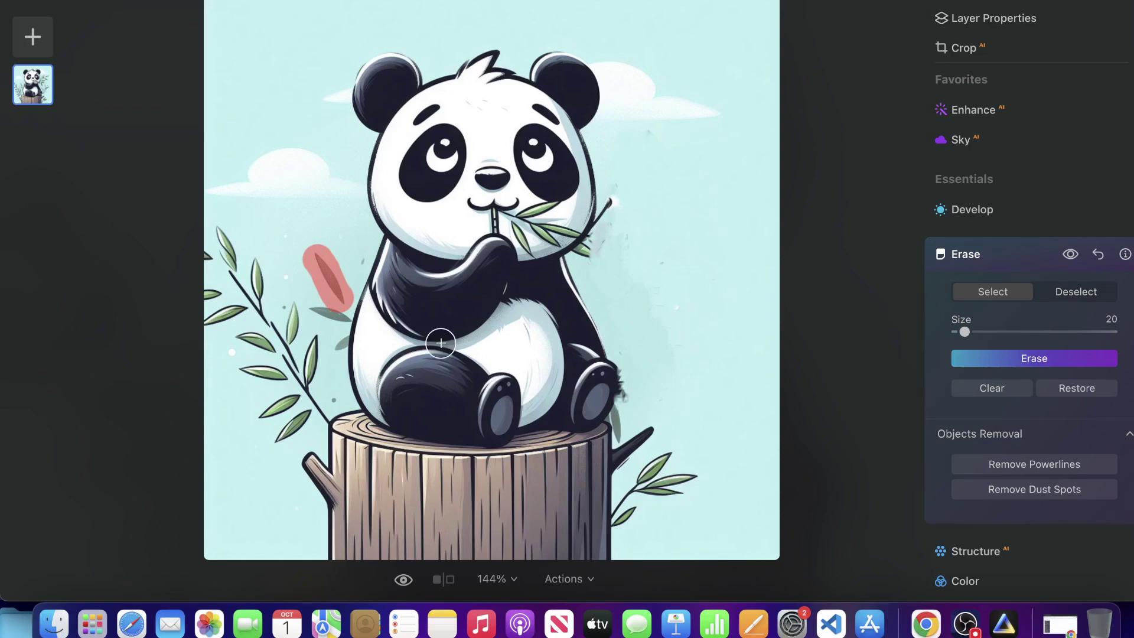
{"action": "left_click", "coordinate": [953, 363]}
{"action": "left_click", "coordinate": [325, 316]}
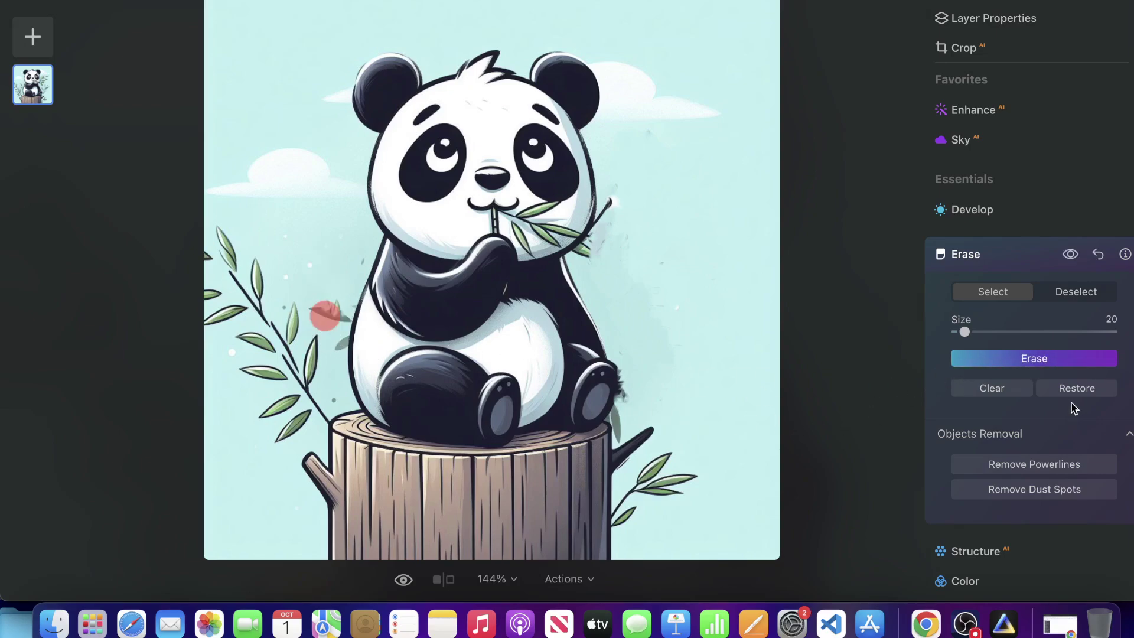
{"action": "left_click", "coordinate": [1047, 360]}
Step: Erase the upper leaves of the tall branch near the image's left edge and the remnants left around them
{"action": "left_click", "coordinate": [217, 232]}
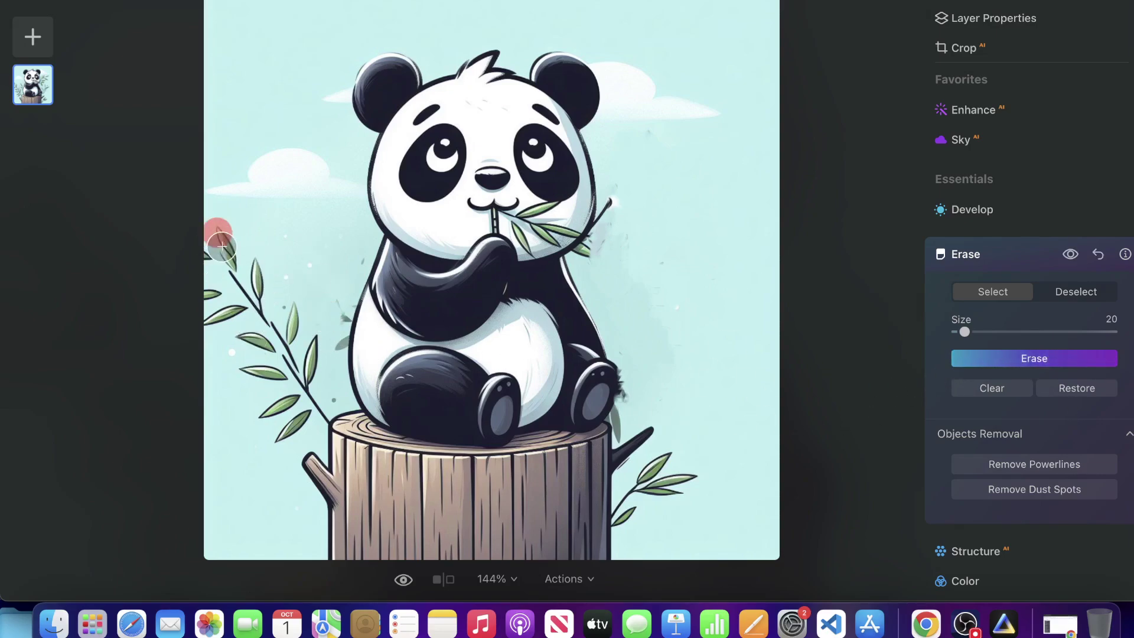
{"action": "mouse_move", "coordinate": [222, 245]}
{"action": "left_mouse_down"}
{"action": "mouse_move", "coordinate": [234, 313]}
{"action": "mouse_move", "coordinate": [260, 257]}
{"action": "left_mouse_up"}
{"action": "left_click", "coordinate": [984, 364]}
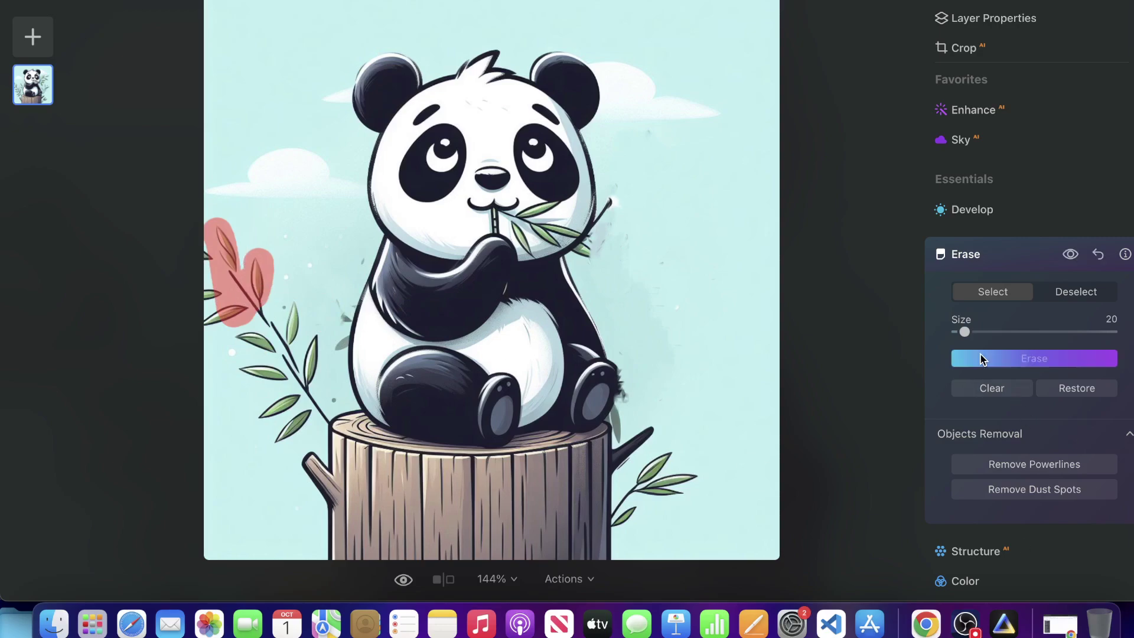
{"action": "left_click_drag", "start_coordinate": [224, 285], "coordinate": [234, 275]}
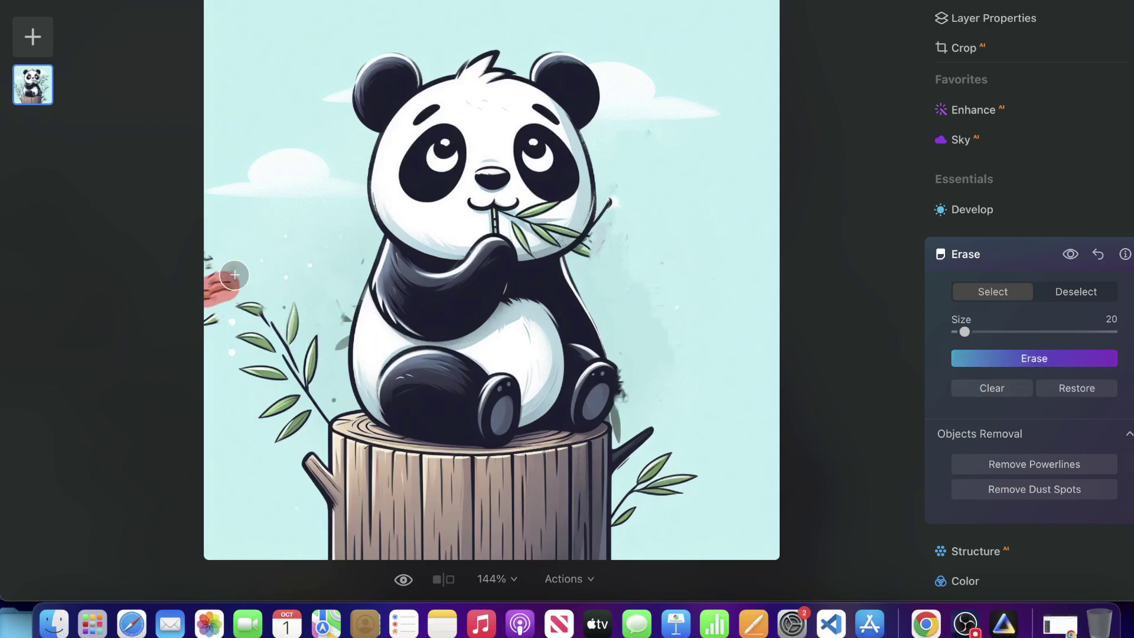
{"action": "left_click", "coordinate": [1030, 359]}
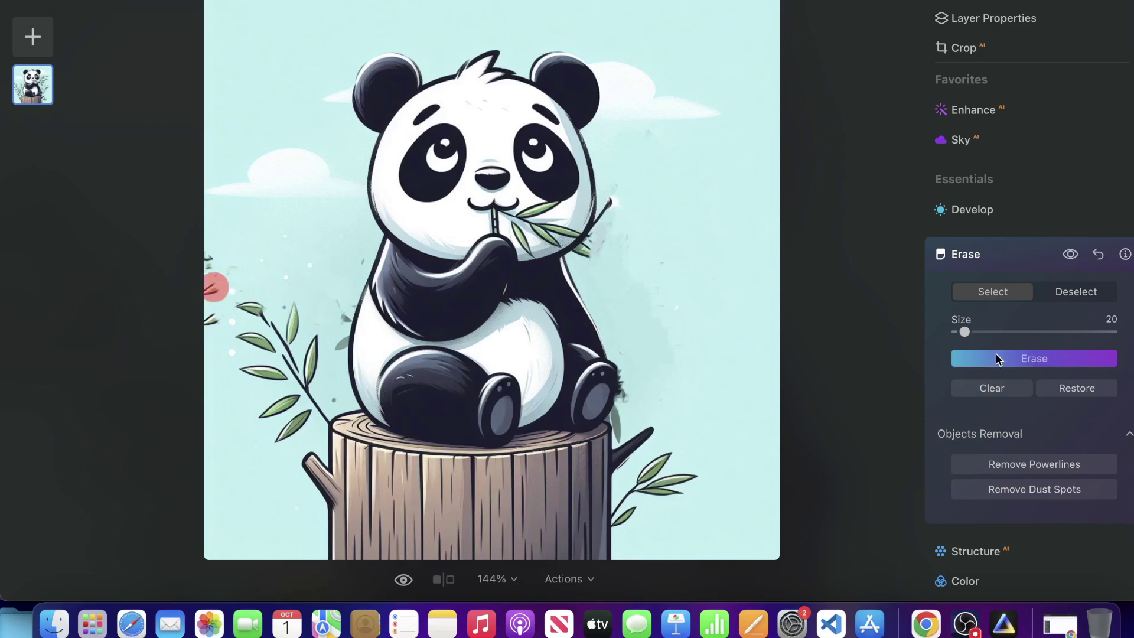
{"action": "left_click", "coordinate": [1031, 358]}
{"action": "left_click_drag", "start_coordinate": [210, 274], "coordinate": [215, 254]}
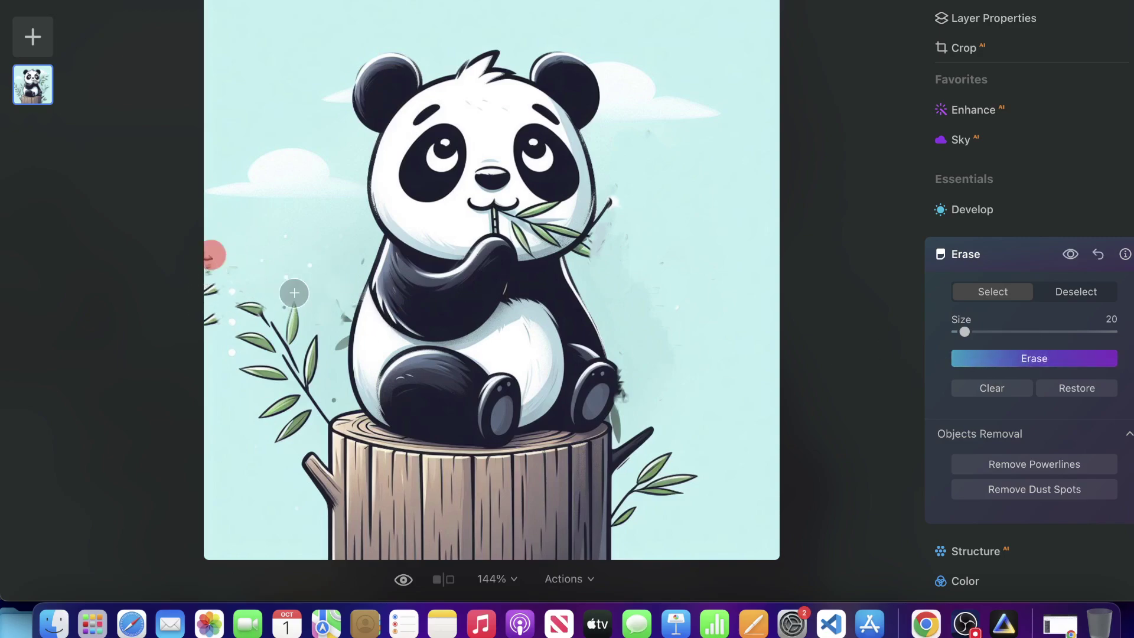
{"action": "left_click", "coordinate": [985, 357]}
Step: Set the Erase brush size to 10 and erase the small remnants by the branch and the twig tip beside the panda's cheek
{"action": "left_click_drag", "start_coordinate": [965, 332], "coordinate": [832, 352]}
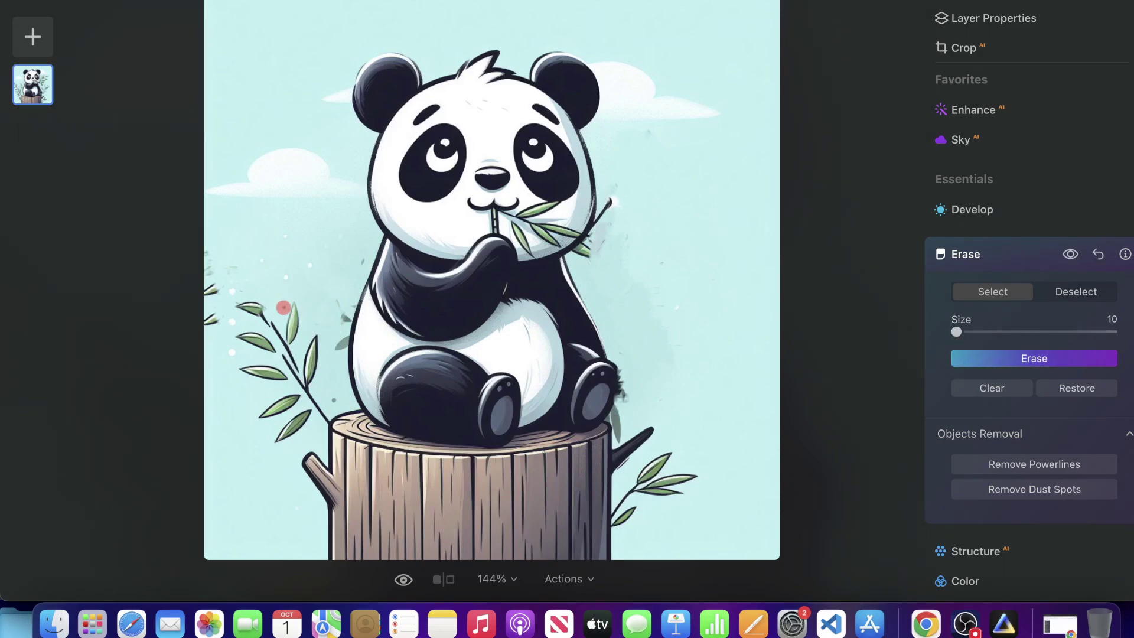
{"action": "left_click", "coordinate": [1018, 358]}
{"action": "left_click", "coordinate": [1063, 358]}
{"action": "left_click", "coordinate": [994, 359]}
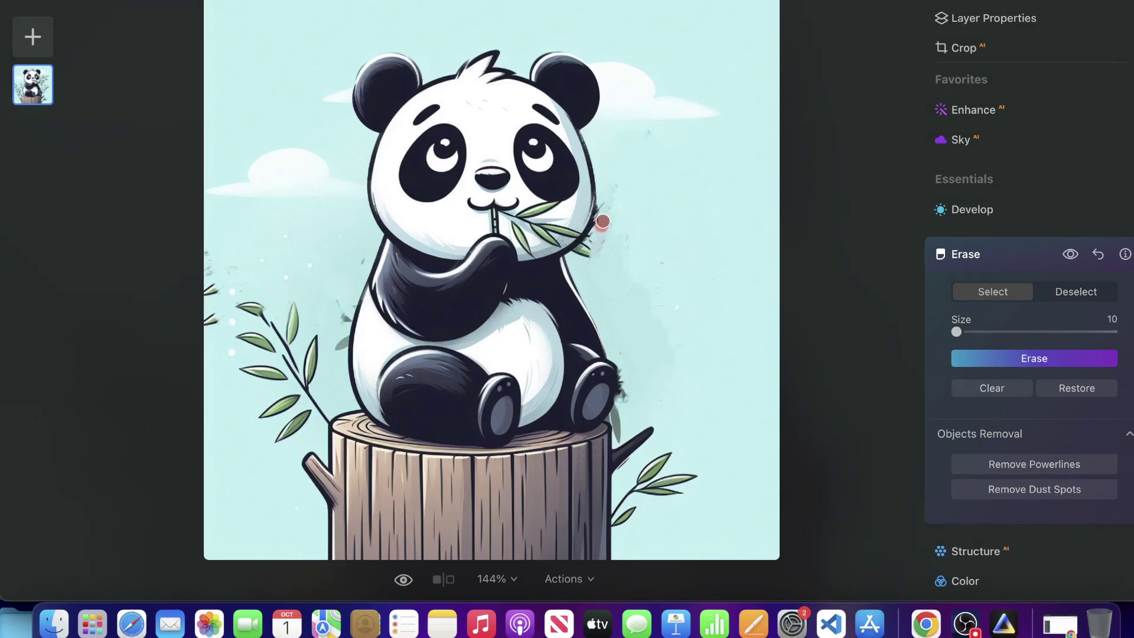
{"action": "left_click", "coordinate": [973, 355]}
Step: Set the Erase brush size to 20 and erase several leaves and the upper stem of the branch growing left of the stump
{"action": "left_click_drag", "start_coordinate": [962, 330], "coordinate": [965, 331]}
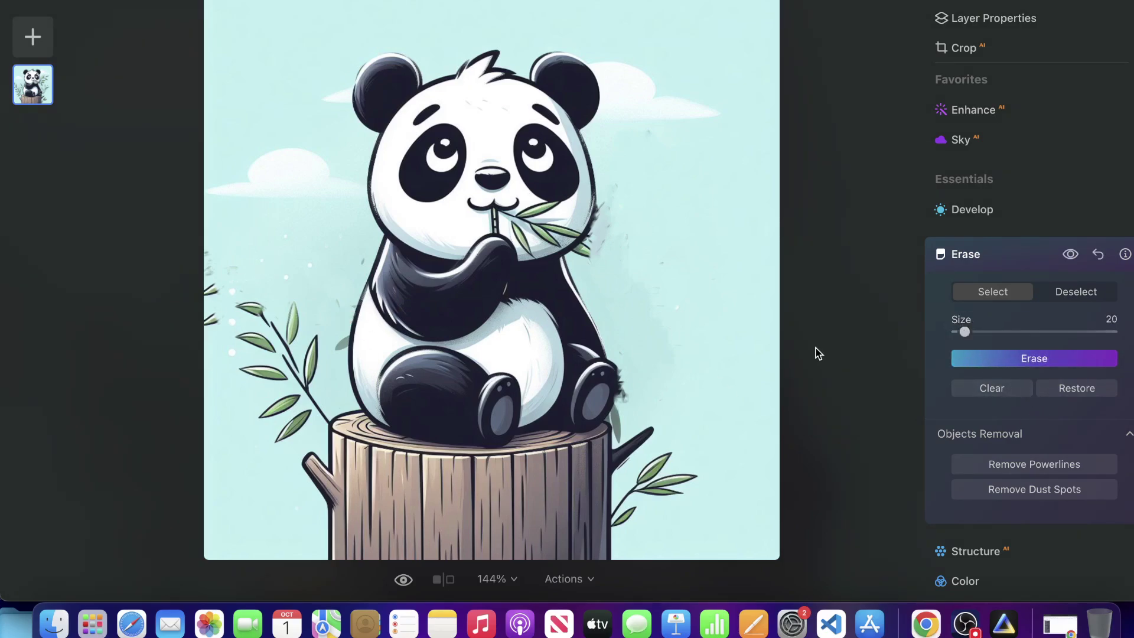
{"action": "left_click", "coordinate": [252, 307]}
{"action": "mouse_move", "coordinate": [286, 314]}
{"action": "left_mouse_down"}
{"action": "mouse_move", "coordinate": [313, 346]}
{"action": "mouse_move", "coordinate": [304, 377]}
{"action": "left_mouse_up"}
{"action": "left_click_drag", "start_coordinate": [230, 370], "coordinate": [274, 375]}
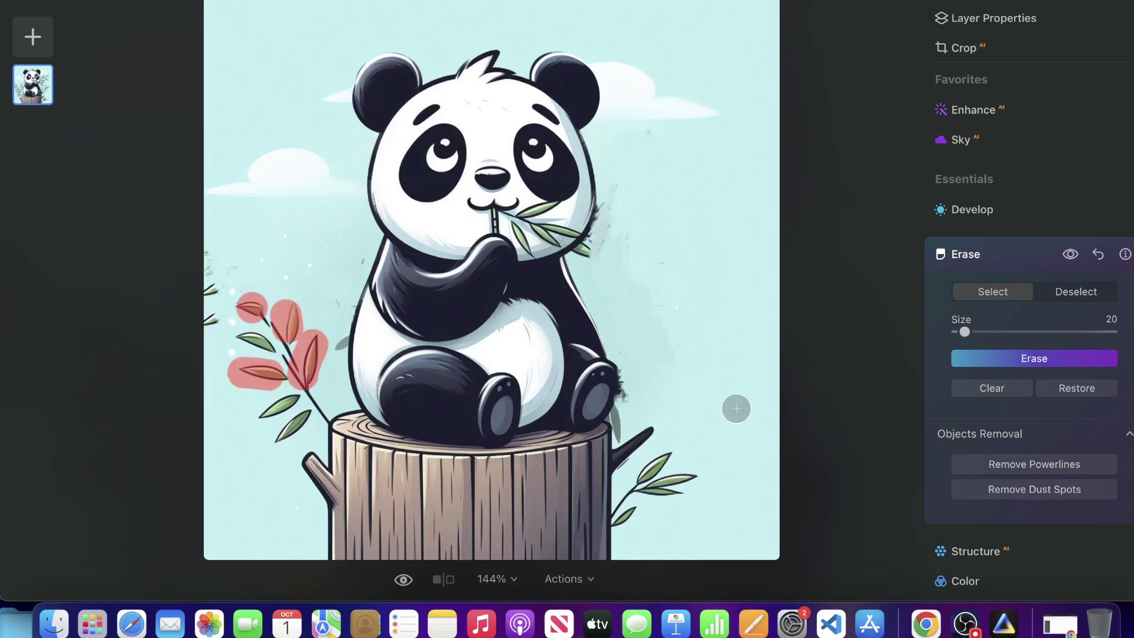
{"action": "left_click", "coordinate": [1035, 359]}
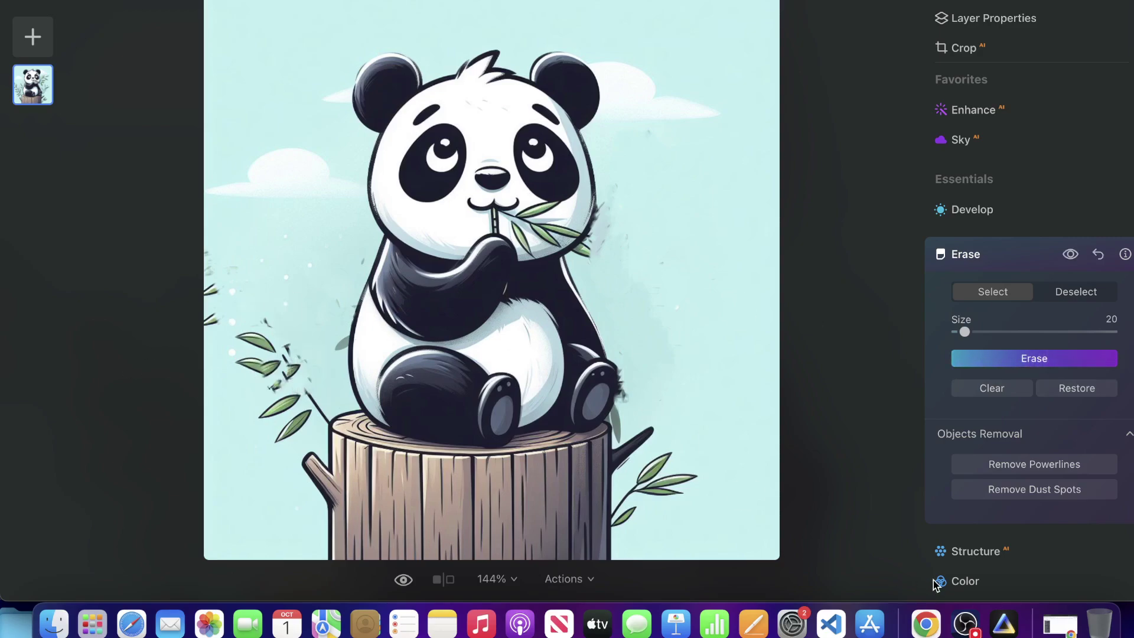
Step: Switch to Bing Image Creator and download the sitting cat on the pale blue circle and the sheet of four orange cats
{"action": "left_click", "coordinate": [926, 624]}
{"action": "scroll", "coordinate": [618, 272], "scroll_direction": "down", "scroll_amount": 1}
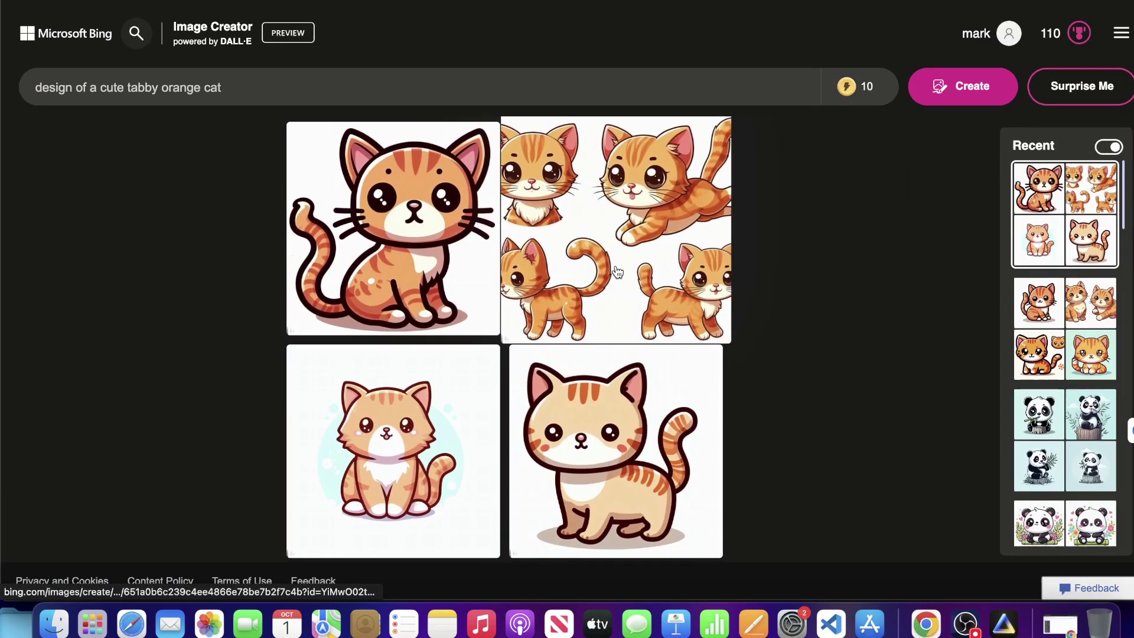
{"action": "scroll", "coordinate": [844, 283], "scroll_direction": "up", "scroll_amount": 1}
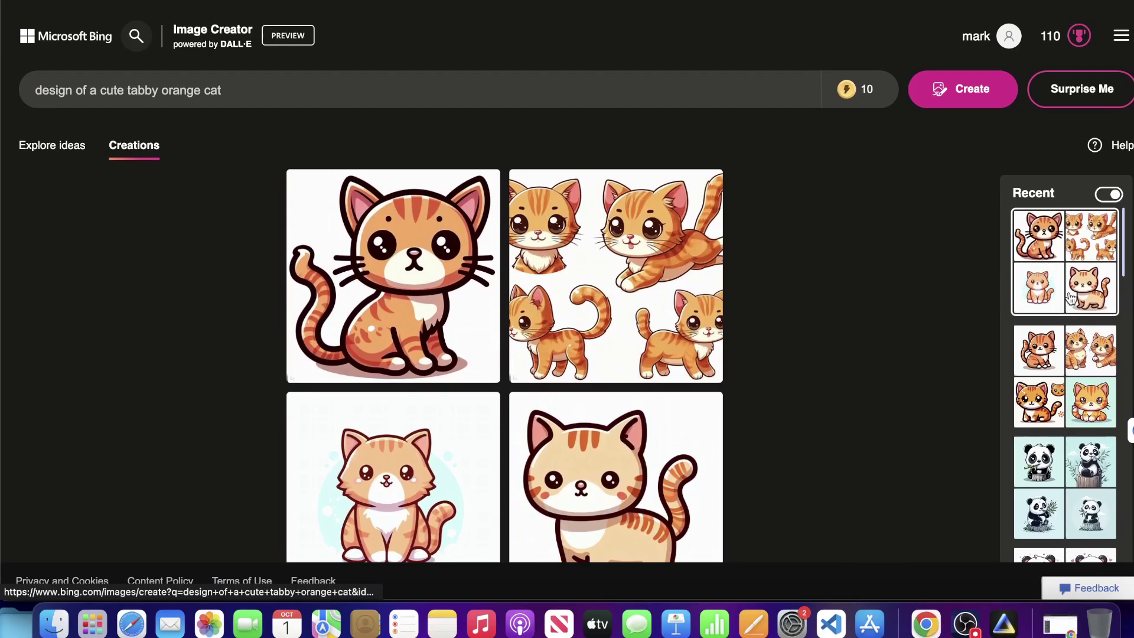
{"action": "left_click", "coordinate": [476, 402]}
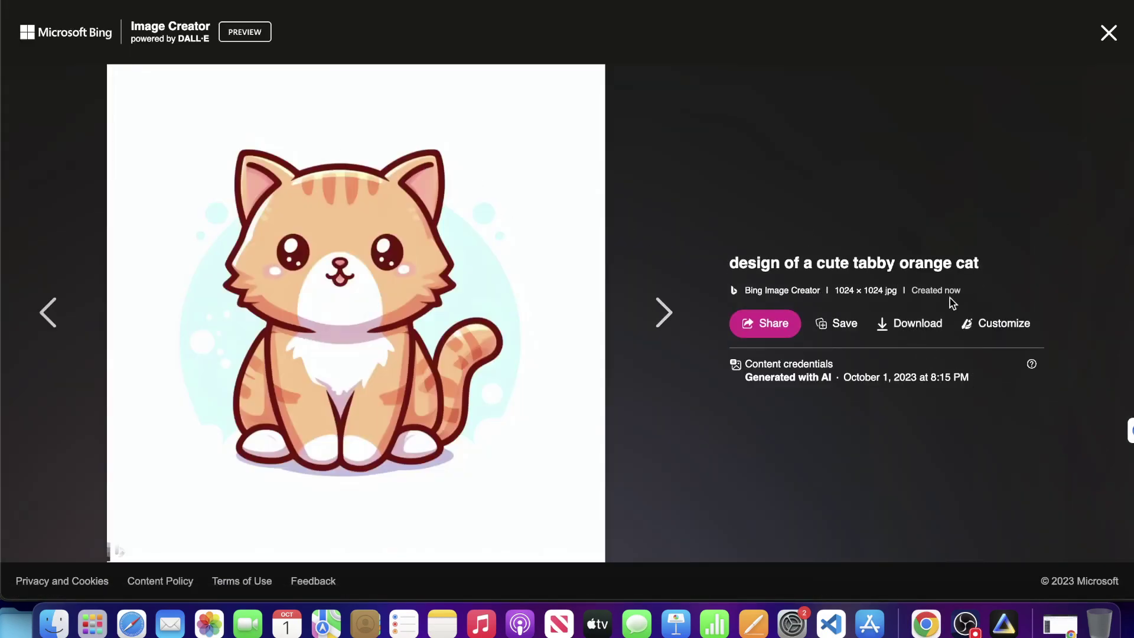
{"action": "left_click", "coordinate": [910, 323]}
{"action": "left_click", "coordinate": [58, 313]}
{"action": "left_click", "coordinate": [907, 324]}
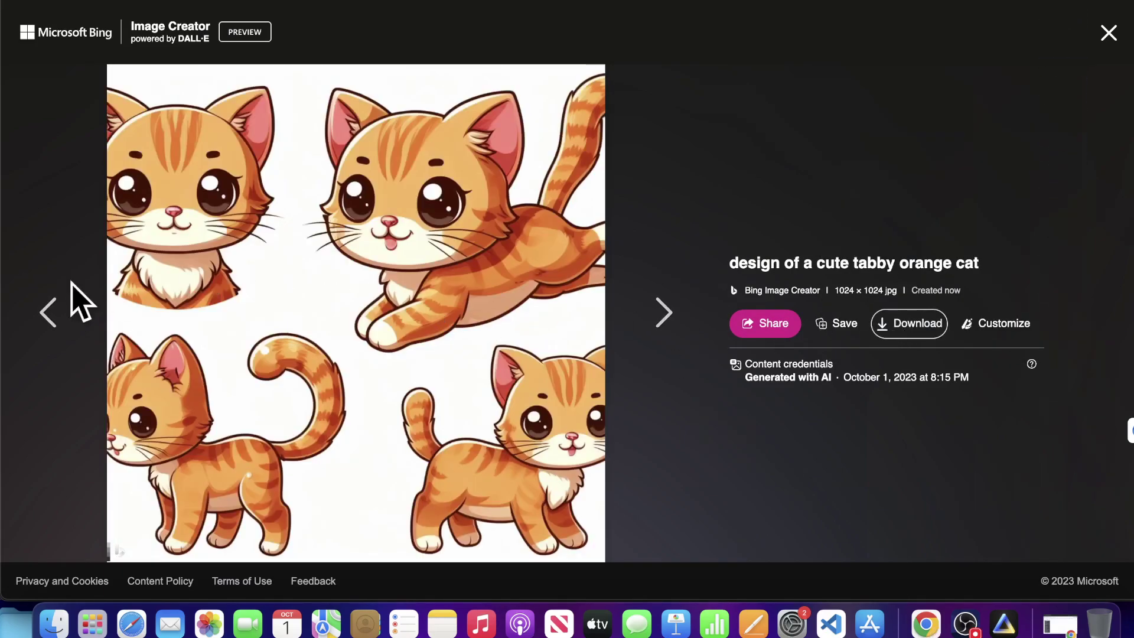
Step: Download the sitting cat with the long curled tail and the beige standing cat, and close the image viewer
{"action": "left_click", "coordinate": [58, 312]}
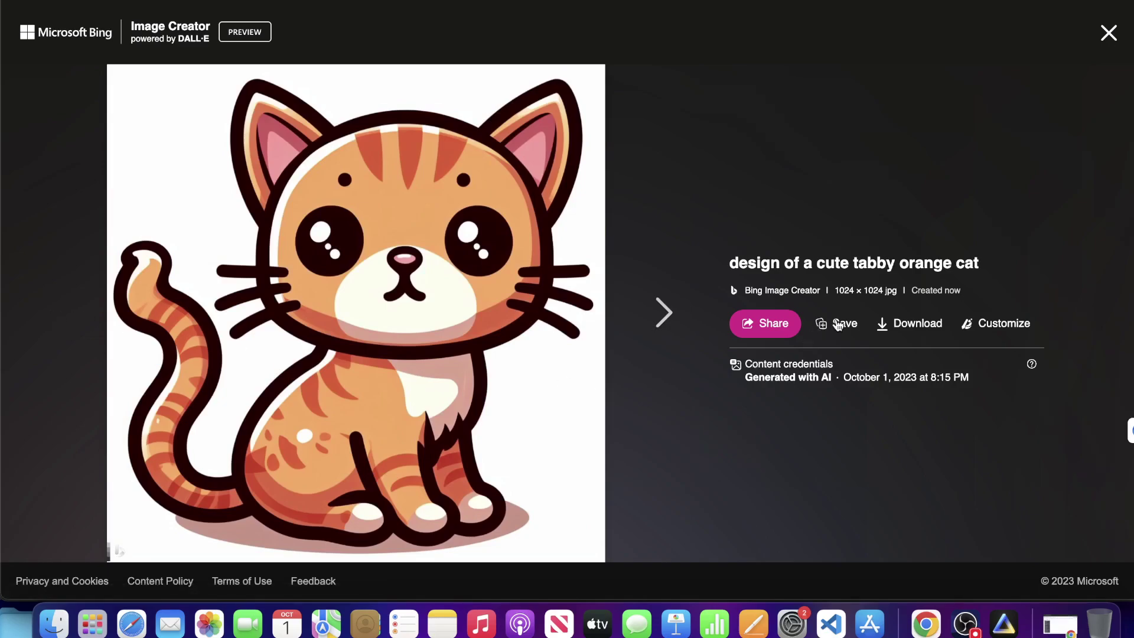
{"action": "left_click", "coordinate": [938, 324]}
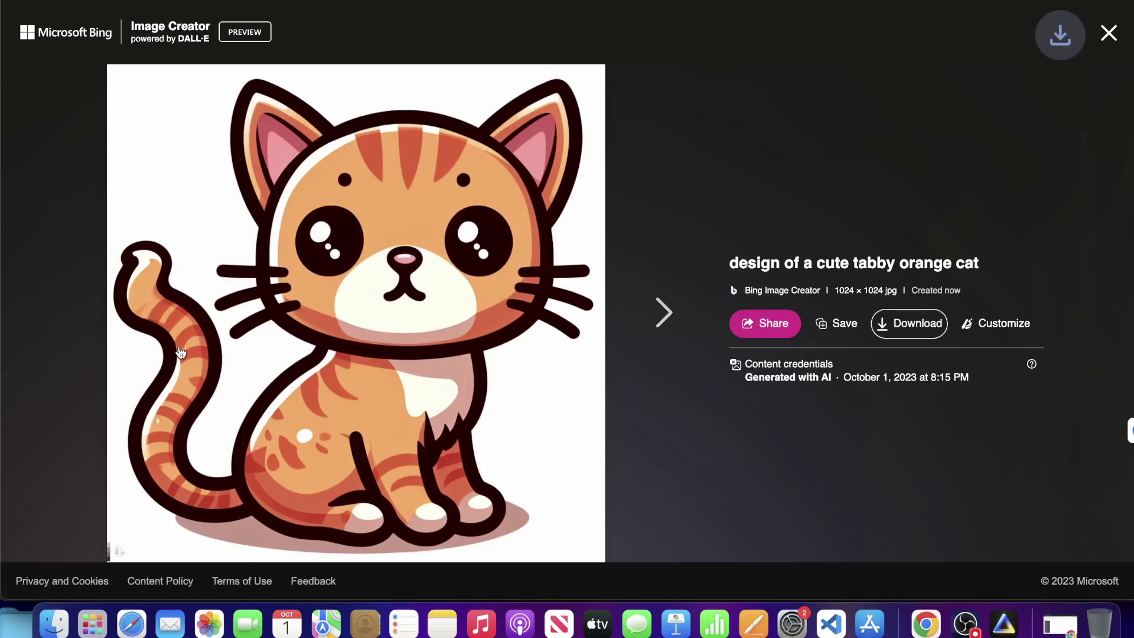
{"action": "left_click", "coordinate": [645, 318]}
{"action": "left_click", "coordinate": [645, 319]}
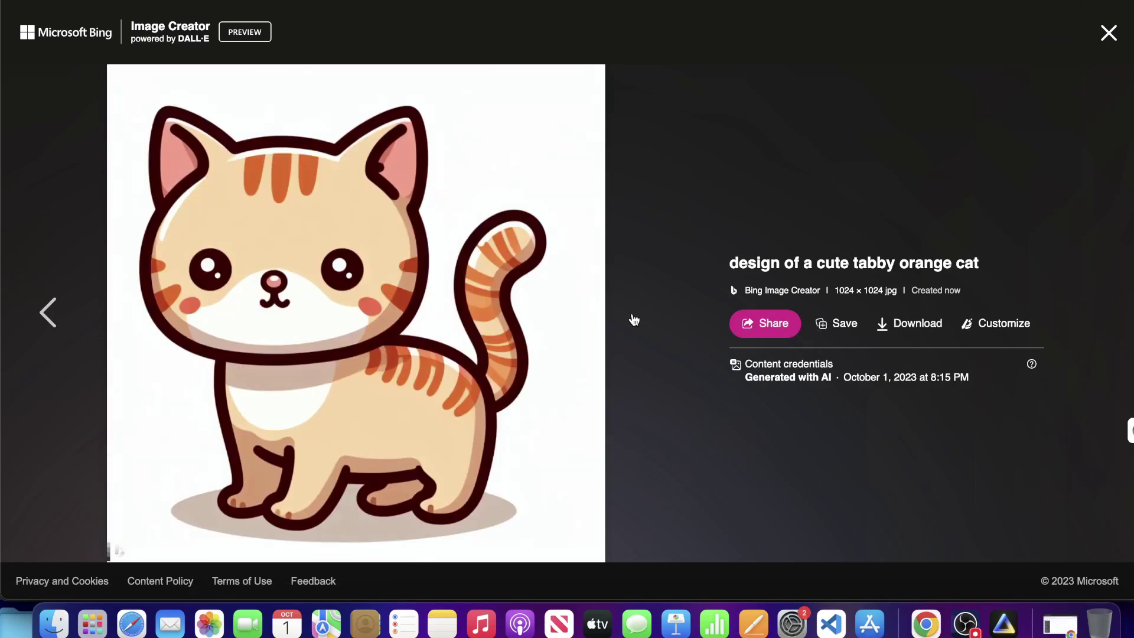
{"action": "left_click", "coordinate": [898, 332]}
{"action": "left_click", "coordinate": [47, 312]}
{"action": "left_click", "coordinate": [46, 311]}
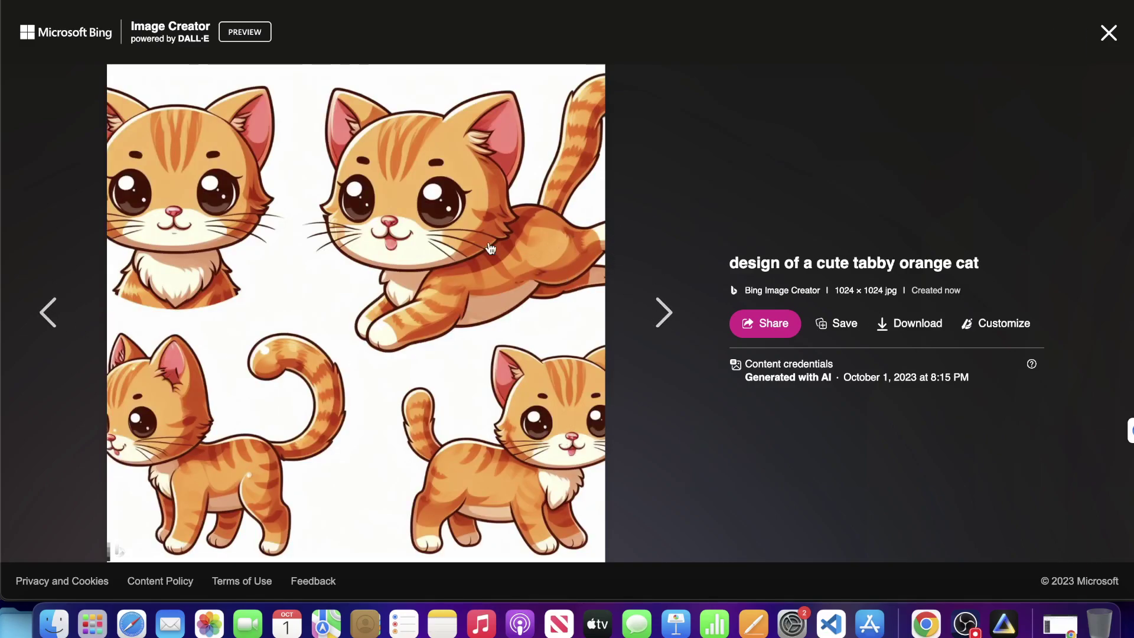
{"action": "left_click", "coordinate": [1109, 33]}
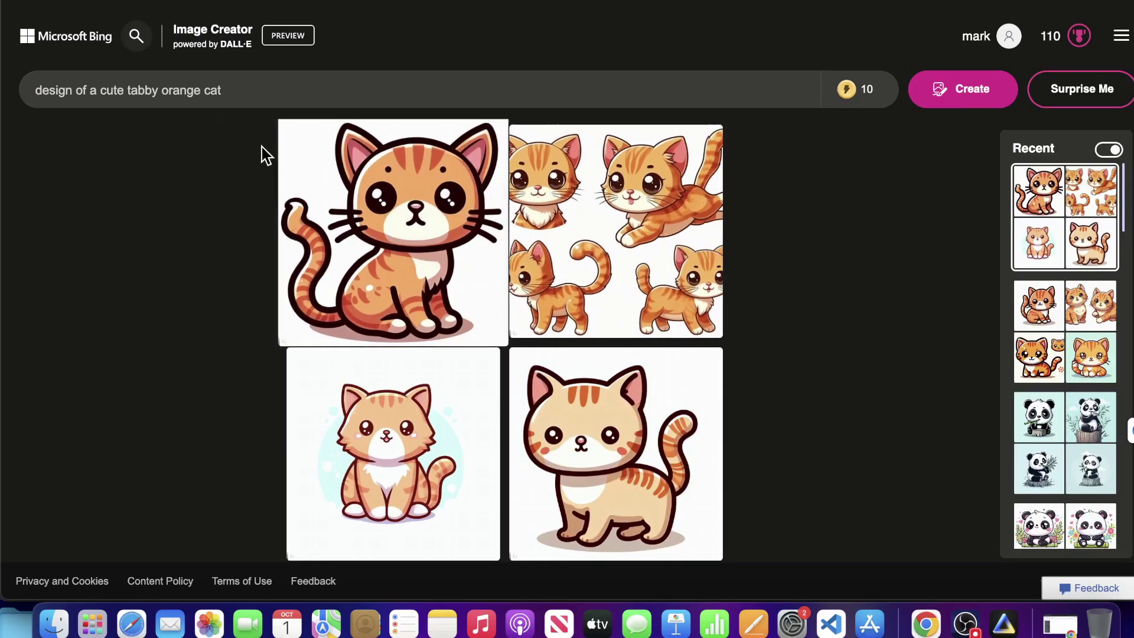
{"action": "left_click", "coordinate": [218, 90]}
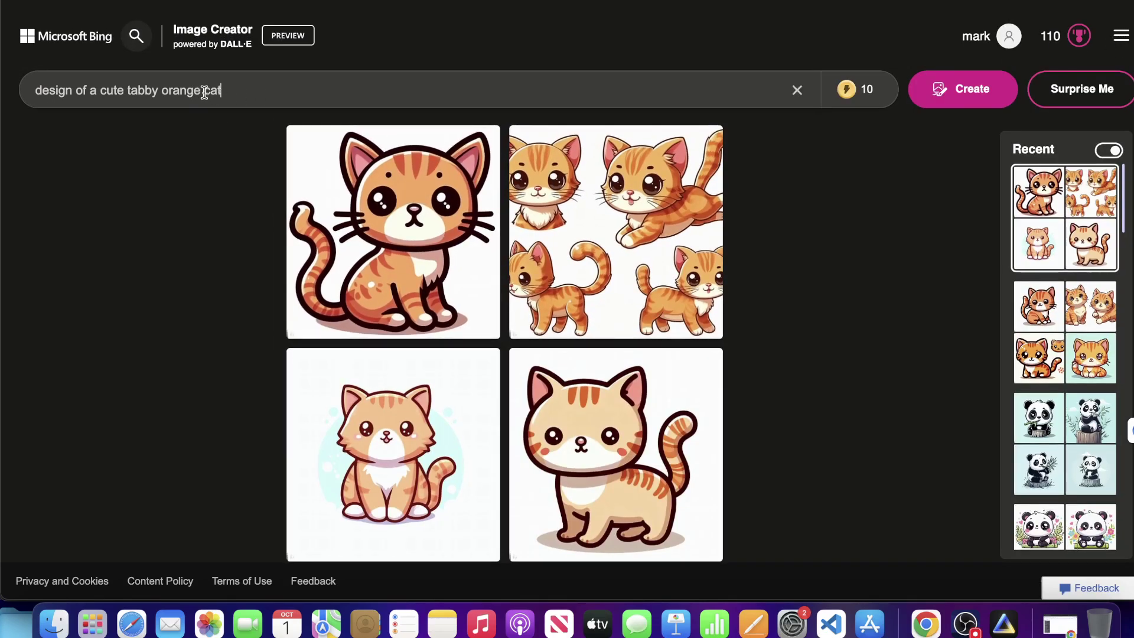
{"action": "left_click_drag", "start_coordinate": [224, 90], "coordinate": [167, 89]}
{"action": "key", "text": "BackSpace"}
{"action": "key", "text": "BackSpace"}
{"action": "key", "text": "BackSpace"}
{"action": "key", "text": "BackSpace"}
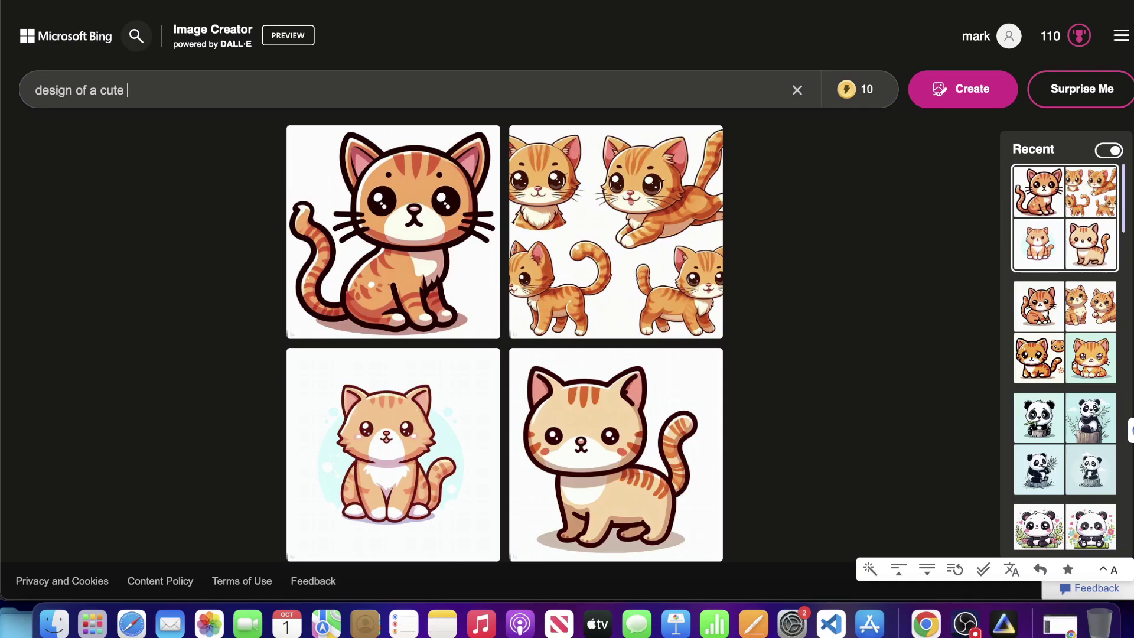
{"action": "key", "text": "super+z"}
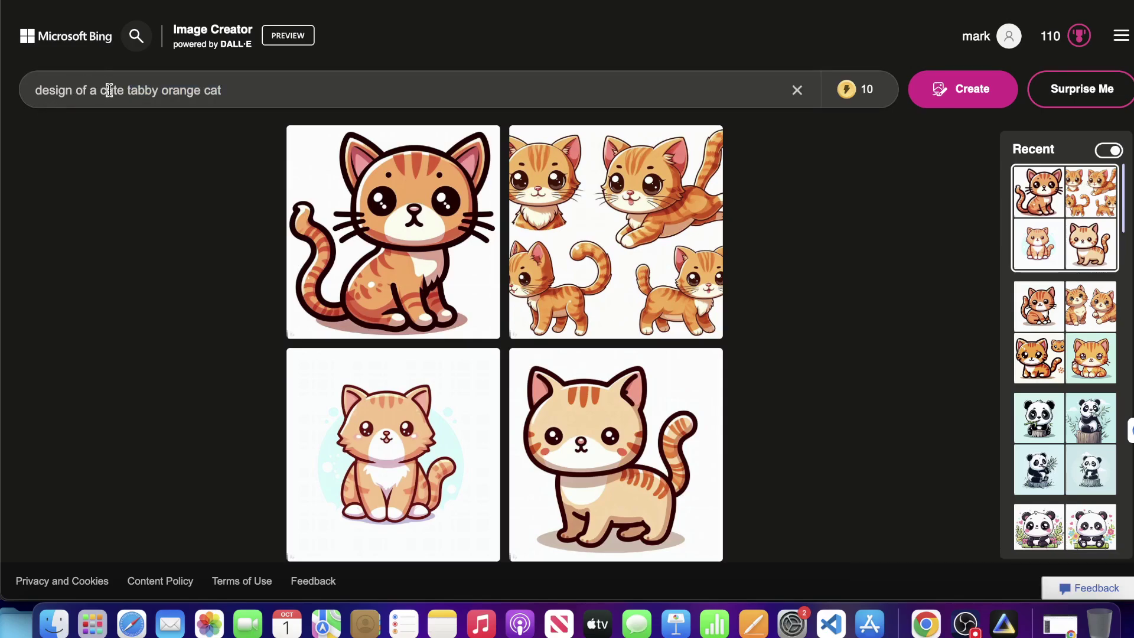
Step: Generate images for the prompt "design of a kawaii tabby orange cat" and switch to Luminar Neo
{"action": "double_click", "coordinate": [106, 89]}
{"action": "type", "text": "kawaii"}
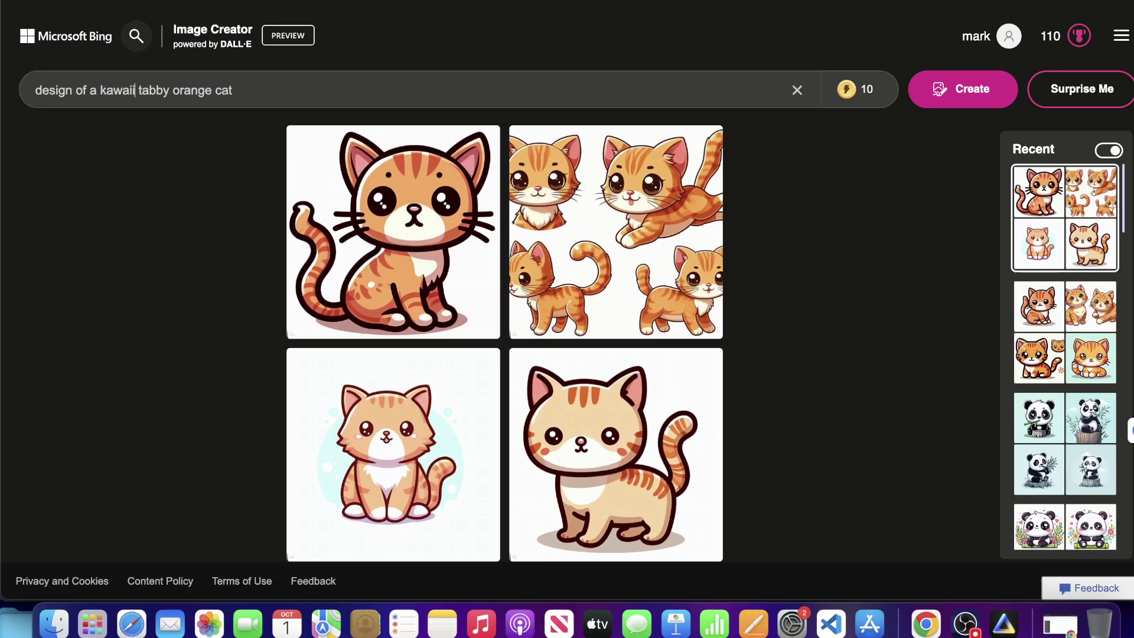
{"action": "left_click", "coordinate": [946, 95]}
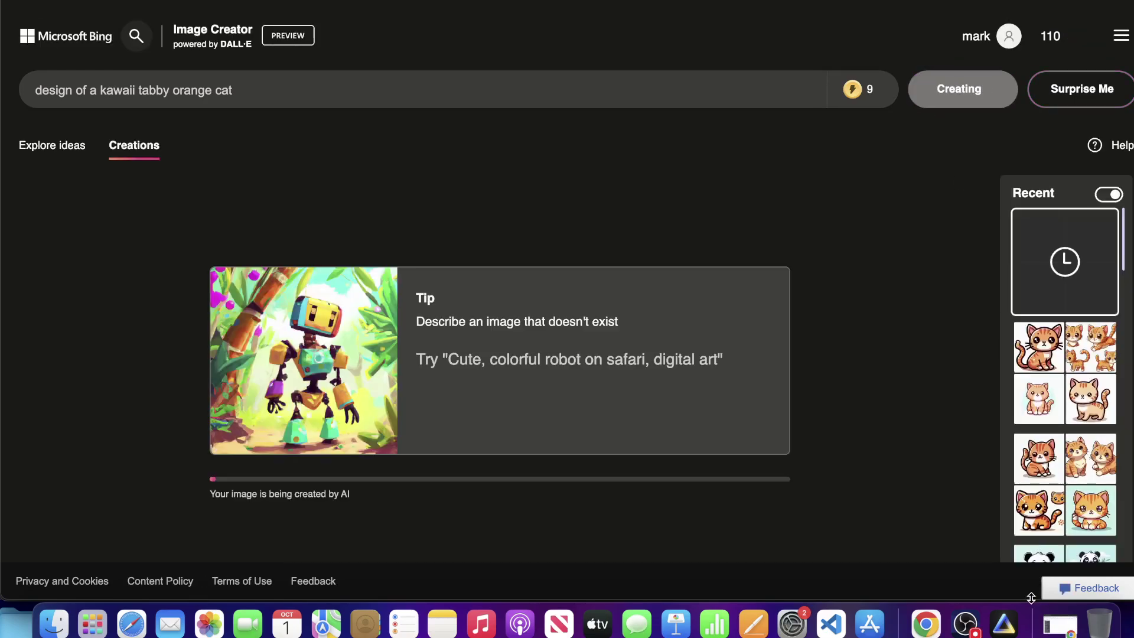
{"action": "left_click", "coordinate": [1004, 624]}
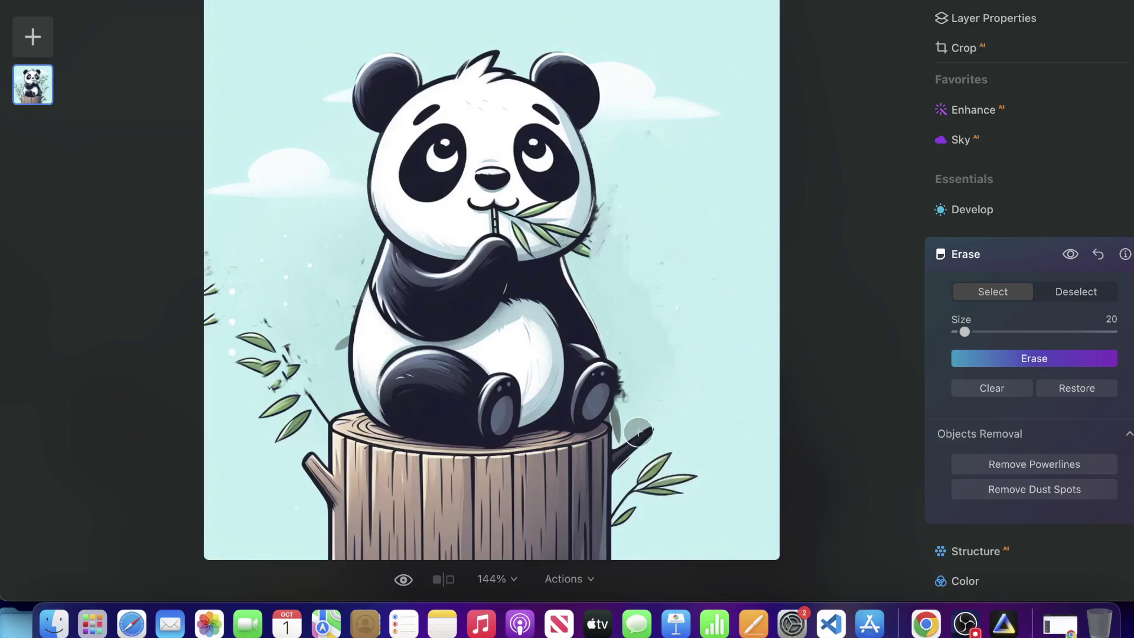
Step: Erase the uppermost bamboo leaf left of the panda and the leaf fragments at the image's left edge
{"action": "left_click_drag", "start_coordinate": [265, 344], "coordinate": [251, 334]}
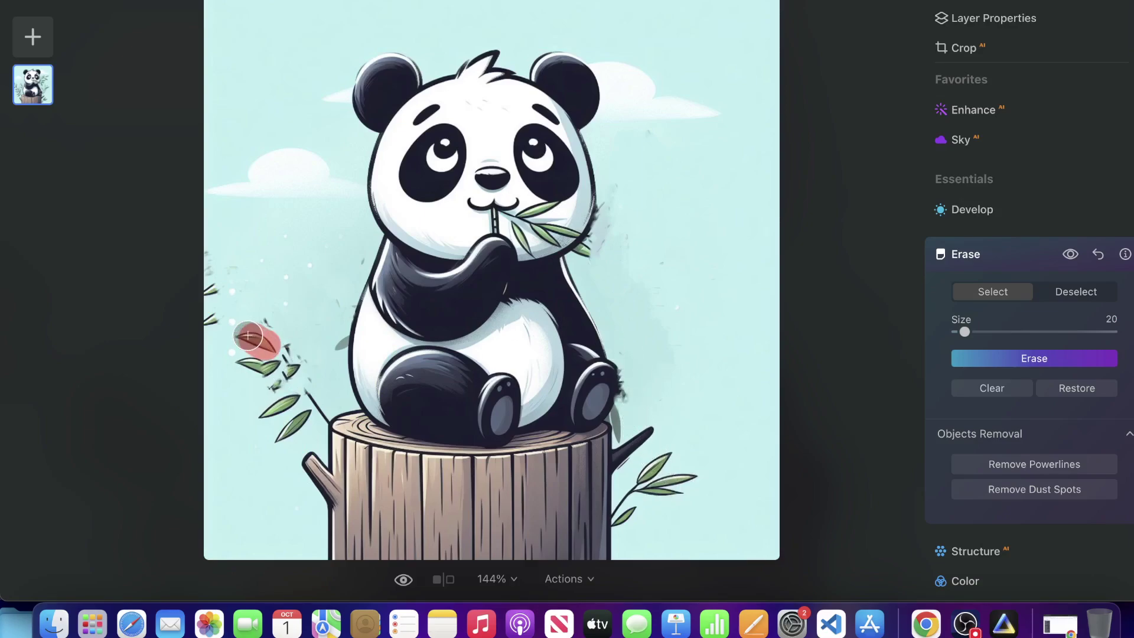
{"action": "left_click", "coordinate": [1012, 359]}
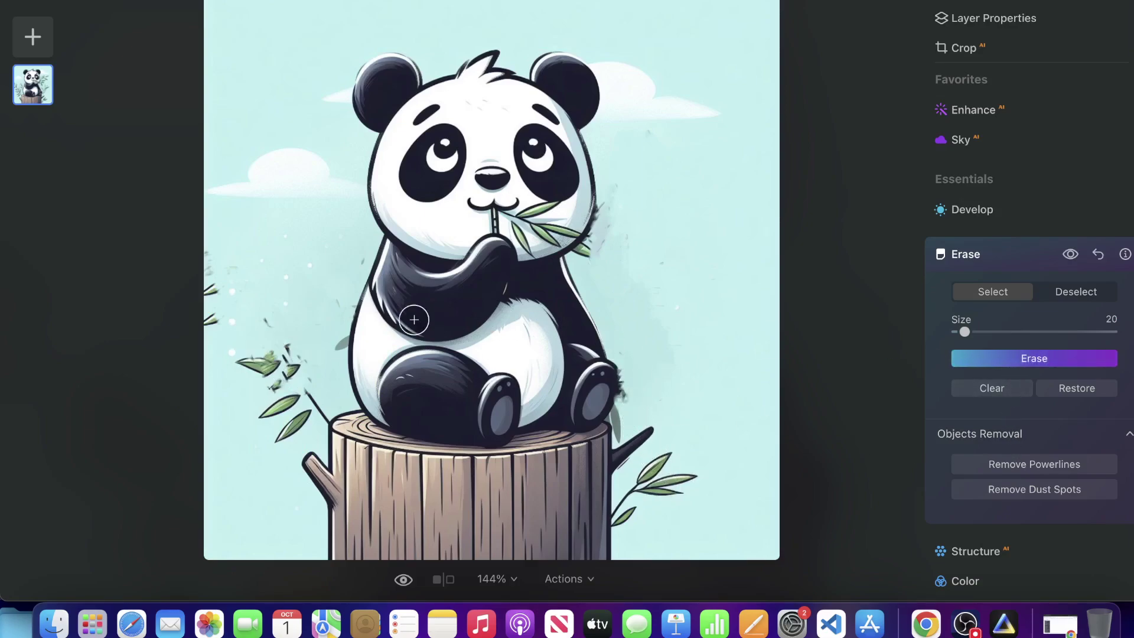
{"action": "left_click", "coordinate": [216, 319]}
{"action": "left_click", "coordinate": [1027, 363]}
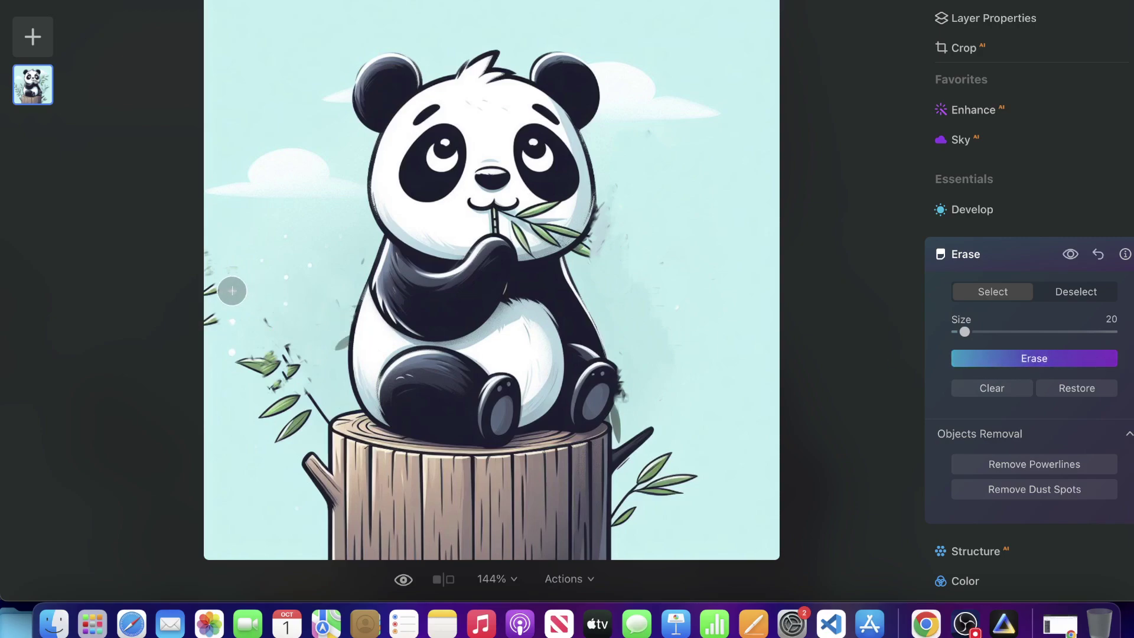
{"action": "left_click", "coordinate": [216, 291]}
{"action": "left_click", "coordinate": [1094, 363]}
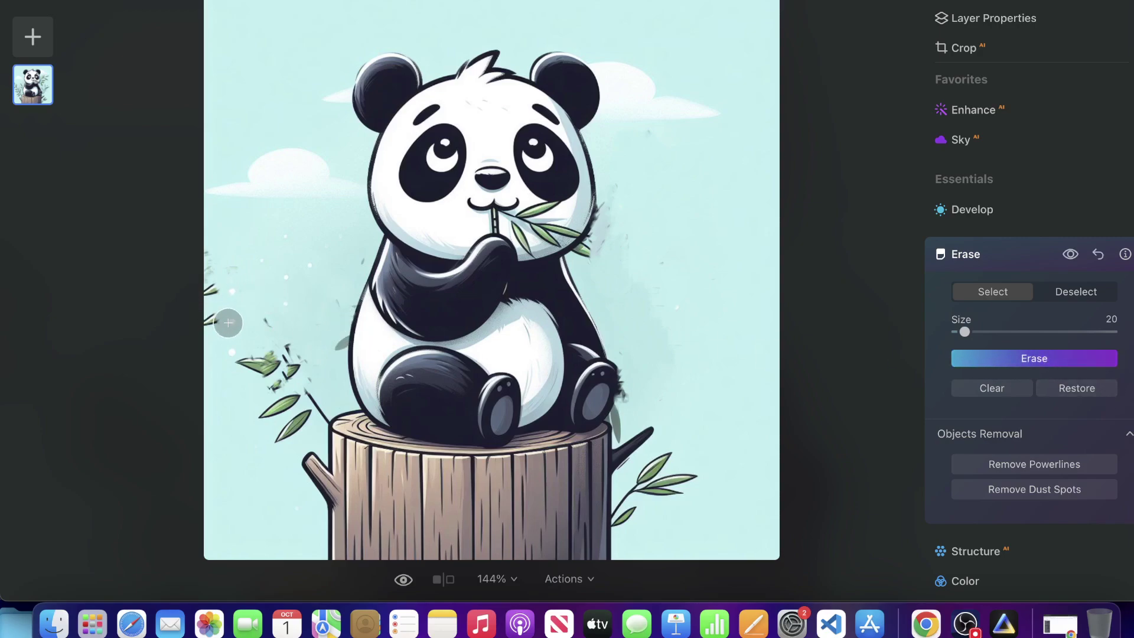
{"action": "mouse_move", "coordinate": [211, 319]}
{"action": "left_mouse_down"}
{"action": "mouse_move", "coordinate": [210, 281]}
{"action": "mouse_move", "coordinate": [235, 266]}
{"action": "left_mouse_up"}
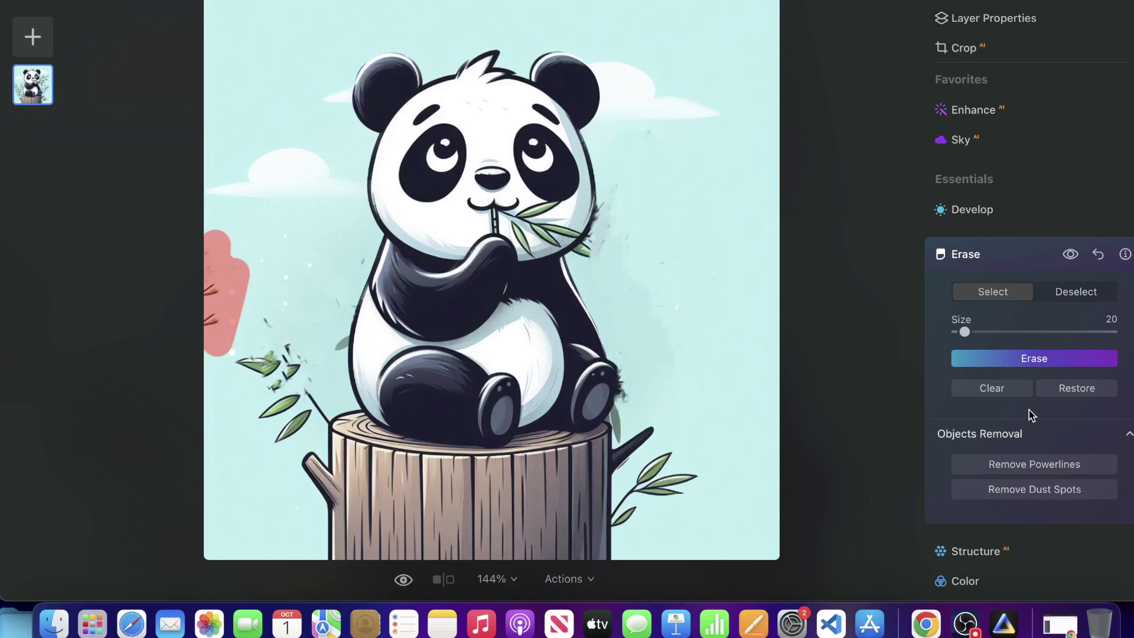
{"action": "left_click", "coordinate": [1038, 358]}
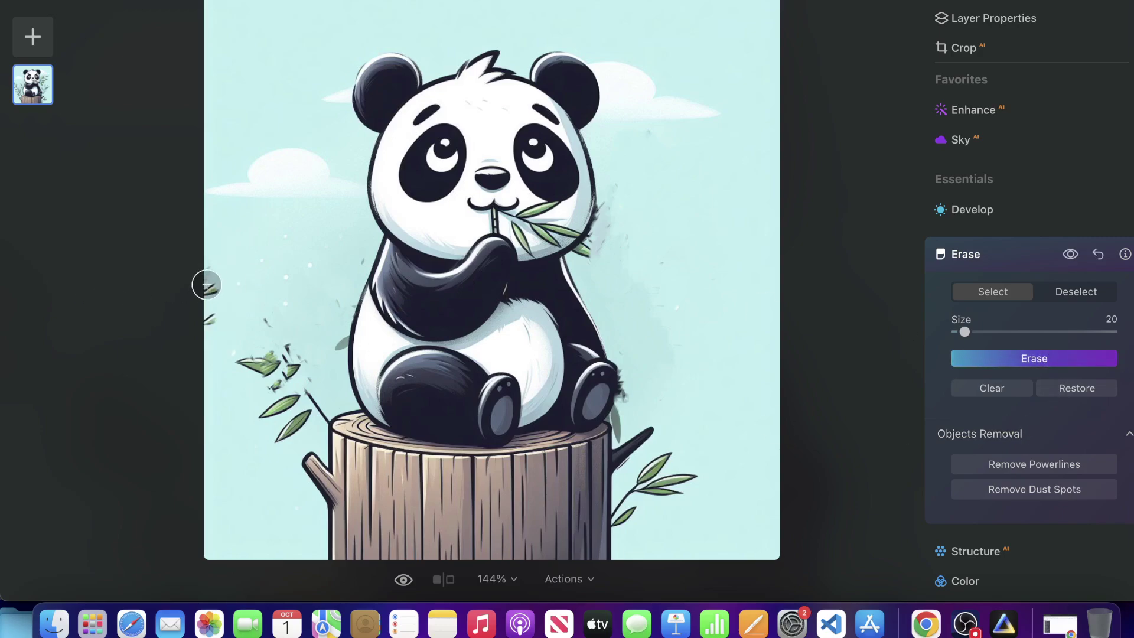
{"action": "mouse_move", "coordinate": [208, 284]}
{"action": "left_mouse_down"}
{"action": "mouse_move", "coordinate": [182, 317]}
{"action": "mouse_move", "coordinate": [235, 327]}
{"action": "mouse_move", "coordinate": [186, 323]}
{"action": "left_mouse_up"}
{"action": "left_click", "coordinate": [1005, 359]}
{"action": "left_click", "coordinate": [987, 359]}
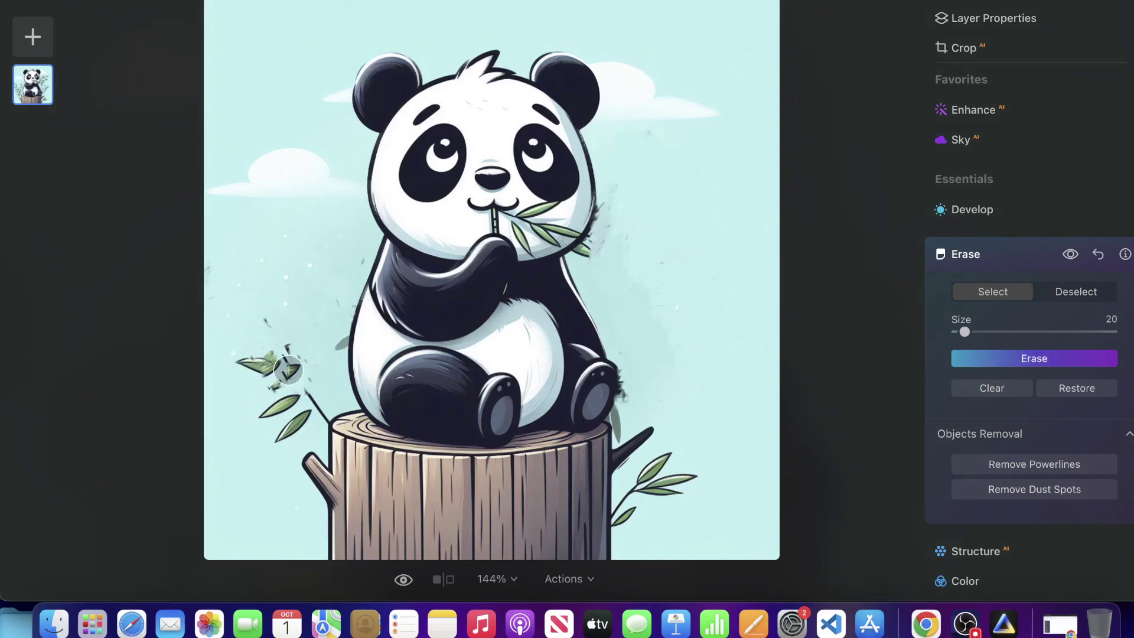
Step: Erase the middle cluster of bamboo leaves left of the panda, below the already cleaned area
{"action": "left_click", "coordinate": [301, 368]}
{"action": "left_click", "coordinate": [997, 362]}
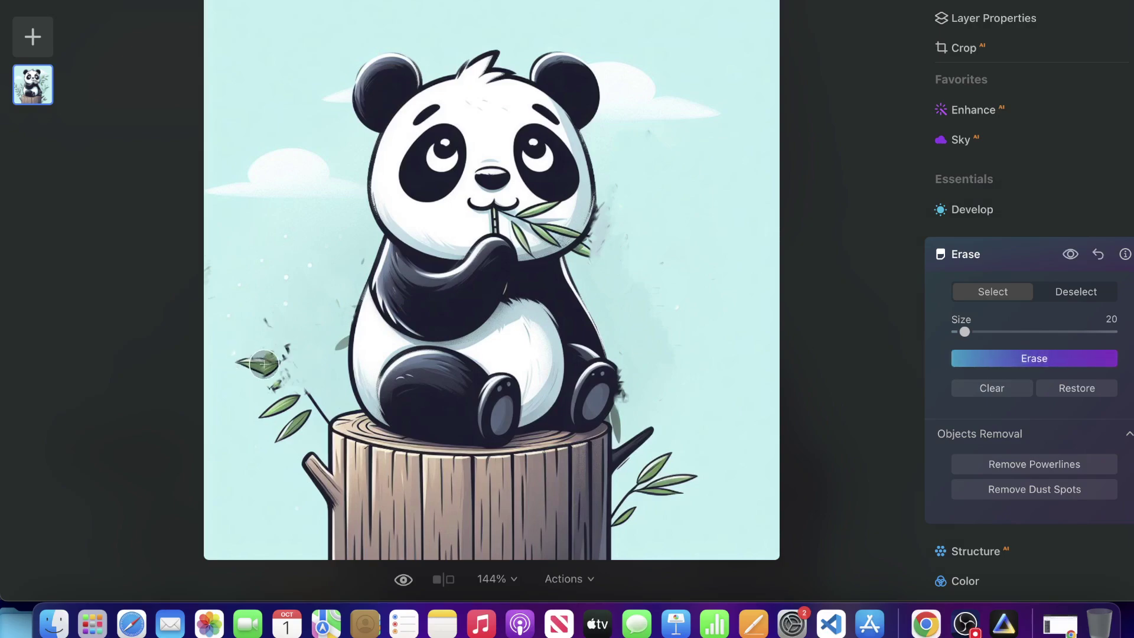
{"action": "left_click", "coordinate": [251, 366]}
{"action": "left_click", "coordinate": [1090, 359]}
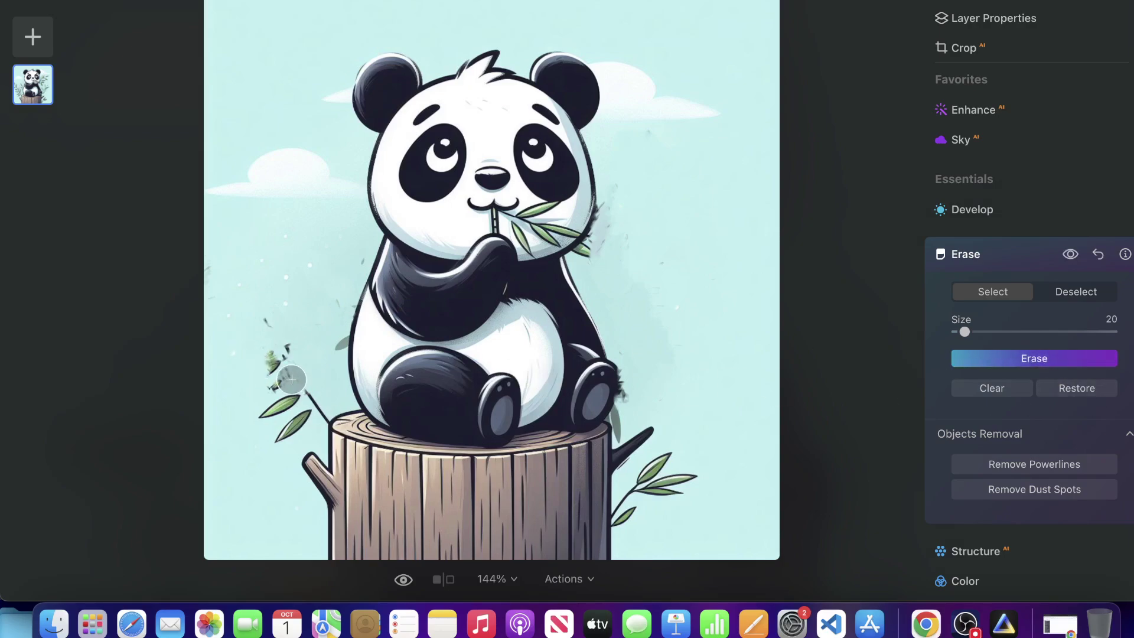
{"action": "left_click", "coordinate": [273, 370]}
{"action": "left_click", "coordinate": [1090, 360]}
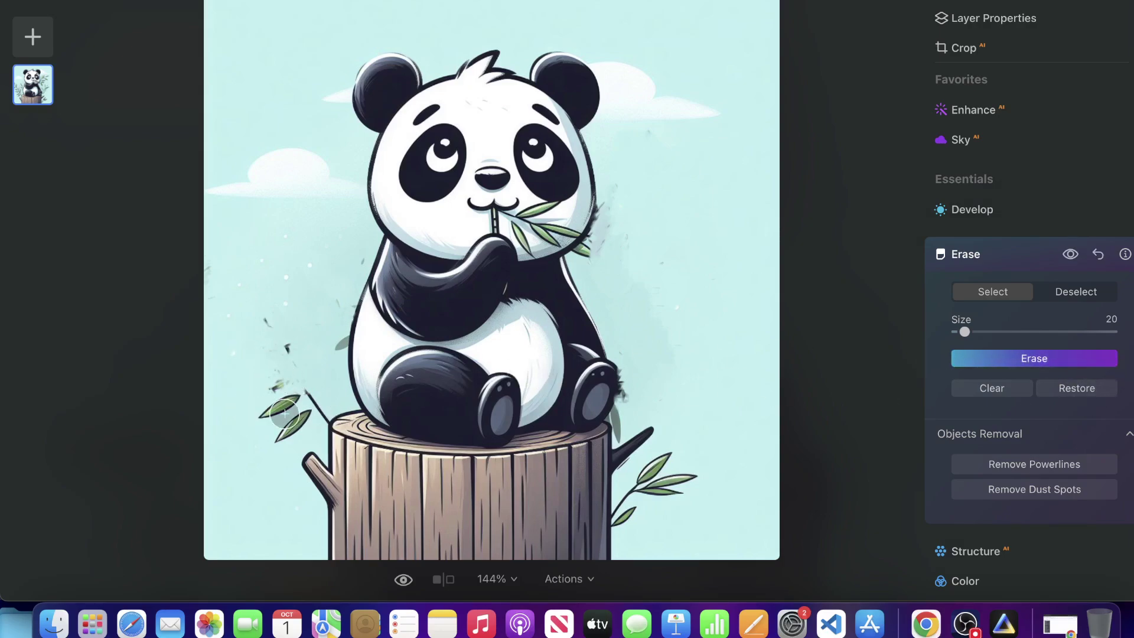
Step: Erase the two lower bamboo leaves and their stem just above the stump's left side
{"action": "mouse_move", "coordinate": [248, 416]}
{"action": "left_mouse_down"}
{"action": "mouse_move", "coordinate": [304, 397]}
{"action": "mouse_move", "coordinate": [284, 431]}
{"action": "left_mouse_up"}
{"action": "left_click", "coordinate": [1096, 361]}
{"action": "left_click", "coordinate": [1063, 361]}
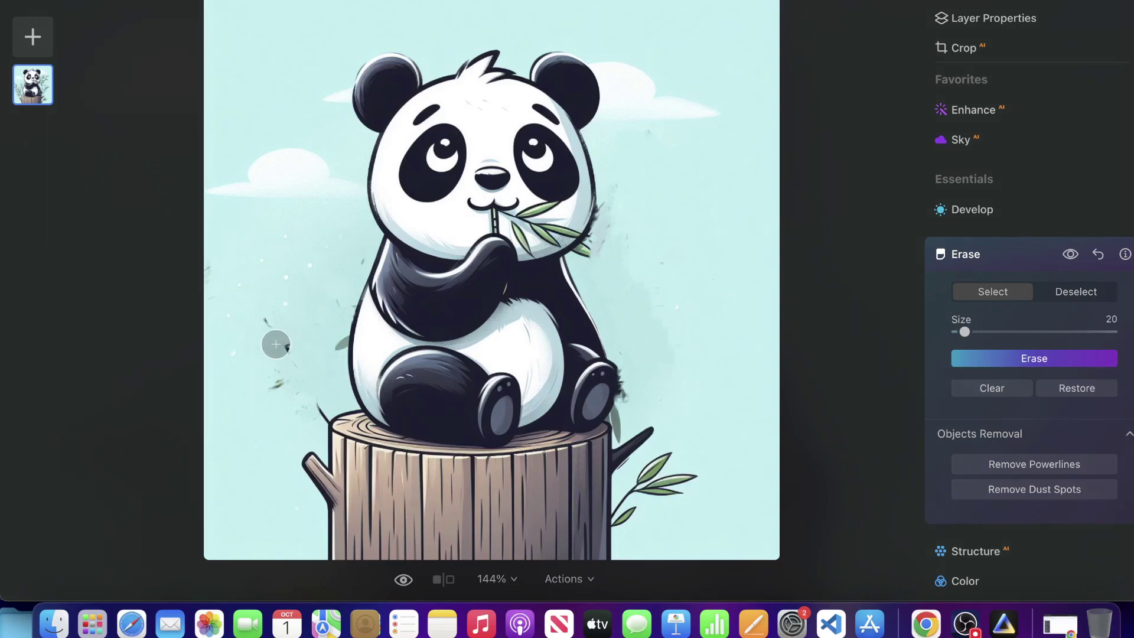
Step: Erase the leftover dark smudges and white specks in the background left of the panda
{"action": "left_click_drag", "start_coordinate": [278, 343], "coordinate": [270, 408]}
{"action": "left_click", "coordinate": [1050, 359]}
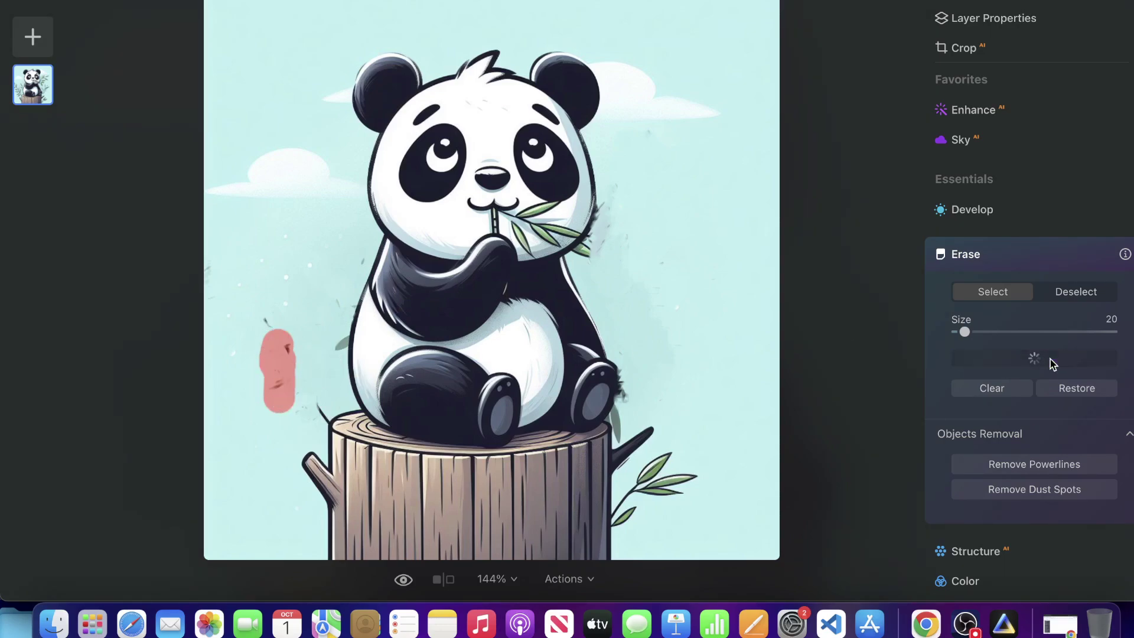
{"action": "mouse_move", "coordinate": [264, 364]}
{"action": "left_mouse_down"}
{"action": "mouse_move", "coordinate": [272, 313]}
{"action": "mouse_move", "coordinate": [305, 272]}
{"action": "mouse_move", "coordinate": [244, 344]}
{"action": "mouse_move", "coordinate": [222, 282]}
{"action": "mouse_move", "coordinate": [211, 306]}
{"action": "mouse_move", "coordinate": [254, 262]}
{"action": "left_mouse_up"}
{"action": "left_click", "coordinate": [1046, 358]}
{"action": "left_click", "coordinate": [1042, 362]}
{"action": "left_click", "coordinate": [1041, 359]}
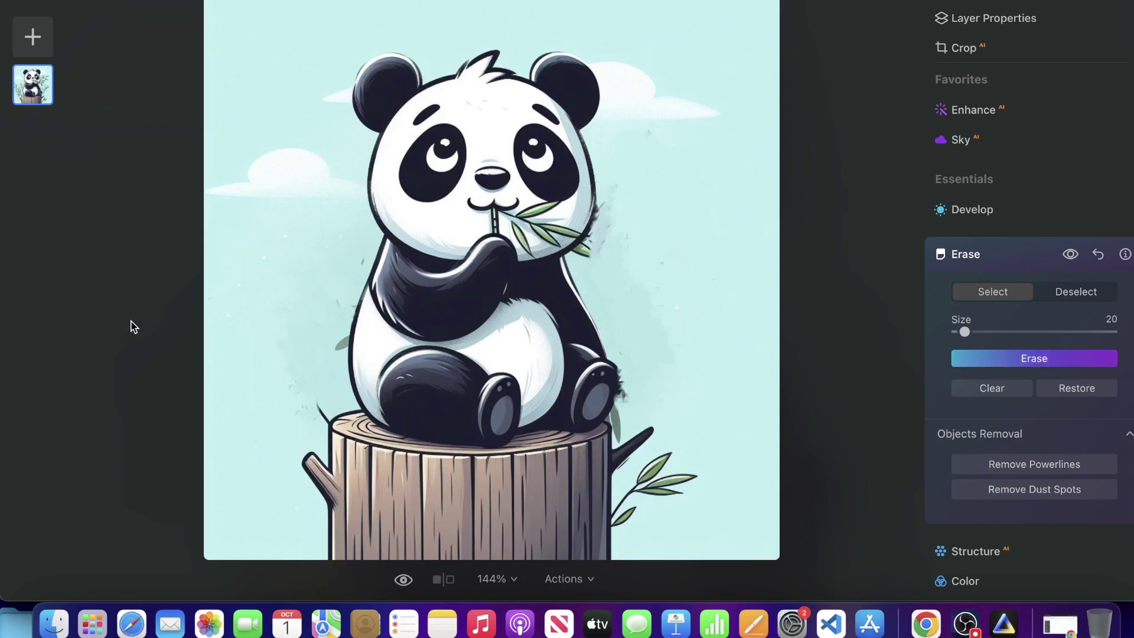
{"action": "mouse_move", "coordinate": [328, 285]}
{"action": "left_mouse_down"}
{"action": "mouse_move", "coordinate": [329, 320]}
{"action": "mouse_move", "coordinate": [286, 318]}
{"action": "mouse_move", "coordinate": [294, 312]}
{"action": "mouse_move", "coordinate": [258, 283]}
{"action": "mouse_move", "coordinate": [265, 261]}
{"action": "mouse_move", "coordinate": [230, 334]}
{"action": "left_mouse_up"}
{"action": "left_click", "coordinate": [987, 359]}
{"action": "left_click", "coordinate": [1048, 361]}
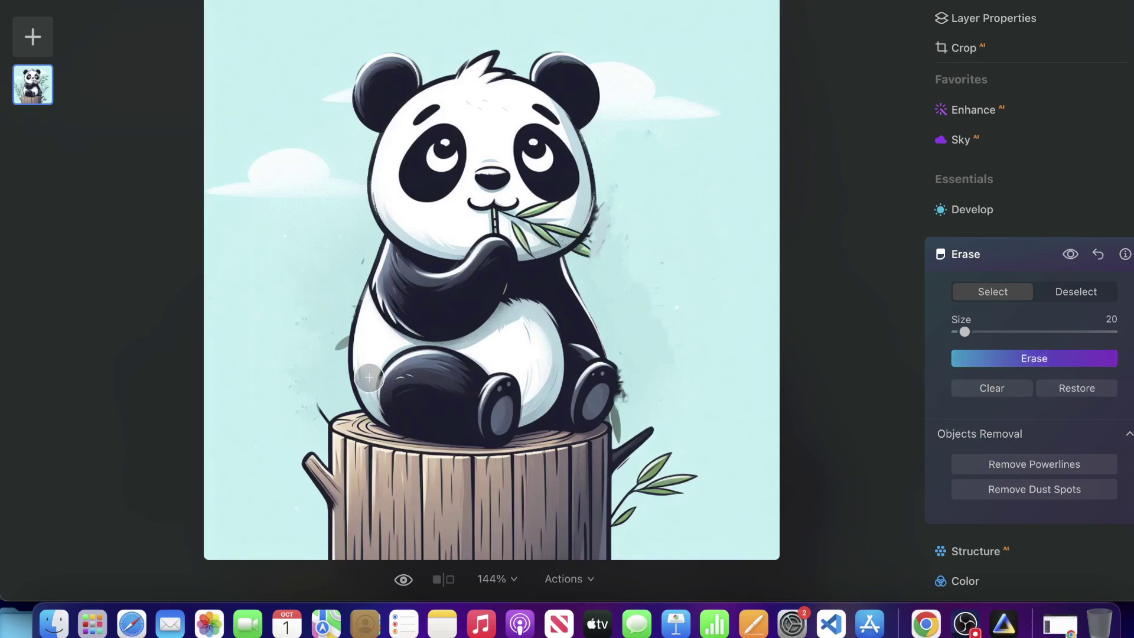
Step: Erase the faint marks beside the stump and the short twig stub at its upper left rim
{"action": "left_click_drag", "start_coordinate": [300, 408], "coordinate": [289, 361]}
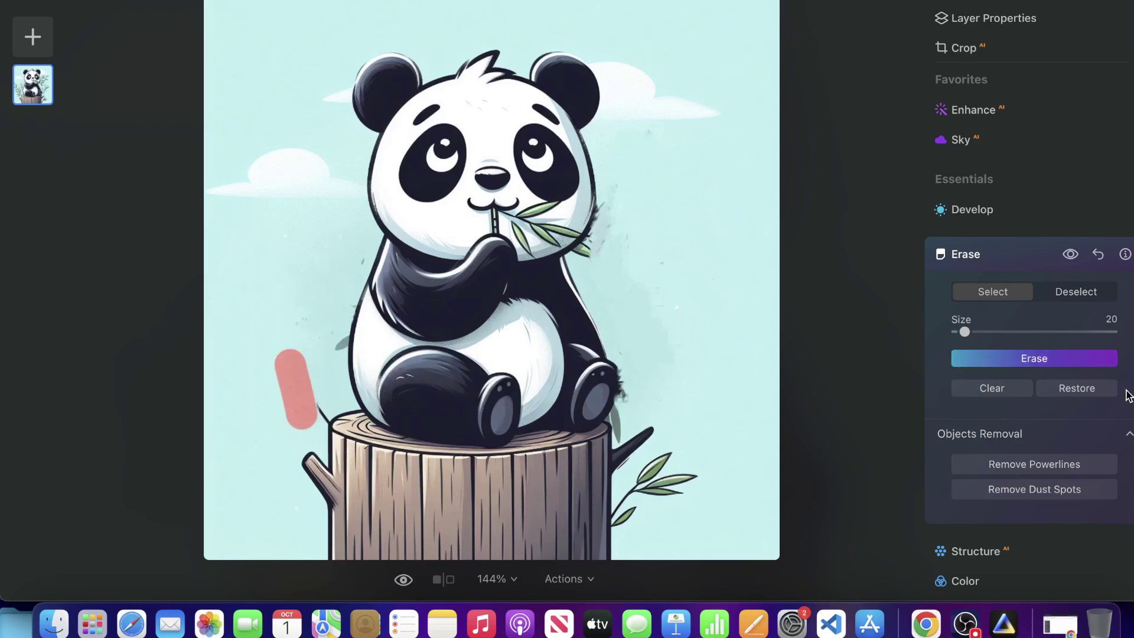
{"action": "left_click", "coordinate": [1052, 366]}
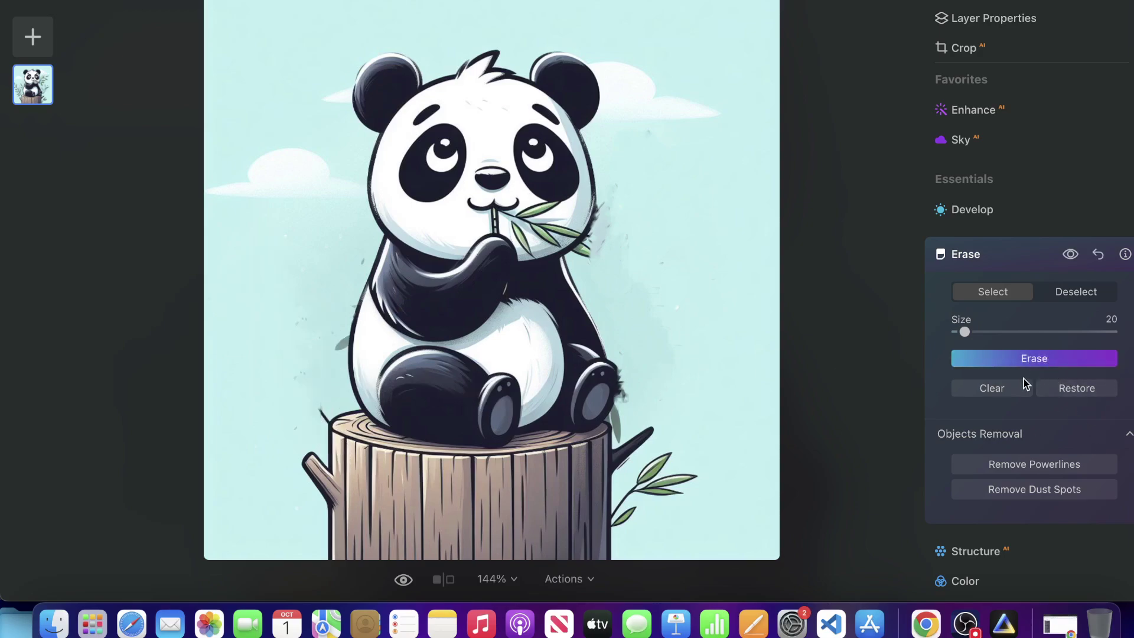
{"action": "left_click", "coordinate": [317, 414]}
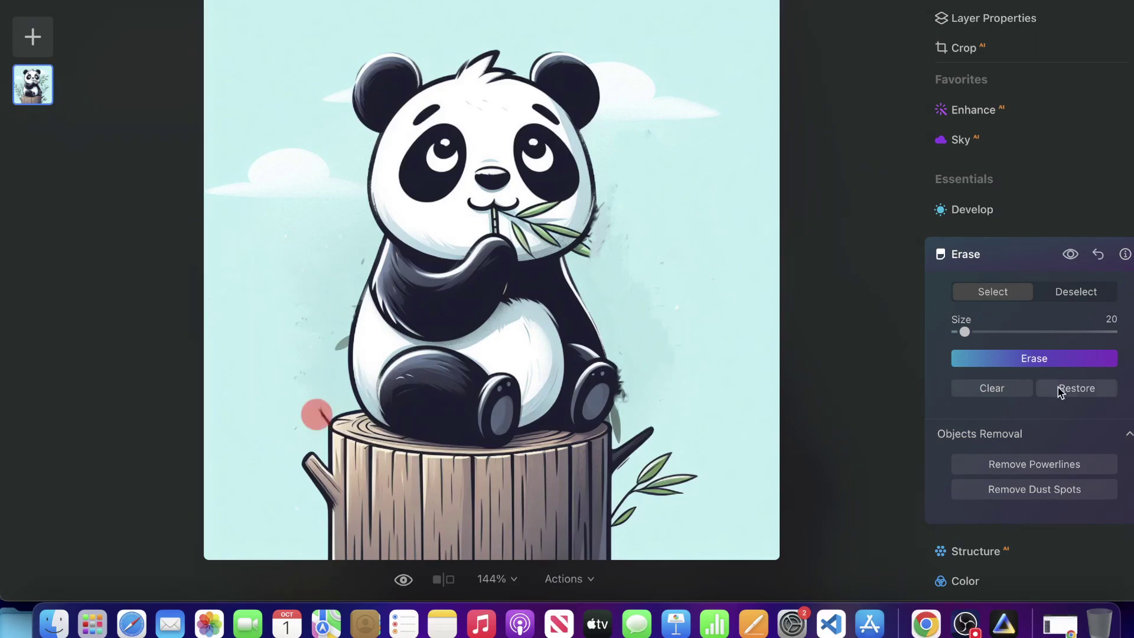
{"action": "left_click", "coordinate": [1039, 361]}
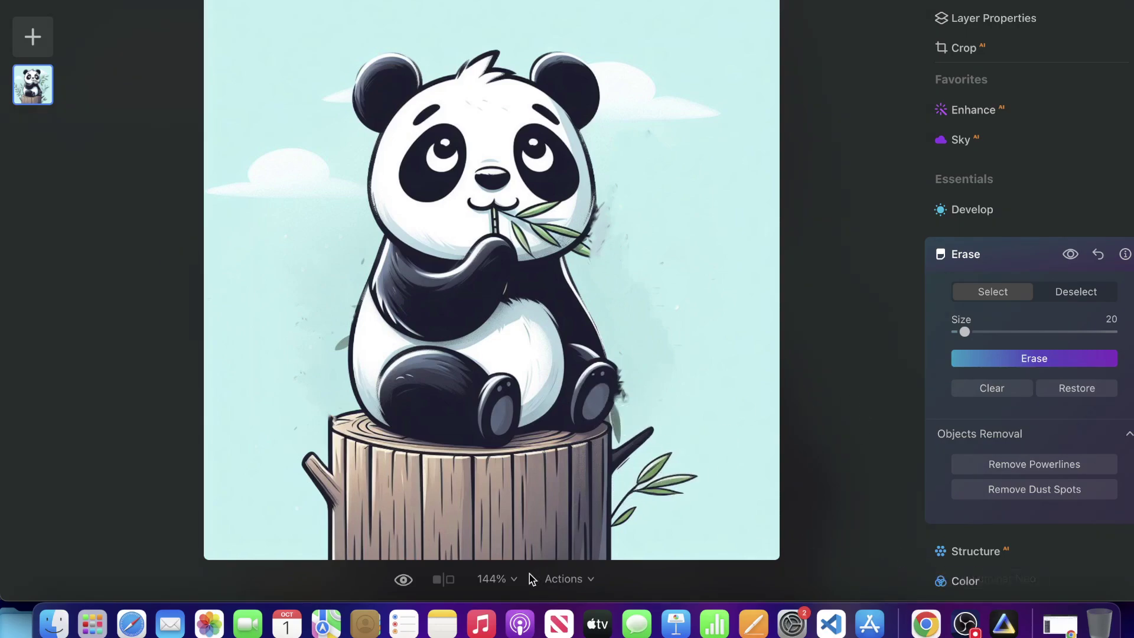
Step: Magnify the image to 600% and inspect the branch and leaves on the stump's right side
{"action": "left_click", "coordinate": [499, 580]}
{"action": "left_click", "coordinate": [509, 534]}
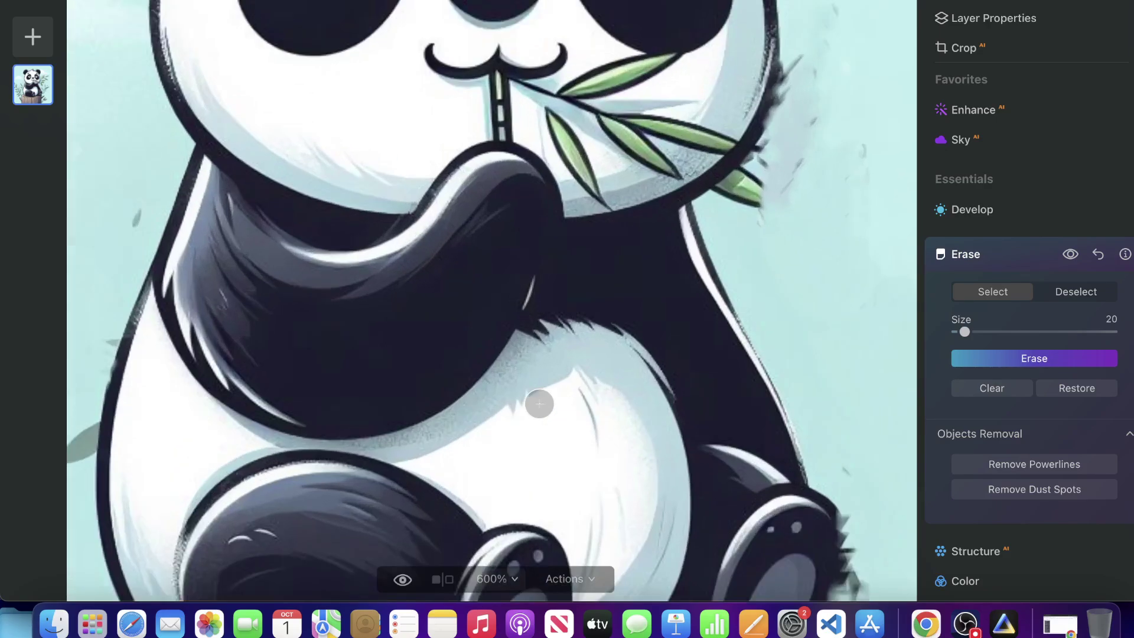
{"action": "left_click_drag", "start_coordinate": [600, 405], "coordinate": [506, 405]}
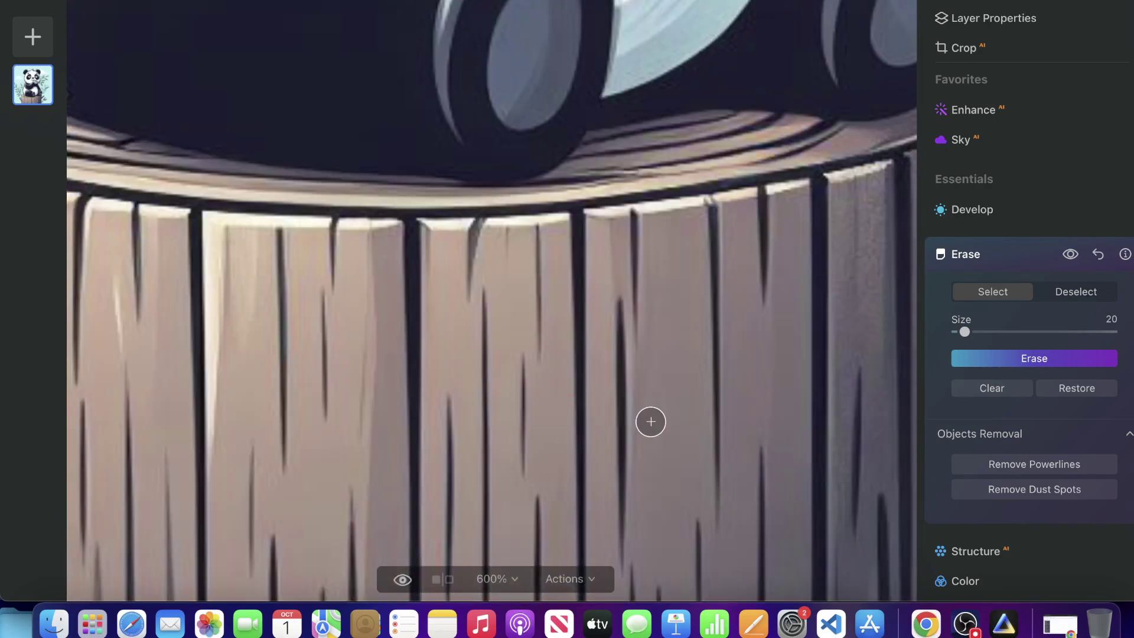
{"action": "scroll", "coordinate": [687, 405], "scroll_direction": "right", "scroll_amount": 10}
{"action": "scroll", "coordinate": [620, 198], "scroll_direction": "up", "scroll_amount": 3}
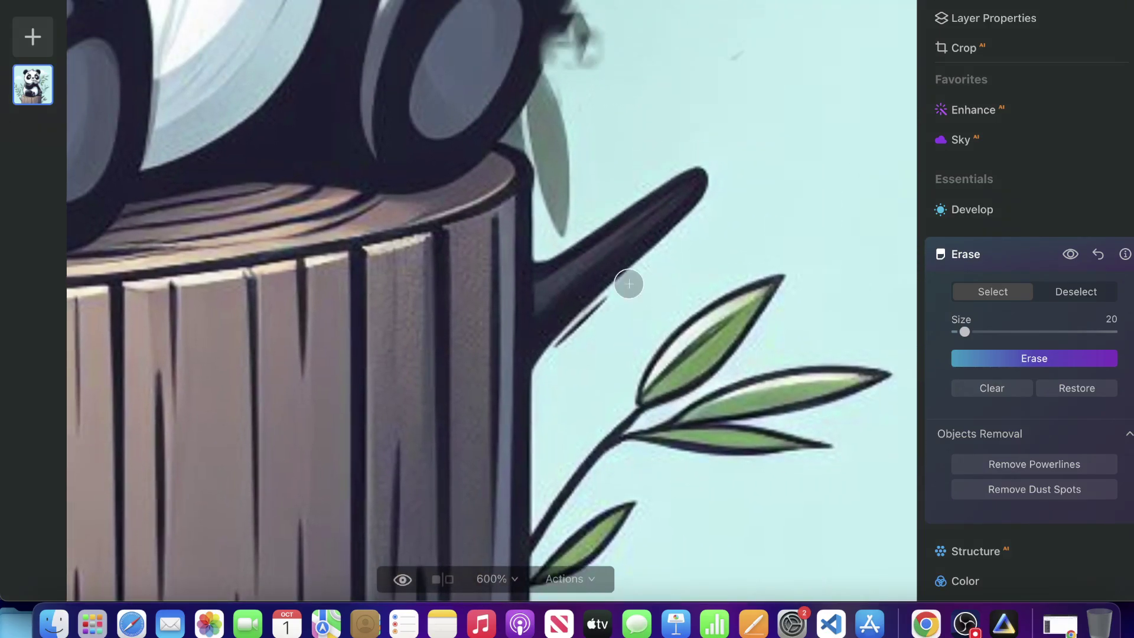
Step: Switch to Bing Image Creator in Chrome and download the kawaii cat with leafy branches and the thick-outlined cat
{"action": "left_click", "coordinate": [925, 623]}
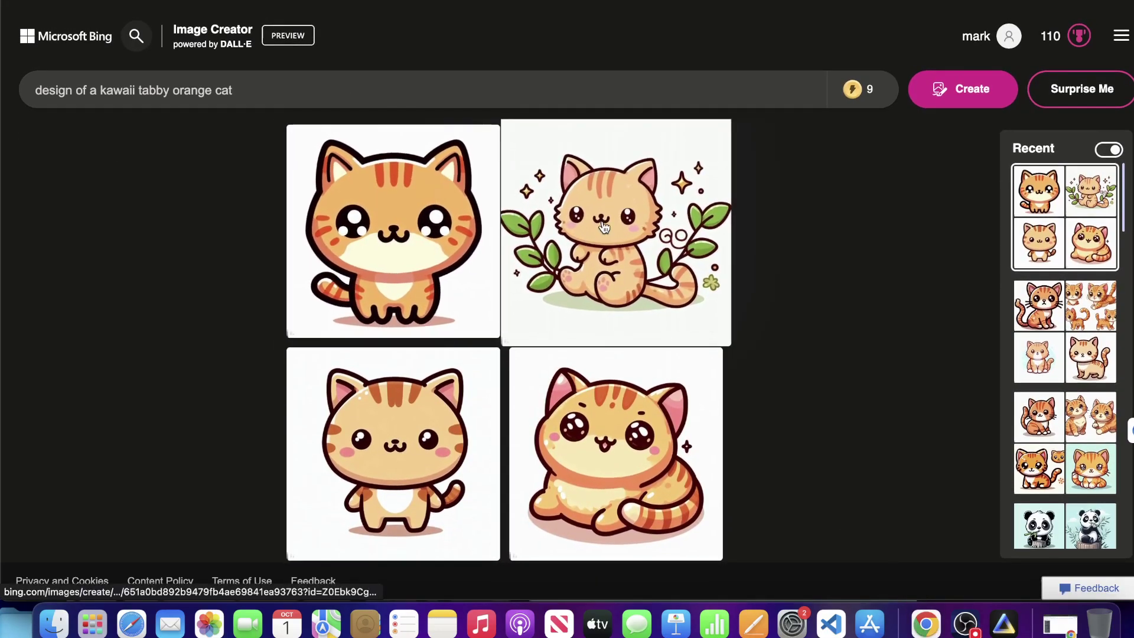
{"action": "left_click", "coordinate": [588, 277]}
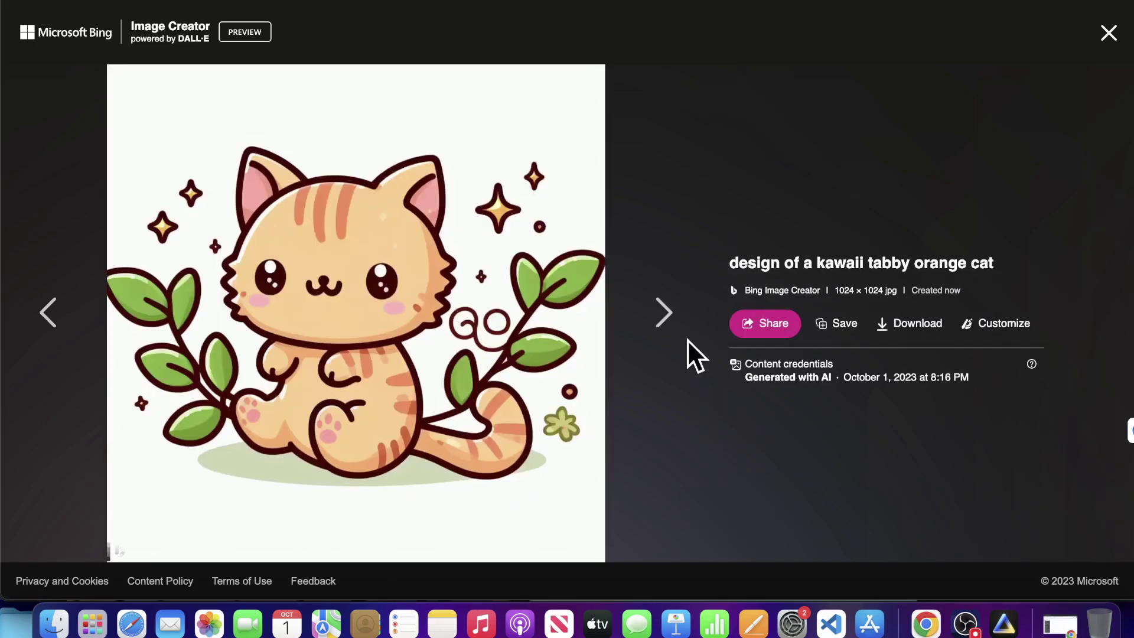
{"action": "left_click", "coordinate": [915, 324]}
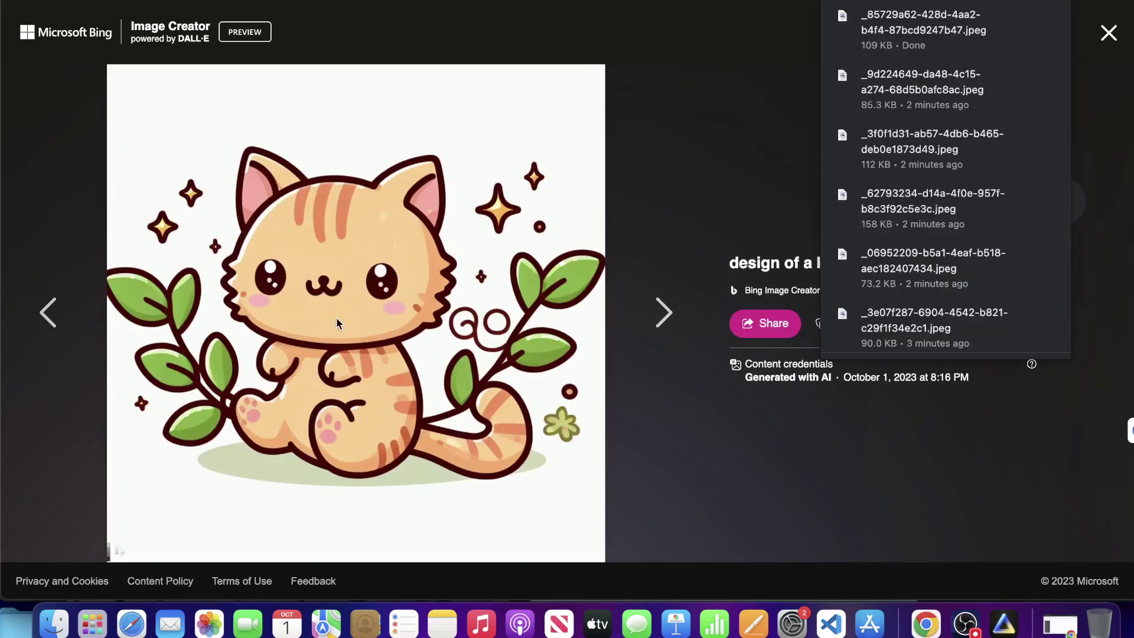
{"action": "left_click", "coordinate": [49, 312]}
{"action": "left_click", "coordinate": [915, 324]}
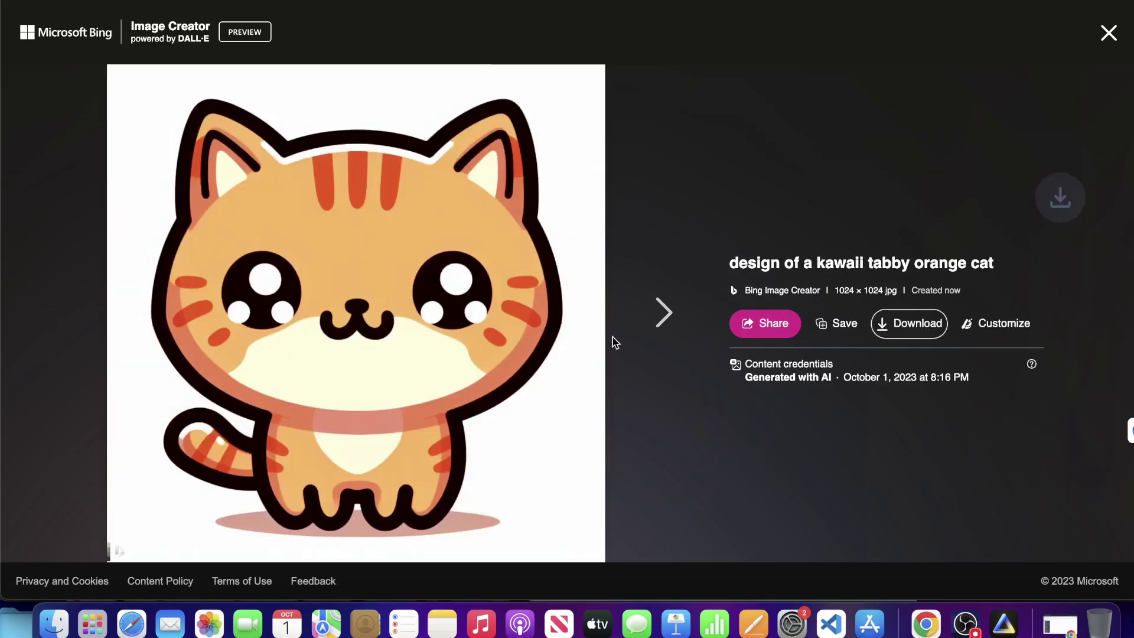
Step: Look through the other kawaii tabby orange cat images and return to the cat with leafy branches
{"action": "left_click", "coordinate": [664, 313]}
{"action": "left_click", "coordinate": [666, 316]}
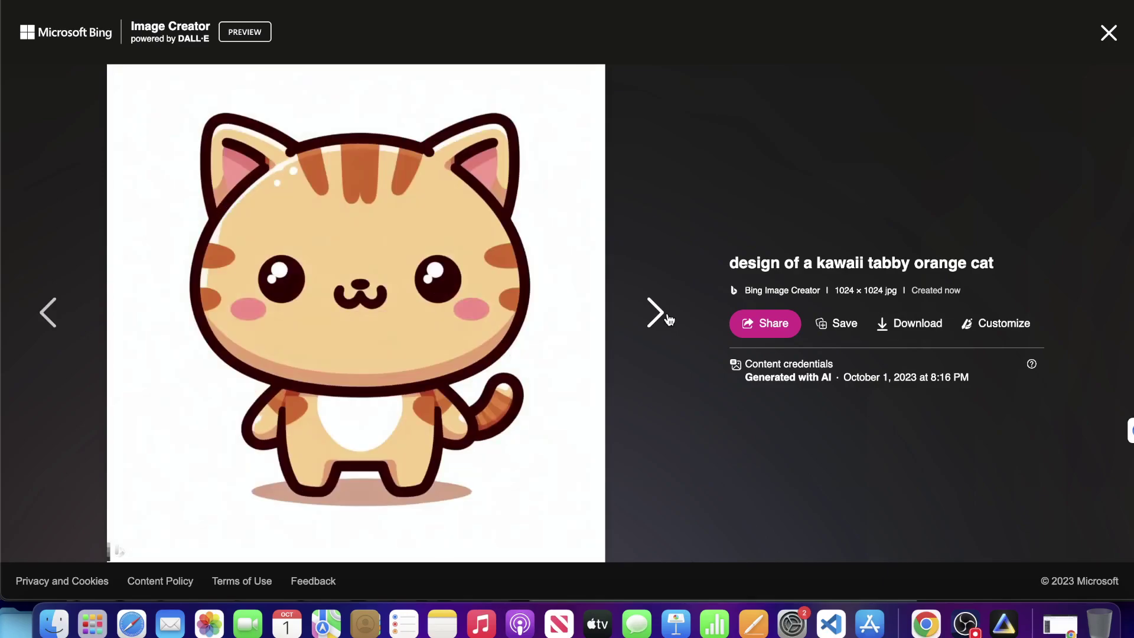
{"action": "left_click", "coordinate": [965, 625]}
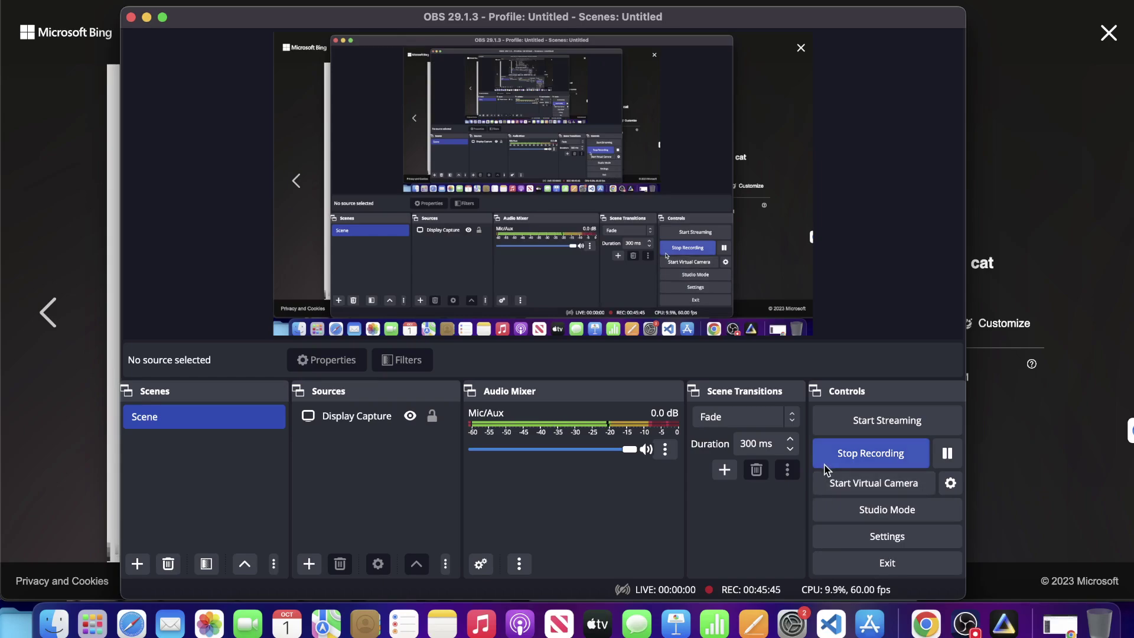
{"action": "left_click", "coordinate": [1122, 301]}
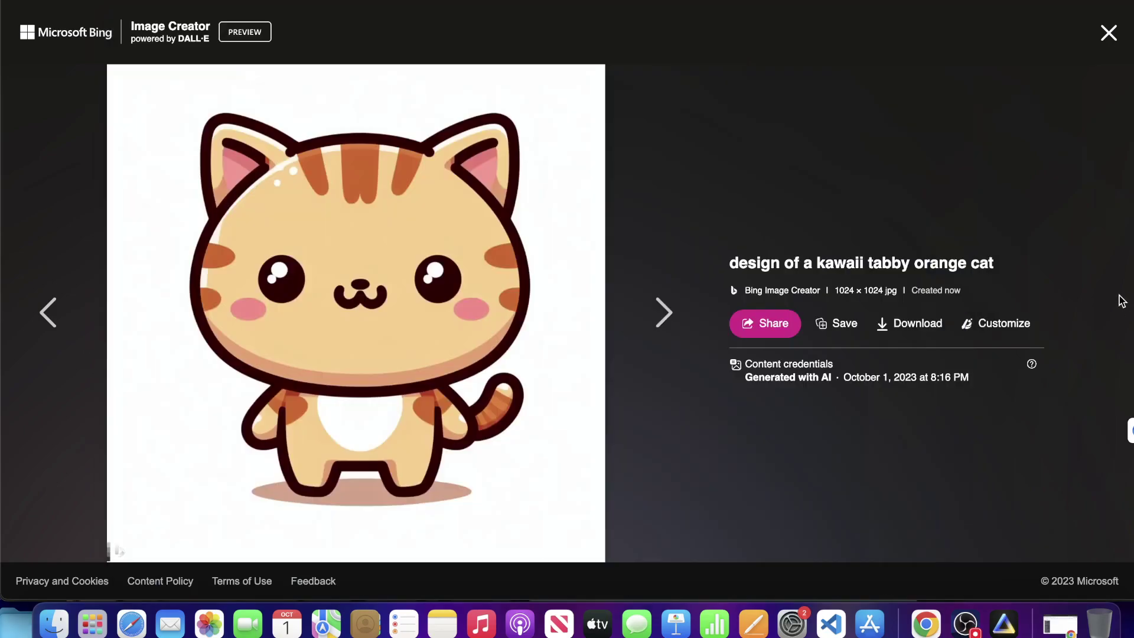
{"action": "left_click", "coordinate": [642, 299]}
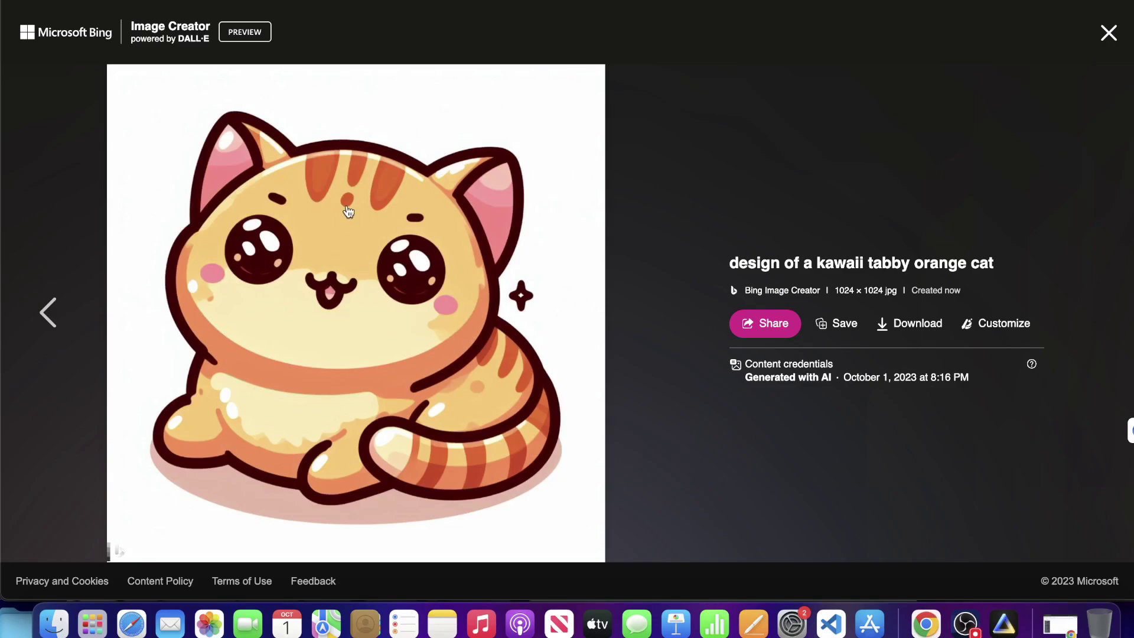
{"action": "left_click", "coordinate": [78, 326]}
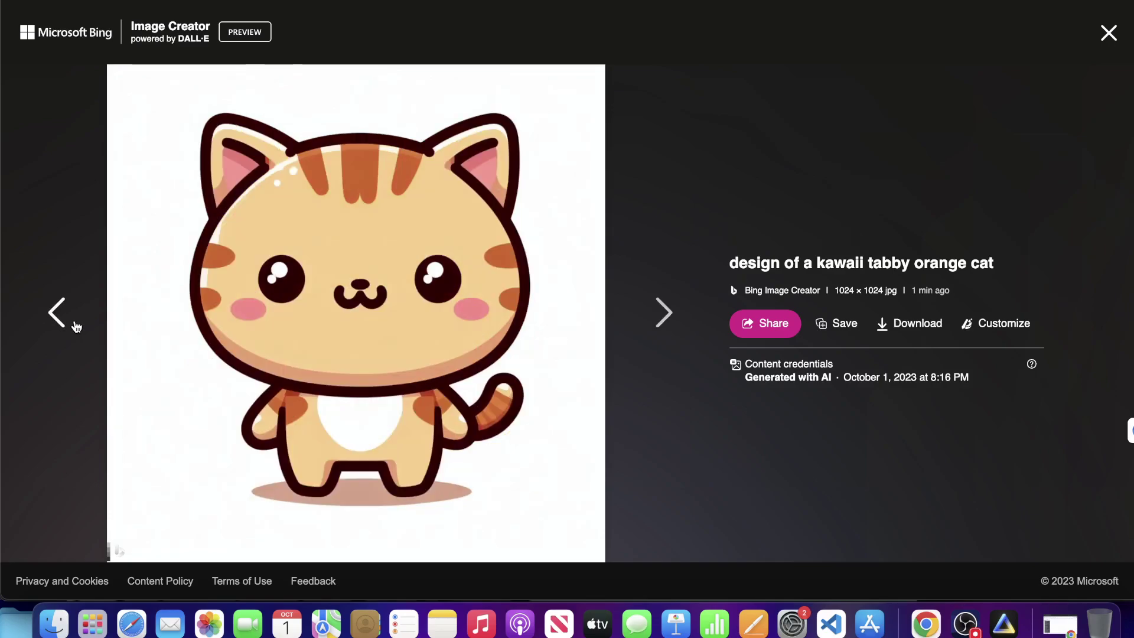
{"action": "left_click", "coordinate": [77, 326]}
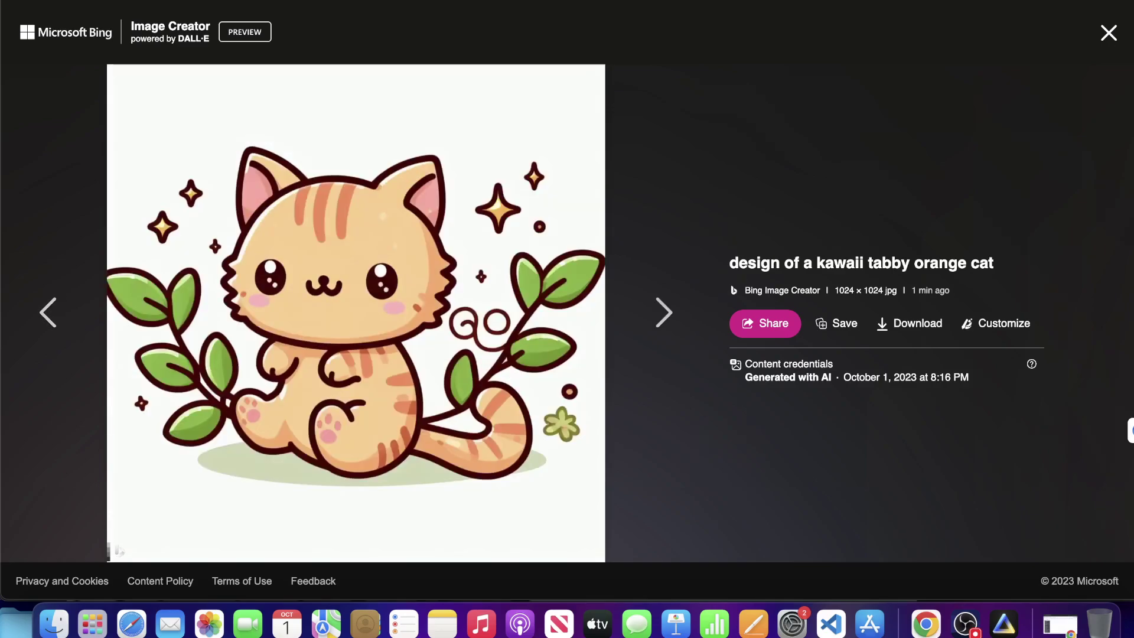
Step: Close the image preview and view the earlier results for "design of a cute tabby orange cat"
{"action": "left_click", "coordinate": [1110, 34]}
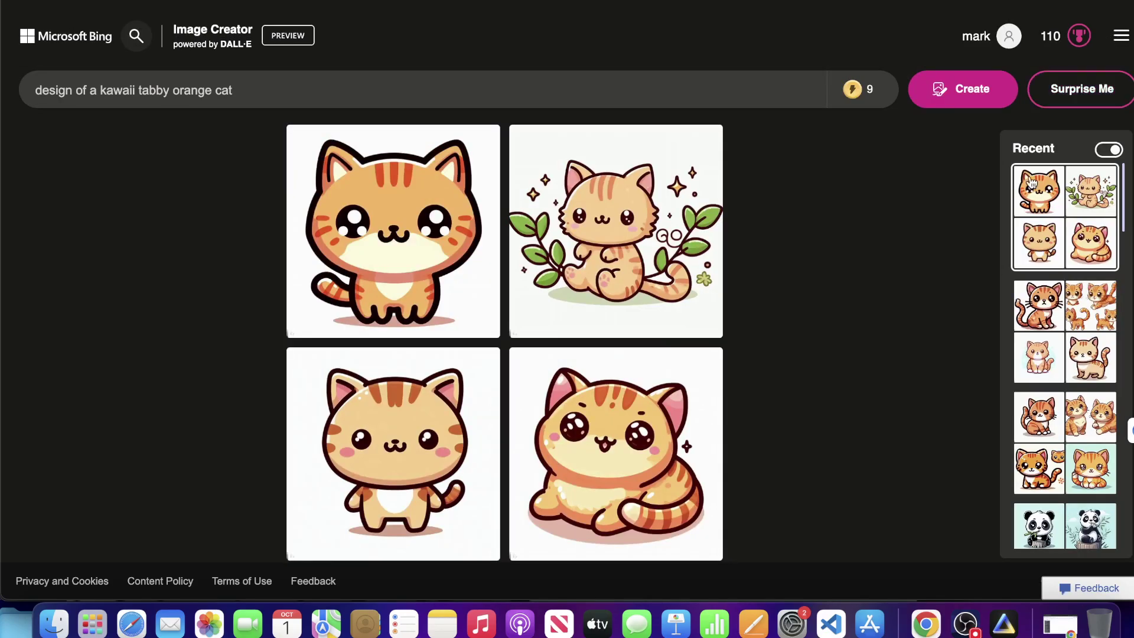
{"action": "left_click", "coordinate": [1098, 336]}
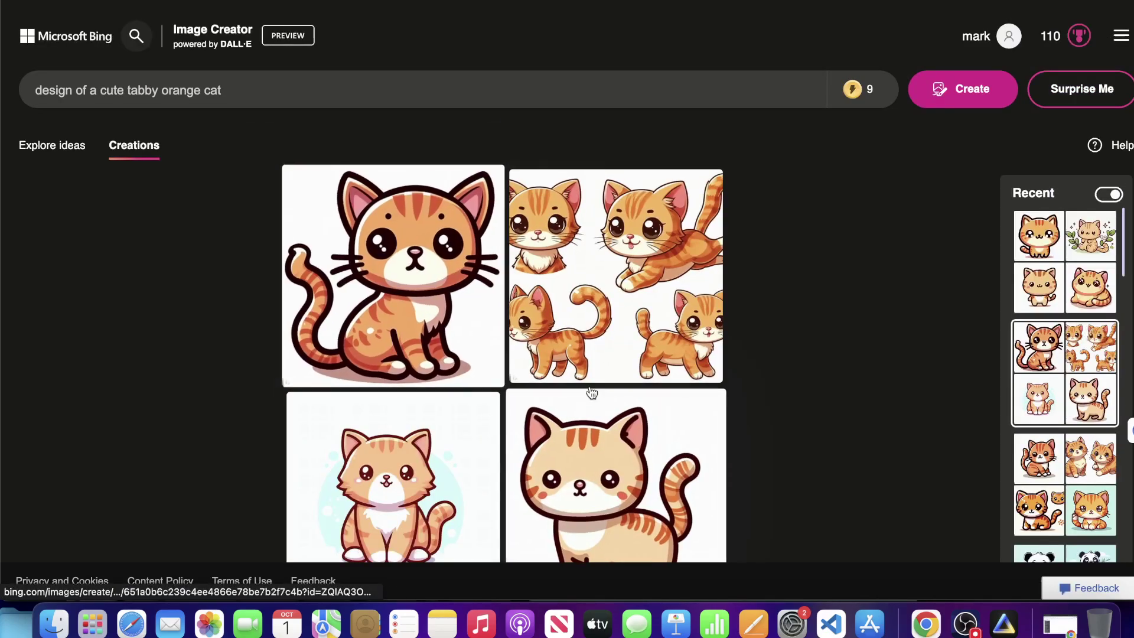
{"action": "left_click", "coordinate": [366, 482]}
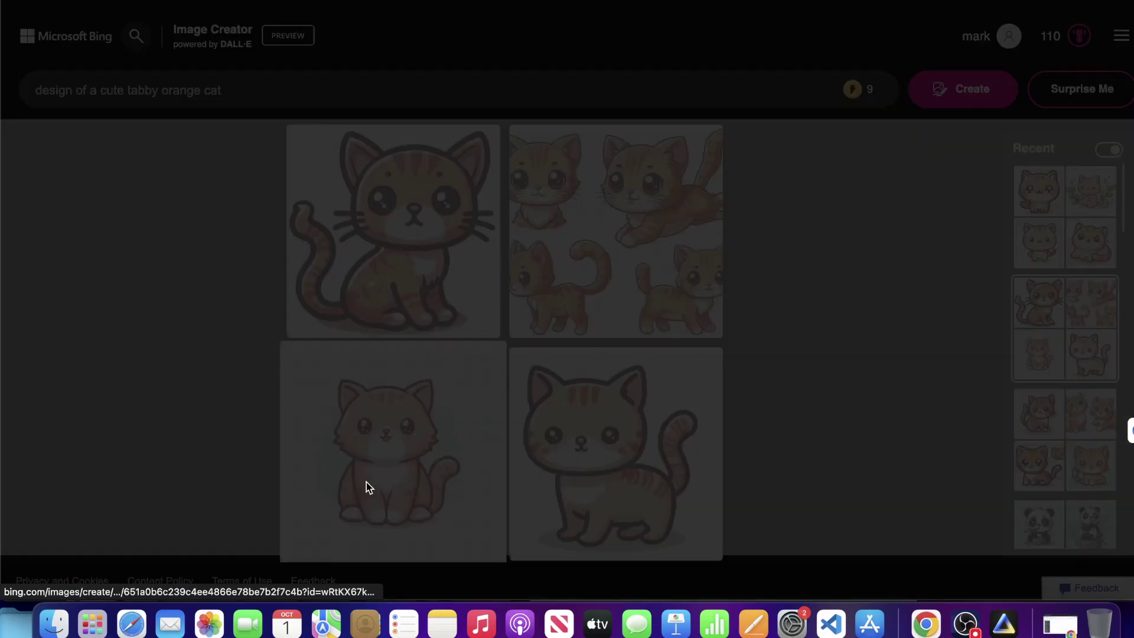
{"action": "left_click", "coordinate": [643, 233]}
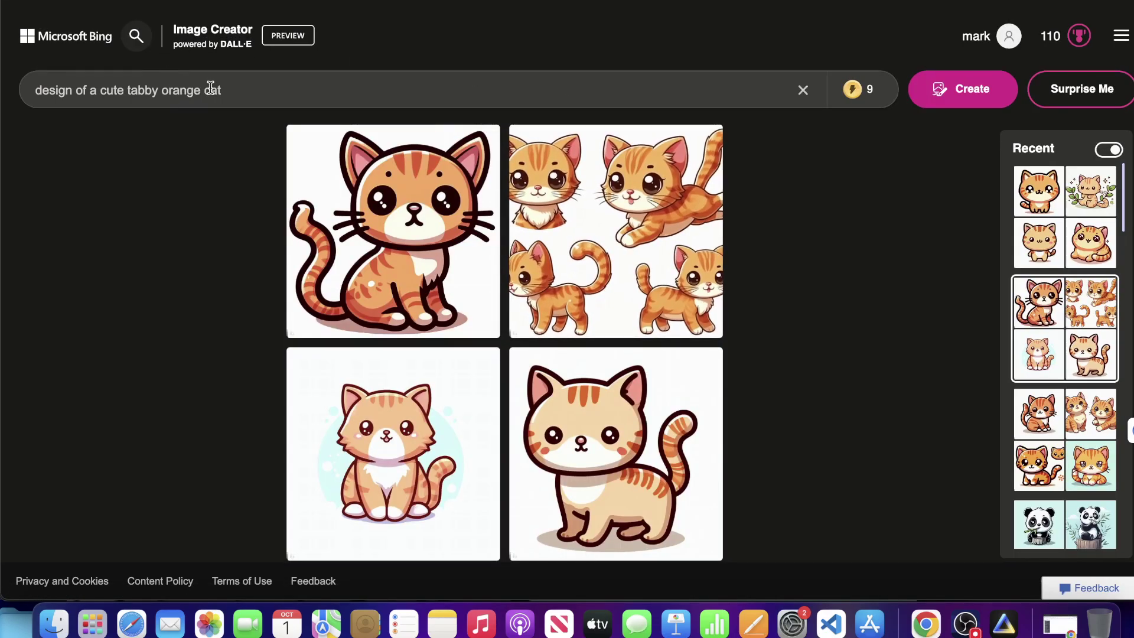
Step: Change the image prompt to "design of a cute fluffy sheep" and generate the designs
{"action": "left_click_drag", "start_coordinate": [222, 90], "coordinate": [154, 88]}
{"action": "left_click", "coordinate": [86, 86]}
{"action": "left_click_drag", "start_coordinate": [123, 90], "coordinate": [192, 91]}
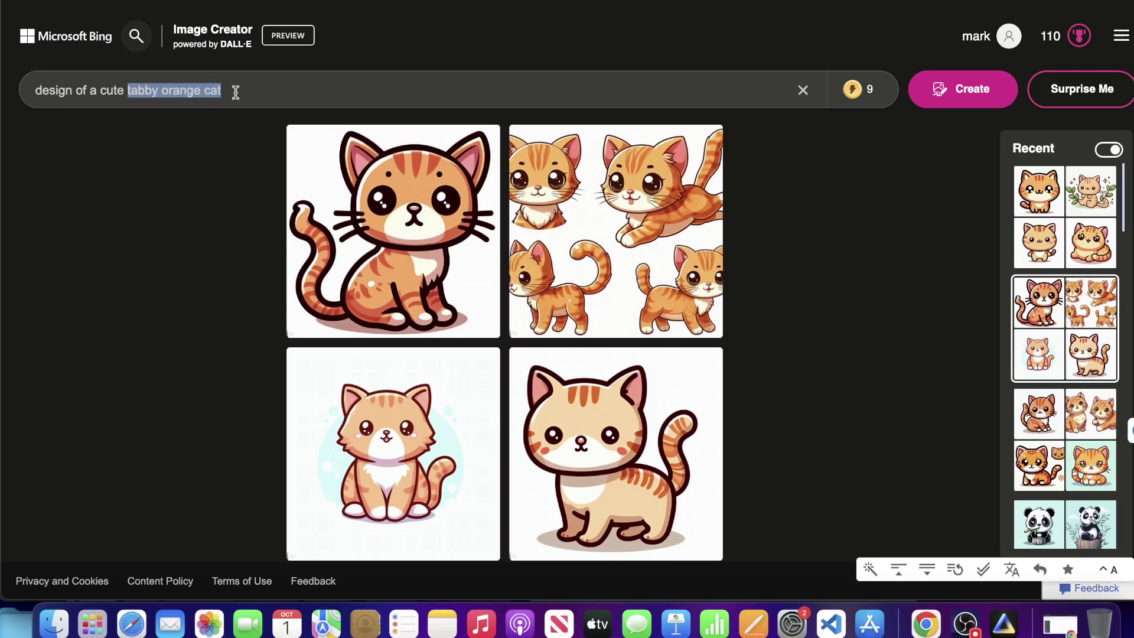
{"action": "type", "text": "fluff"}
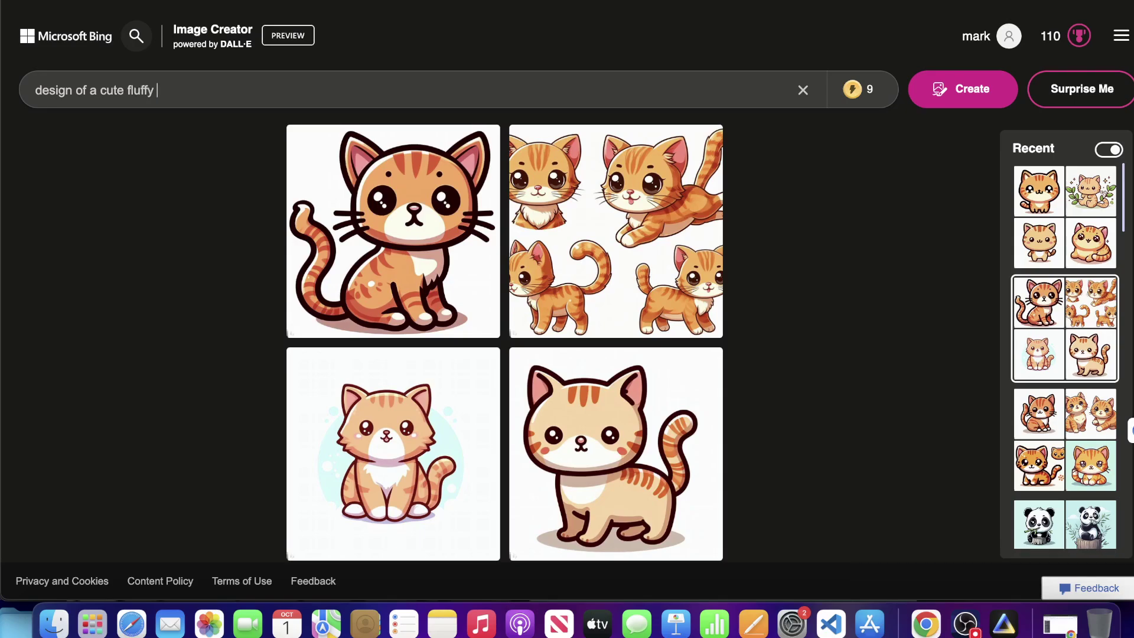
{"action": "left_click", "coordinate": [974, 96]}
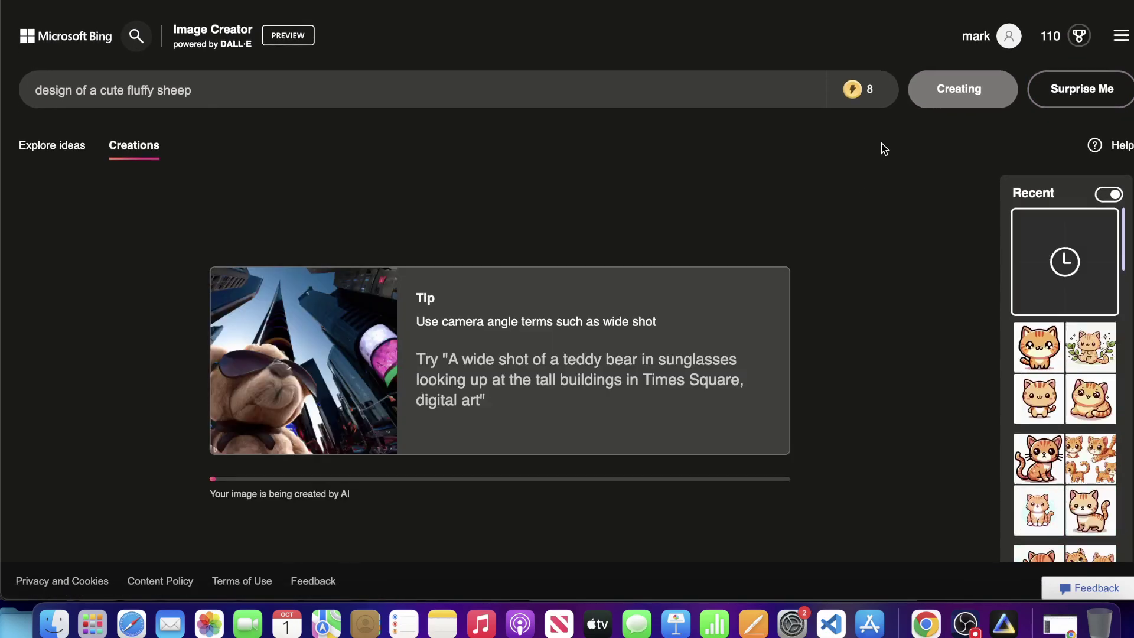
Step: Switch to Luminar Neo and erase the gray smudge beside the panda's right-hand foot with a size 20 brush
{"action": "left_click", "coordinate": [1004, 623]}
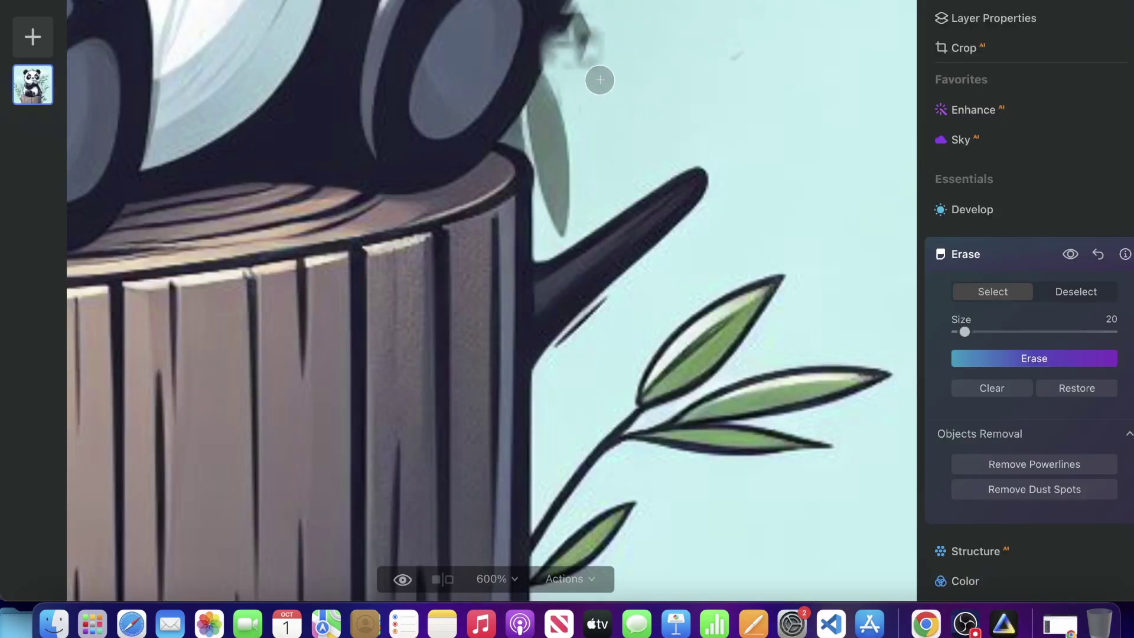
{"action": "scroll", "coordinate": [595, 146], "scroll_direction": "up", "scroll_amount": 2}
{"action": "scroll", "coordinate": [596, 146], "scroll_direction": "up", "scroll_amount": 3}
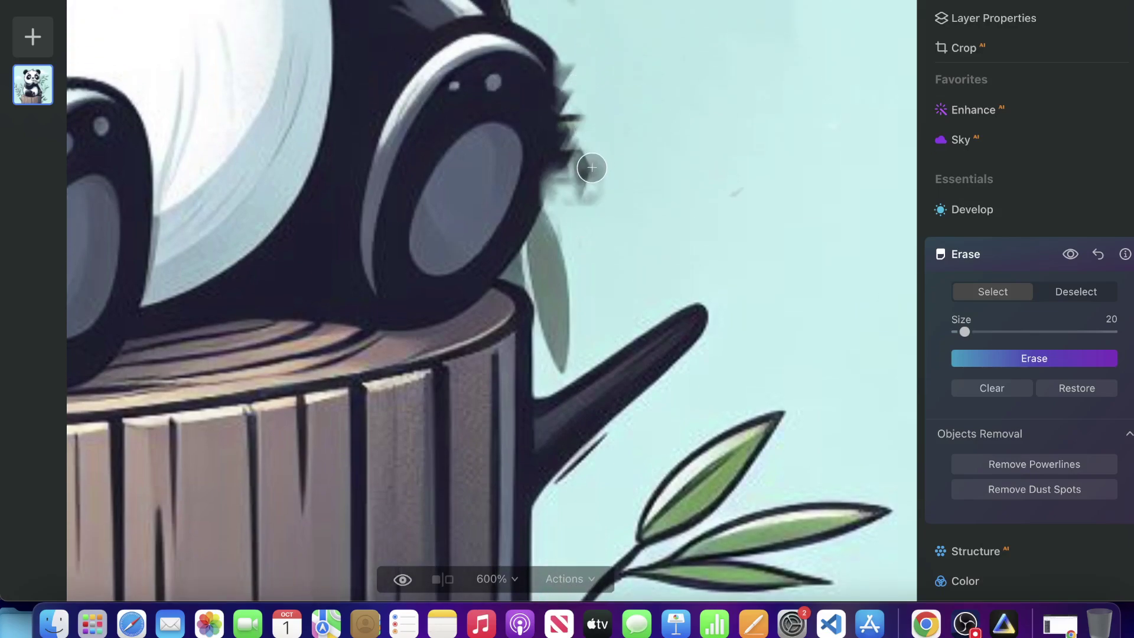
{"action": "left_click_drag", "start_coordinate": [587, 149], "coordinate": [608, 198]}
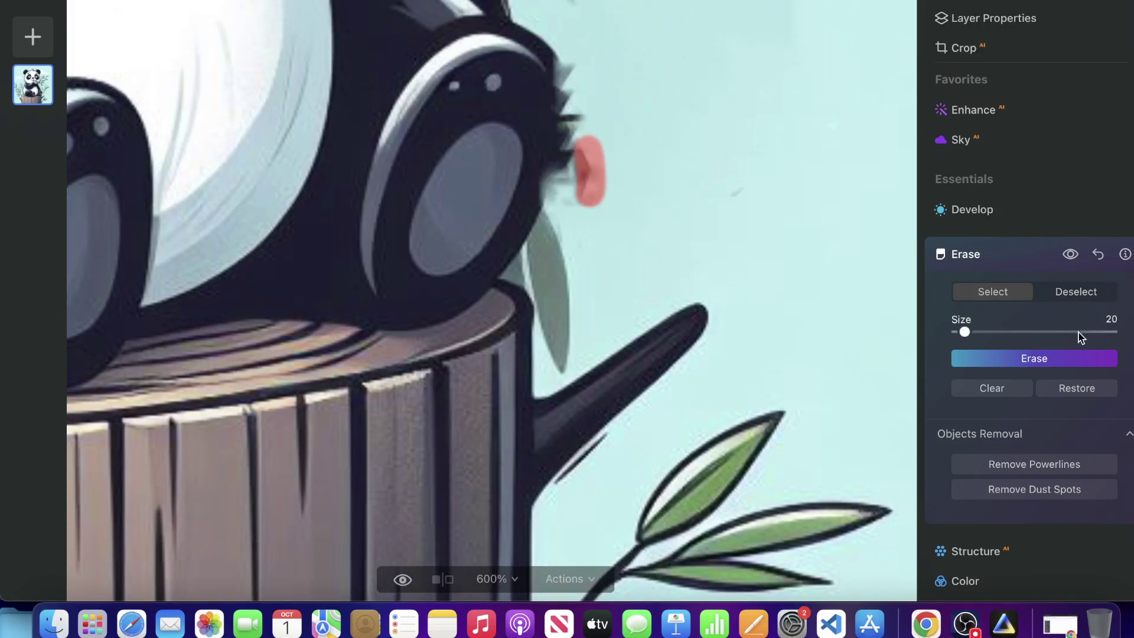
{"action": "left_click", "coordinate": [1045, 358]}
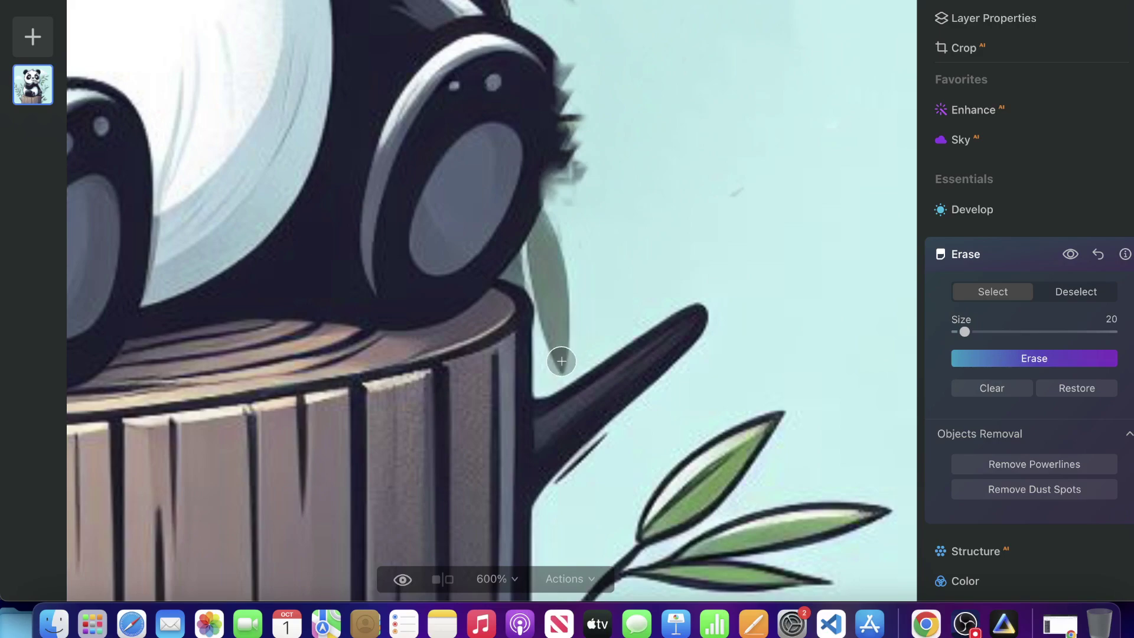
Step: Erase the lower part of the gray-green leaf hanging between the panda's foot and the stump's branch
{"action": "left_click", "coordinate": [1007, 358]}
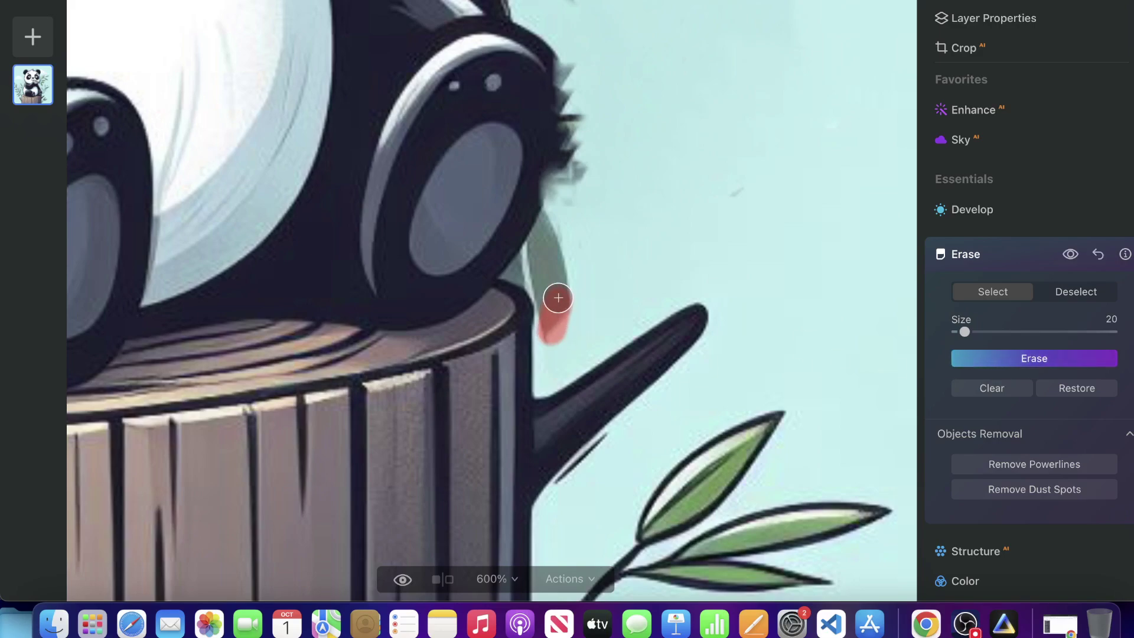
{"action": "left_click", "coordinate": [964, 361]}
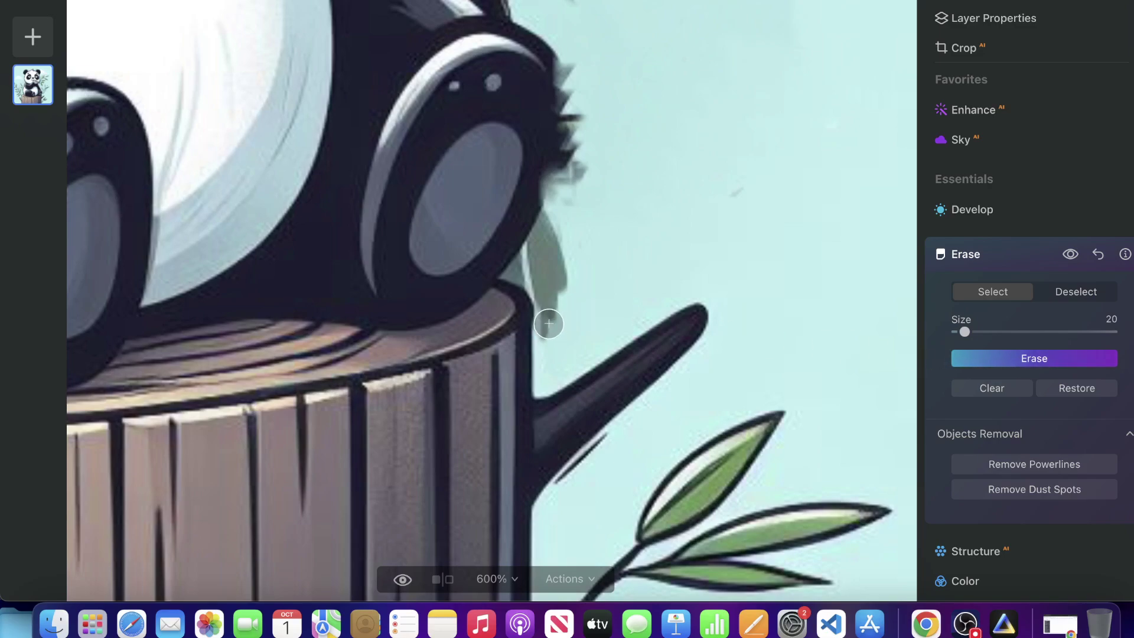
{"action": "left_click", "coordinate": [1036, 360]}
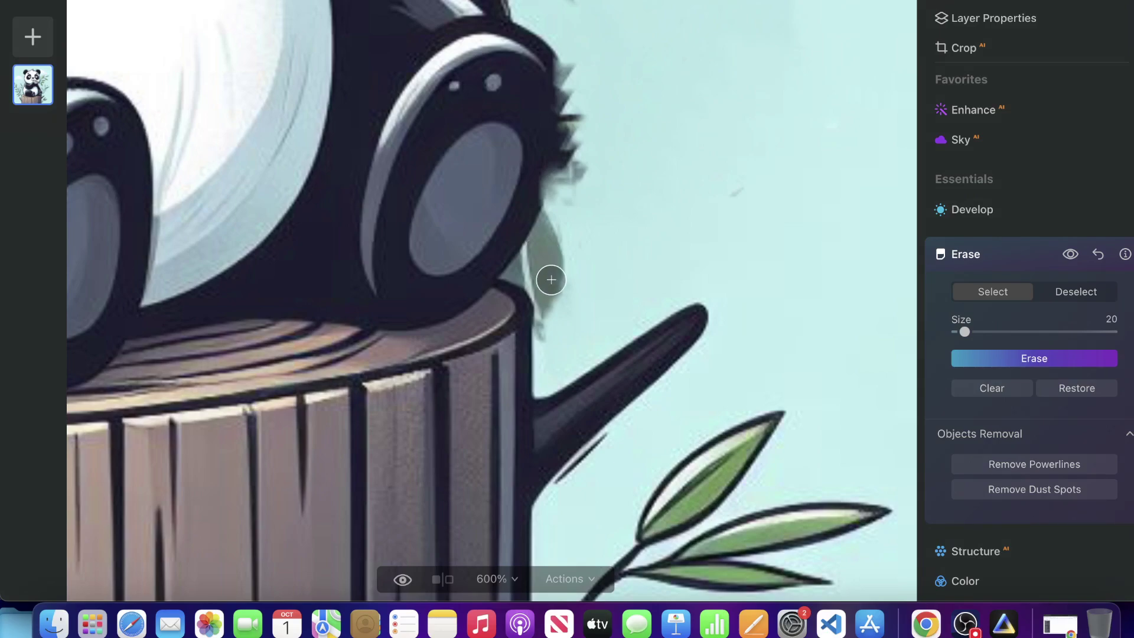
{"action": "left_click", "coordinate": [1031, 357]}
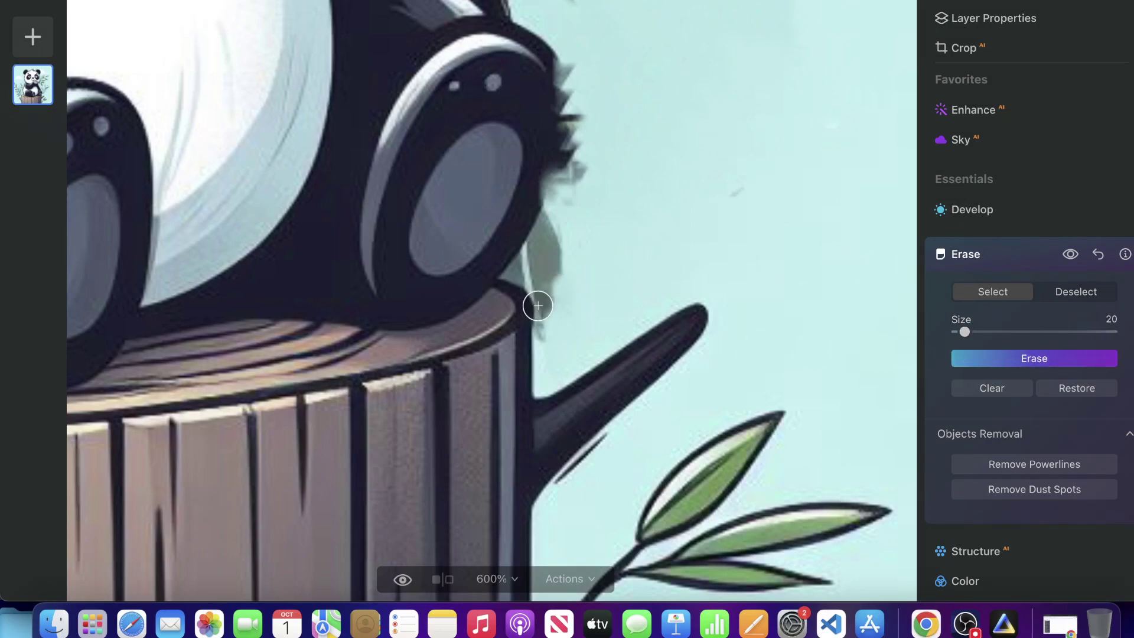
Step: Erase the remaining leaf fragments beside the stump's upper right edge in several small passes
{"action": "left_click_drag", "start_coordinate": [549, 272], "coordinate": [541, 241]}
{"action": "left_click", "coordinate": [1058, 359]}
{"action": "left_click", "coordinate": [1027, 357]}
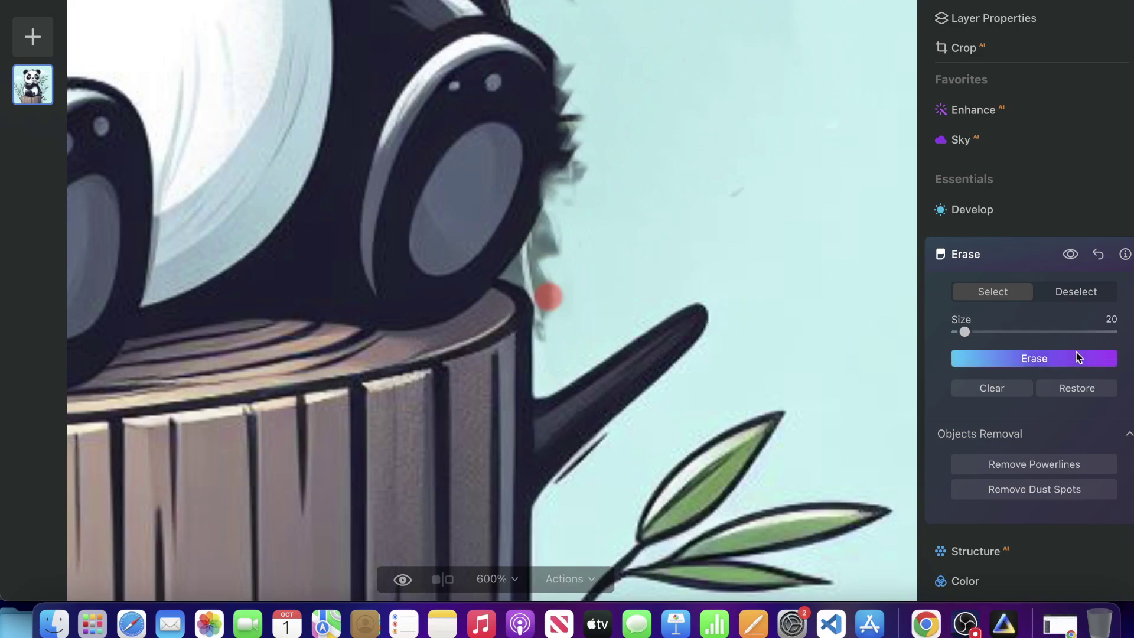
{"action": "left_click", "coordinate": [1040, 357]}
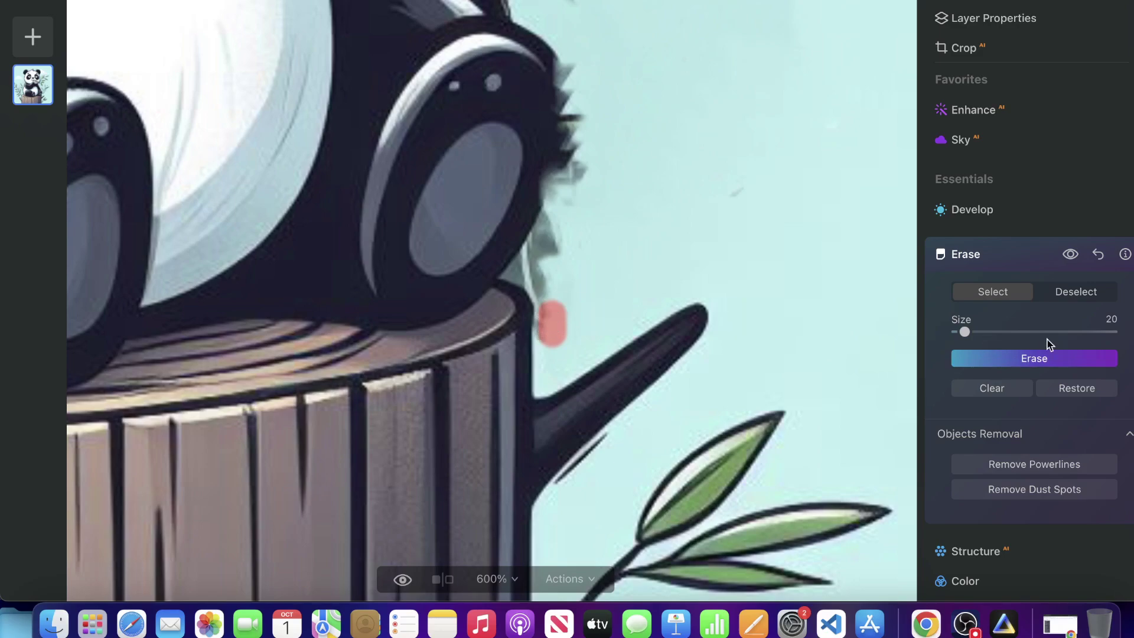
{"action": "left_click", "coordinate": [1025, 360]}
{"action": "left_click", "coordinate": [551, 308]}
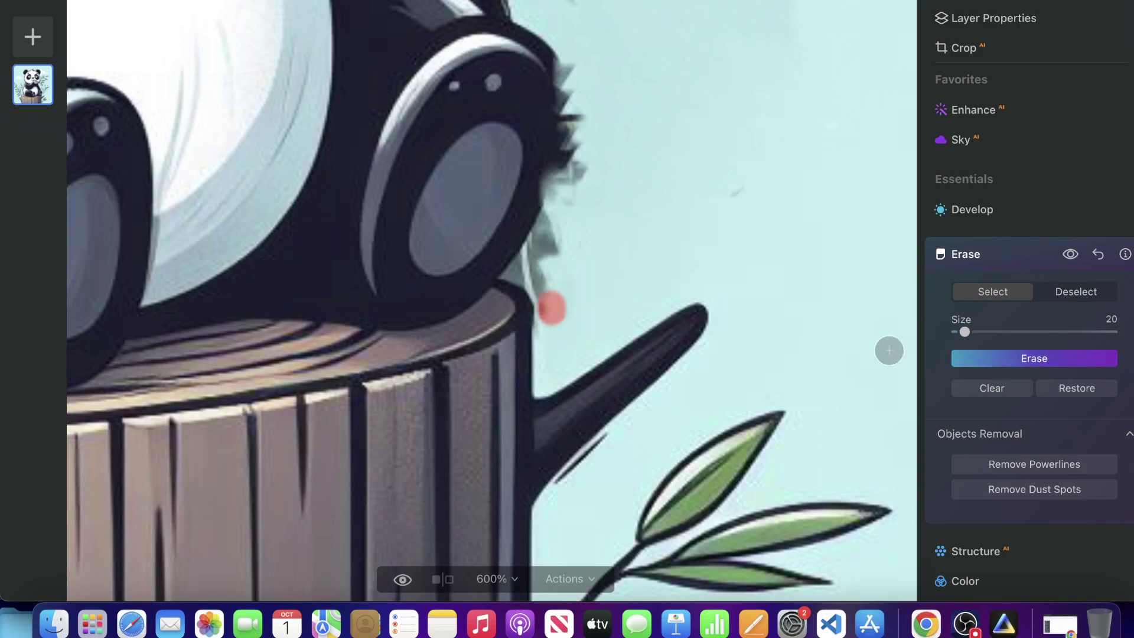
{"action": "left_click", "coordinate": [1070, 363]}
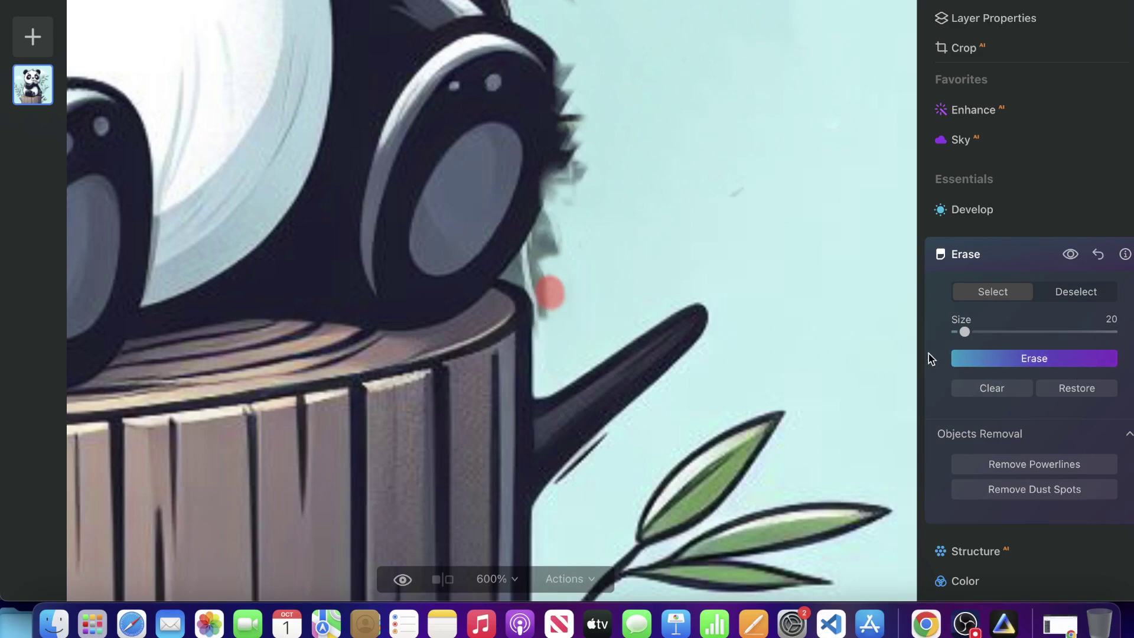
{"action": "left_click", "coordinate": [977, 359]}
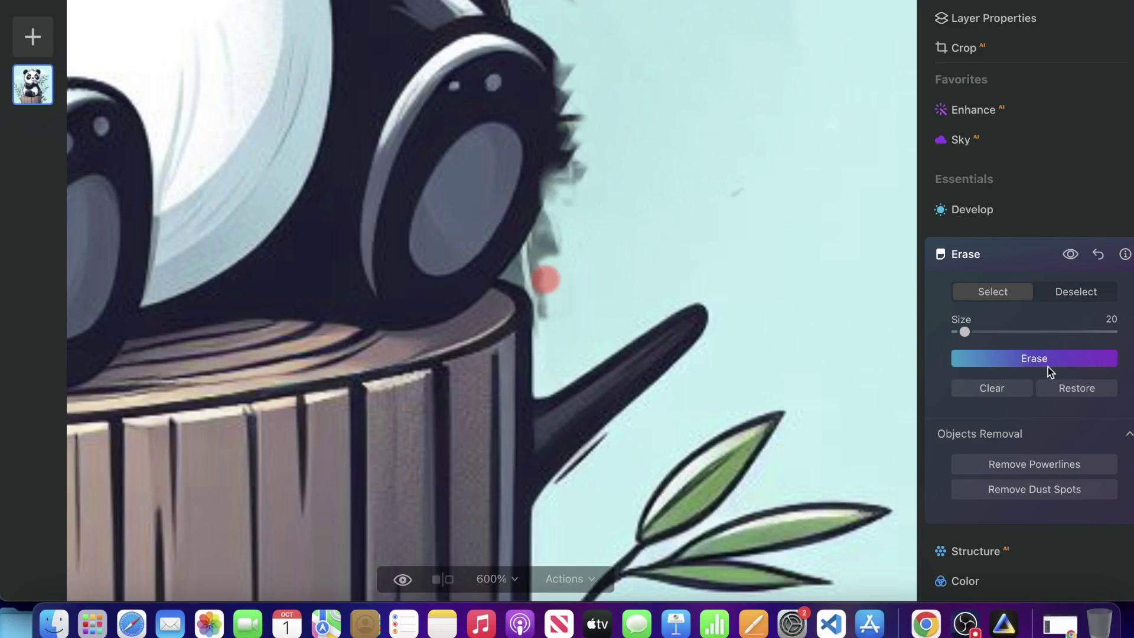
{"action": "left_click", "coordinate": [1017, 359]}
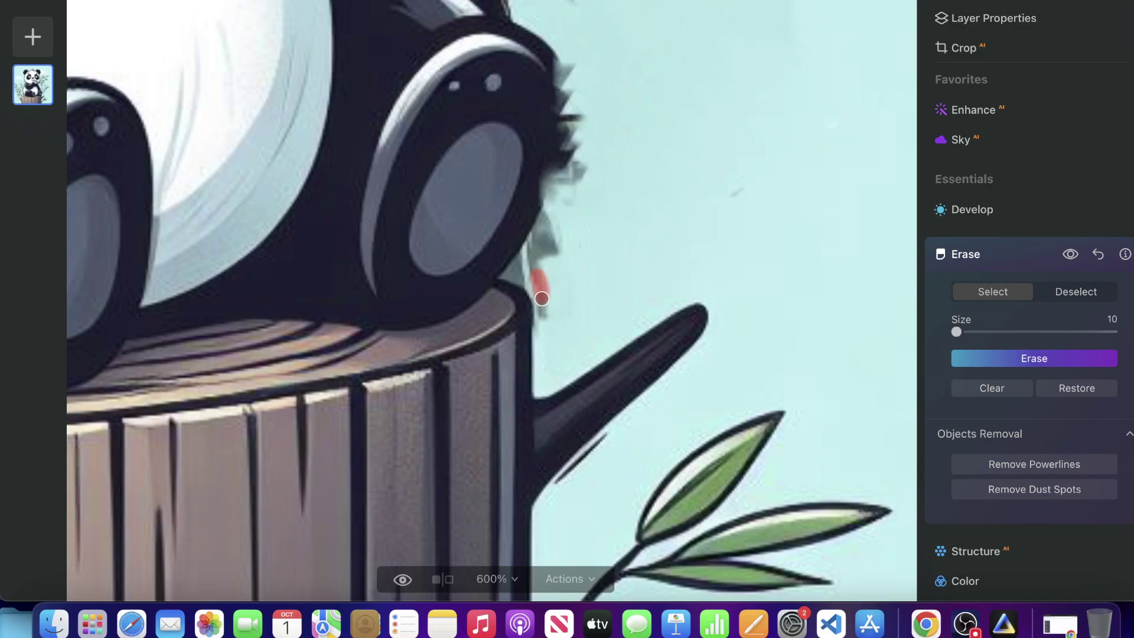
Step: Erase the fine leaf remnants along the edge of the panda's foot with a size 10 brush
{"action": "left_click", "coordinate": [1060, 360]}
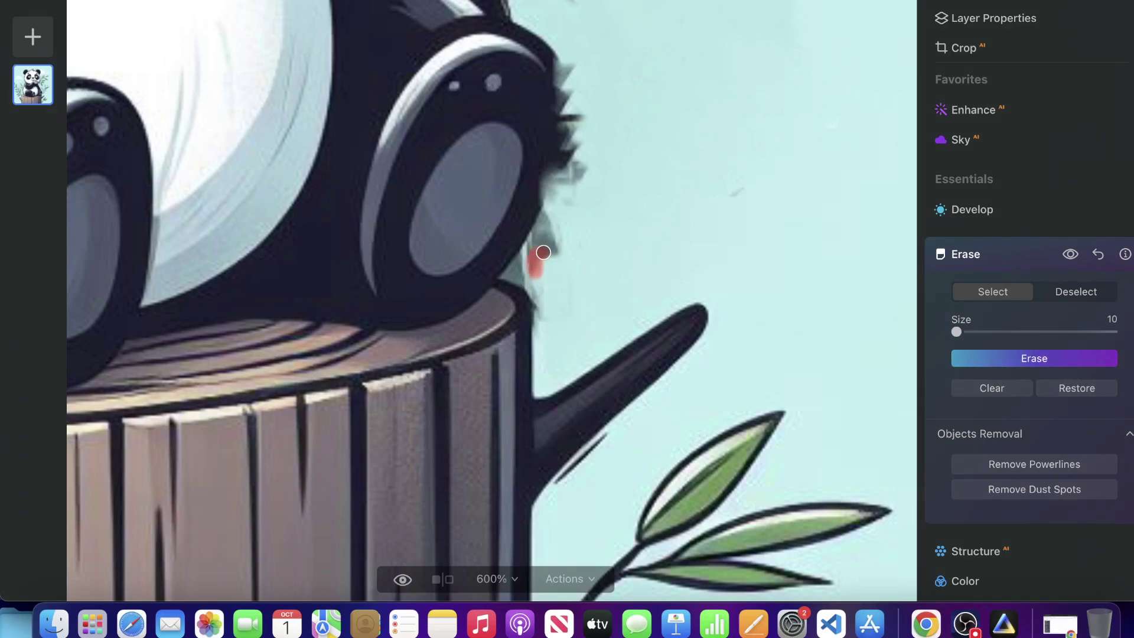
{"action": "left_click", "coordinate": [1062, 360]}
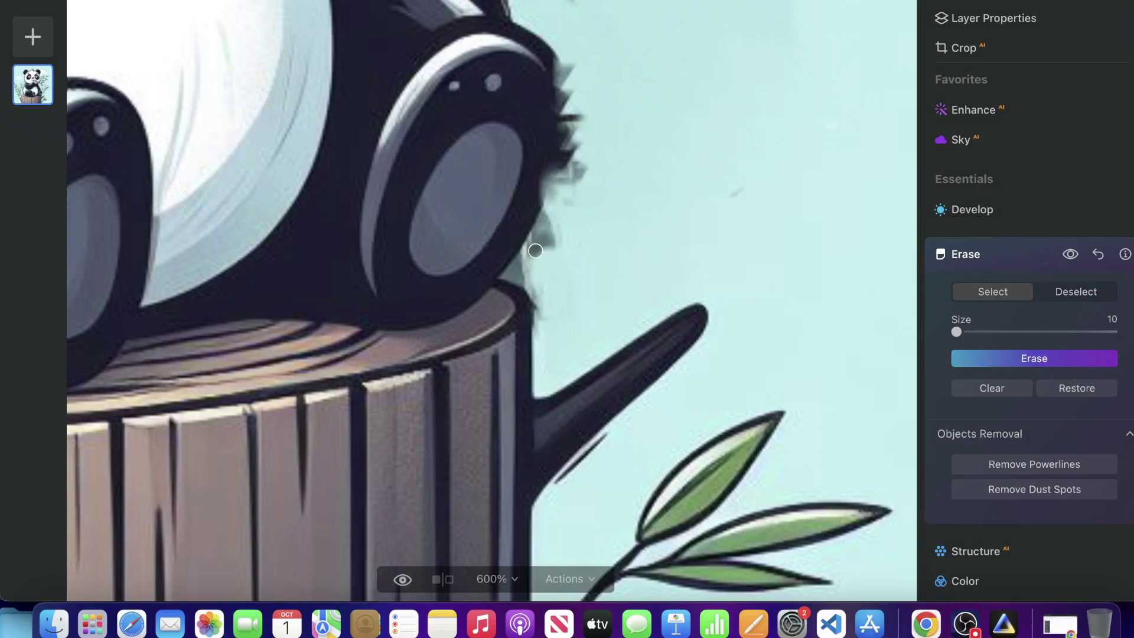
{"action": "left_click", "coordinate": [1001, 359]}
{"action": "left_click", "coordinate": [961, 357]}
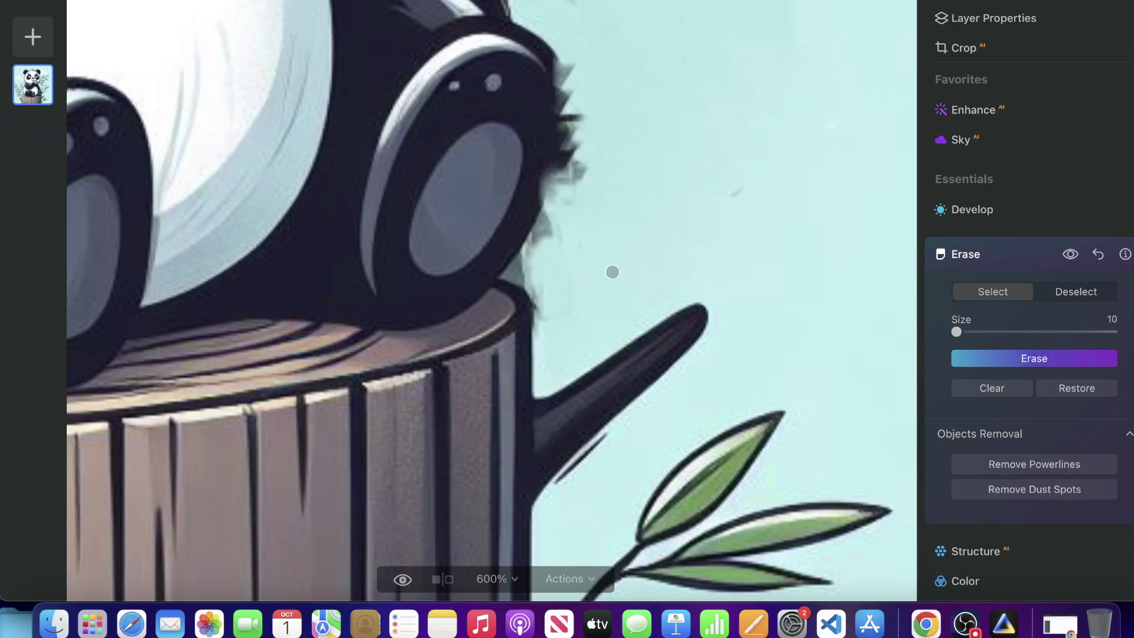
{"action": "left_click", "coordinate": [1007, 359]}
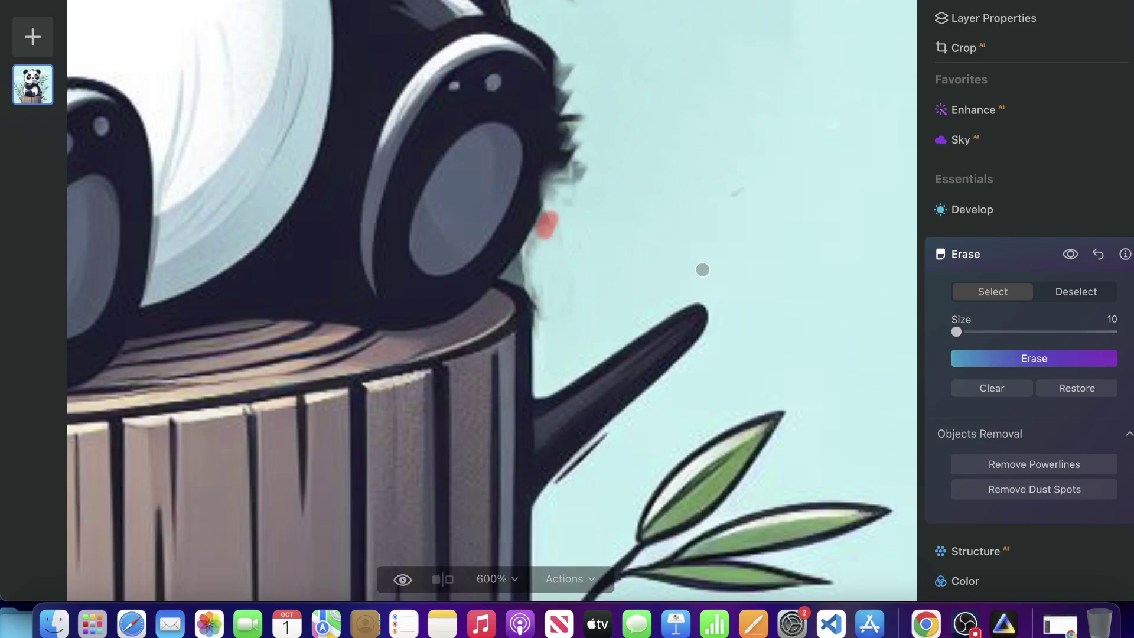
Step: Erase the stray specks and streaks in the background to the right of the panda's body
{"action": "scroll", "coordinate": [590, 269], "scroll_direction": "up", "scroll_amount": 5}
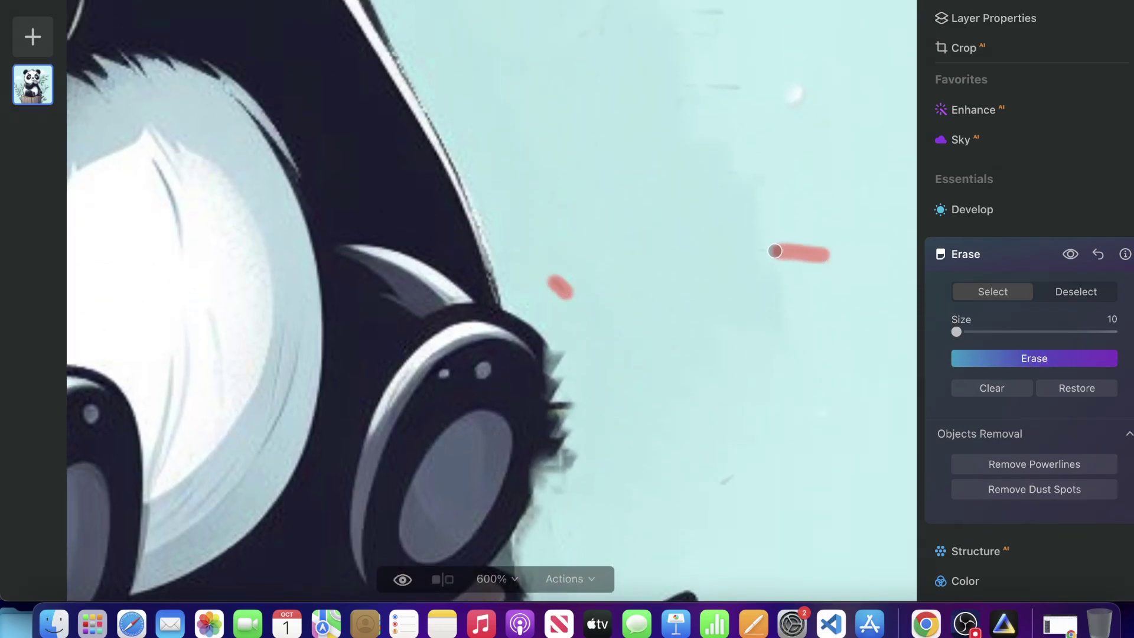
{"action": "left_click_drag", "start_coordinate": [731, 88], "coordinate": [629, 80]}
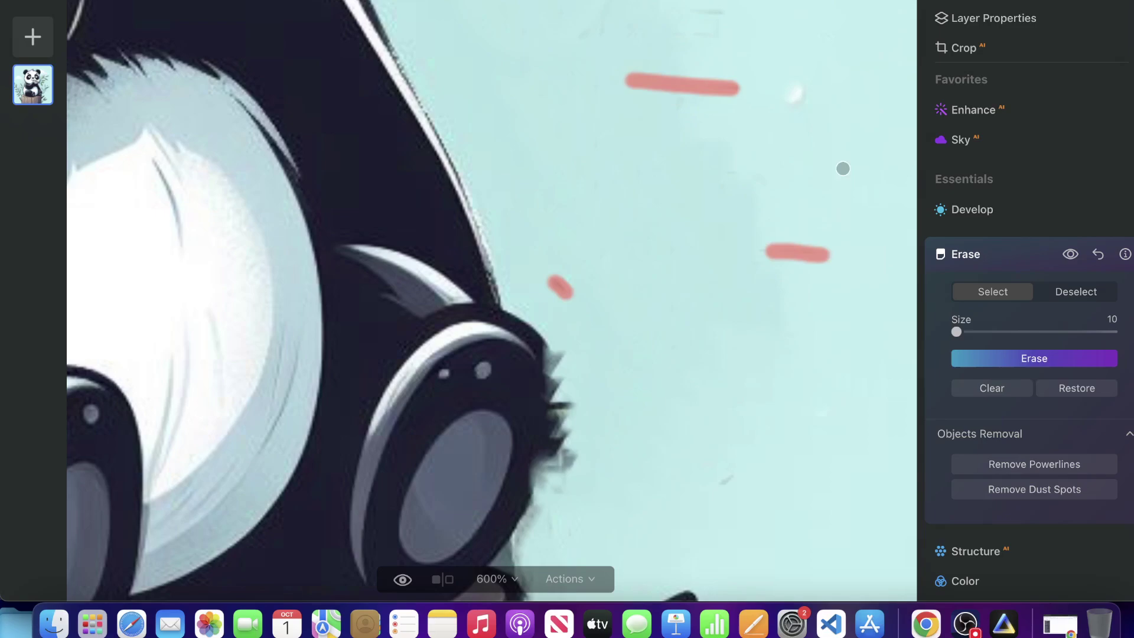
{"action": "left_click", "coordinate": [1022, 359]}
Step: Review the whole panda illustration at 50% and 100% magnification
{"action": "scroll", "coordinate": [773, 153], "scroll_direction": "down", "scroll_amount": 6}
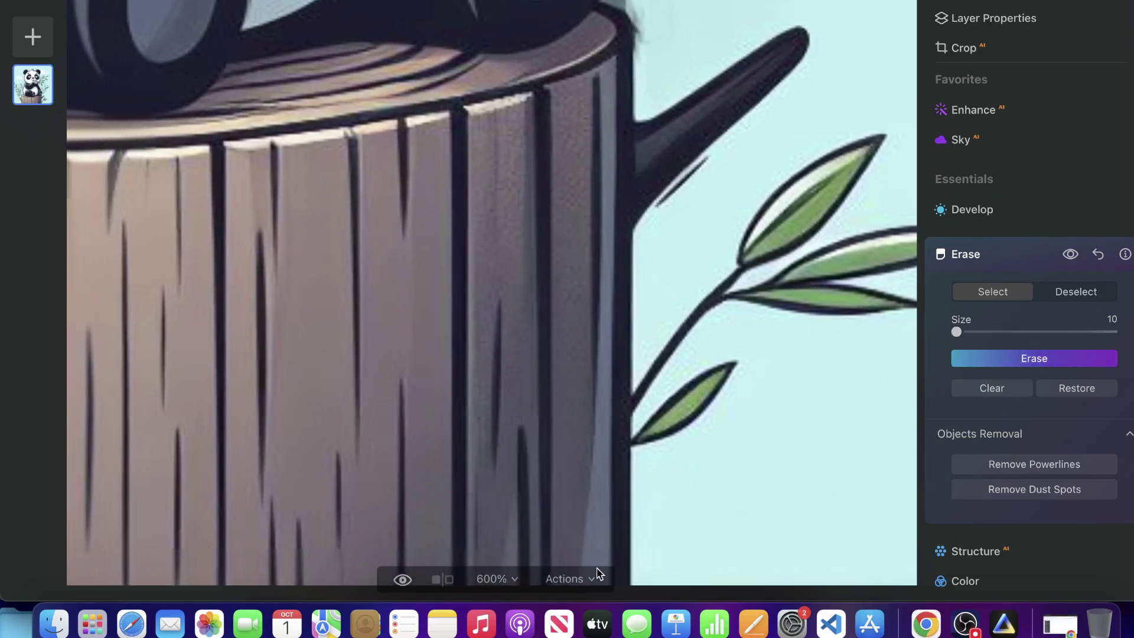
{"action": "left_click", "coordinate": [496, 579]}
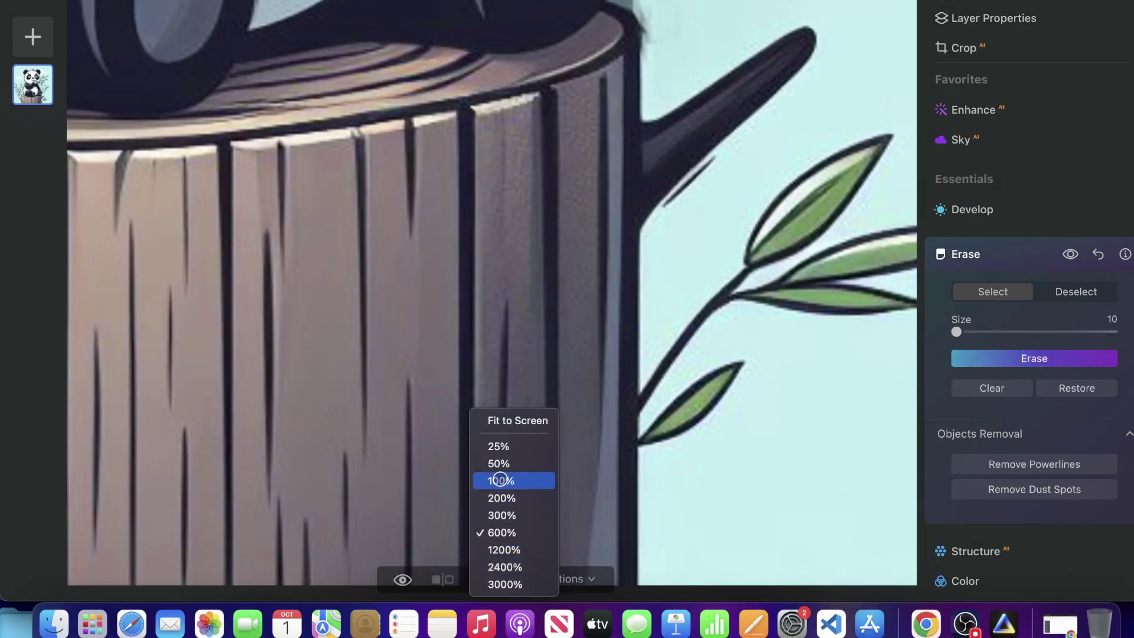
{"action": "left_click", "coordinate": [503, 464]}
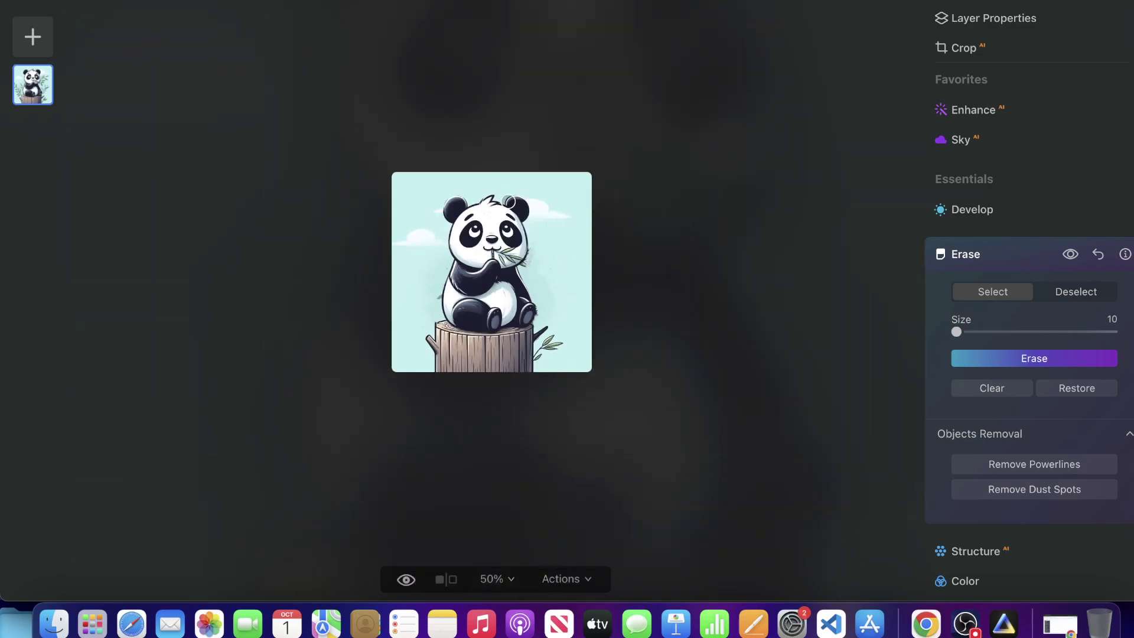
{"action": "left_click", "coordinate": [498, 579]}
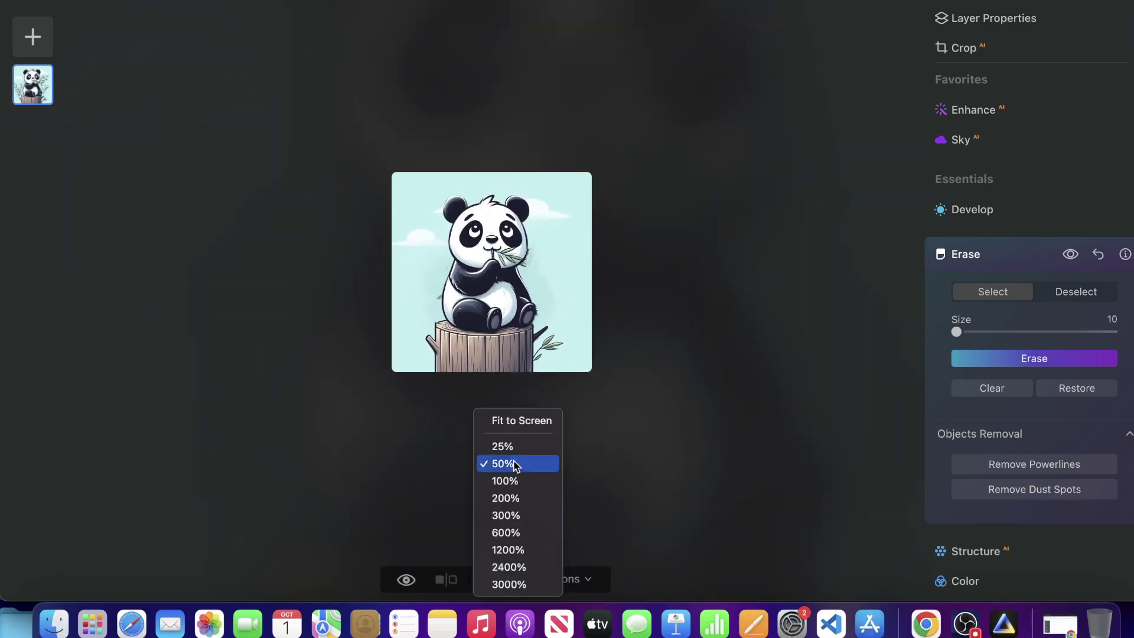
{"action": "left_click", "coordinate": [507, 478]}
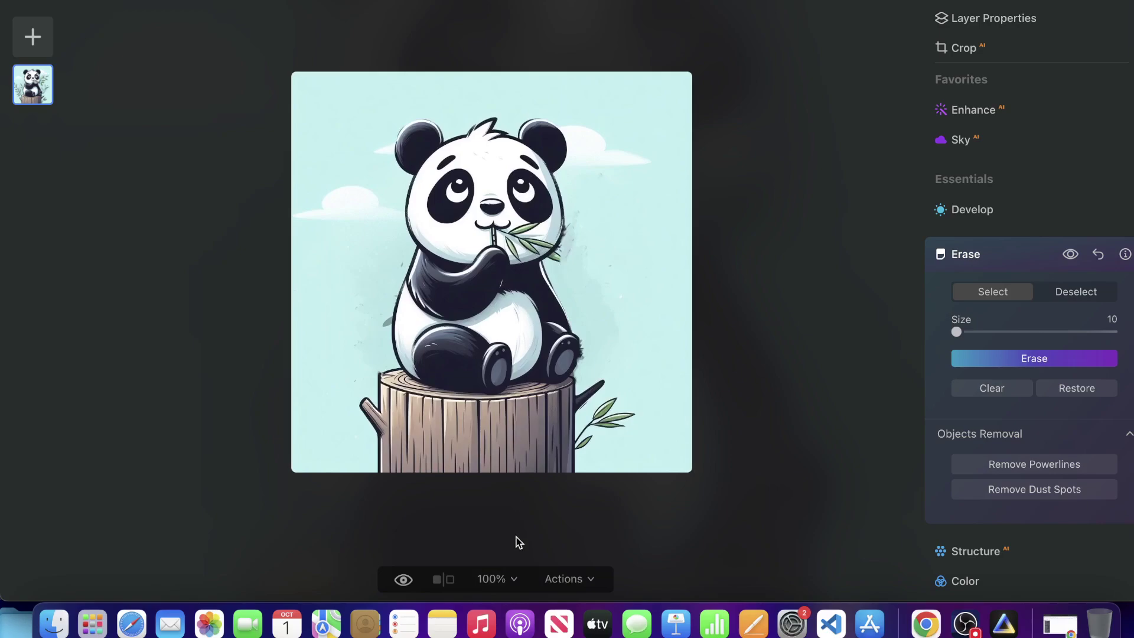
Step: At 600% magnification, erase the small dark specks in the background to the right of the panda's cheek
{"action": "left_click", "coordinate": [497, 578]}
{"action": "left_click", "coordinate": [505, 514]}
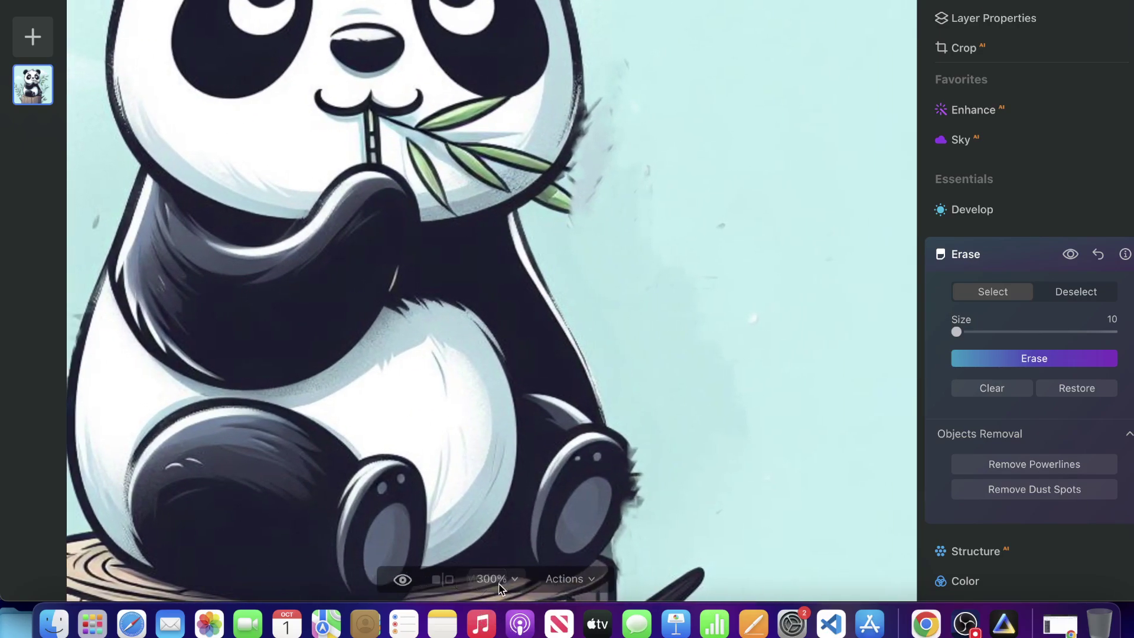
{"action": "left_click", "coordinate": [498, 579]}
{"action": "left_click", "coordinate": [502, 532]}
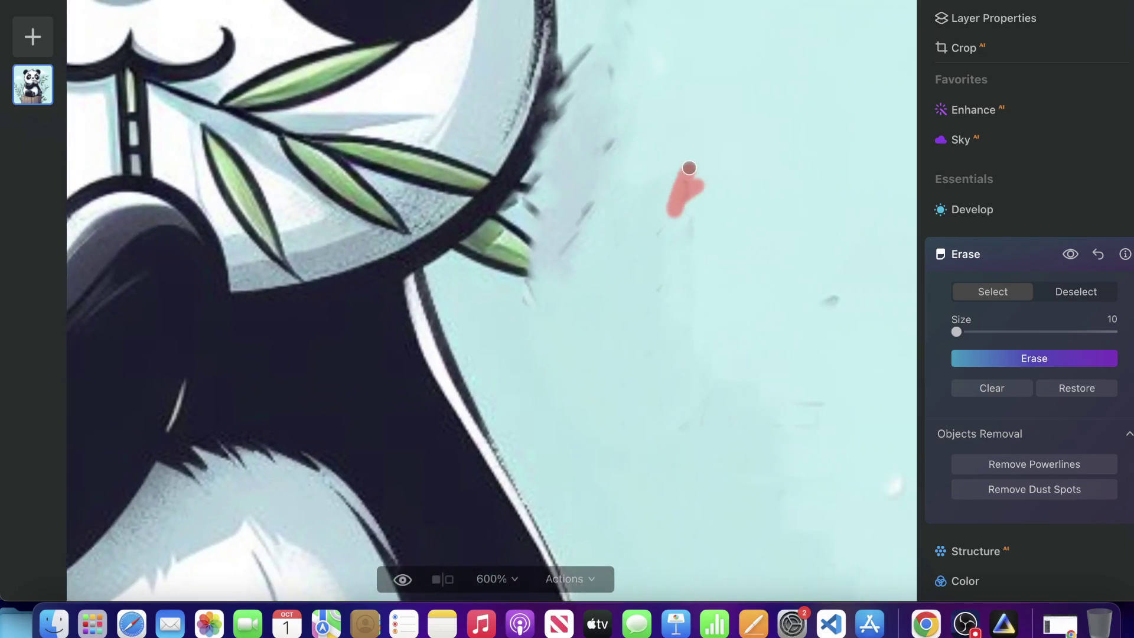
{"action": "left_click", "coordinate": [1066, 359]}
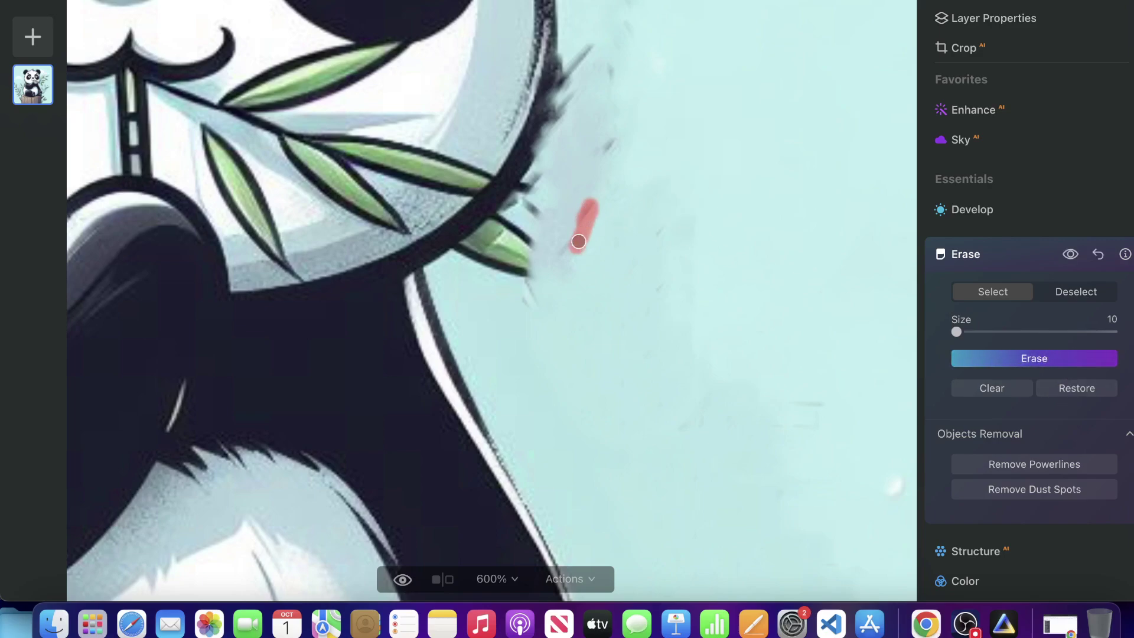
{"action": "left_click", "coordinate": [1062, 352]}
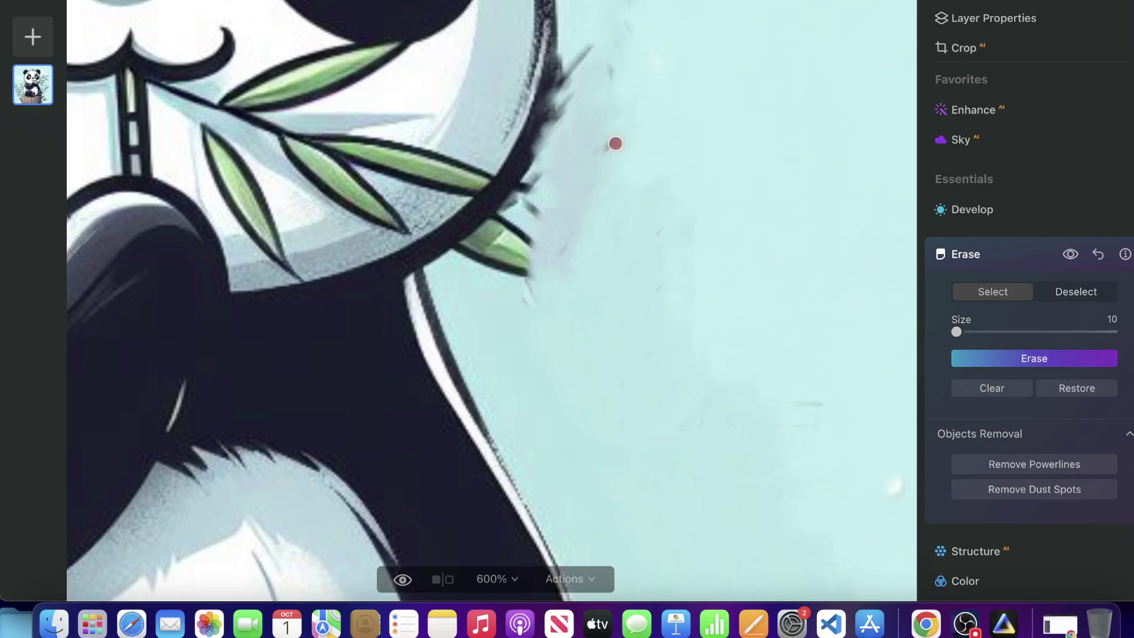
{"action": "left_click", "coordinate": [1023, 366]}
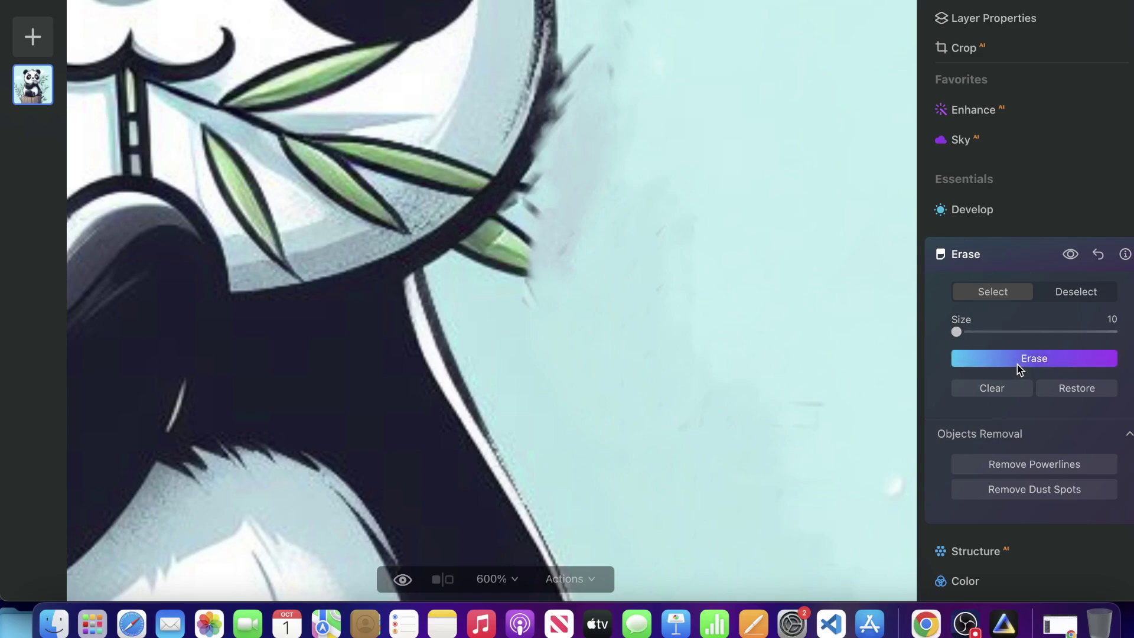
Step: Erase the grey smudge in the background beside the panda's cheek with a size 25 brush
{"action": "left_click_drag", "start_coordinate": [958, 332], "coordinate": [970, 332]}
{"action": "left_click_drag", "start_coordinate": [608, 88], "coordinate": [615, 175]}
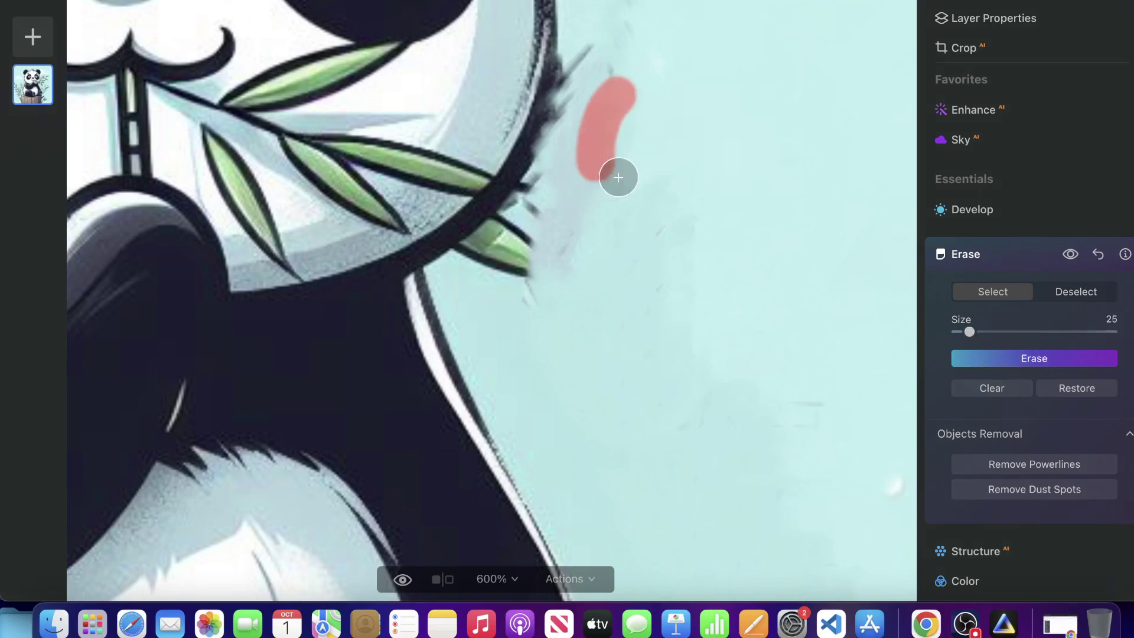
{"action": "left_click", "coordinate": [1029, 365]}
{"action": "left_click_drag", "start_coordinate": [577, 207], "coordinate": [564, 241]}
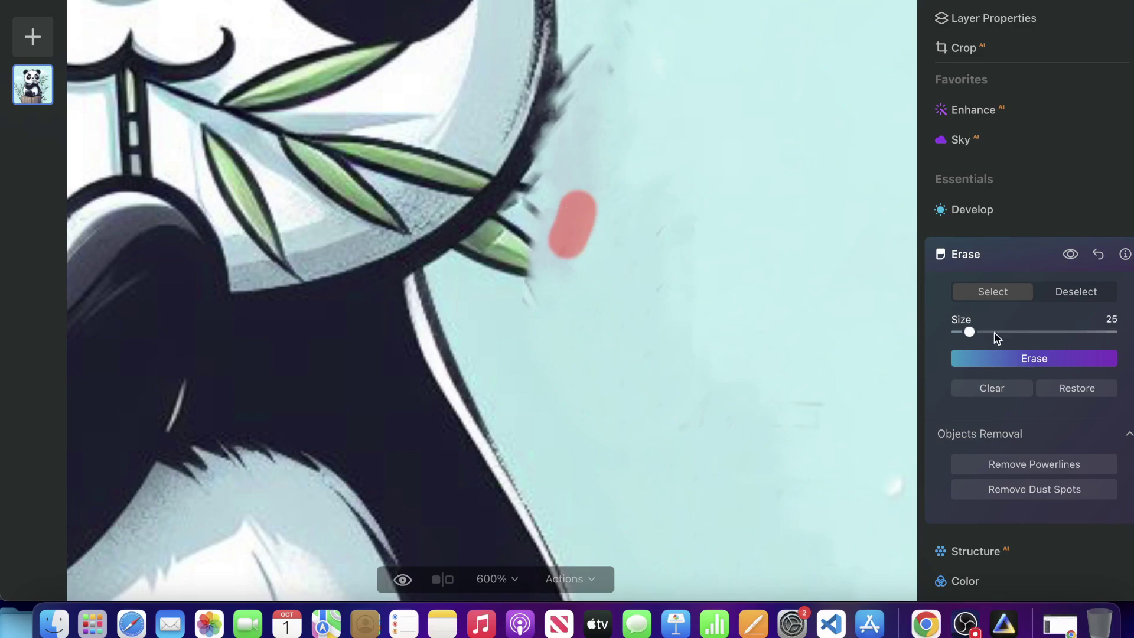
{"action": "left_click", "coordinate": [1054, 368]}
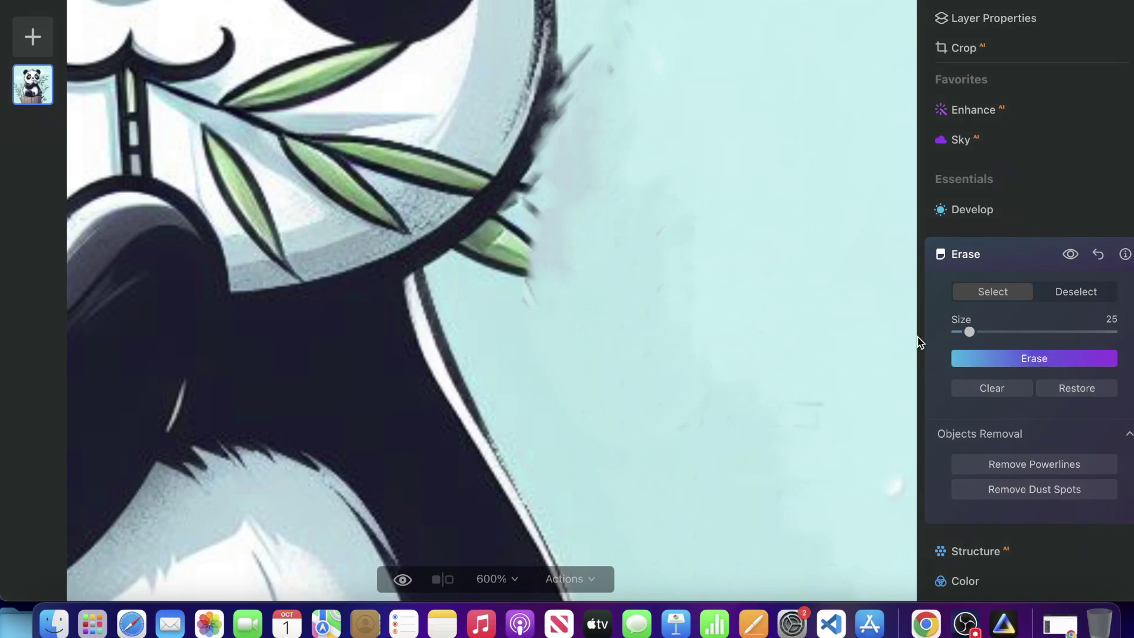
Step: Erase the scattered background specks right of the panda, the stray fur stroke by the cheek and the outer leaf tip
{"action": "left_click_drag", "start_coordinate": [665, 222], "coordinate": [658, 260]}
{"action": "left_click_drag", "start_coordinate": [533, 258], "coordinate": [530, 296]}
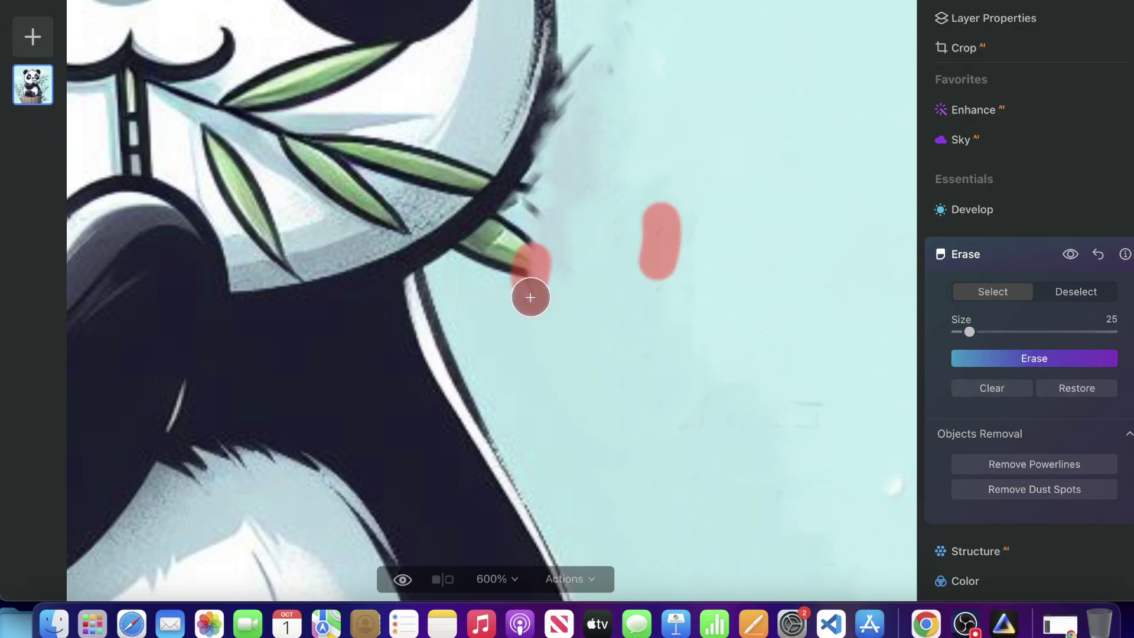
{"action": "left_click_drag", "start_coordinate": [795, 405], "coordinate": [814, 405]}
{"action": "left_click", "coordinate": [772, 19]}
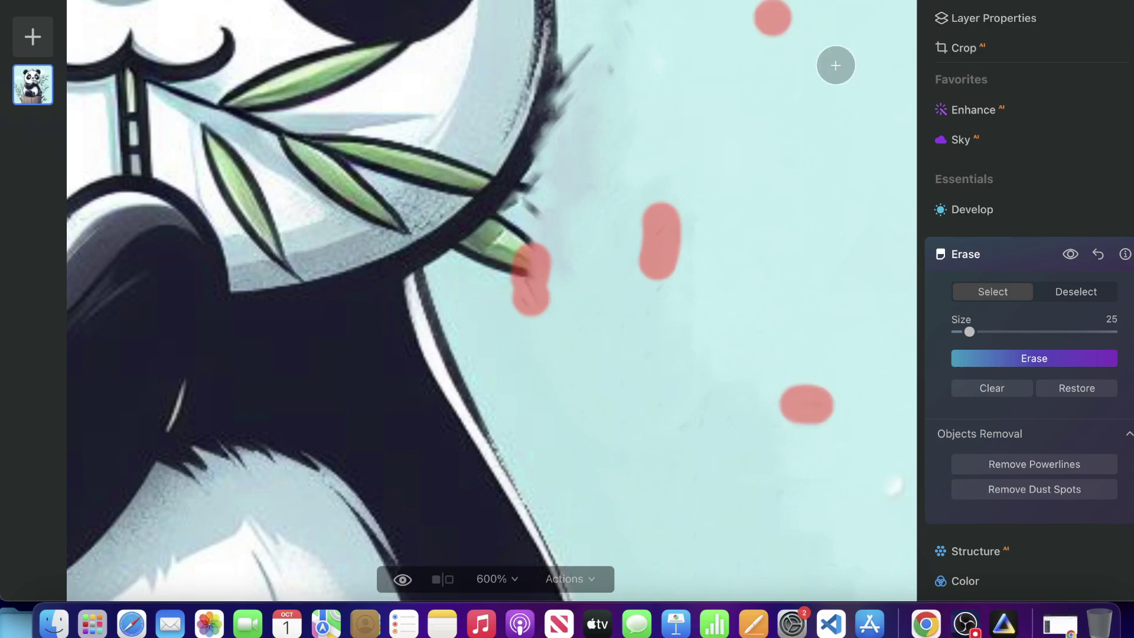
{"action": "left_click_drag", "start_coordinate": [827, 96], "coordinate": [864, 96]}
{"action": "left_click_drag", "start_coordinate": [591, 55], "coordinate": [610, 71]}
{"action": "left_click", "coordinate": [1038, 365]}
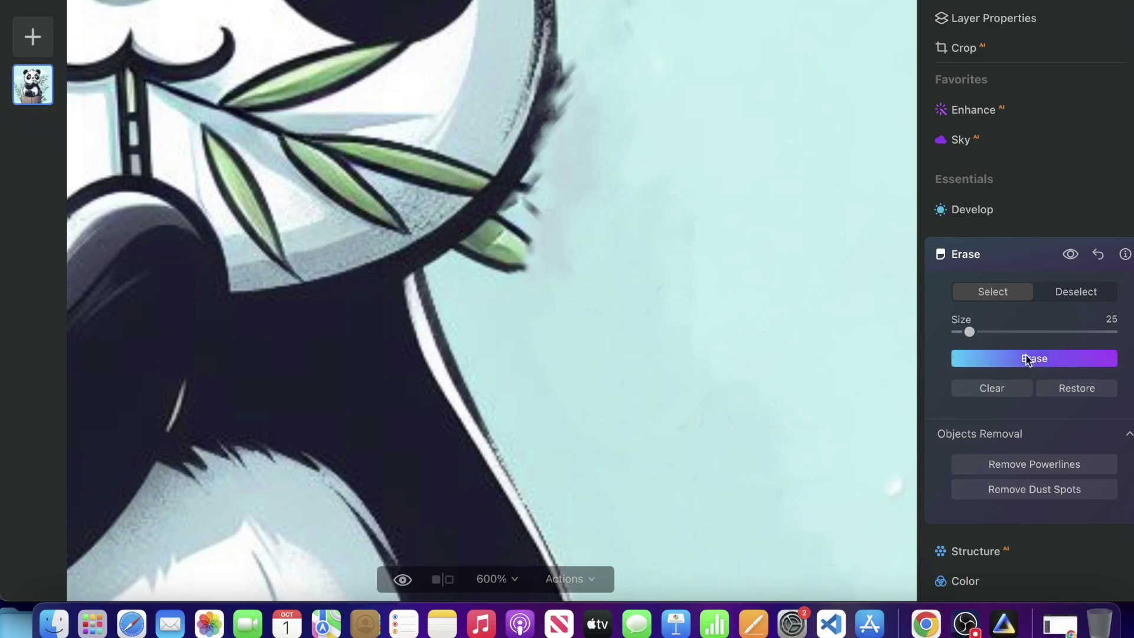
Step: Erase the faint specks and smudges in the background beside the panda's upper cheek, level with the eye
{"action": "scroll", "coordinate": [649, 183], "scroll_direction": "up", "scroll_amount": 5}
{"action": "left_click", "coordinate": [637, 151]}
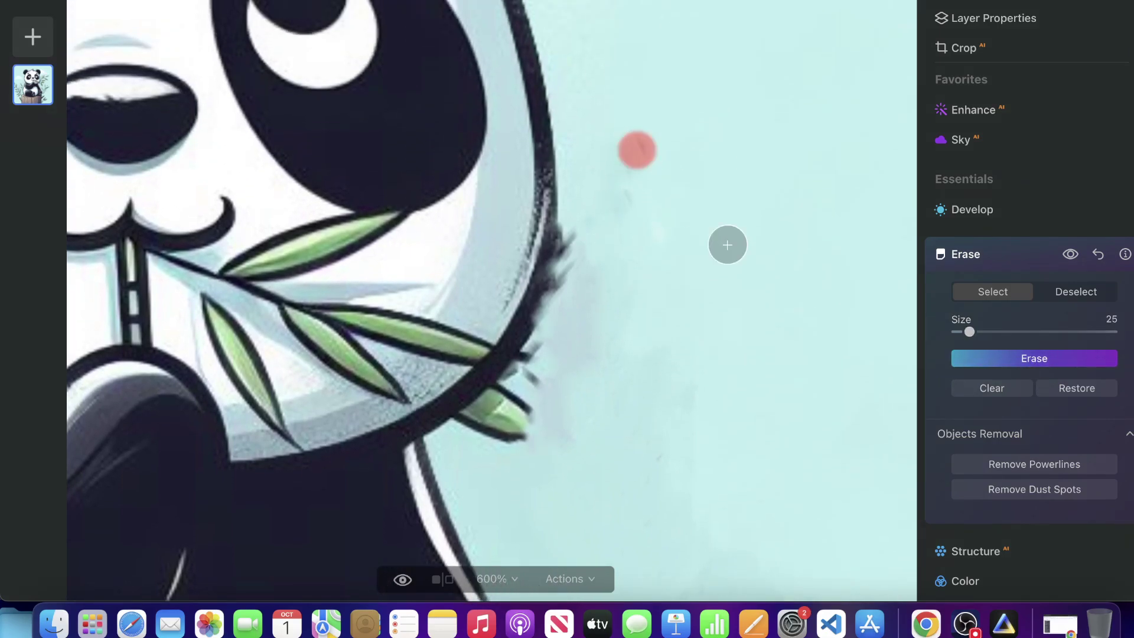
{"action": "left_click", "coordinate": [1062, 356]}
{"action": "left_click", "coordinate": [636, 213]}
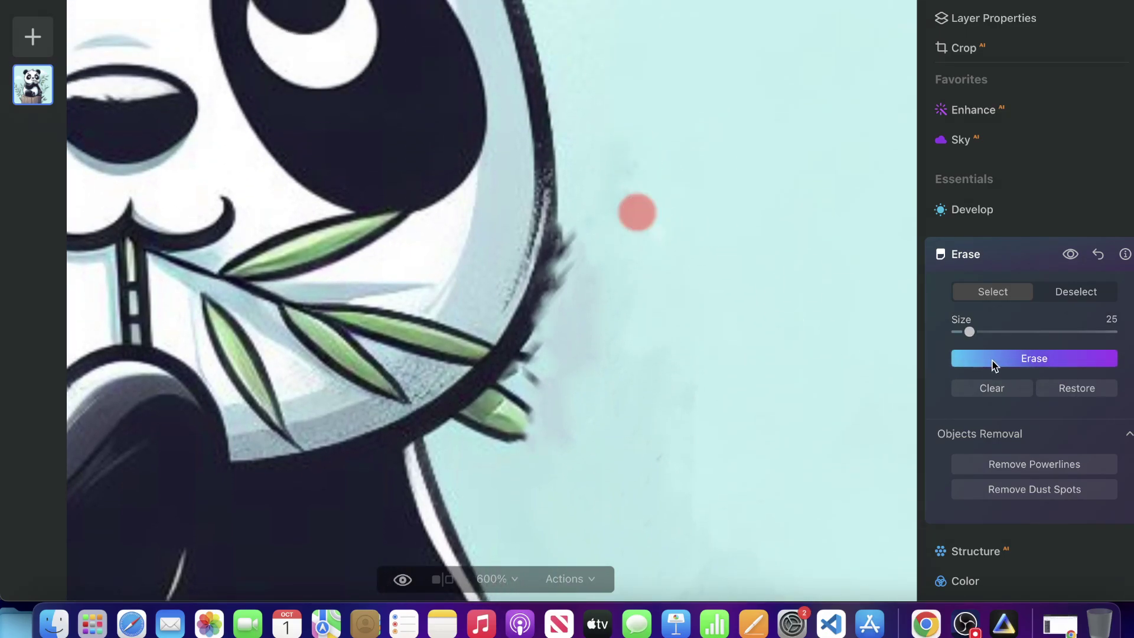
{"action": "left_click", "coordinate": [995, 359]}
{"action": "left_click", "coordinate": [628, 193]}
{"action": "left_click", "coordinate": [639, 163]}
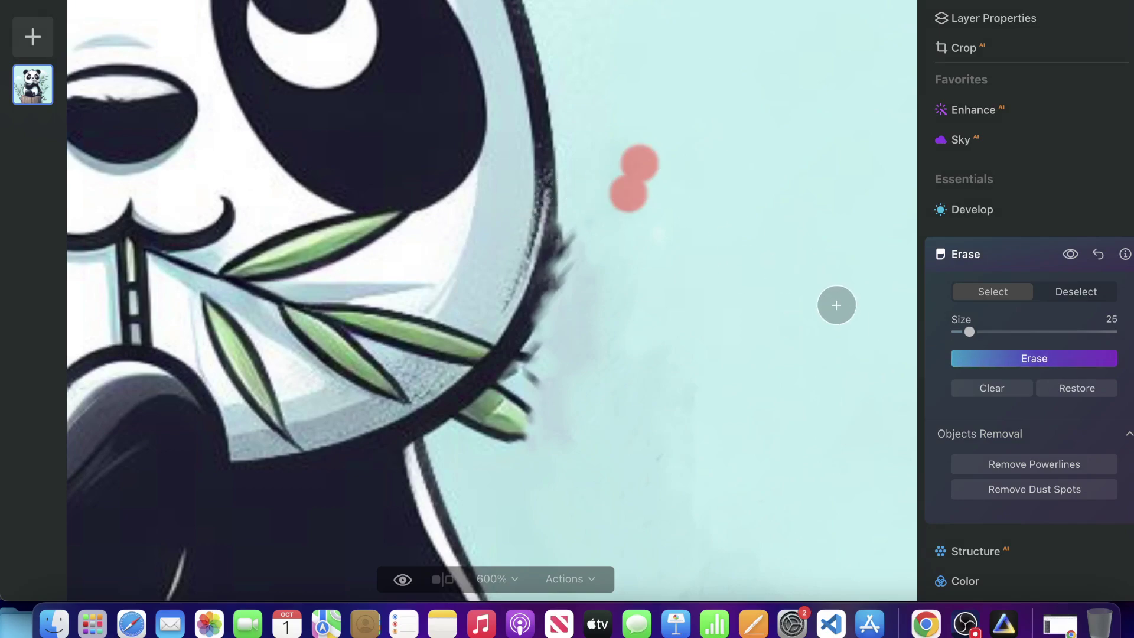
{"action": "left_click", "coordinate": [1074, 365]}
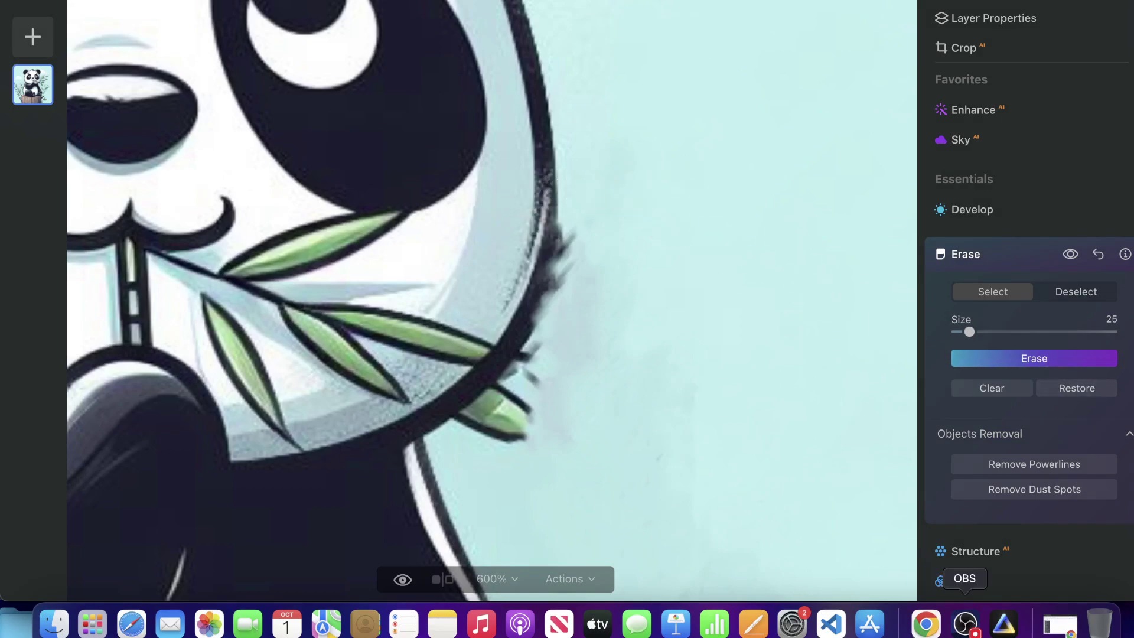
Step: Switch to Bing Image Creator in Chrome and download all four fluffy sheep designs, then close the image viewer
{"action": "left_click", "coordinate": [926, 623]}
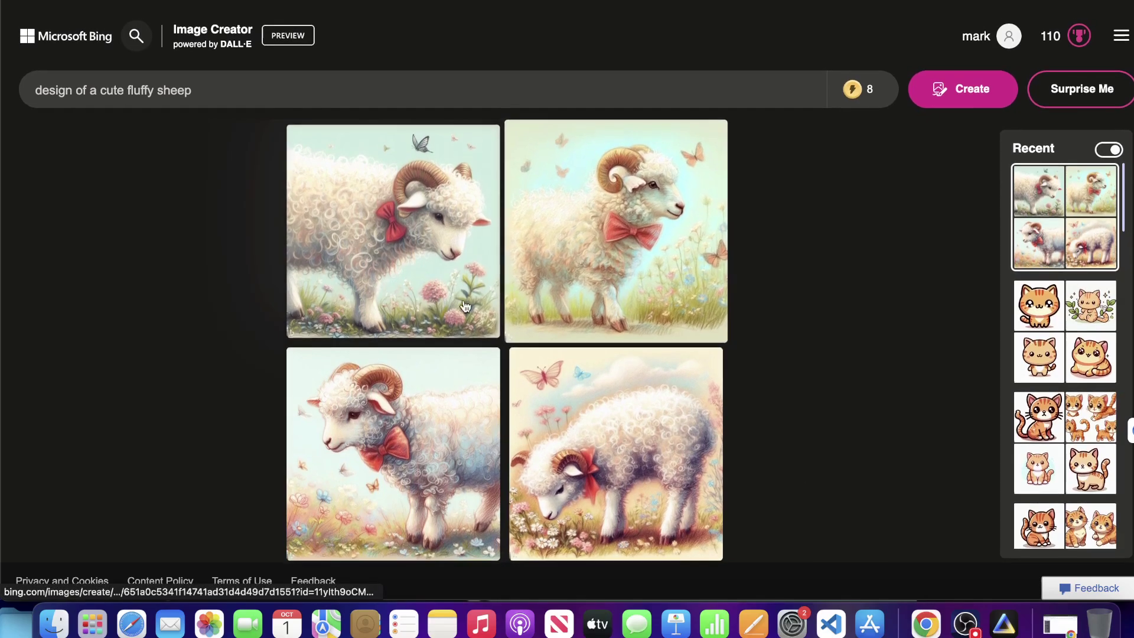
{"action": "left_click", "coordinate": [590, 471]}
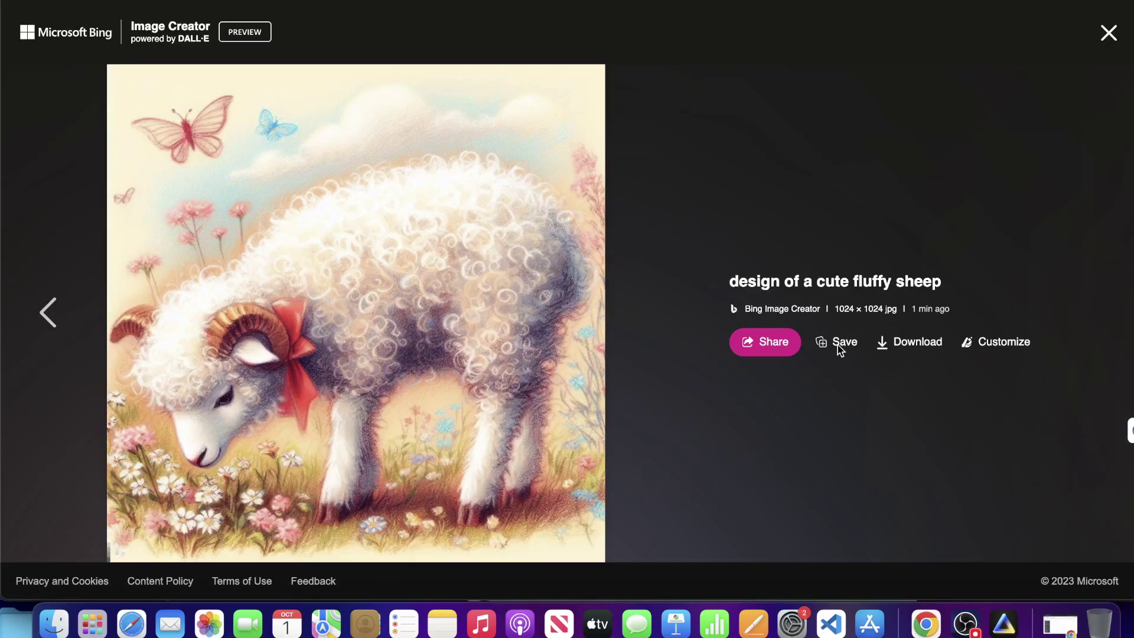
{"action": "left_click", "coordinate": [898, 329]}
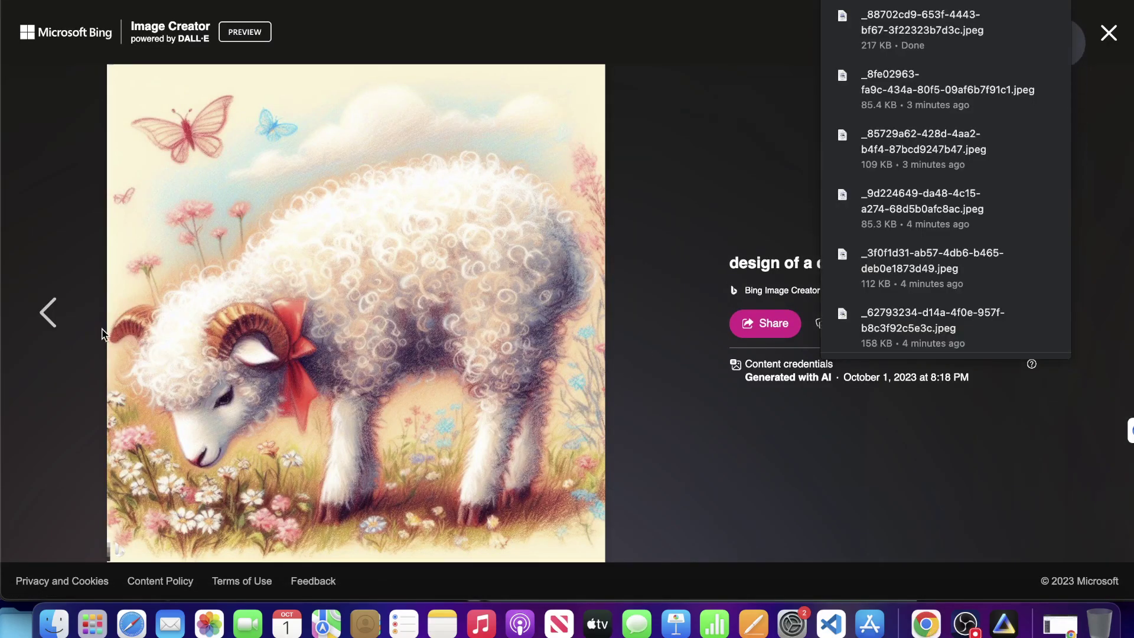
{"action": "left_click", "coordinate": [42, 314]}
{"action": "left_click", "coordinate": [896, 324]}
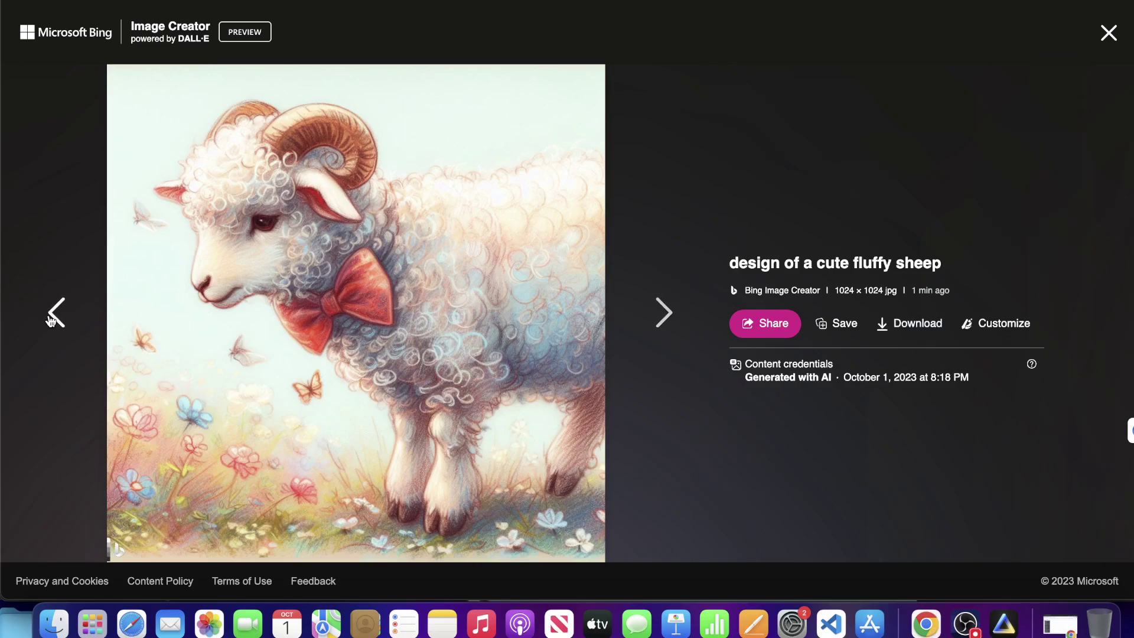
{"action": "left_click", "coordinate": [52, 313]}
{"action": "left_click", "coordinate": [896, 333]}
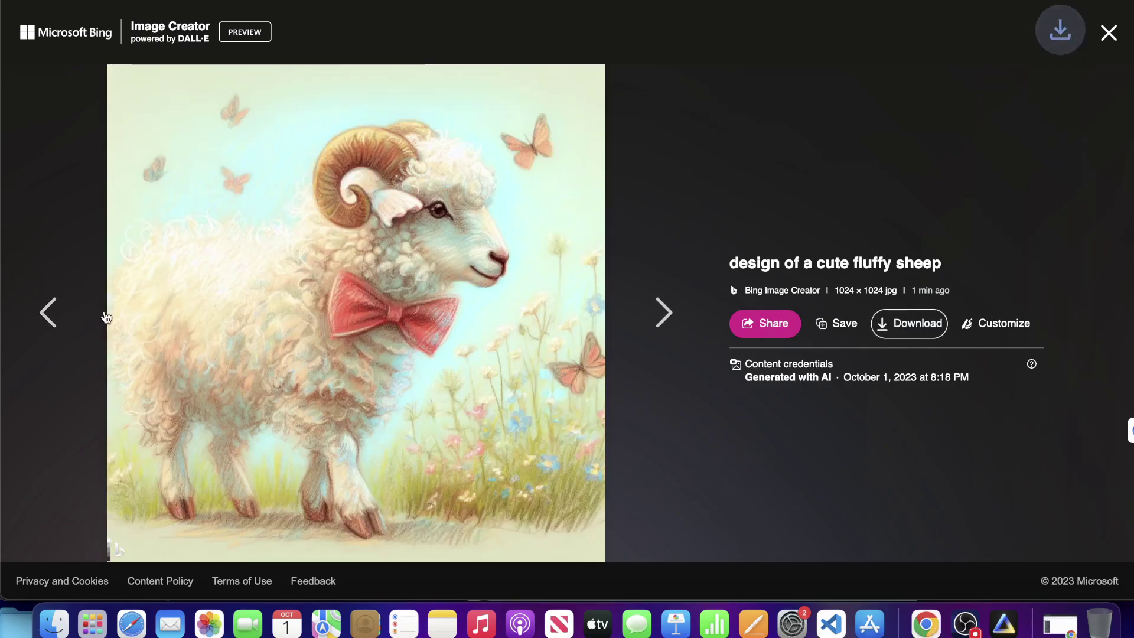
{"action": "left_click", "coordinate": [54, 313]}
{"action": "left_click", "coordinate": [894, 334]}
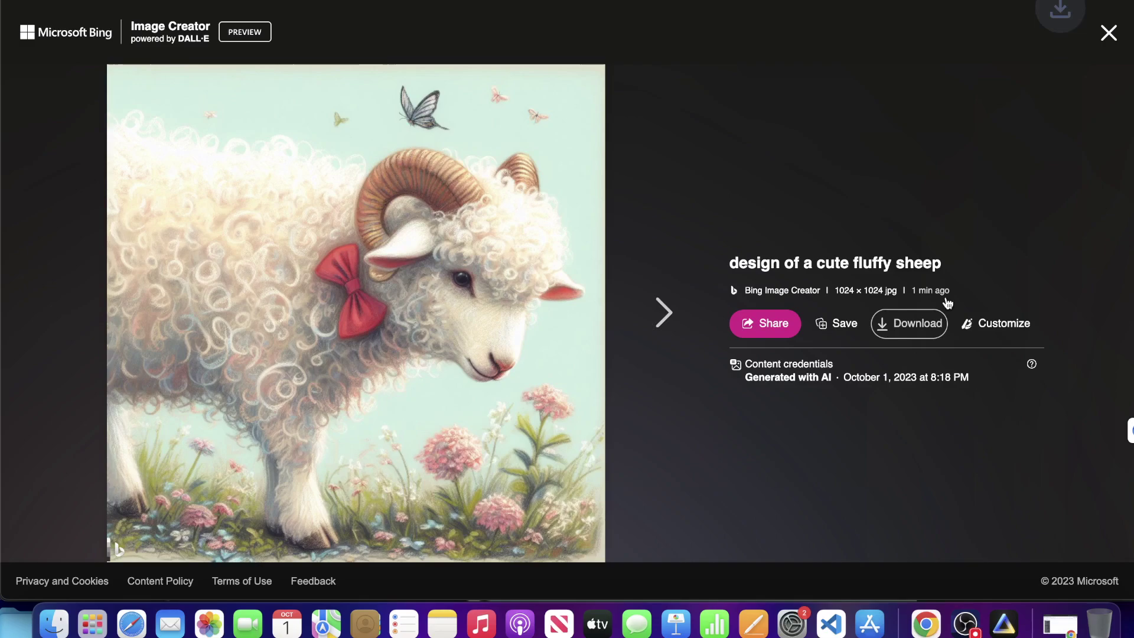
{"action": "left_click", "coordinate": [1103, 34]}
Step: Extend the prompt to "design of a cute fluffy sheep, sticker style" and generate new images
{"action": "left_click", "coordinate": [59, 91]}
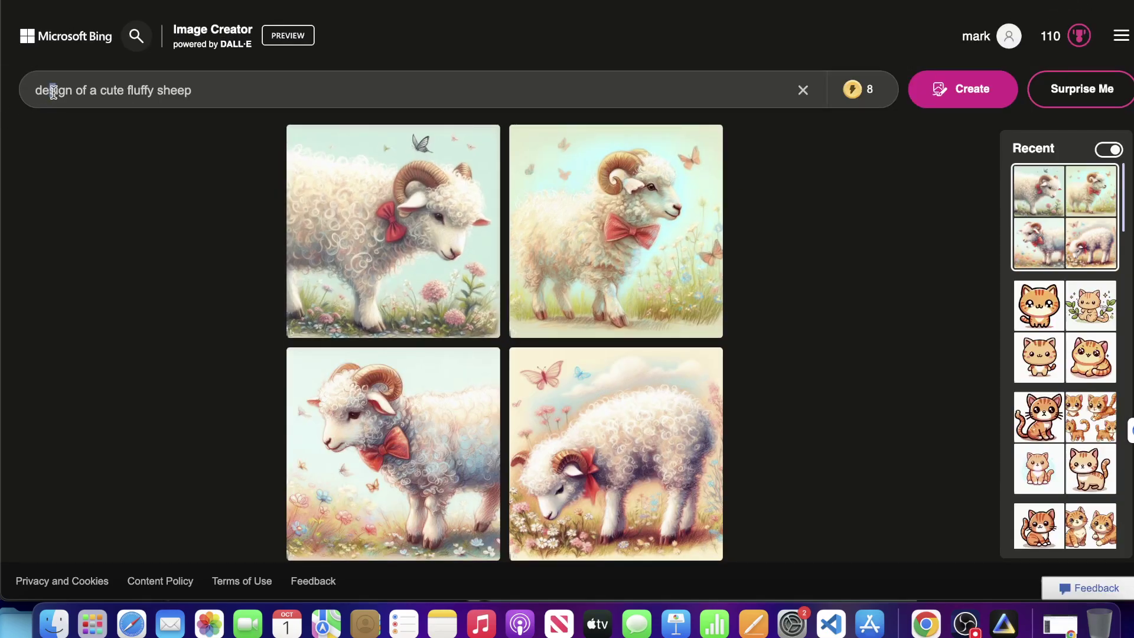
{"action": "left_click_drag", "start_coordinate": [53, 92], "coordinate": [194, 93]}
{"action": "left_click", "coordinate": [211, 95]}
{"action": "type", "text": ", sticker style"}
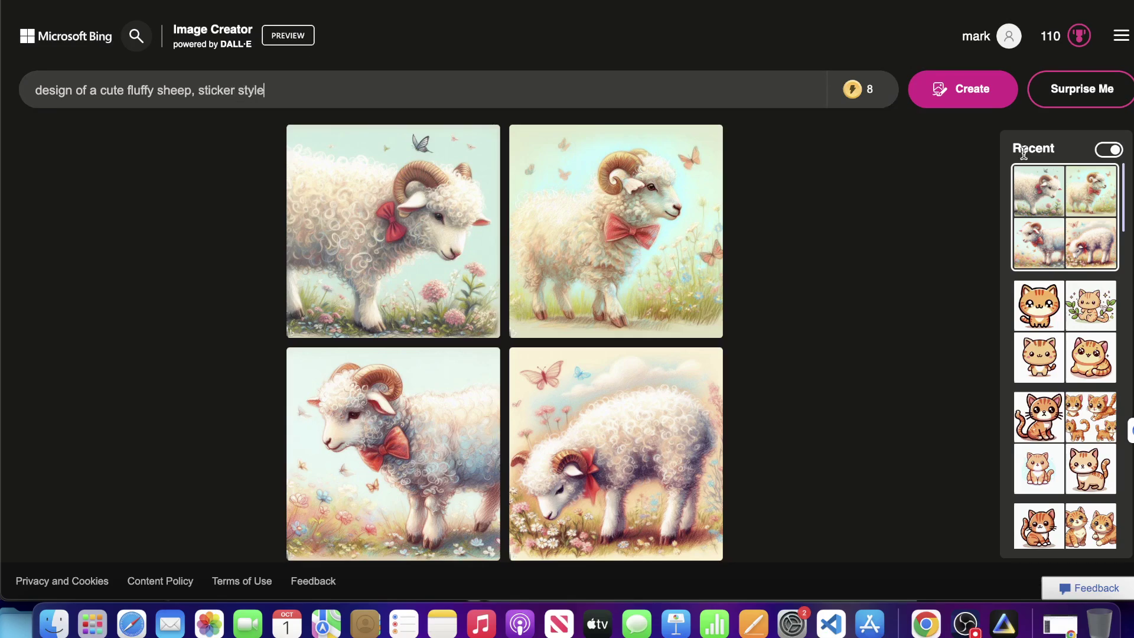
{"action": "left_click", "coordinate": [964, 91]}
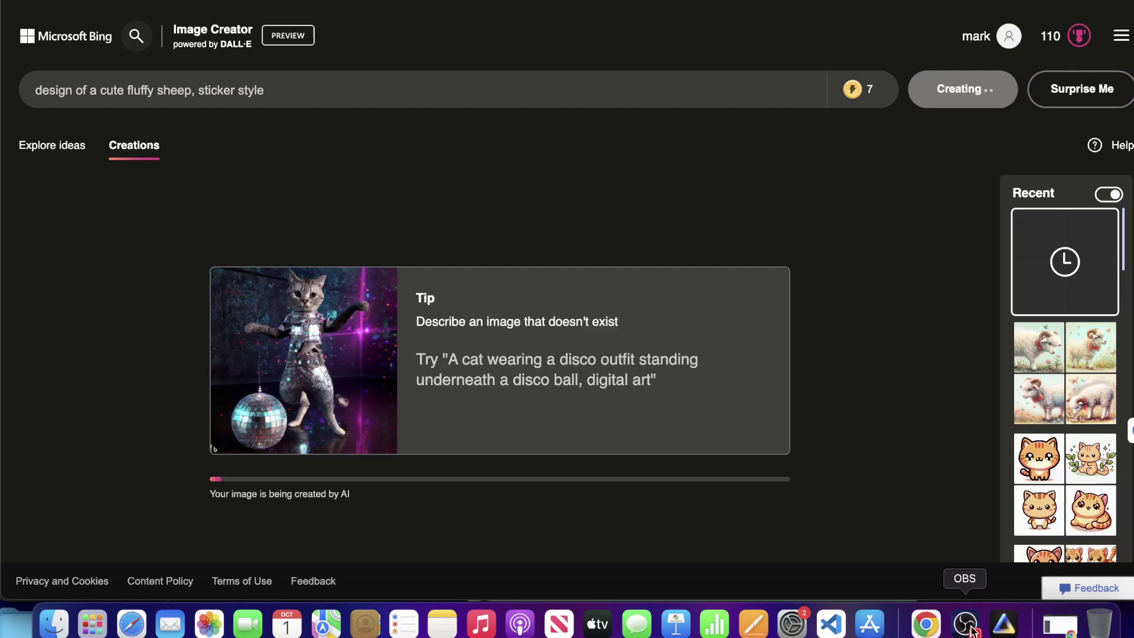
Step: Switch back to Luminar Neo and erase the end of the bamboo leaf protruding below the panda's cheek
{"action": "left_click", "coordinate": [1004, 627]}
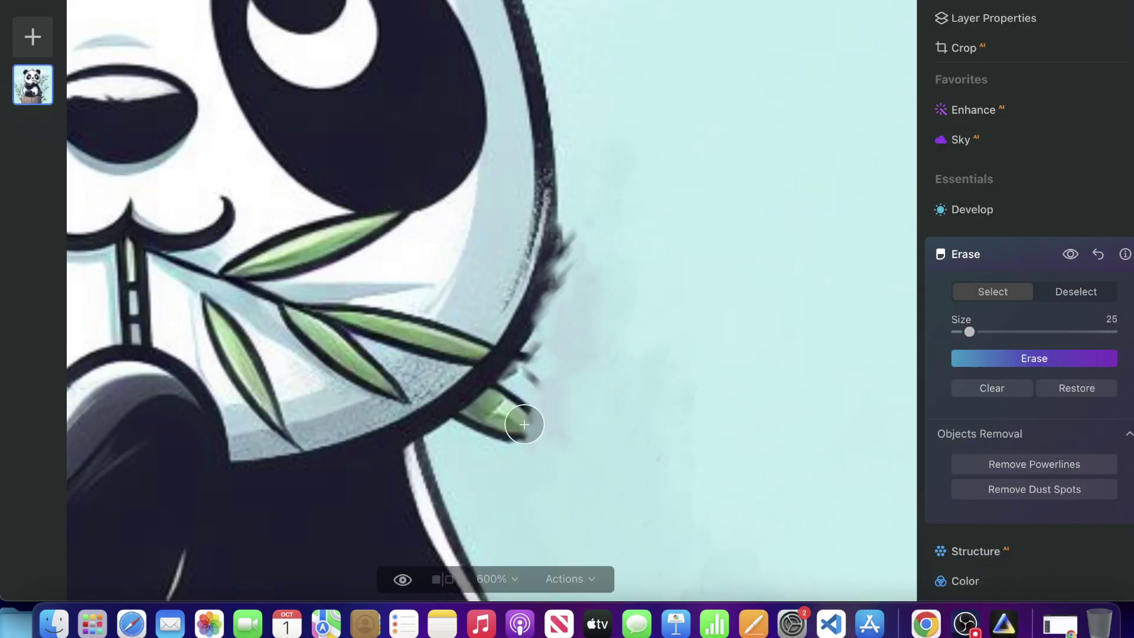
{"action": "left_click_drag", "start_coordinate": [522, 420], "coordinate": [505, 434]}
{"action": "left_click", "coordinate": [1004, 361]}
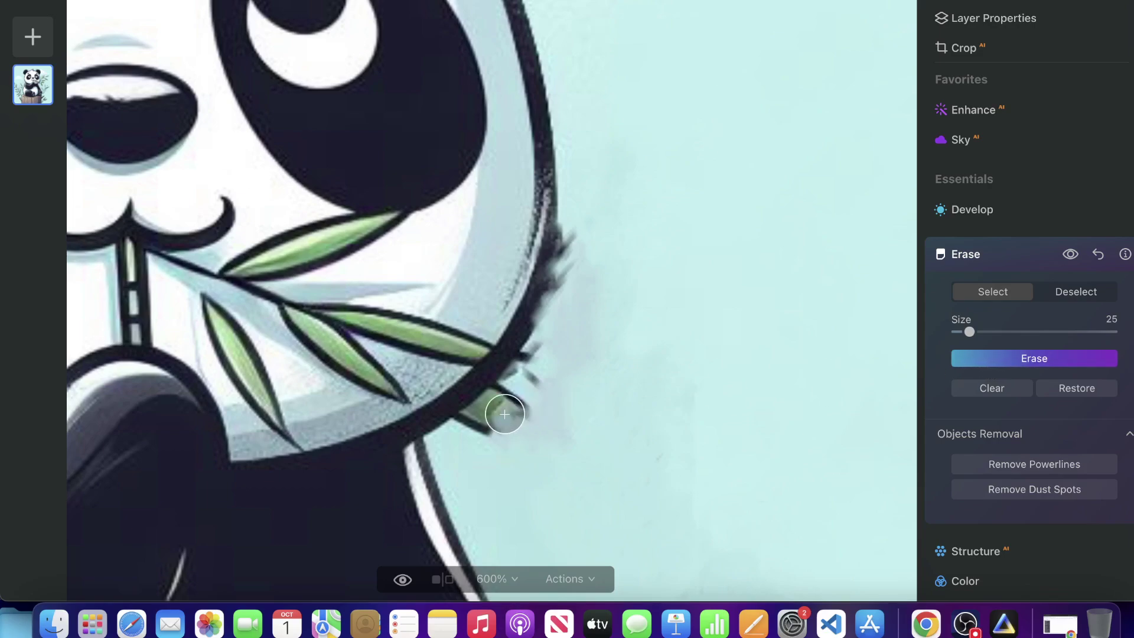
{"action": "left_click", "coordinate": [495, 428]}
{"action": "left_click", "coordinate": [1015, 387]}
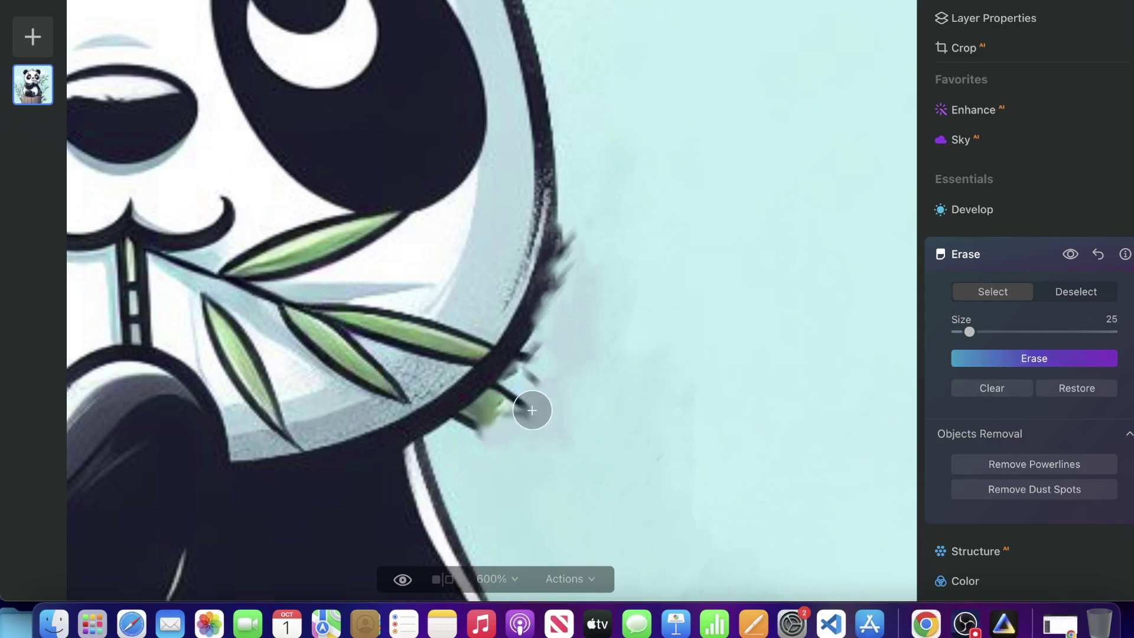
{"action": "left_click", "coordinate": [509, 409]}
{"action": "left_click", "coordinate": [1057, 359]}
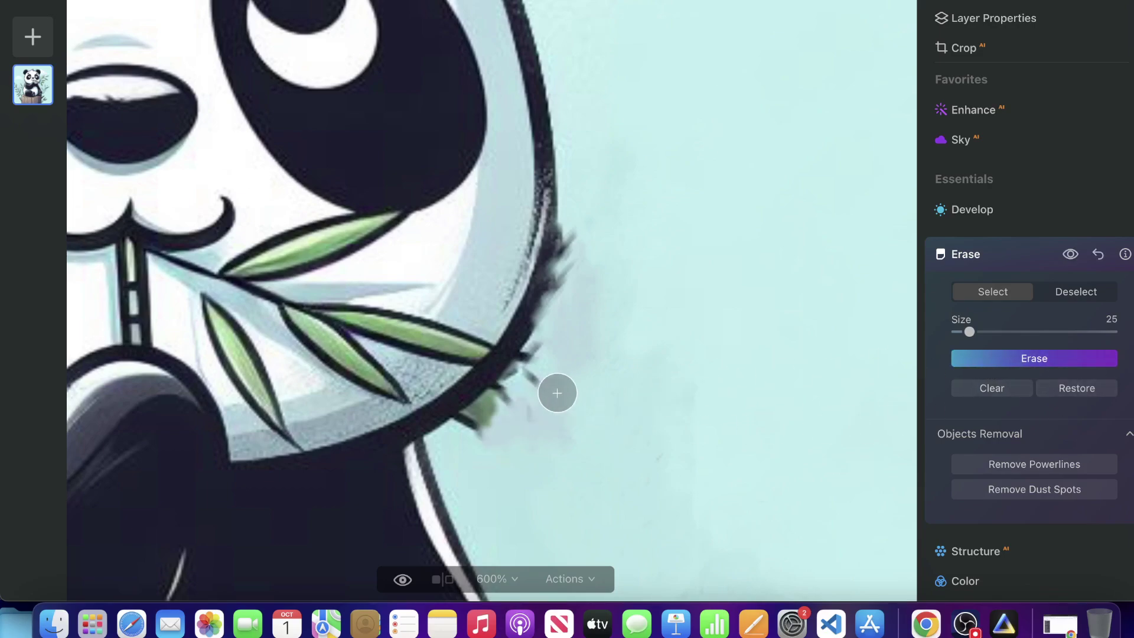
Step: Erase the grey smudges right of the cut leaf and the faint streaks in the background farther right
{"action": "left_click", "coordinate": [543, 382]}
{"action": "mouse_move", "coordinate": [547, 458]}
{"action": "left_mouse_down"}
{"action": "mouse_move", "coordinate": [573, 418]}
{"action": "mouse_move", "coordinate": [556, 421]}
{"action": "mouse_move", "coordinate": [557, 399]}
{"action": "mouse_move", "coordinate": [584, 375]}
{"action": "mouse_move", "coordinate": [592, 333]}
{"action": "mouse_move", "coordinate": [619, 318]}
{"action": "left_mouse_up"}
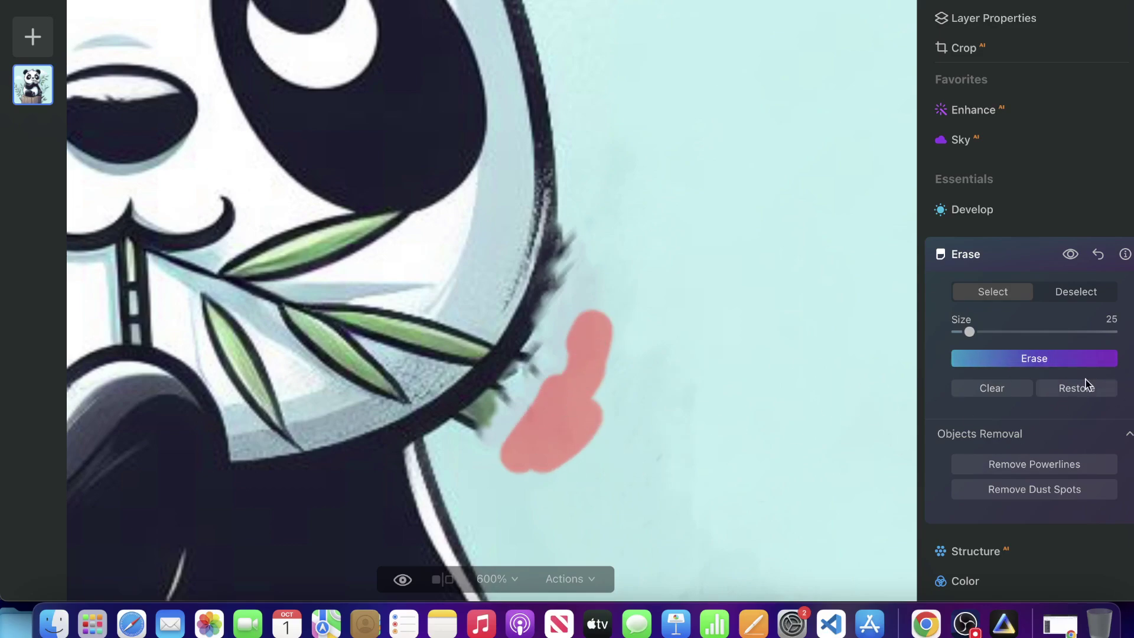
{"action": "left_click", "coordinate": [1056, 357]}
{"action": "mouse_move", "coordinate": [615, 471]}
{"action": "left_mouse_down"}
{"action": "mouse_move", "coordinate": [646, 393]}
{"action": "mouse_move", "coordinate": [667, 392]}
{"action": "mouse_move", "coordinate": [595, 436]}
{"action": "mouse_move", "coordinate": [663, 542]}
{"action": "mouse_move", "coordinate": [704, 488]}
{"action": "left_mouse_up"}
{"action": "left_click", "coordinate": [1050, 359]}
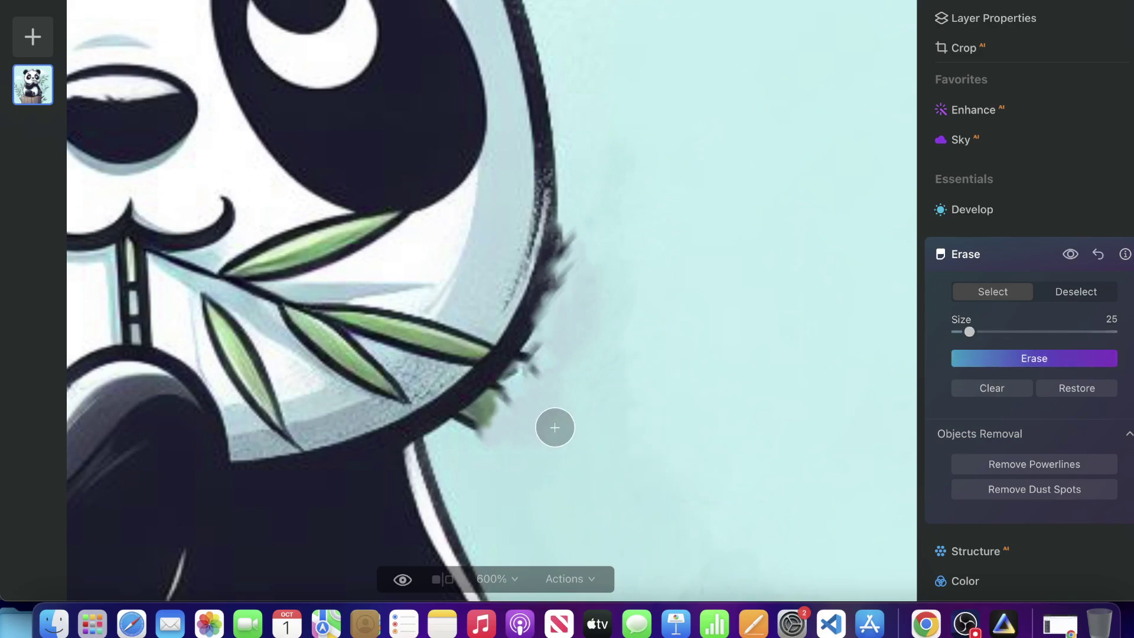
Step: Erase the smudge beside the leaf stub and the remaining green leaf end below the panda's cheek
{"action": "mouse_move", "coordinate": [555, 427]}
{"action": "left_mouse_down"}
{"action": "mouse_move", "coordinate": [503, 423]}
{"action": "mouse_move", "coordinate": [572, 395]}
{"action": "mouse_move", "coordinate": [545, 421]}
{"action": "mouse_move", "coordinate": [560, 380]}
{"action": "mouse_move", "coordinate": [551, 421]}
{"action": "mouse_move", "coordinate": [517, 444]}
{"action": "mouse_move", "coordinate": [557, 436]}
{"action": "mouse_move", "coordinate": [503, 441]}
{"action": "mouse_move", "coordinate": [562, 407]}
{"action": "mouse_move", "coordinate": [542, 390]}
{"action": "left_mouse_up"}
{"action": "left_click", "coordinate": [1095, 354]}
{"action": "left_click", "coordinate": [1041, 357]}
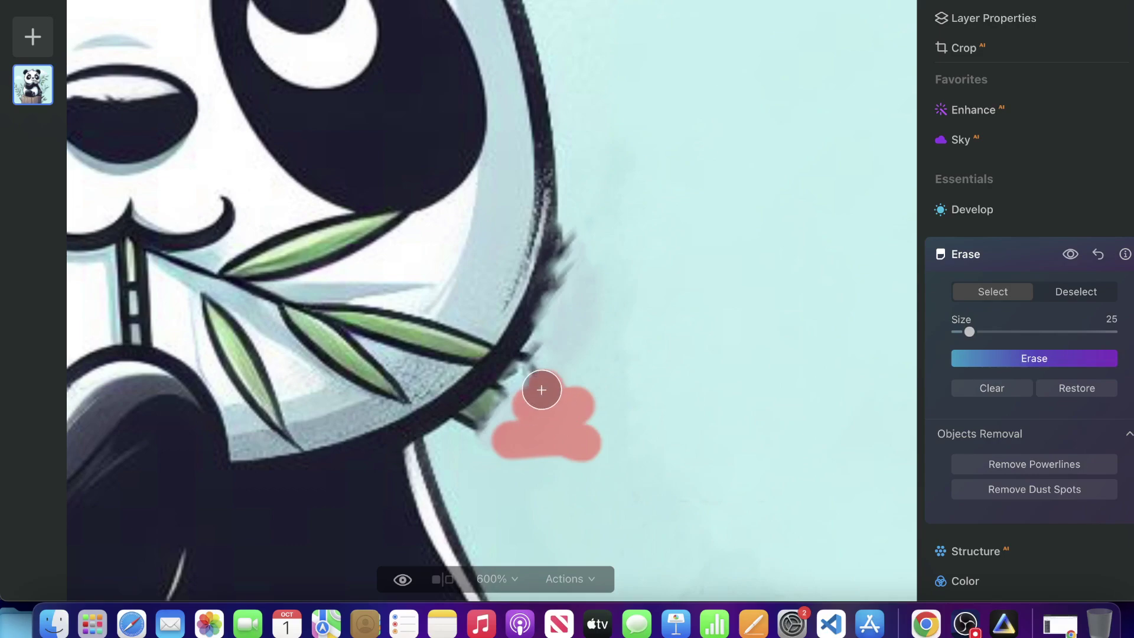
{"action": "left_click", "coordinate": [1091, 360]}
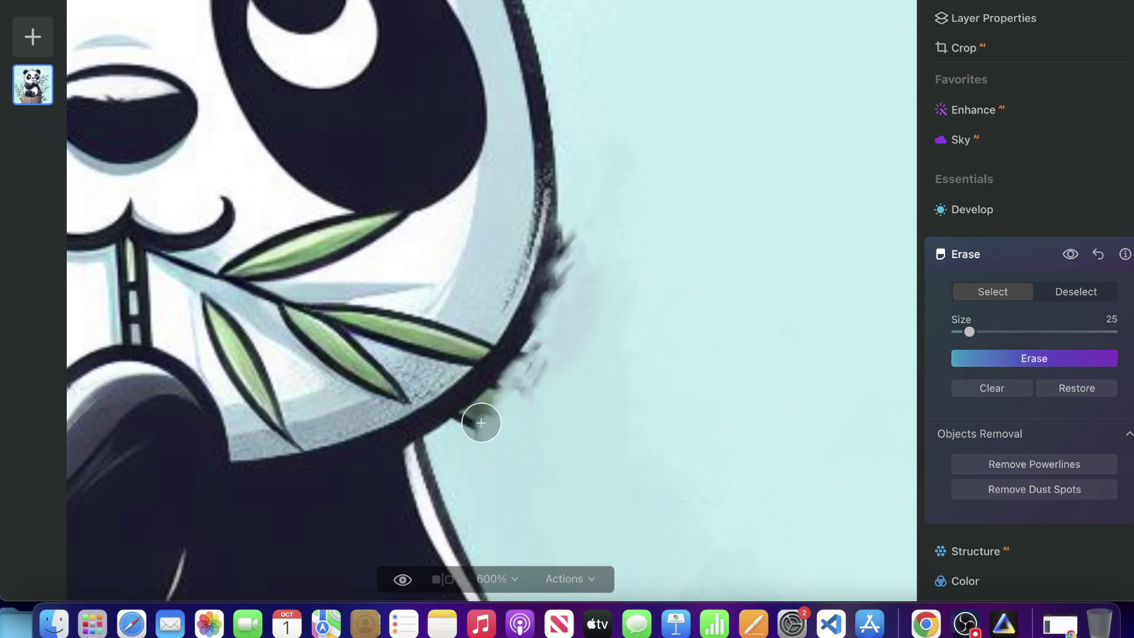
{"action": "mouse_move", "coordinate": [482, 422]}
{"action": "left_mouse_down"}
{"action": "mouse_move", "coordinate": [466, 428]}
{"action": "mouse_move", "coordinate": [508, 406]}
{"action": "left_mouse_up"}
{"action": "left_click", "coordinate": [1090, 361]}
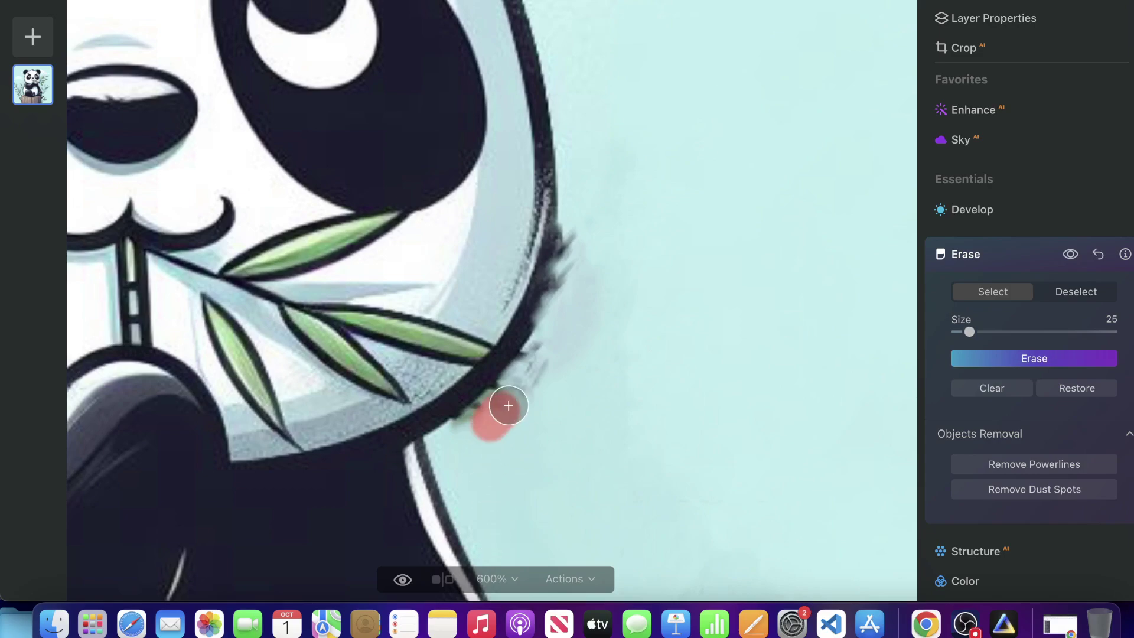
{"action": "left_click", "coordinate": [1075, 363]}
Step: Erase the small dark streaks just outside the cheek outline near the tip of the middle bamboo leaf
{"action": "mouse_move", "coordinate": [566, 354]}
{"action": "left_mouse_down"}
{"action": "mouse_move", "coordinate": [507, 387]}
{"action": "mouse_move", "coordinate": [528, 391]}
{"action": "left_mouse_up"}
{"action": "key", "text": "super+z"}
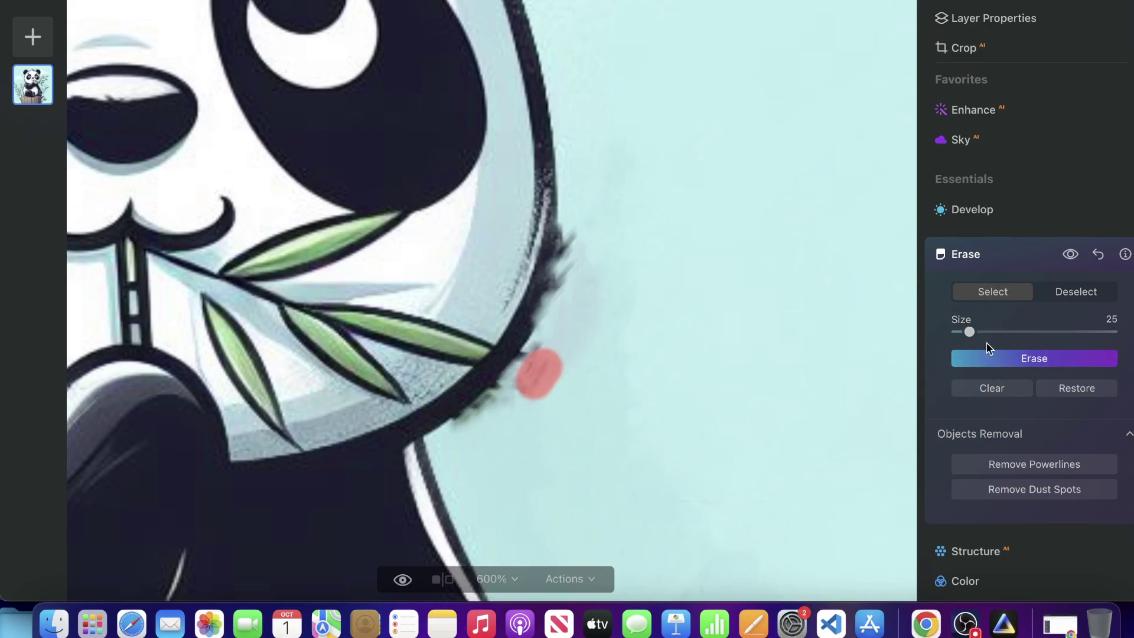
{"action": "left_click", "coordinate": [1004, 359]}
{"action": "left_click_drag", "start_coordinate": [537, 370], "coordinate": [535, 372]}
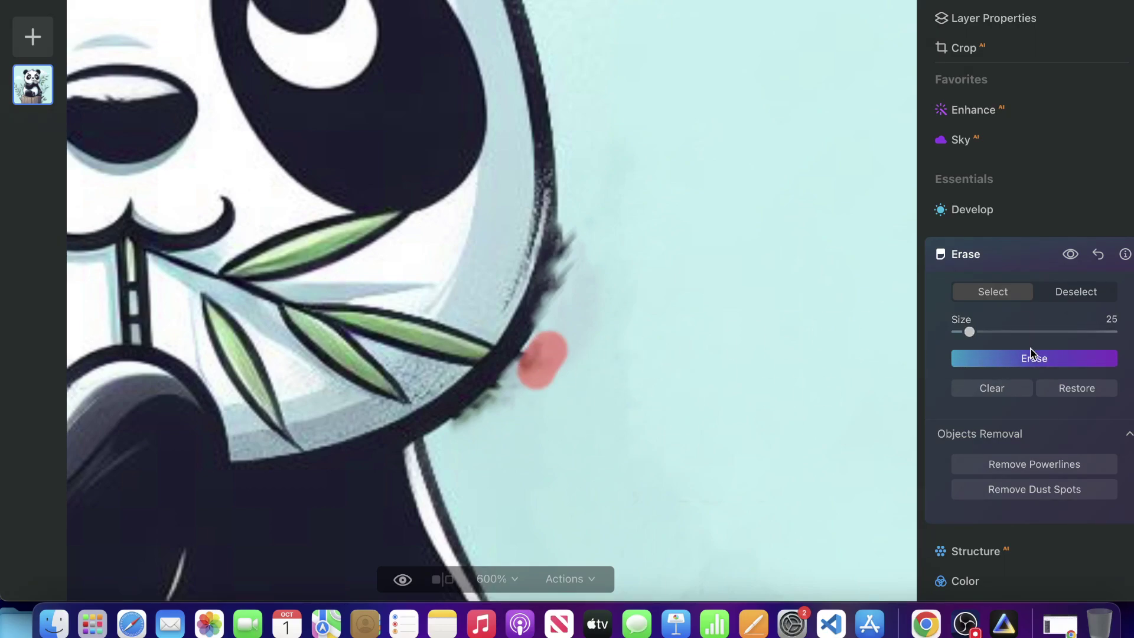
{"action": "left_click", "coordinate": [1016, 359]}
Step: Erase the stray fur strokes and grey haze along the outer edge of the panda's cheek
{"action": "left_click_drag", "start_coordinate": [587, 236], "coordinate": [589, 282]}
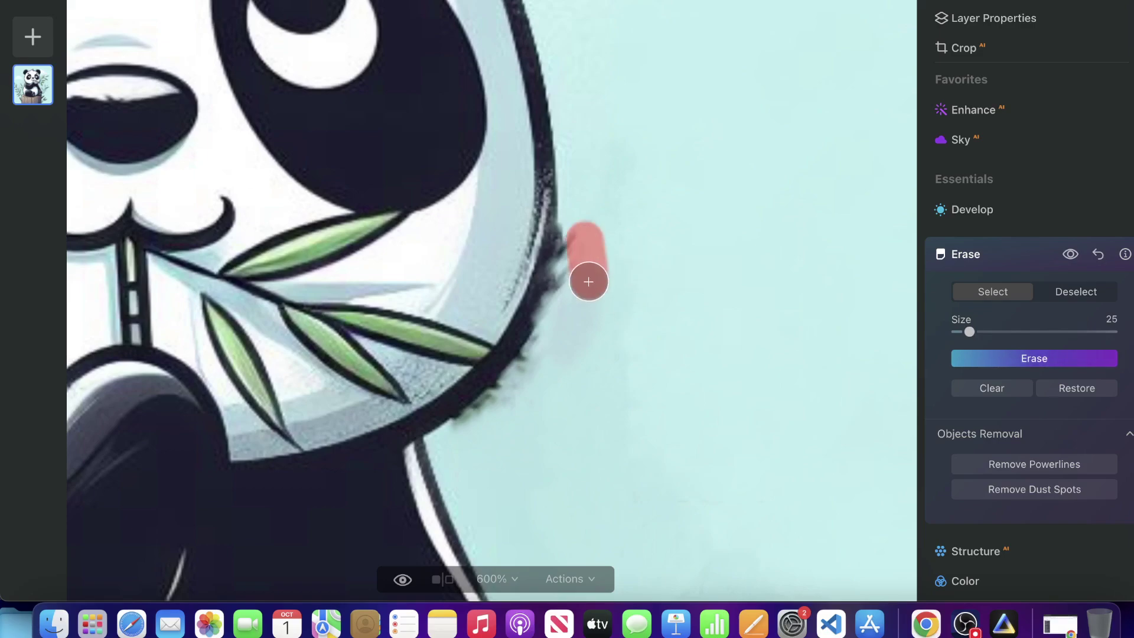
{"action": "left_click", "coordinate": [1042, 359]}
{"action": "mouse_move", "coordinate": [595, 332]}
{"action": "left_mouse_down"}
{"action": "mouse_move", "coordinate": [593, 305]}
{"action": "mouse_move", "coordinate": [592, 333]}
{"action": "left_mouse_up"}
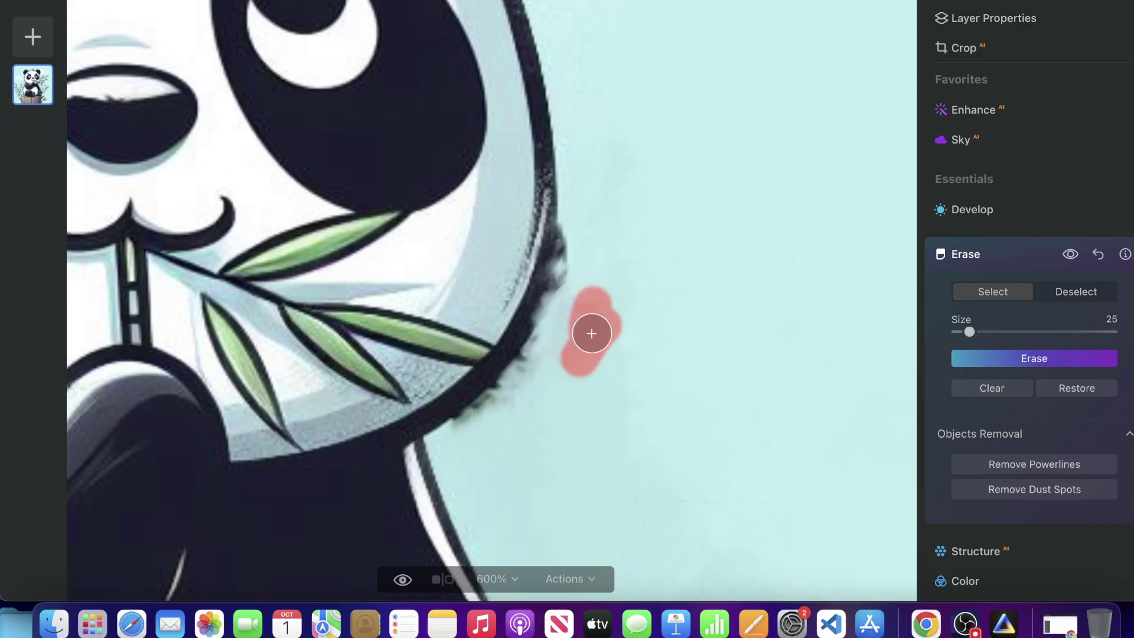
{"action": "left_click", "coordinate": [1051, 358]}
{"action": "left_click_drag", "start_coordinate": [582, 293], "coordinate": [551, 368]}
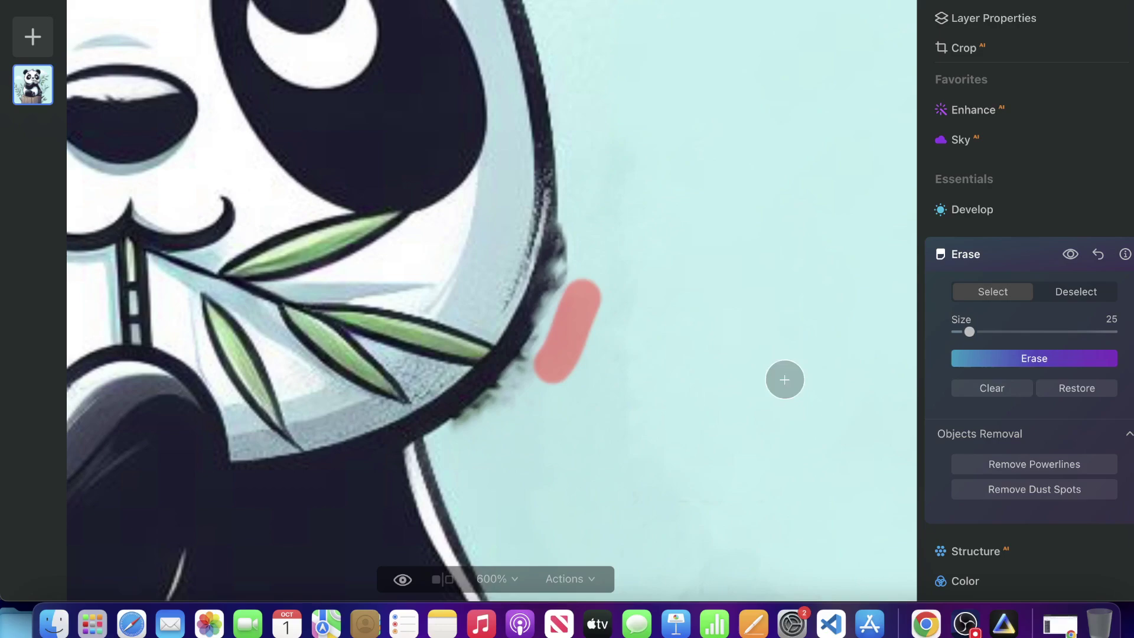
{"action": "left_click", "coordinate": [1064, 359]}
Step: Erase the dark smudges in the background along the lower cheek edge, just outside the tip of the longest bamboo leaf
{"action": "left_click_drag", "start_coordinate": [517, 418], "coordinate": [552, 372]}
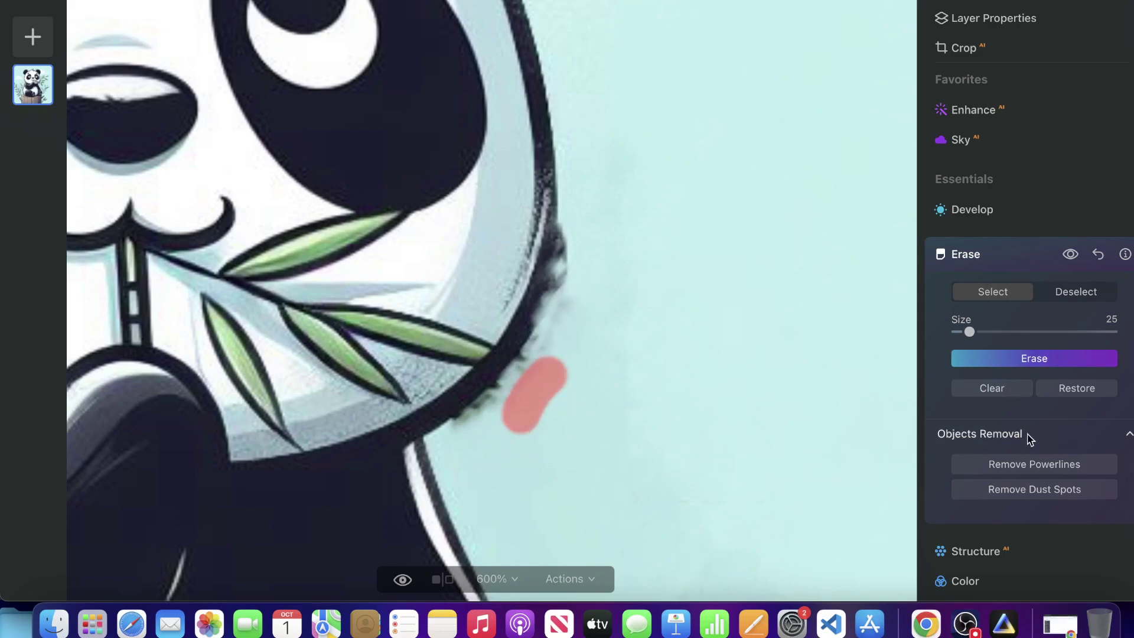
{"action": "left_click", "coordinate": [1022, 364]}
{"action": "left_click_drag", "start_coordinate": [504, 418], "coordinate": [552, 369]}
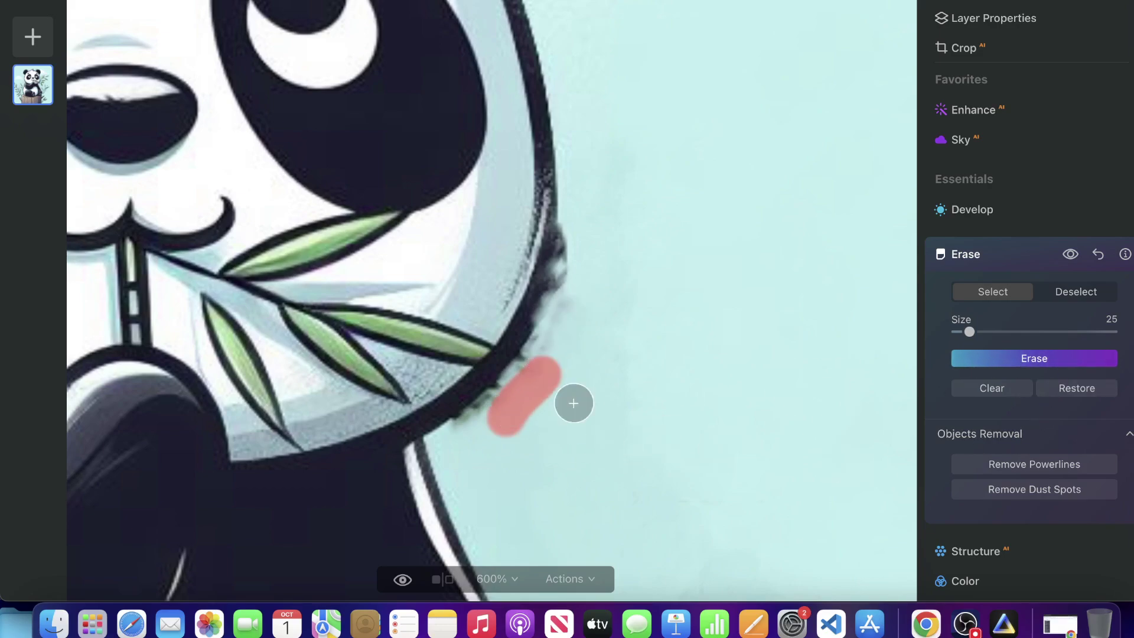
{"action": "left_click", "coordinate": [1036, 360]}
{"action": "left_click_drag", "start_coordinate": [484, 427], "coordinate": [513, 393]}
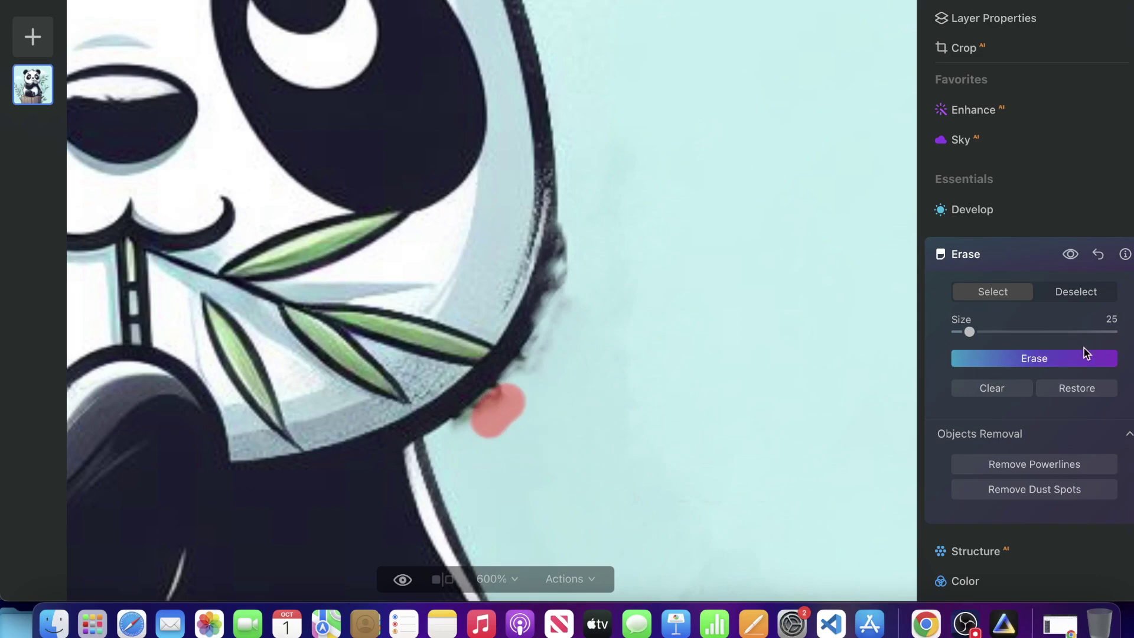
{"action": "left_click", "coordinate": [1045, 358]}
Step: Switch to Chrome and download the sheep sticker with the pink background and the one with the cream background
{"action": "left_click", "coordinate": [926, 624]}
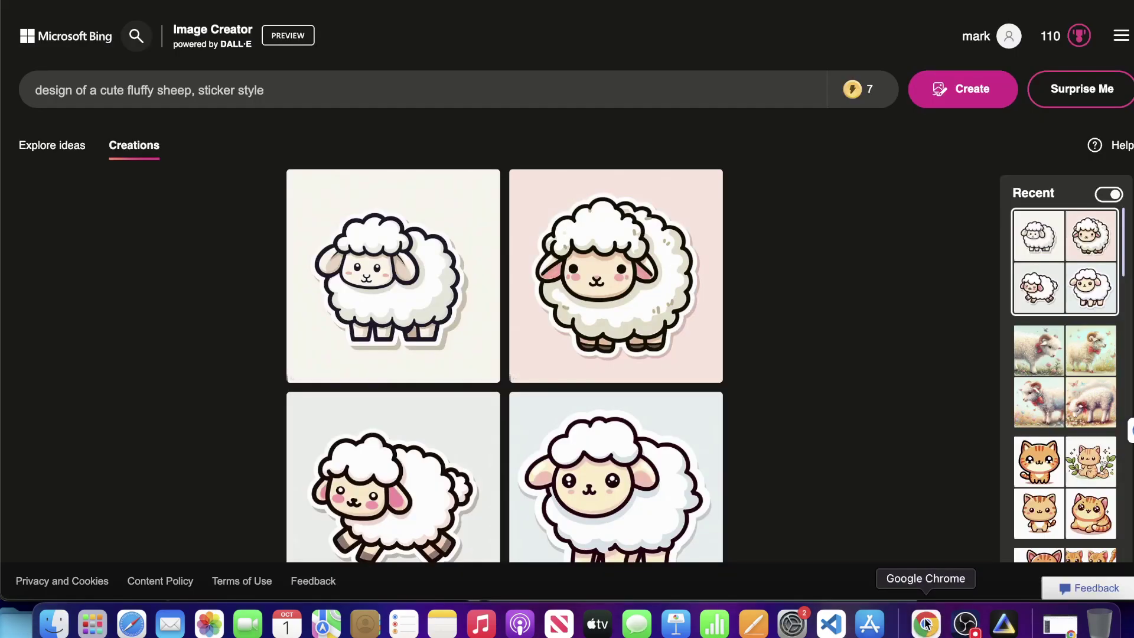
{"action": "scroll", "coordinate": [531, 295], "scroll_direction": "down", "scroll_amount": 1}
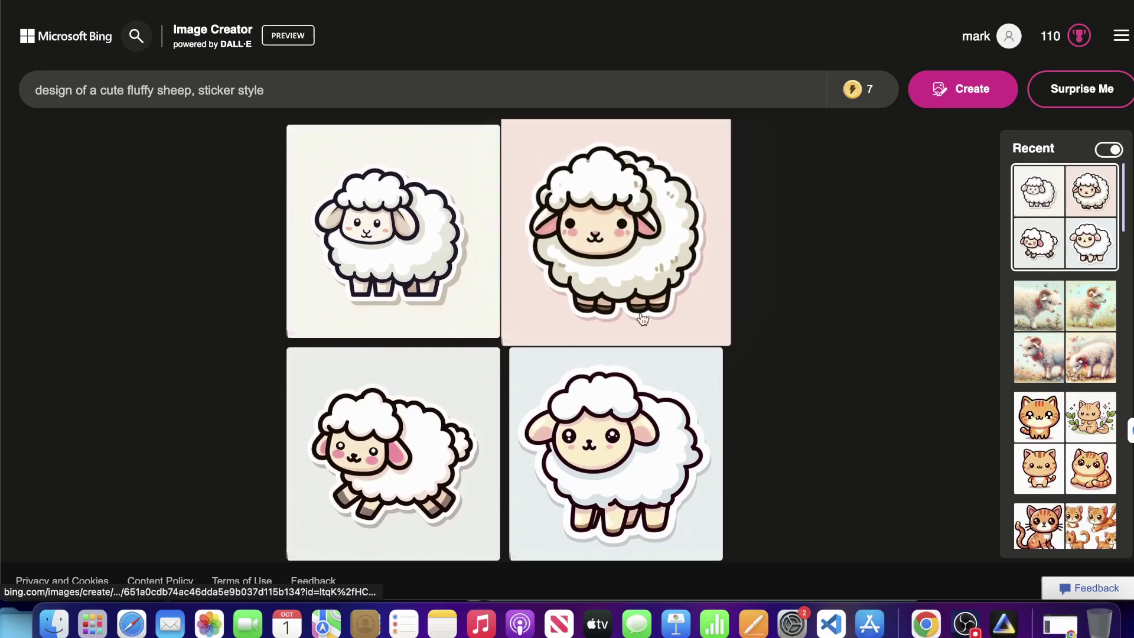
{"action": "left_click", "coordinate": [653, 273]}
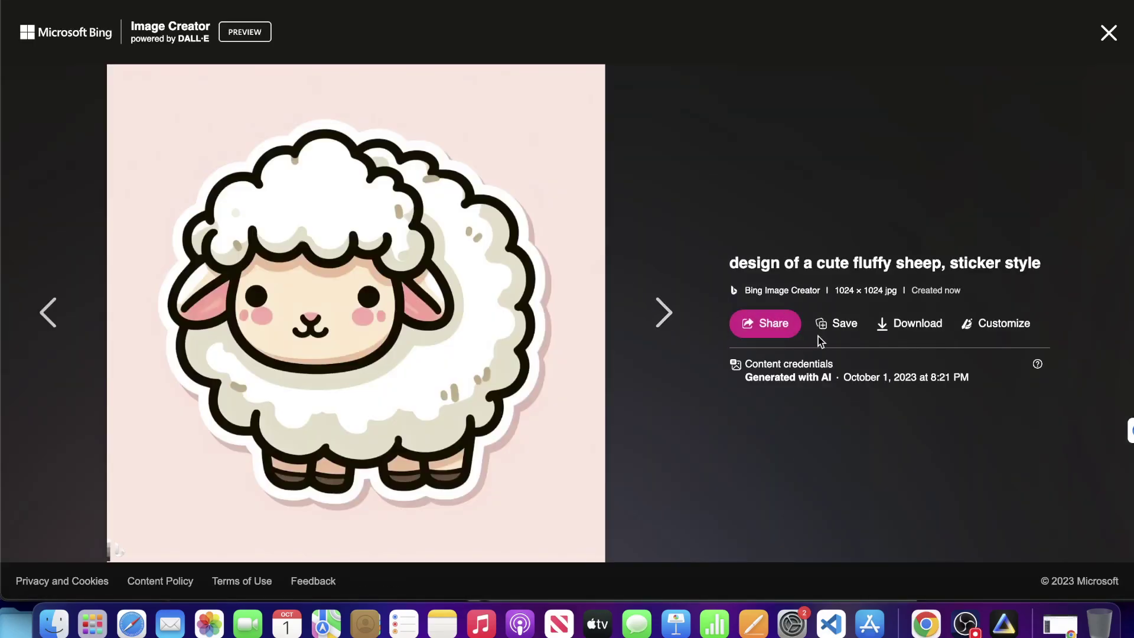
{"action": "left_click", "coordinate": [910, 331]}
{"action": "left_click", "coordinate": [48, 312]}
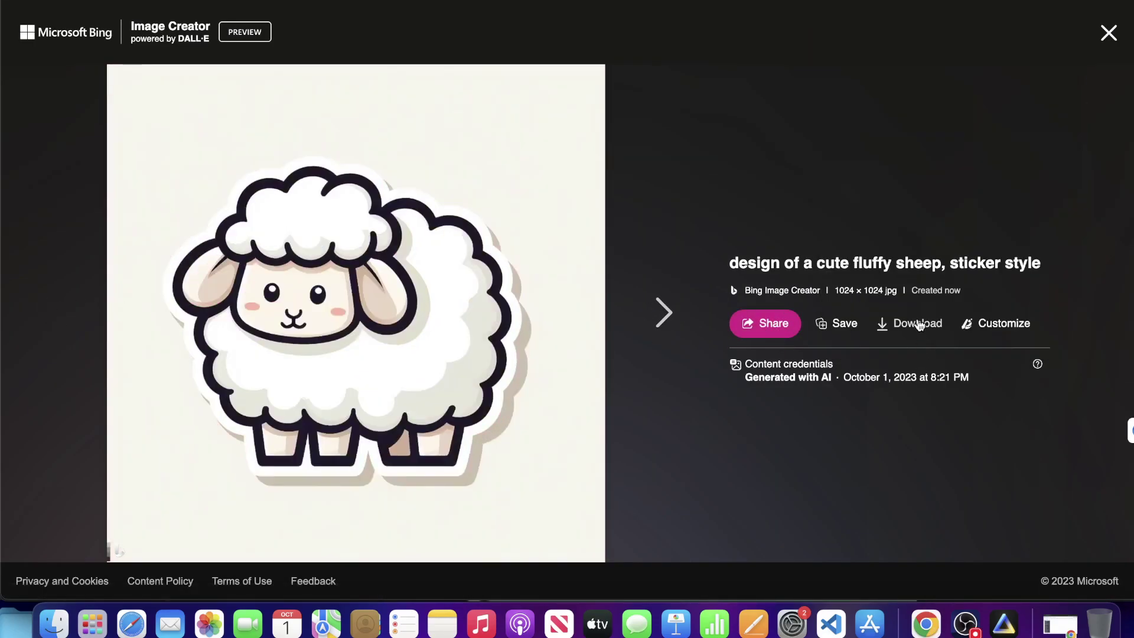
{"action": "left_click", "coordinate": [912, 324]}
Step: Download the running sheep sticker and the sheep with the pale blue background, and close the image view
{"action": "left_click", "coordinate": [655, 311]}
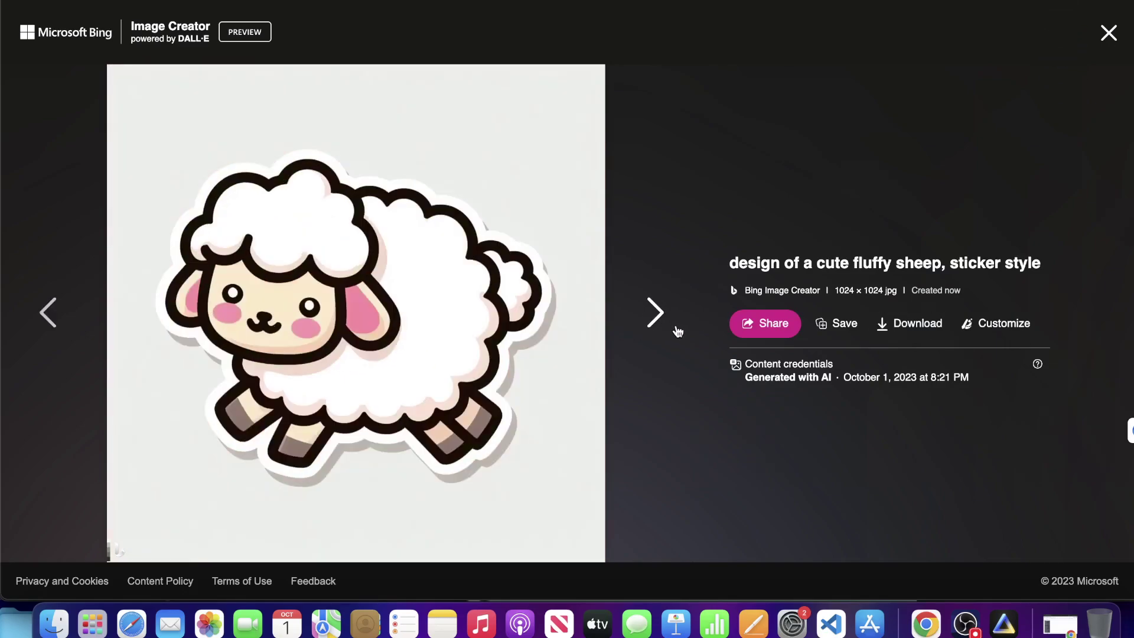
{"action": "left_click", "coordinate": [910, 324]}
{"action": "left_click", "coordinate": [657, 313]}
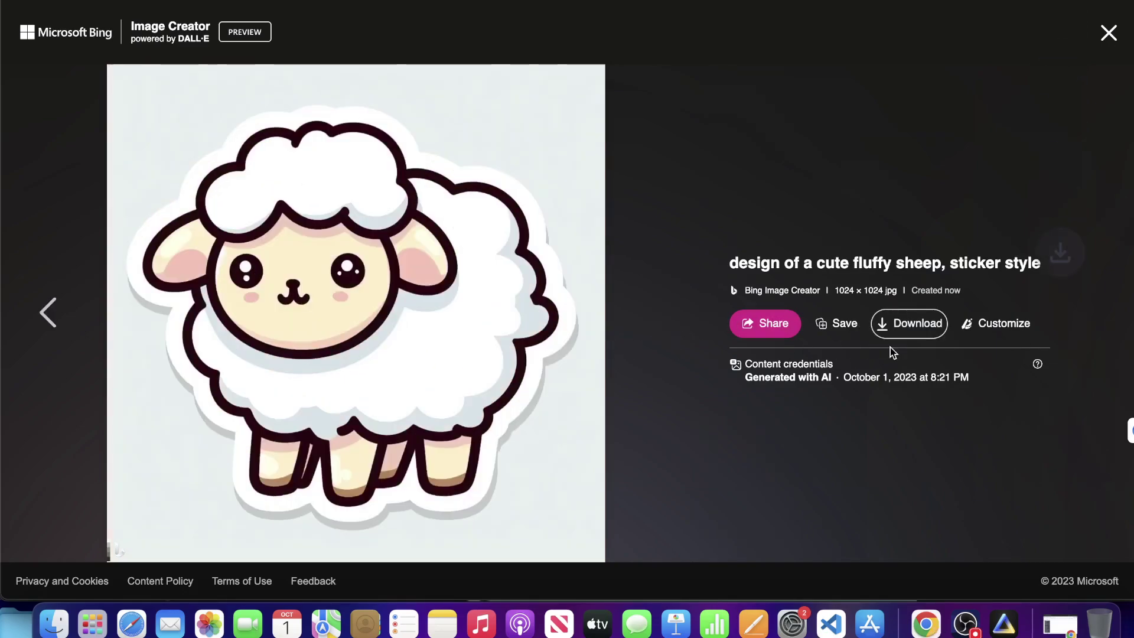
{"action": "left_click", "coordinate": [1109, 32]}
Step: Replace "sheep" with "ram" in the image prompt and remove the word "fluffy"
{"action": "double_click", "coordinate": [172, 89]}
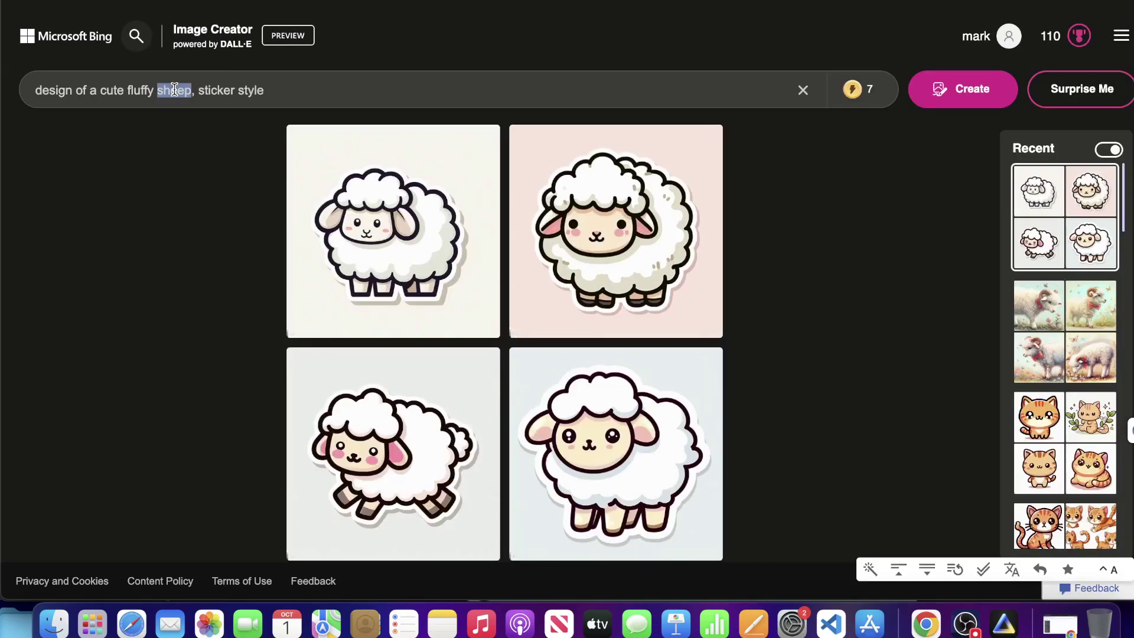
{"action": "type", "text": "ram"}
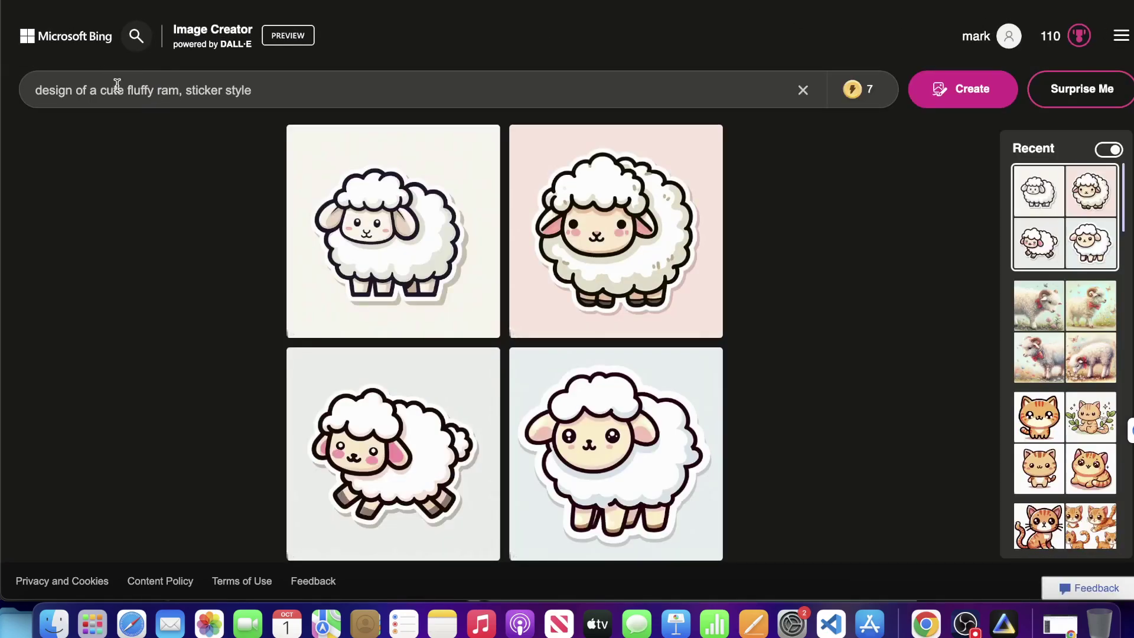
{"action": "double_click", "coordinate": [140, 87]}
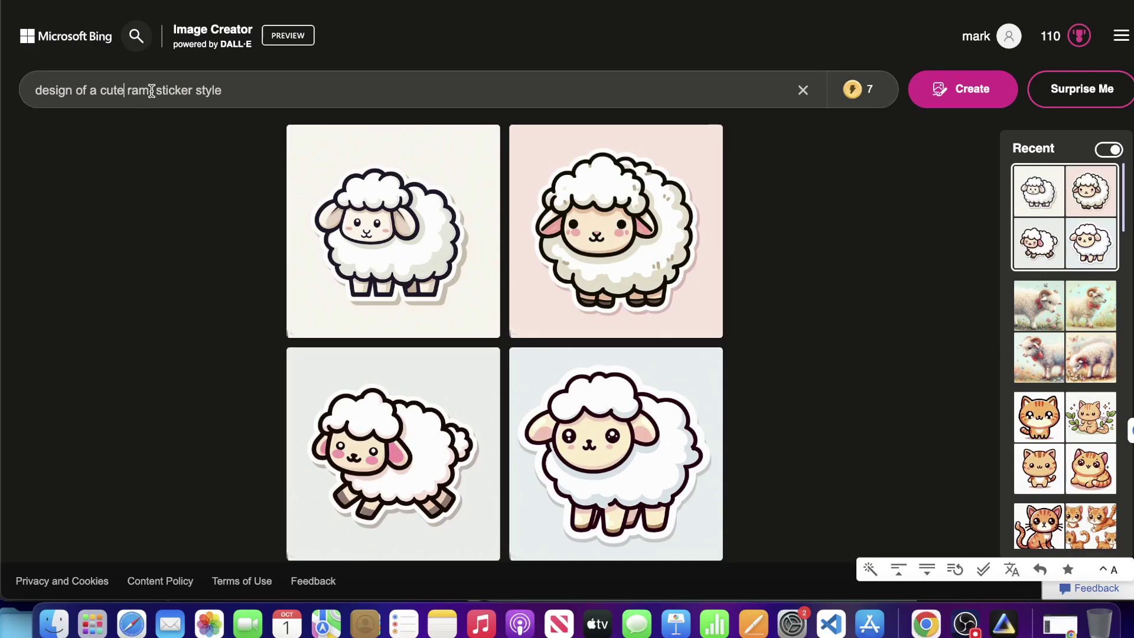
{"action": "left_click", "coordinate": [151, 90]}
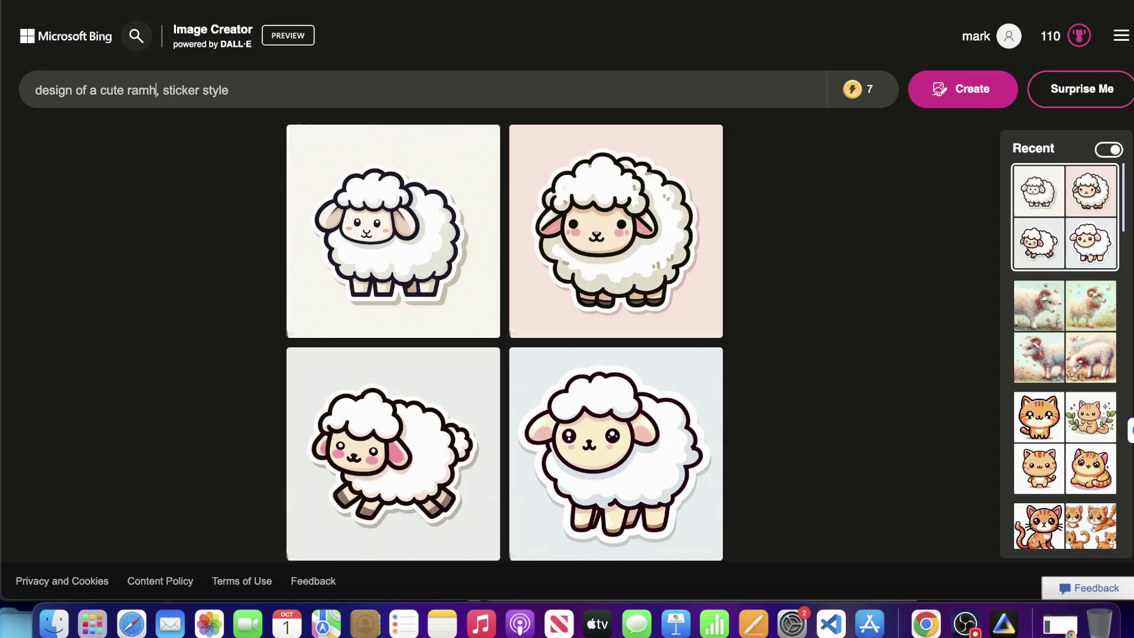
Step: Search Google in a new tab for "horned sheep" and copy the animal name "Bighorn sheep" from the results heading
{"action": "key", "text": "super+t"}
{"action": "type", "text": "jop"}
{"action": "key", "text": "BackSpace"}
{"action": "key", "text": "BackSpace"}
{"action": "key", "text": "BackSpace"}
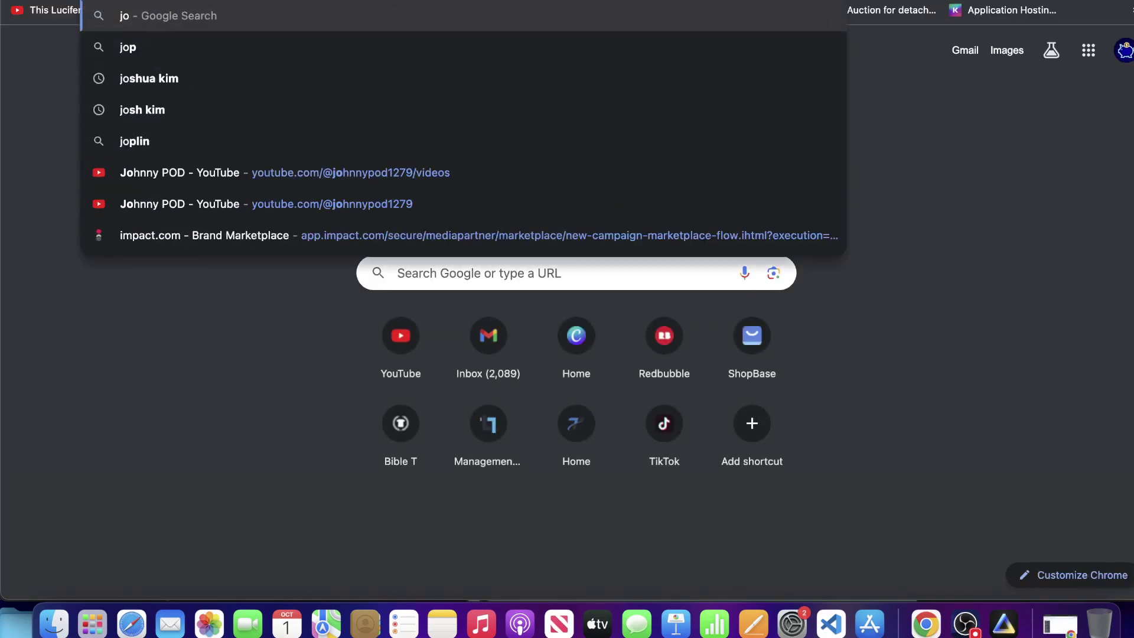
{"action": "type", "text": "j"}
{"action": "key", "text": "BackSpace"}
{"action": "type", "text": "horn"}
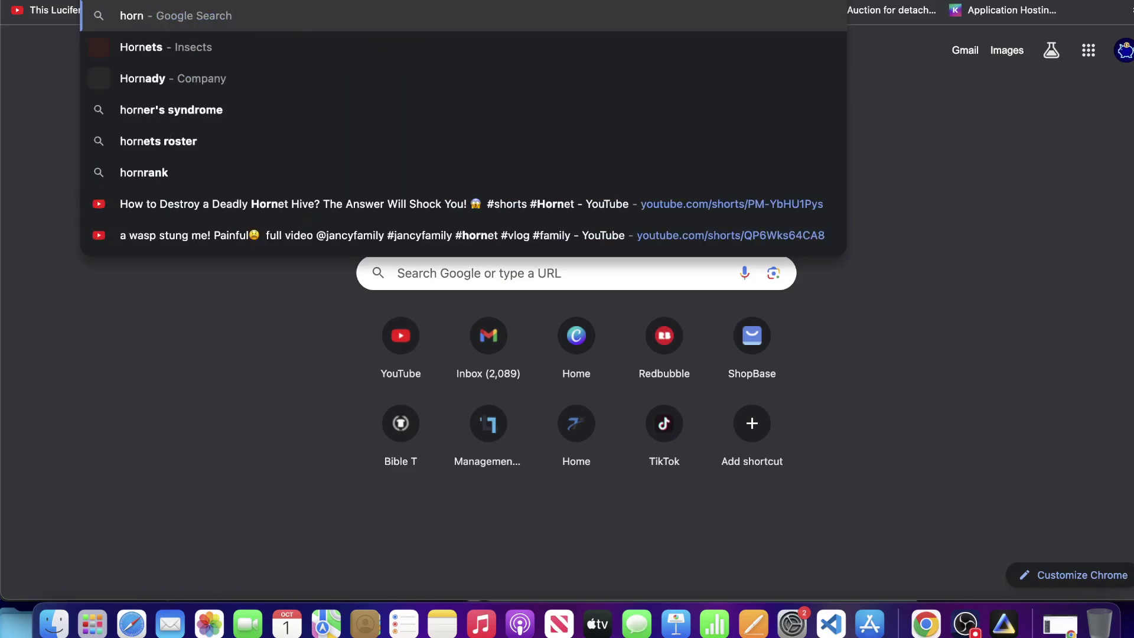
{"action": "type", "text": "edsheep"}
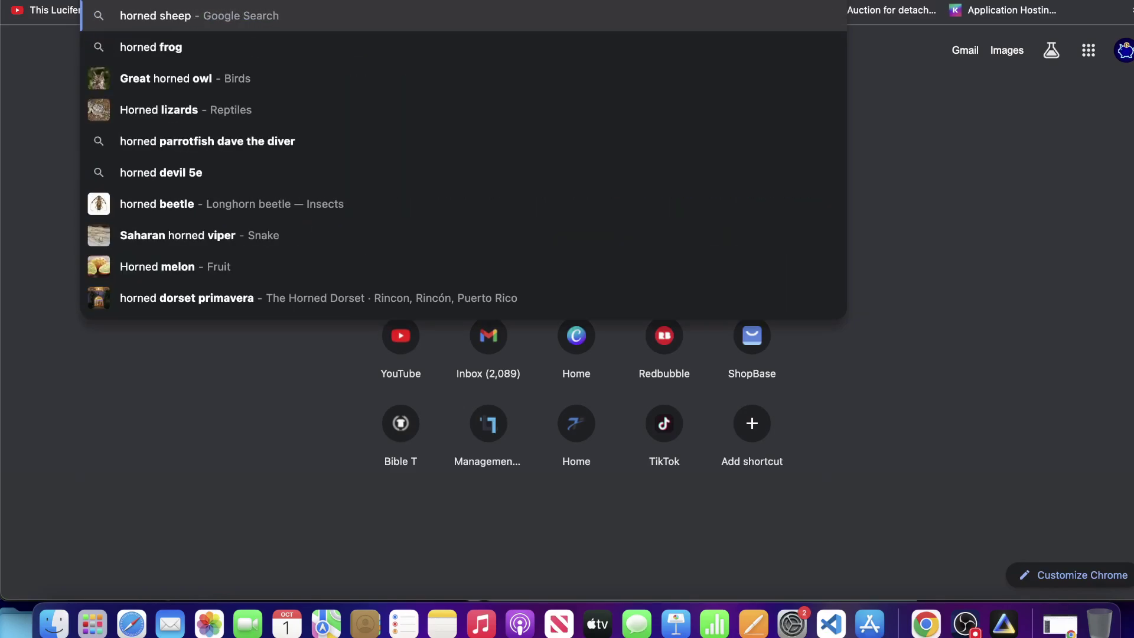
{"action": "key", "text": "Return"}
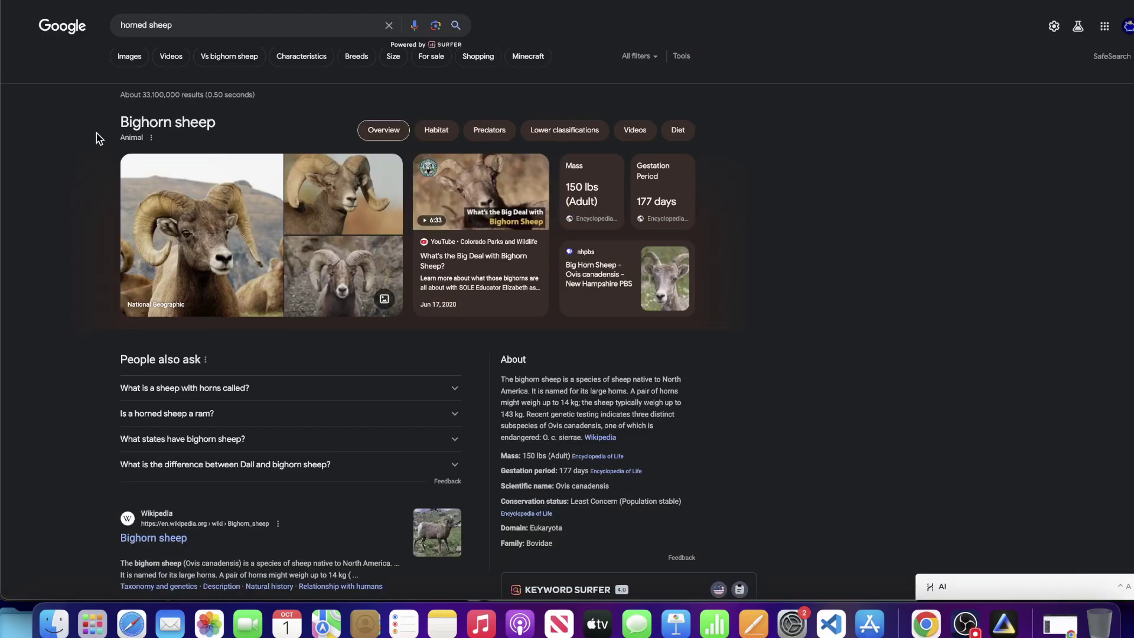
{"action": "left_click_drag", "start_coordinate": [112, 122], "coordinate": [201, 125]}
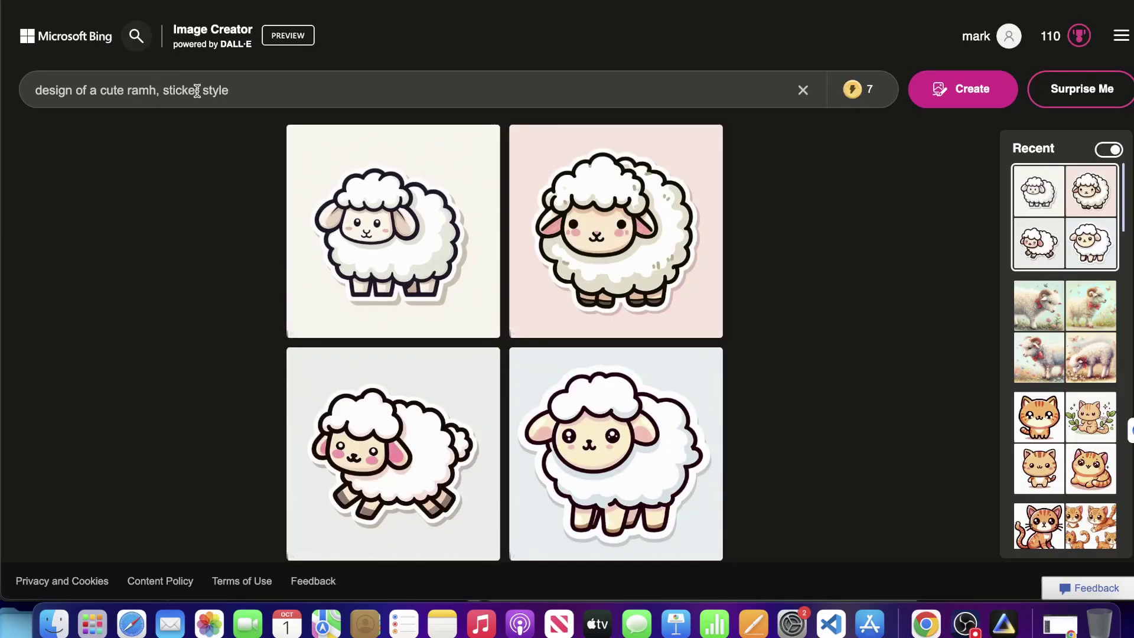
Step: Change the animal in the image prompt to "Bighorn sheep", remove the stray backslash, and generate the sticker-style designs
{"action": "double_click", "coordinate": [138, 94]}
{"action": "type", "text": "\\ Bighorn sheep"}
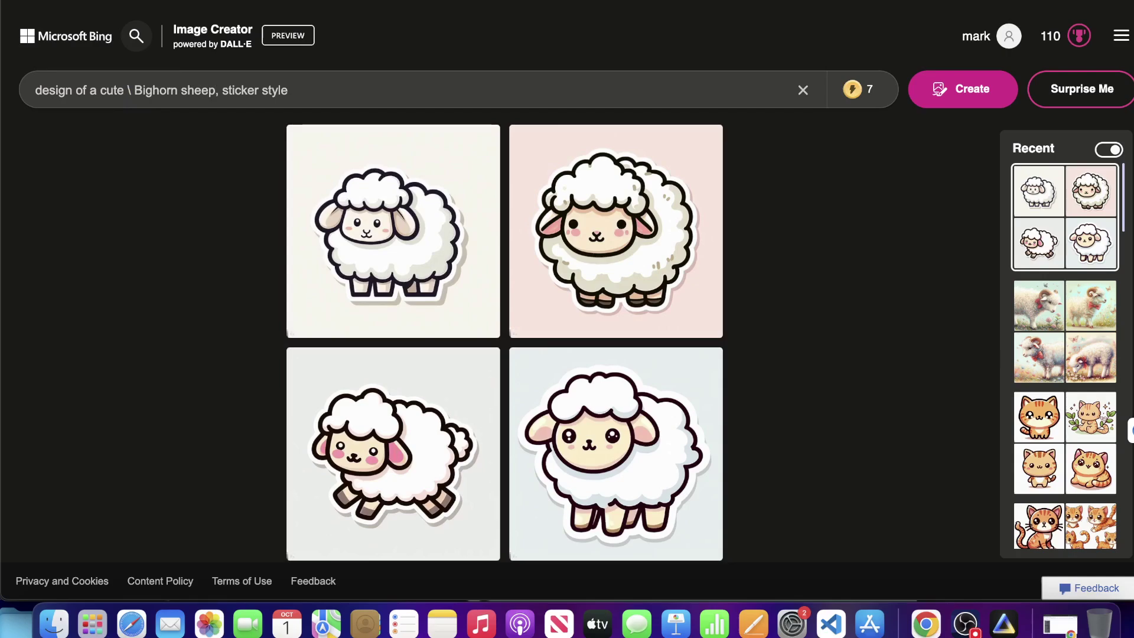
{"action": "key", "text": "BackSpace"}
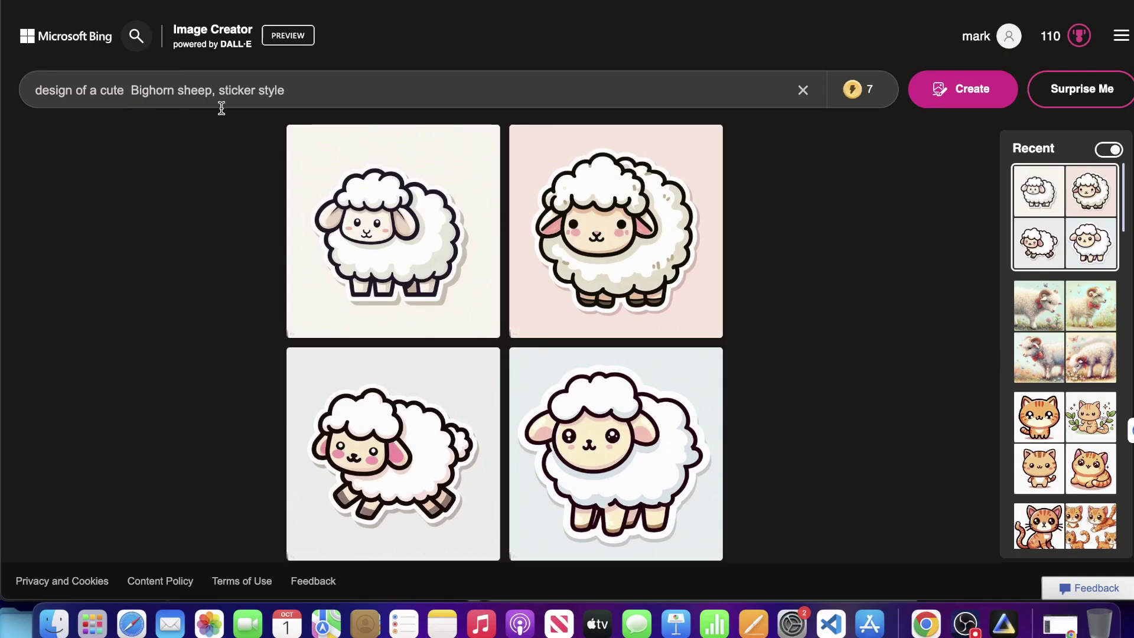
{"action": "left_click", "coordinate": [972, 88]}
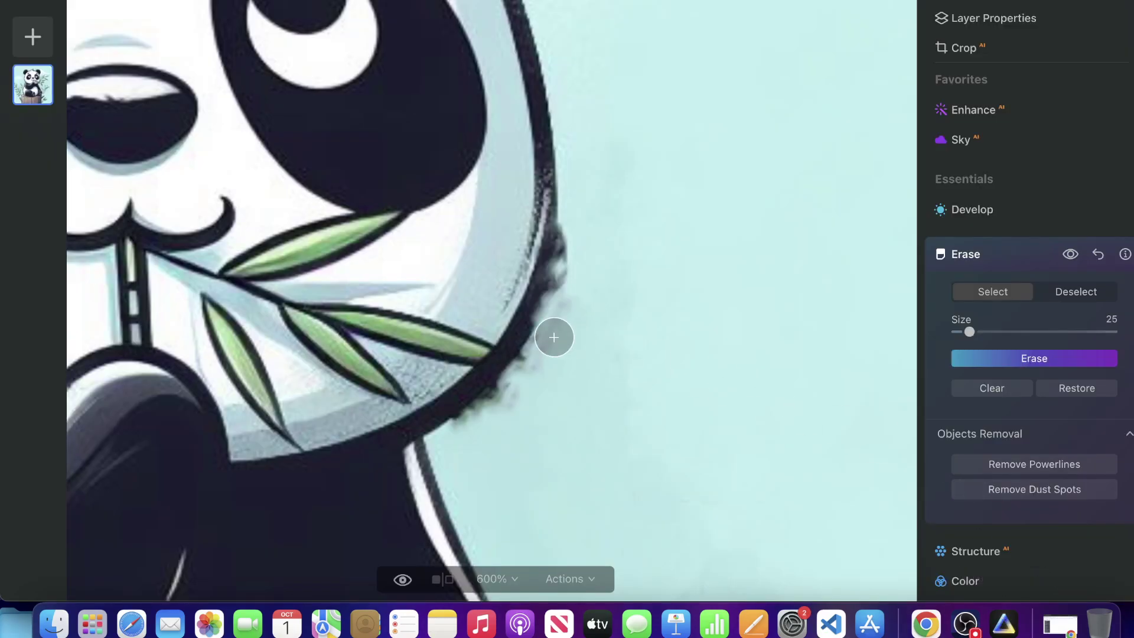
Step: Erase the grey smudge beside the rough bump on the panda's cheek outline and the haze just below it
{"action": "left_click_drag", "start_coordinate": [571, 242], "coordinate": [571, 281]}
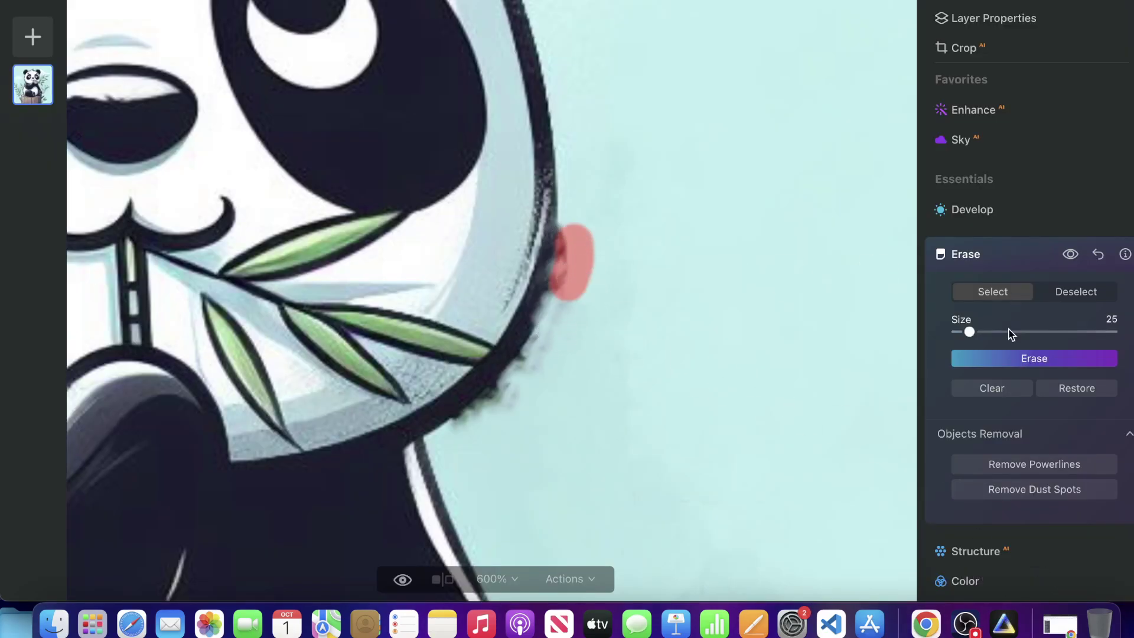
{"action": "left_click", "coordinate": [1058, 357]}
{"action": "left_click", "coordinate": [580, 249]}
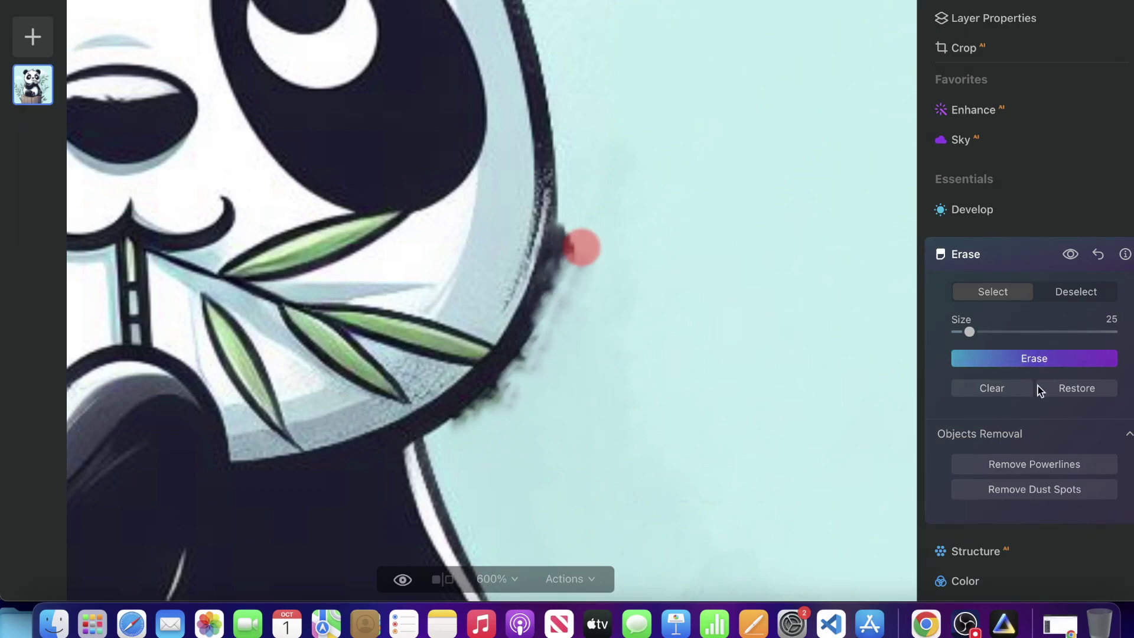
{"action": "left_click", "coordinate": [1065, 360]}
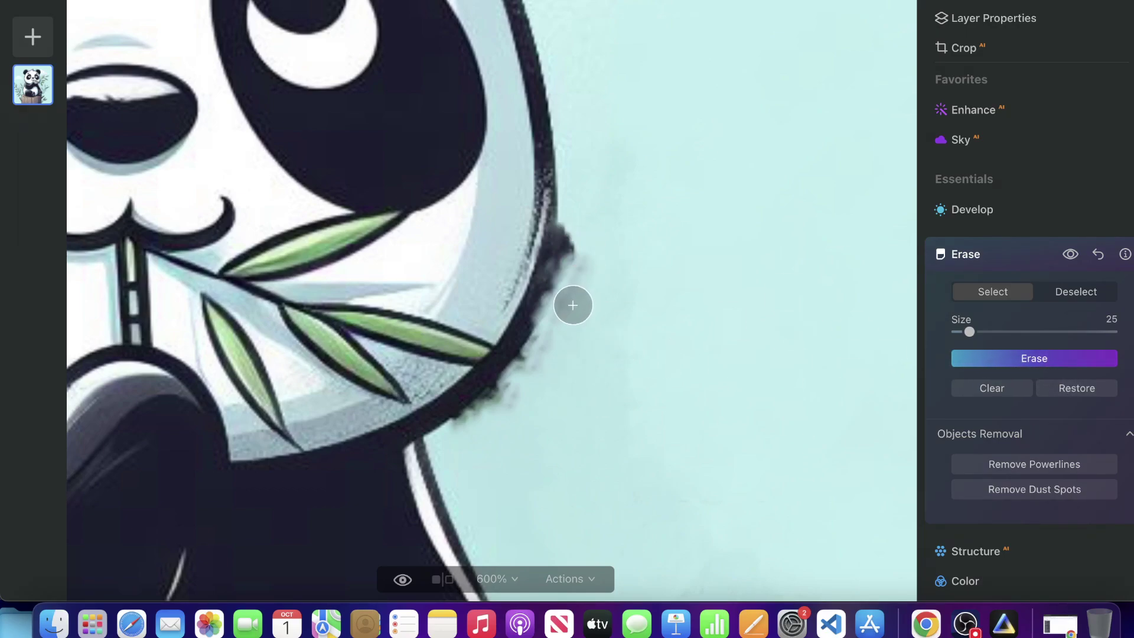
{"action": "left_click", "coordinate": [573, 303]}
{"action": "left_click", "coordinate": [1044, 361]}
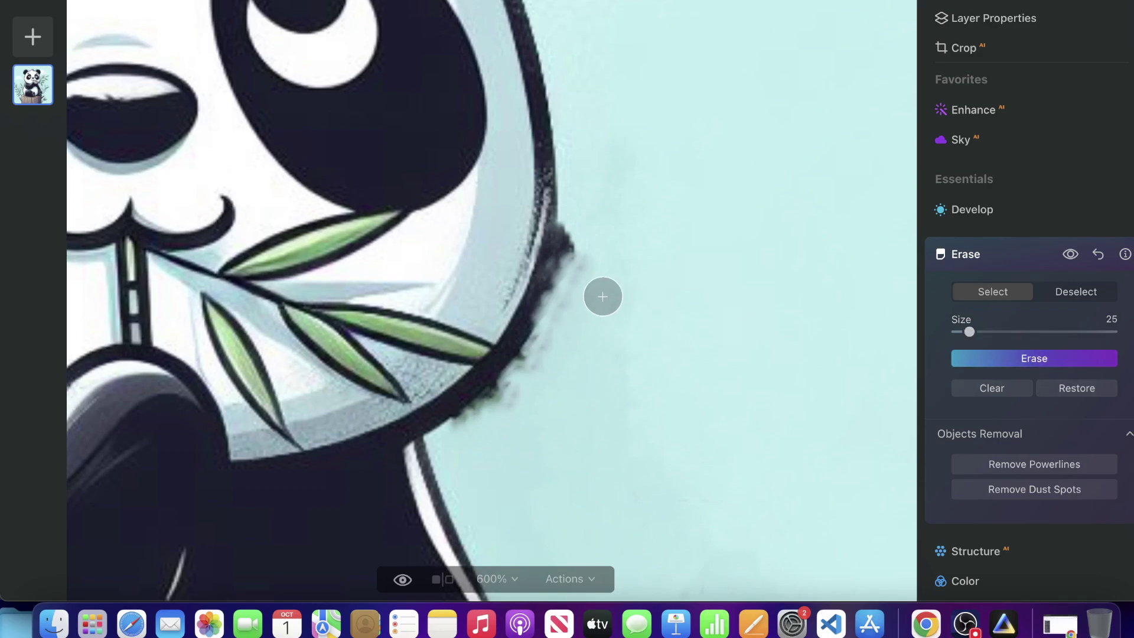
Step: Erase the faint spot just below the cheek bump and the haze strip outside the longest bamboo leaf's tip
{"action": "scroll", "coordinate": [590, 277], "scroll_direction": "down", "scroll_amount": 2}
{"action": "left_click", "coordinate": [585, 242]}
{"action": "left_click", "coordinate": [998, 362]}
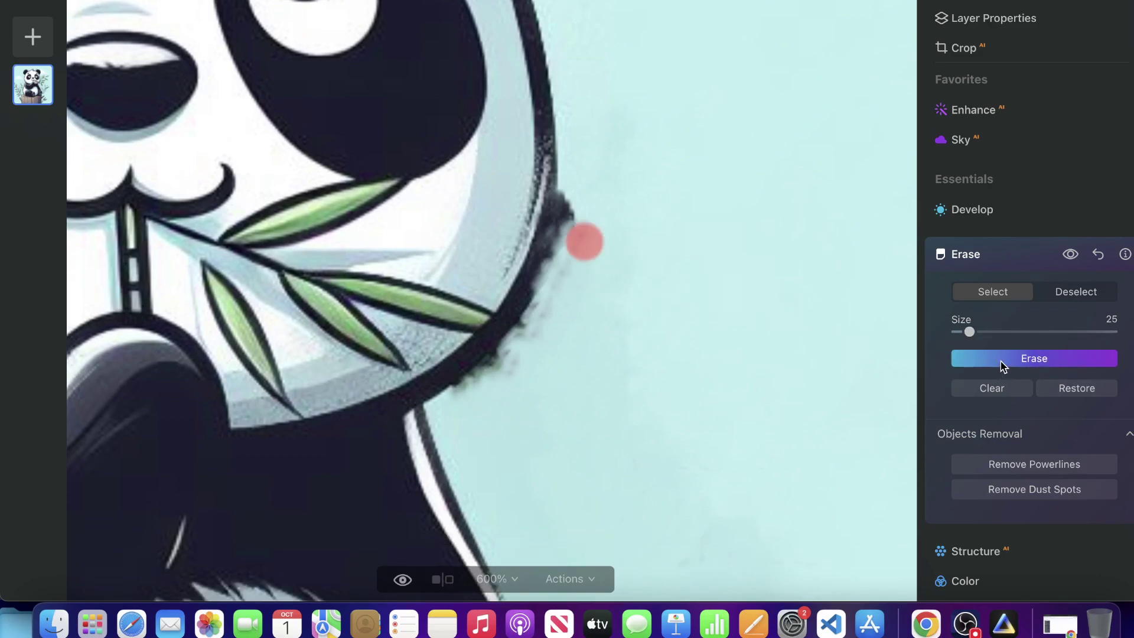
{"action": "left_click_drag", "start_coordinate": [524, 374], "coordinate": [559, 311]}
{"action": "left_click", "coordinate": [983, 359]}
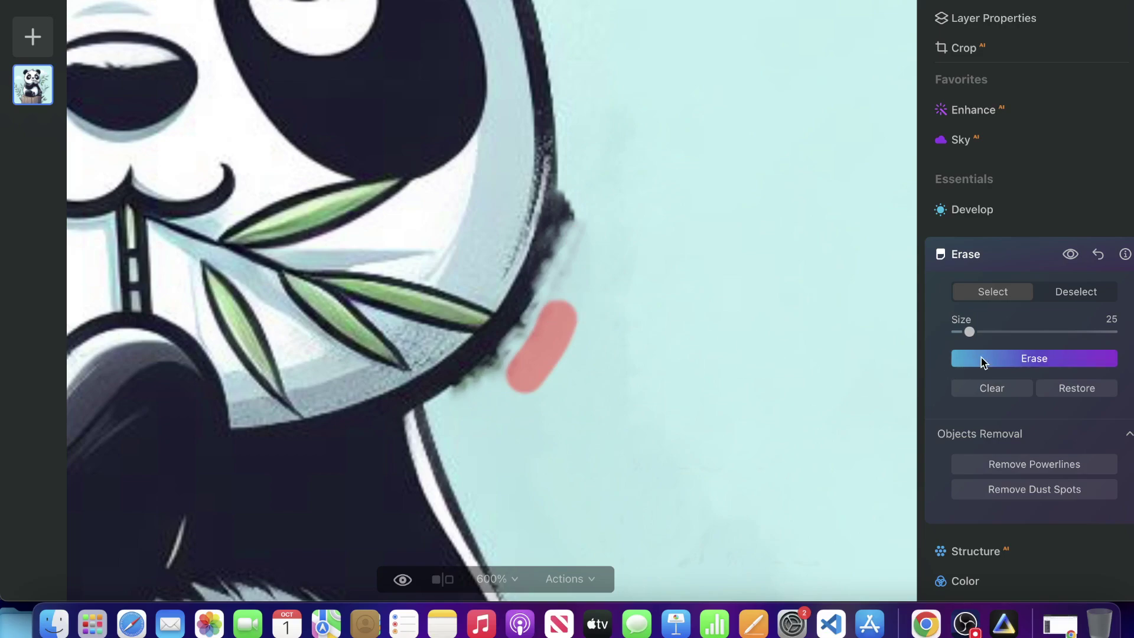
Step: Erase the remaining haze immediately right of the dark bump on the cheek outline
{"action": "left_click", "coordinate": [589, 232]}
{"action": "left_click_drag", "start_coordinate": [589, 231], "coordinate": [588, 263]}
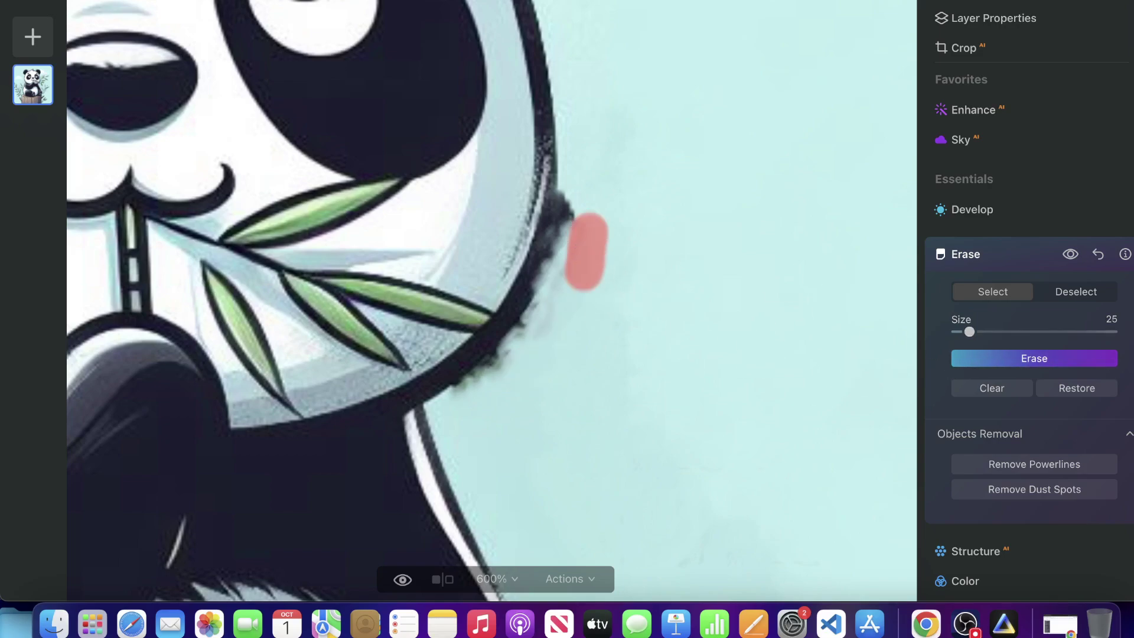
{"action": "left_click", "coordinate": [1020, 357]}
{"action": "left_click", "coordinate": [583, 220]}
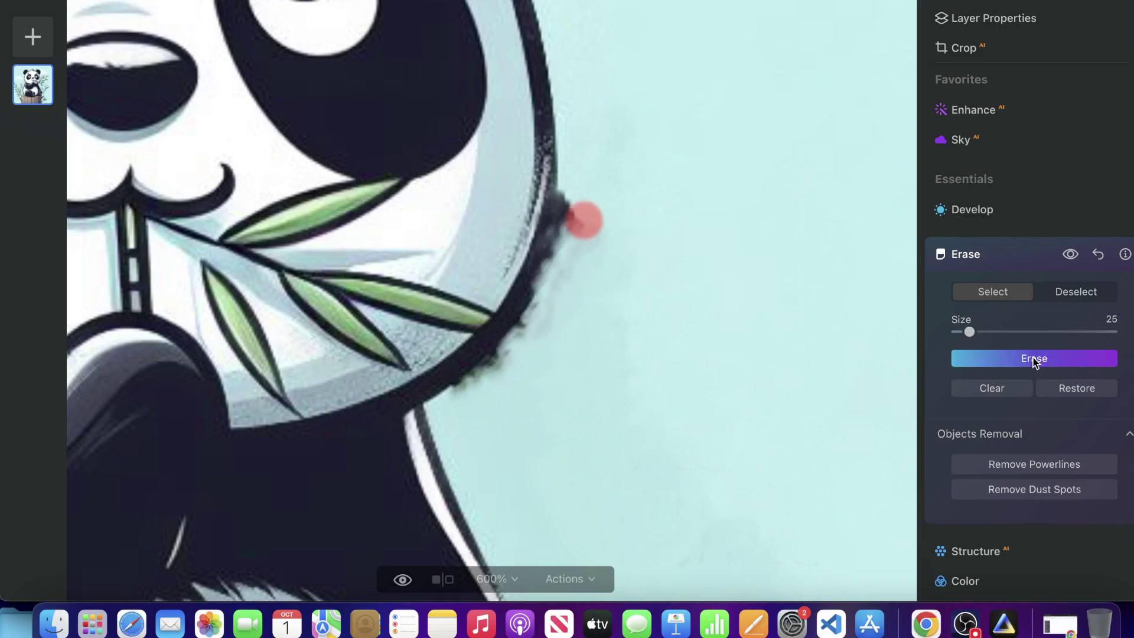
{"action": "left_click", "coordinate": [1034, 357]}
Step: Erase the haze running diagonally from below the cheek bump down to the smudges under the panda's lower cheek
{"action": "left_click", "coordinate": [585, 230]}
{"action": "left_click_drag", "start_coordinate": [585, 230], "coordinate": [552, 296]}
{"action": "left_click", "coordinate": [1099, 360]}
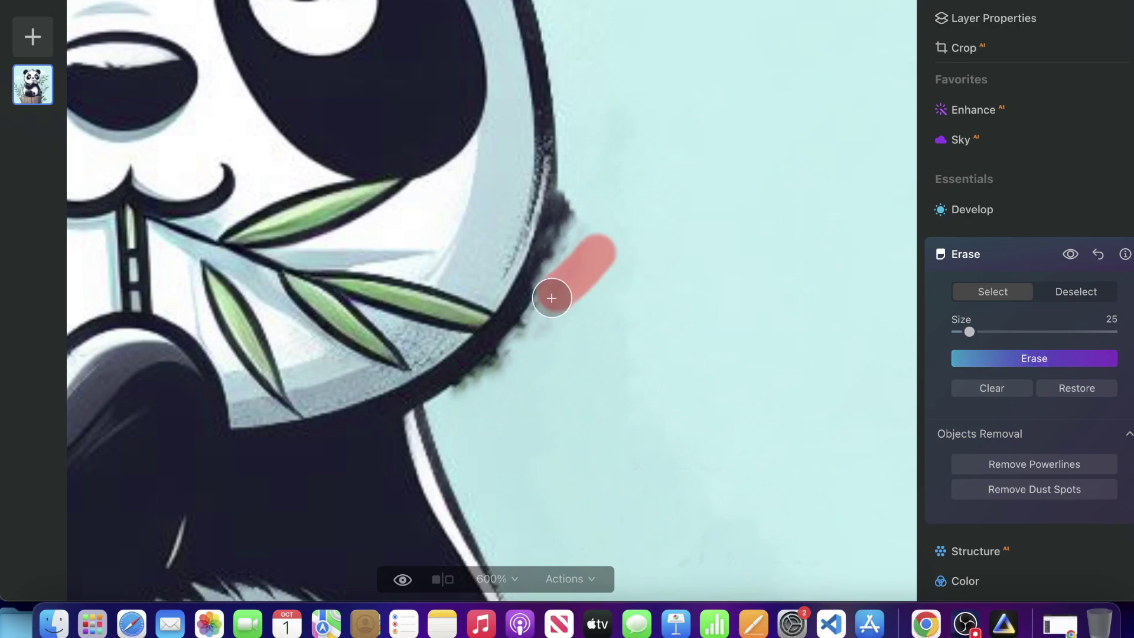
{"action": "left_click", "coordinate": [1120, 362]}
{"action": "left_click_drag", "start_coordinate": [537, 342], "coordinate": [559, 313]}
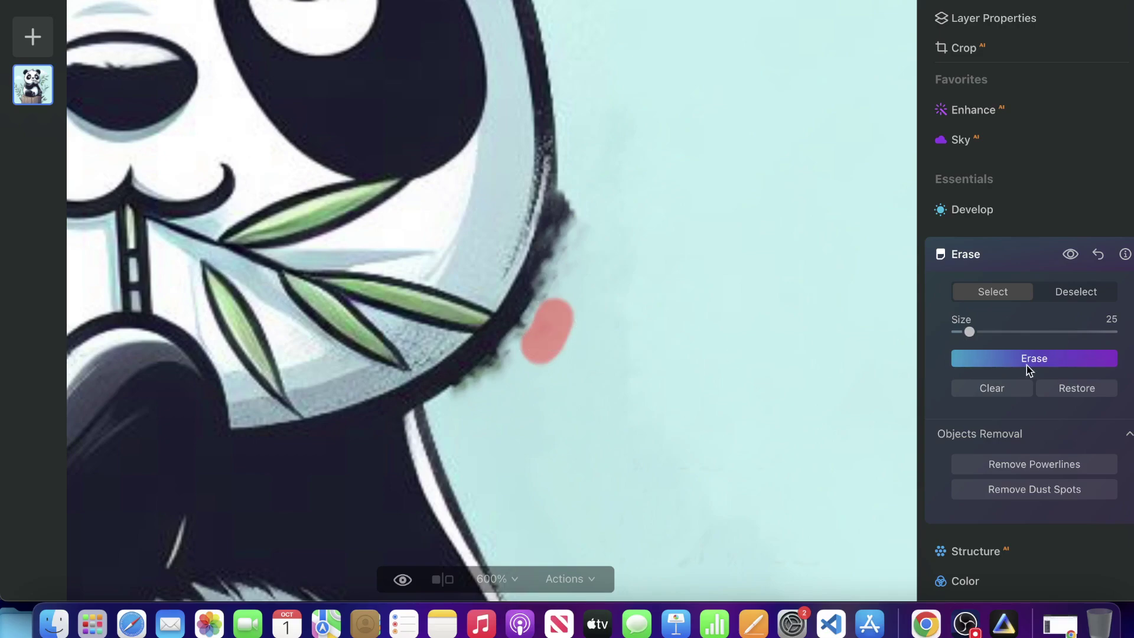
{"action": "left_click", "coordinate": [1054, 362]}
{"action": "left_click_drag", "start_coordinate": [489, 384], "coordinate": [543, 341]}
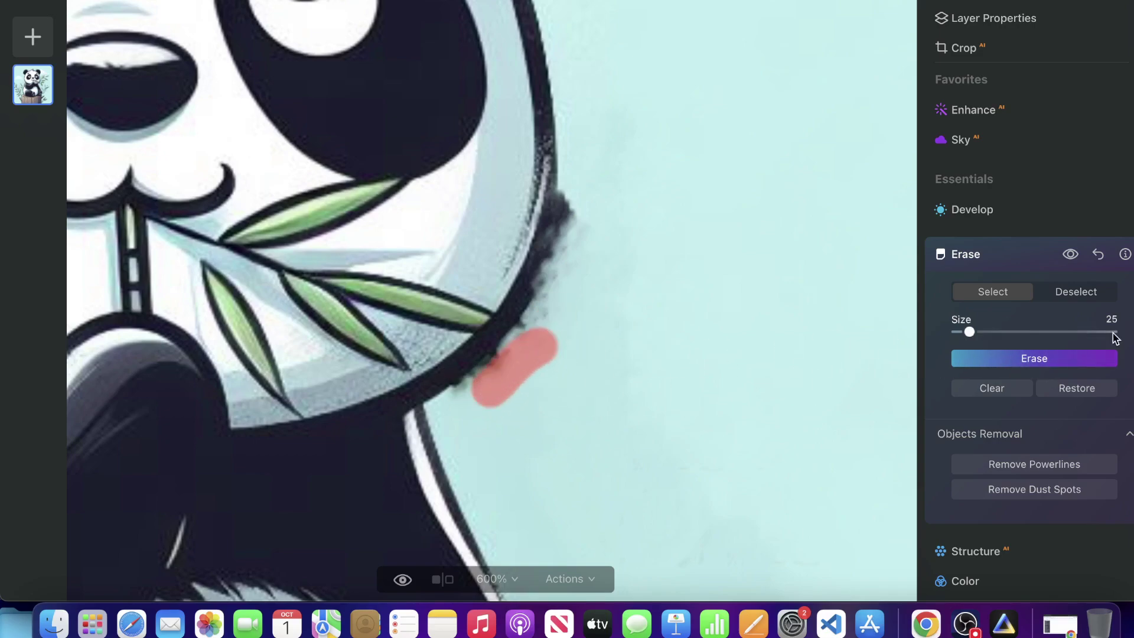
{"action": "left_click", "coordinate": [1085, 362]}
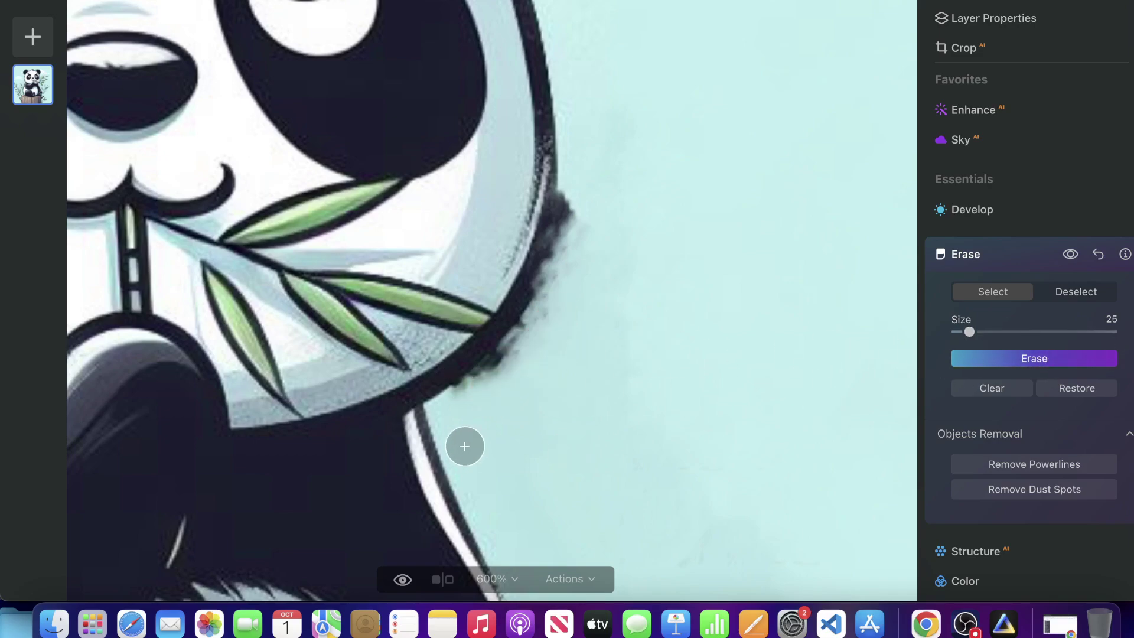
Step: Set the view zoom to 200% to check the whole panda
{"action": "left_click", "coordinate": [585, 580]}
{"action": "left_click", "coordinate": [496, 579]}
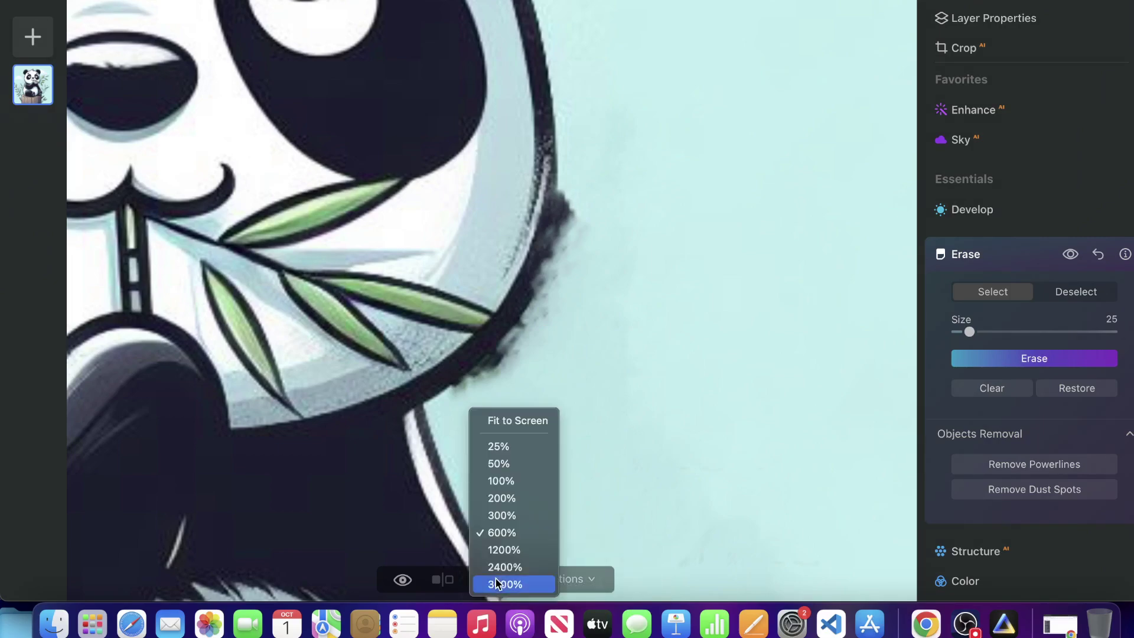
{"action": "left_click", "coordinate": [499, 498]}
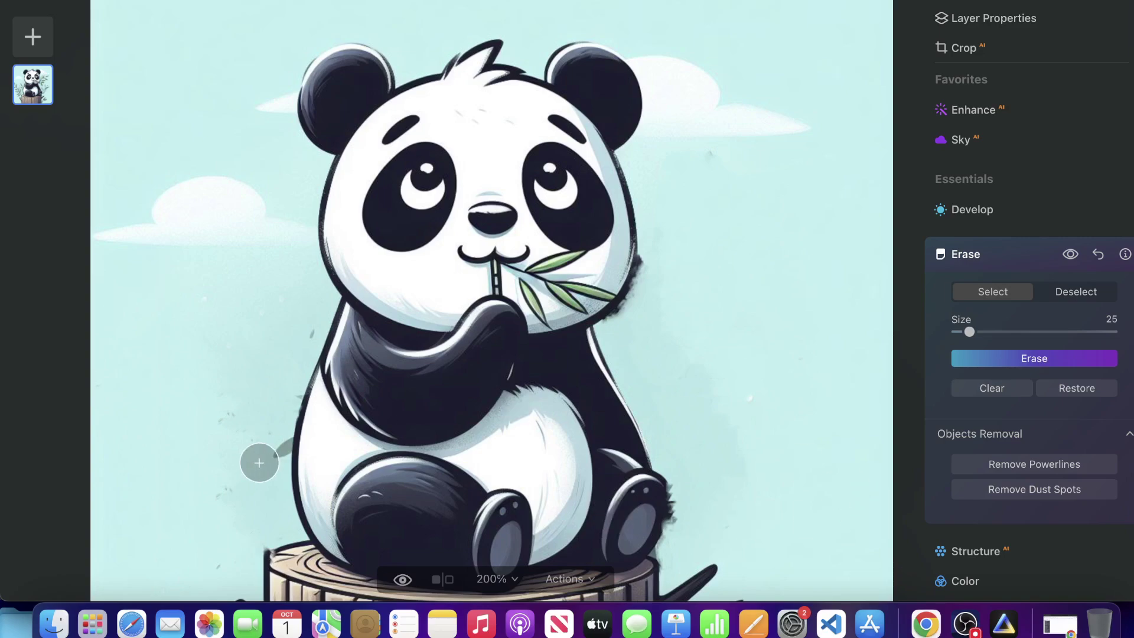
Step: Erase the small speck in the background just outside the panda's left-hand shoulder
{"action": "left_click", "coordinate": [305, 331]}
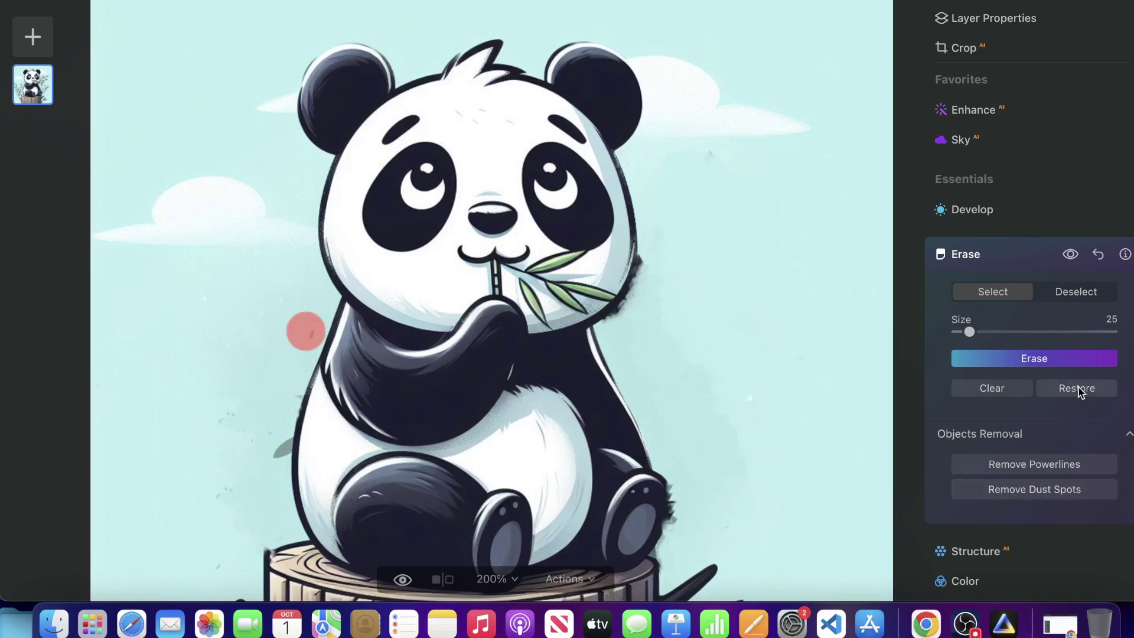
{"action": "left_click", "coordinate": [1037, 365]}
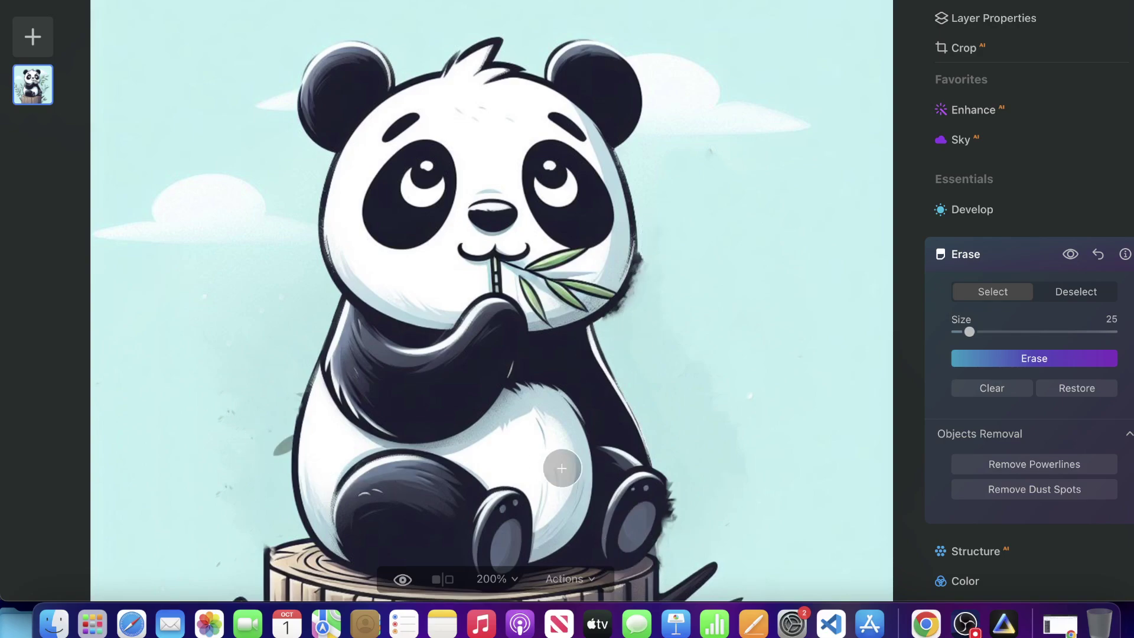
{"action": "scroll", "coordinate": [562, 463], "scroll_direction": "down", "scroll_amount": 3}
{"action": "scroll", "coordinate": [600, 477], "scroll_direction": "up", "scroll_amount": 3}
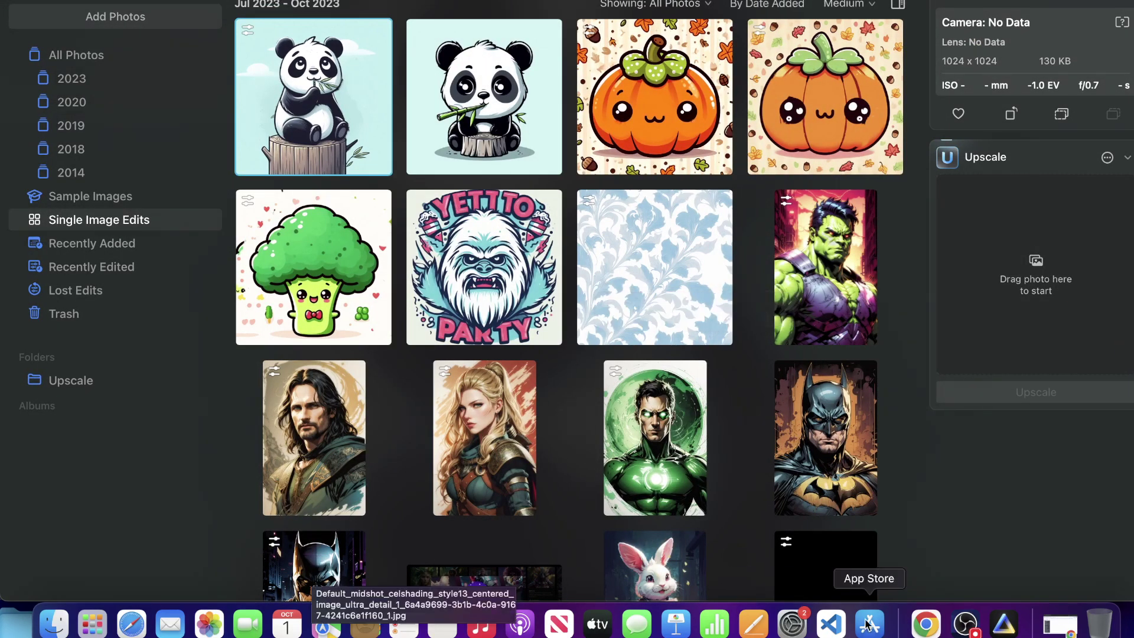
Step: Switch to Bing Image Creator in Chrome and download the brown and the cream walking bighorn sheep sticker designs
{"action": "left_click", "coordinate": [917, 626]}
{"action": "scroll", "coordinate": [746, 440], "scroll_direction": "down", "scroll_amount": 1}
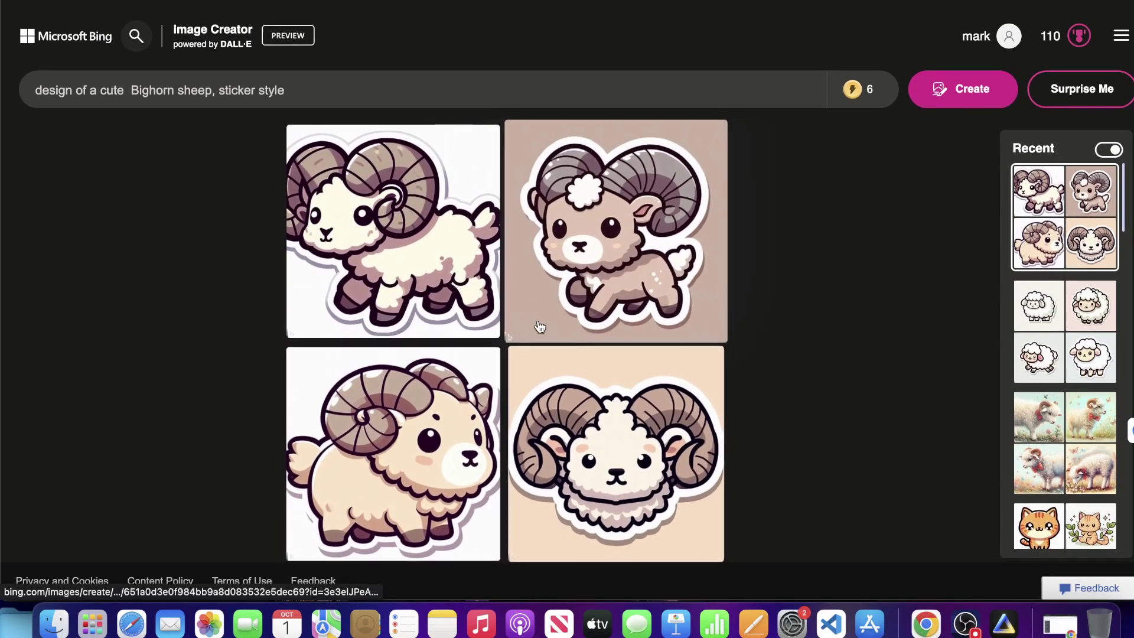
{"action": "left_click", "coordinate": [539, 326]}
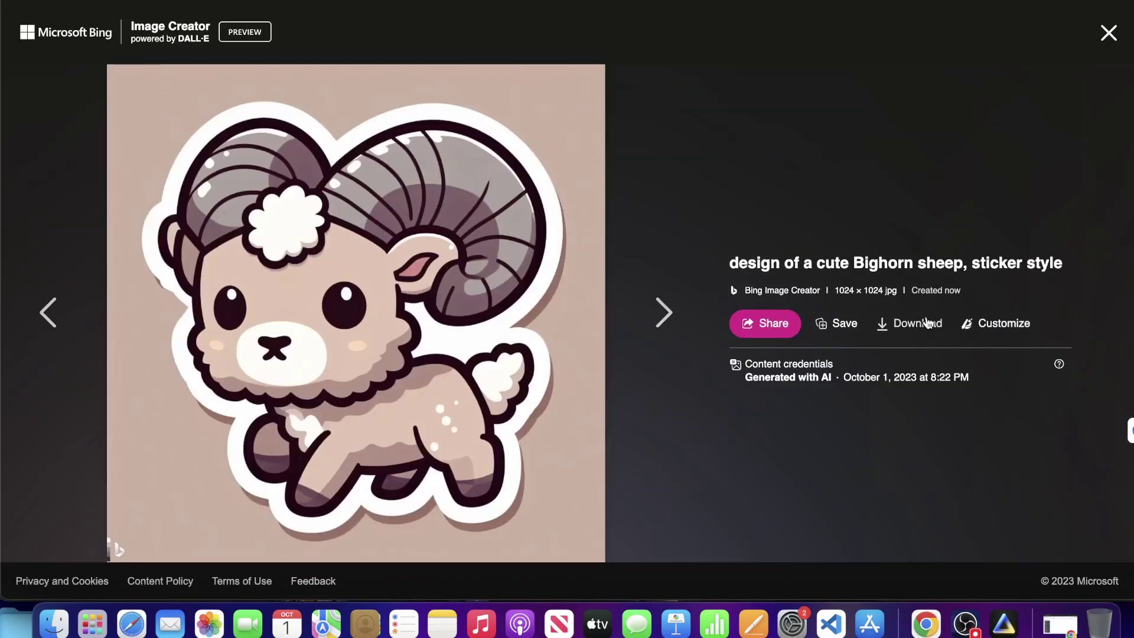
{"action": "left_click", "coordinate": [927, 322]}
{"action": "left_click", "coordinate": [50, 311]}
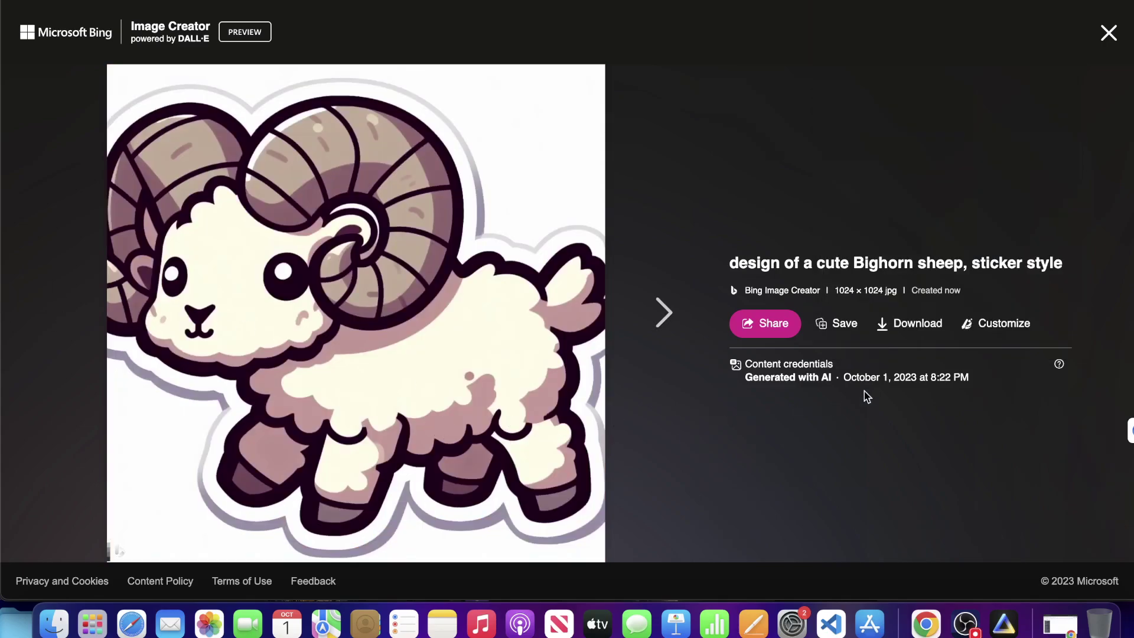
{"action": "left_click", "coordinate": [913, 323]}
Step: Download the standing beige bighorn sheep and the ram head on the peach background
{"action": "left_click", "coordinate": [655, 308]}
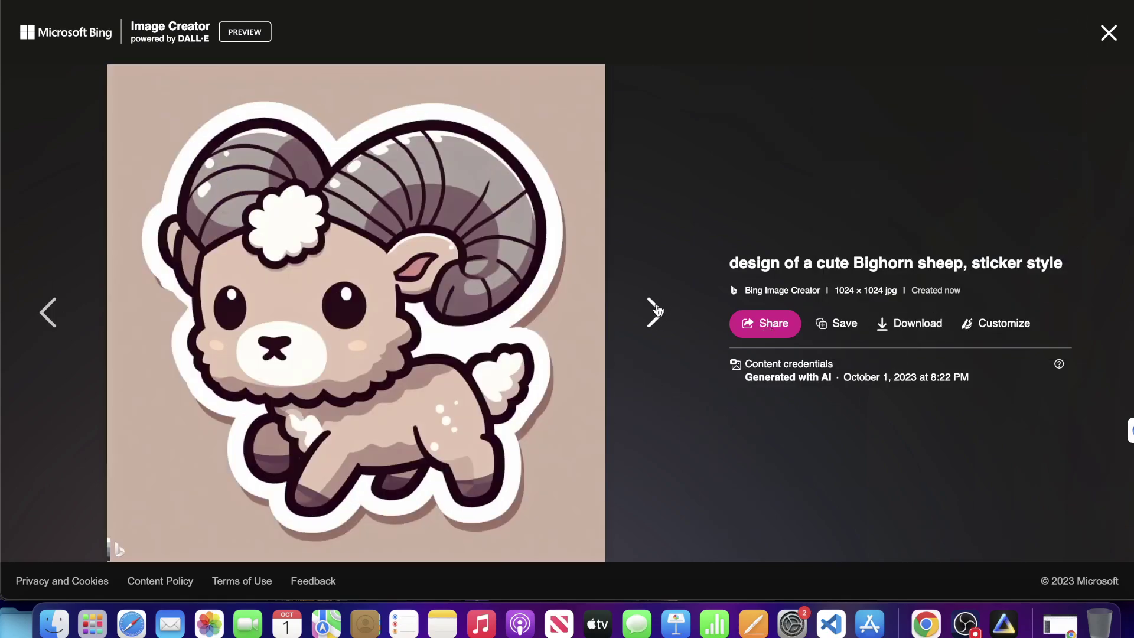
{"action": "left_click", "coordinate": [655, 309]}
{"action": "left_click", "coordinate": [913, 330]}
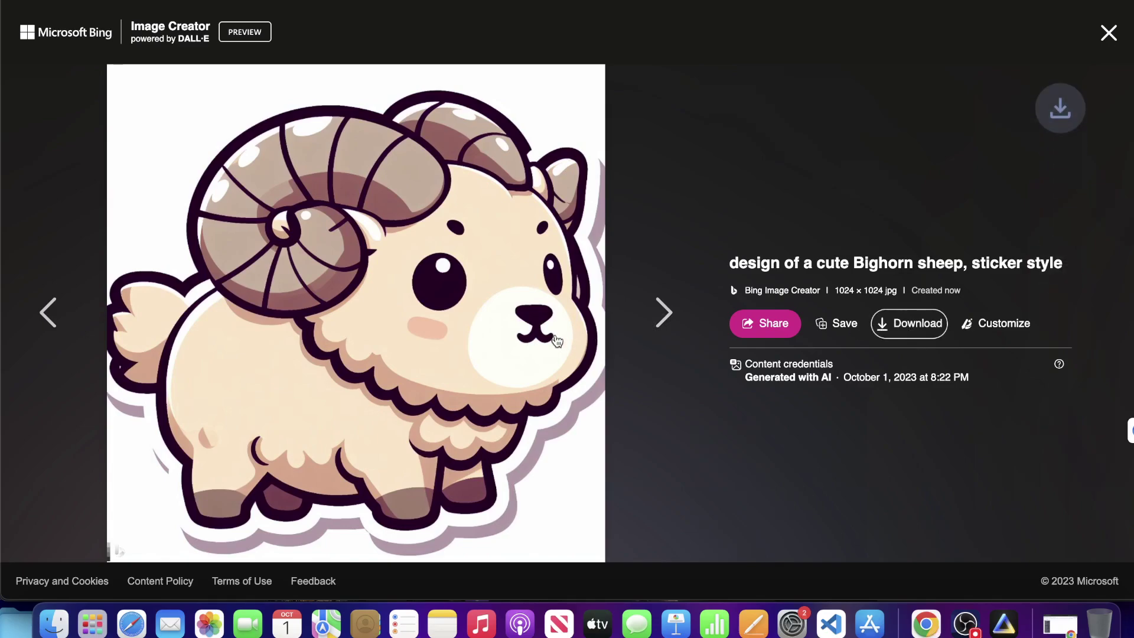
{"action": "left_click", "coordinate": [663, 313]}
{"action": "left_click", "coordinate": [910, 331]}
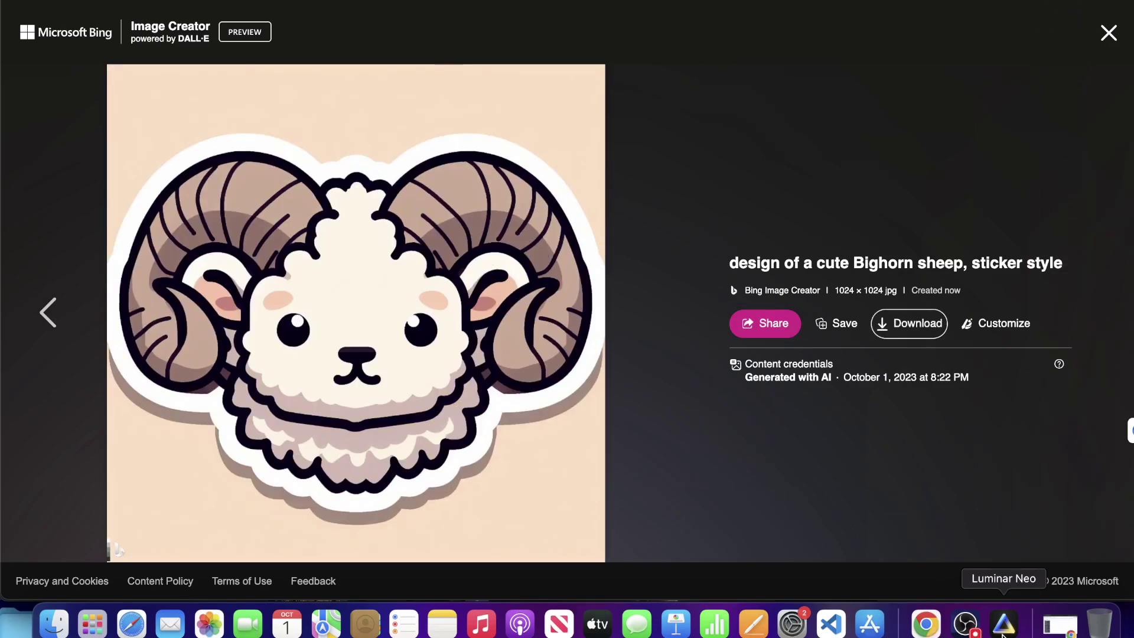
Step: Generate new images from the prompt "design of a cute Bighorn sheep face, sticker style"
{"action": "left_click", "coordinate": [1109, 33]}
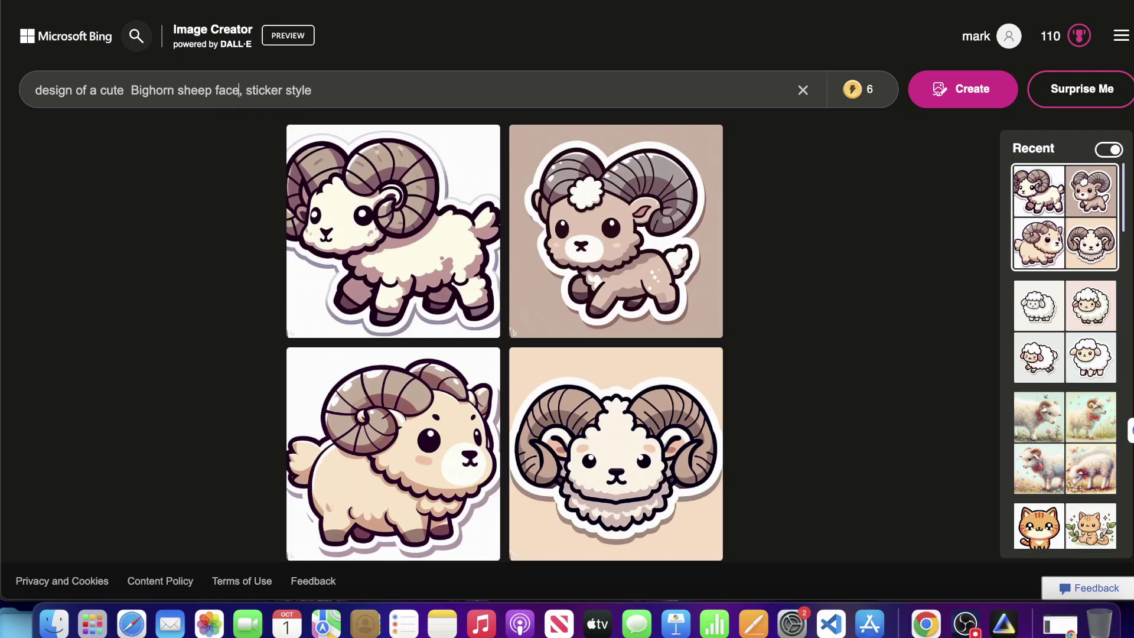
{"action": "left_click", "coordinate": [958, 89]}
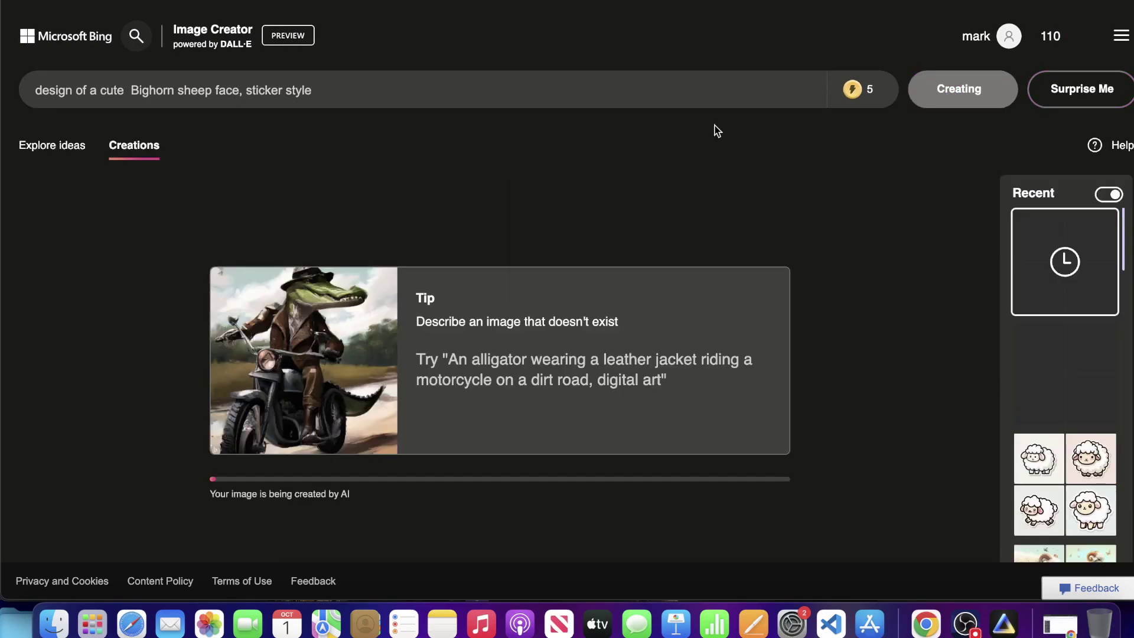
Step: Switch to Luminar Neo, open the edited panda image and export it to the desktop as eofnwf.jpeg
{"action": "left_click", "coordinate": [998, 632]}
{"action": "double_click", "coordinate": [294, 116]}
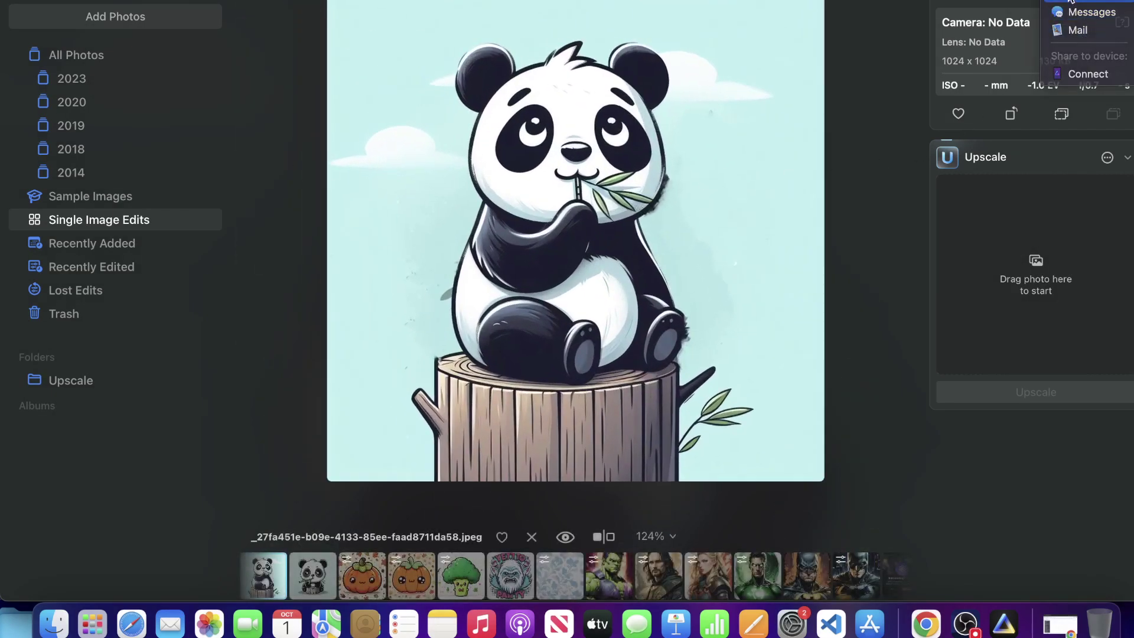
{"action": "key", "text": "super+shift+e"}
{"action": "type", "text": "panda"}
{"action": "key", "text": "Return"}
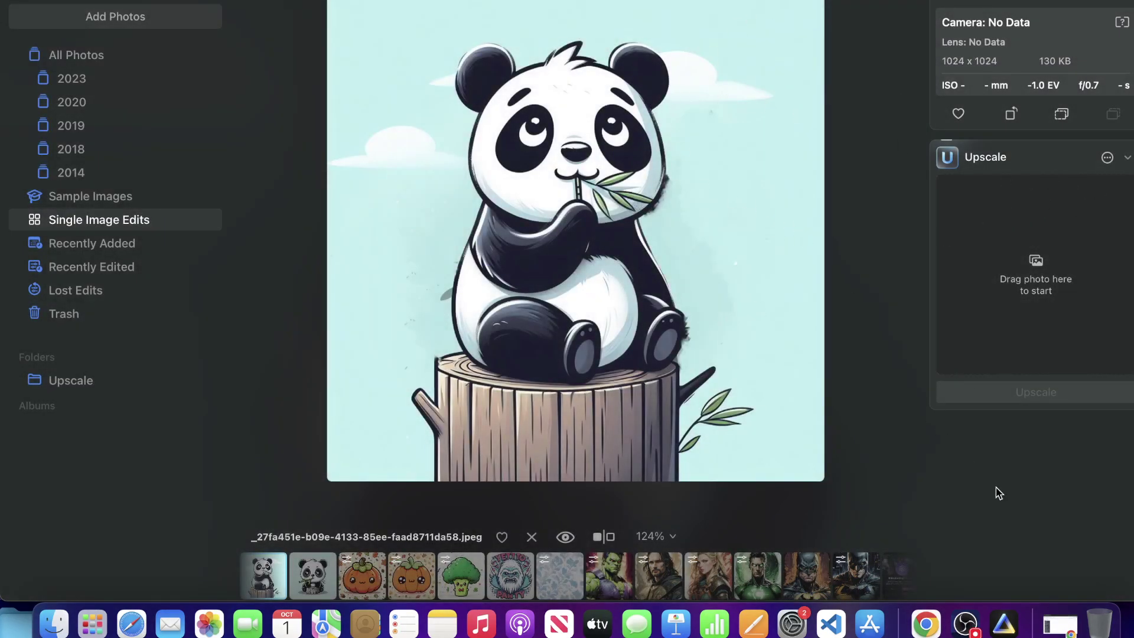
Step: Launch GIMP and open eofnwf.jpeg from the Desktop folder in it
{"action": "left_click", "coordinate": [93, 623]}
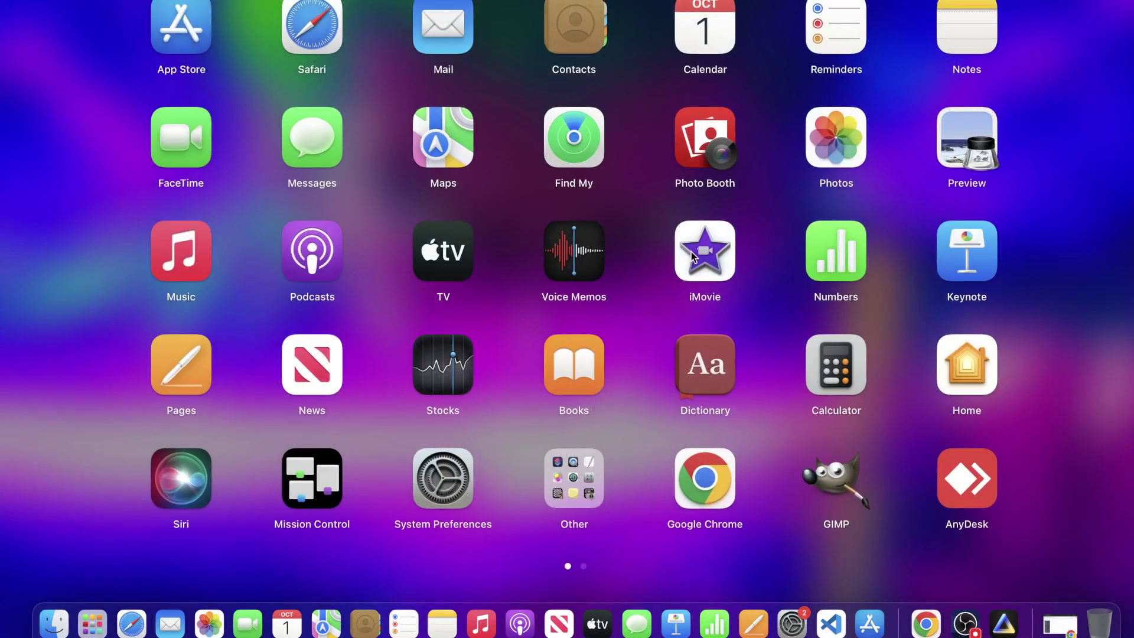
{"action": "key", "text": "Escape"}
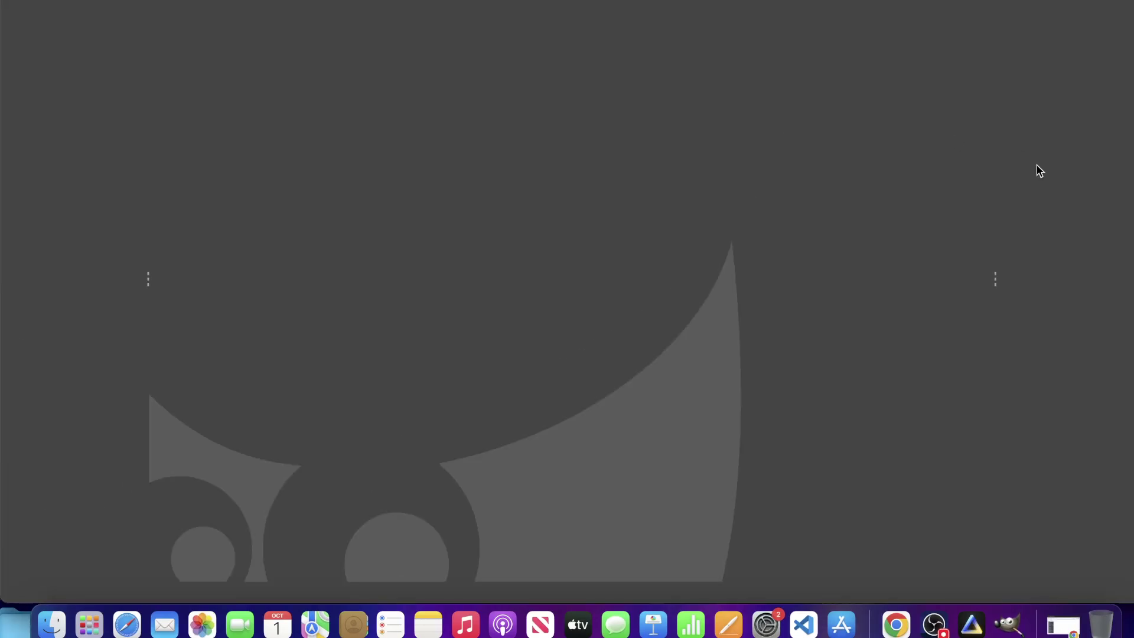
{"action": "left_click", "coordinate": [52, 624]}
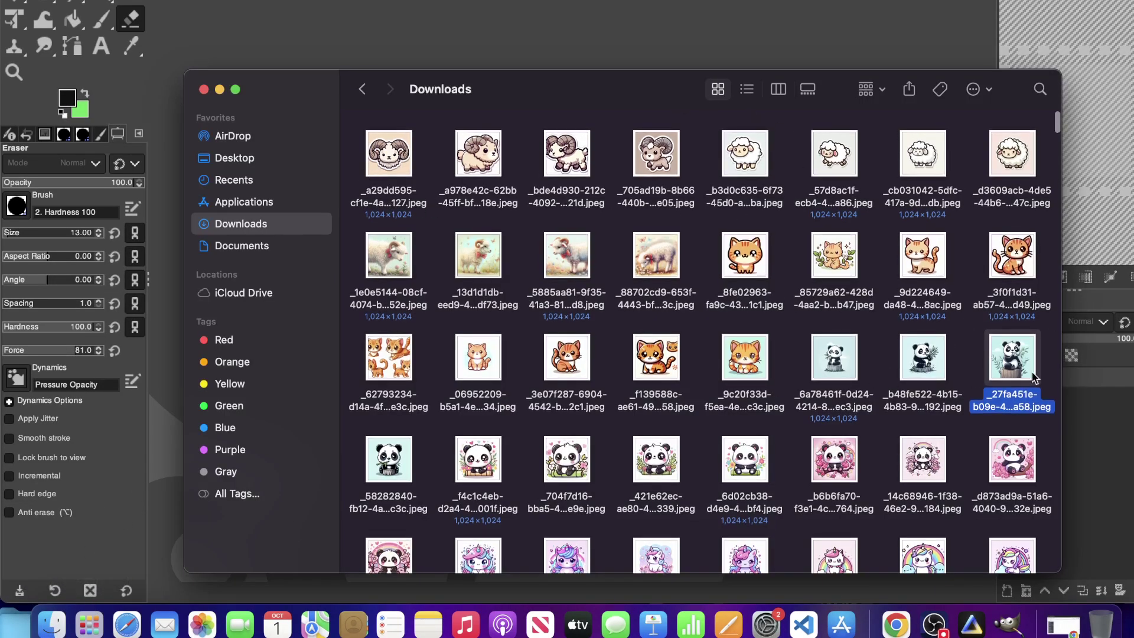
{"action": "left_click", "coordinate": [264, 158]}
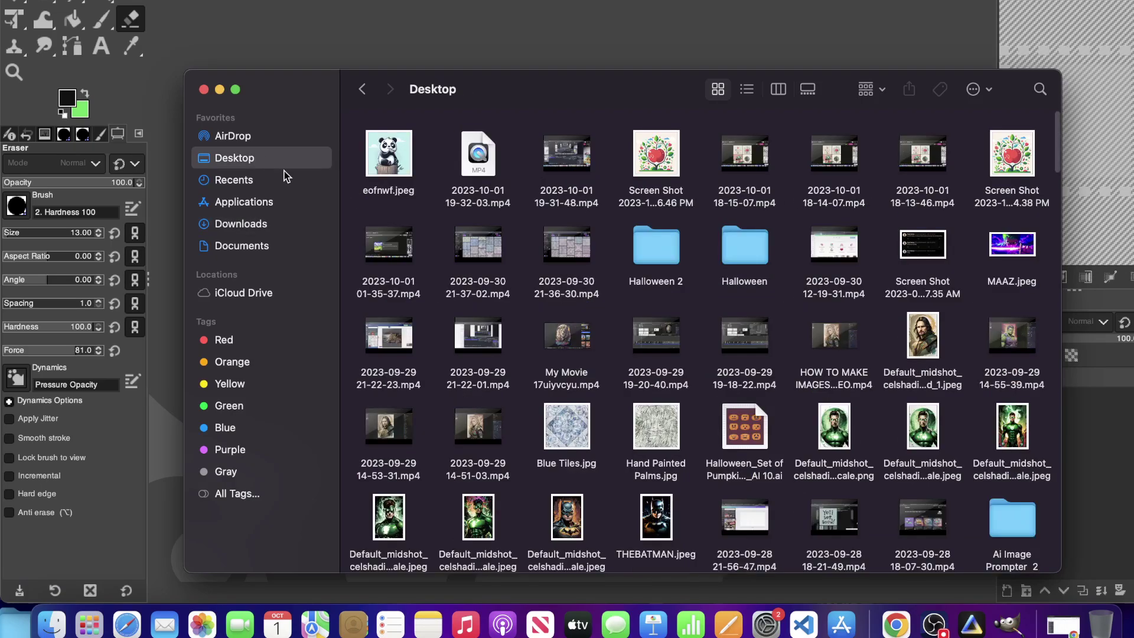
{"action": "left_click_drag", "start_coordinate": [388, 155], "coordinate": [519, 20]}
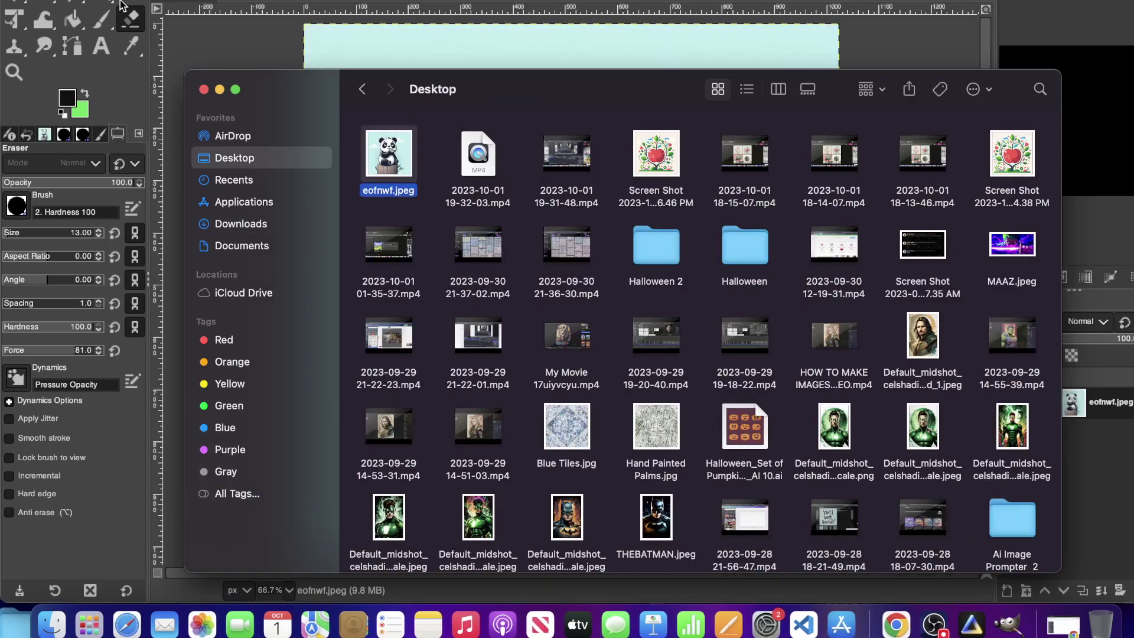
Step: Sample the pale aqua background and, at 200% zoom, paint over the dark smudges along the panda's lower cheek with a size 13 Paintbrush
{"action": "left_click", "coordinate": [125, 38]}
{"action": "left_click", "coordinate": [122, 39]}
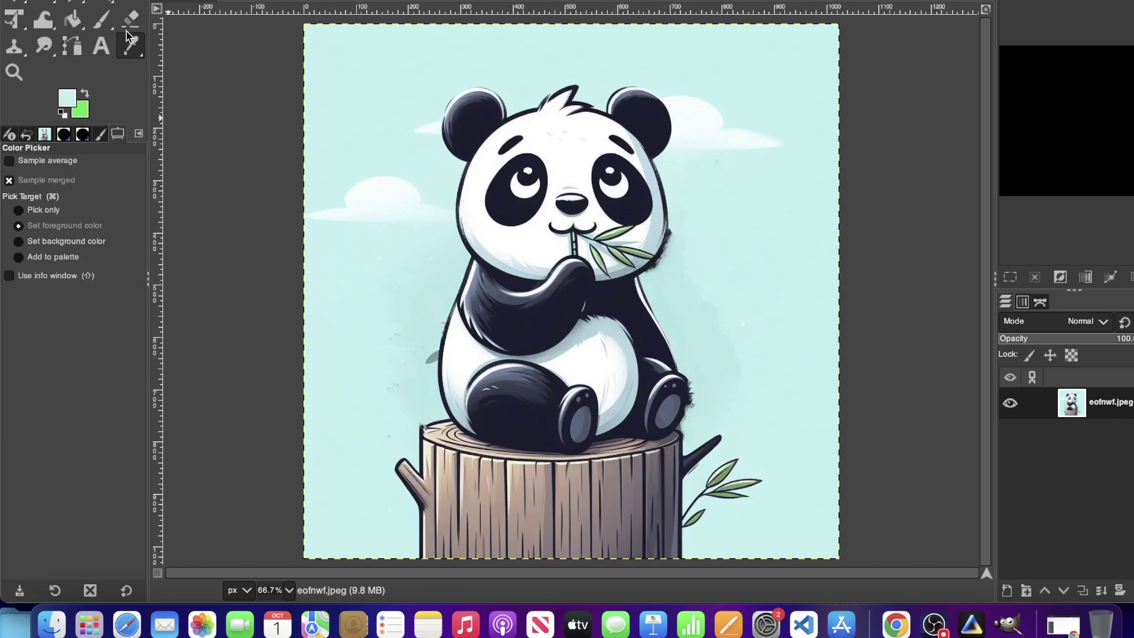
{"action": "key", "text": "p"}
{"action": "left_click", "coordinate": [289, 590]}
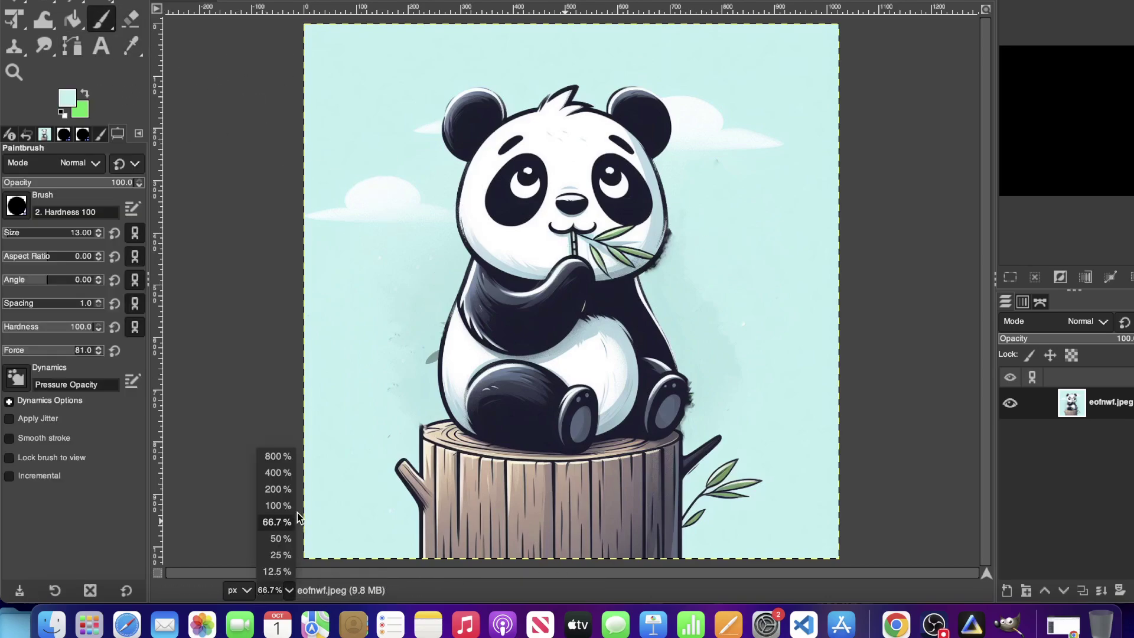
{"action": "left_click", "coordinate": [277, 489]}
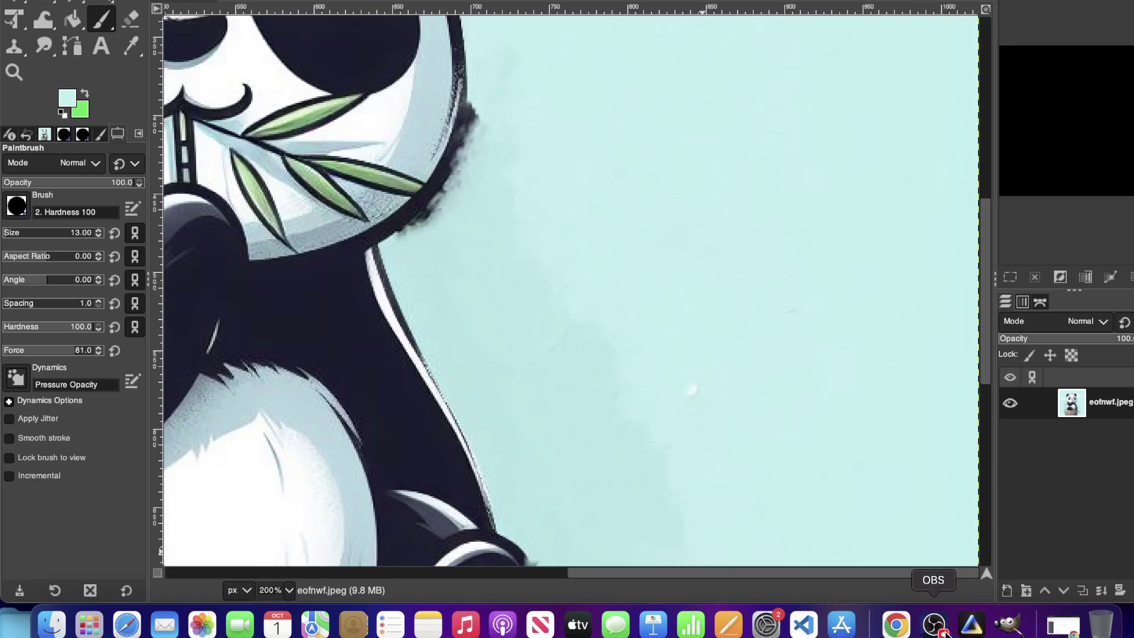
{"action": "left_click", "coordinate": [896, 625]}
{"action": "left_click", "coordinate": [1009, 624]}
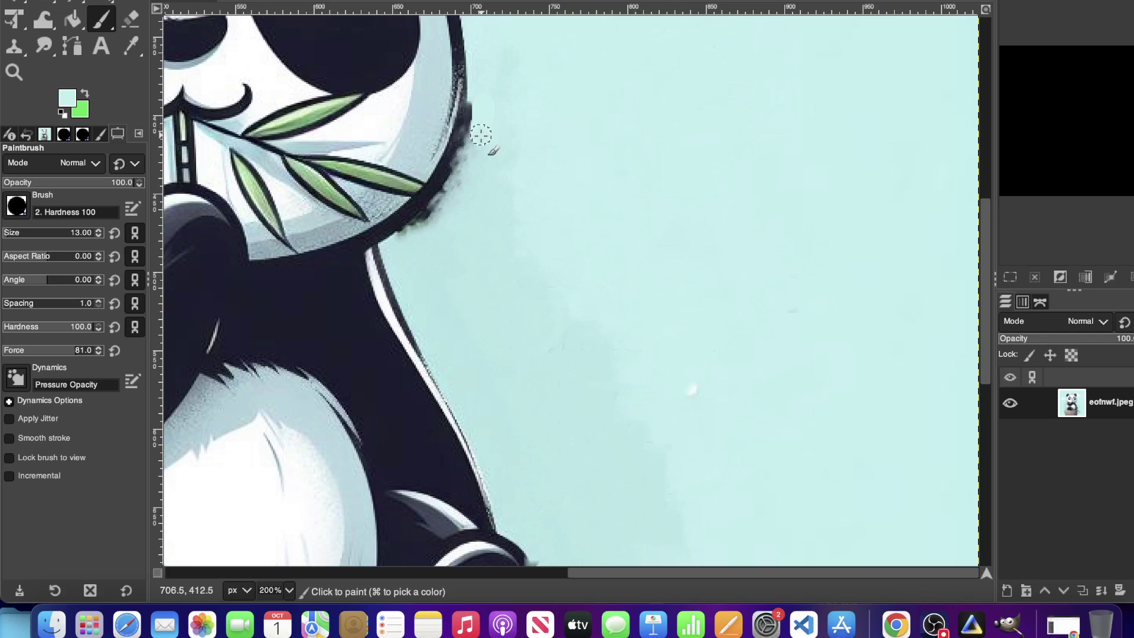
{"action": "left_click_drag", "start_coordinate": [444, 219], "coordinate": [428, 240]}
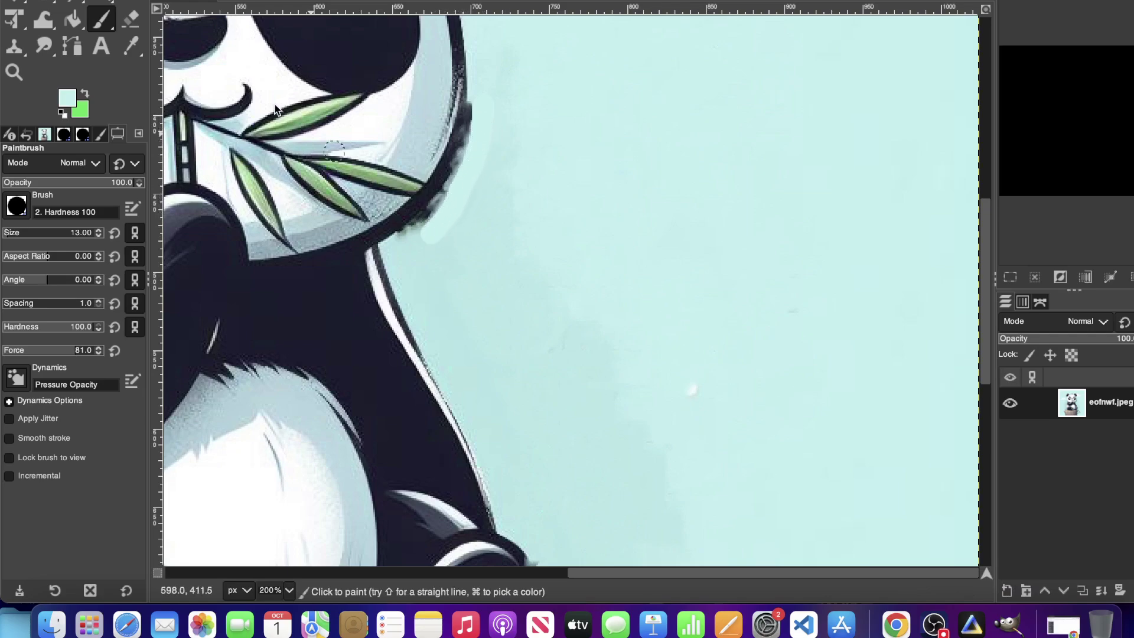
{"action": "left_click", "coordinate": [130, 46]}
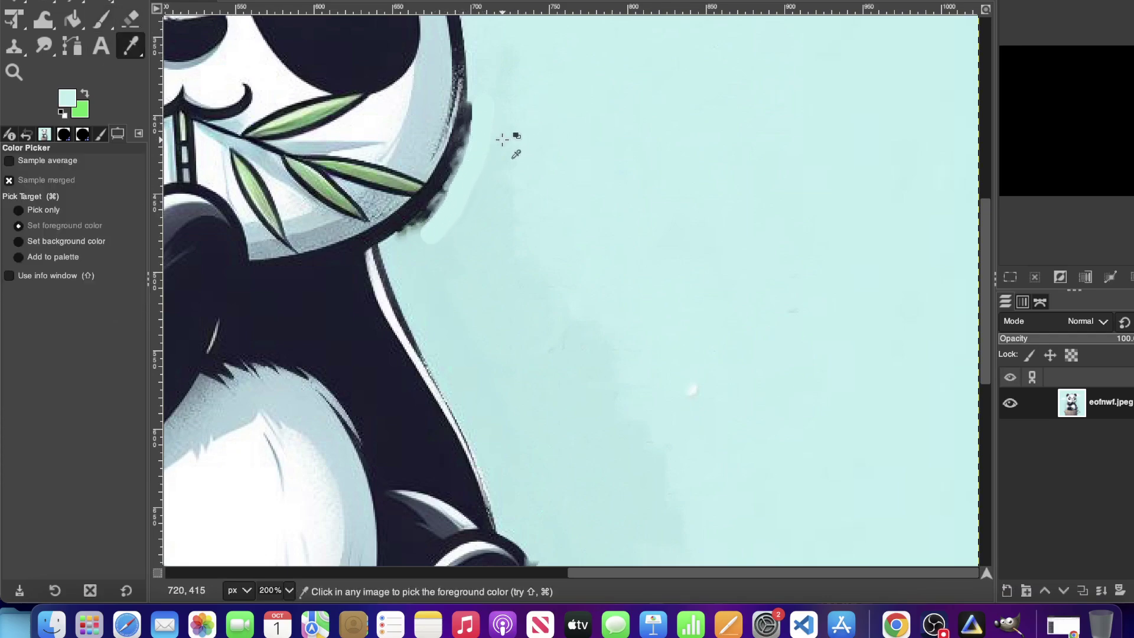
{"action": "key", "text": "p"}
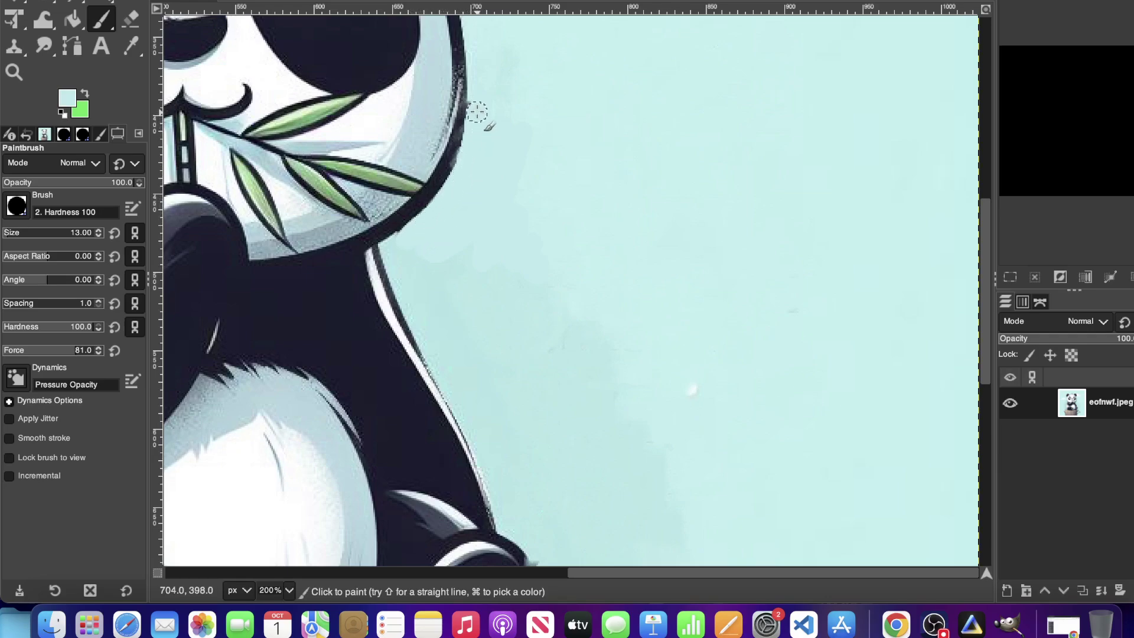
Step: Inspect the panda's feet, stump and head for leftover flaws, including the whole image at 50% zoom
{"action": "scroll", "coordinate": [400, 282], "scroll_direction": "down", "scroll_amount": 10}
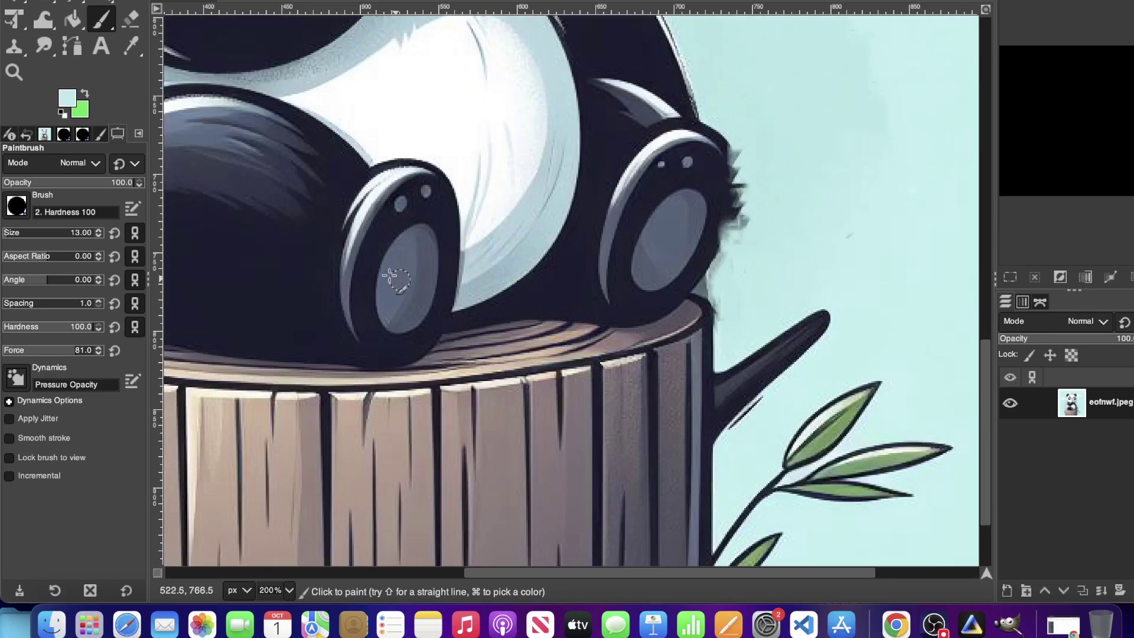
{"action": "scroll", "coordinate": [413, 283], "scroll_direction": "up", "scroll_amount": 15}
{"action": "scroll", "coordinate": [641, 304], "scroll_direction": "down", "scroll_amount": 10}
{"action": "scroll", "coordinate": [637, 302], "scroll_direction": "up", "scroll_amount": 10}
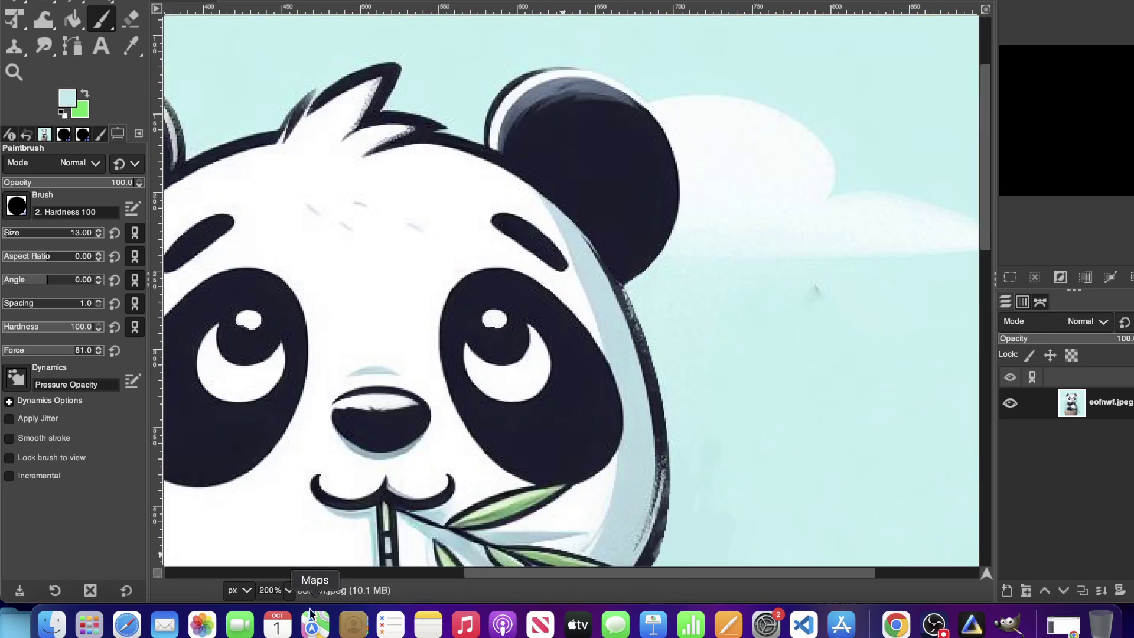
{"action": "left_click", "coordinate": [289, 590]}
{"action": "left_click", "coordinate": [276, 537]}
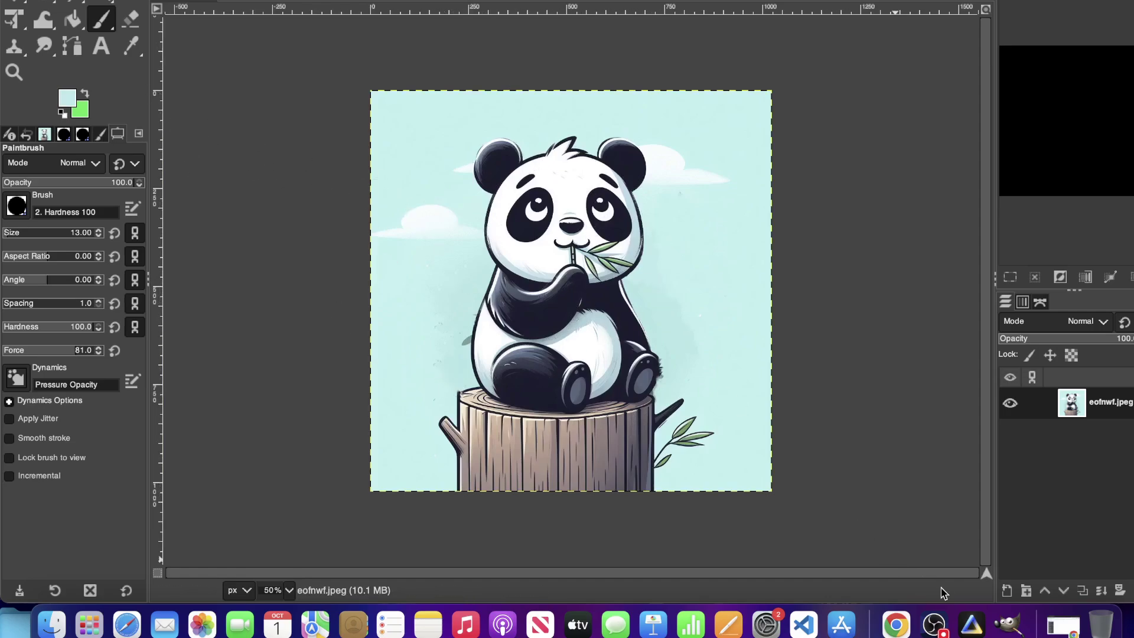
Step: Switch to Bing Image Creator in Chrome and download the bighorn sheep face sticker designs one after another
{"action": "left_click", "coordinate": [896, 624]}
{"action": "scroll", "coordinate": [624, 377], "scroll_direction": "down", "scroll_amount": 1}
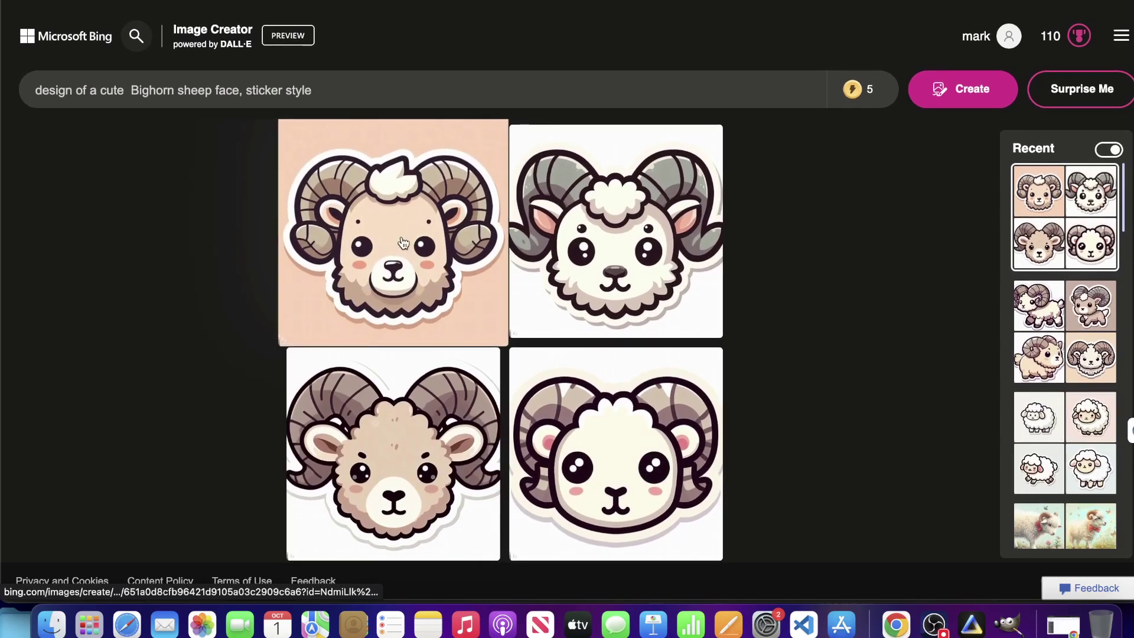
{"action": "left_click", "coordinate": [467, 283]}
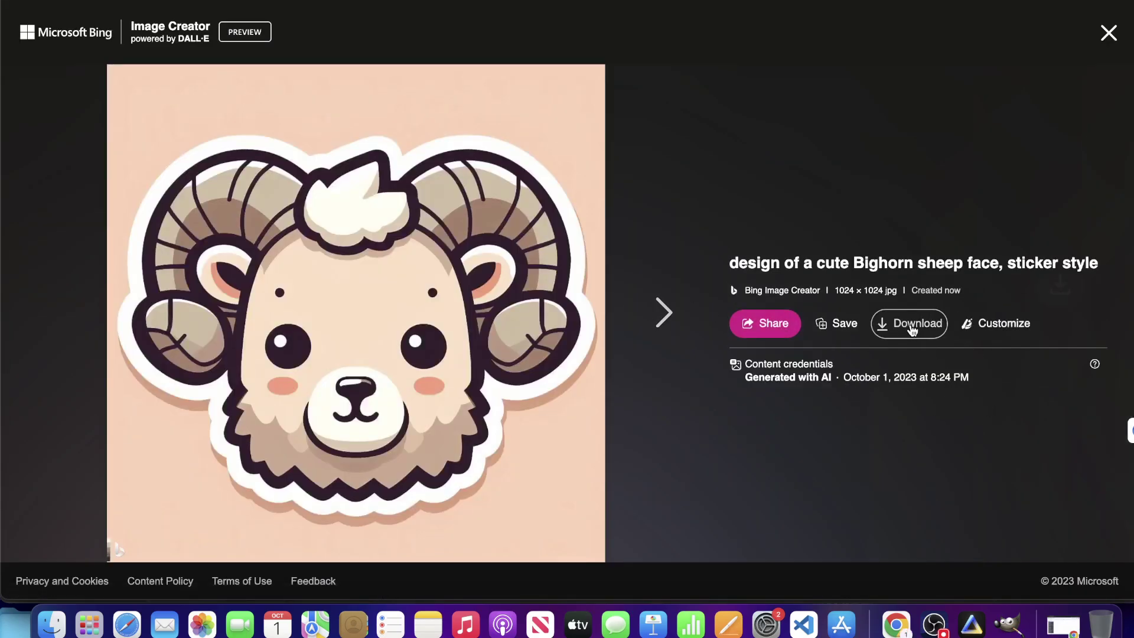
{"action": "left_click", "coordinate": [912, 329]}
{"action": "left_click", "coordinate": [665, 312]}
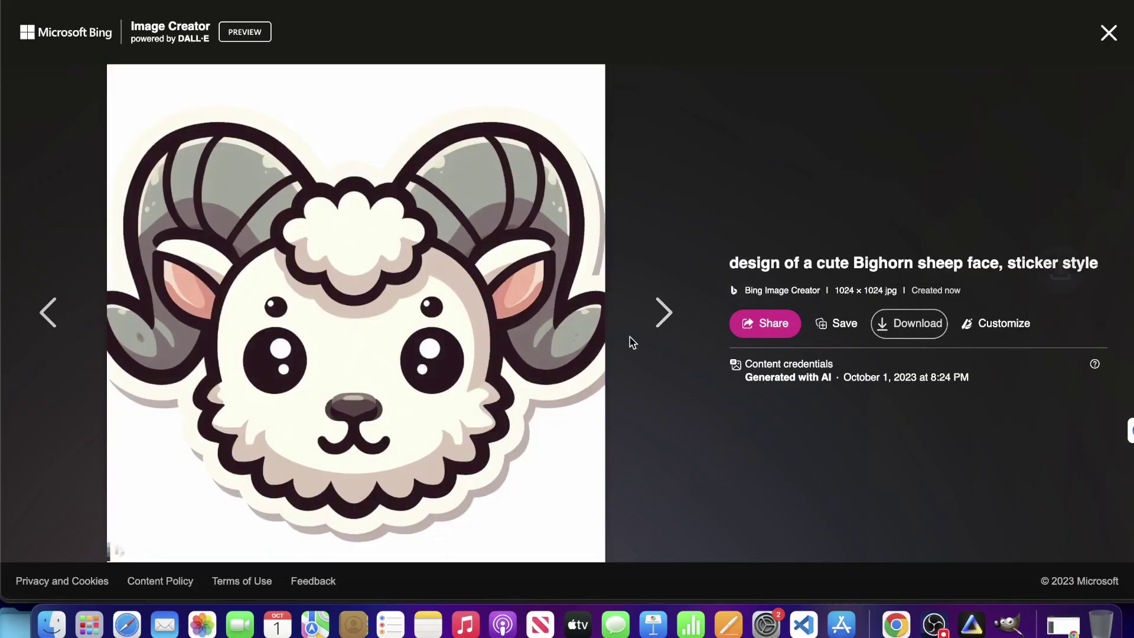
{"action": "left_click", "coordinate": [663, 311]}
{"action": "left_click", "coordinate": [912, 324]}
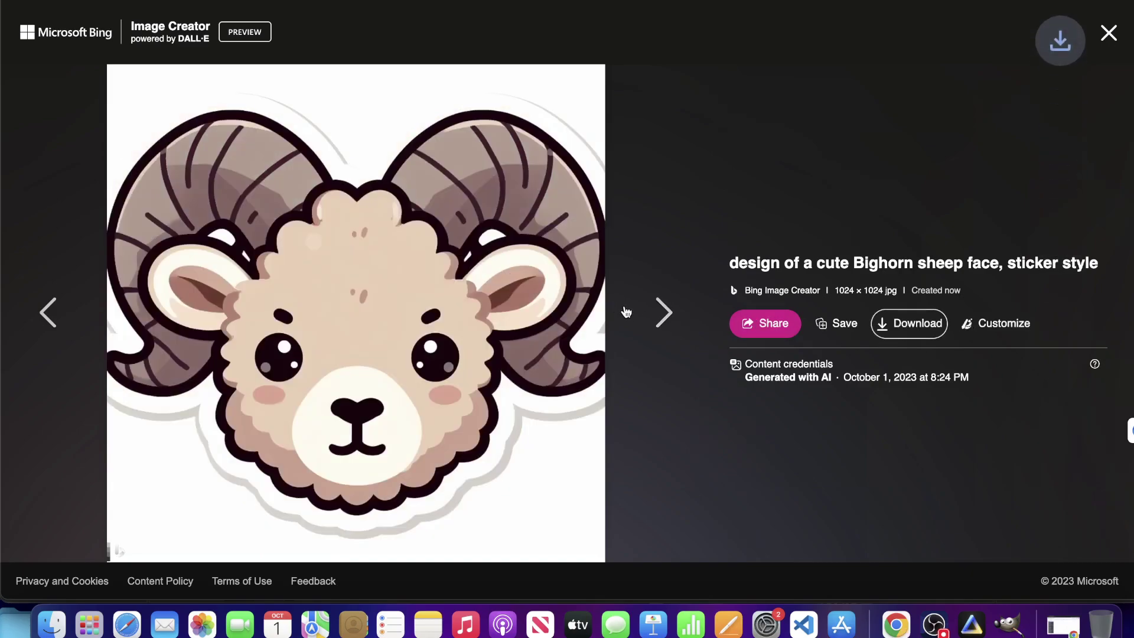
{"action": "left_click", "coordinate": [663, 312]}
{"action": "left_click", "coordinate": [914, 326]}
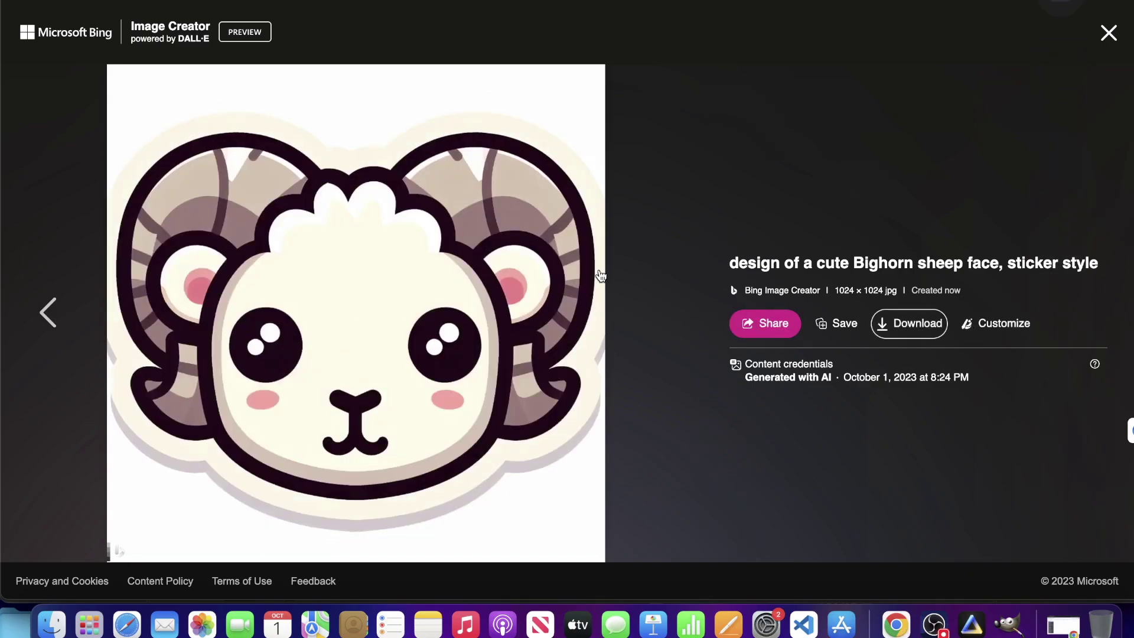
{"action": "left_click", "coordinate": [1111, 34]}
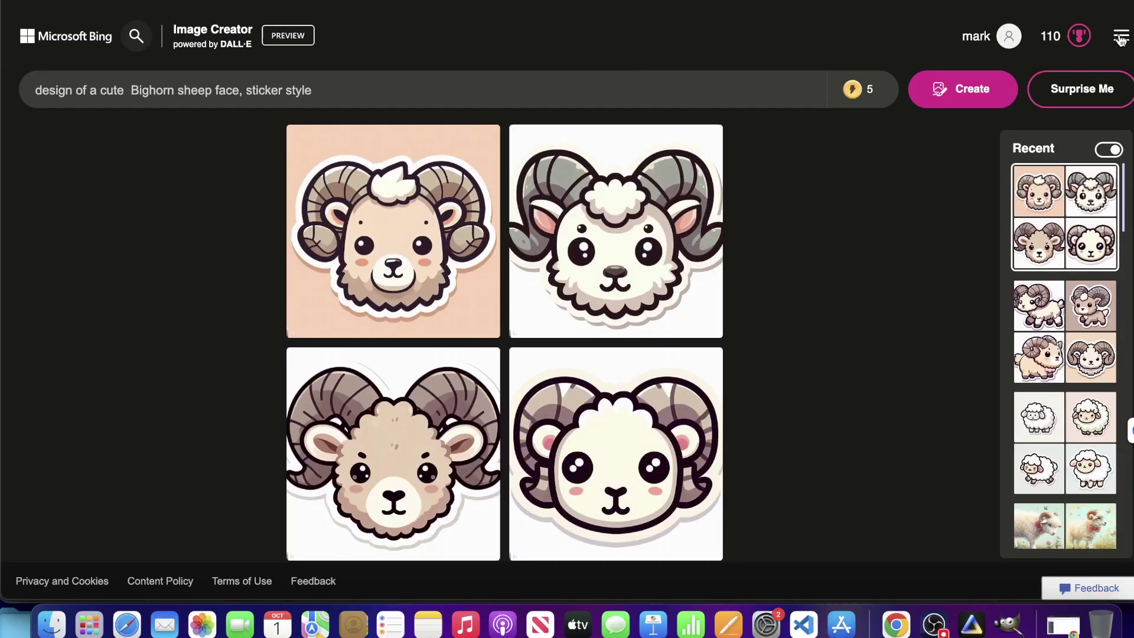
Step: Switch to the Redbubble site and search its designs for "kawaii"
{"action": "left_click", "coordinate": [256, 90]}
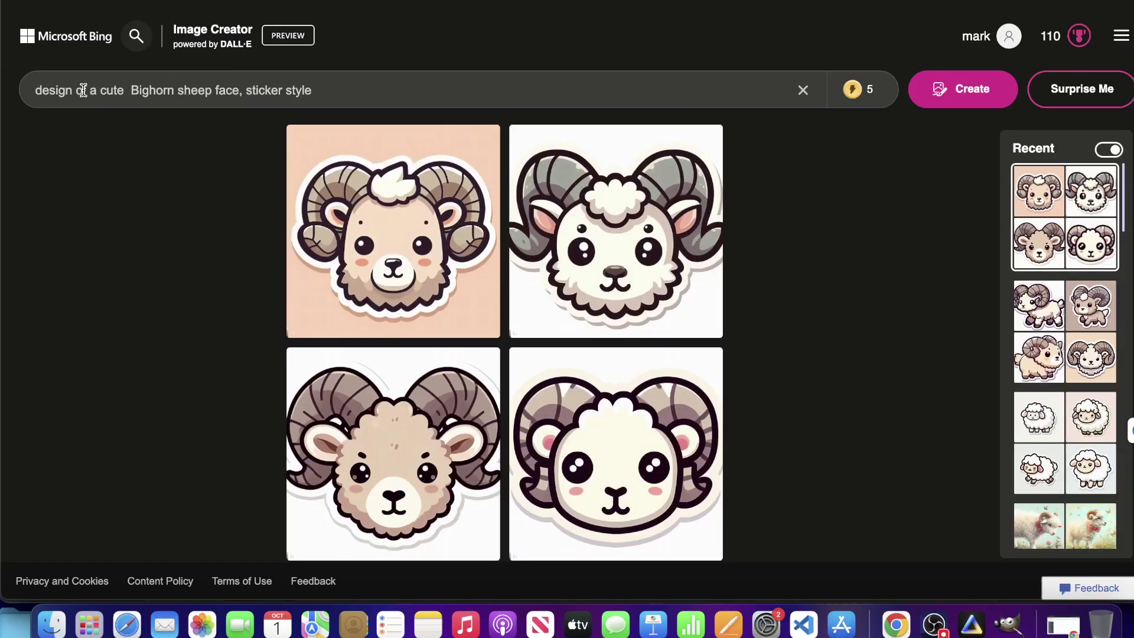
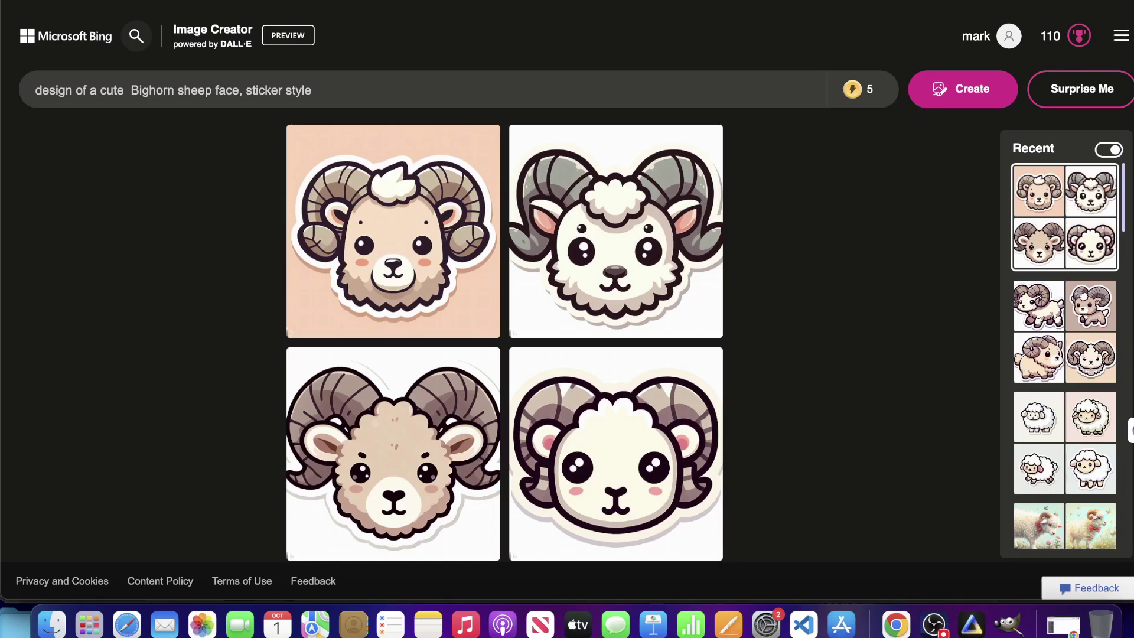
{"action": "left_click", "coordinate": [1133, 0]}
{"action": "left_click", "coordinate": [1029, 59]}
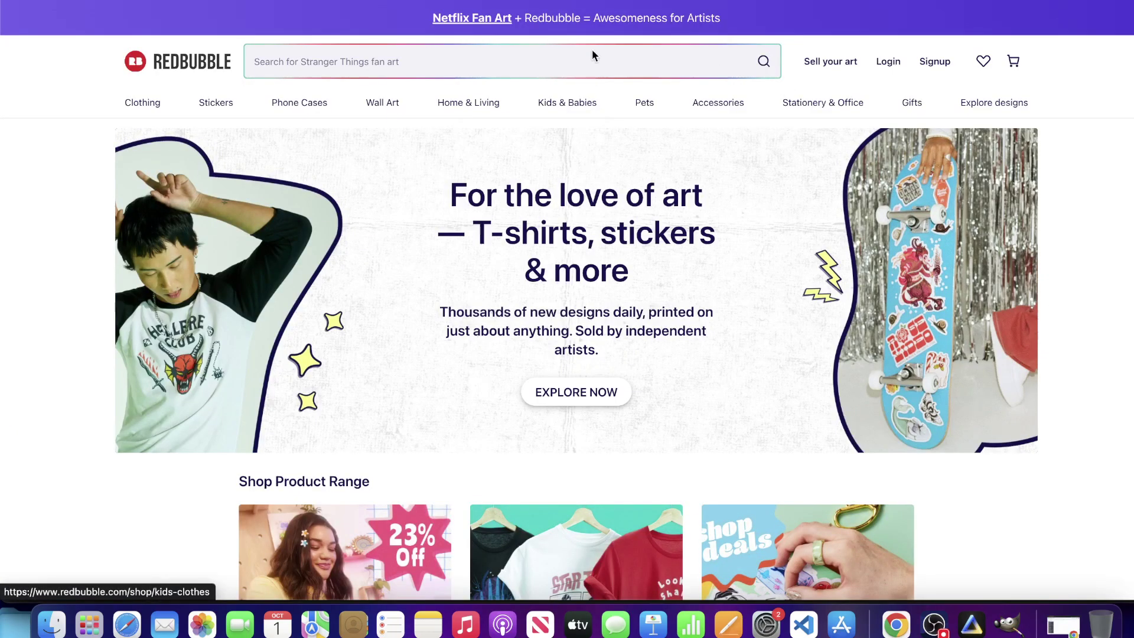
{"action": "left_click", "coordinate": [595, 51]}
{"action": "type", "text": "kawaii"}
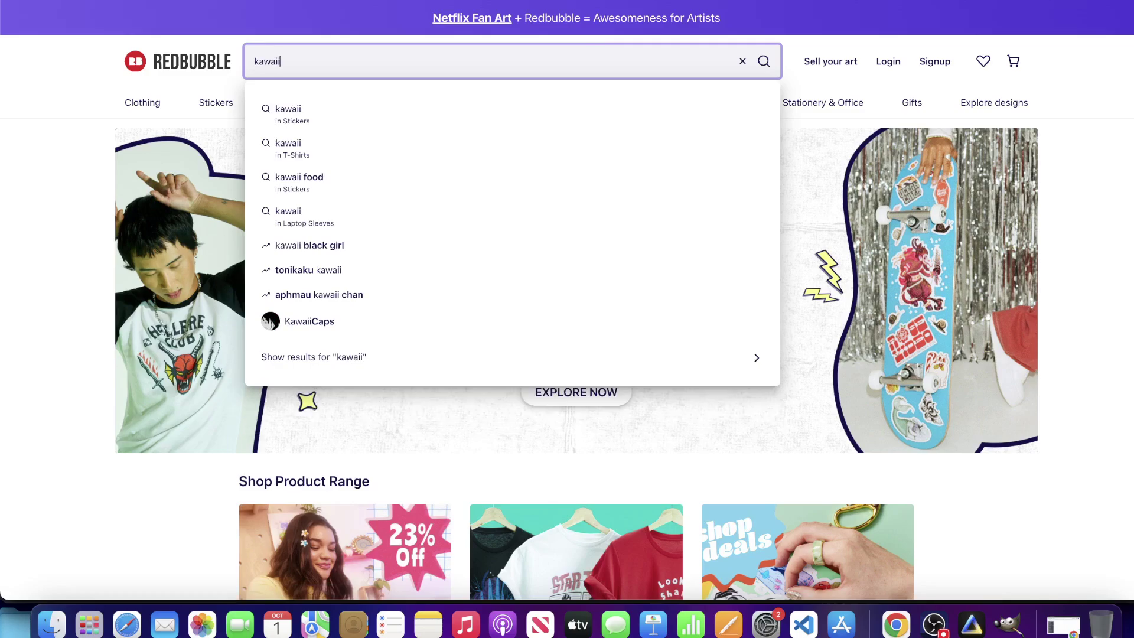
{"action": "key", "text": "Return"}
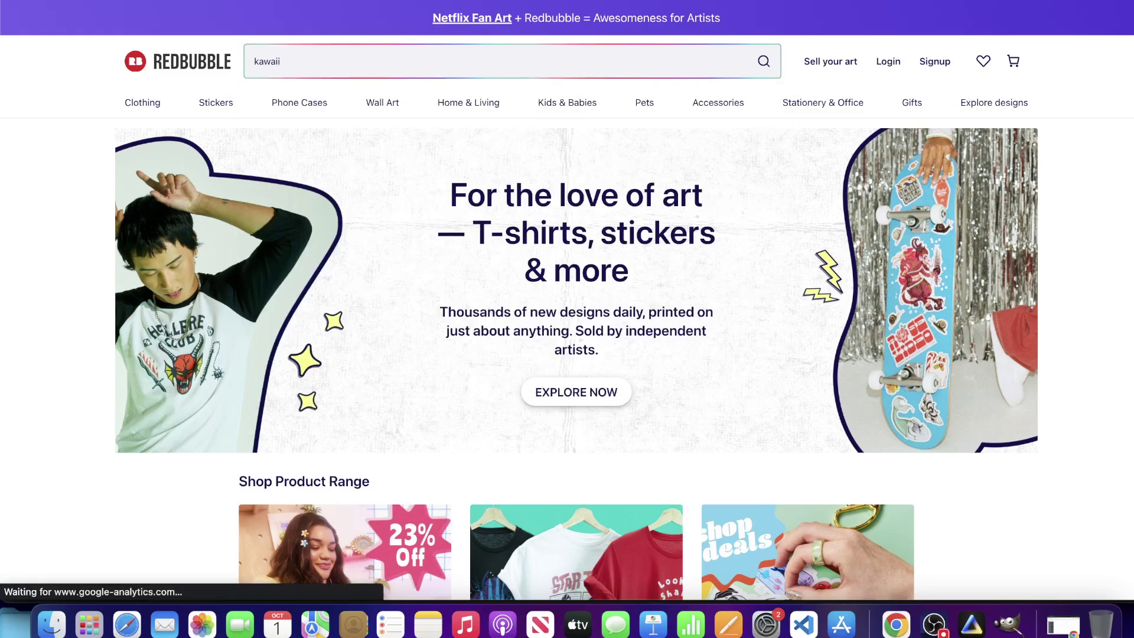
Step: Examine the kawaii sticker and T-shirt designs in the search results for animal ideas
{"action": "scroll", "coordinate": [683, 184], "scroll_direction": "down", "scroll_amount": 3}
{"action": "scroll", "coordinate": [683, 185], "scroll_direction": "down", "scroll_amount": 15}
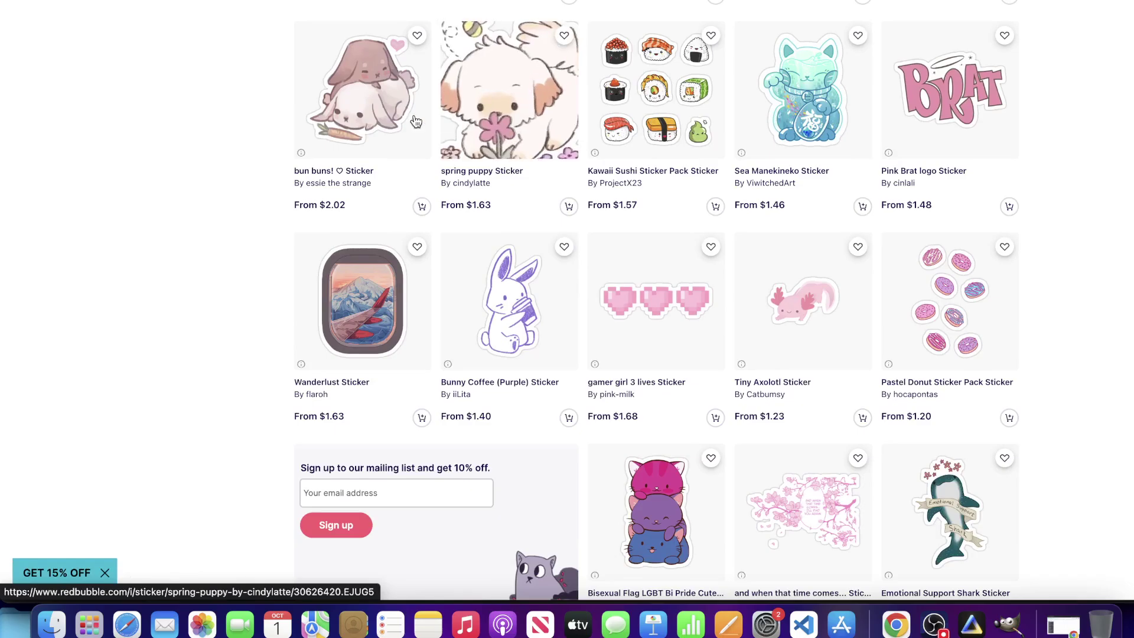
{"action": "scroll", "coordinate": [436, 124], "scroll_direction": "down", "scroll_amount": 6}
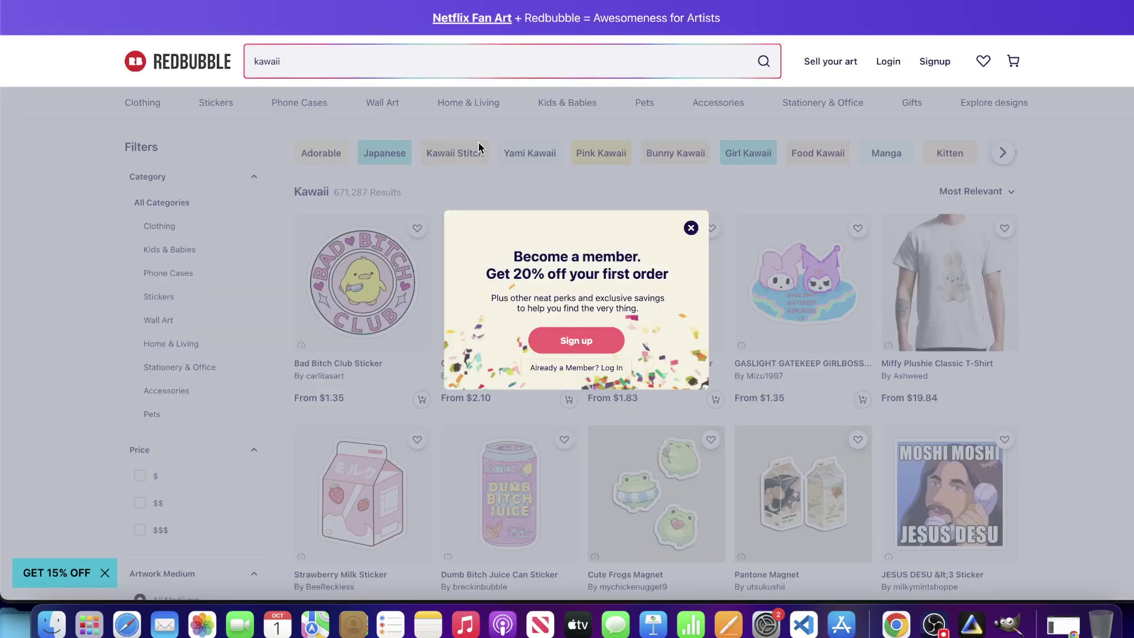
{"action": "left_click", "coordinate": [477, 141]}
{"action": "scroll", "coordinate": [874, 235], "scroll_direction": "down", "scroll_amount": 20}
{"action": "scroll", "coordinate": [870, 239], "scroll_direction": "down", "scroll_amount": 2}
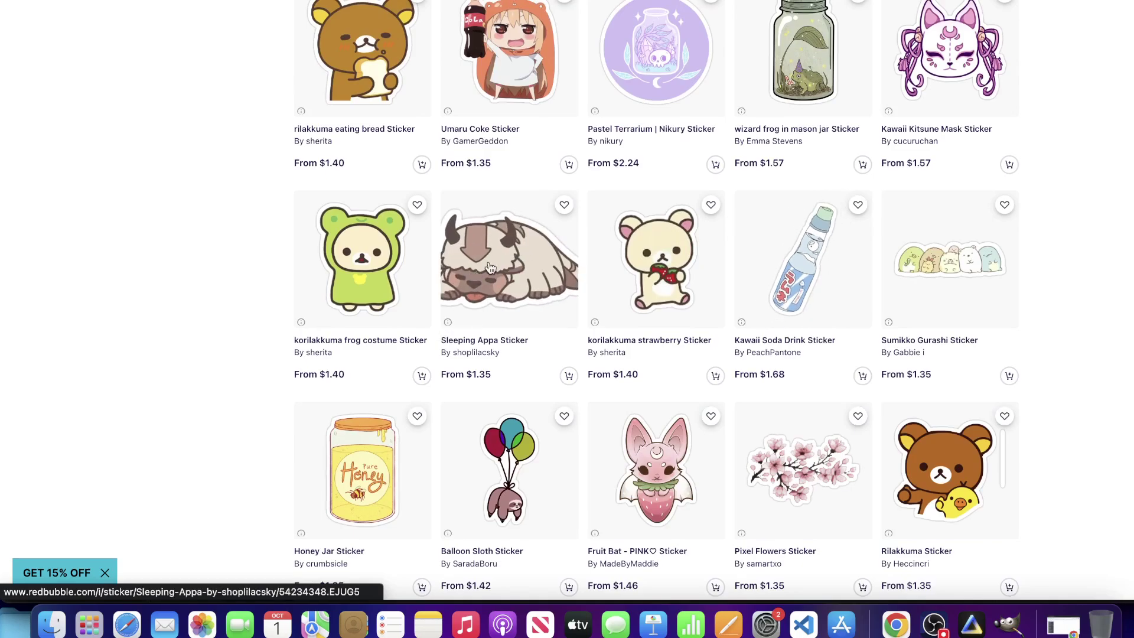
{"action": "scroll", "coordinate": [518, 266], "scroll_direction": "down", "scroll_amount": 15}
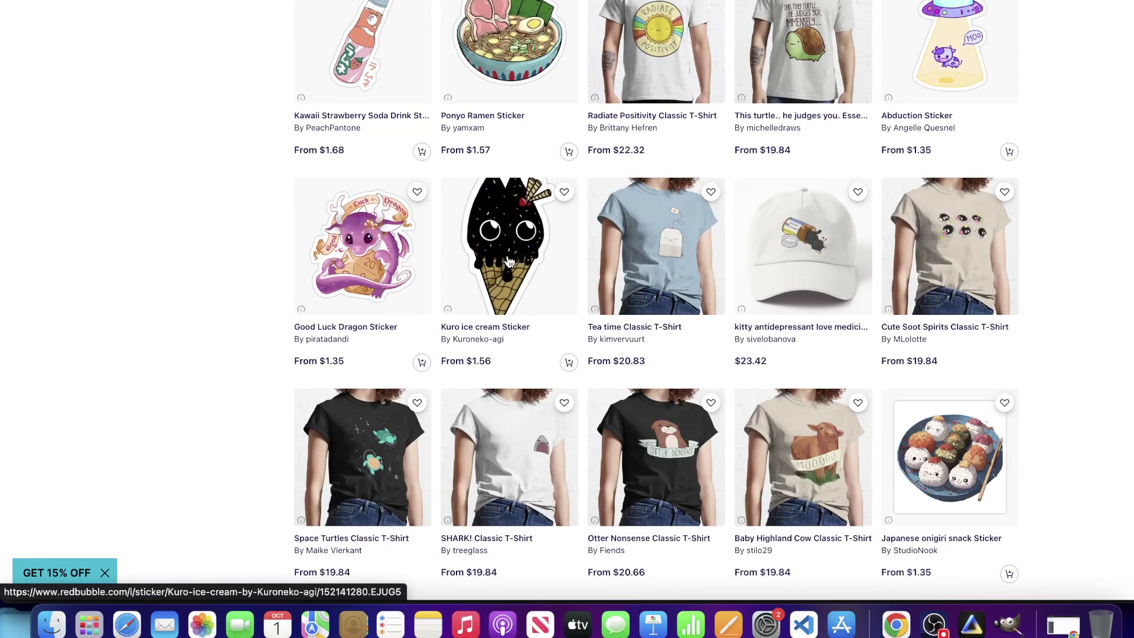
{"action": "scroll", "coordinate": [508, 261], "scroll_direction": "down", "scroll_amount": 1}
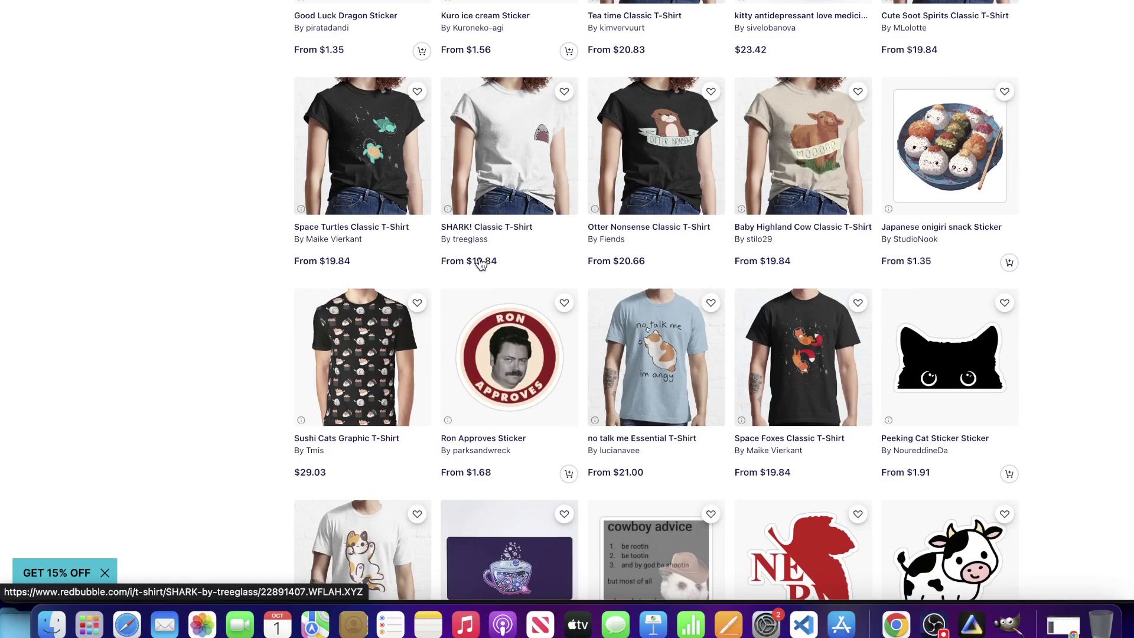
{"action": "scroll", "coordinate": [725, 180], "scroll_direction": "down", "scroll_amount": 10}
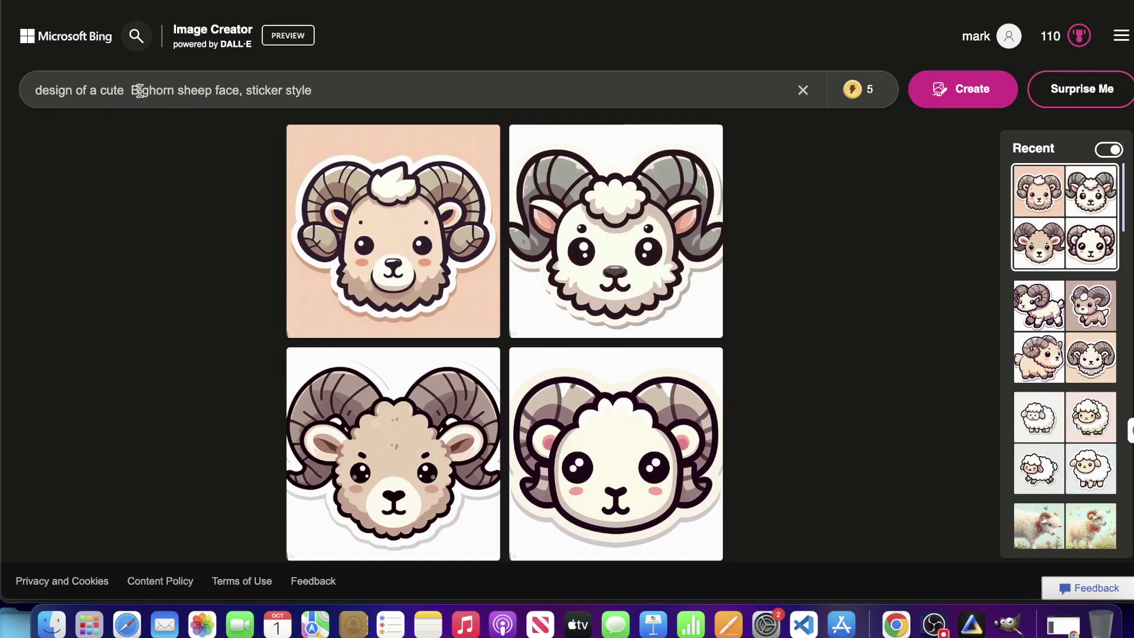
Step: Return to Bing Image Creator and generate images from the prompt "design of a cute brown highland cow face, sticker style"
{"action": "double_click", "coordinate": [140, 92]}
{"action": "type", "text": "highland"}
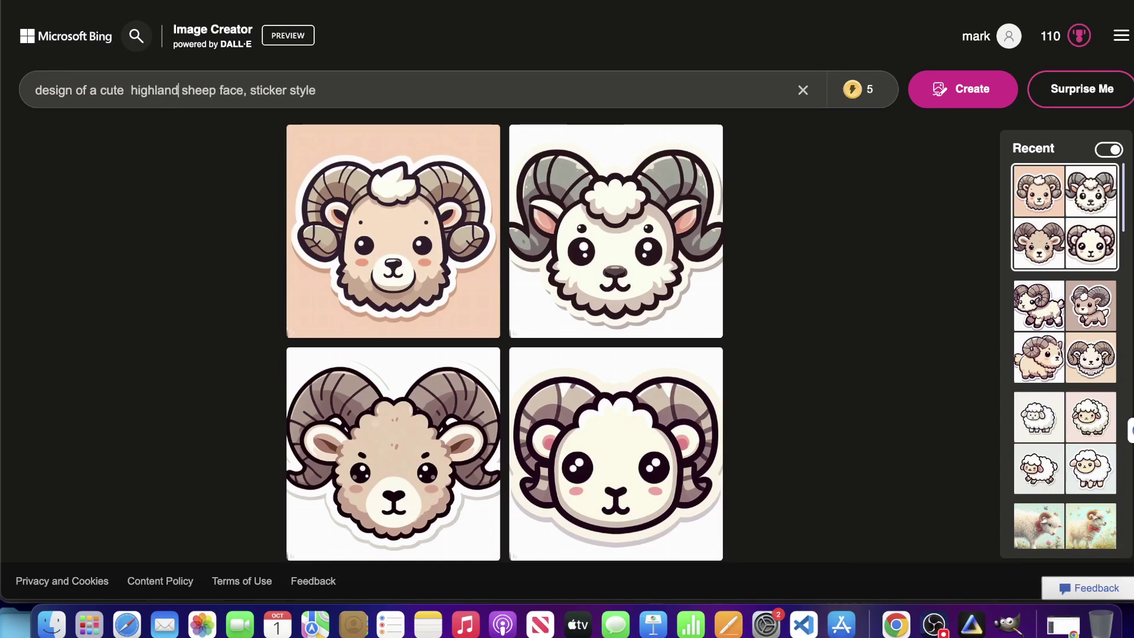
{"action": "type", "text": " cow"}
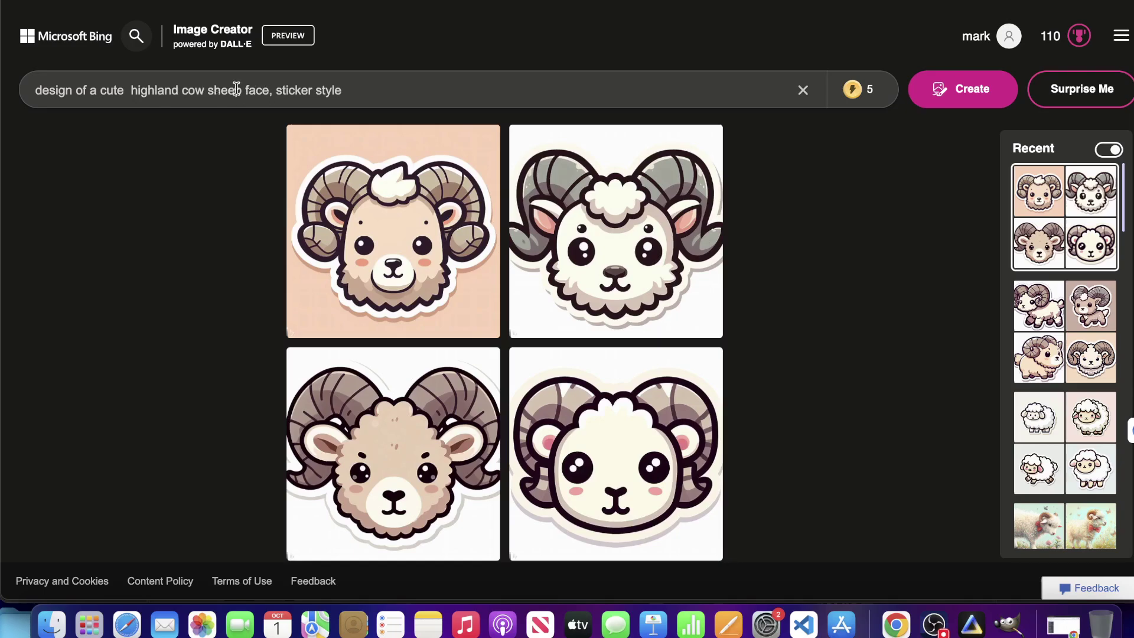
{"action": "double_click", "coordinate": [236, 88]}
{"action": "key", "text": "BackSpace"}
{"action": "left_click", "coordinate": [130, 92]}
{"action": "key", "text": "BackSpace"}
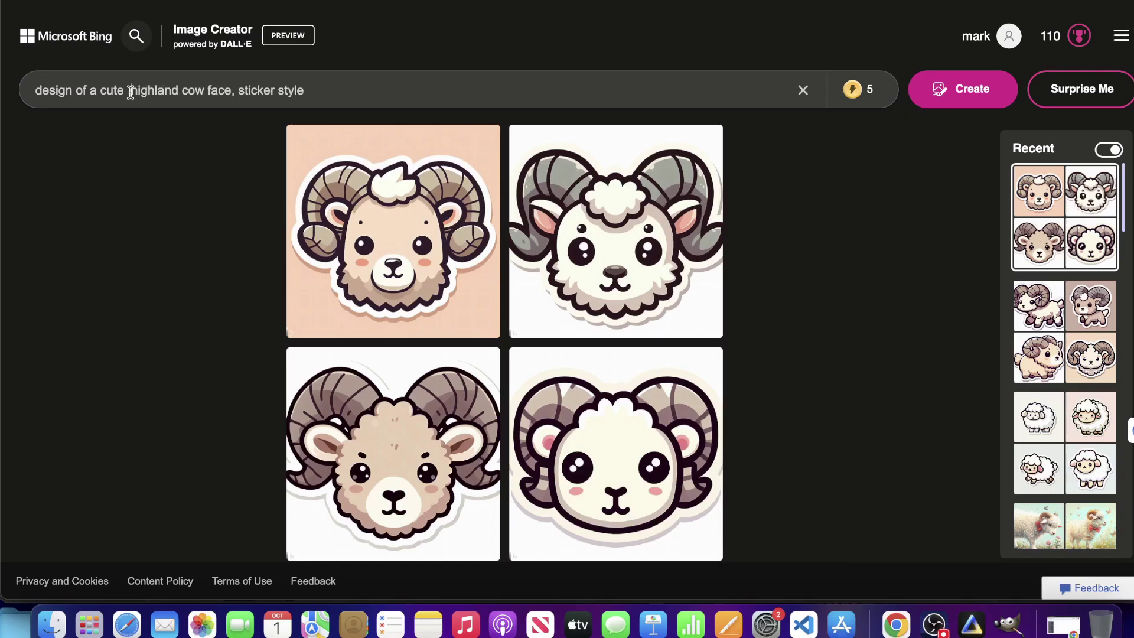
{"action": "type", "text": "brown"}
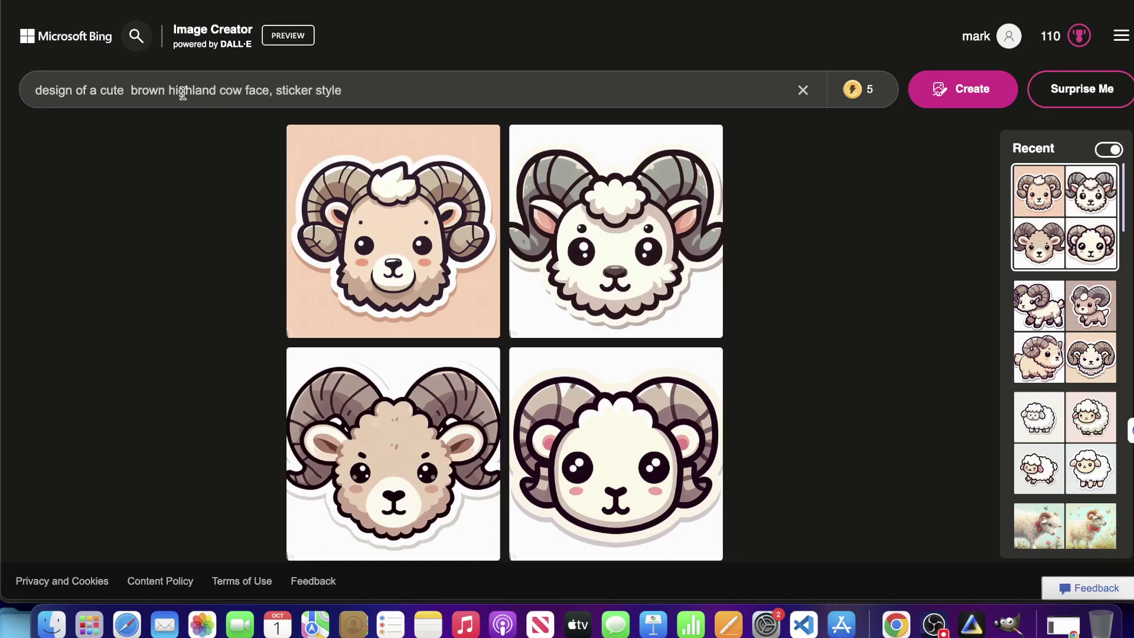
{"action": "left_click", "coordinate": [955, 92]}
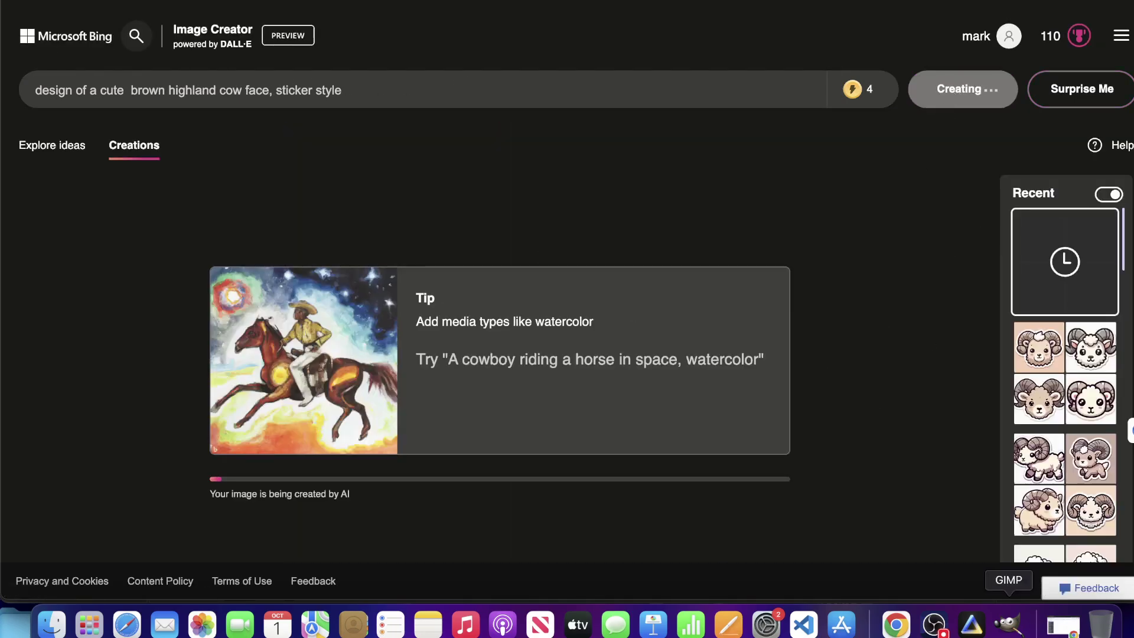
Step: Switch to GIMP and, at 200% zoom, paint pale aqua over the jagged fur beside the panda's right foot with the size 13 Paintbrush
{"action": "left_click", "coordinate": [1009, 624]}
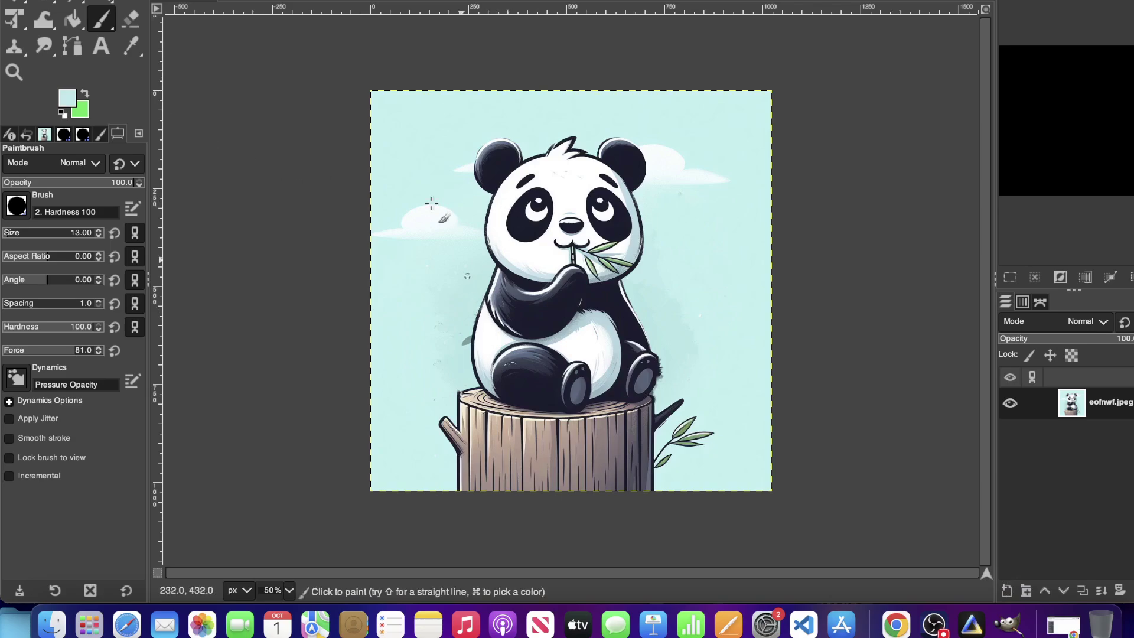
{"action": "left_click", "coordinate": [288, 591]}
{"action": "left_click", "coordinate": [276, 495]}
{"action": "scroll", "coordinate": [751, 395], "scroll_direction": "right", "scroll_amount": 5}
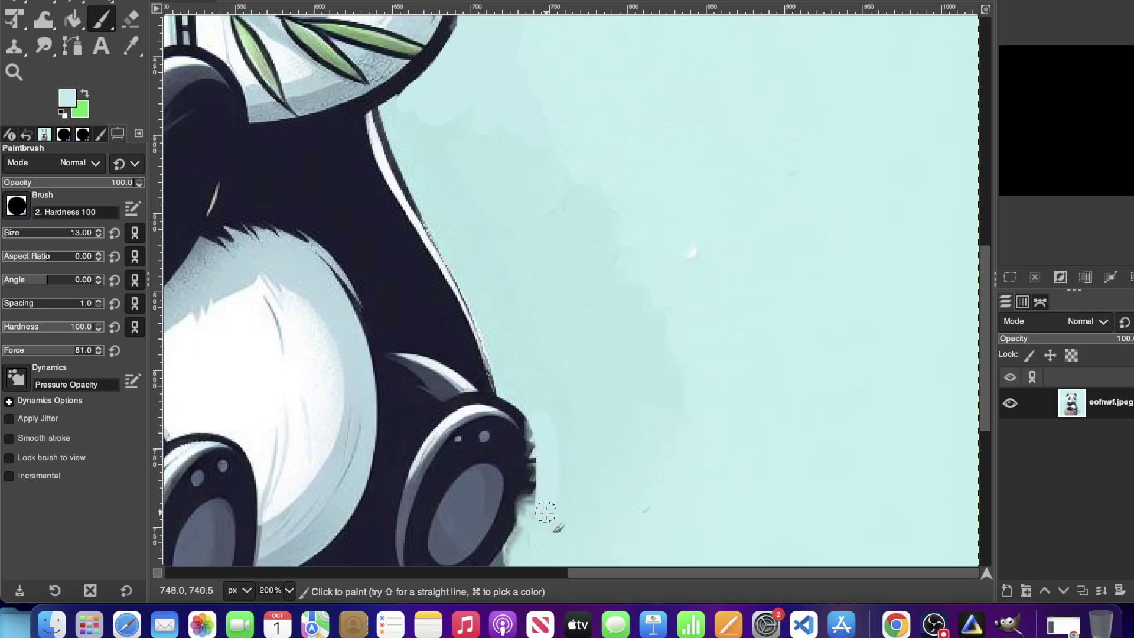
{"action": "scroll", "coordinate": [549, 508], "scroll_direction": "down", "scroll_amount": 10}
{"action": "scroll", "coordinate": [331, 209], "scroll_direction": "up", "scroll_amount": 5}
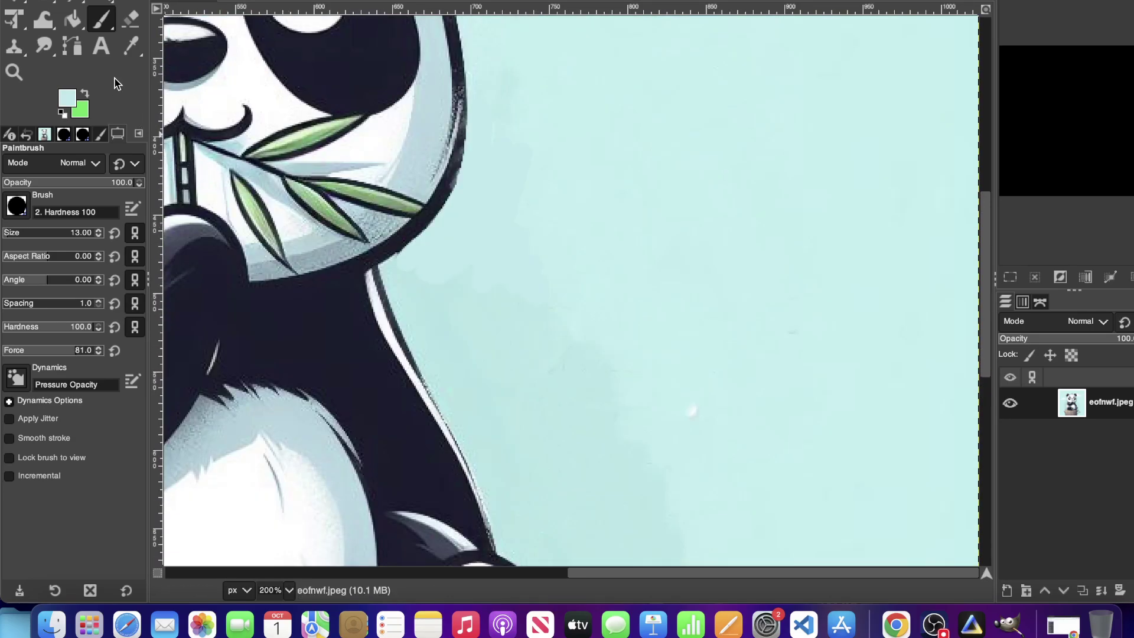
{"action": "key", "text": "o"}
{"action": "scroll", "coordinate": [656, 449], "scroll_direction": "down", "scroll_amount": 5}
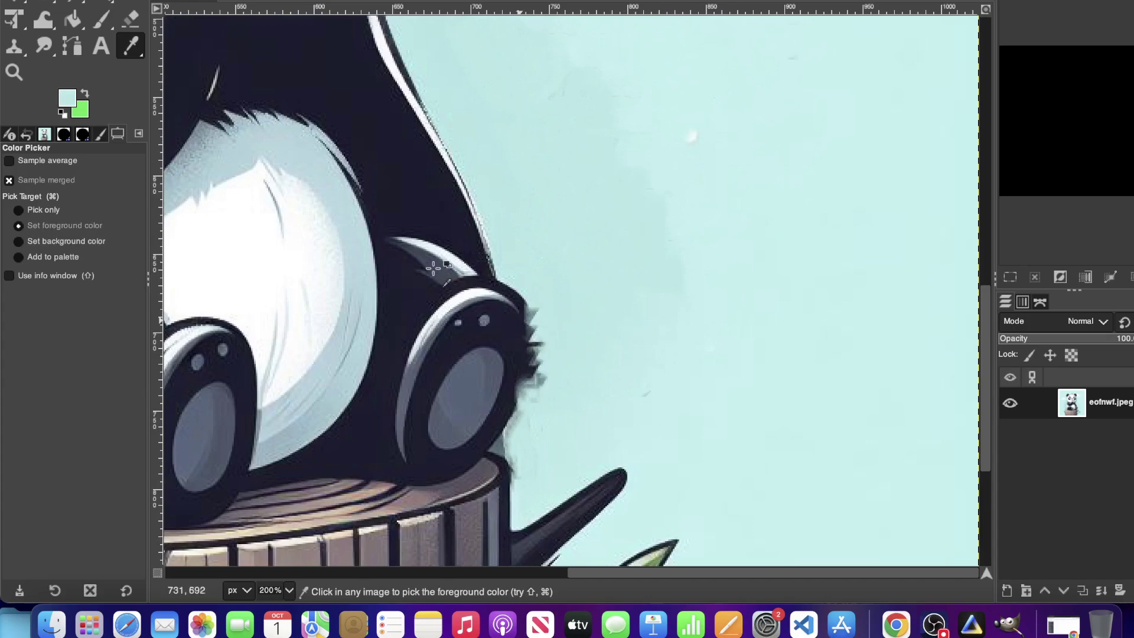
{"action": "key", "text": "p"}
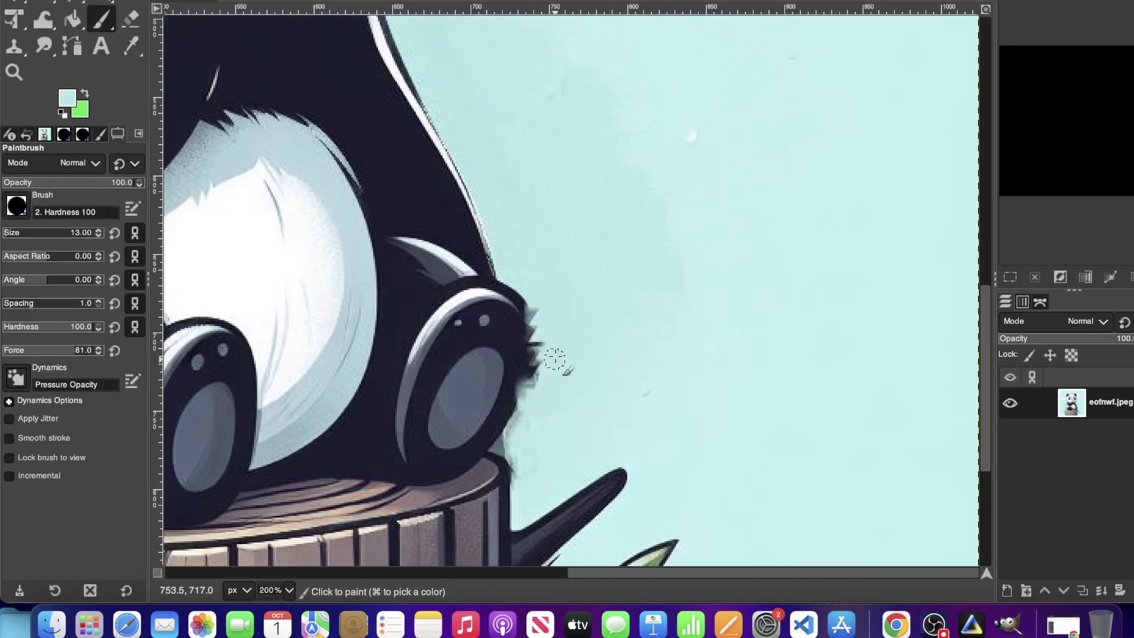
{"action": "mouse_move", "coordinate": [537, 294]}
{"action": "left_mouse_down"}
{"action": "mouse_move", "coordinate": [539, 372]}
{"action": "mouse_move", "coordinate": [512, 449]}
{"action": "mouse_move", "coordinate": [523, 473]}
{"action": "left_mouse_up"}
Step: Sample the panda's dark navy and redraw the right foot's outer outline with a size 5 Paintbrush
{"action": "key", "text": "o"}
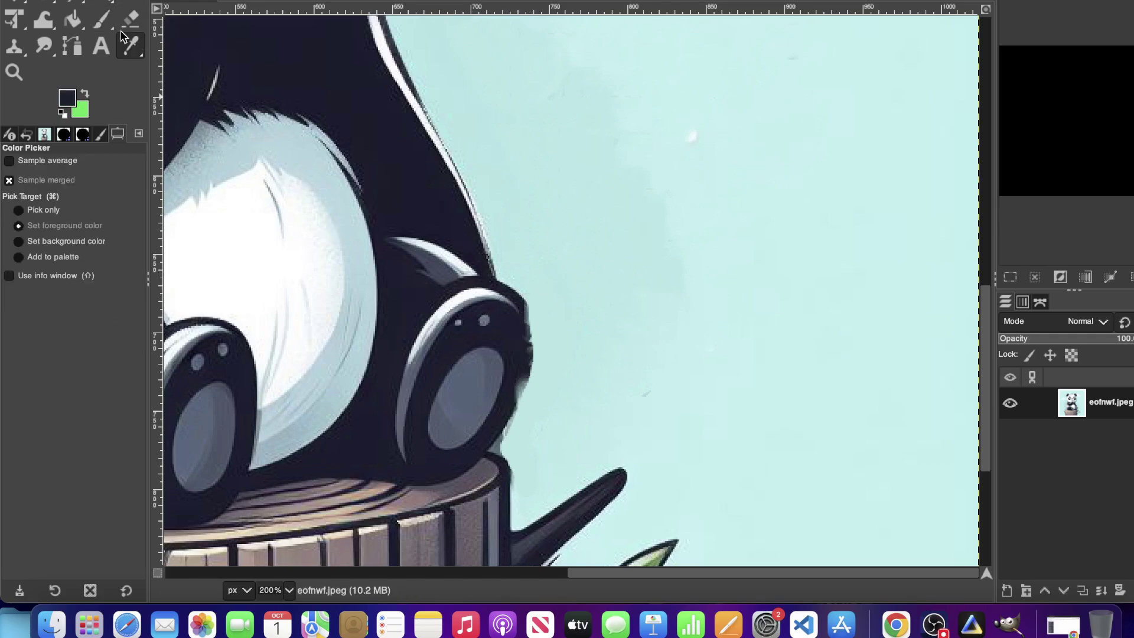
{"action": "left_click", "coordinate": [101, 19]}
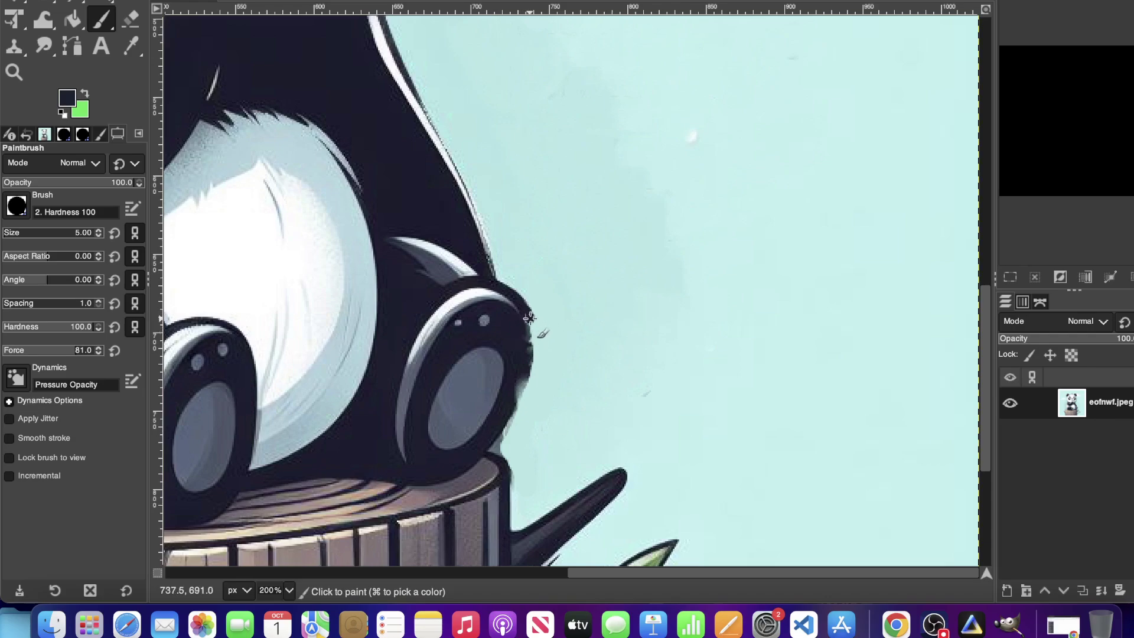
{"action": "left_click", "coordinate": [534, 338]}
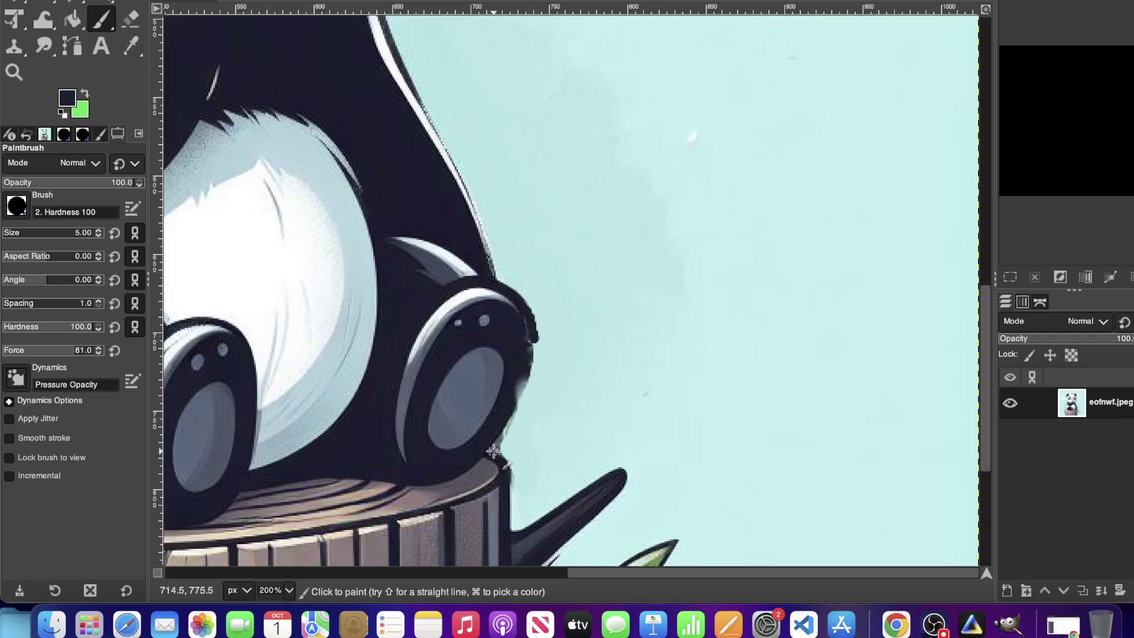
{"action": "left_click", "coordinate": [504, 439]}
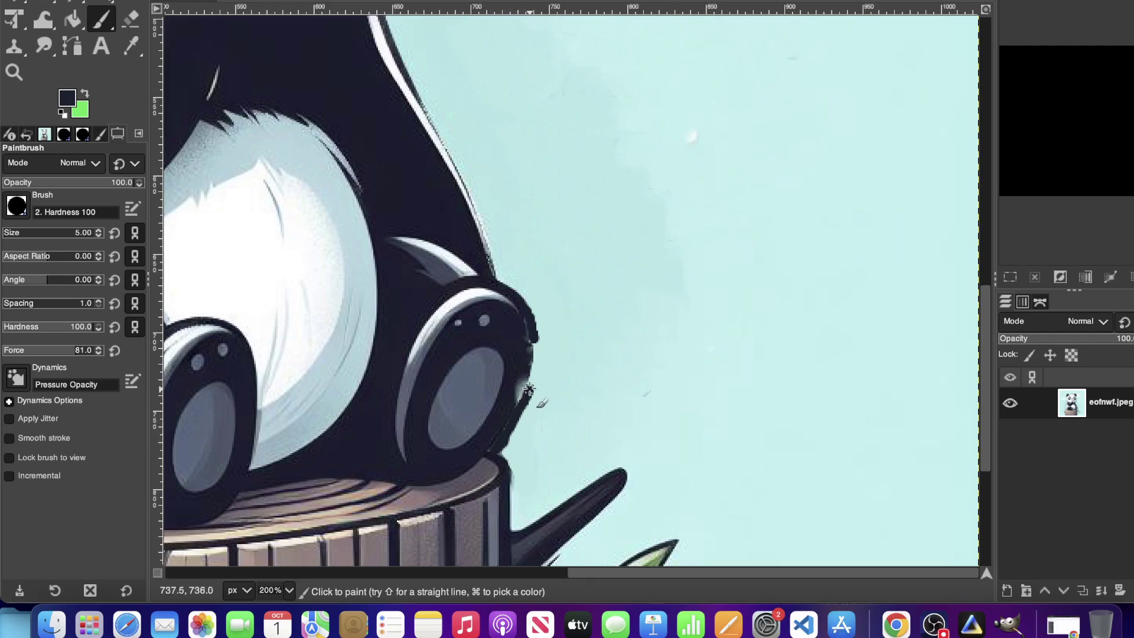
{"action": "left_click_drag", "start_coordinate": [535, 342], "coordinate": [534, 327]}
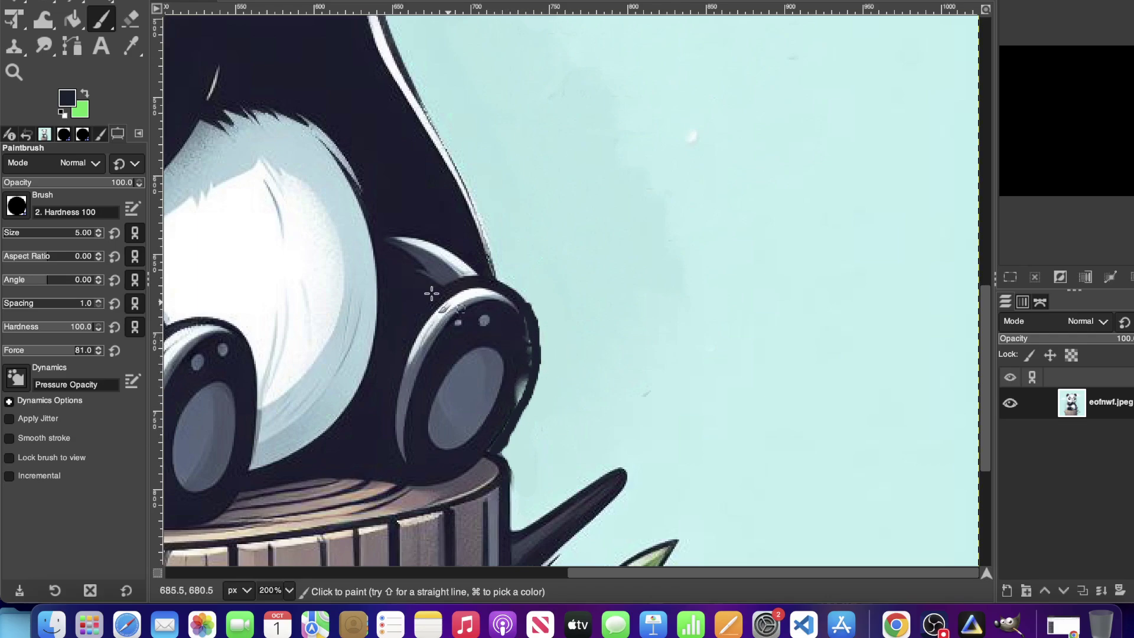
Step: At 400% zoom, fill the pale gaps inside the right foot's new outline with dark navy using a size 2 Airbrush
{"action": "left_click", "coordinate": [132, 46]}
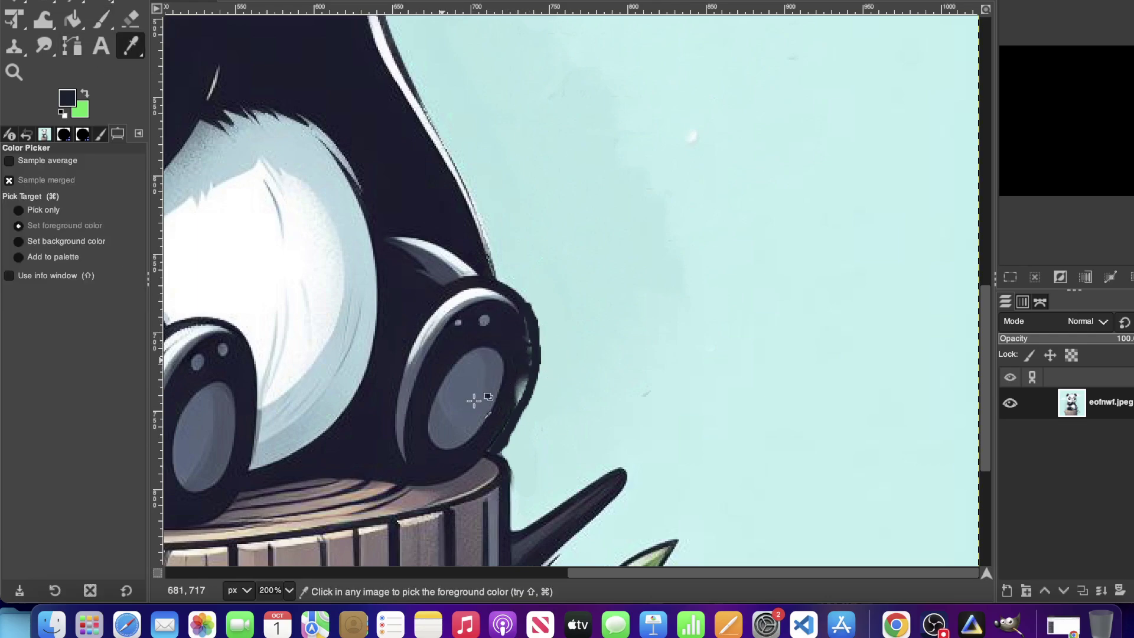
{"action": "left_click", "coordinate": [94, 27]}
{"action": "left_click", "coordinate": [102, 21]}
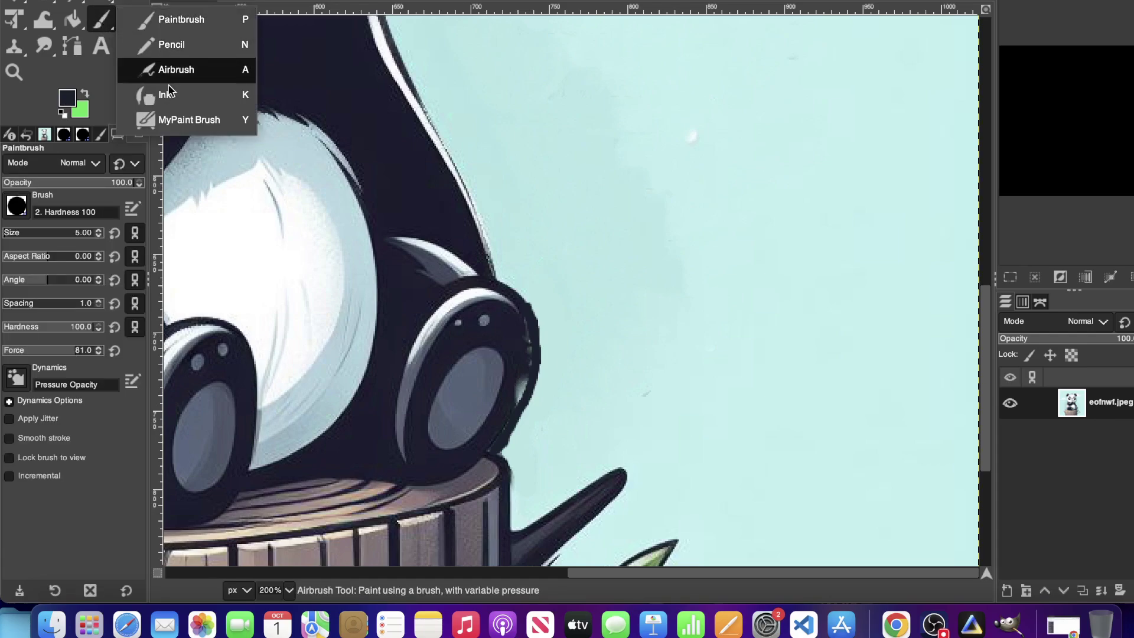
{"action": "left_click", "coordinate": [171, 71]}
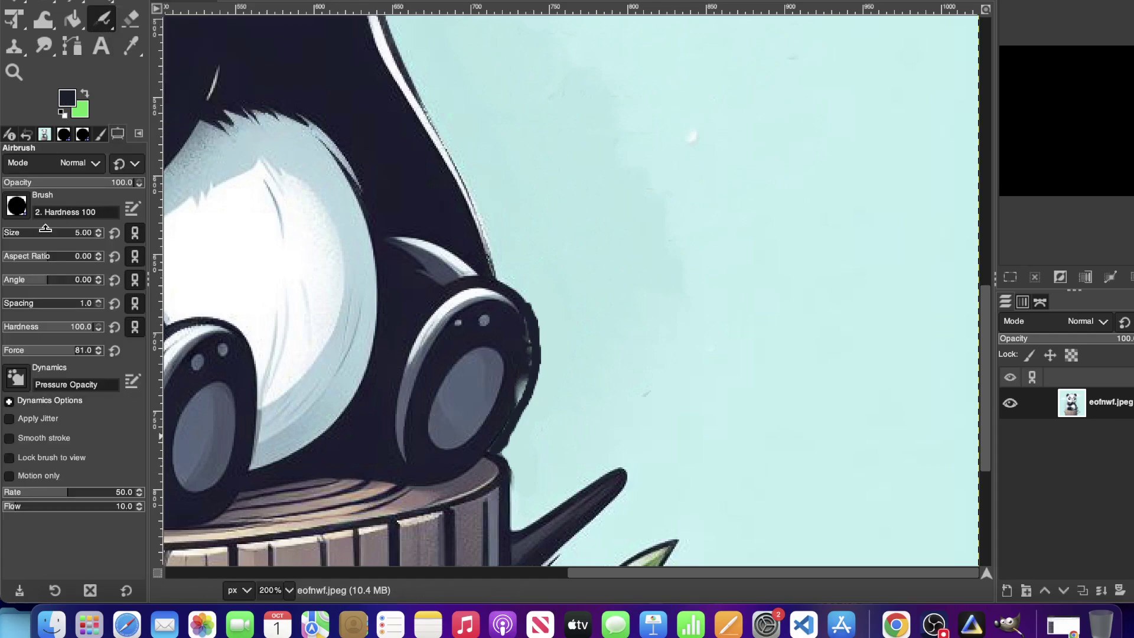
{"action": "left_click", "coordinate": [289, 590]}
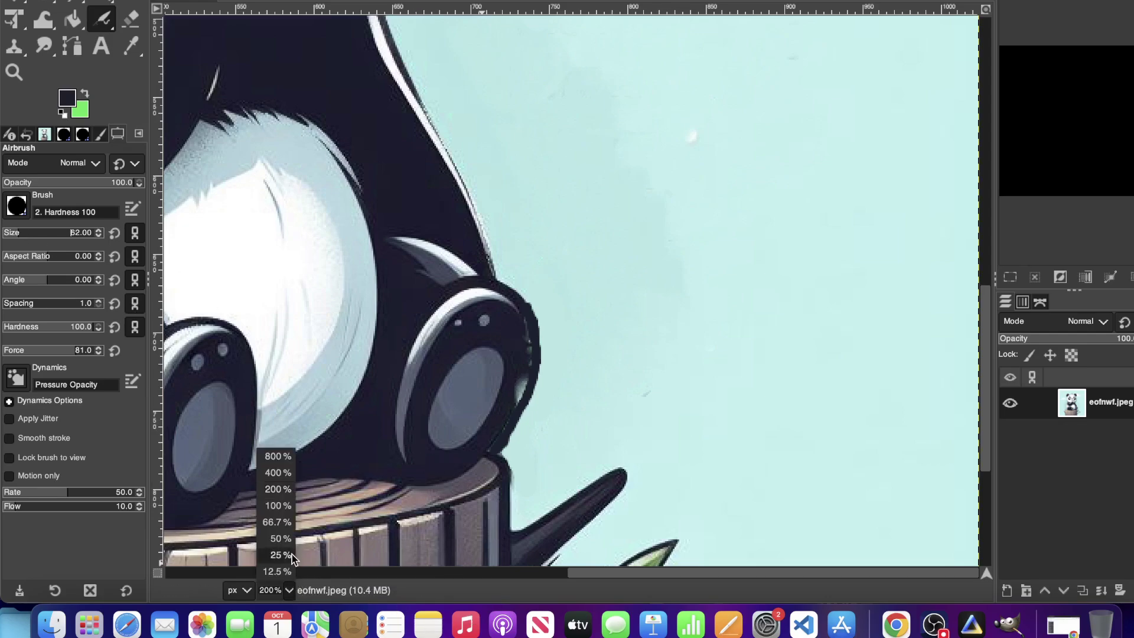
{"action": "left_click", "coordinate": [278, 490]}
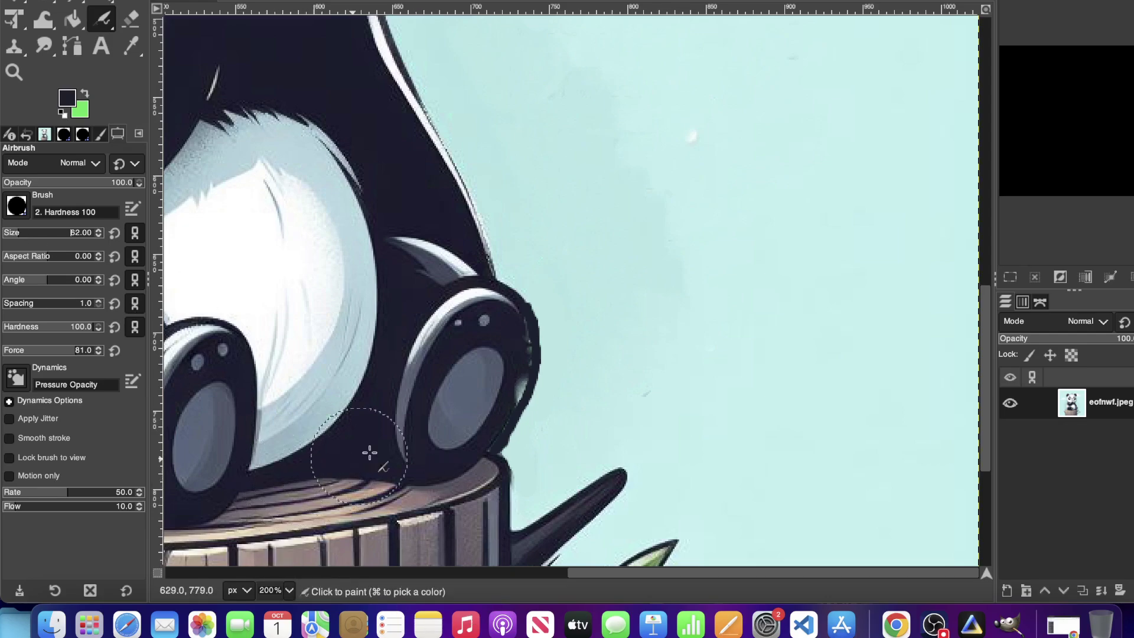
{"action": "left_click", "coordinate": [289, 588]}
{"action": "left_click", "coordinate": [276, 472]}
{"action": "scroll", "coordinate": [379, 329], "scroll_direction": "down", "scroll_amount": 5}
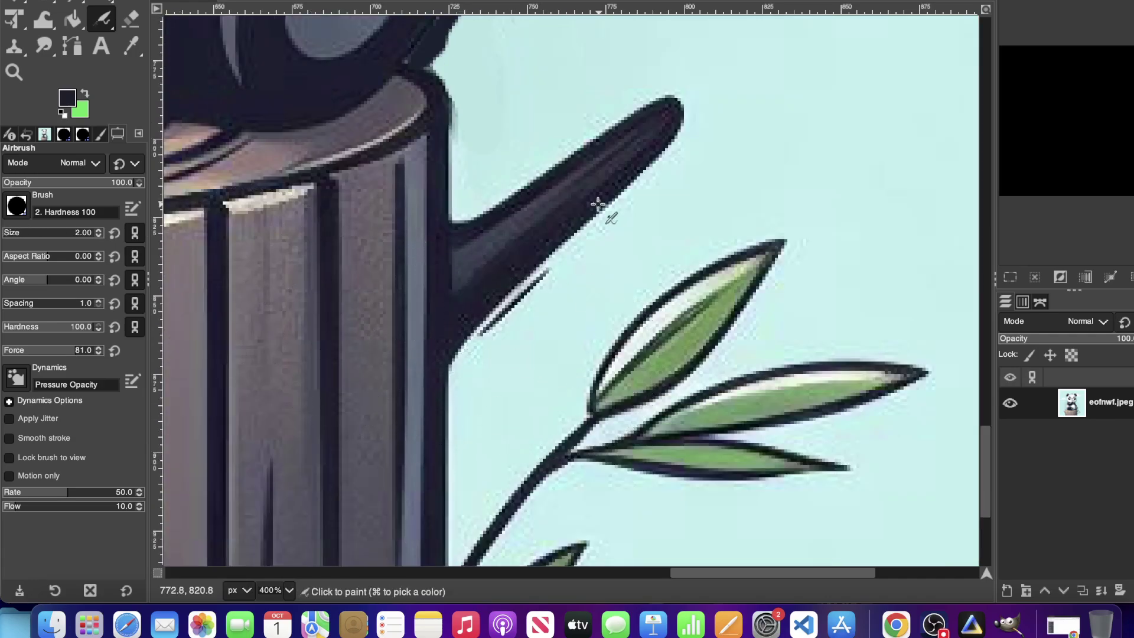
{"action": "scroll", "coordinate": [598, 202], "scroll_direction": "up", "scroll_amount": 5}
{"action": "mouse_move", "coordinate": [457, 235]}
{"action": "left_mouse_down"}
{"action": "mouse_move", "coordinate": [478, 190]}
{"action": "mouse_move", "coordinate": [470, 230]}
{"action": "mouse_move", "coordinate": [475, 205]}
{"action": "mouse_move", "coordinate": [468, 214]}
{"action": "mouse_move", "coordinate": [463, 191]}
{"action": "mouse_move", "coordinate": [479, 198]}
{"action": "mouse_move", "coordinate": [468, 231]}
{"action": "mouse_move", "coordinate": [480, 207]}
{"action": "left_mouse_up"}
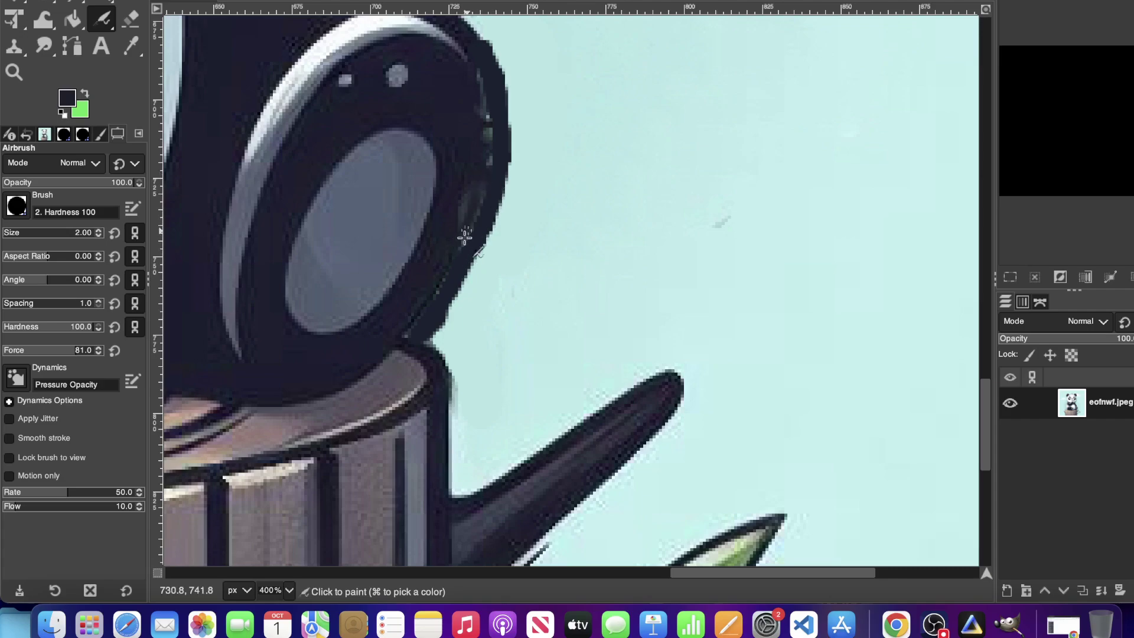
{"action": "mouse_move", "coordinate": [486, 135]}
{"action": "left_mouse_down"}
{"action": "mouse_move", "coordinate": [481, 147]}
{"action": "mouse_move", "coordinate": [483, 117]}
{"action": "left_mouse_up"}
{"action": "mouse_move", "coordinate": [460, 239]}
{"action": "left_mouse_down"}
{"action": "mouse_move", "coordinate": [487, 200]}
{"action": "mouse_move", "coordinate": [447, 266]}
{"action": "left_mouse_up"}
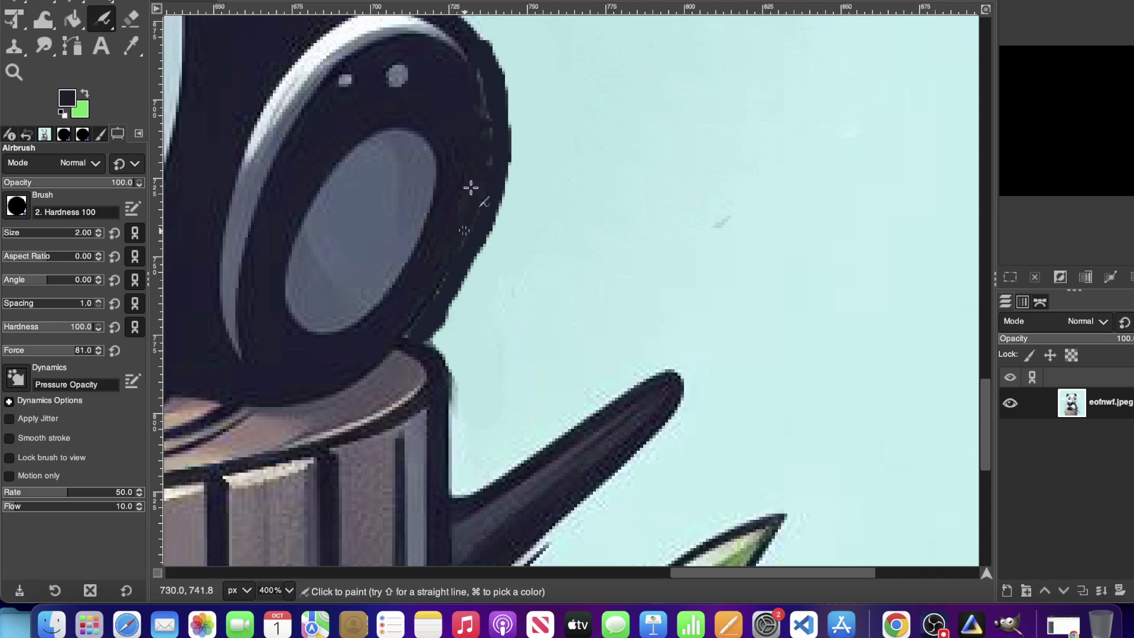
{"action": "left_click_drag", "start_coordinate": [490, 161], "coordinate": [478, 86]}
{"action": "left_click", "coordinate": [289, 590]}
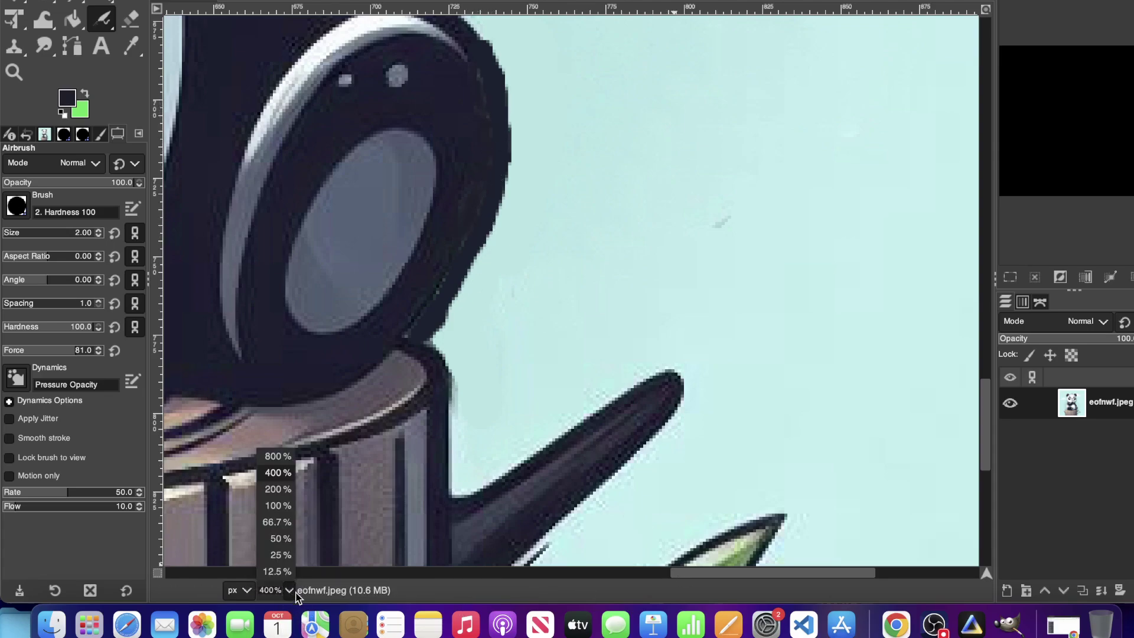
Step: At 100% zoom, sample the pale aqua background beside the leaf left of the panda as the Airbrush colour
{"action": "left_click", "coordinate": [288, 555]}
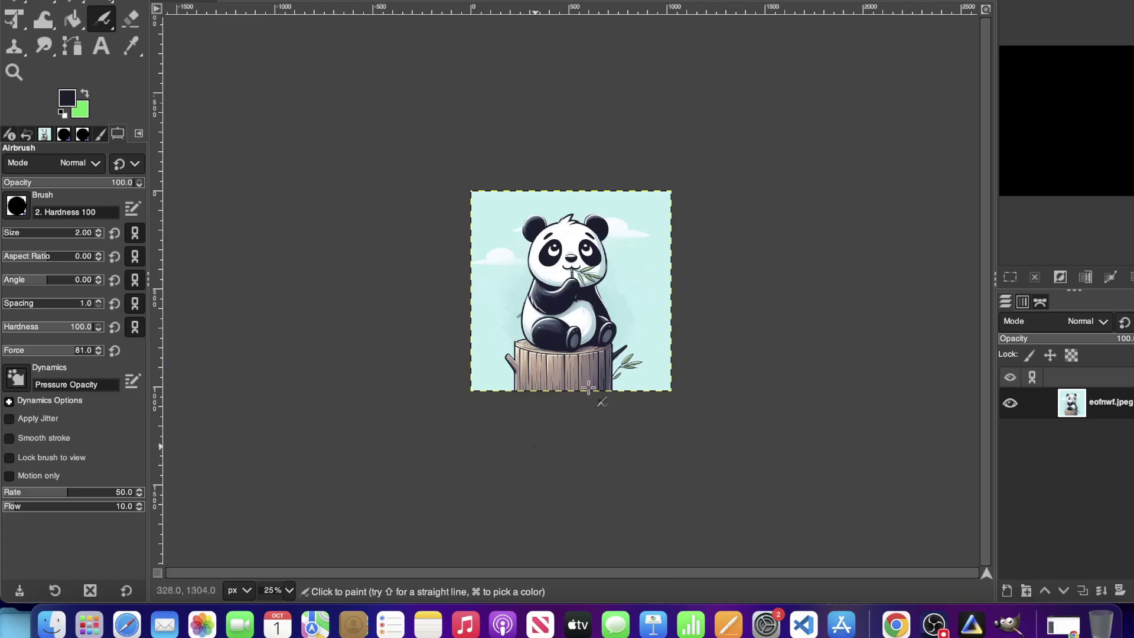
{"action": "left_click", "coordinate": [289, 590]}
{"action": "left_click", "coordinate": [279, 503]}
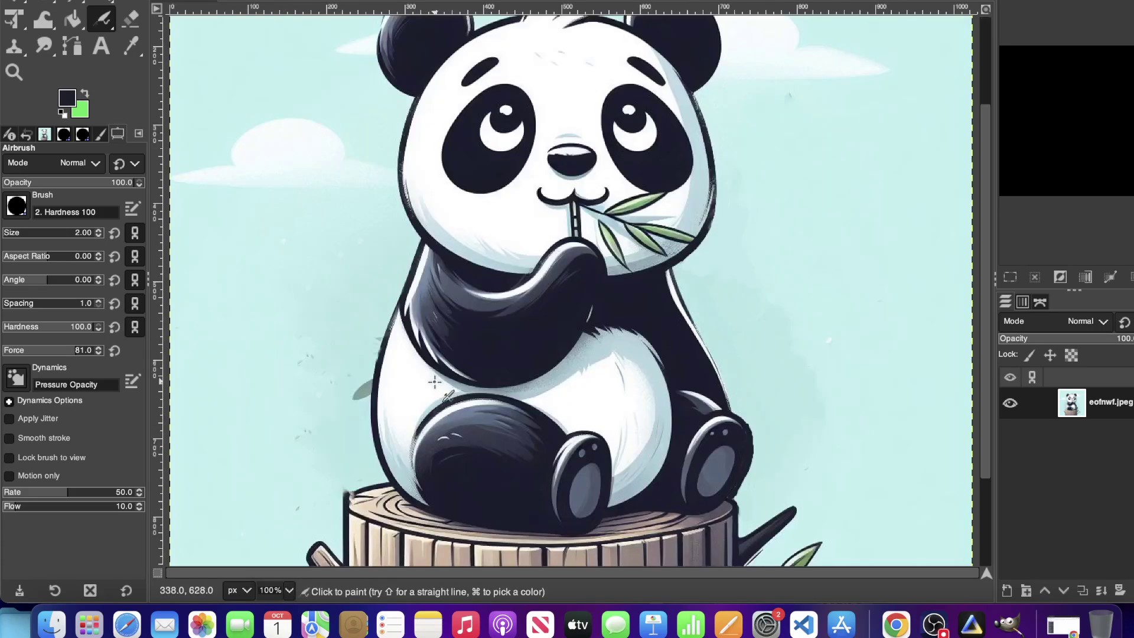
{"action": "left_click", "coordinate": [128, 45]}
{"action": "left_click", "coordinate": [314, 358]}
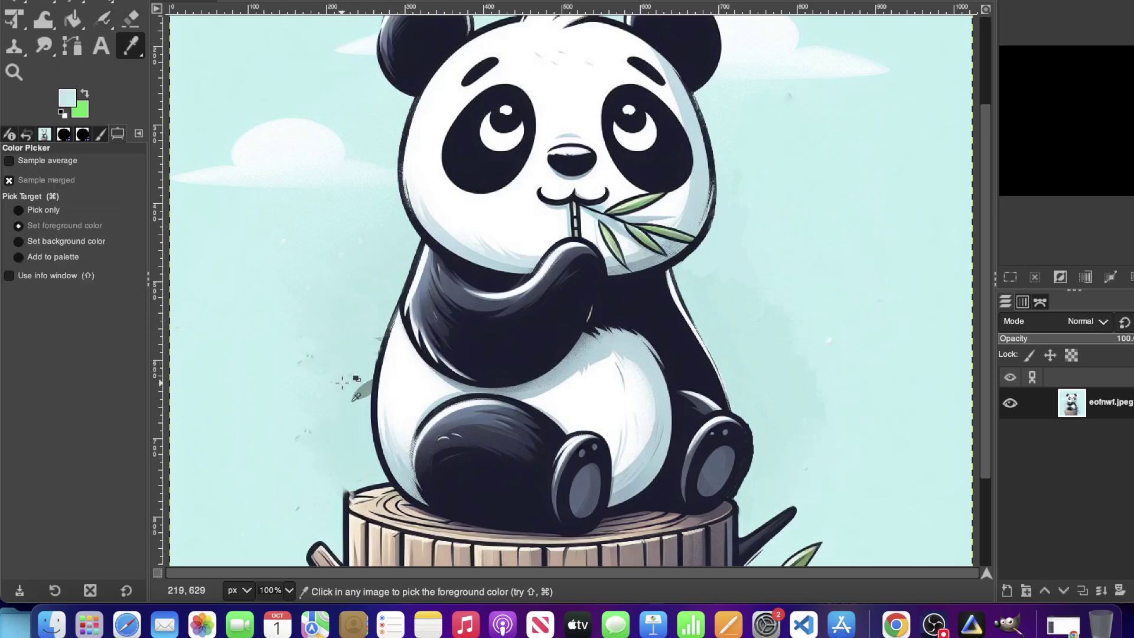
{"action": "left_click", "coordinate": [102, 19]}
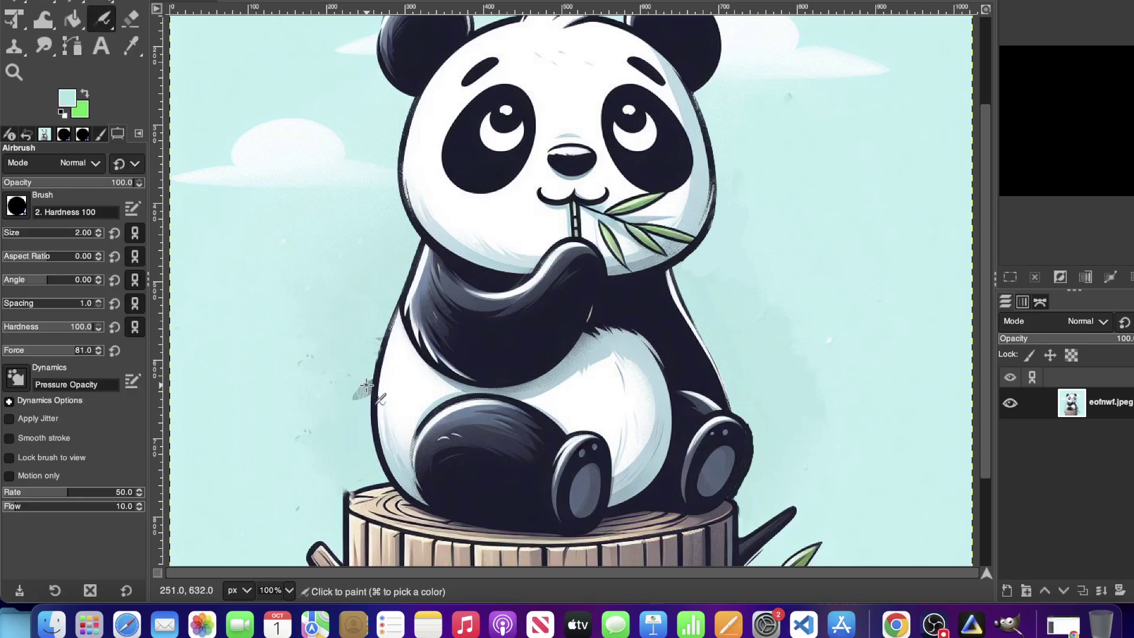
Step: Switch to Bing Image Creator and download the generated brown highland cow face stickers one after another
{"action": "left_click", "coordinate": [896, 625]}
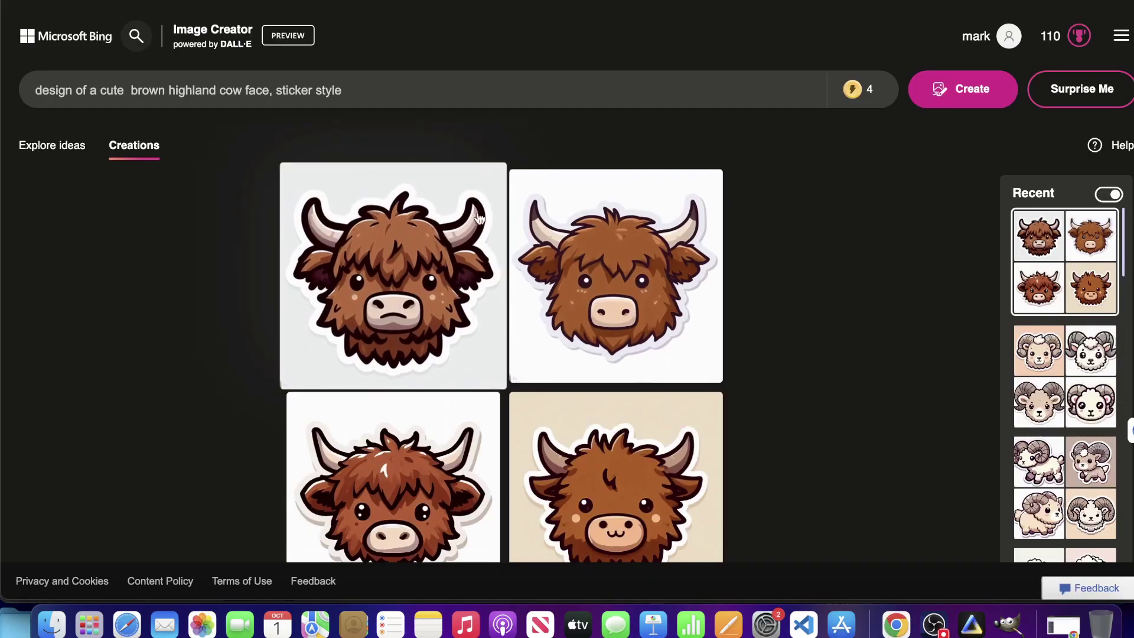
{"action": "scroll", "coordinate": [650, 284], "scroll_direction": "down", "scroll_amount": 1}
{"action": "left_click", "coordinate": [434, 273]}
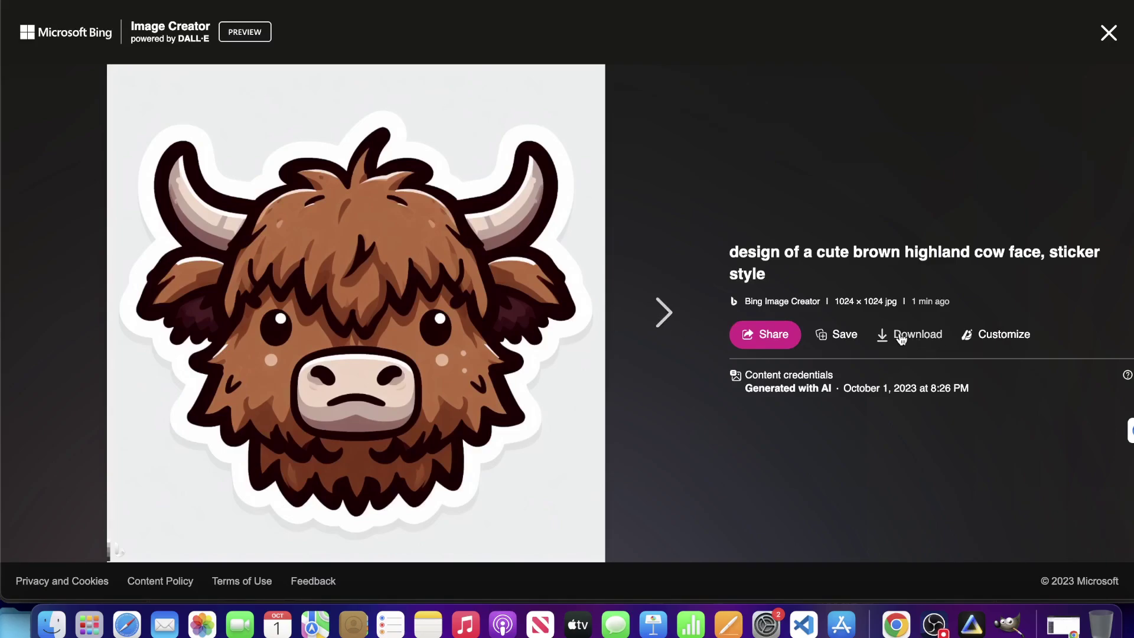
{"action": "left_click", "coordinate": [901, 336]}
{"action": "left_click", "coordinate": [663, 312]}
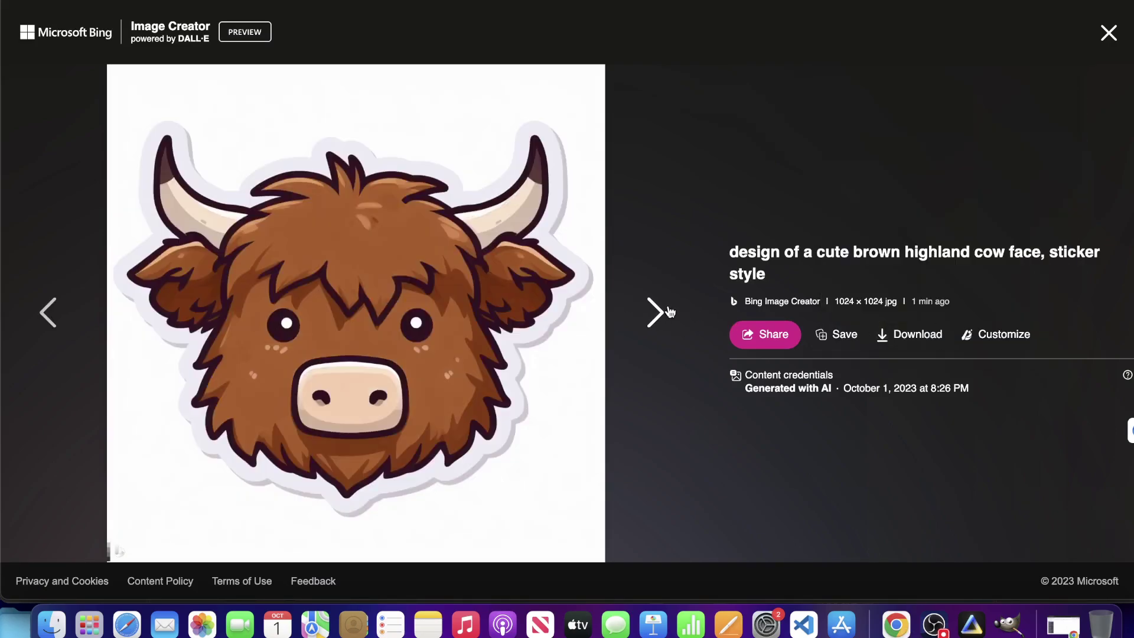
{"action": "left_click", "coordinate": [879, 337]}
{"action": "left_click", "coordinate": [664, 312]}
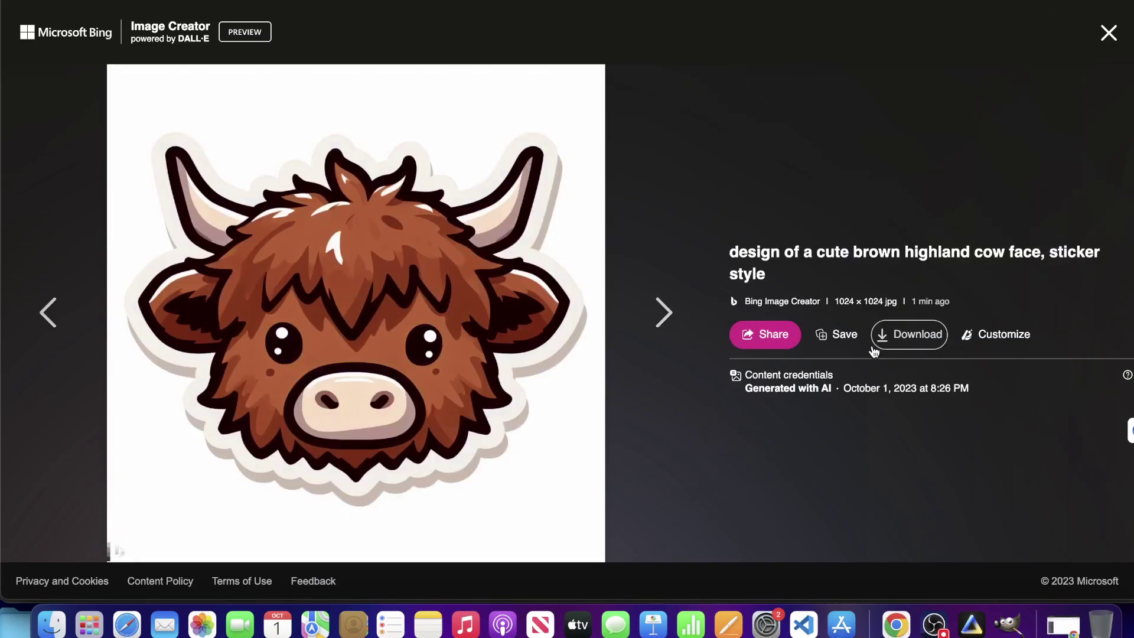
{"action": "left_click", "coordinate": [664, 312]}
{"action": "left_click", "coordinate": [901, 335]}
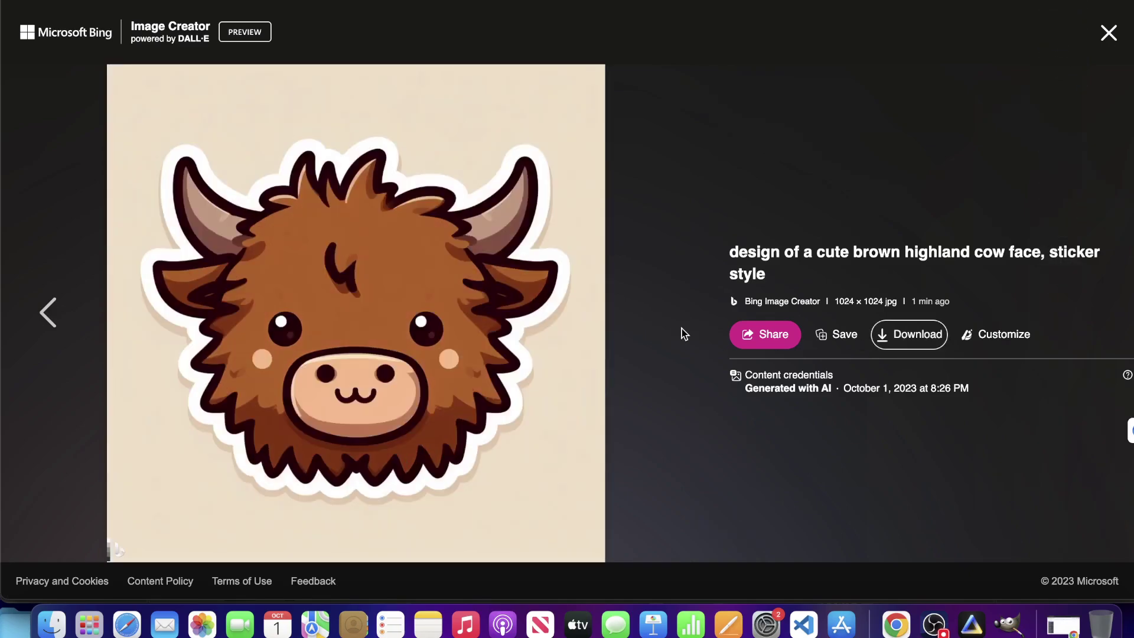
{"action": "left_click", "coordinate": [1108, 35]}
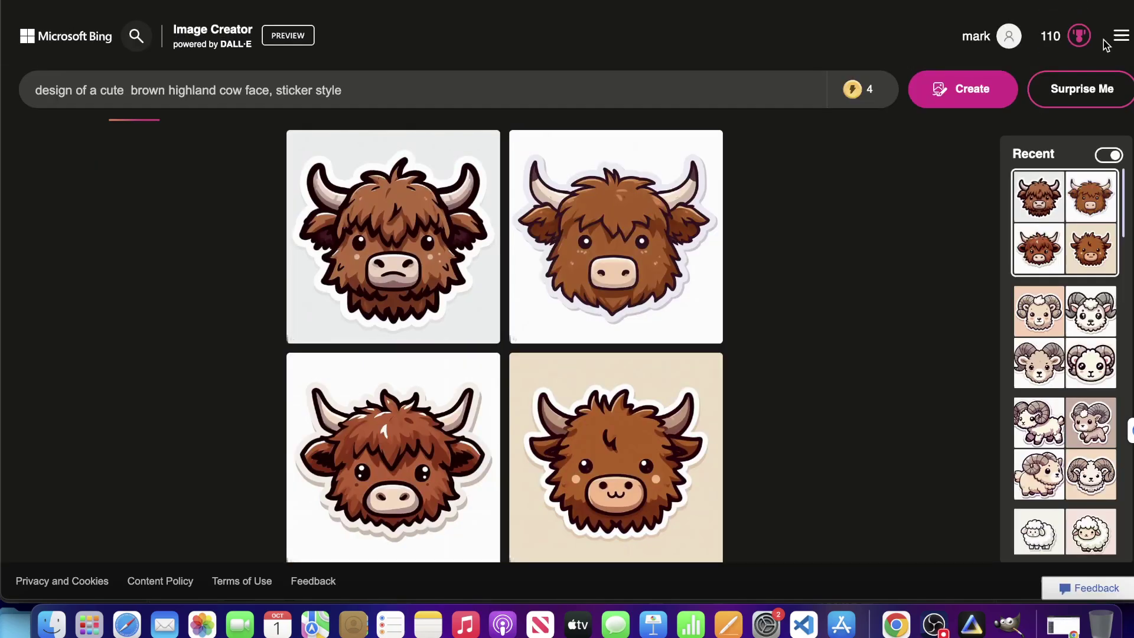
Step: Change the prompt to "design of a cute white ghost, sticker style" and generate the images
{"action": "left_click", "coordinate": [322, 73]}
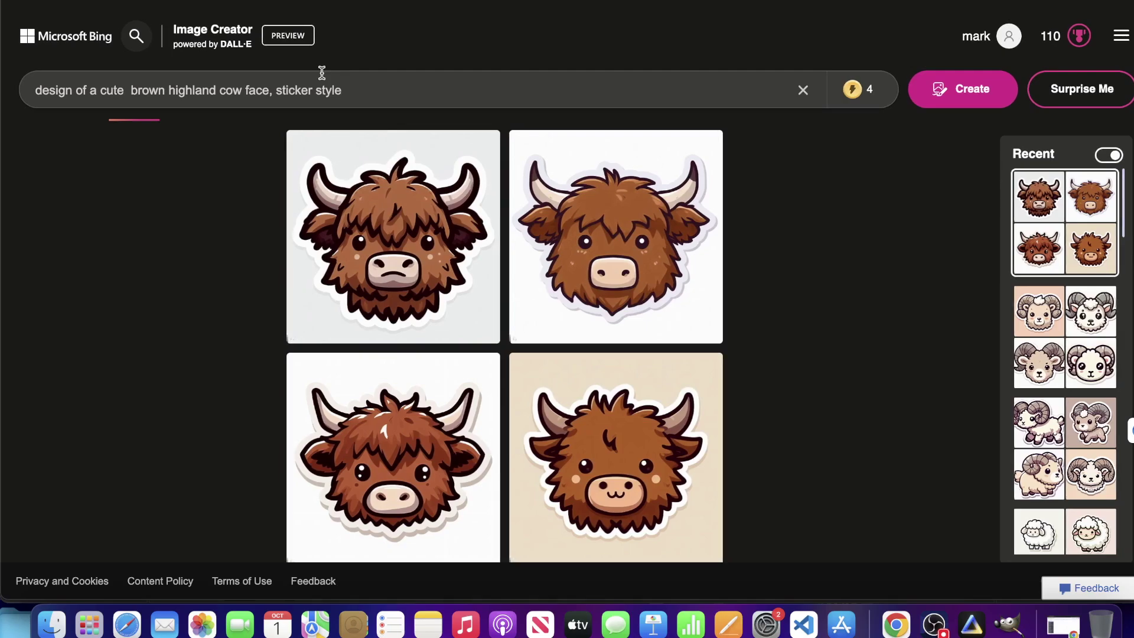
{"action": "left_click_drag", "start_coordinate": [128, 90], "coordinate": [255, 90]}
{"action": "key", "text": "BackSpace"}
{"action": "type", "text": "white"}
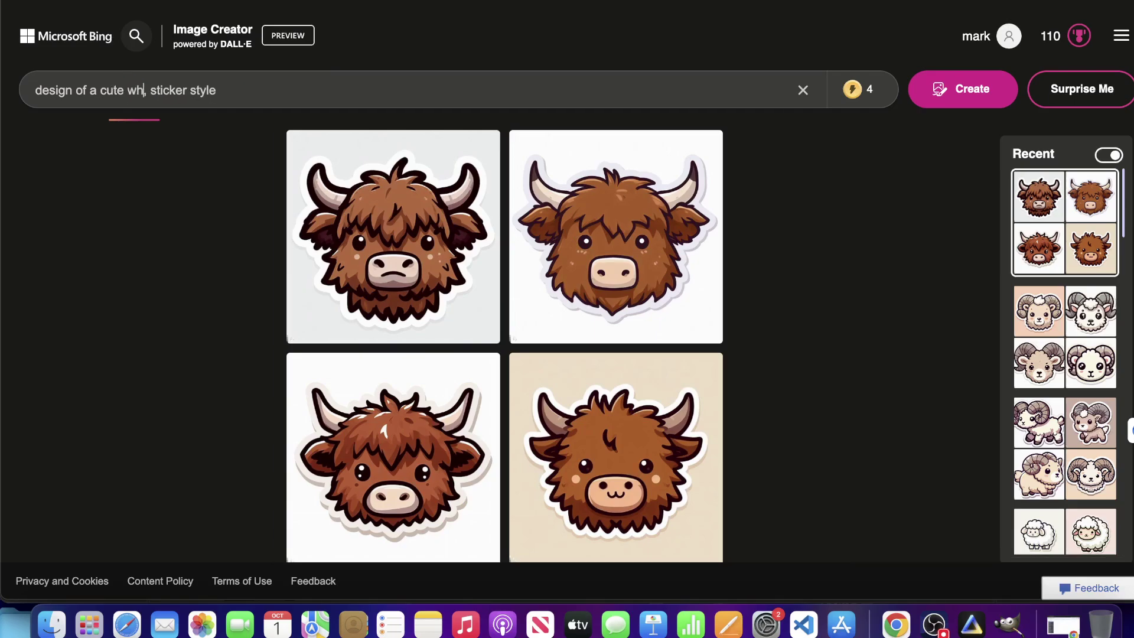
{"action": "type", "text": " ghost"}
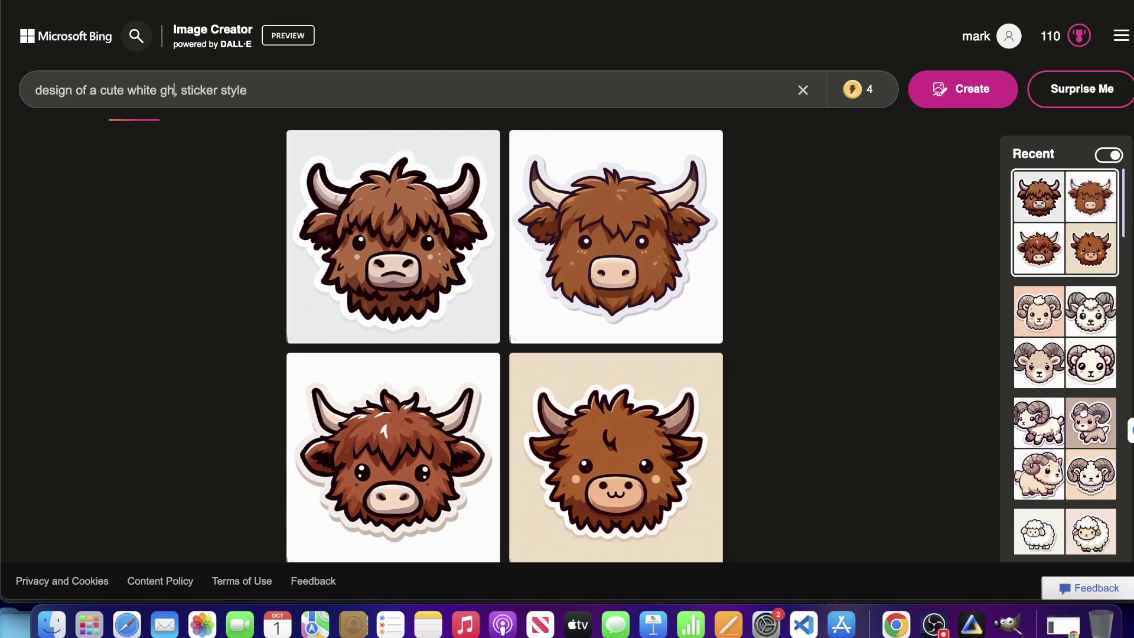
{"action": "left_click", "coordinate": [972, 101]}
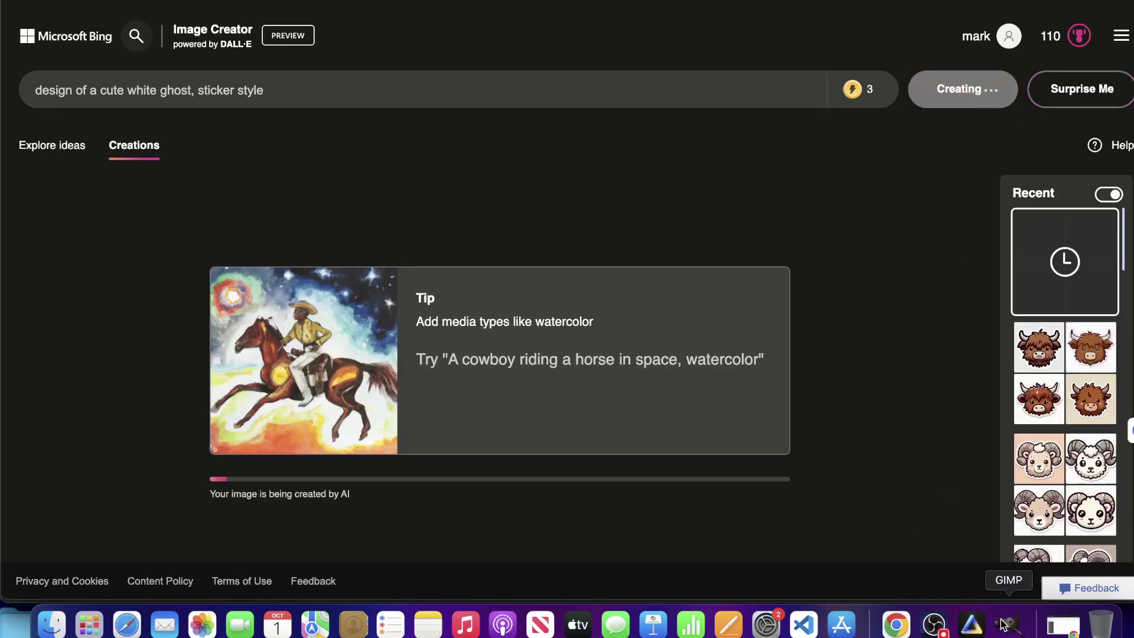
Step: Switch to GIMP and, at 200% zoom, cover the grey leaf and specks left of the panda's body with a size 27 Airbrush
{"action": "left_click", "coordinate": [1009, 624]}
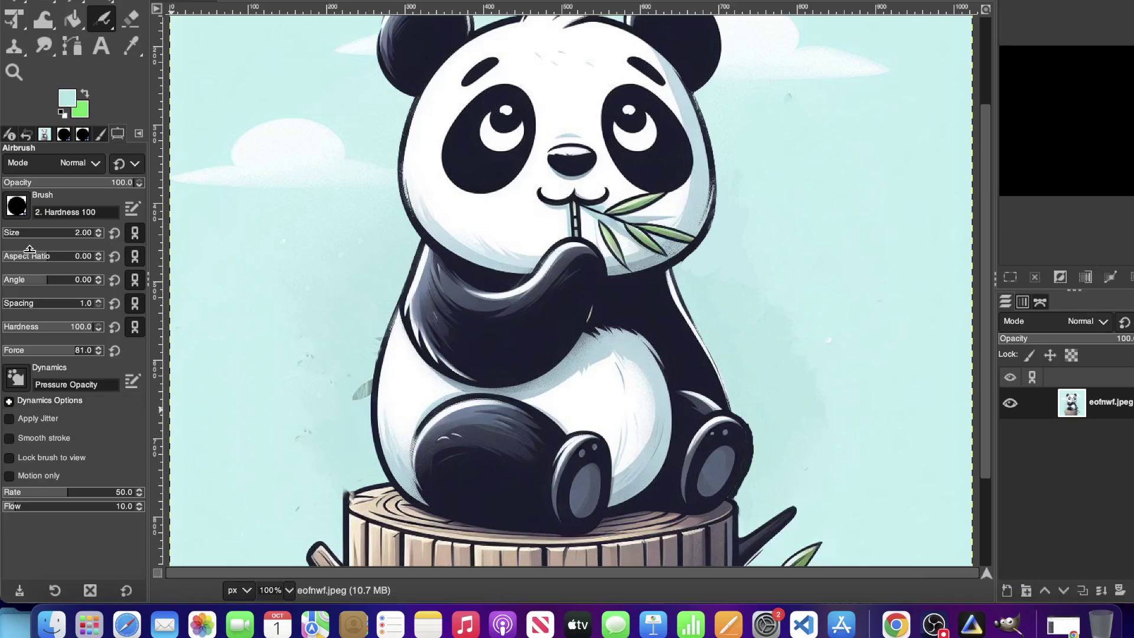
{"action": "left_click_drag", "start_coordinate": [11, 233], "coordinate": [35, 233]}
{"action": "left_click", "coordinate": [289, 590]}
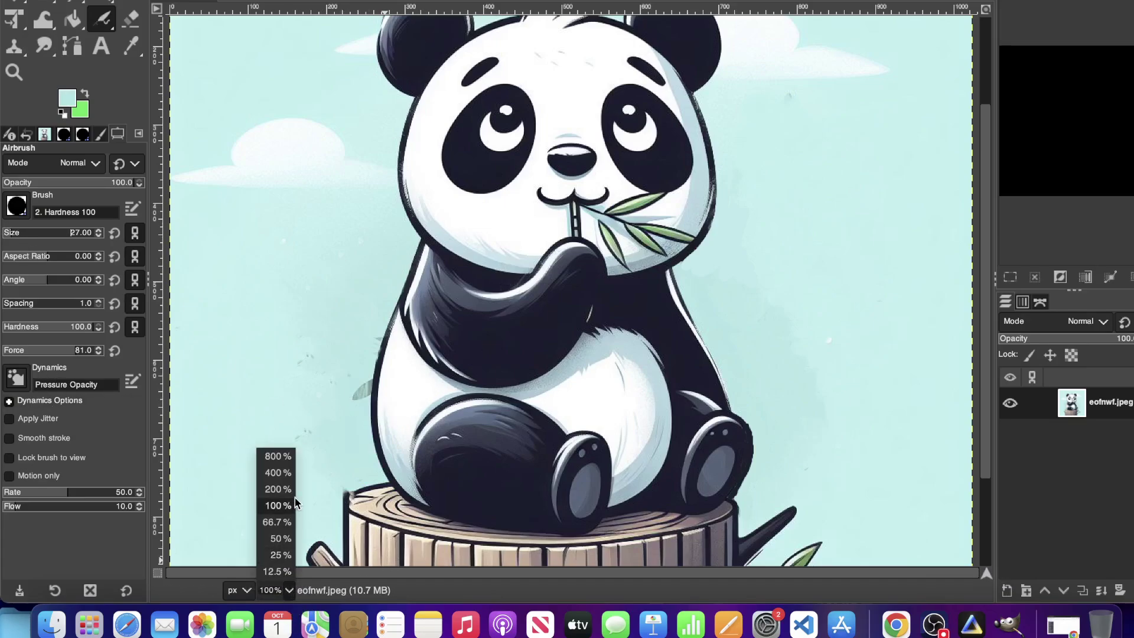
{"action": "left_click", "coordinate": [274, 489]}
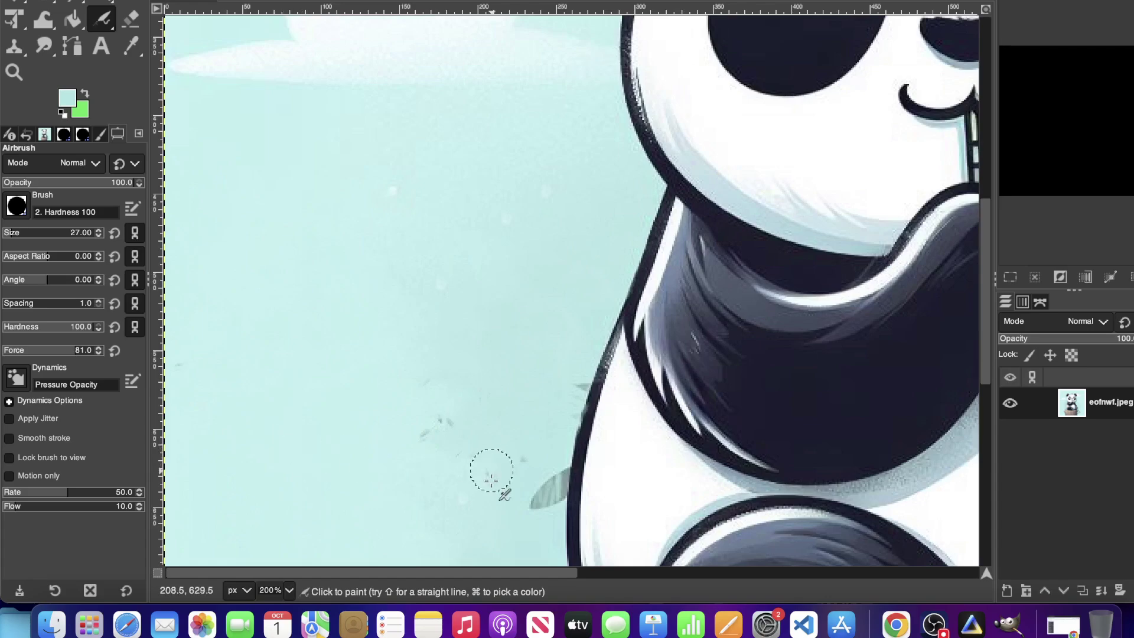
{"action": "mouse_move", "coordinate": [519, 502]}
{"action": "left_mouse_down"}
{"action": "mouse_move", "coordinate": [537, 514]}
{"action": "mouse_move", "coordinate": [539, 488]}
{"action": "left_mouse_up"}
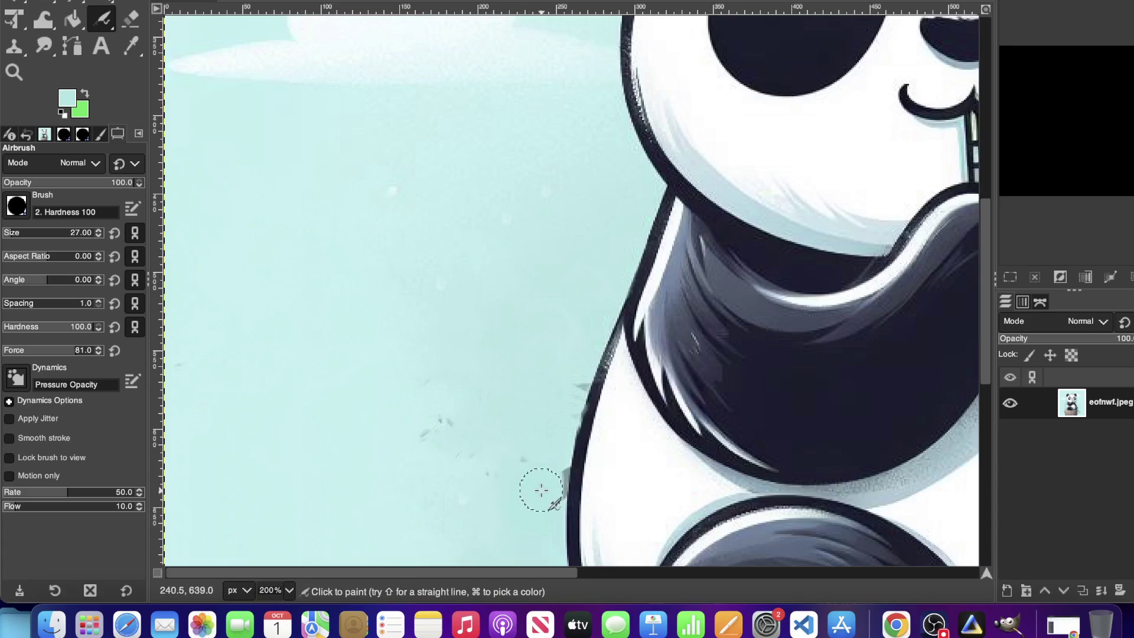
{"action": "mouse_move", "coordinate": [404, 423]}
{"action": "left_mouse_down"}
{"action": "mouse_move", "coordinate": [418, 476]}
{"action": "mouse_move", "coordinate": [487, 434]}
{"action": "mouse_move", "coordinate": [502, 456]}
{"action": "left_mouse_up"}
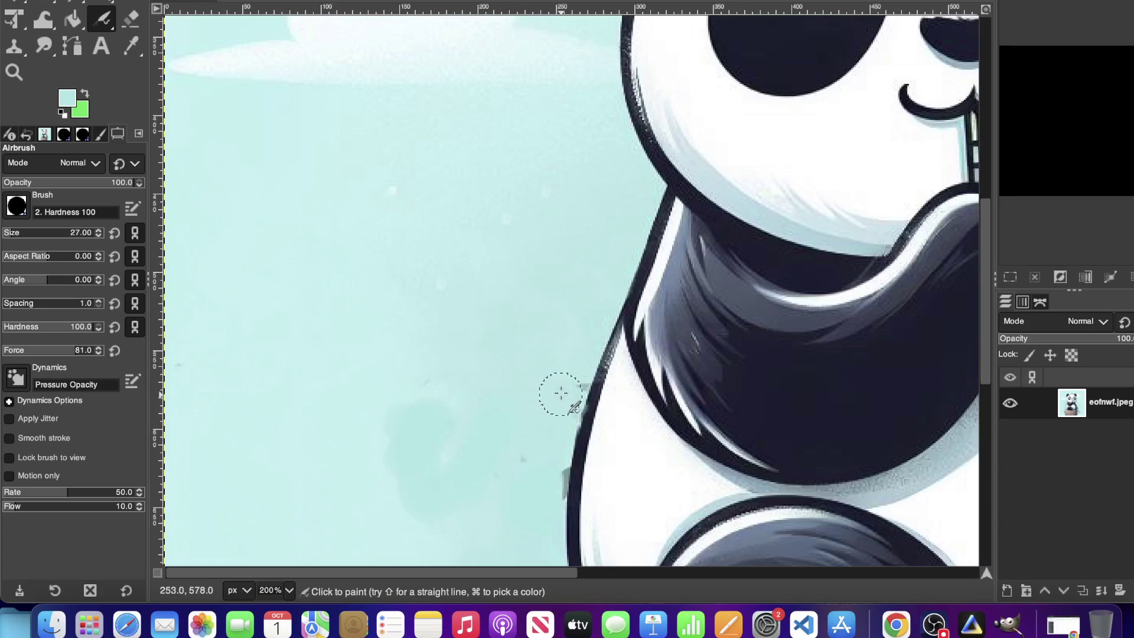
{"action": "mouse_move", "coordinate": [567, 382]}
{"action": "left_mouse_down"}
{"action": "mouse_move", "coordinate": [545, 498]}
{"action": "mouse_move", "coordinate": [539, 453]}
{"action": "mouse_move", "coordinate": [581, 363]}
{"action": "mouse_move", "coordinate": [563, 385]}
{"action": "left_mouse_up"}
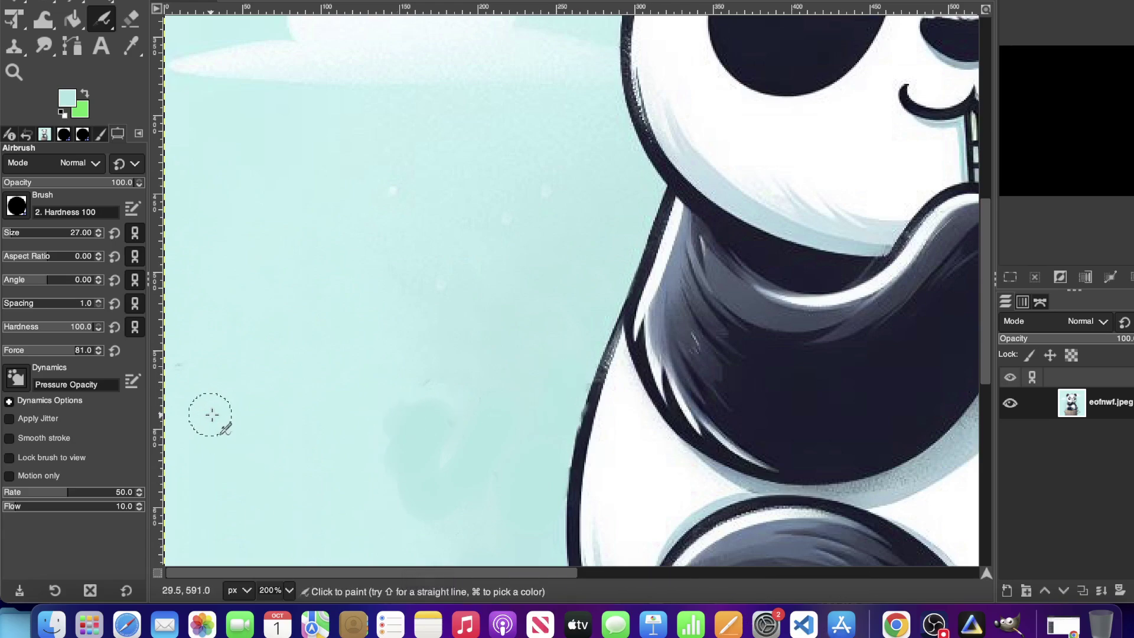
Step: Sample a lighter aqua from the background and airbrush over the blotches and white specks left of the panda's arm
{"action": "left_click", "coordinate": [105, 47]}
{"action": "left_click", "coordinate": [131, 46]}
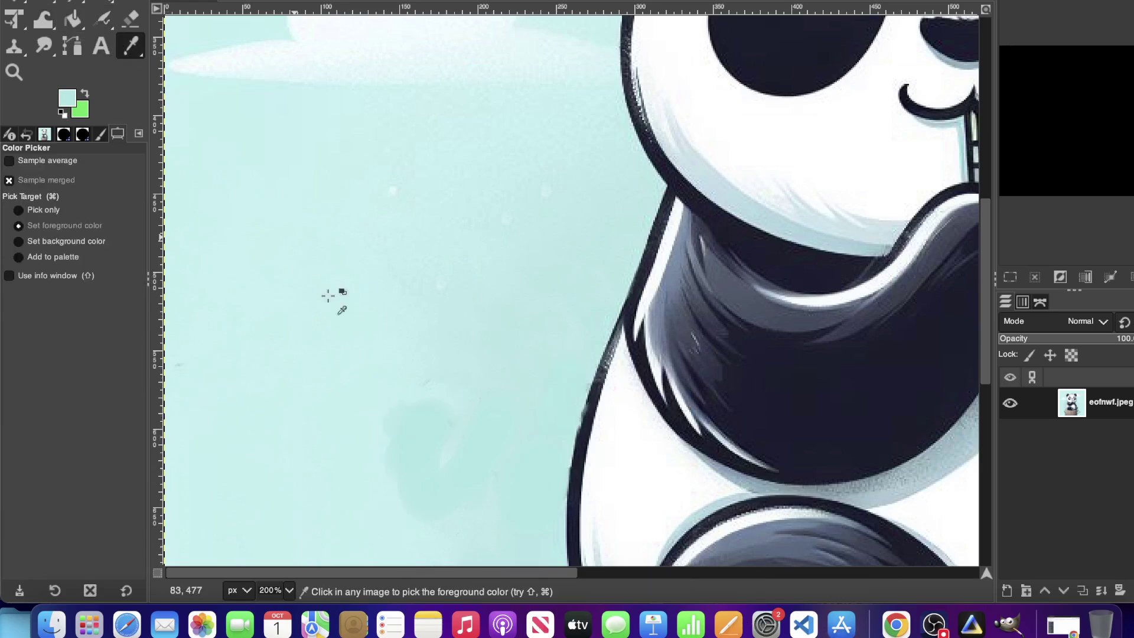
{"action": "left_click", "coordinate": [407, 353]}
{"action": "left_click", "coordinate": [101, 18]}
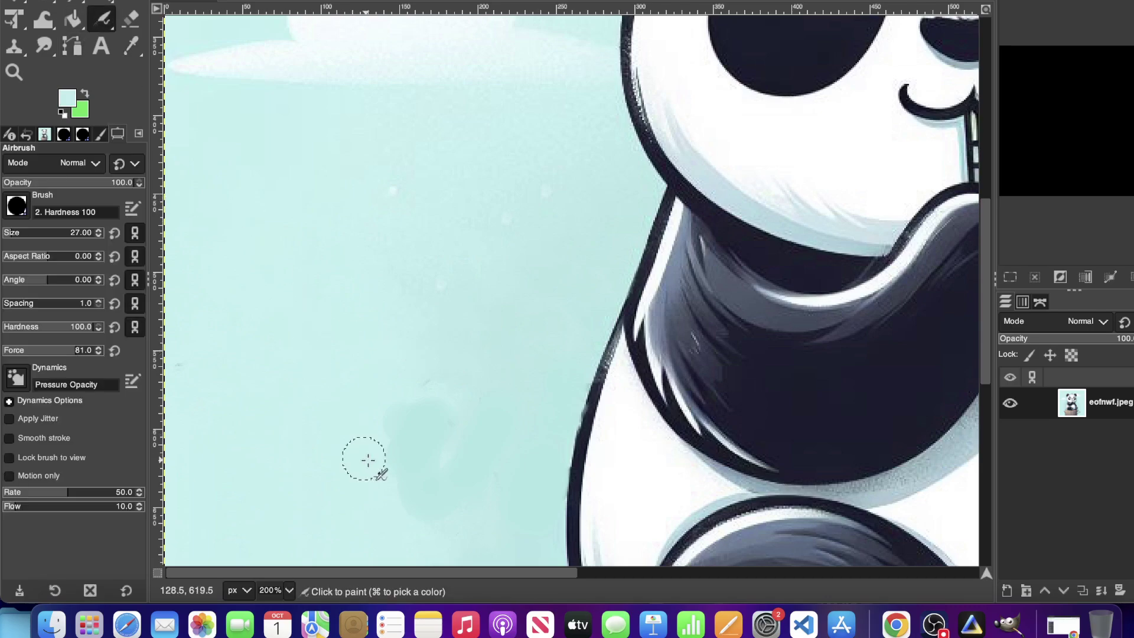
{"action": "mouse_move", "coordinate": [427, 528]}
{"action": "left_mouse_down"}
{"action": "mouse_move", "coordinate": [497, 395]}
{"action": "mouse_move", "coordinate": [528, 503]}
{"action": "mouse_move", "coordinate": [519, 446]}
{"action": "mouse_move", "coordinate": [443, 410]}
{"action": "mouse_move", "coordinate": [513, 334]}
{"action": "left_mouse_up"}
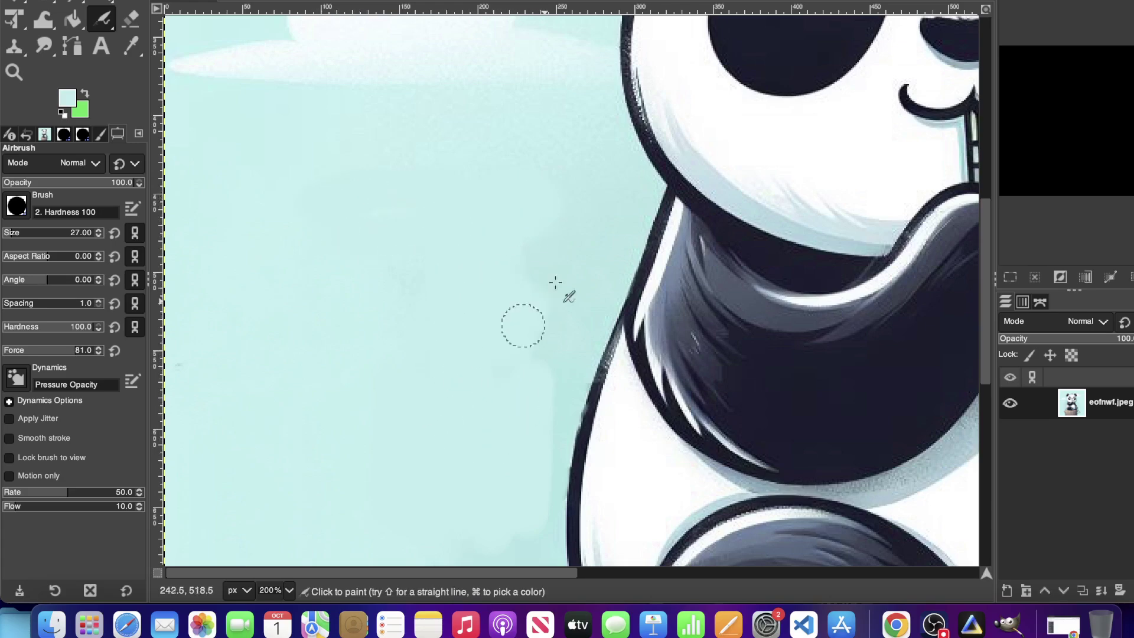
{"action": "scroll", "coordinate": [531, 337], "scroll_direction": "down", "scroll_amount": 10}
{"action": "scroll", "coordinate": [542, 362], "scroll_direction": "up", "scroll_amount": 15}
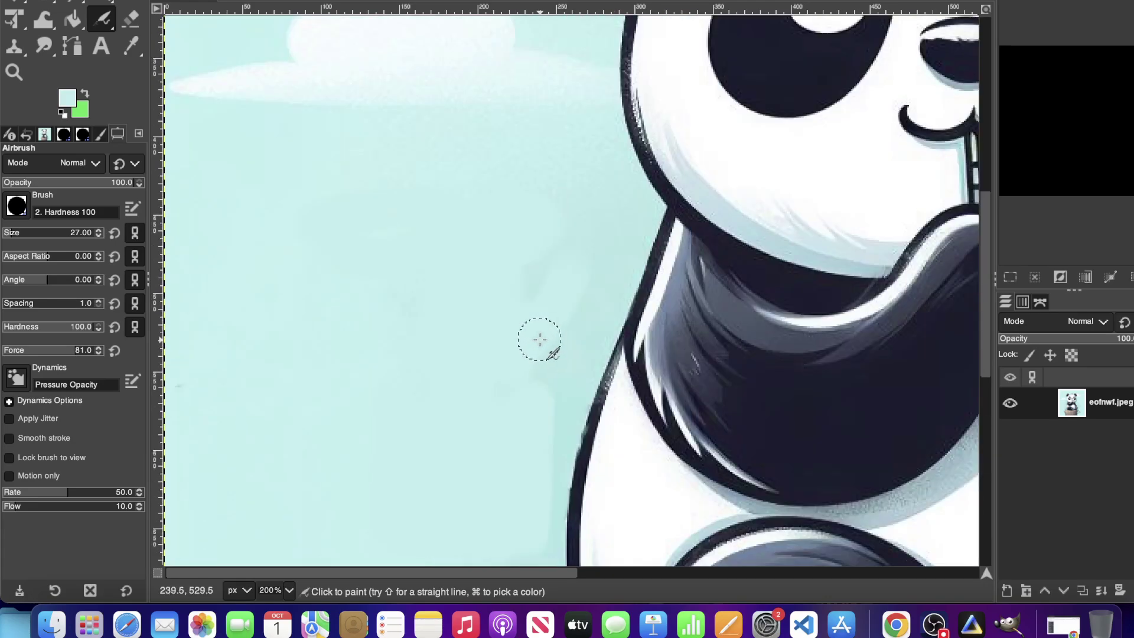
{"action": "mouse_move", "coordinate": [553, 372]}
{"action": "left_mouse_down"}
{"action": "mouse_move", "coordinate": [595, 266]}
{"action": "mouse_move", "coordinate": [539, 260]}
{"action": "mouse_move", "coordinate": [590, 225]}
{"action": "left_mouse_up"}
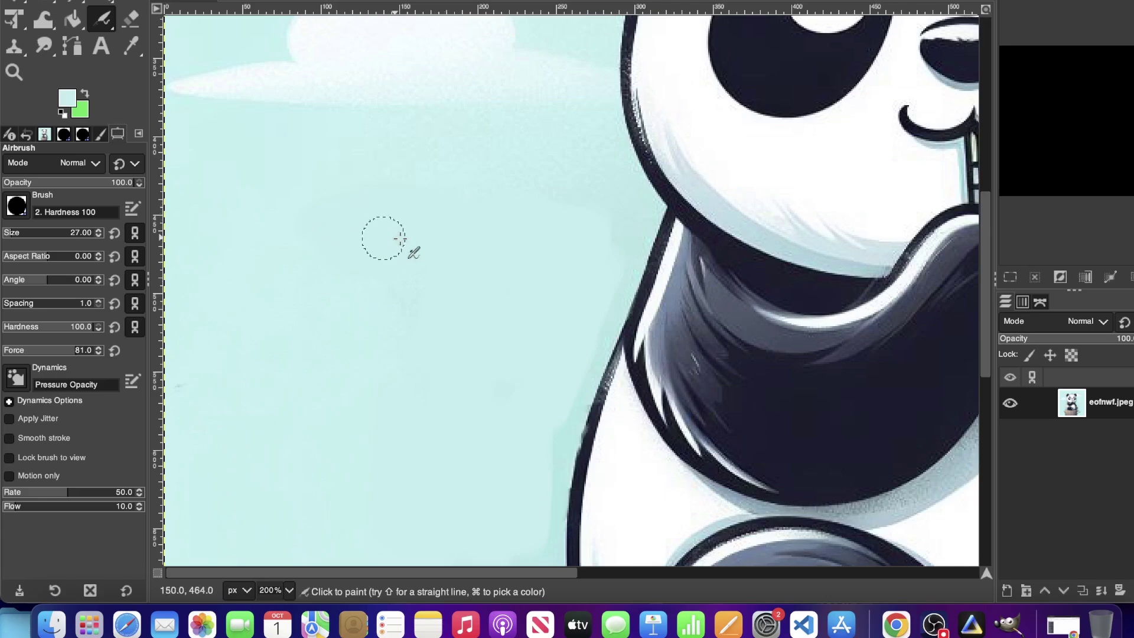
Step: Airbrush pale aqua over the remaining specks and shadows along the panda's left outline, from the chin down to the stump
{"action": "scroll", "coordinate": [385, 380], "scroll_direction": "down", "scroll_amount": 10}
{"action": "scroll", "coordinate": [391, 381], "scroll_direction": "up", "scroll_amount": 7}
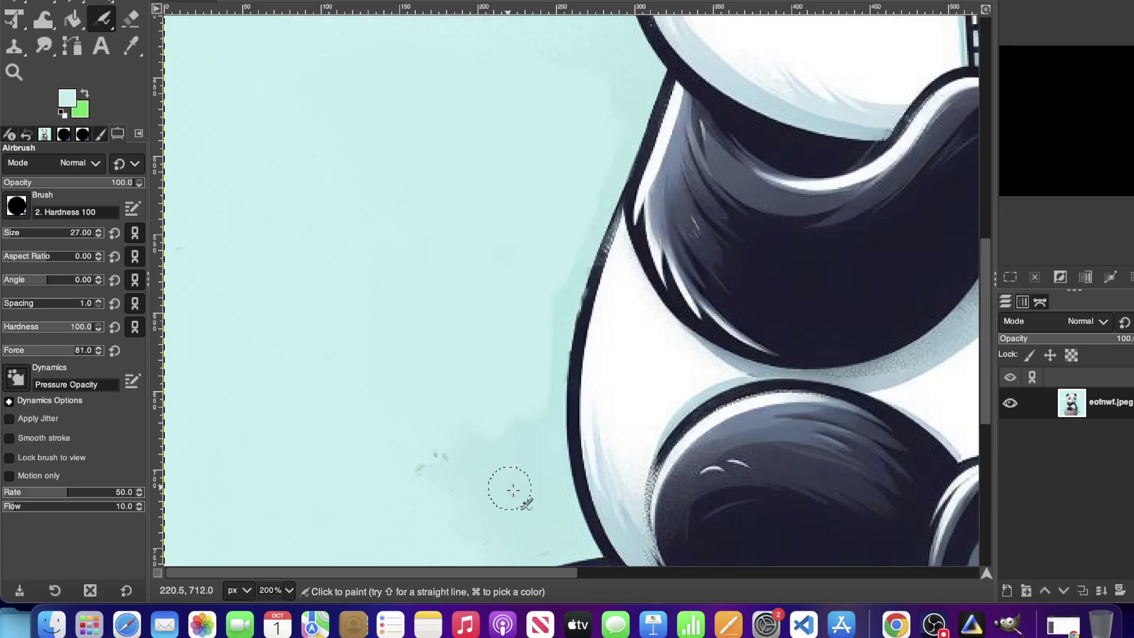
{"action": "scroll", "coordinate": [466, 488], "scroll_direction": "down", "scroll_amount": 3}
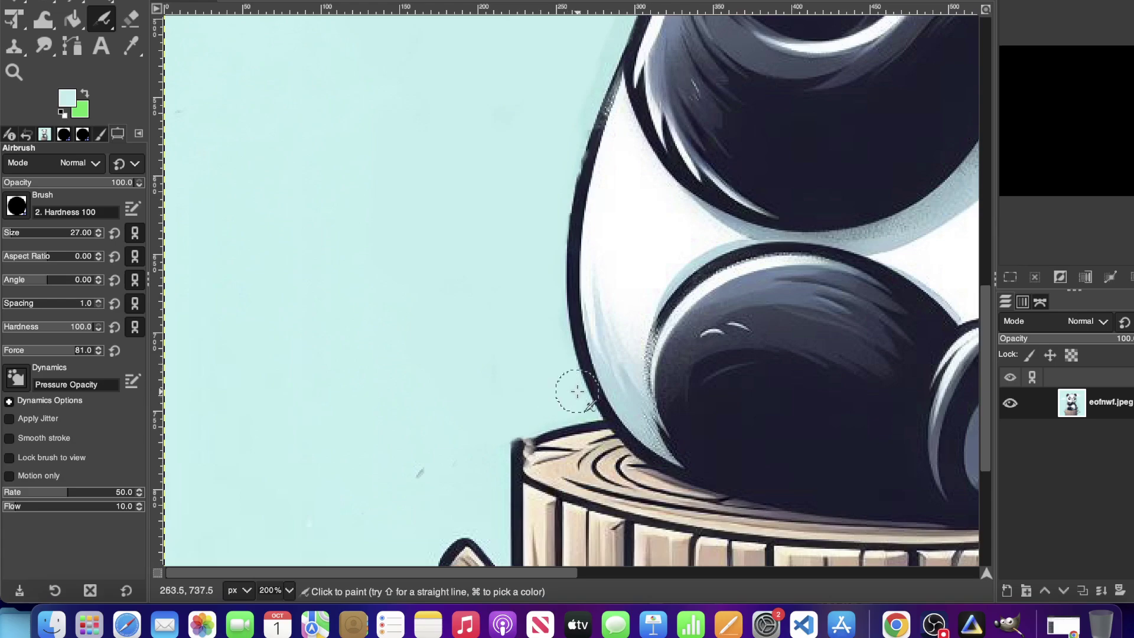
{"action": "scroll", "coordinate": [515, 230], "scroll_direction": "up", "scroll_amount": 3}
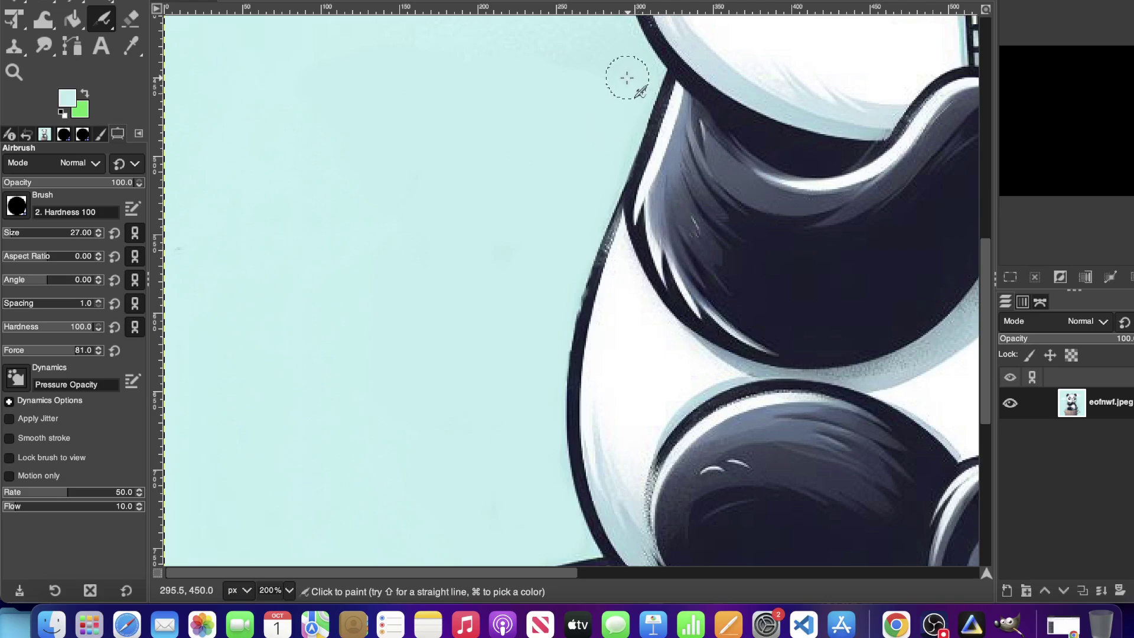
{"action": "scroll", "coordinate": [605, 115], "scroll_direction": "up", "scroll_amount": 3}
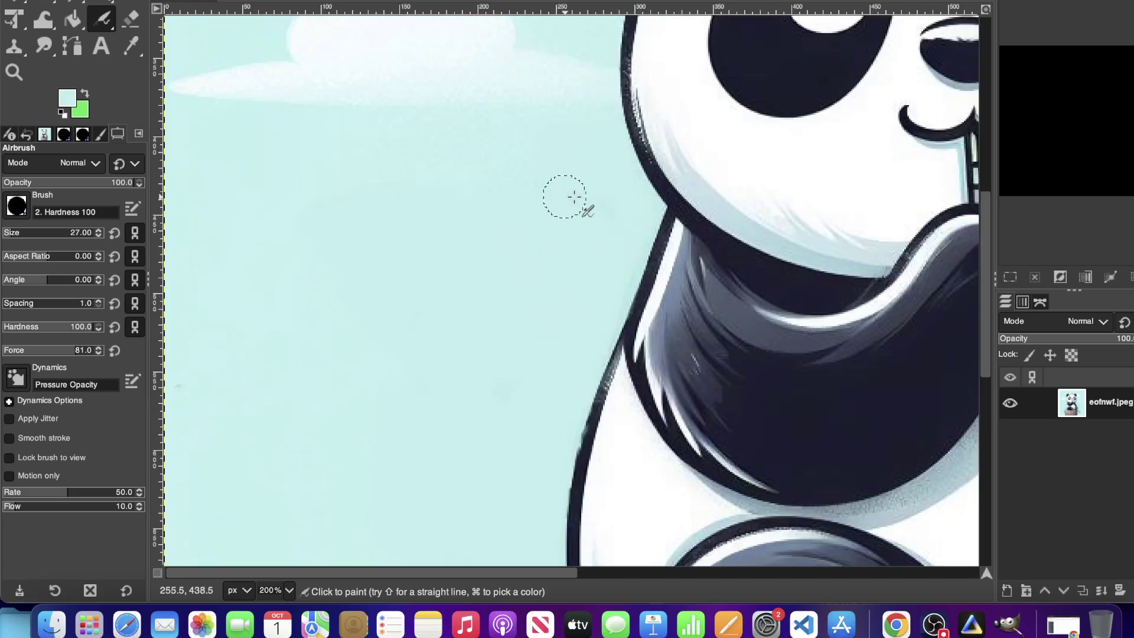
{"action": "scroll", "coordinate": [540, 303], "scroll_direction": "down", "scroll_amount": 5}
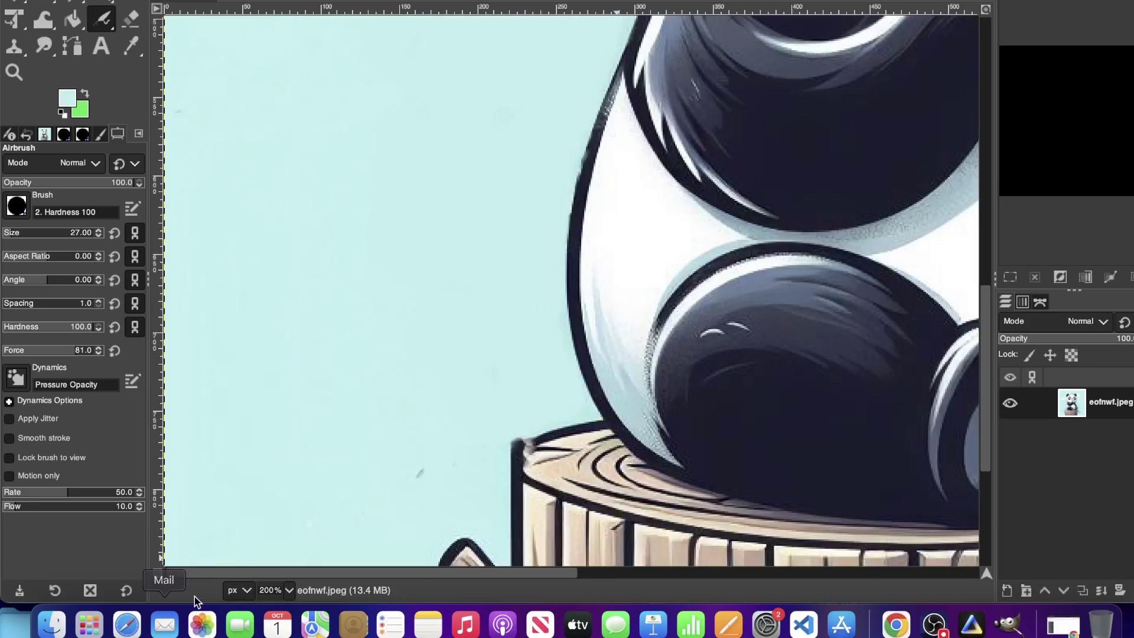
Step: Zoom out to 50% and overwrite eofnwf.jpeg with the retouched panda, exporting it as a JPEG at quality 100
{"action": "left_click", "coordinate": [290, 590]}
{"action": "left_click", "coordinate": [279, 539]}
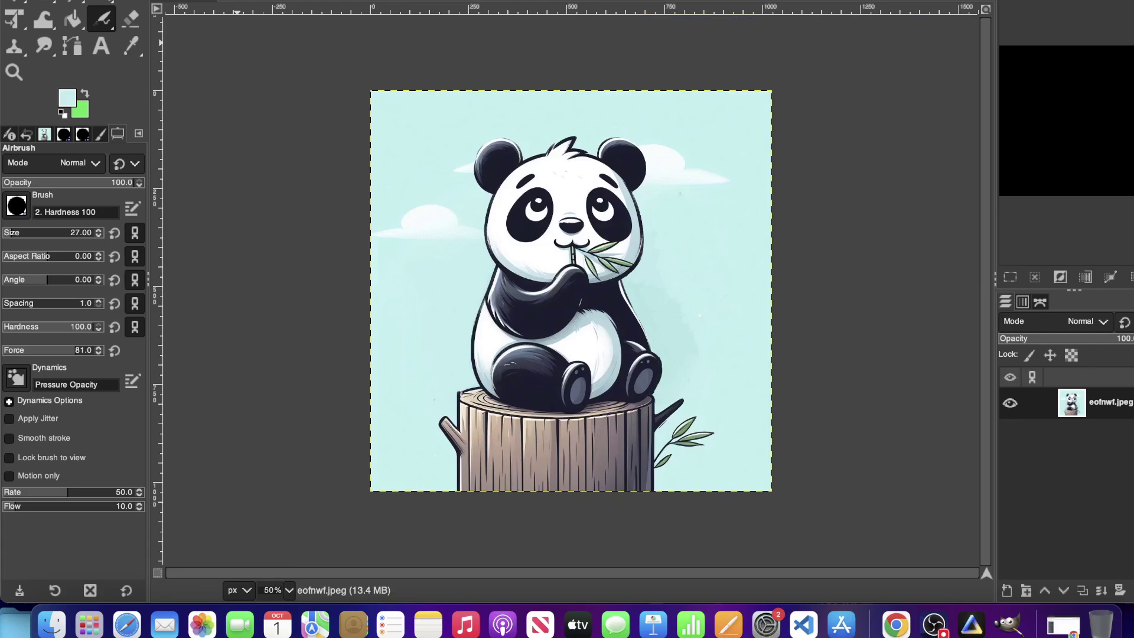
{"action": "left_click", "coordinate": [95, 0]}
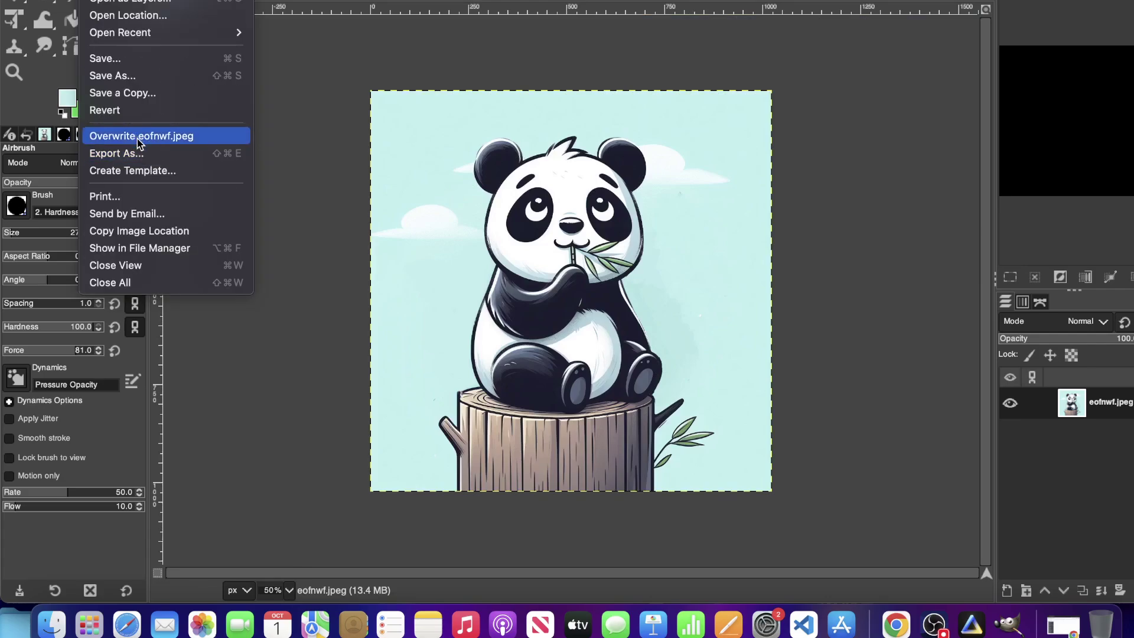
{"action": "left_click", "coordinate": [140, 138]}
{"action": "left_click", "coordinate": [639, 442]}
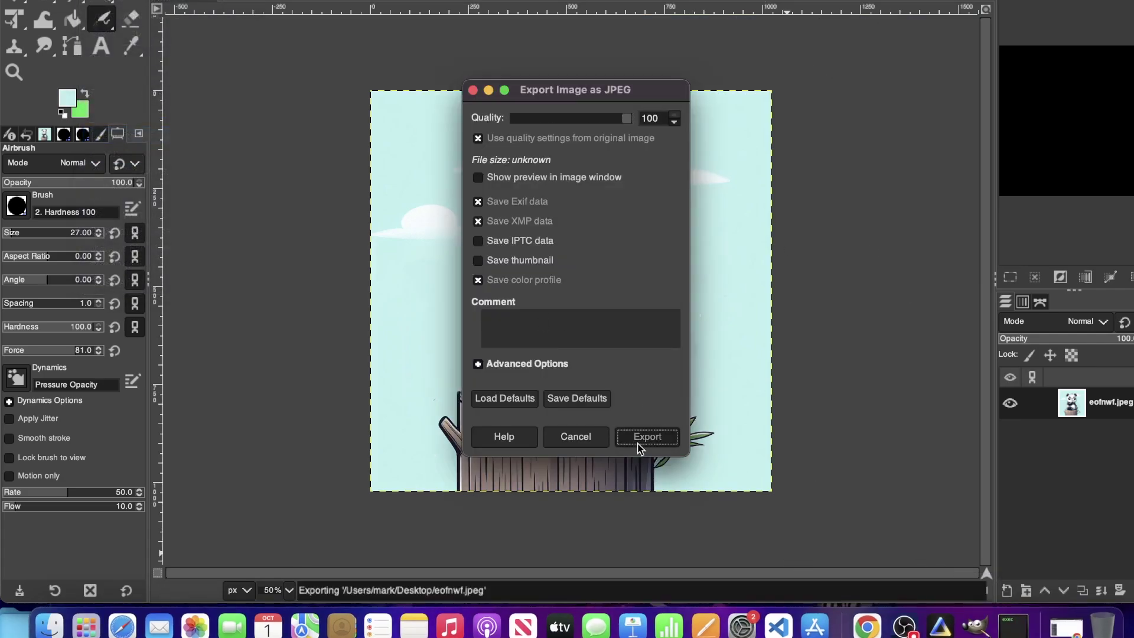
Step: Switch to Bing Image Creator in Chrome and download all four cute white ghost sticker images, closing the image viewer after the last
{"action": "left_click", "coordinate": [904, 625]}
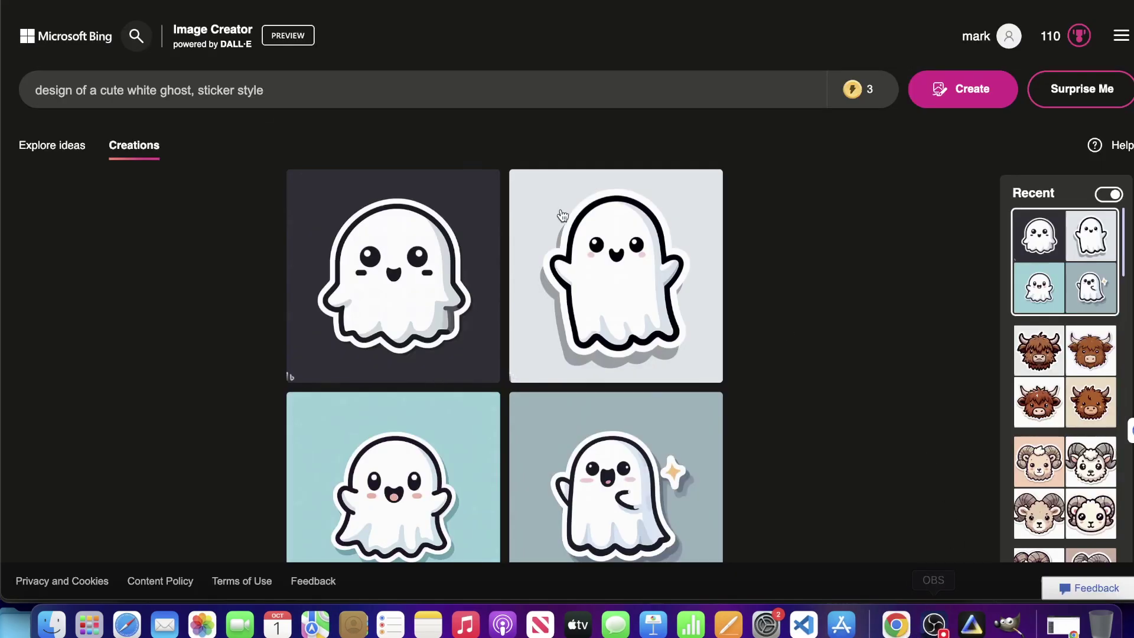
{"action": "scroll", "coordinate": [488, 167], "scroll_direction": "down", "scroll_amount": 2}
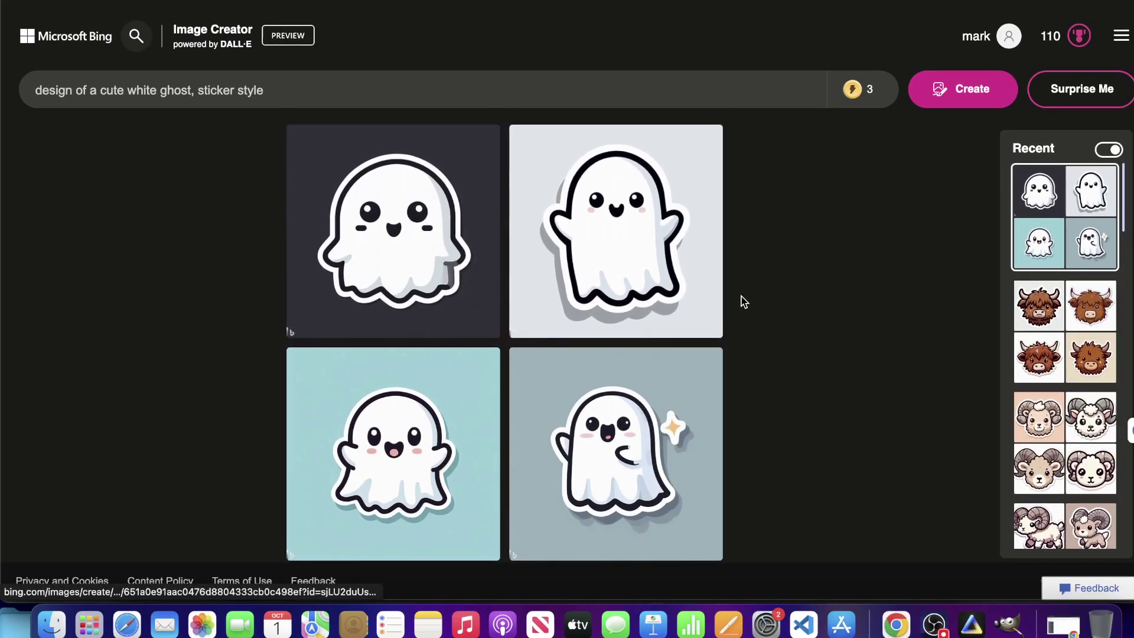
{"action": "left_click", "coordinate": [391, 255]}
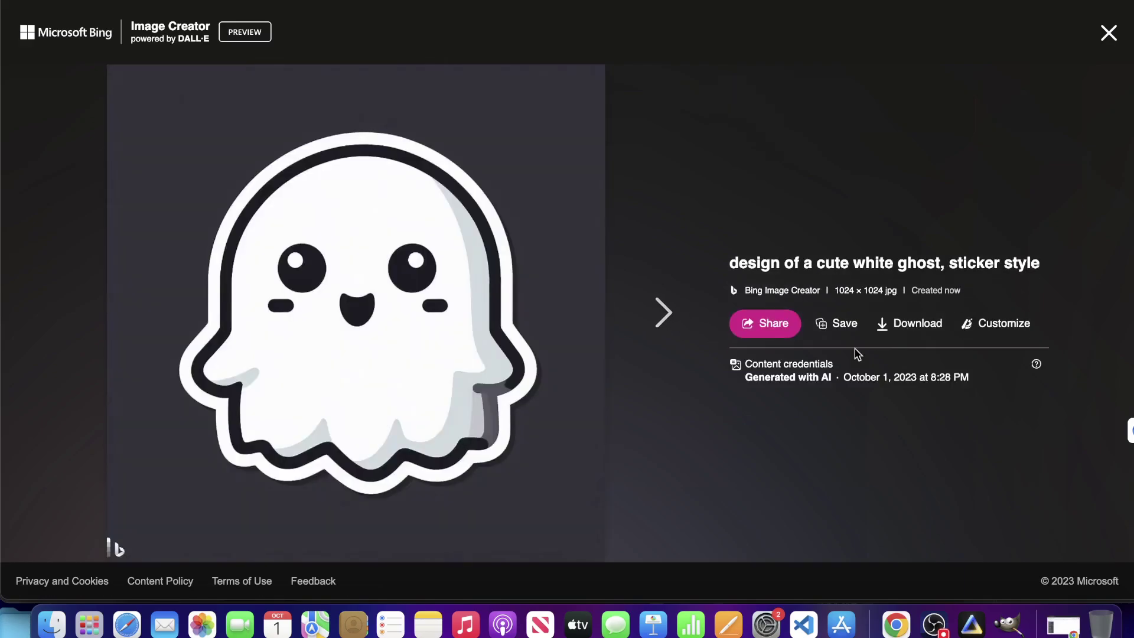
{"action": "left_click", "coordinate": [921, 325]}
{"action": "left_click", "coordinate": [663, 312]}
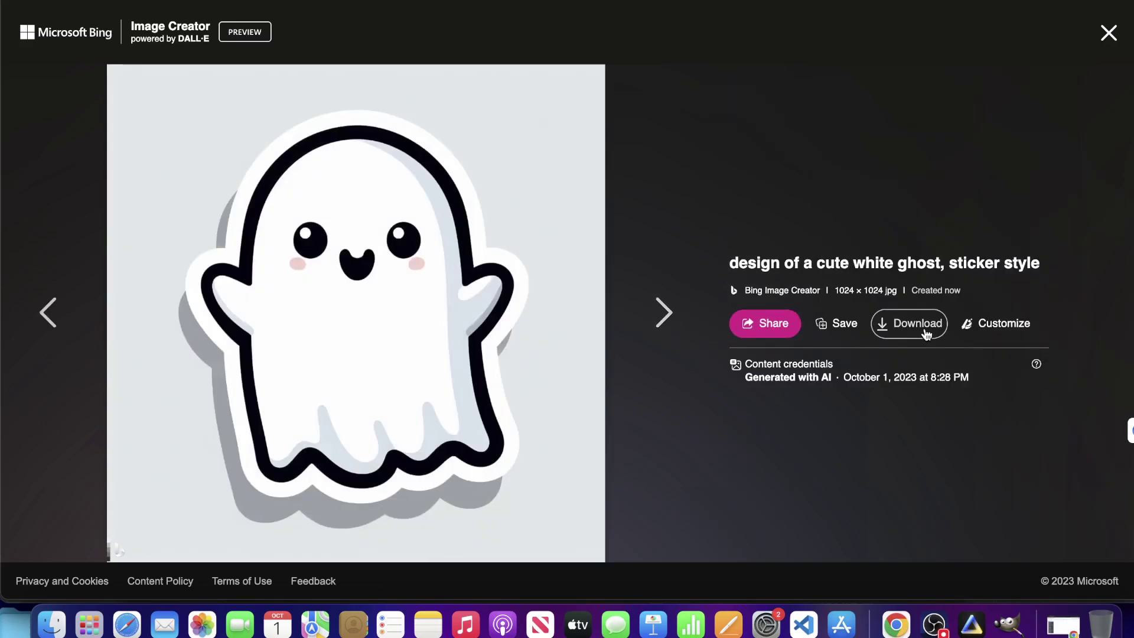
{"action": "left_click", "coordinate": [661, 313]}
{"action": "left_click", "coordinate": [922, 324]}
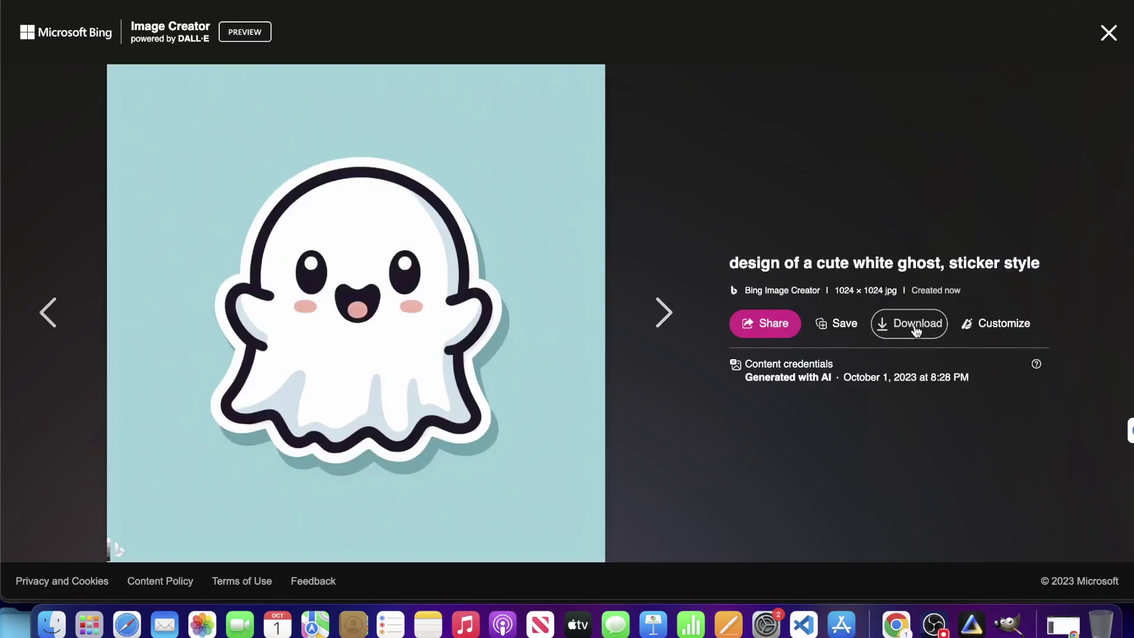
{"action": "left_click", "coordinate": [662, 313]}
{"action": "left_click", "coordinate": [925, 325]}
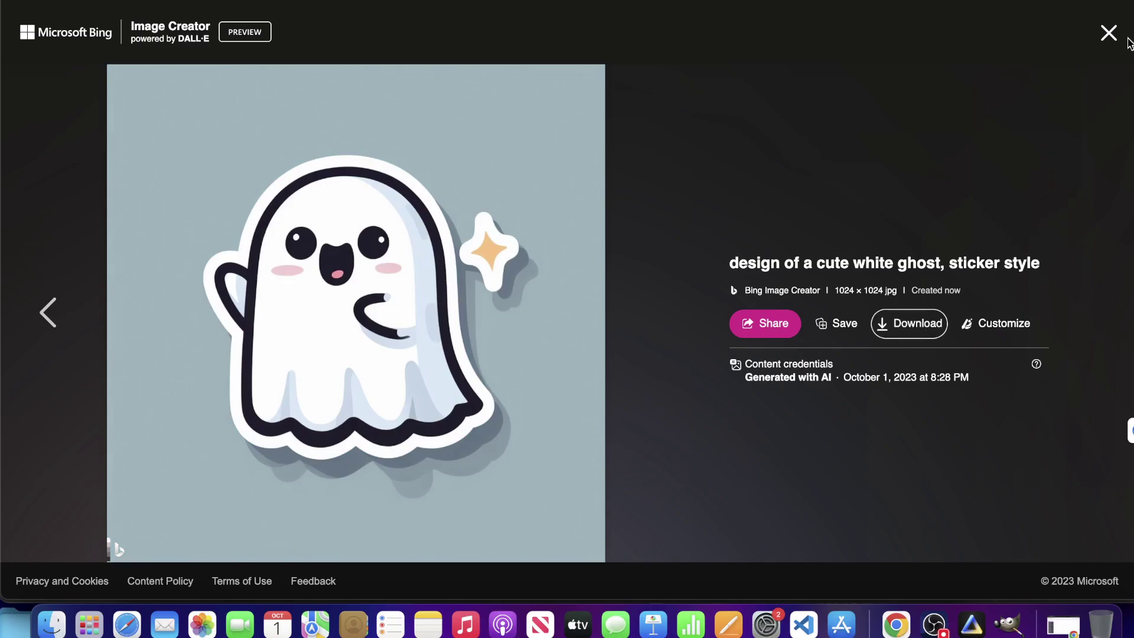
{"action": "left_click", "coordinate": [1108, 32]}
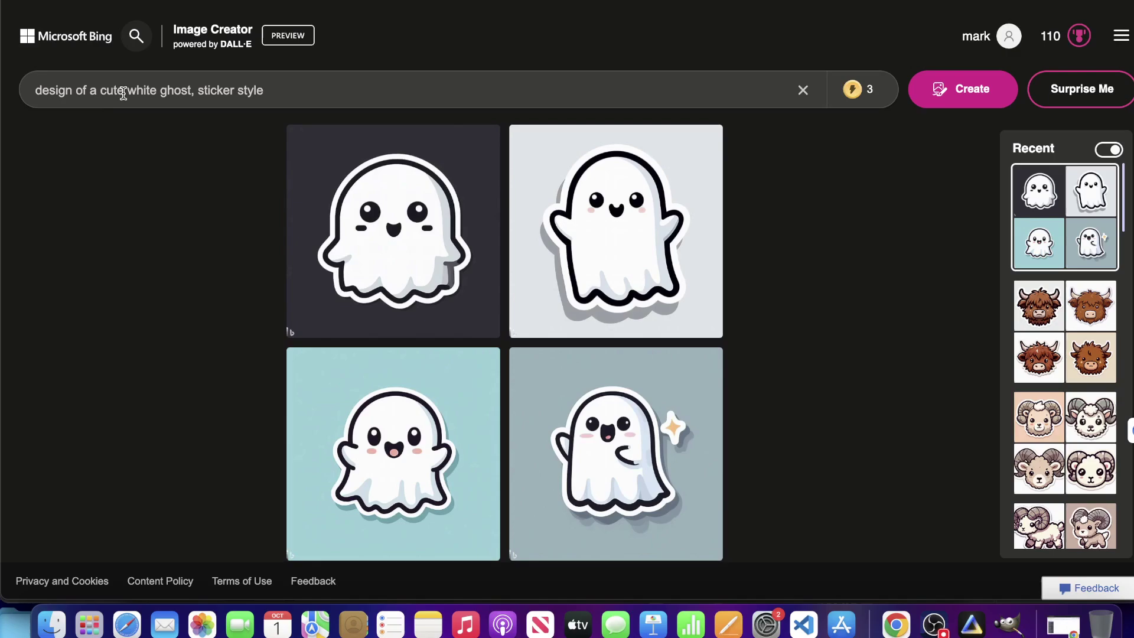
Step: Replace "white ghost" in the prompt with "vampire" and generate "design of a cute vampire, sticker style"
{"action": "double_click", "coordinate": [172, 91]}
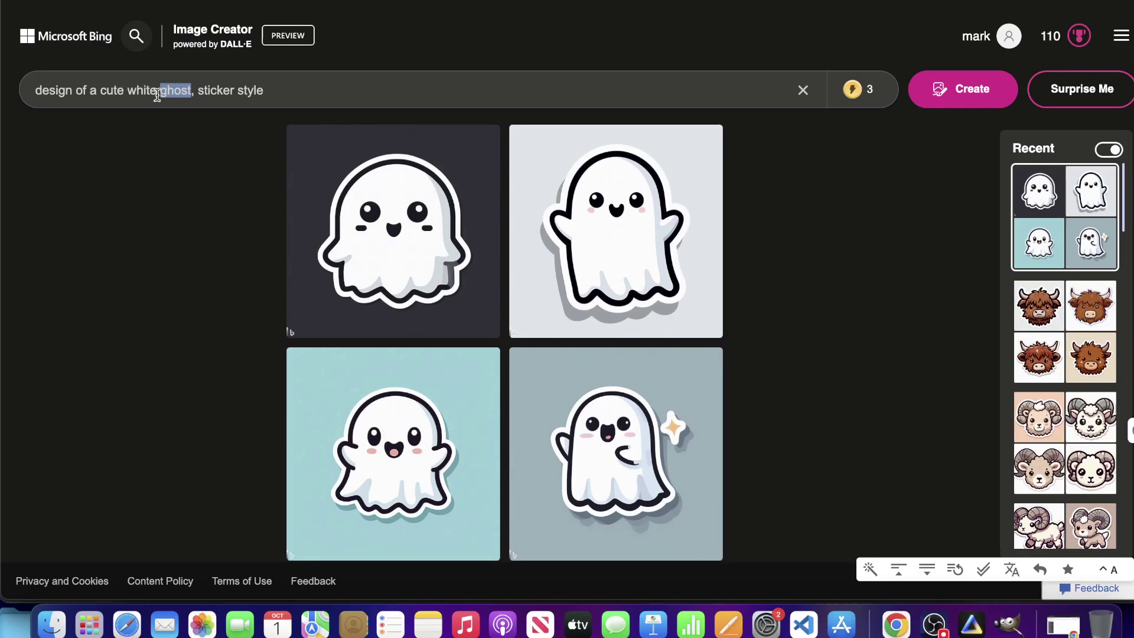
{"action": "key", "text": "BackSpace"}
{"action": "key", "text": "BackSpace"}
{"action": "key", "text": "BackSpace"}
{"action": "key", "text": "BackSpace"}
{"action": "key", "text": "BackSpace"}
{"action": "key", "text": "BackSpace"}
{"action": "key", "text": "BackSpace"}
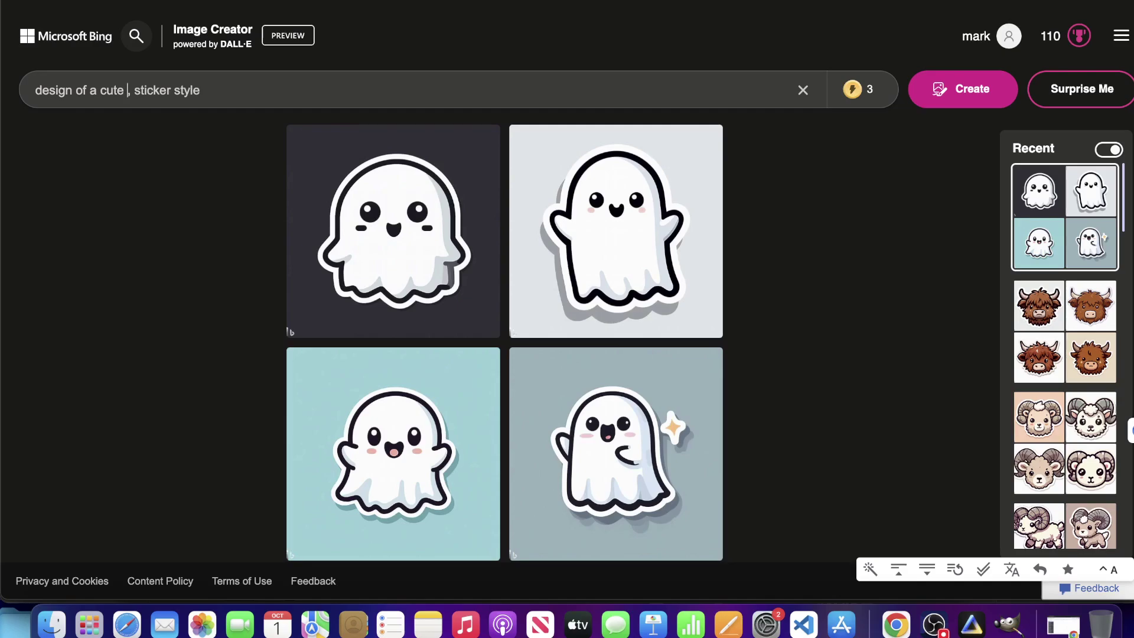
{"action": "type", "text": "vampire"}
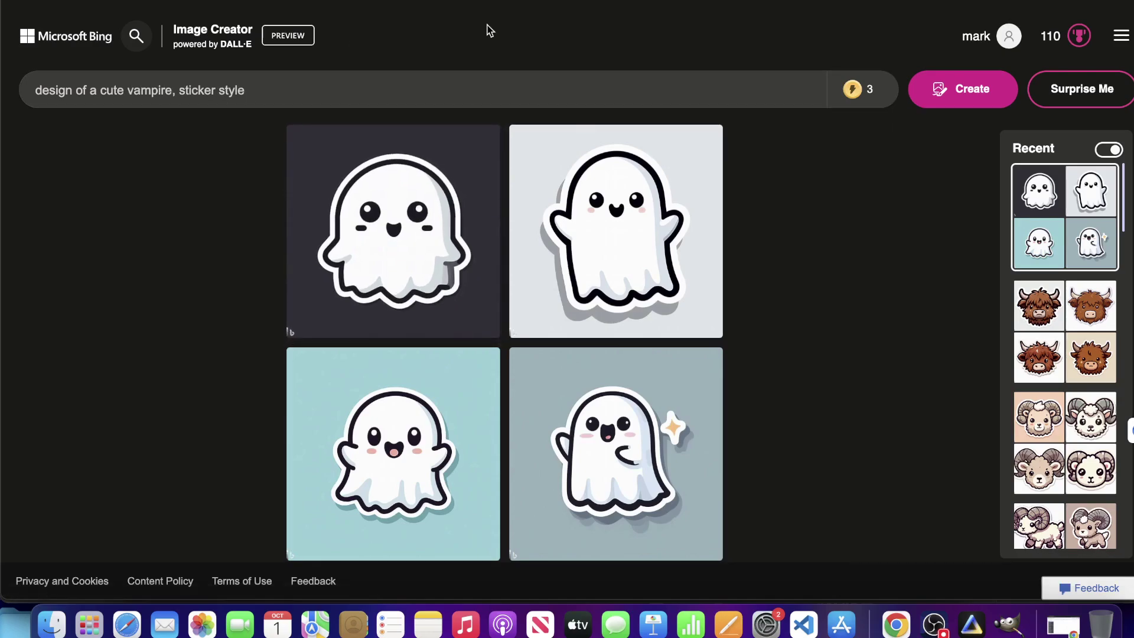
{"action": "left_click", "coordinate": [976, 93]}
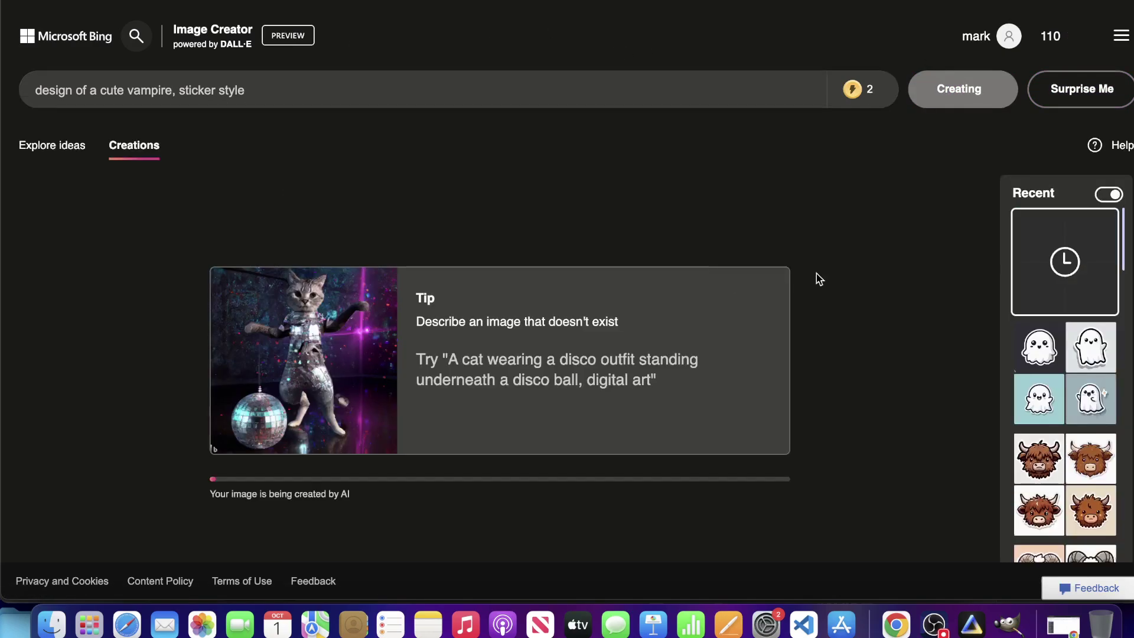
Step: Switch to GIMP and quit it, discarding the unsaved changes to the already exported panda image
{"action": "left_click", "coordinate": [1009, 624]}
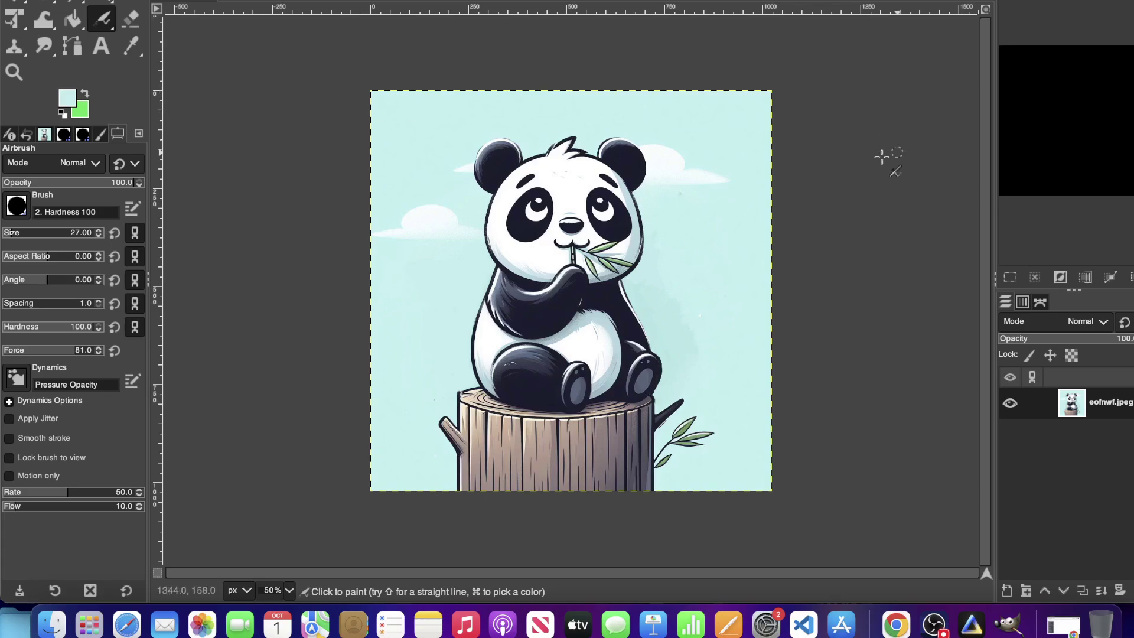
{"action": "key", "text": "super+q"}
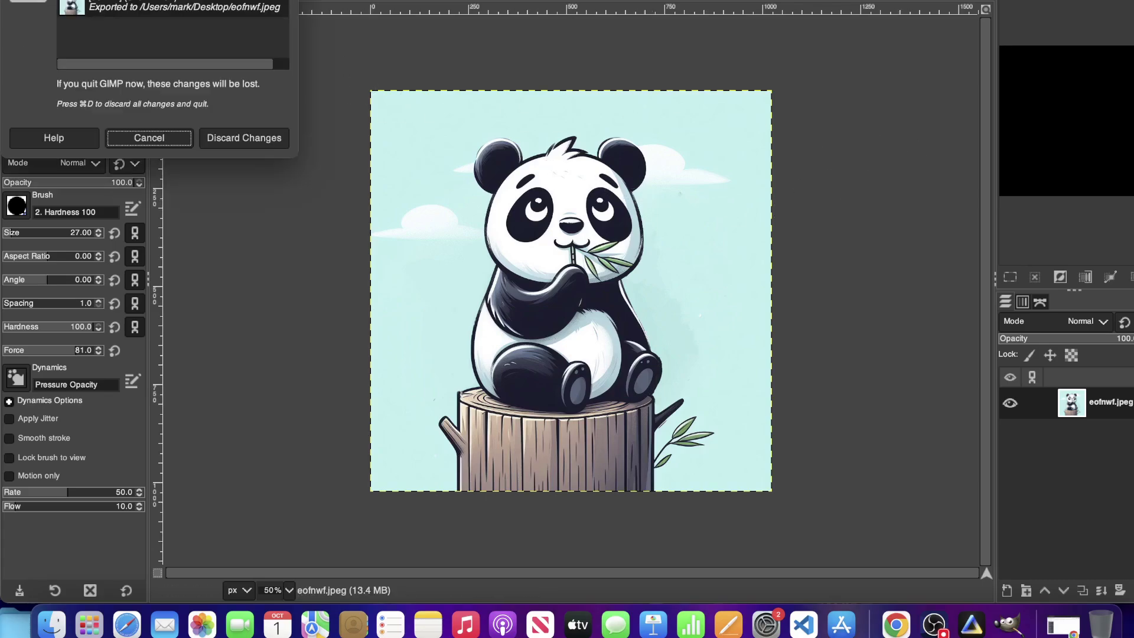
{"action": "left_click", "coordinate": [241, 140]}
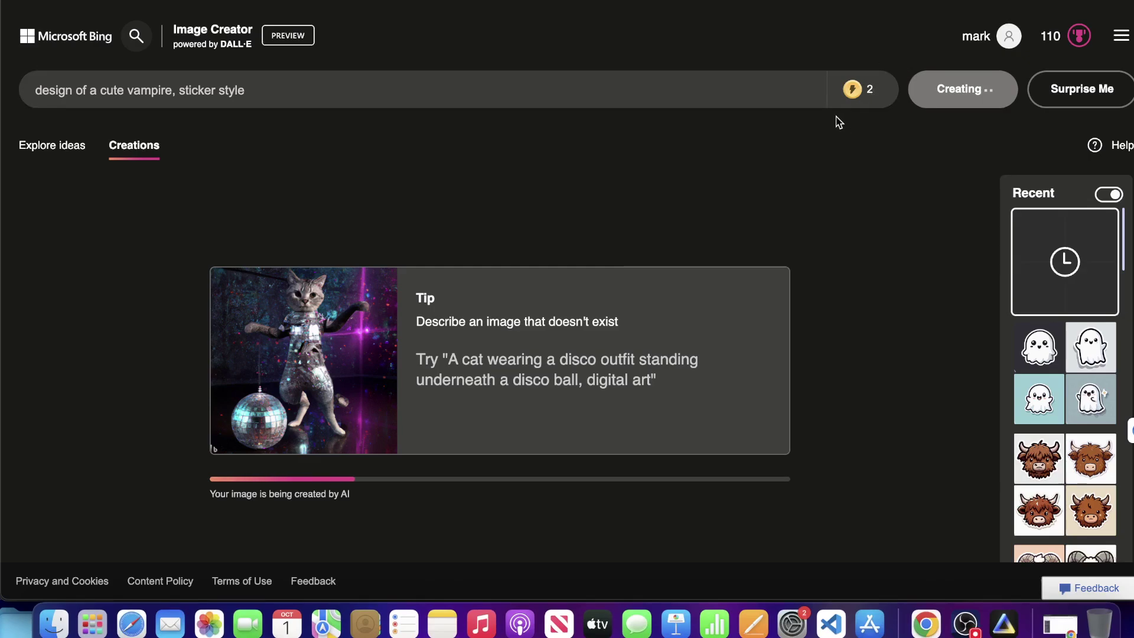
Step: Review the recent brown highland cow face creations and return to the pending vampire generation
{"action": "scroll", "coordinate": [1073, 305], "scroll_direction": "down", "scroll_amount": 4}
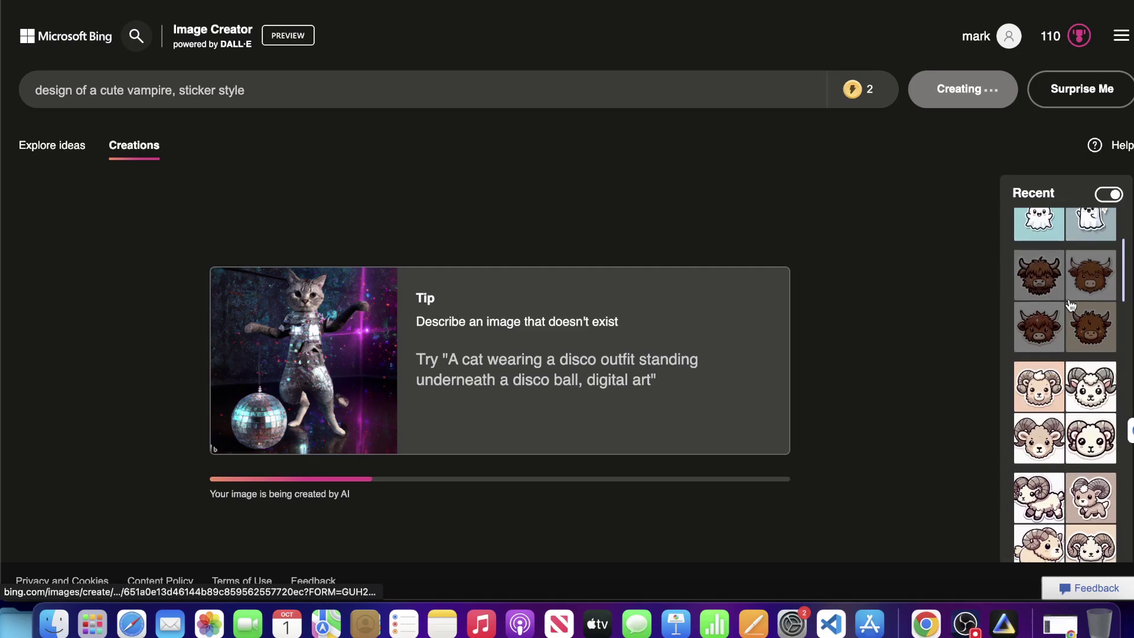
{"action": "left_click", "coordinate": [1072, 305]}
{"action": "scroll", "coordinate": [495, 285], "scroll_direction": "down", "scroll_amount": 1}
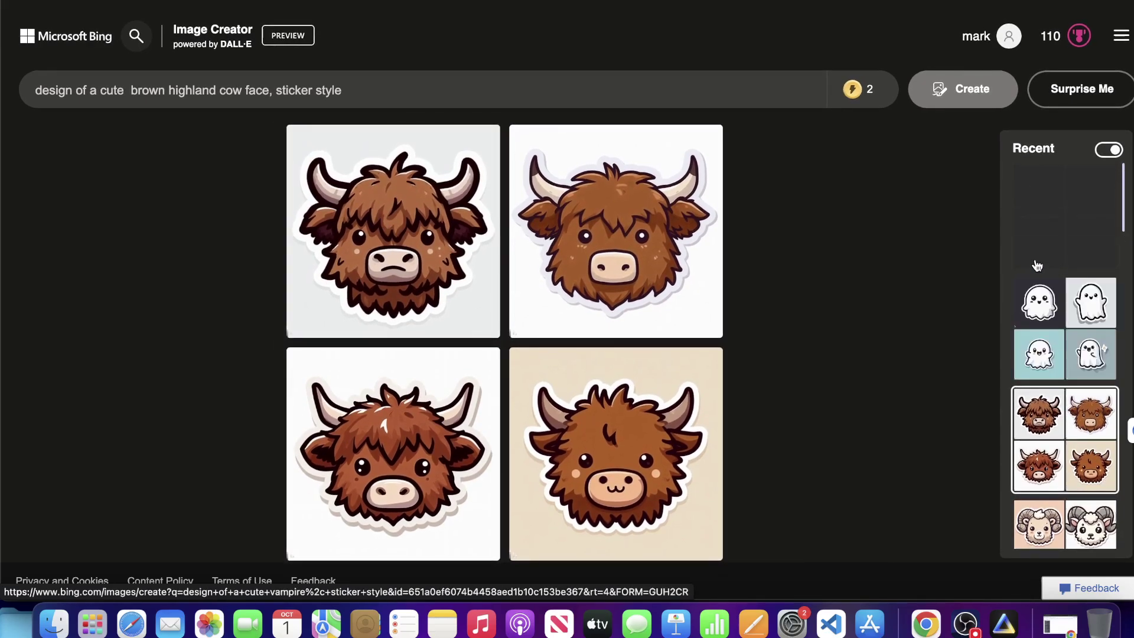
{"action": "left_click", "coordinate": [1035, 266]}
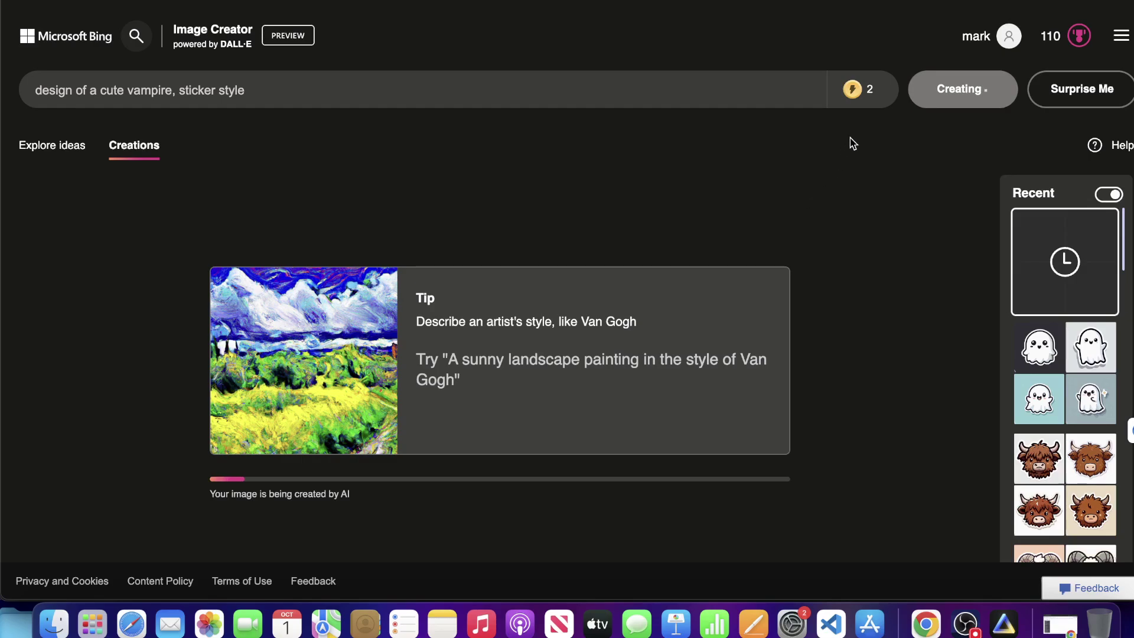
Step: Download all four generated cute vampire sticker images one after another and close the image viewer
{"action": "mouse_move", "coordinate": [853, 93]}
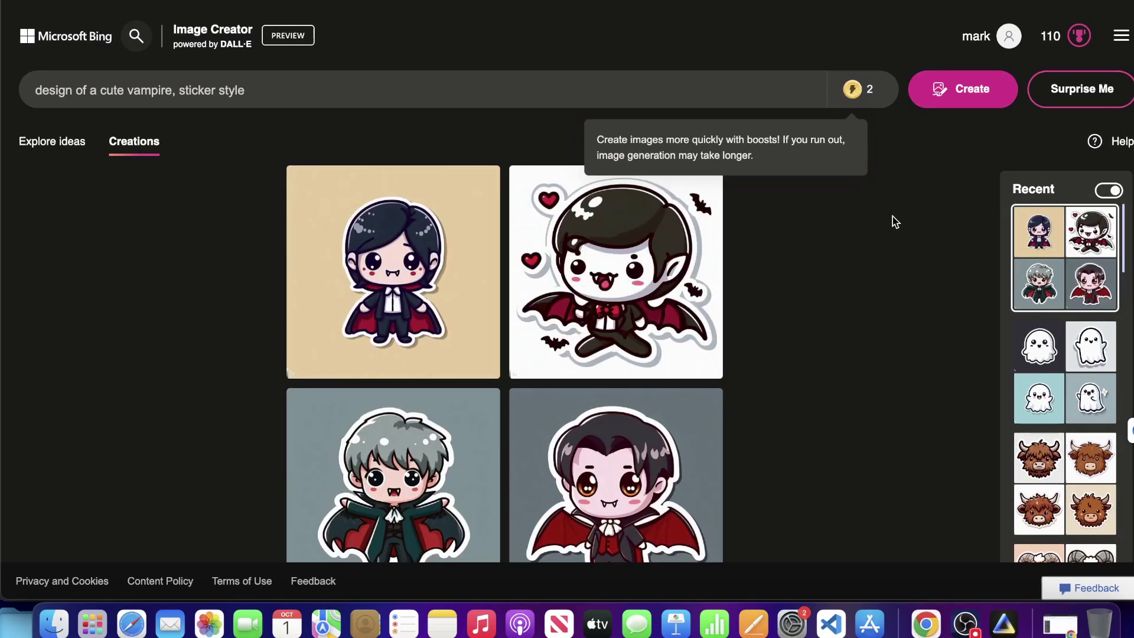
{"action": "scroll", "coordinate": [874, 270], "scroll_direction": "down", "scroll_amount": 1}
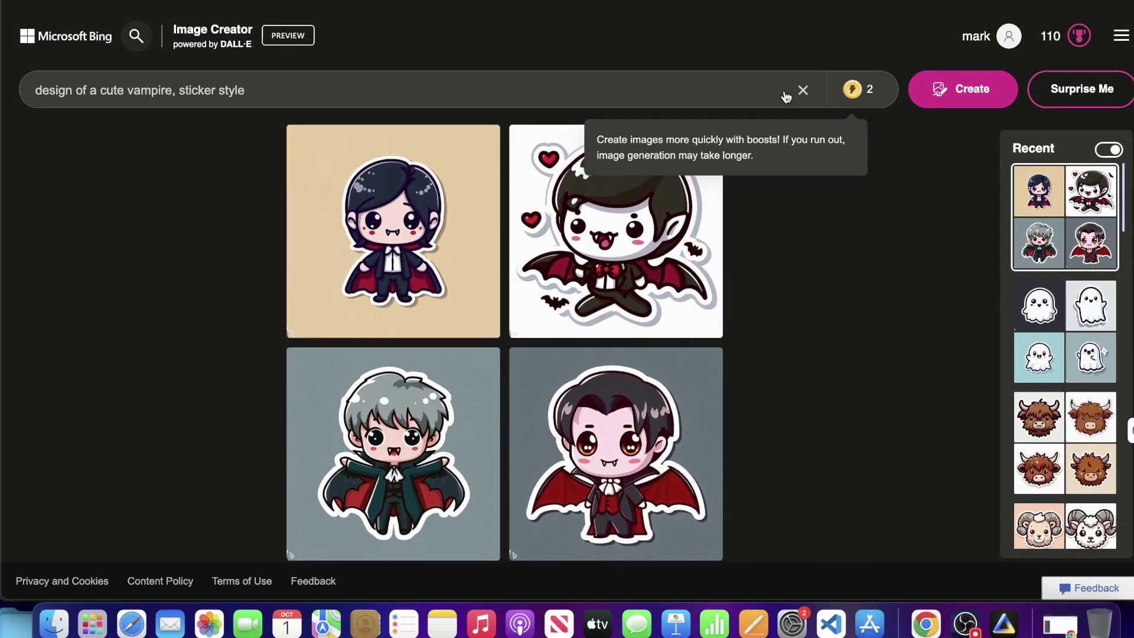
{"action": "left_click", "coordinate": [384, 319]}
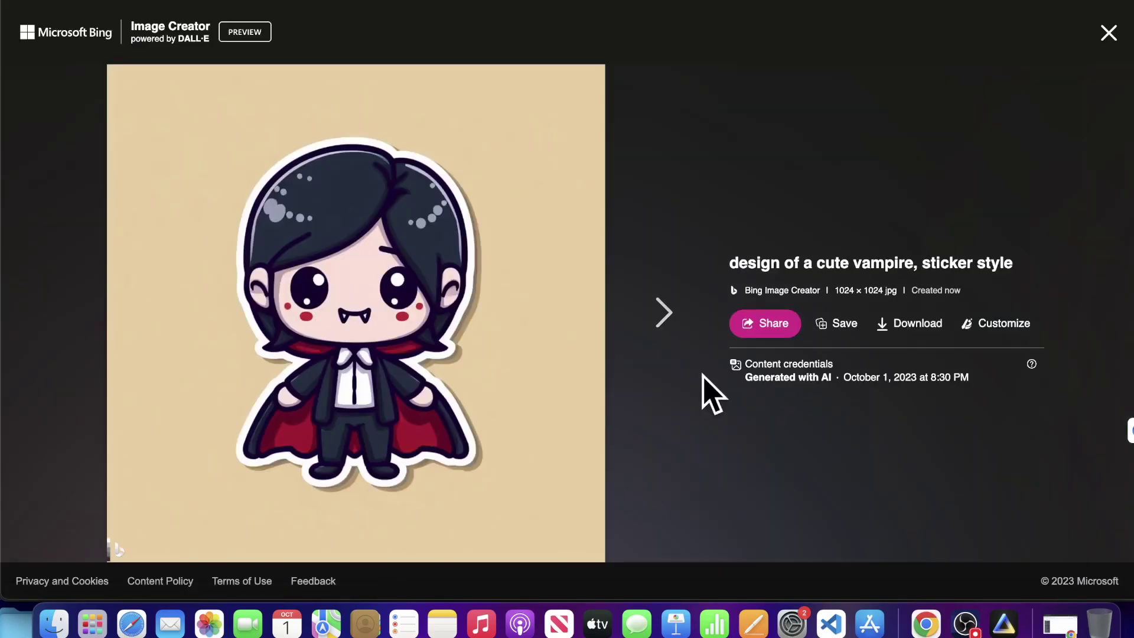
{"action": "left_click", "coordinate": [931, 326]}
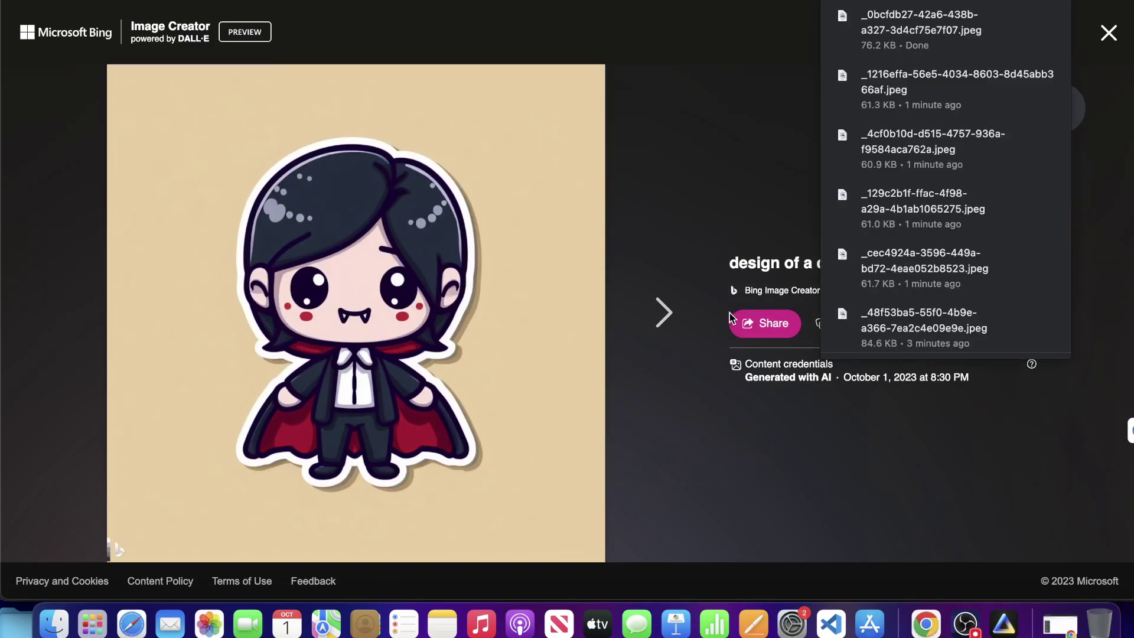
{"action": "left_click", "coordinate": [663, 316]}
{"action": "left_click", "coordinate": [931, 328]}
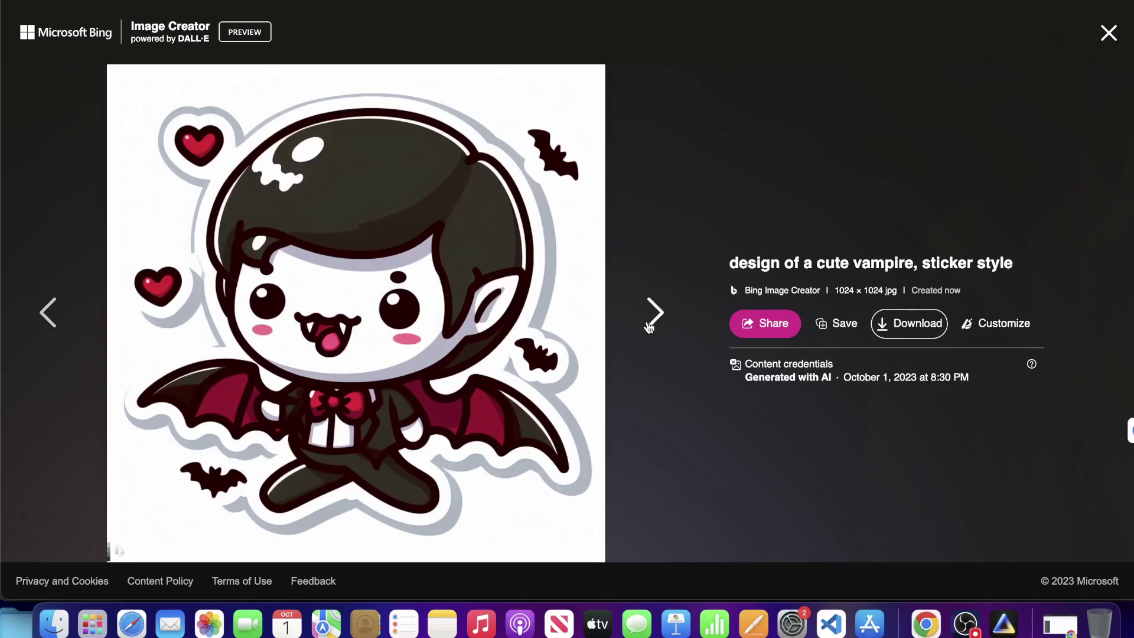
{"action": "left_click", "coordinate": [660, 321]}
{"action": "left_click", "coordinate": [910, 325]}
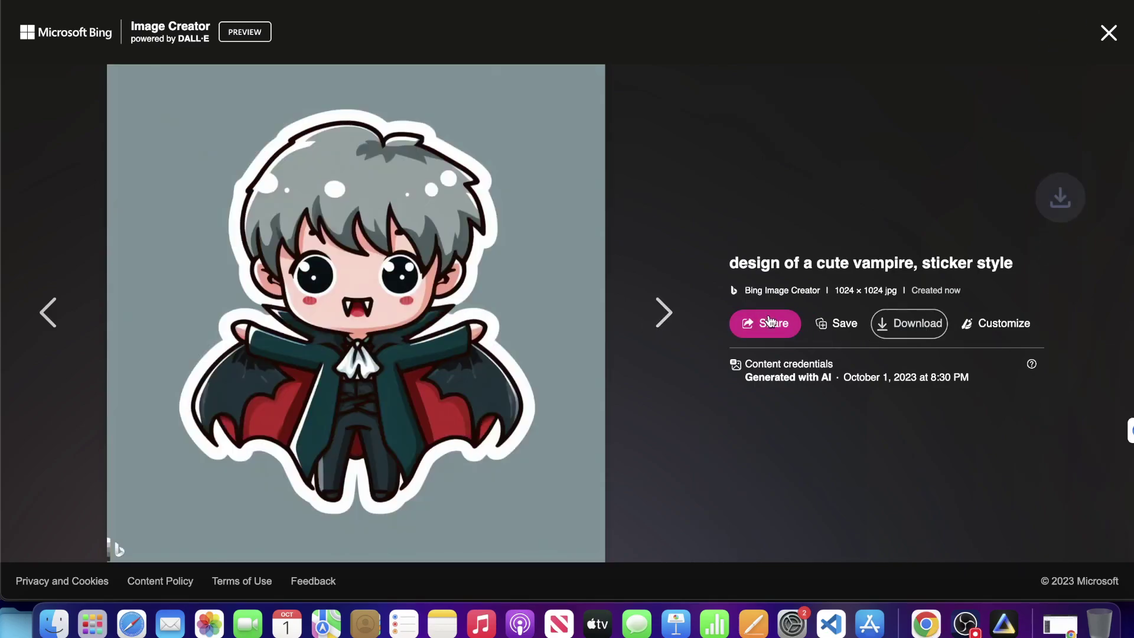
{"action": "left_click", "coordinate": [666, 308]}
{"action": "left_click", "coordinate": [921, 325]}
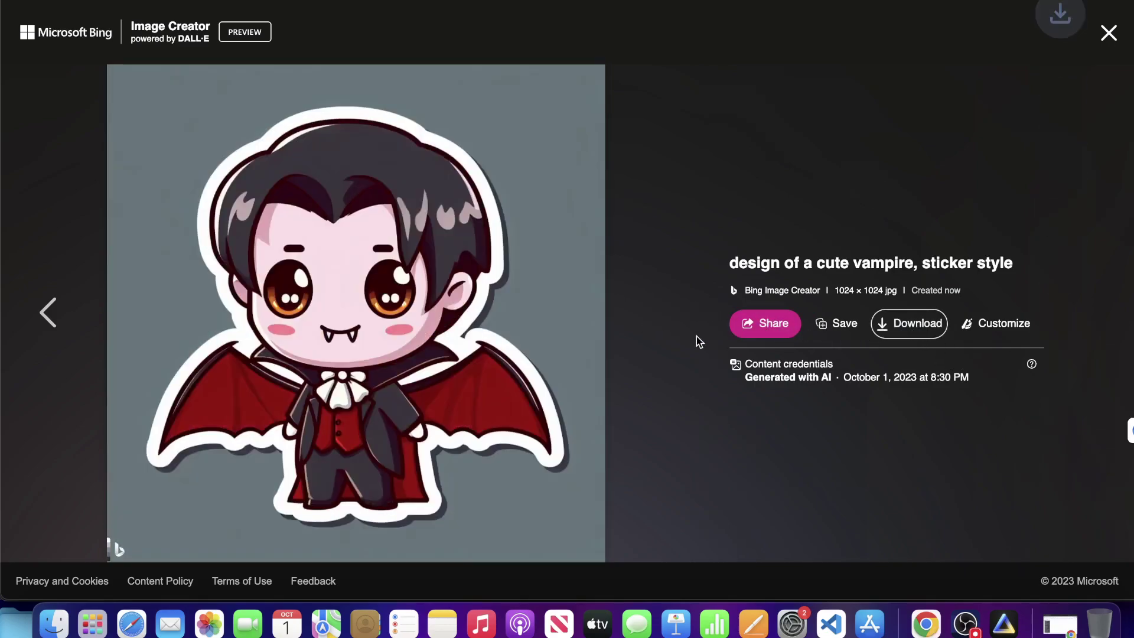
{"action": "left_click", "coordinate": [1108, 32]}
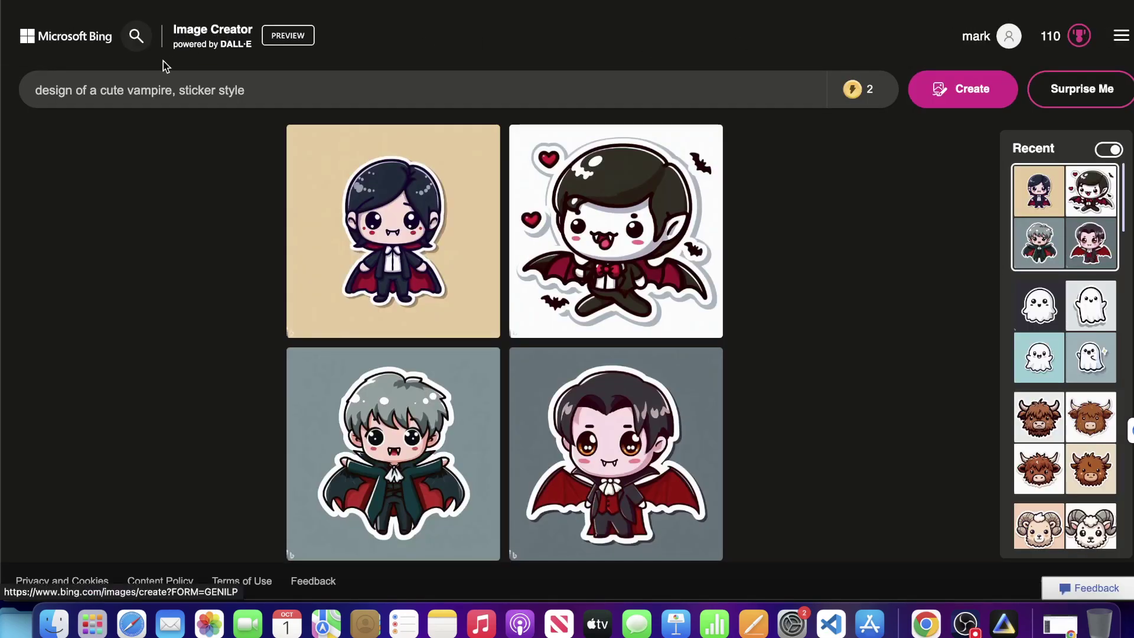
Step: Replace "vampire" in the prompt with "wizard bunny rabbit magician" and generate "design of a cute wizard bunny rabbit magician, sticker style"
{"action": "left_click", "coordinate": [109, 96]}
{"action": "left_click_drag", "start_coordinate": [140, 89], "coordinate": [176, 93]}
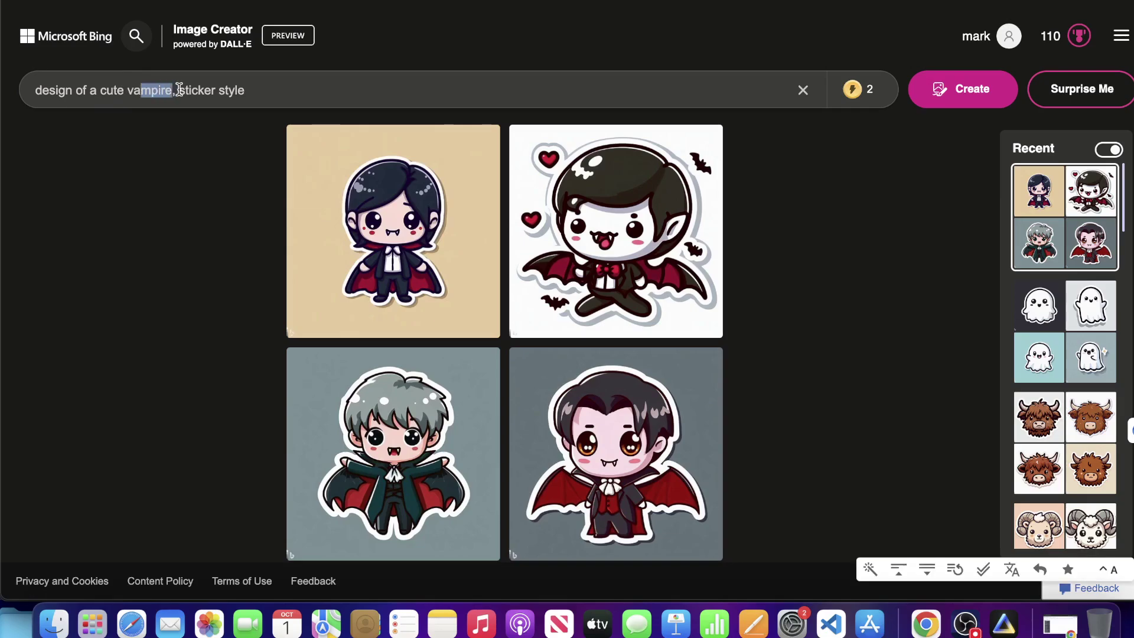
{"action": "key", "text": "BackSpace"}
{"action": "key", "text": "BackSpace"}
{"action": "key", "text": "BackSpace"}
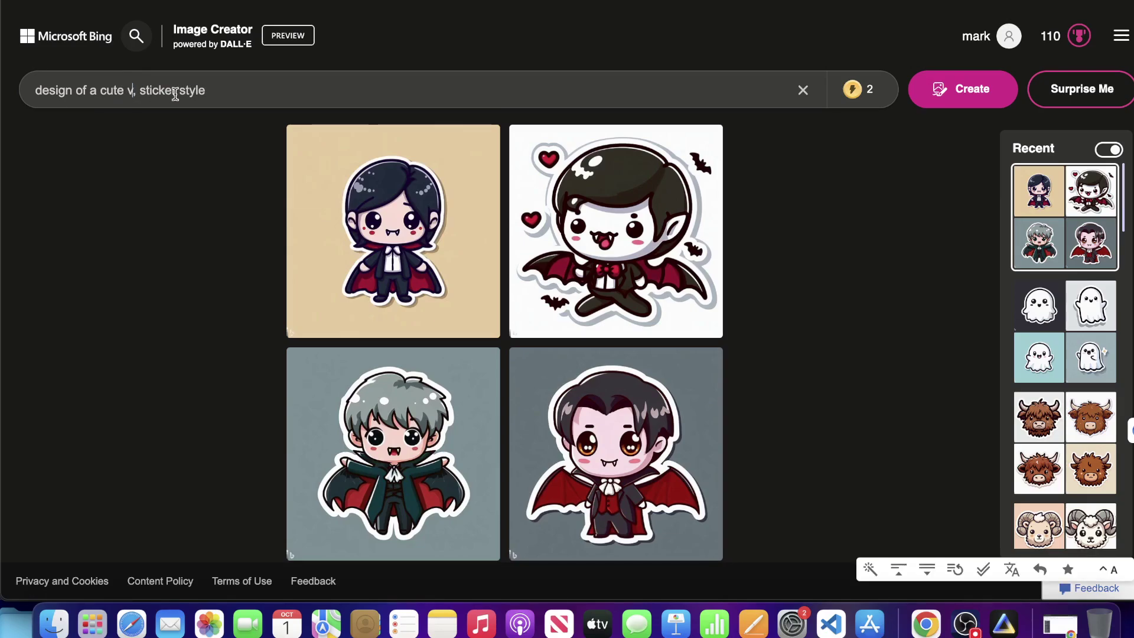
{"action": "type", "text": "wizard"}
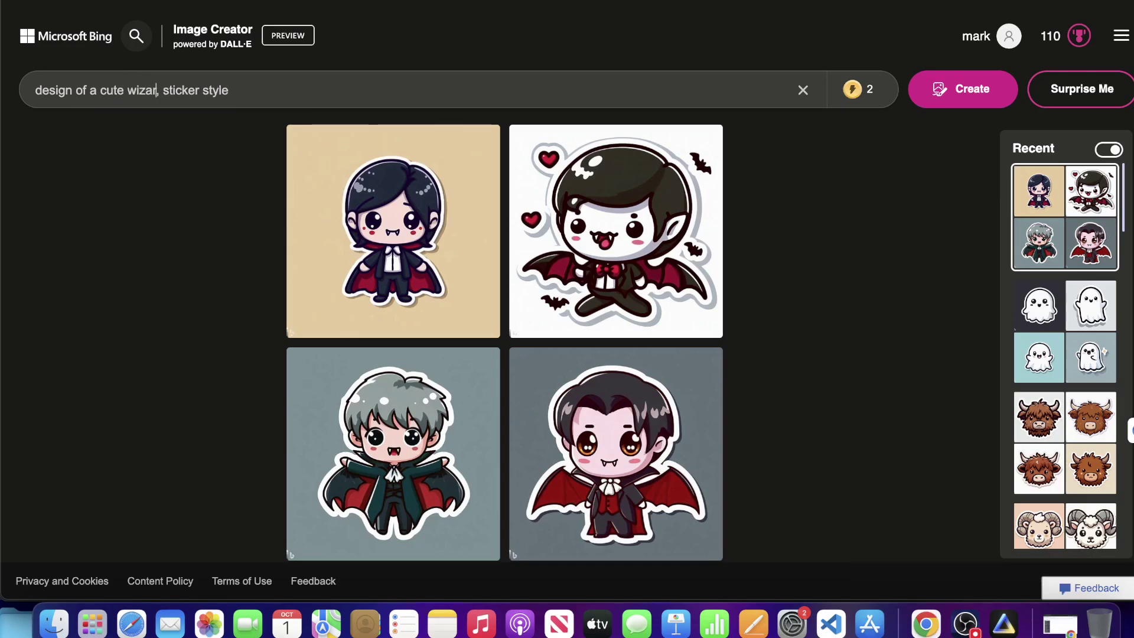
{"action": "type", "text": " rabbit"}
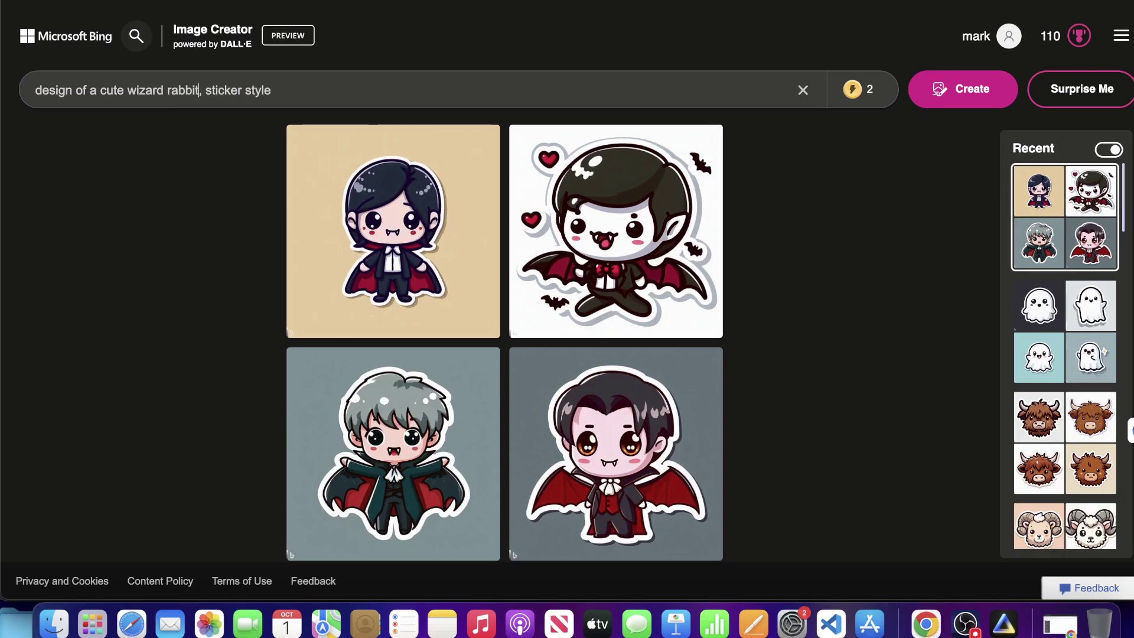
{"action": "left_click", "coordinate": [169, 89]}
{"action": "type", "text": "bunny rabbit"}
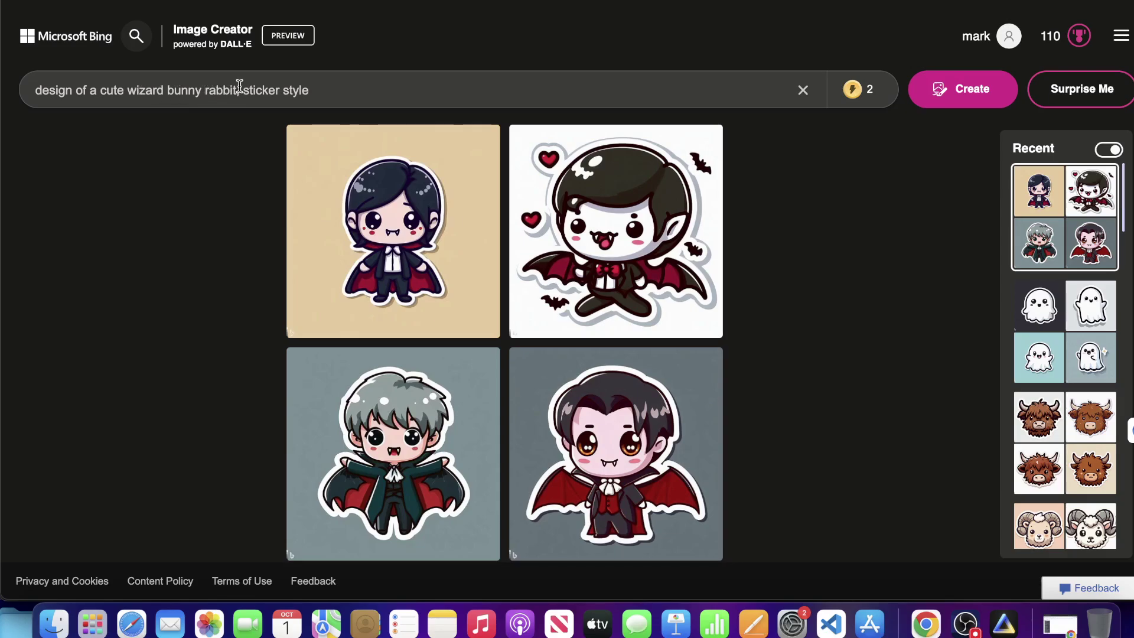
{"action": "type", "text": " magician"}
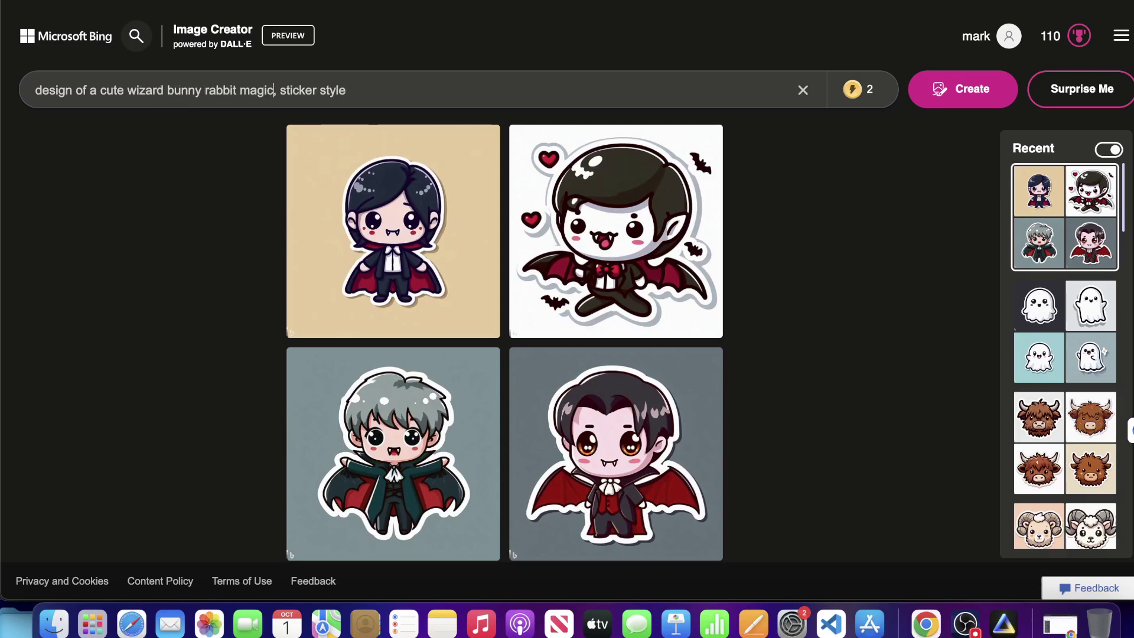
{"action": "key", "text": "BackSpace"}
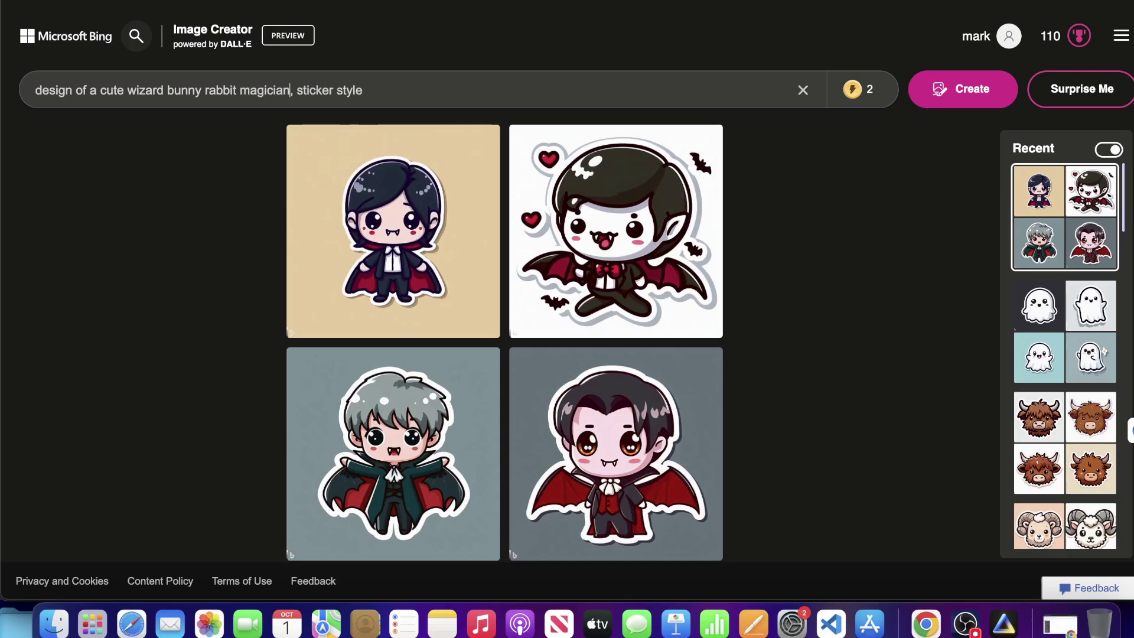
{"action": "left_click", "coordinate": [955, 96]}
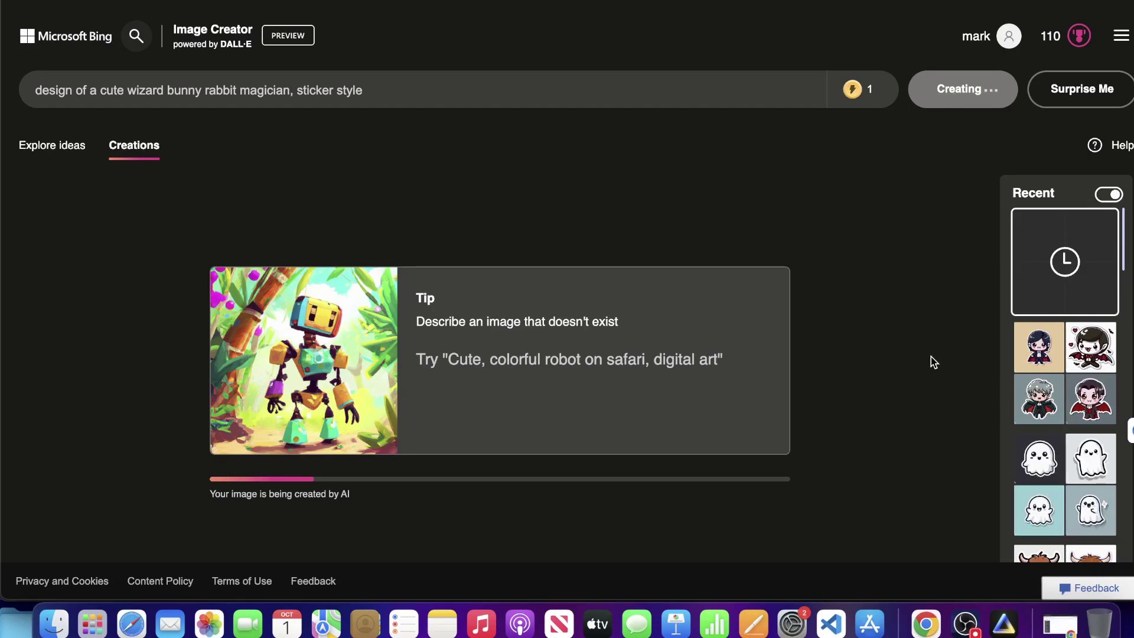
Step: Check the running screen recording in OBS and return to the wizard bunny creations in Image Creator
{"action": "left_click", "coordinate": [965, 624]}
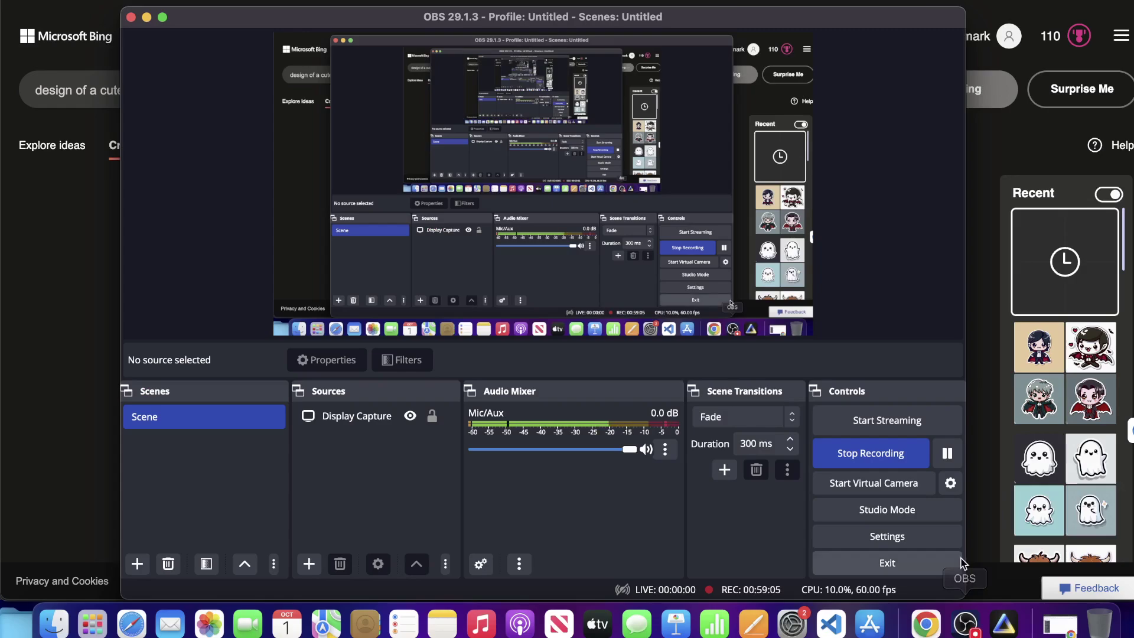
{"action": "left_click", "coordinate": [975, 521]}
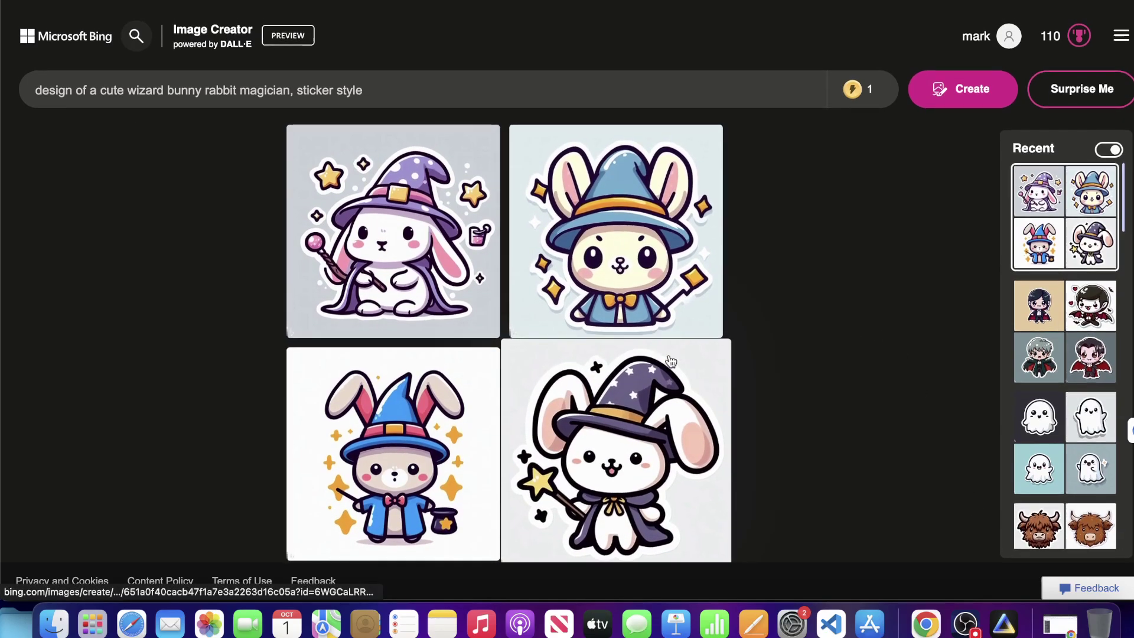
Step: Download all four generated wizard bunny sticker images one after another and close the image viewer
{"action": "left_click", "coordinate": [614, 449]}
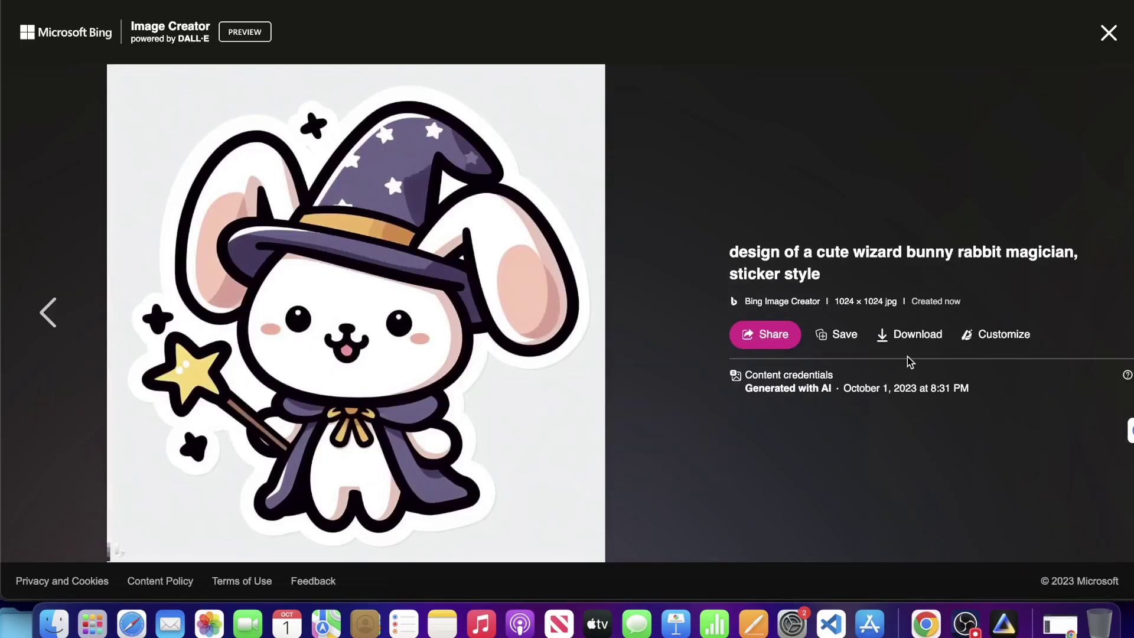
{"action": "left_click", "coordinate": [913, 336]}
{"action": "left_click", "coordinate": [49, 312]}
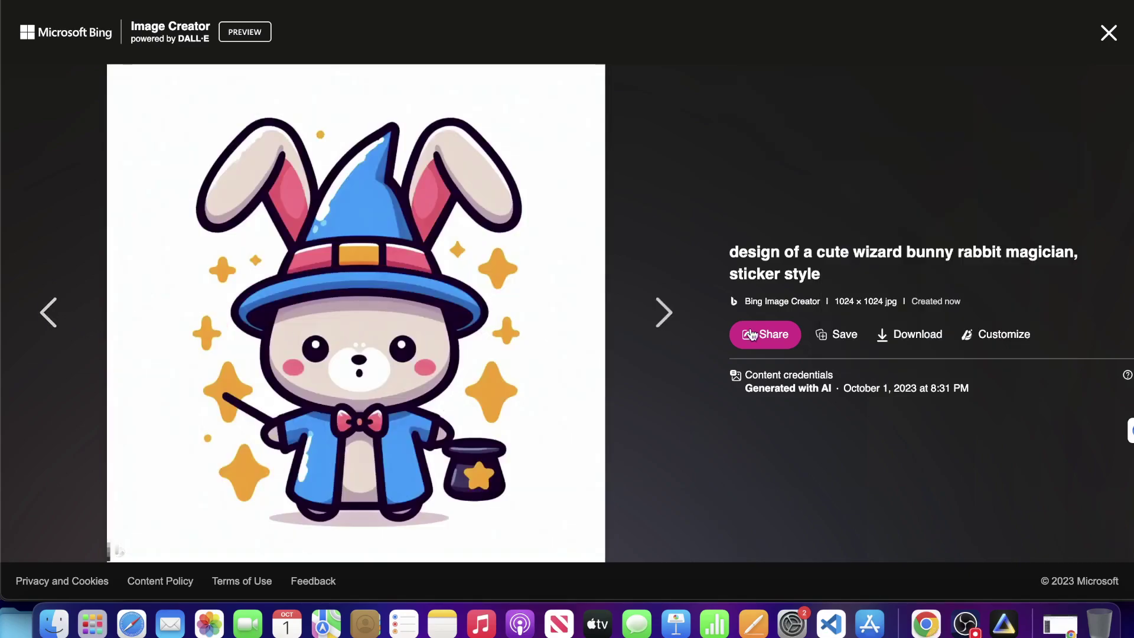
{"action": "left_click", "coordinate": [913, 336]}
{"action": "left_click", "coordinate": [48, 312]}
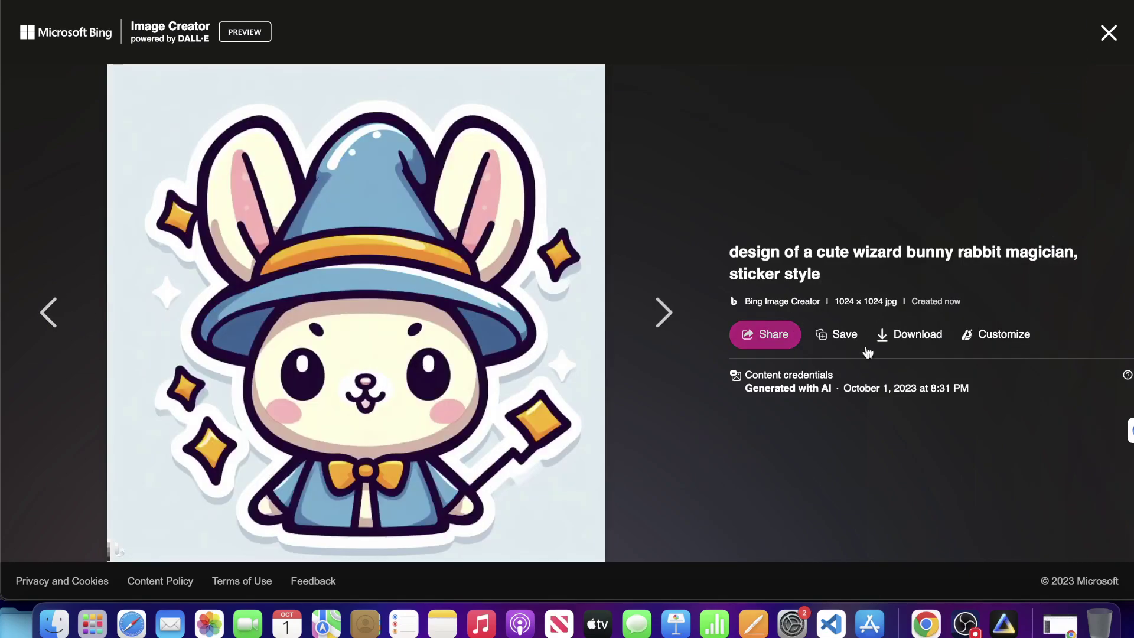
{"action": "left_click", "coordinate": [901, 334]}
{"action": "left_click", "coordinate": [49, 312]}
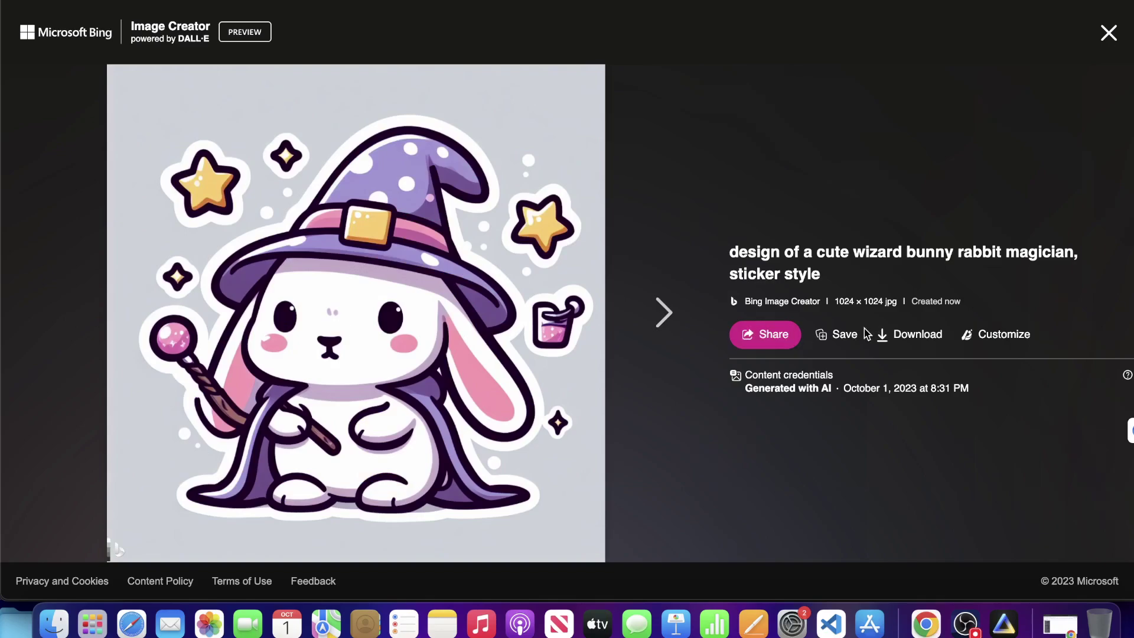
{"action": "left_click", "coordinate": [899, 335]}
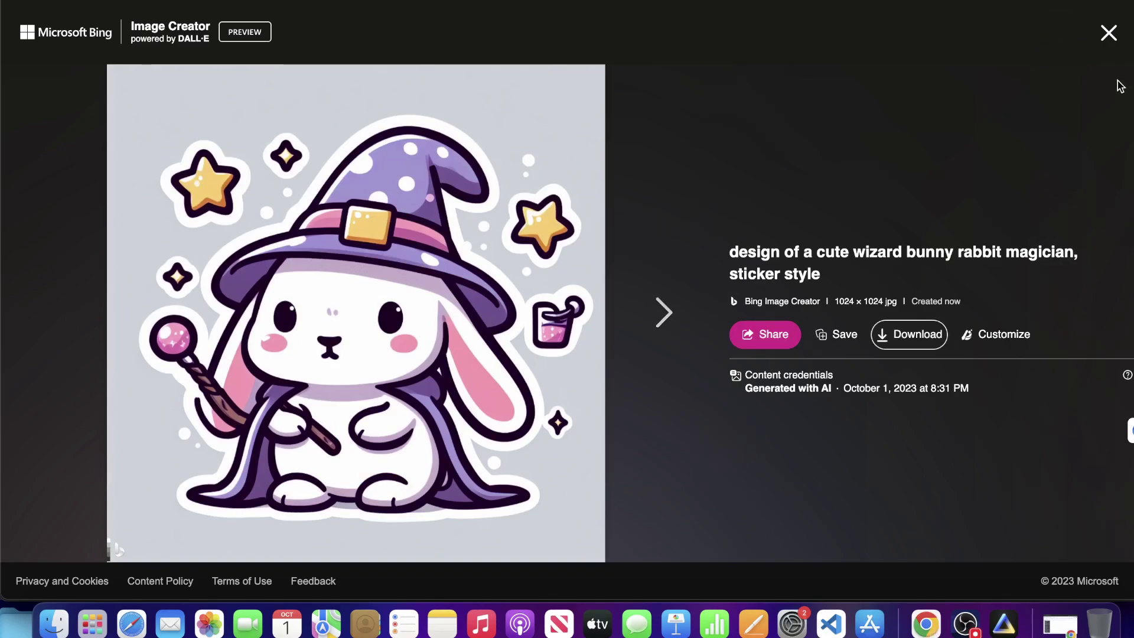
{"action": "left_click", "coordinate": [1108, 34]}
Step: Check the running screen recording in OBS and return to the wizard bunny creations in Image Creator
{"action": "left_click", "coordinate": [405, 104]}
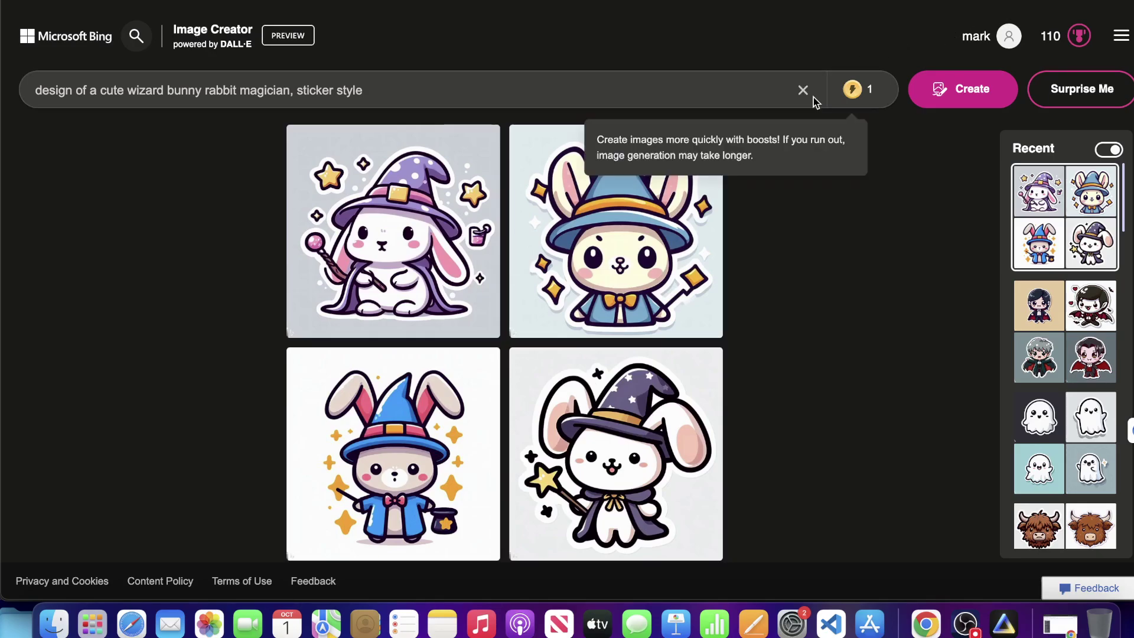
{"action": "left_click", "coordinate": [966, 623]}
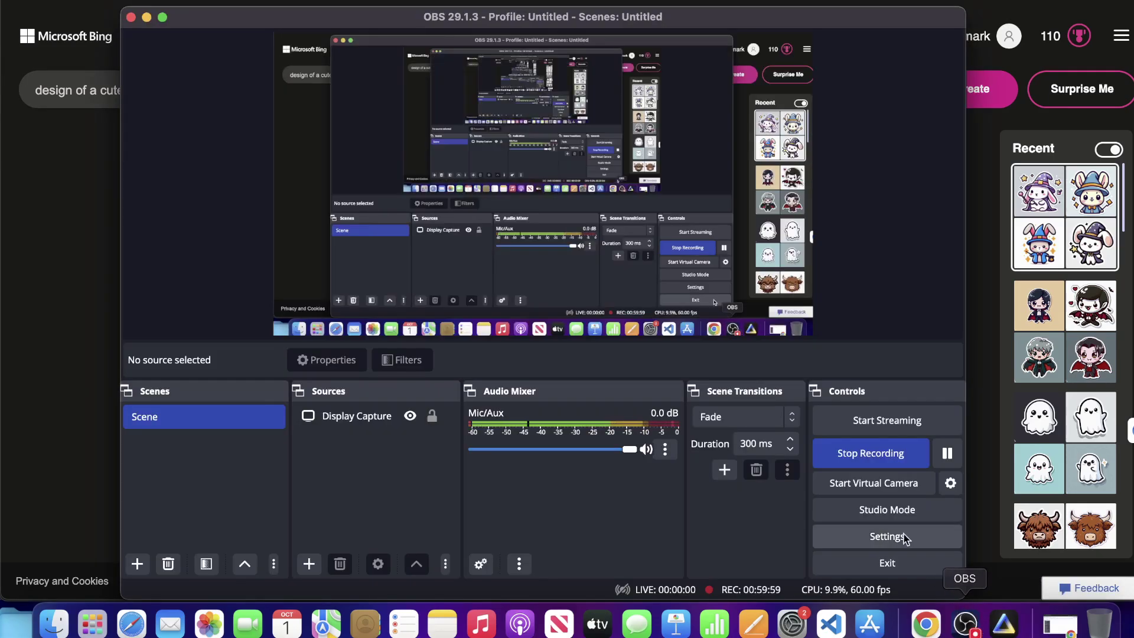
{"action": "key", "text": "super+h"}
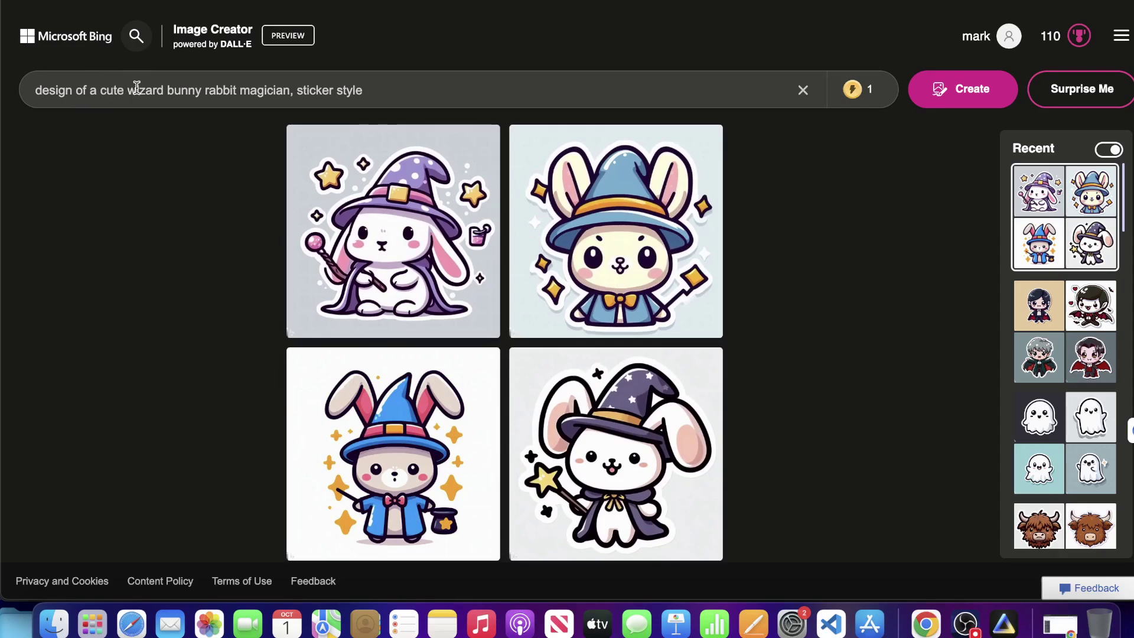
Step: Replace "wizard bunny rabbit magician" in the prompt with "hamster" and generate "design of a cute hamster, sticker style"
{"action": "left_click_drag", "start_coordinate": [125, 90], "coordinate": [299, 86]}
{"action": "key", "text": "BackSpace"}
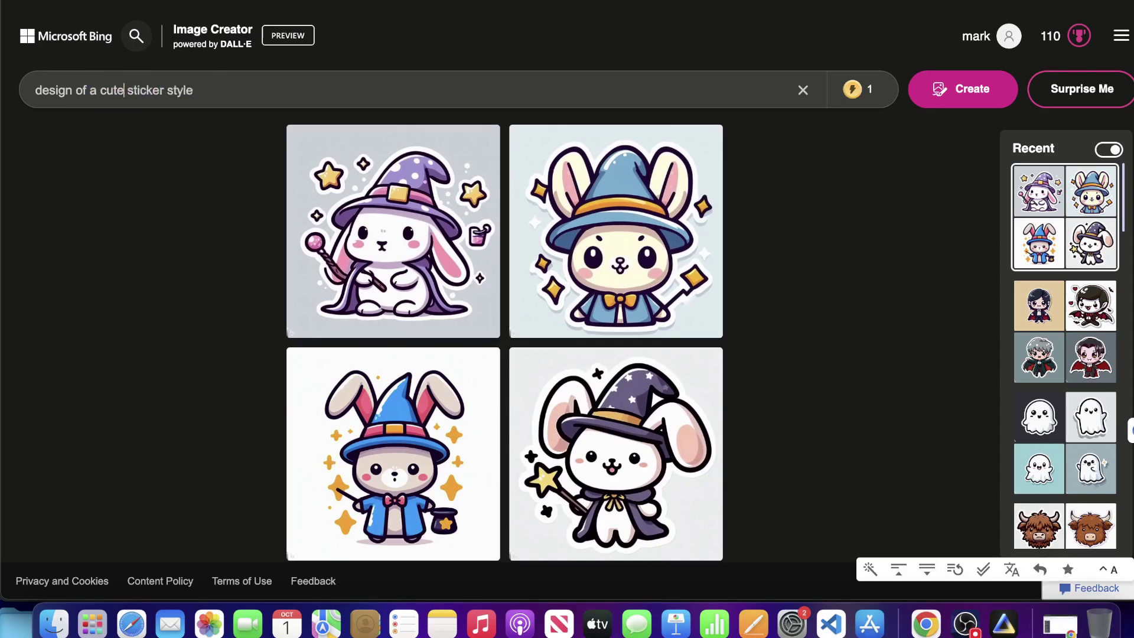
{"action": "type", "text": "hamster"}
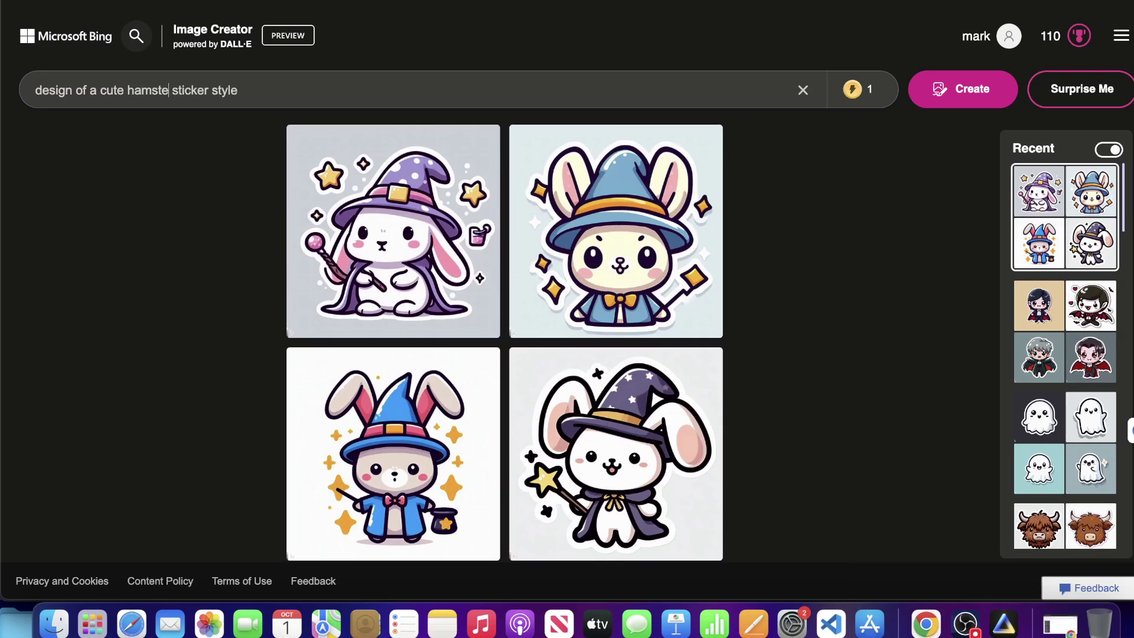
{"action": "type", "text": ","}
{"action": "key", "text": "super+space"}
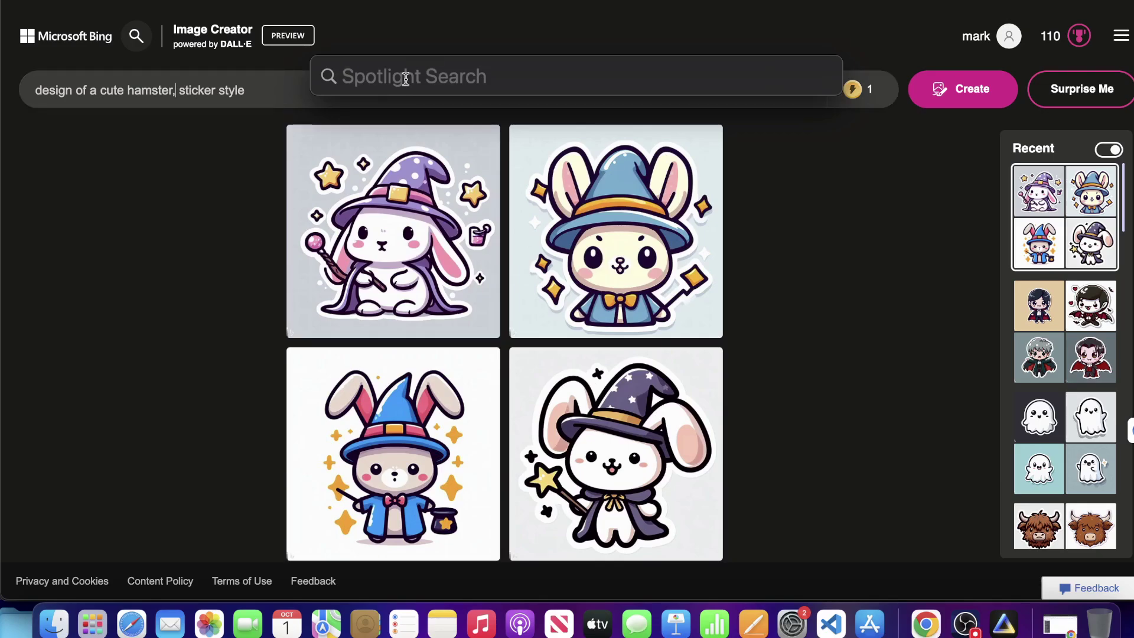
{"action": "left_click", "coordinate": [383, 28]}
{"action": "left_click", "coordinate": [954, 99]}
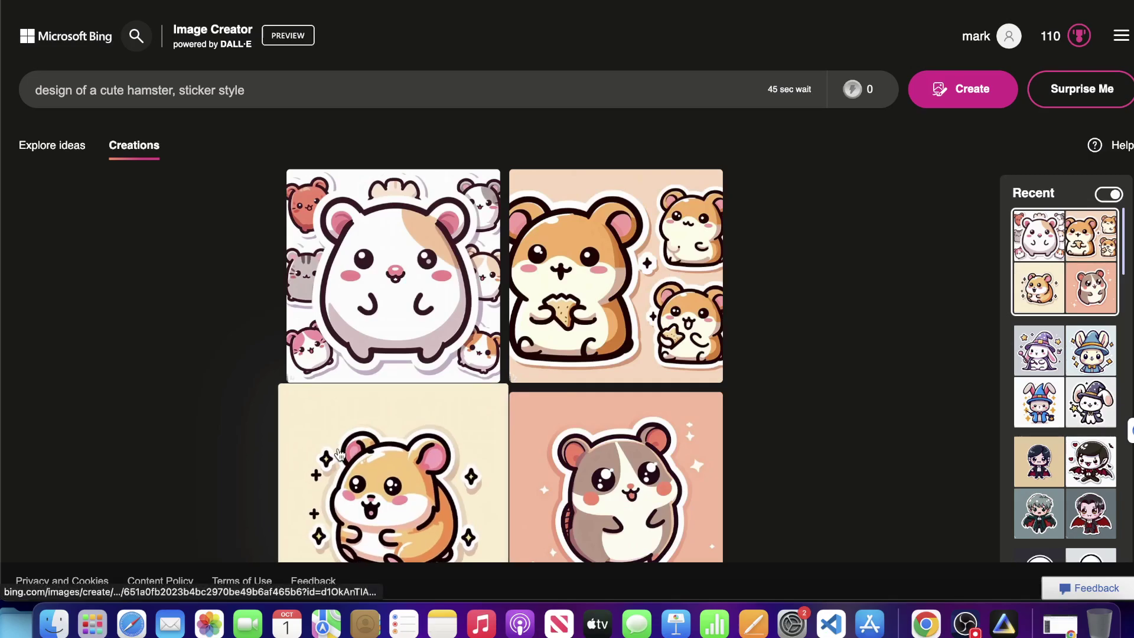
Step: Examine the four generated cute hamster sticker images at full size, ending on the first one
{"action": "left_click", "coordinate": [368, 253]}
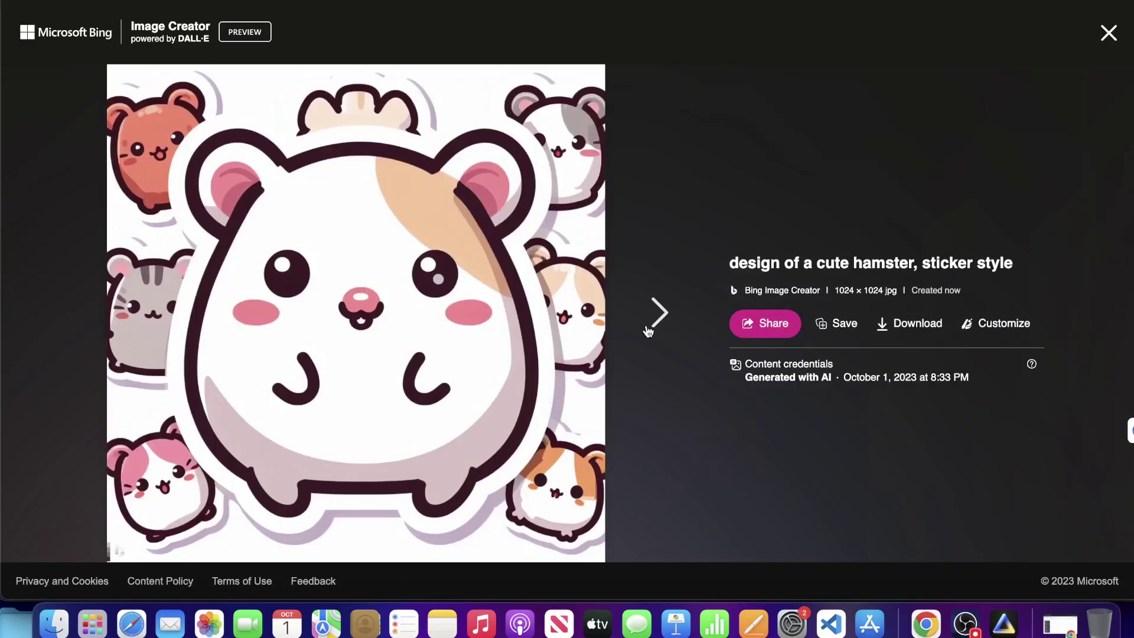
{"action": "left_click", "coordinate": [654, 312]}
{"action": "left_click", "coordinate": [654, 313]}
{"action": "left_click", "coordinate": [653, 312]}
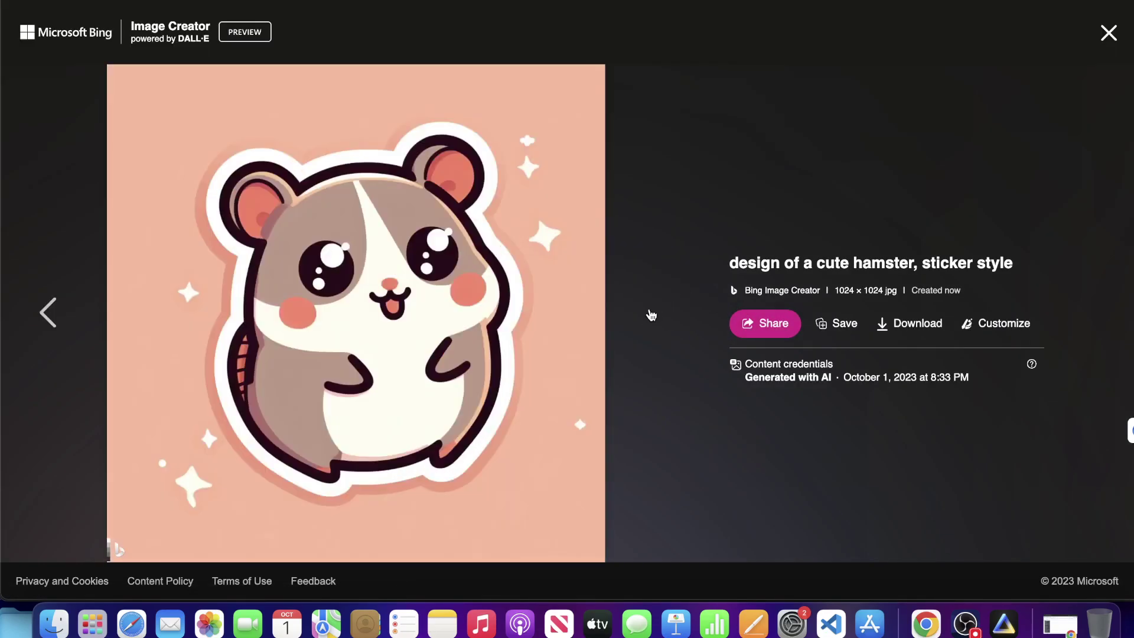
{"action": "left_click", "coordinate": [50, 312]}
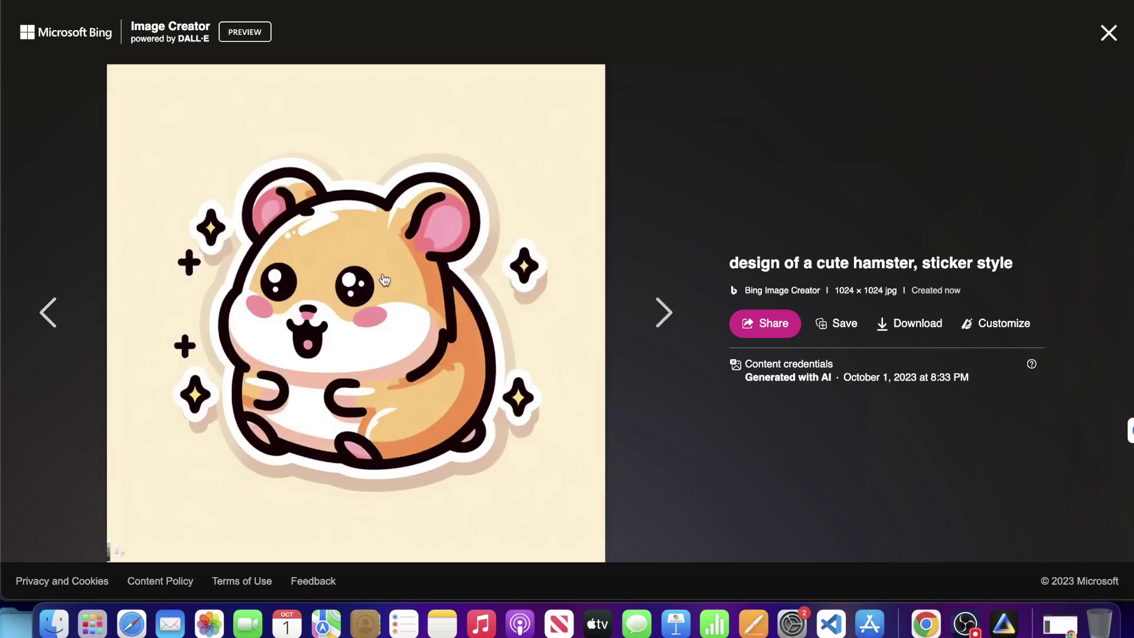
{"action": "left_click", "coordinate": [650, 316]}
{"action": "left_click", "coordinate": [52, 313]}
{"action": "left_click", "coordinate": [53, 316]}
{"action": "left_click", "coordinate": [53, 313]}
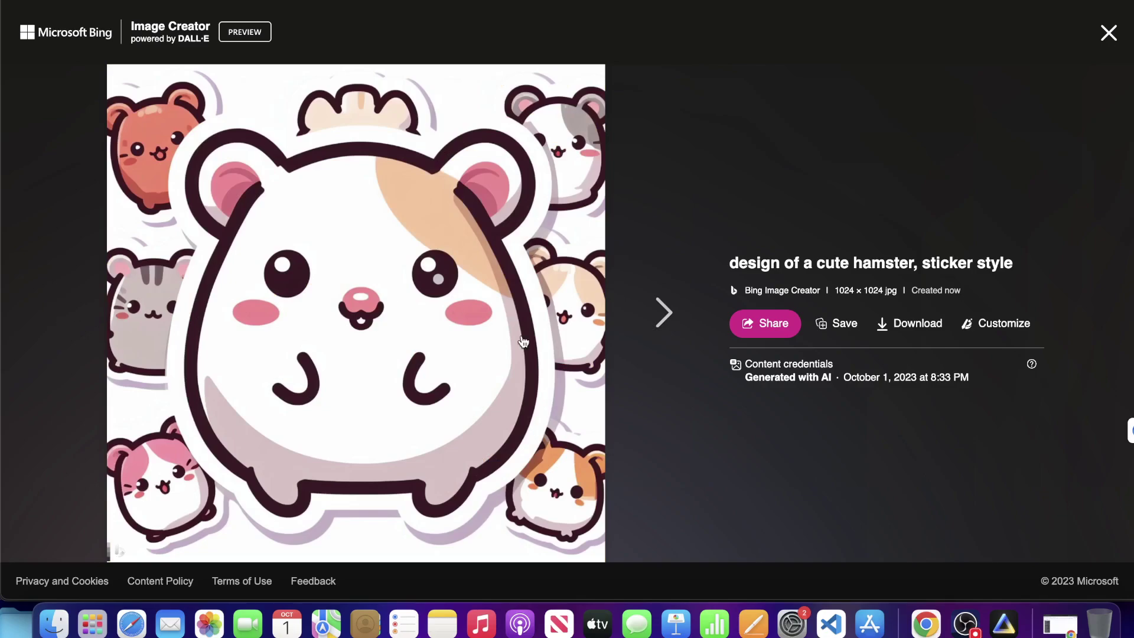
Step: Download all four cute hamster sticker images one after another and close the image viewer
{"action": "left_click", "coordinate": [917, 325]}
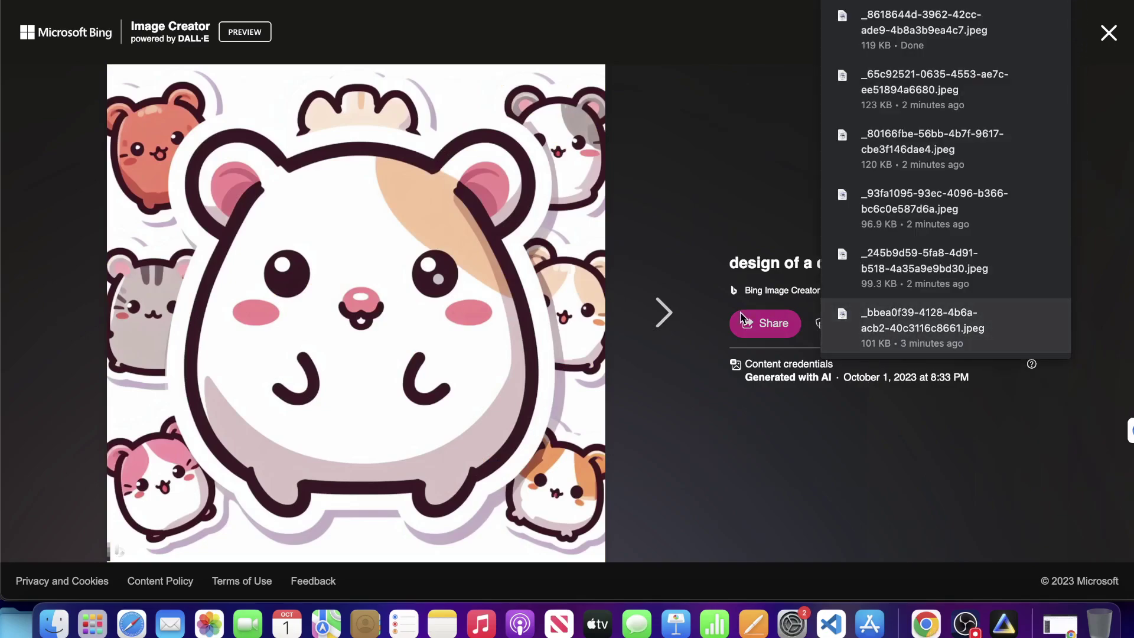
{"action": "left_click", "coordinate": [677, 323]}
{"action": "left_click", "coordinate": [909, 324]}
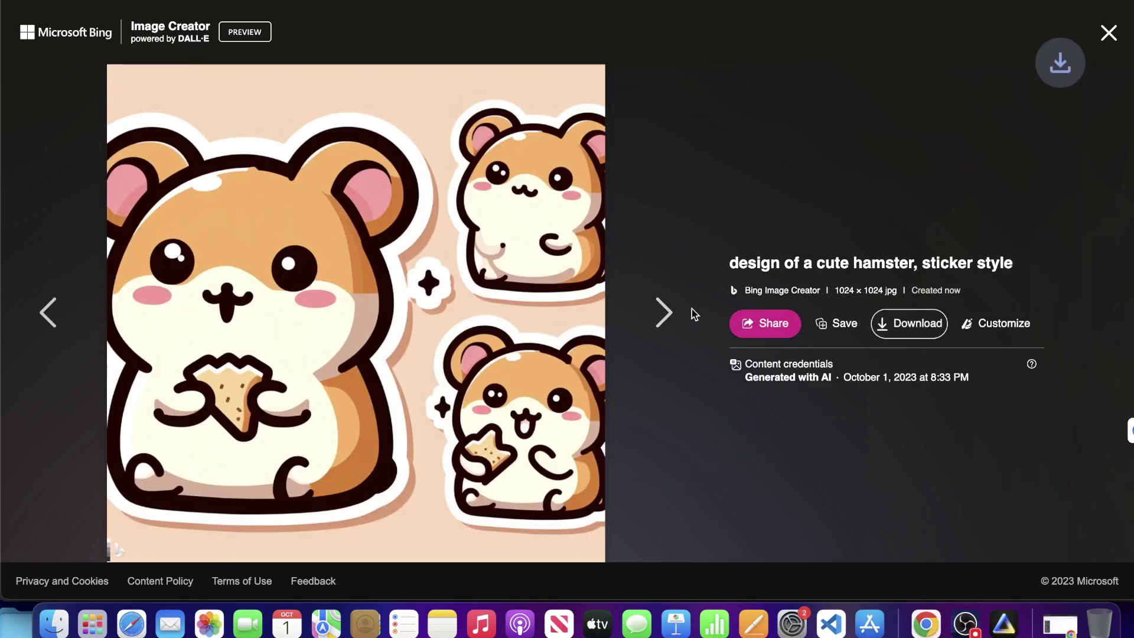
{"action": "left_click", "coordinate": [680, 316]}
{"action": "left_click", "coordinate": [681, 316]}
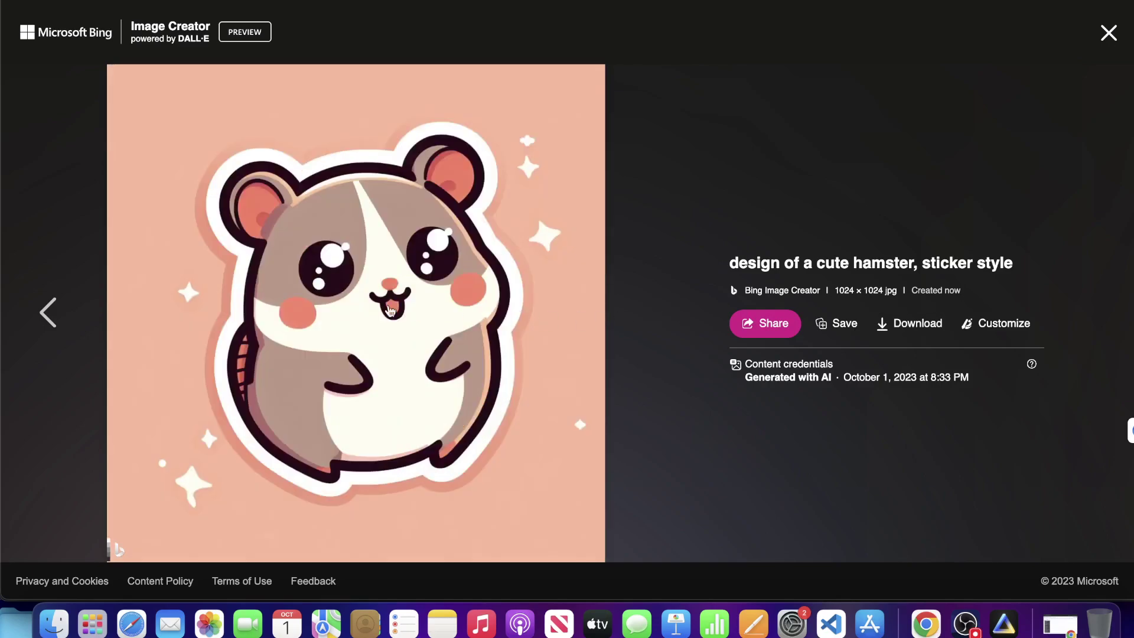
{"action": "left_click", "coordinate": [49, 312]}
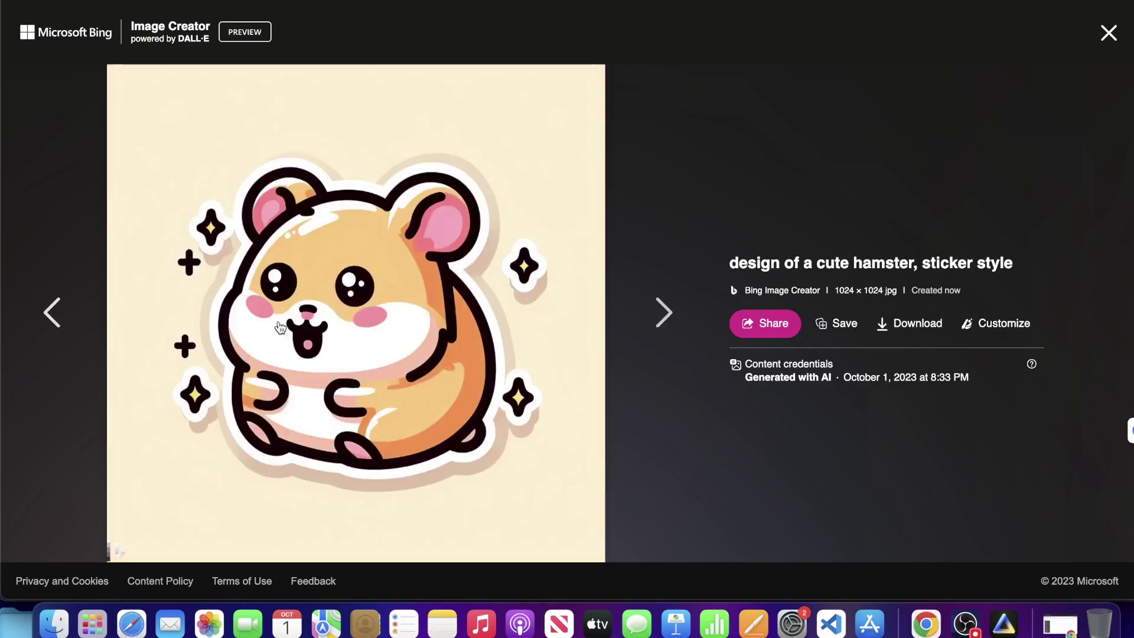
{"action": "left_click", "coordinate": [898, 324]}
{"action": "left_click", "coordinate": [682, 322]}
{"action": "left_click", "coordinate": [923, 330]}
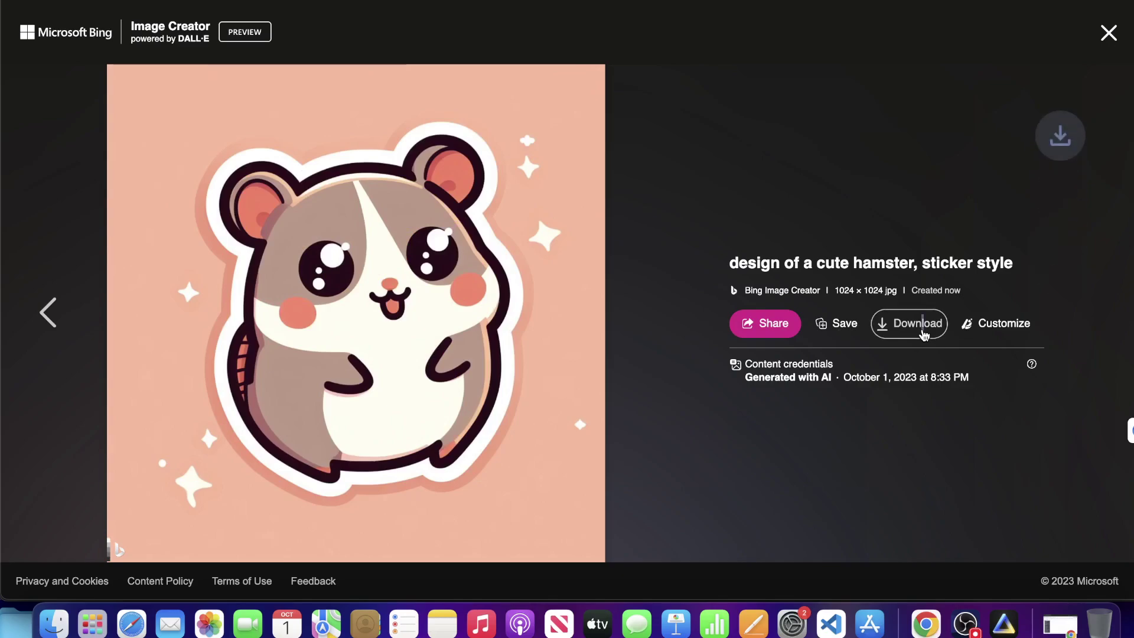
{"action": "left_click", "coordinate": [1004, 623]}
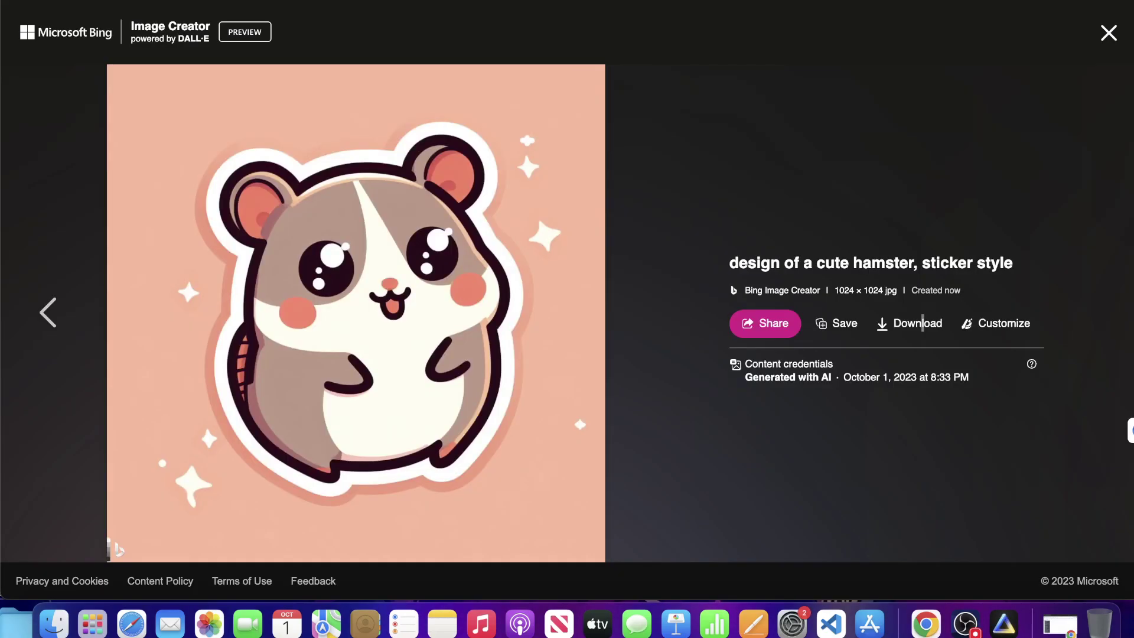
{"action": "left_click", "coordinate": [923, 323]}
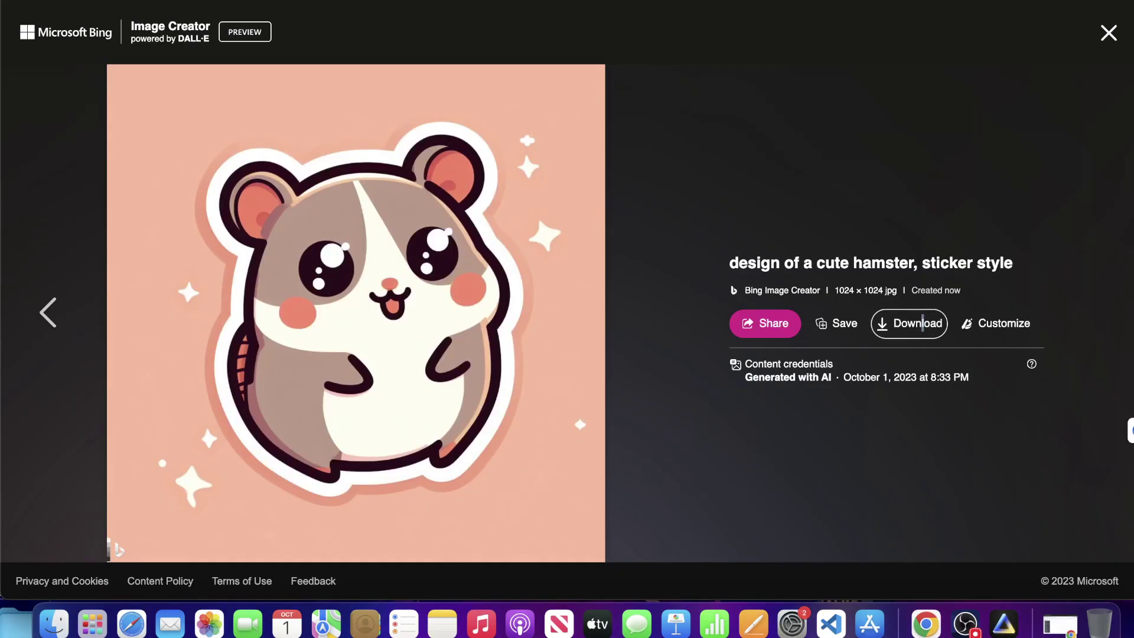
{"action": "left_click", "coordinate": [1106, 33]}
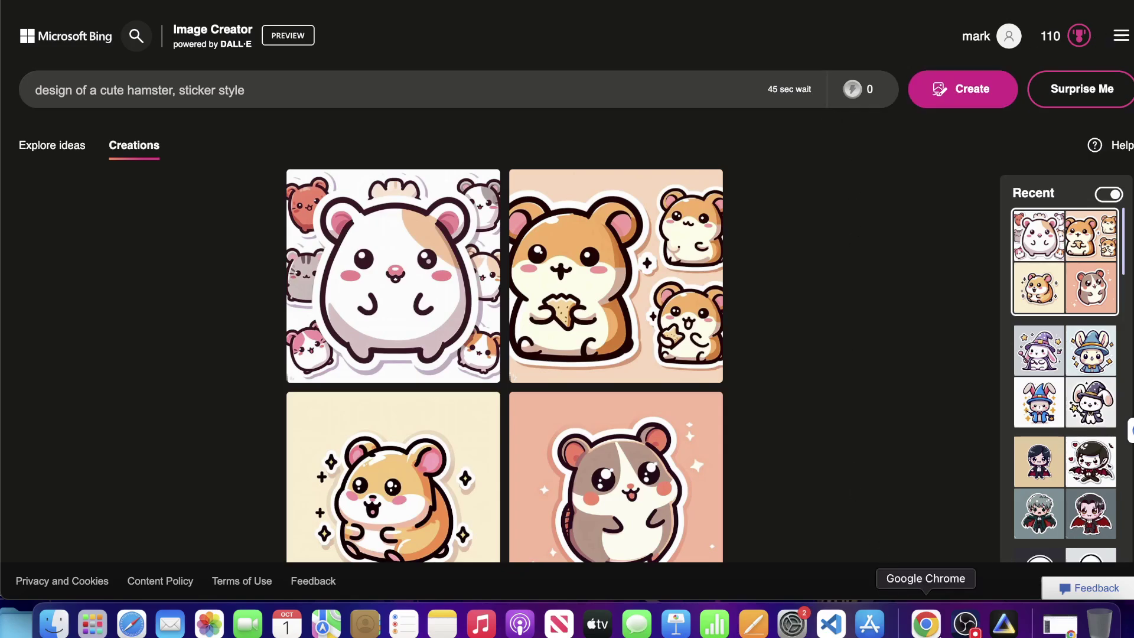
Step: Switch to OBS and bring up the controls of the running screen recording
{"action": "left_click", "coordinate": [966, 623]}
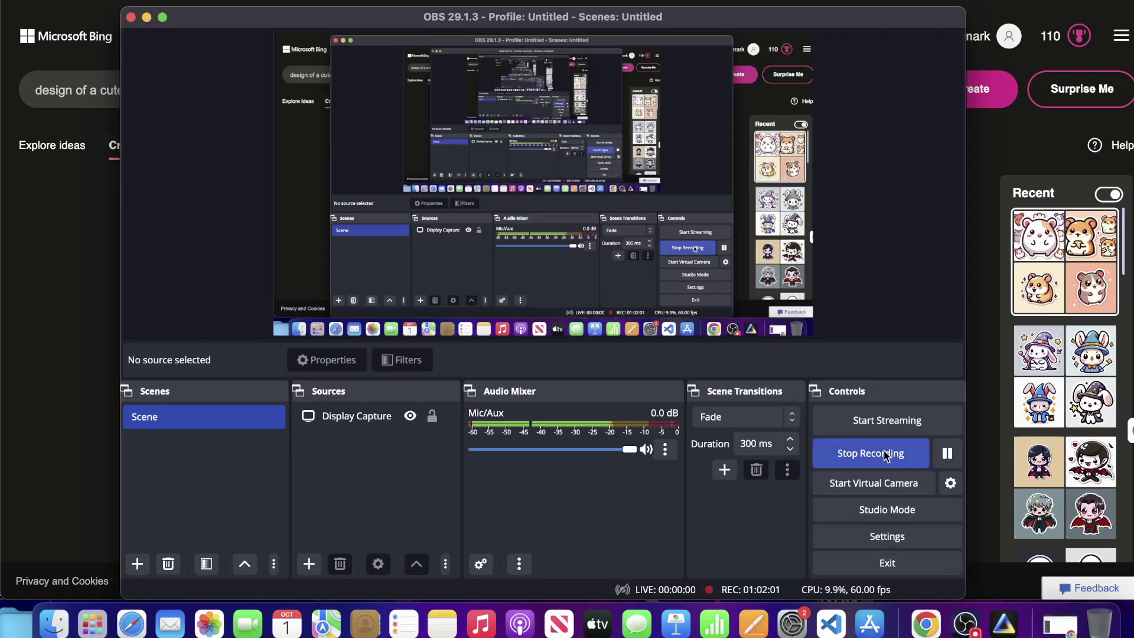